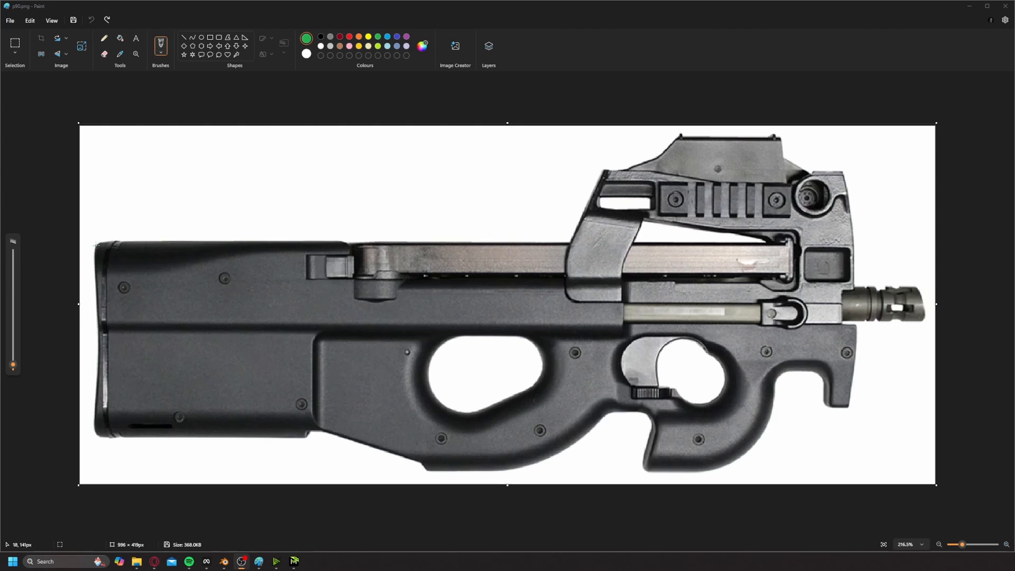
- Outline the gun's main lower body in green over the reference image, undoing and restoring the stroke once
mouse_move(94, 243)
mouse_down()
mouse_move(263, 233)
mouse_move(365, 267)
mouse_move(830, 286)
mouse_move(859, 421)
mouse_move(760, 460)
mouse_move(524, 476)
mouse_move(310, 444)
mouse_move(134, 449)
mouse_move(95, 426)
mouse_move(102, 244)
mouse_up()
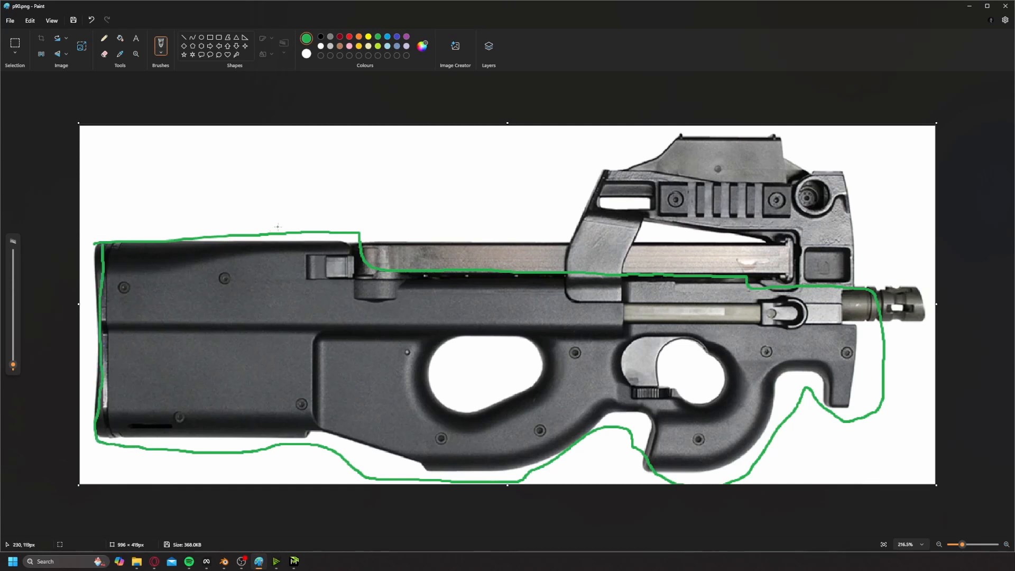
key(ctrl+z)
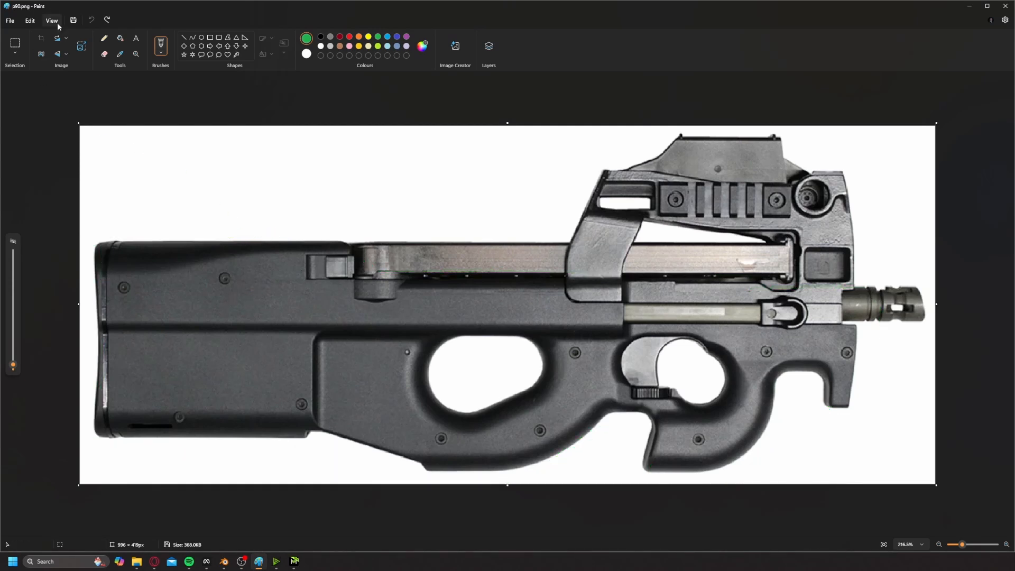
key(ctrl+y)
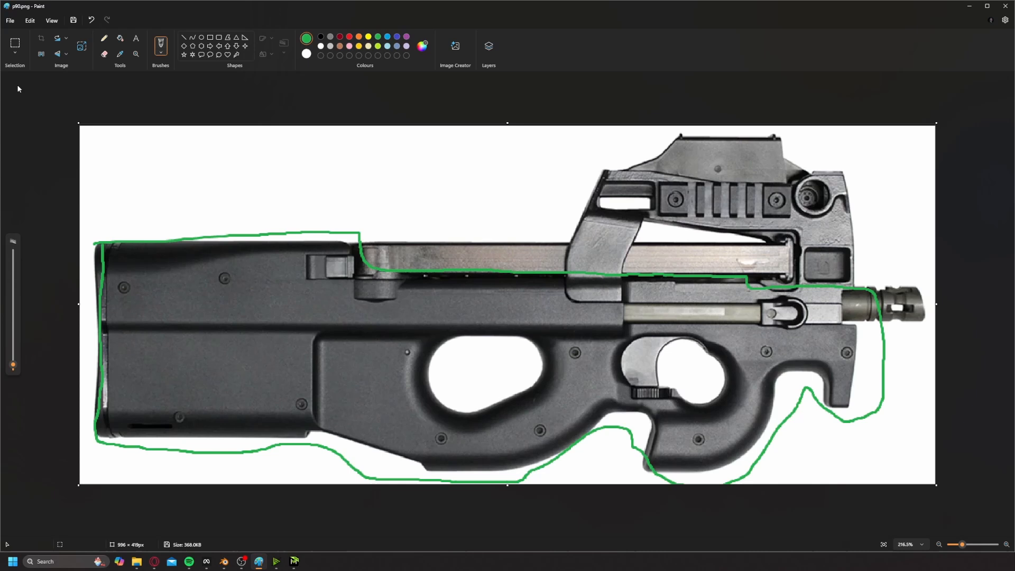
- Try outlining the upper stock section, the round knob and the lower grip section in red, undoing the last outline
click(349, 36)
mouse_move(104, 261)
mouse_down()
mouse_move(185, 334)
mouse_move(608, 332)
mouse_move(623, 297)
mouse_move(468, 264)
mouse_move(341, 218)
mouse_move(84, 224)
mouse_up()
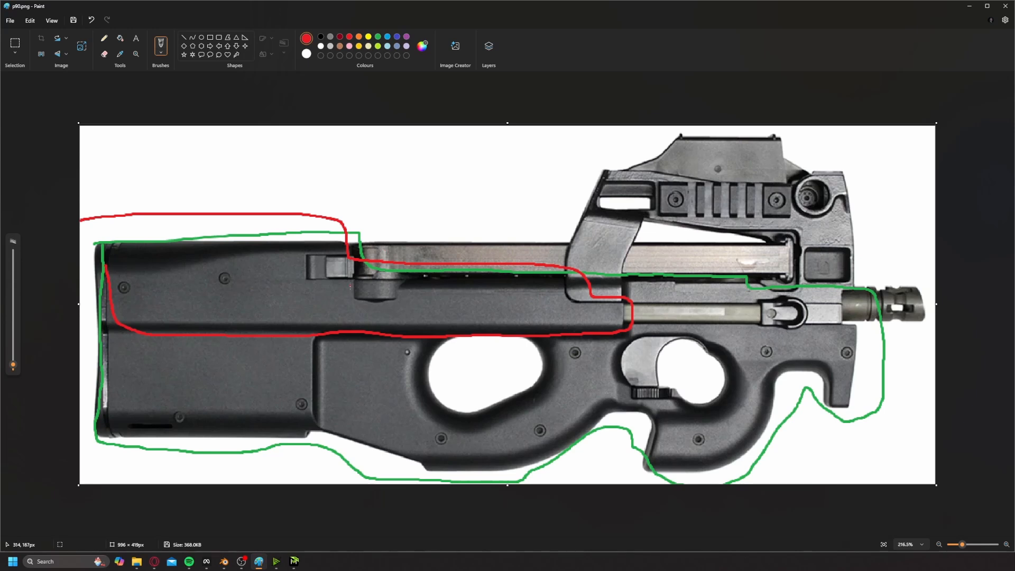
mouse_move(349, 286)
mouse_down()
mouse_move(413, 302)
mouse_move(363, 279)
mouse_up()
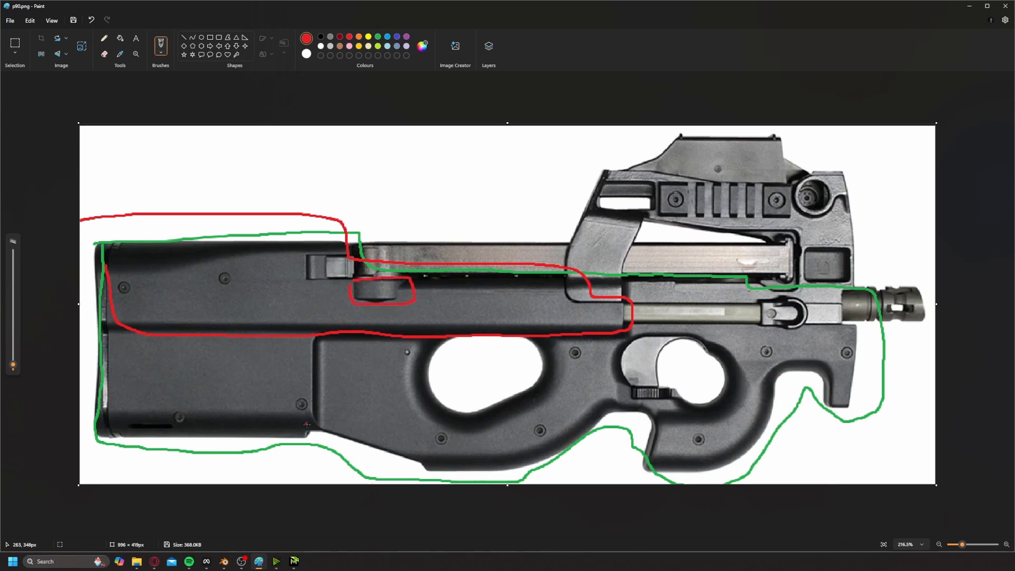
mouse_move(312, 431)
mouse_down()
mouse_move(307, 354)
mouse_move(582, 332)
mouse_move(826, 332)
mouse_move(828, 411)
mouse_up()
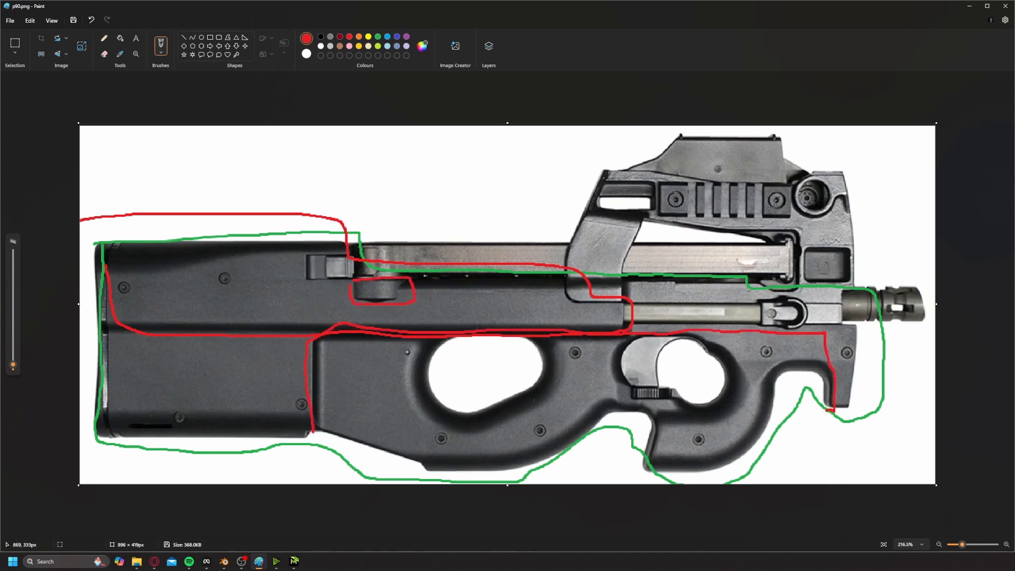
key(ctrl+z)
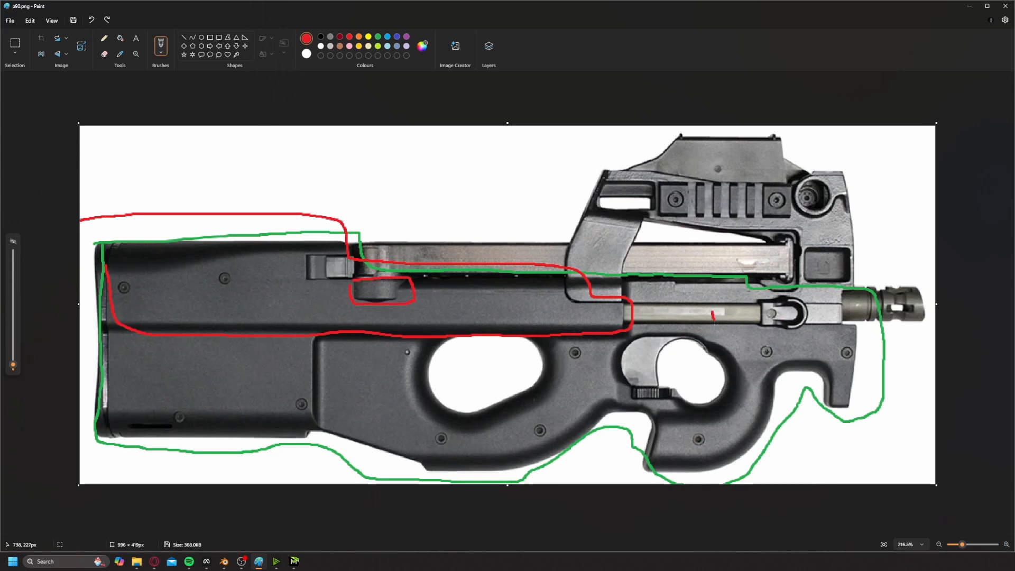
- Try short red marks on the barrel strip and around the thumbhole, undoing them along with the remaining red outlines
mouse_move(713, 317)
mouse_down()
mouse_move(873, 345)
mouse_move(703, 310)
mouse_up()
key(ctrl+z)
mouse_move(439, 348)
mouse_down()
mouse_move(528, 399)
mouse_move(449, 338)
mouse_up()
key(ctrl+z)
mouse_move(644, 344)
mouse_down()
mouse_move(629, 389)
mouse_move(646, 339)
mouse_up()
key(ctrl+z)
drag(430, 338, 450, 356)
key(ctrl+z)
drag(402, 387, 447, 382)
key(ctrl+z)
key(ctrl+z)
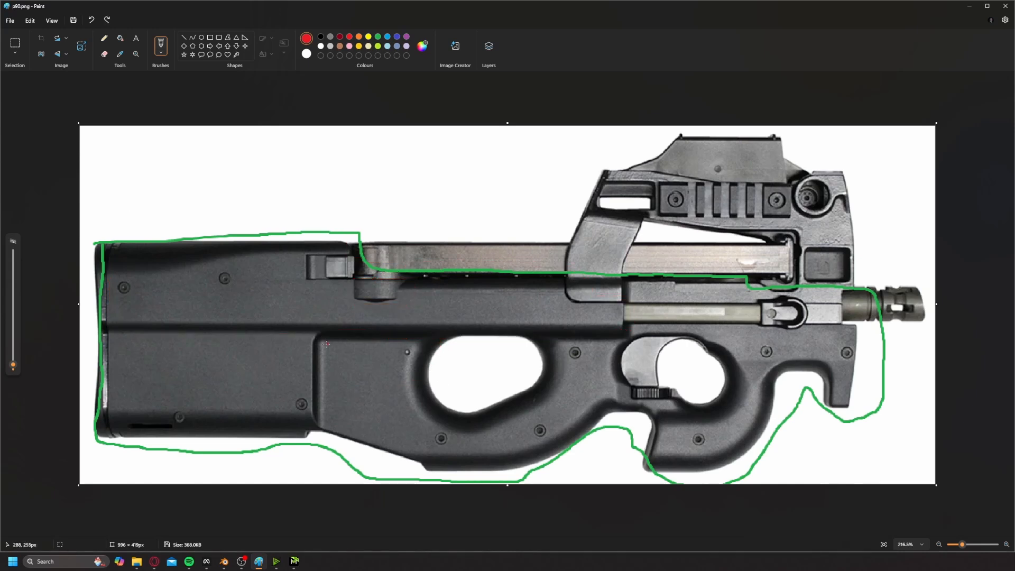
- Try a red outline around the thumbhole grip section and a red stroke along the hole's upper edge, undoing both
mouse_move(298, 329)
mouse_down()
mouse_move(301, 423)
mouse_move(428, 469)
mouse_move(546, 457)
mouse_move(623, 346)
mouse_move(571, 311)
mouse_move(323, 302)
mouse_move(298, 317)
mouse_up()
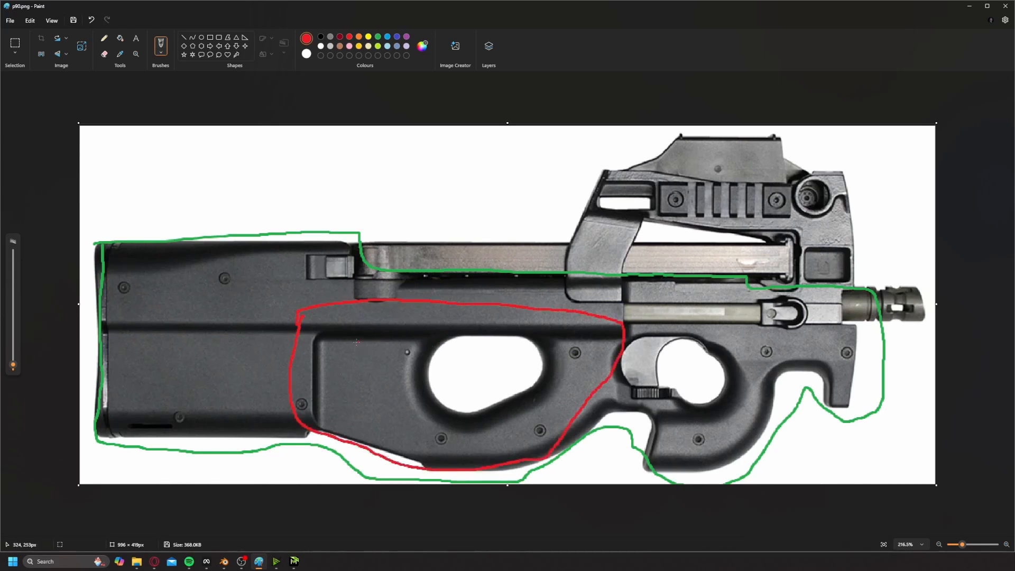
key(ctrl+z)
mouse_move(447, 337)
mouse_down()
mouse_move(433, 353)
mouse_move(475, 412)
mouse_move(508, 341)
mouse_up()
key(ctrl+z)
- Try curved red strokes crossing the thumbhole's lower rim to show its rounded edge, and undo them
mouse_move(436, 372)
mouse_down()
mouse_move(409, 379)
mouse_move(402, 396)
mouse_up()
drag(443, 391, 450, 428)
drag(495, 391, 507, 423)
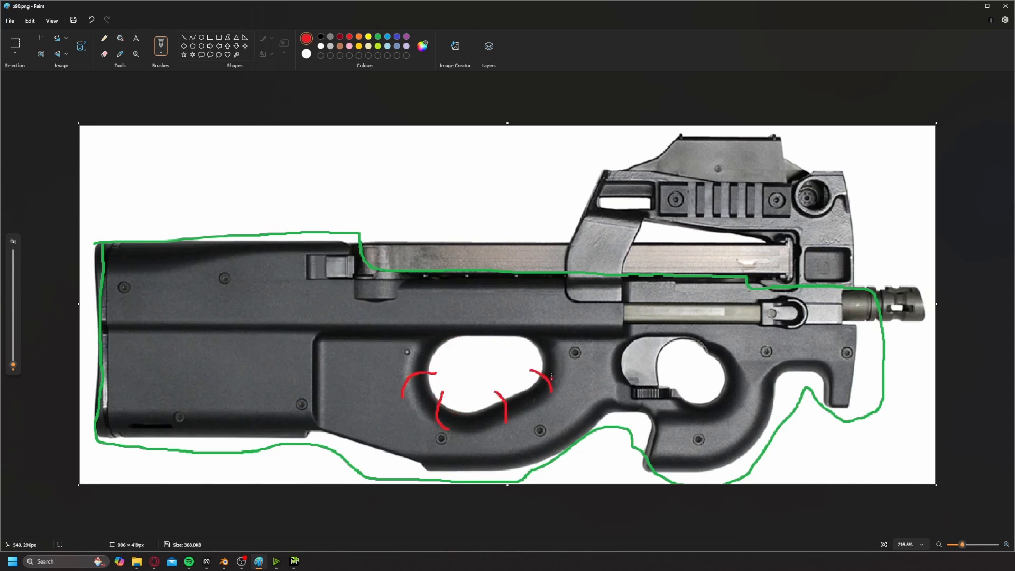
key(ctrl+z)
key(ctrl+z)
key(ctrl+z)
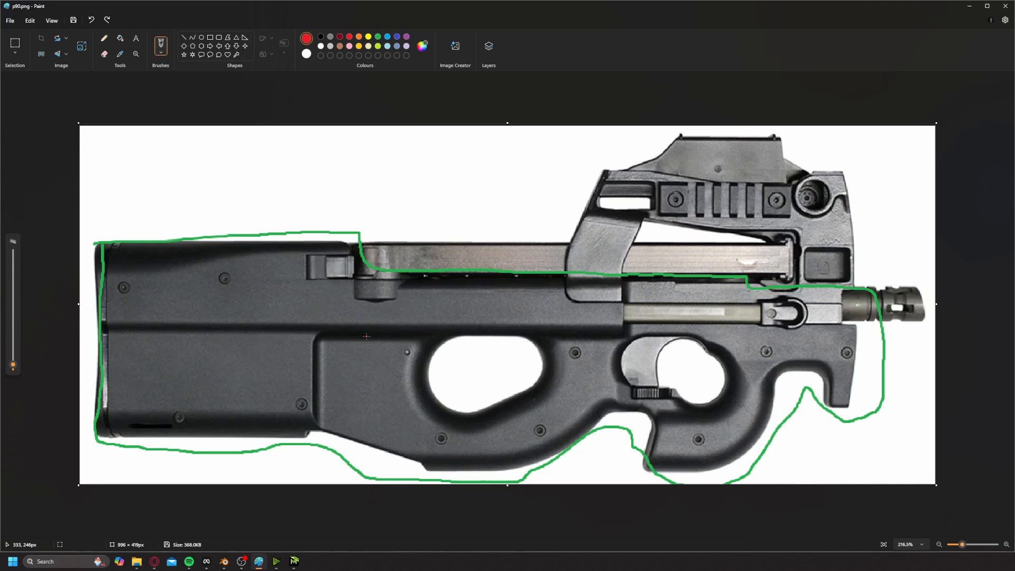
- Try two red lines along the seam above the thumbhole, and undo them
drag(366, 336, 458, 339)
drag(519, 336, 623, 341)
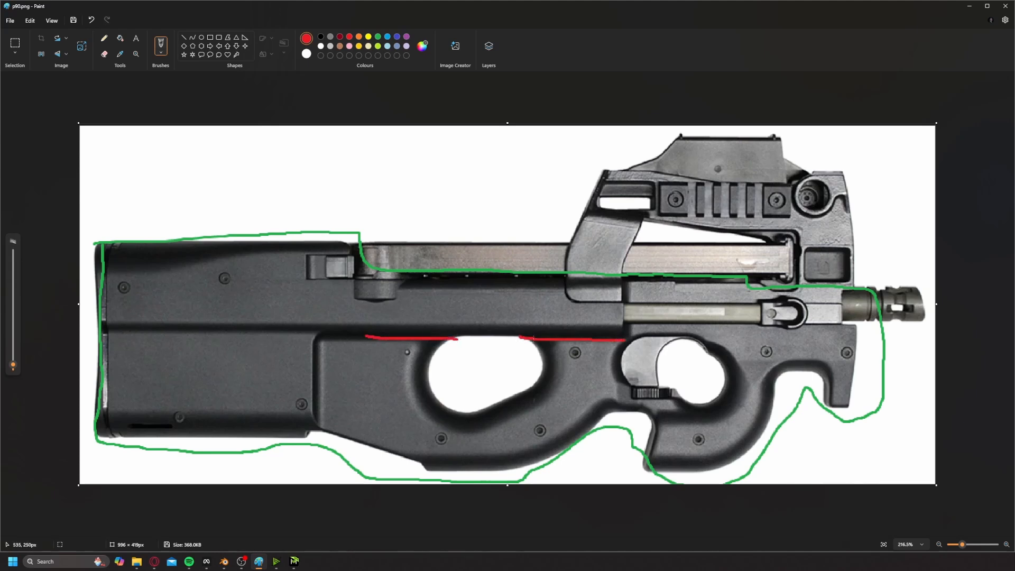
key(ctrl+z)
key(ctrl+z)
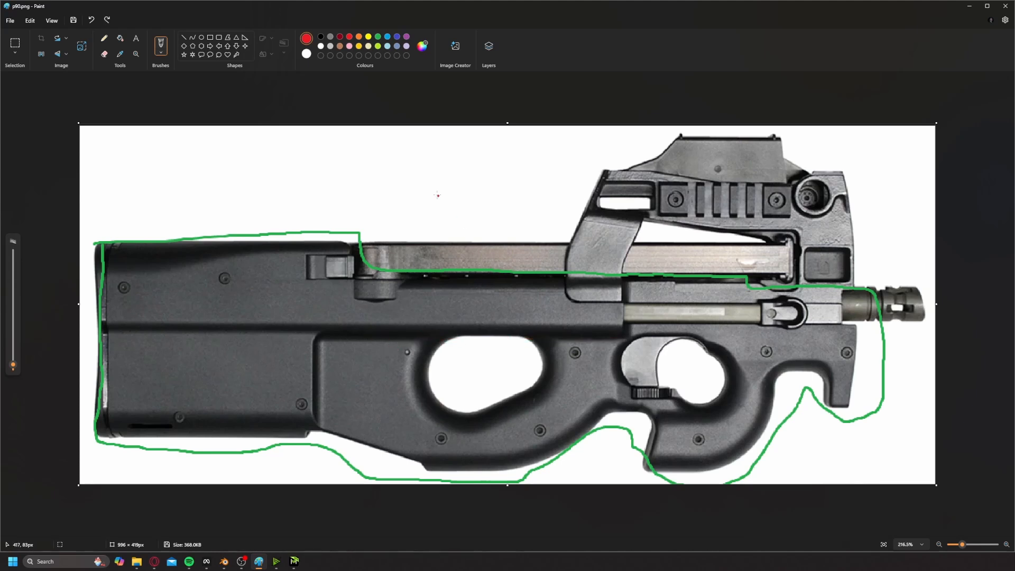
- Try freehand red sketches in the blank area above the gun, and undo them
mouse_move(428, 178)
mouse_down()
mouse_move(465, 226)
mouse_move(466, 254)
mouse_up()
key(ctrl+z)
mouse_move(443, 158)
mouse_down()
mouse_move(485, 219)
mouse_move(447, 218)
mouse_move(436, 241)
mouse_move(496, 253)
mouse_up()
key(ctrl+z)
key(ctrl+z)
- Switch to Blender, add a cube mesh and scale its geometry down to about 0.566 m per side
key(alt+Tab)
shift+middle_drag(393, 363, 392, 322)
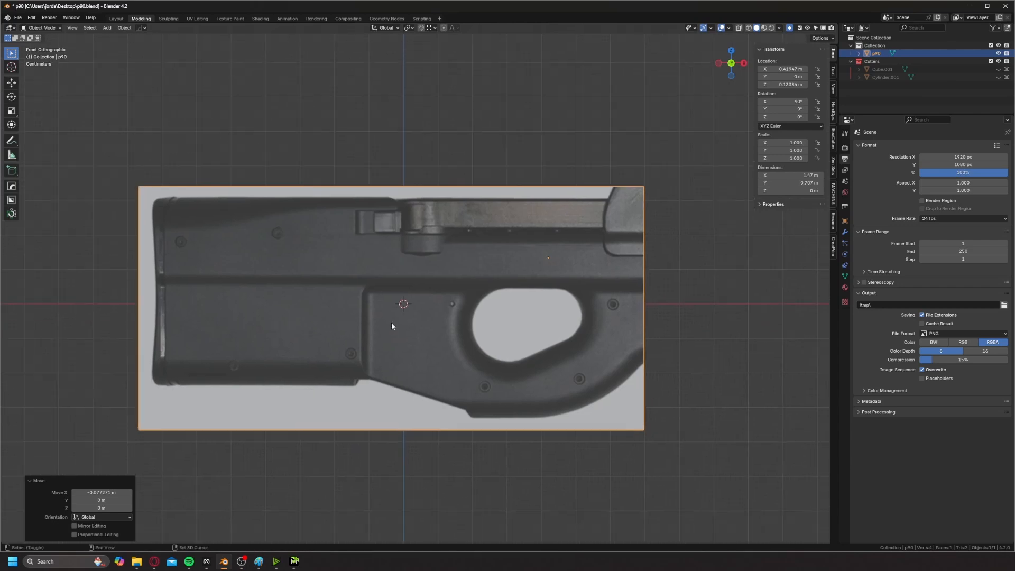
scroll(391, 322, up, 1)
key(alt+a)
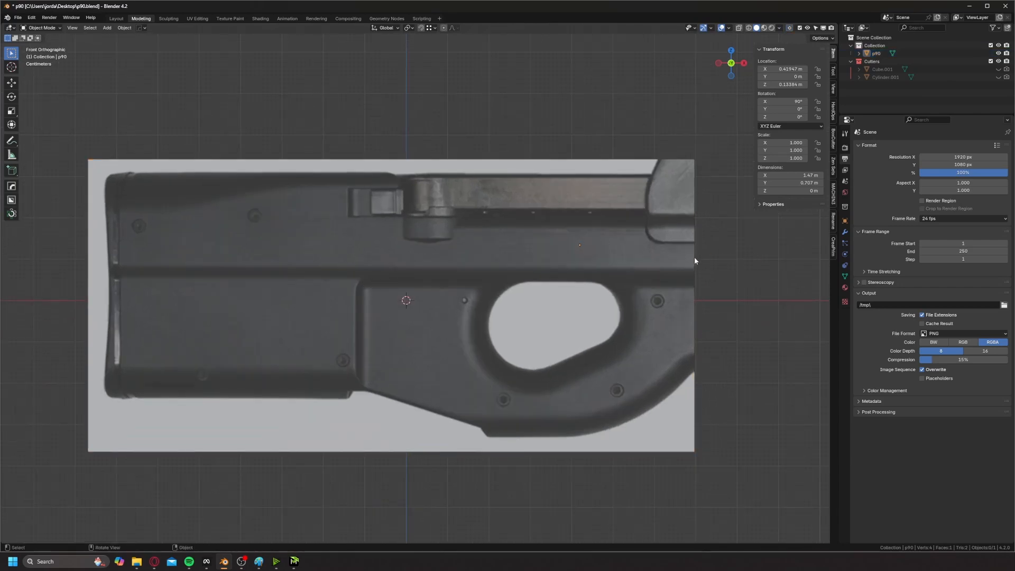
key(shift+a)
mouse_move(462, 262)
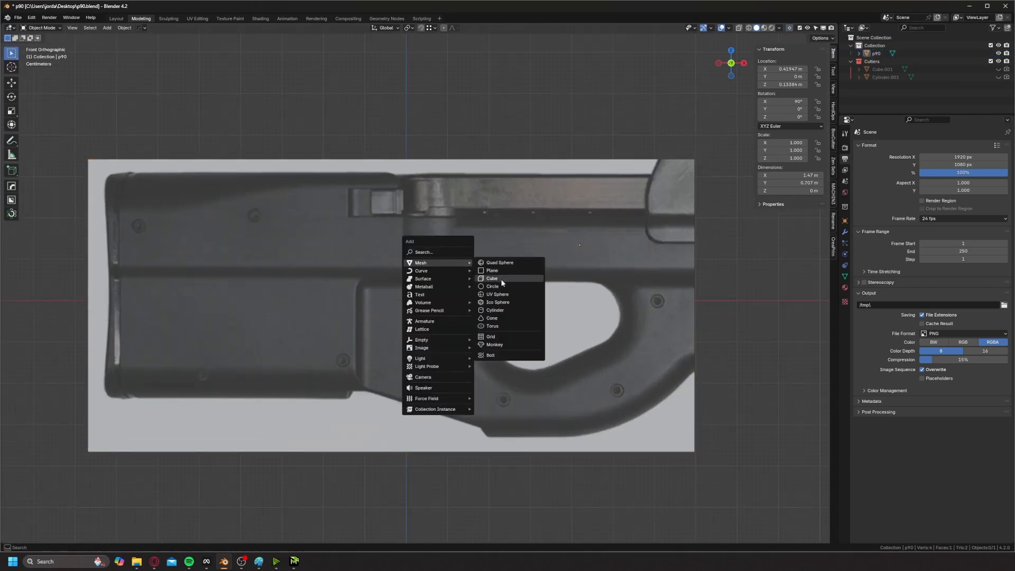
click(500, 278)
key(Tab)
key(s)
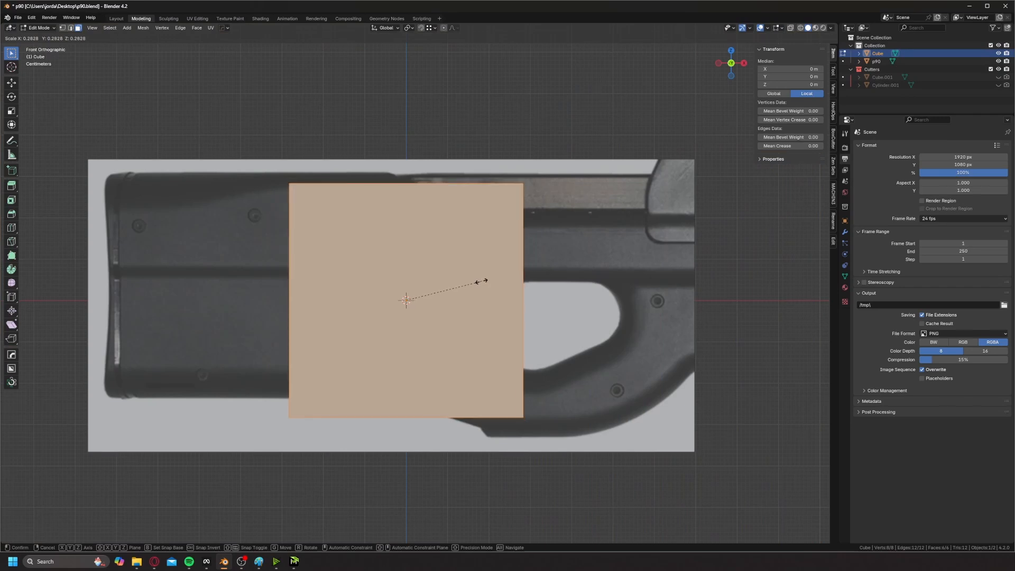
click(483, 280)
- Move the cube to about -0.447 m in X and 0.037 m in Z, over the rear of the stock
key(Tab)
key(g)
key(x)
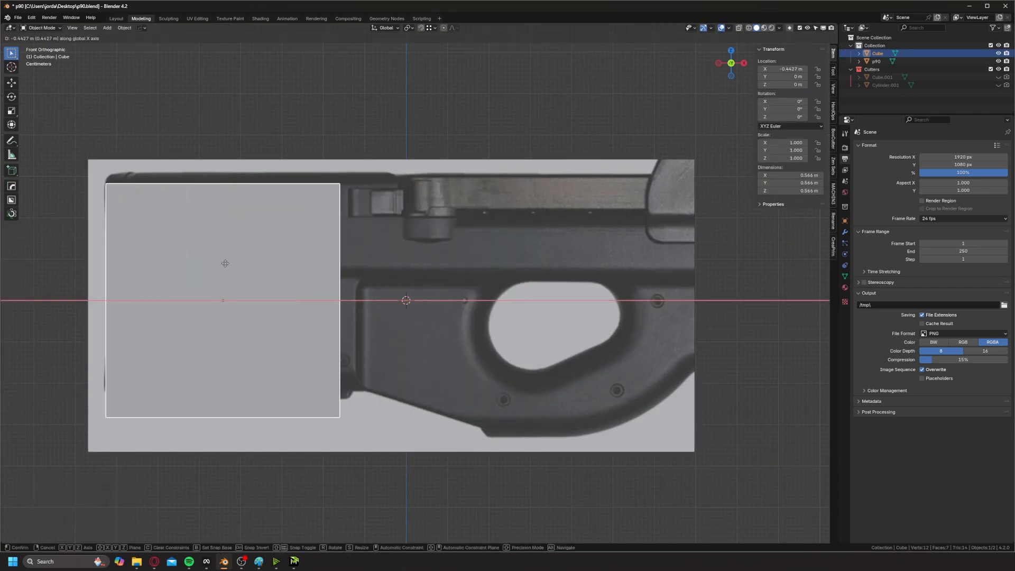
click(227, 262)
key(g)
key(z)
click(241, 246)
- Scale the cube's mesh along the Y axis to a thickness of about 0.169 m
key(Tab)
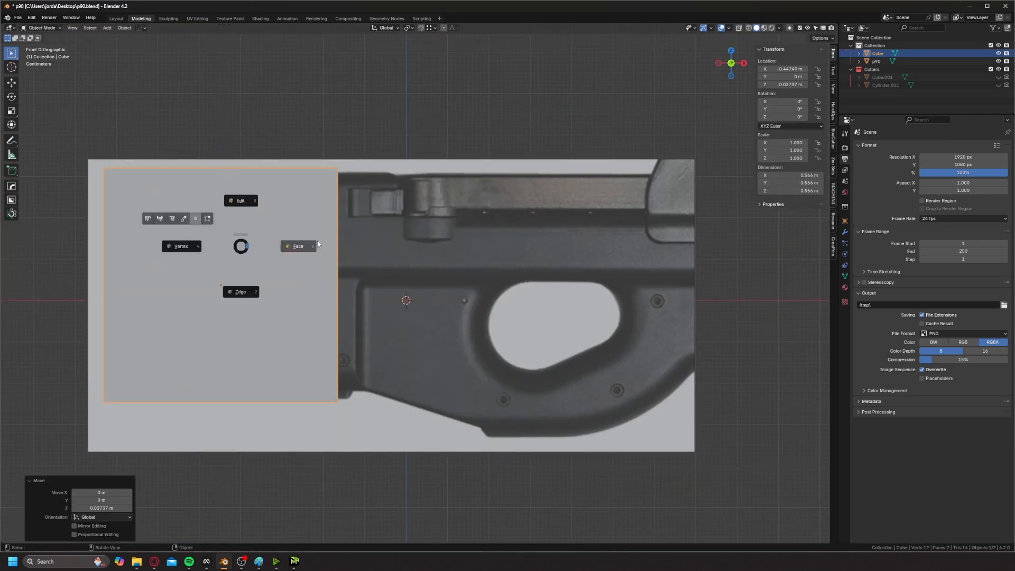
middle_drag(423, 206, 344, 221)
scroll(388, 212, down, 3)
key(s)
key(y)
click(454, 211)
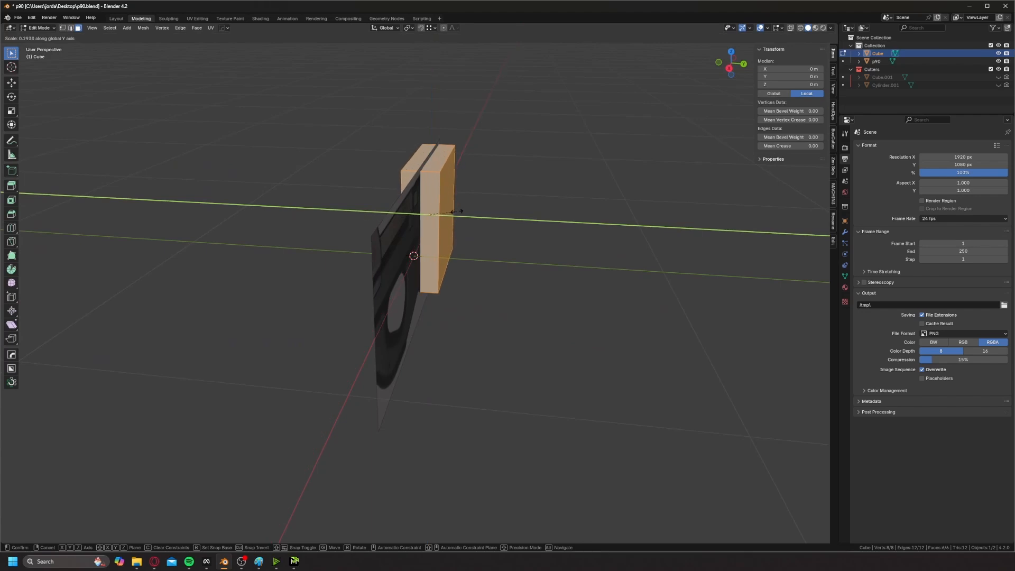
key(Tab)
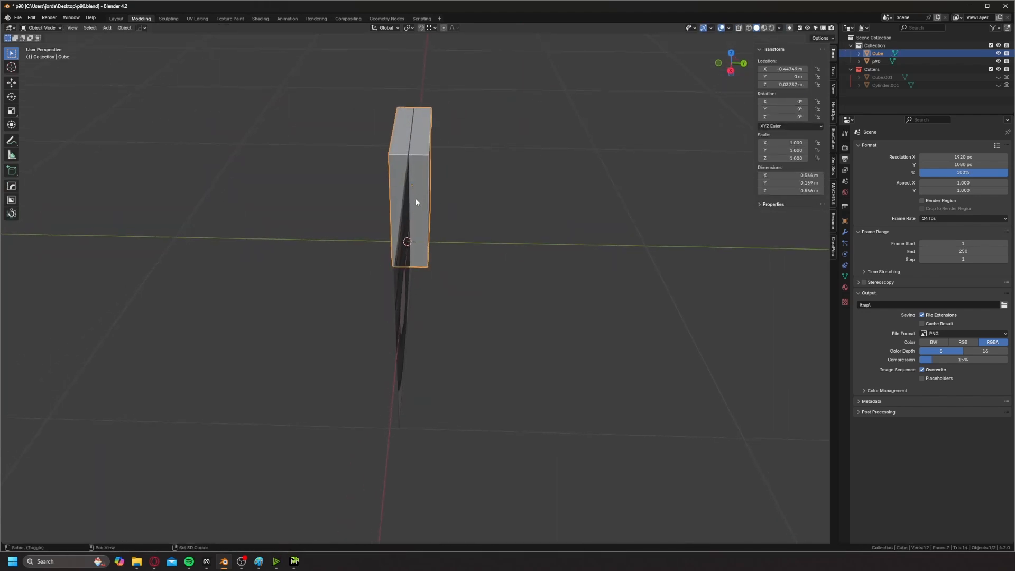
- Move the p90 reference image plane along the Y axis so that it sits behind the cube
scroll(394, 279, up, 2)
shift+middle_drag(416, 204, 411, 306)
click(394, 280)
key(g)
key(y)
click(491, 280)
- Scale the cube's mesh along the Y axis to make the block thicker
click(395, 261)
key(Tab)
scroll(456, 294, up, 2)
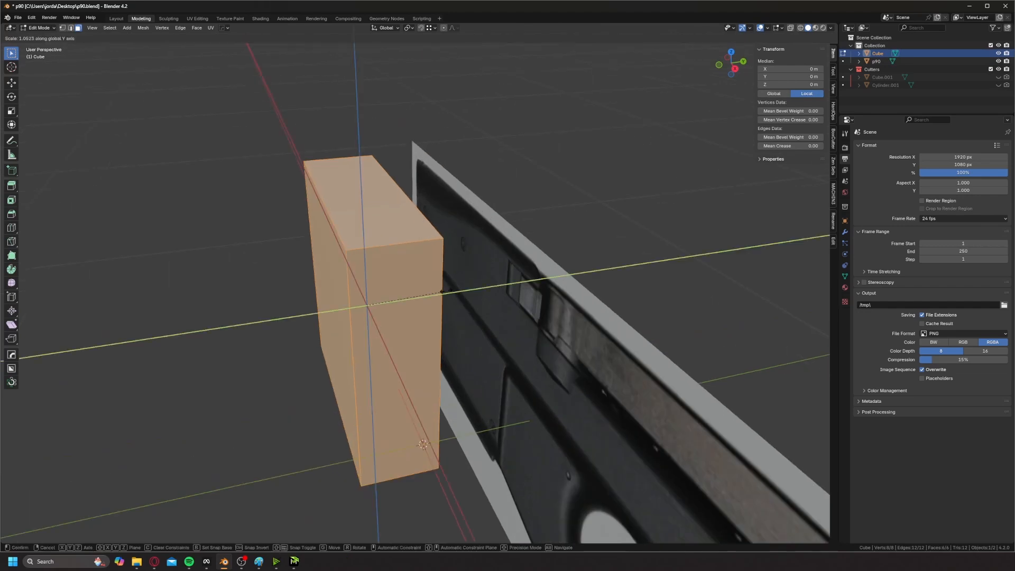
key(s)
key(y)
click(429, 292)
- Move the block's front end face about 0.80 m along the X axis to lengthen it over the reference
scroll(429, 292, down, 4)
middle_drag(429, 293, 461, 311)
click(407, 311)
key(g)
key(x)
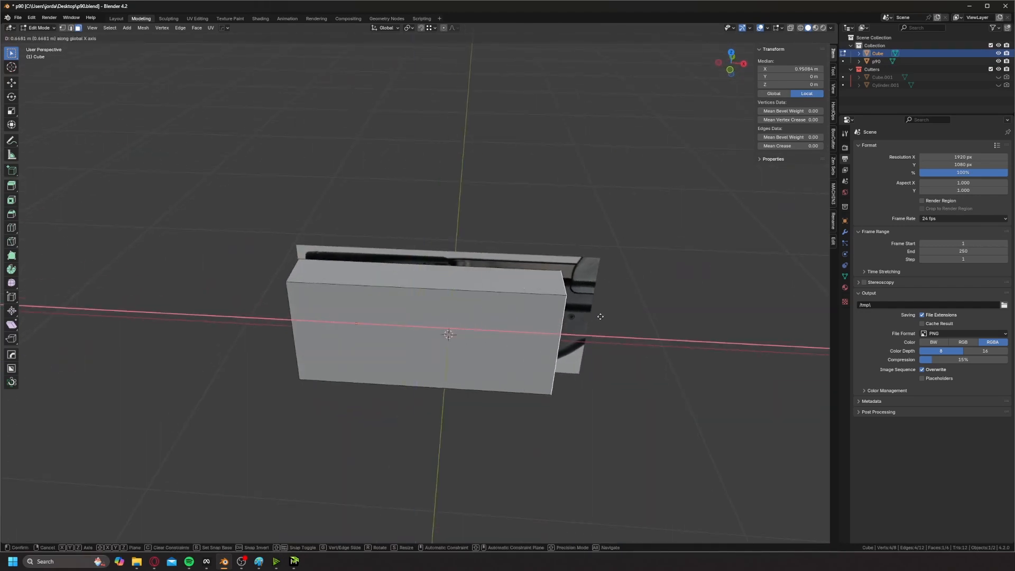
click(632, 290)
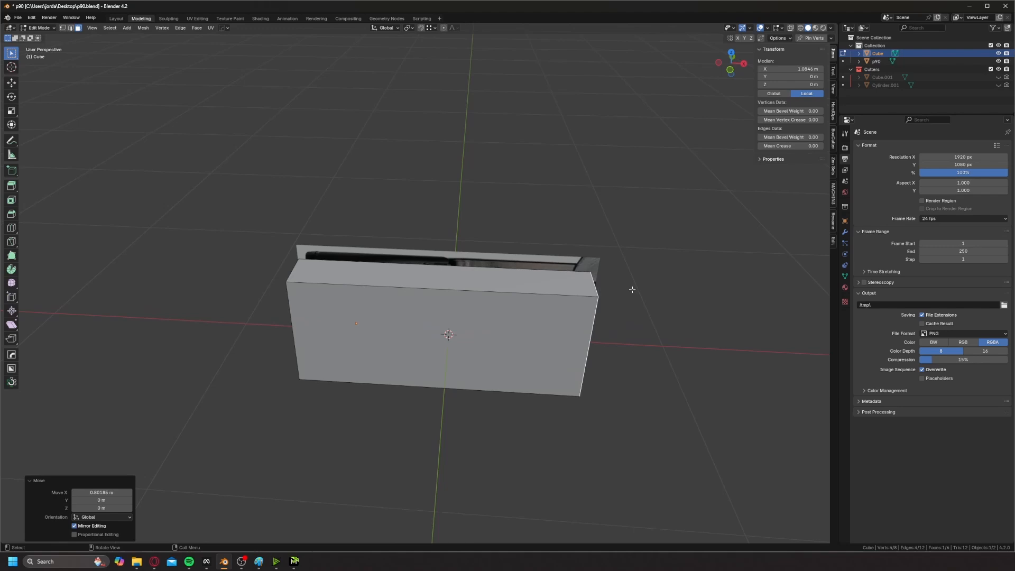
- In front X-ray view, move the front end face along X to line up with the reference image's edge
click(729, 70)
scroll(505, 276, up, 3)
key(alt+z)
shift+middle_drag(521, 332, 454, 241)
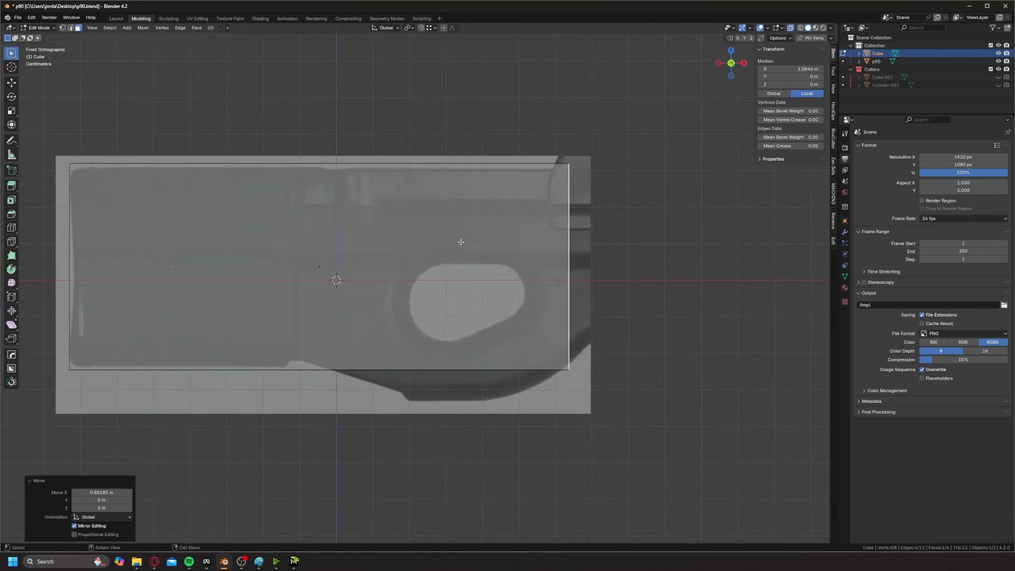
key(g)
key(x)
click(581, 227)
- Move the block's bottom face down about 0.089 m along Z to reach the grip's lowest edge
drag(278, 326, 312, 382)
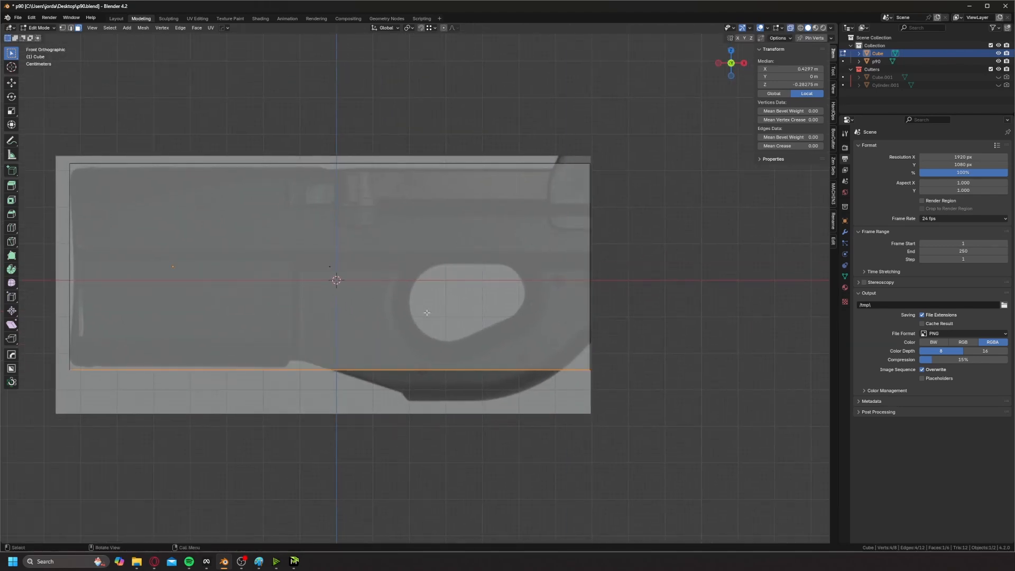
key(g)
key(z)
click(351, 344)
shift+middle_drag(315, 318, 367, 333)
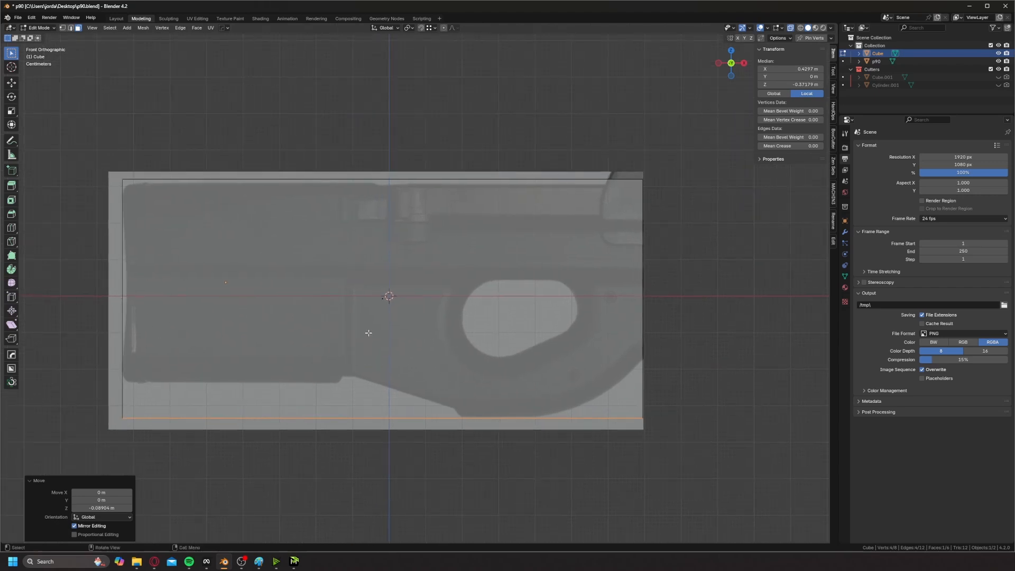
scroll(344, 328, up, 2)
scroll(345, 327, down, 1)
click(374, 284)
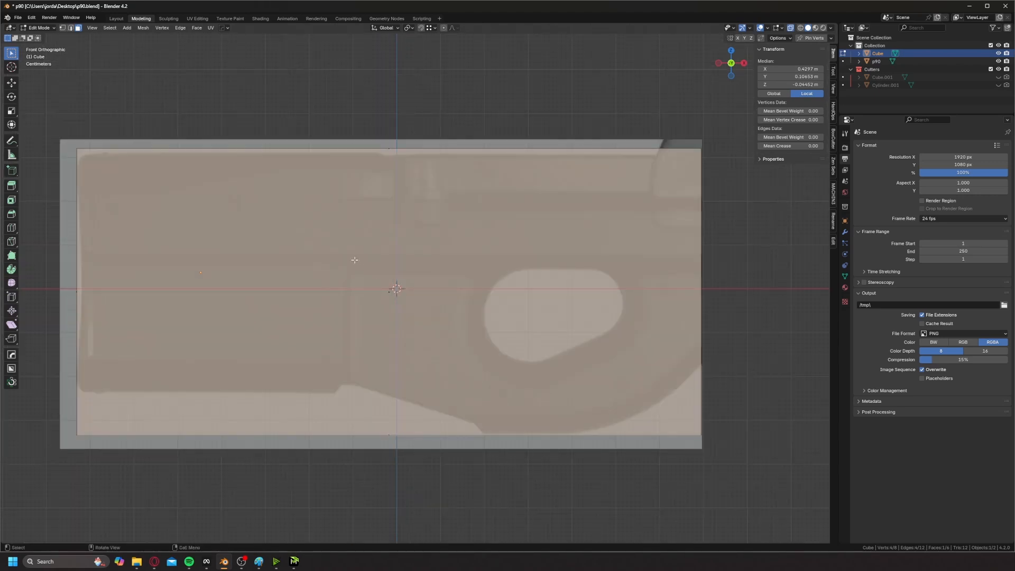
key(alt+z)
key(alt+z)
click(483, 294)
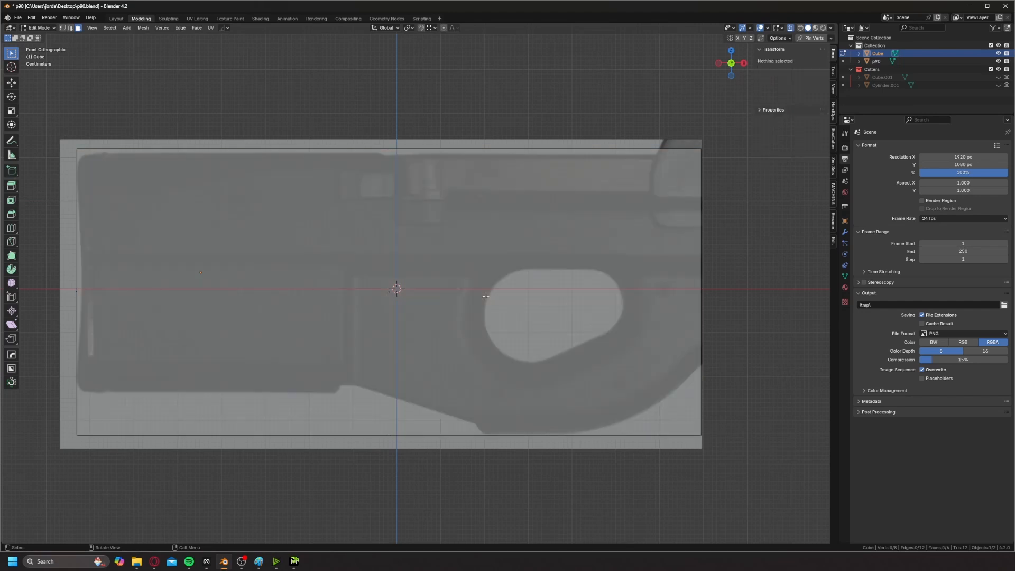
shift+middle_drag(491, 282, 381, 279)
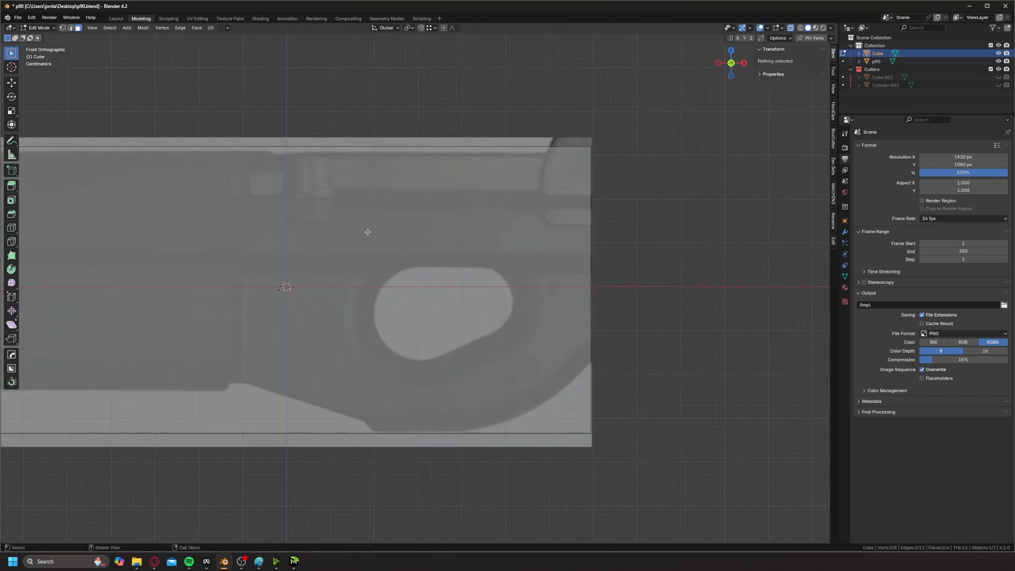
shift+middle_drag(336, 294, 406, 286)
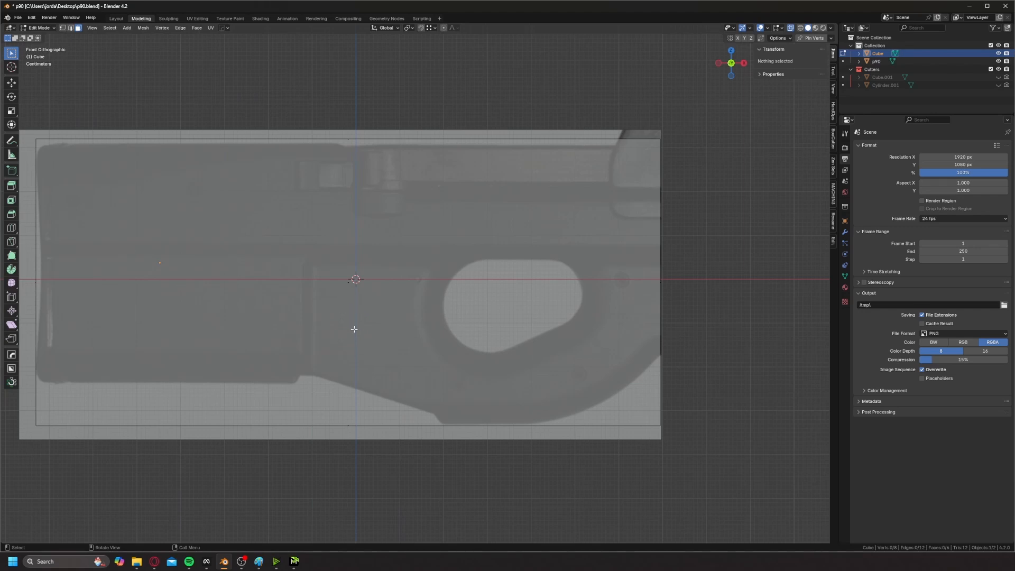
shift+middle_drag(443, 352, 396, 351)
- Add one centred vertical loop cut to the block and seven evenly spaced loop cuts across the thumbhole half
key(ctrl+r)
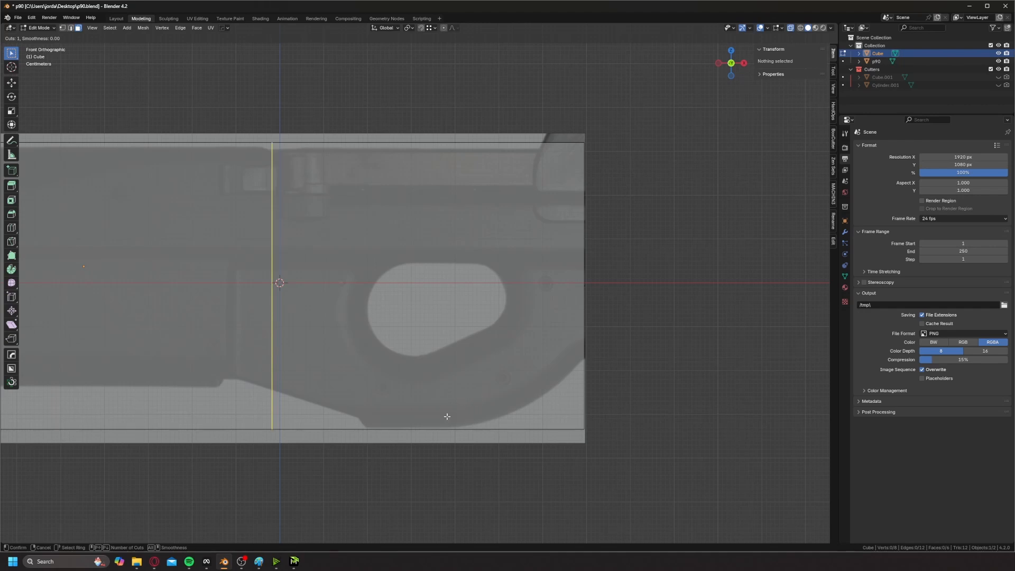
click(444, 414)
right_click(444, 414)
key(ctrl+r)
scroll(496, 406, up, 1)
scroll(496, 406, up, 5)
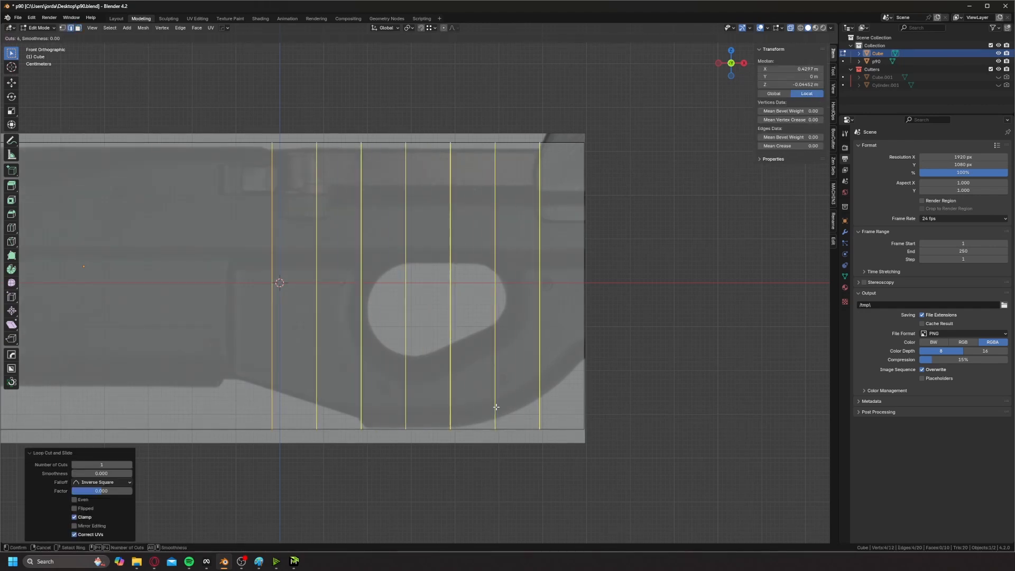
click(496, 407)
right_click(496, 407)
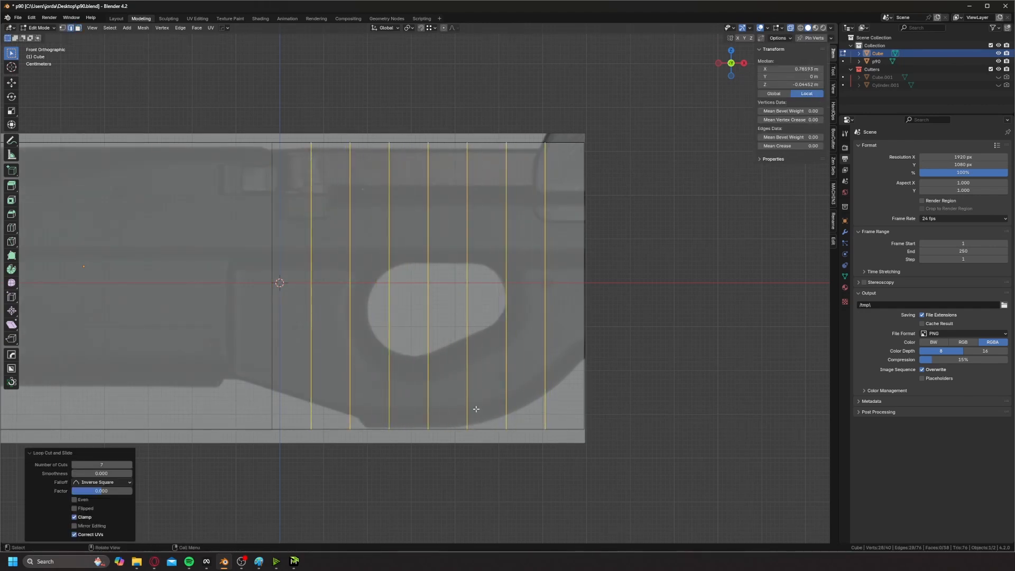
- Raise the bottom vertices of the loop cut nearest the thumbhole end about 0.08 m along Z to meet the grip's curved outline
key(3)
drag(524, 411, 550, 455)
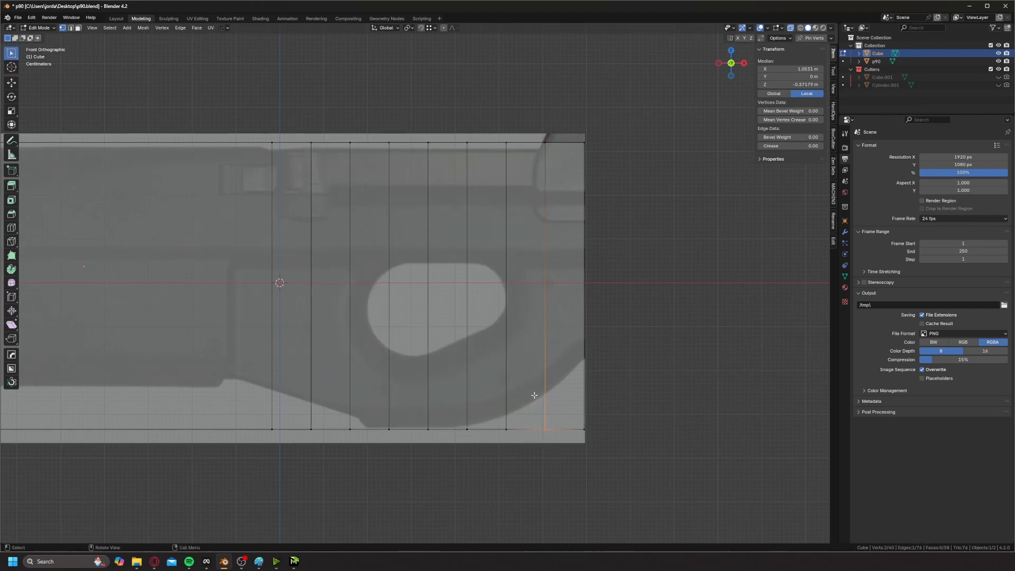
key(g)
key(z)
click(545, 363)
key(g)
middle_drag(550, 361, 552, 364)
click(552, 365)
- Raise the end face's bottom vertices about 0.16 m along Z, and fine-tune the neighbouring loop's bottom vertices to the reference curve
drag(572, 379, 593, 434)
key(g)
key(z)
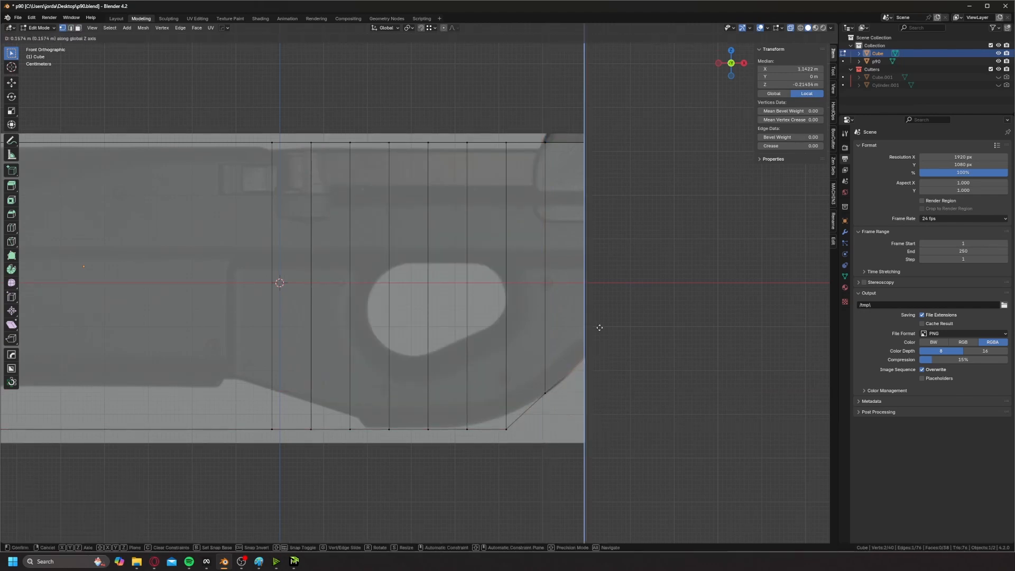
click(598, 325)
drag(547, 382, 555, 406)
key(g)
middle_drag(554, 396, 554, 400)
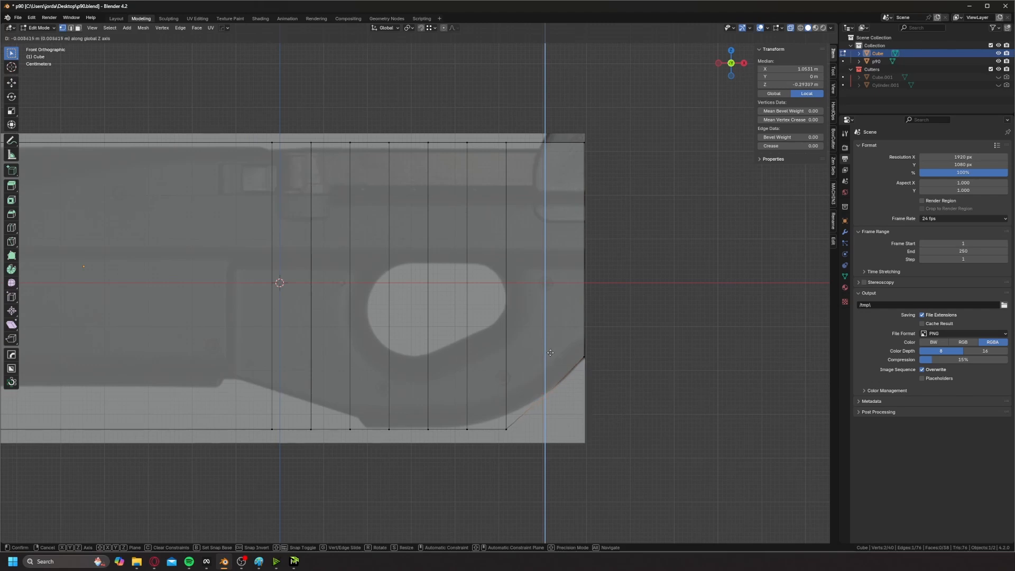
click(554, 400)
- Raise the second loop's bottom vertices from the thumbhole end about 0.032 m along Z, and nudge the third loop's to the grip outline
drag(492, 410, 518, 438)
key(g)
middle_drag(516, 413, 515, 404)
click(515, 400)
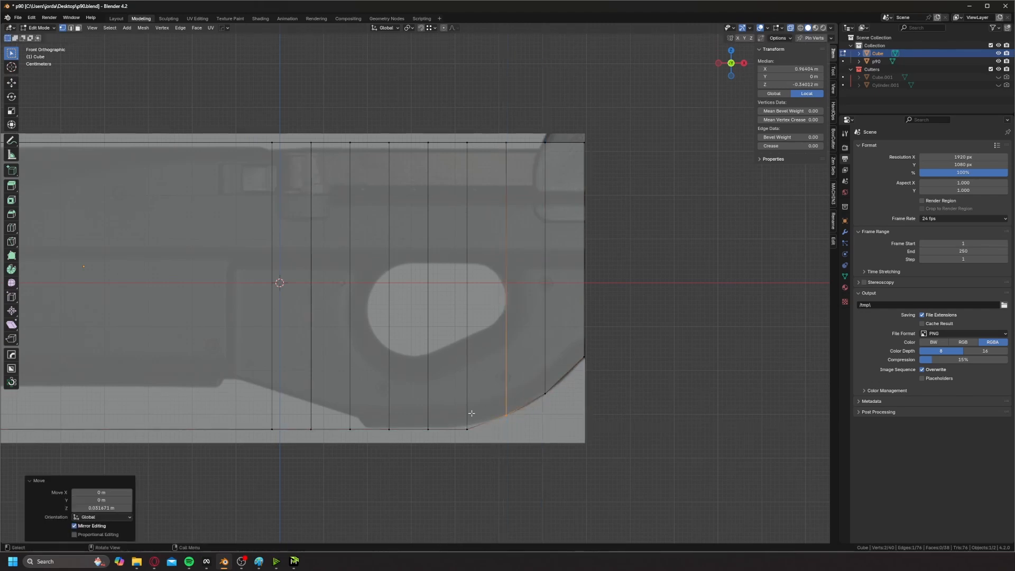
drag(452, 424, 479, 442)
key(g)
middle_drag(483, 413, 483, 406)
click(485, 410)
- Adjust the bottom vertices of the next two loops below the thumbhole along Z to follow the grip's lowest curve
drag(421, 414, 438, 442)
key(g)
middle_drag(447, 412, 448, 411)
click(449, 411)
drag(379, 414, 399, 431)
key(g)
middle_drag(403, 403, 407, 399)
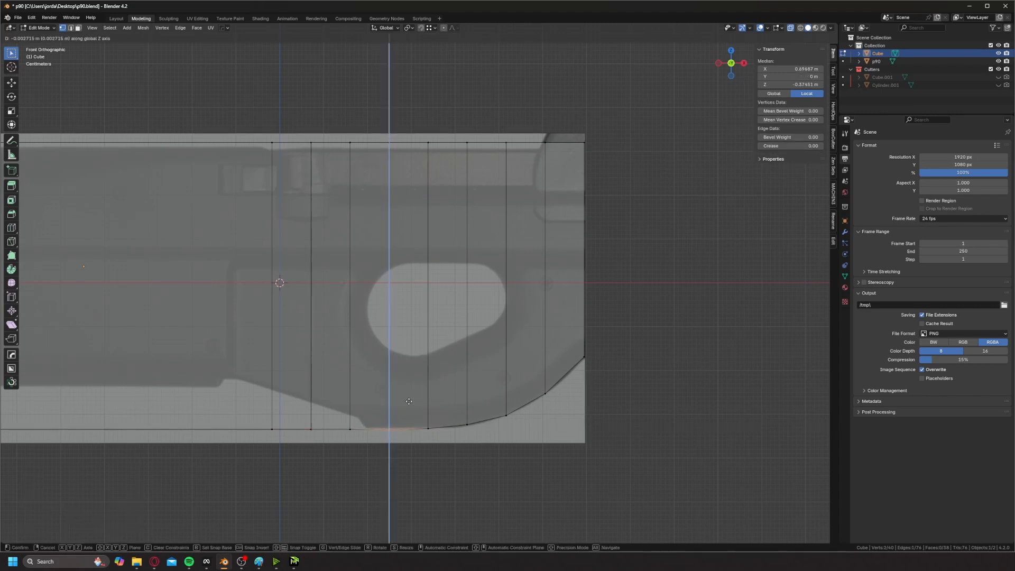
click(407, 398)
- Raise the bottom vertices from the far end through the first loop past centre about 0.09 m along Z to the magazine-side lower edge
key(Home)
drag(148, 390, 442, 447)
scroll(423, 418, up, 2)
key(g)
key(z)
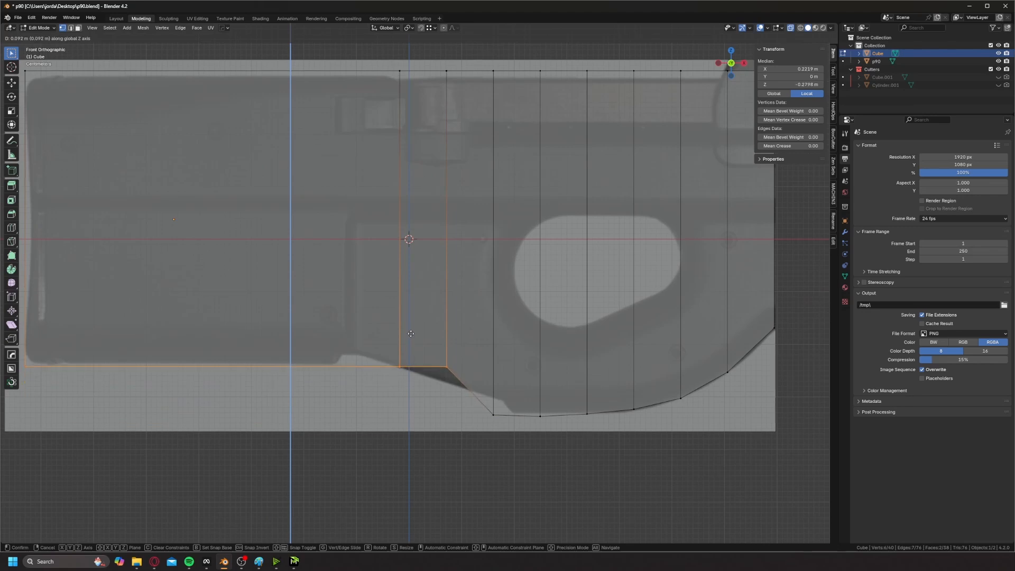
click(410, 349)
- Lower the bottom vertices of the first loop past centre about 0.06 m along Z to follow the sloped underside
click(470, 385)
key(g)
key(z)
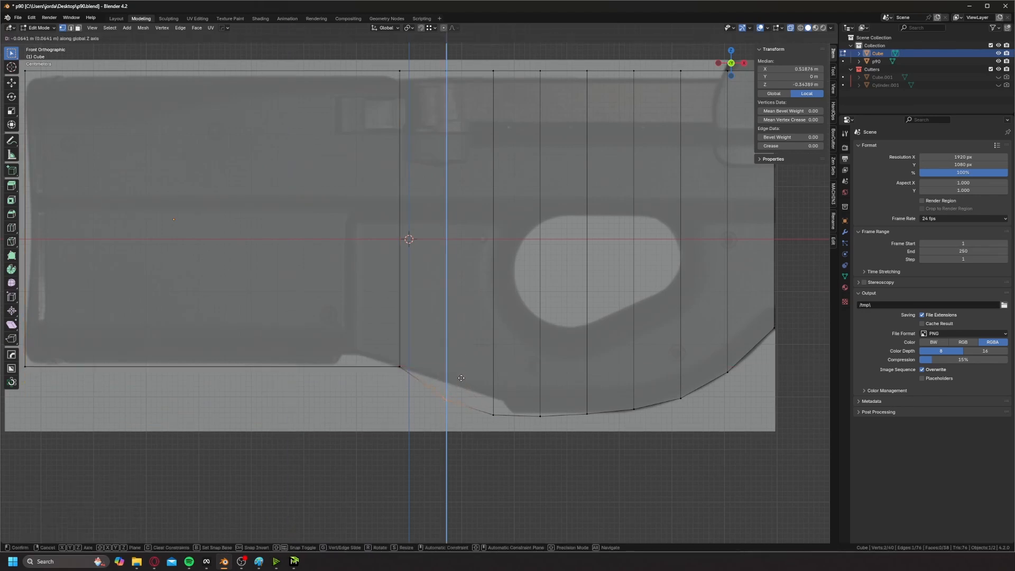
click(463, 377)
- Add a vertical loop cut where the underside slope begins, and lower the bottom vertices of the following two loops along Z to the slope
drag(379, 346, 434, 373)
key(ctrl+r)
click(370, 365)
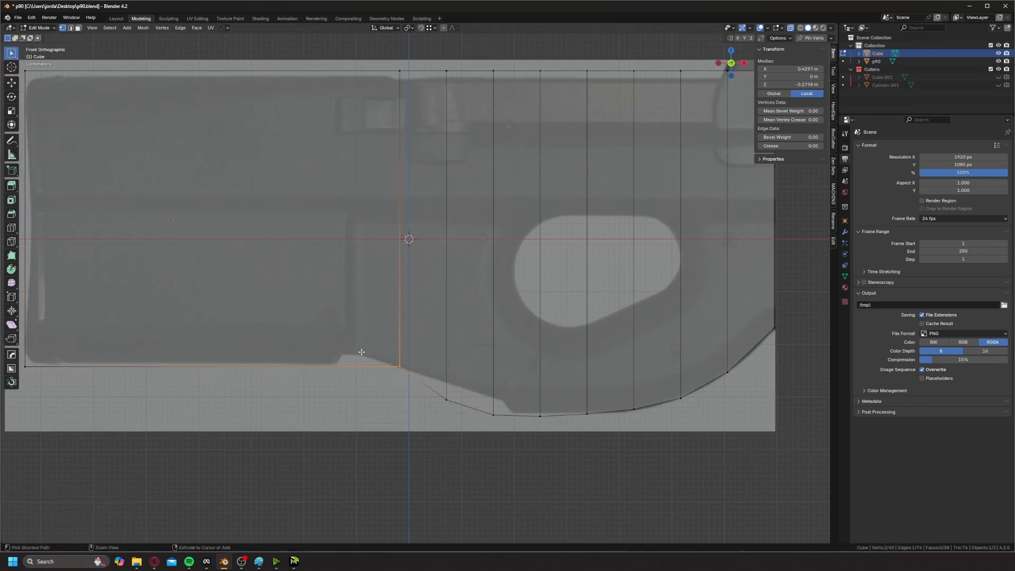
click(477, 345)
drag(385, 349, 467, 413)
key(g)
key(z)
click(409, 360)
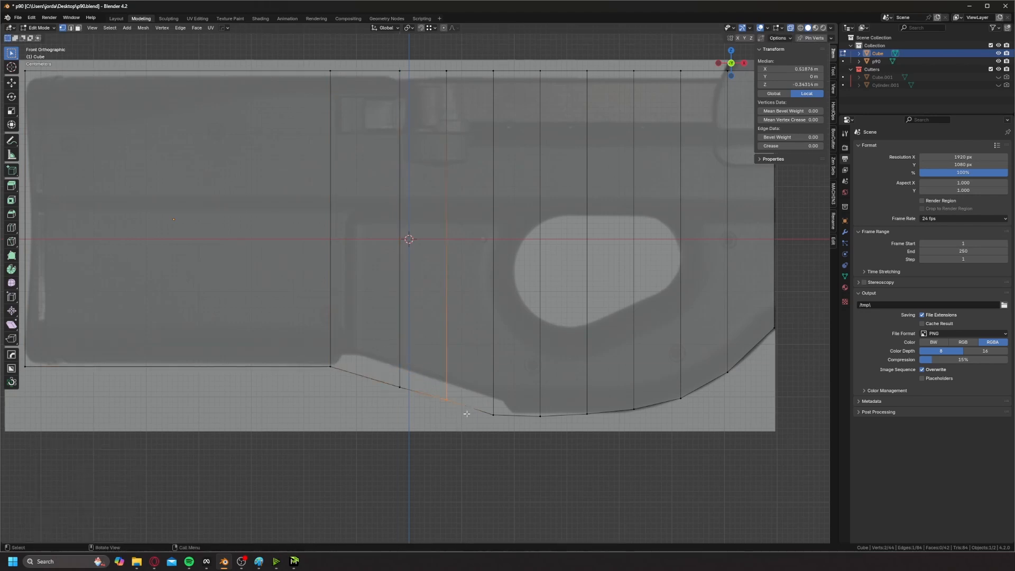
key(g)
key(z)
click(462, 385)
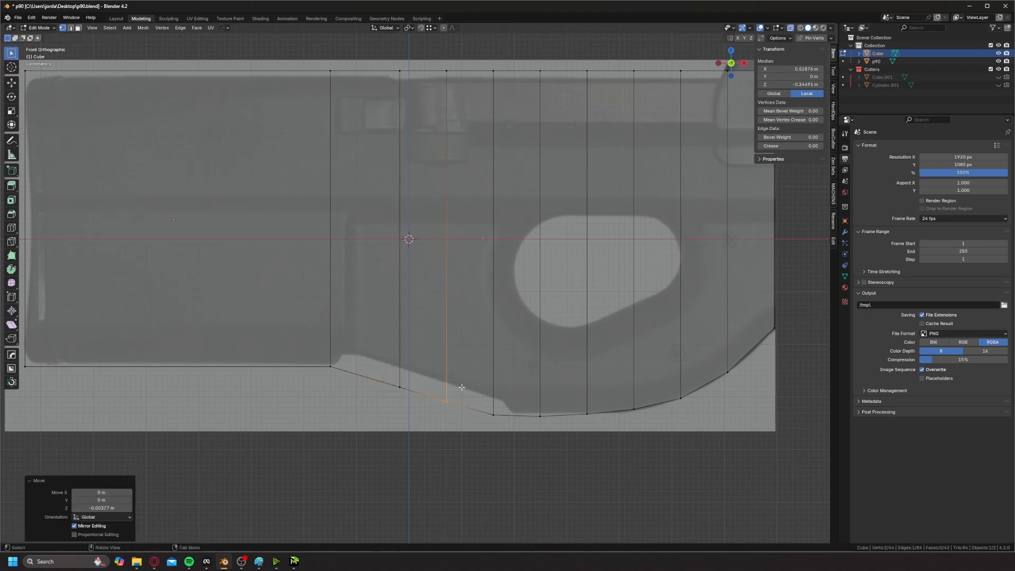
- Check the body's reshaped lower outline against the whole reference image
scroll(428, 391, down, 3)
shift+middle_drag(401, 355, 426, 371)
scroll(426, 372, down, 1)
scroll(427, 372, up, 4)
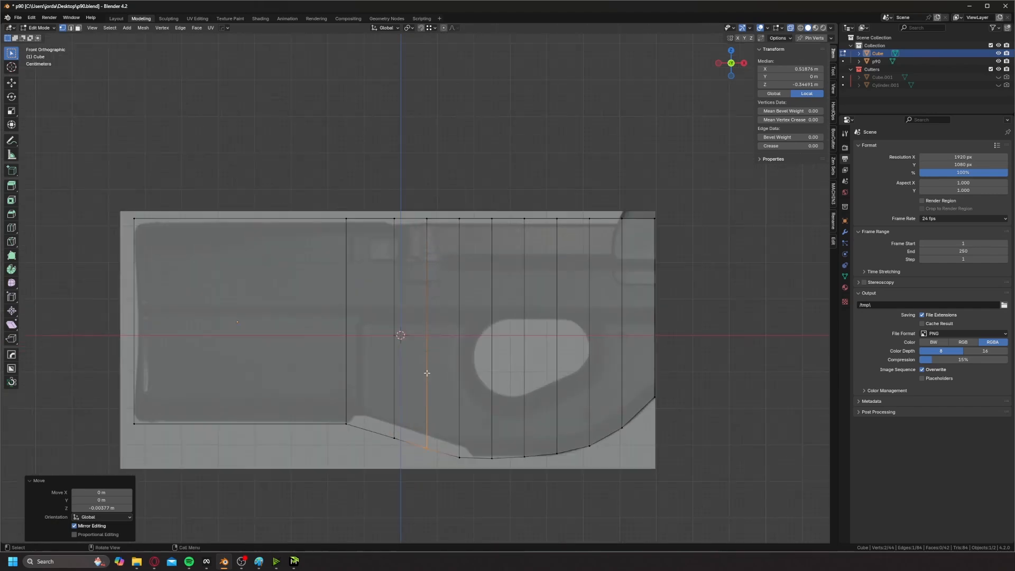
shift+middle_drag(492, 385, 394, 375)
scroll(394, 374, down, 2)
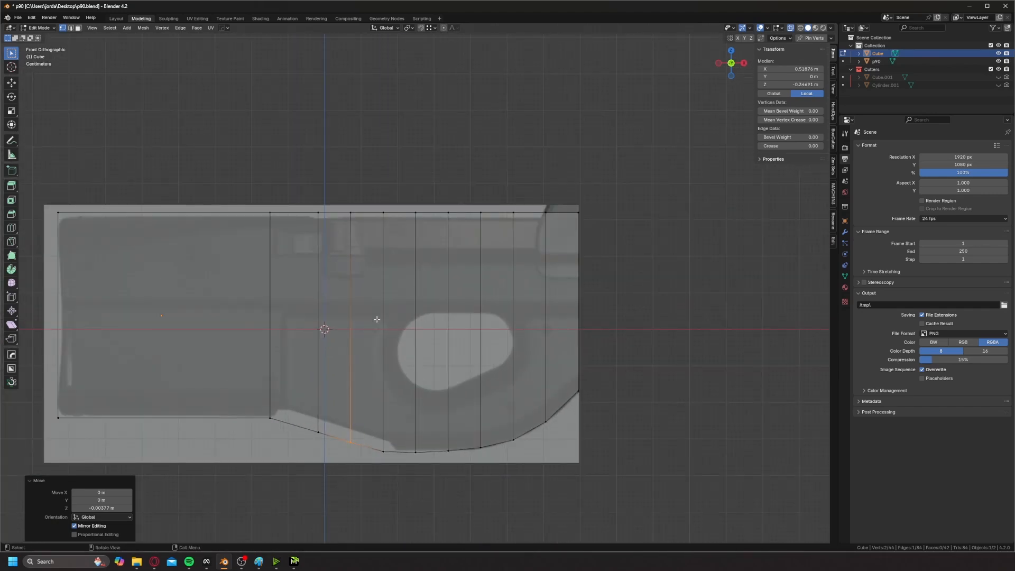
shift+middle_drag(355, 313, 416, 338)
scroll(395, 335, up, 1)
- In edge selection with X-ray off, select the continuous path of lower edges along one side of the body
key(Tab)
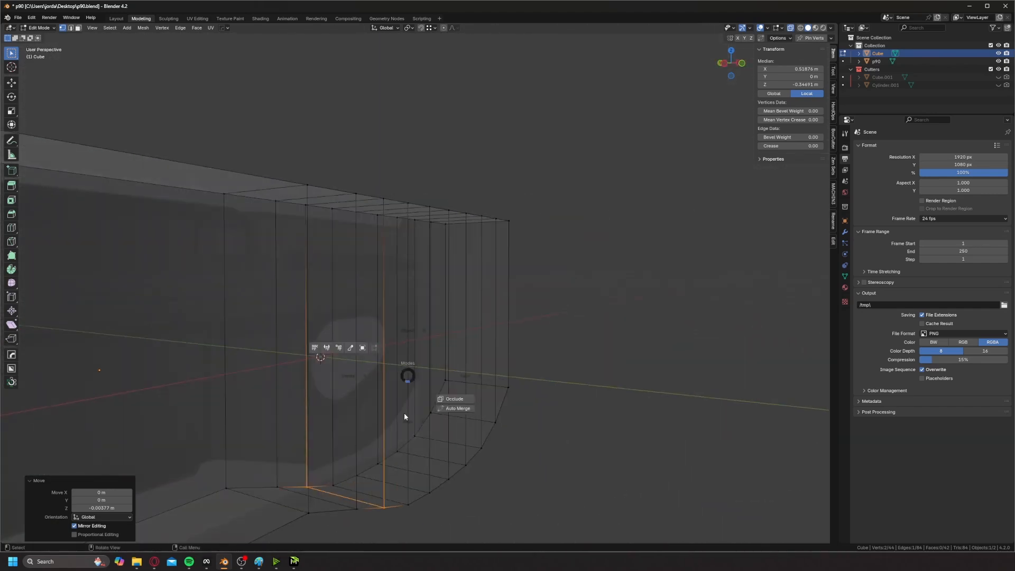
click(405, 416)
shift+middle_drag(404, 417, 365, 349)
scroll(469, 331, down, 3)
key(alt+z)
click(512, 340)
ctrl+click(370, 357)
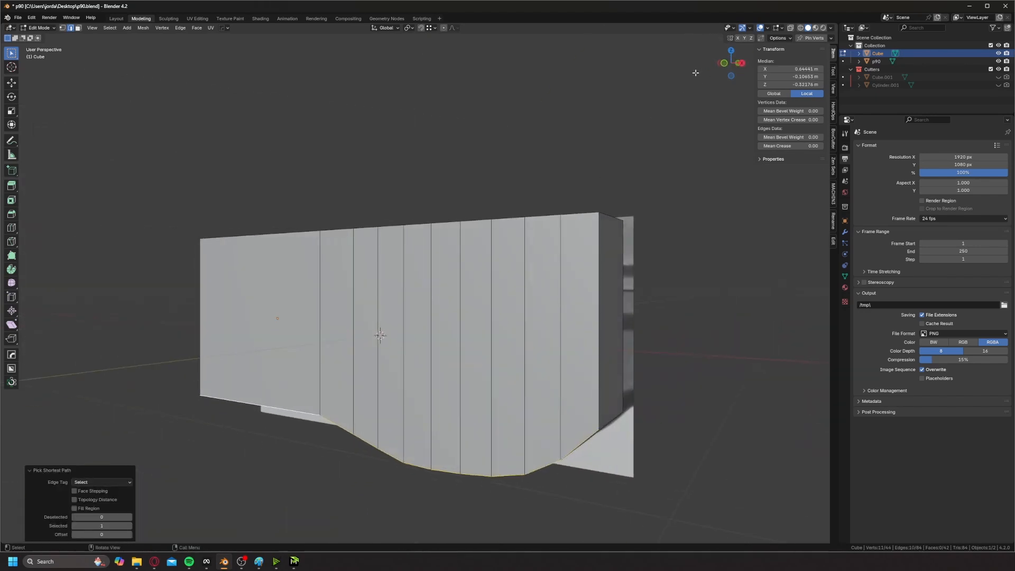
- In front view, bevel the selected lower edge path about 0.09 m wide with 5 segments
click(724, 64)
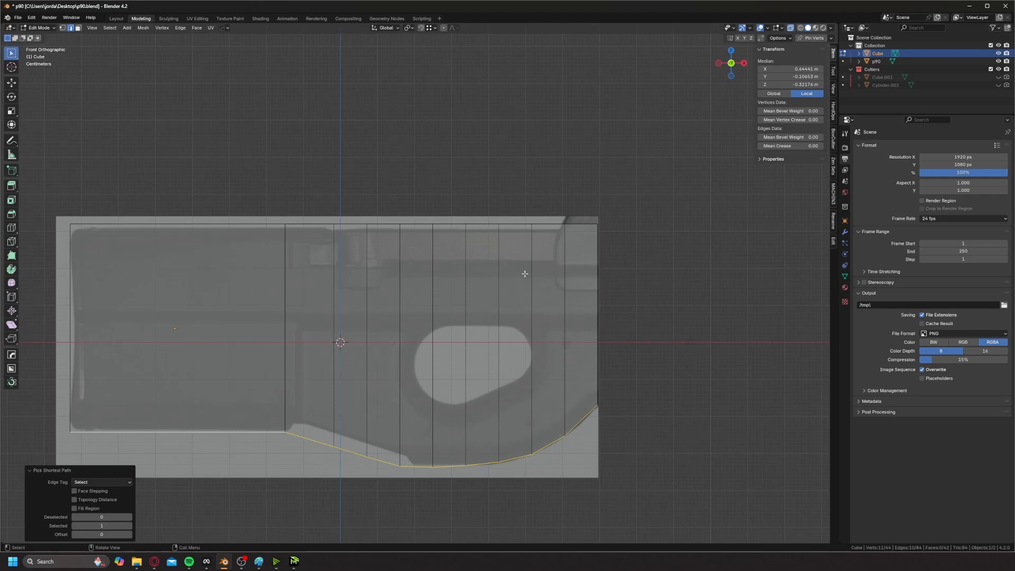
shift+middle_drag(351, 325, 369, 247)
scroll(374, 297, up, 2)
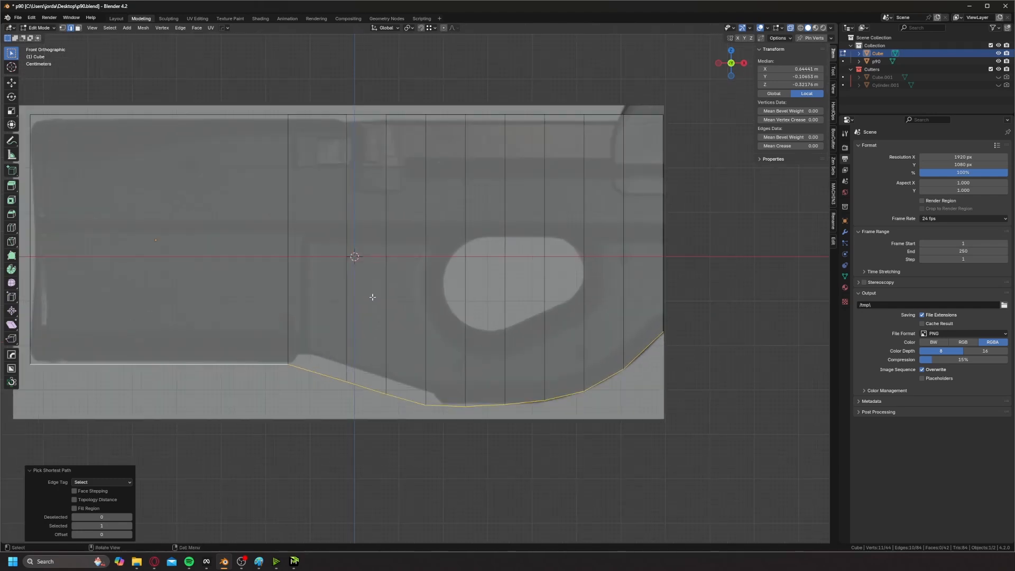
scroll(386, 296, down, 1)
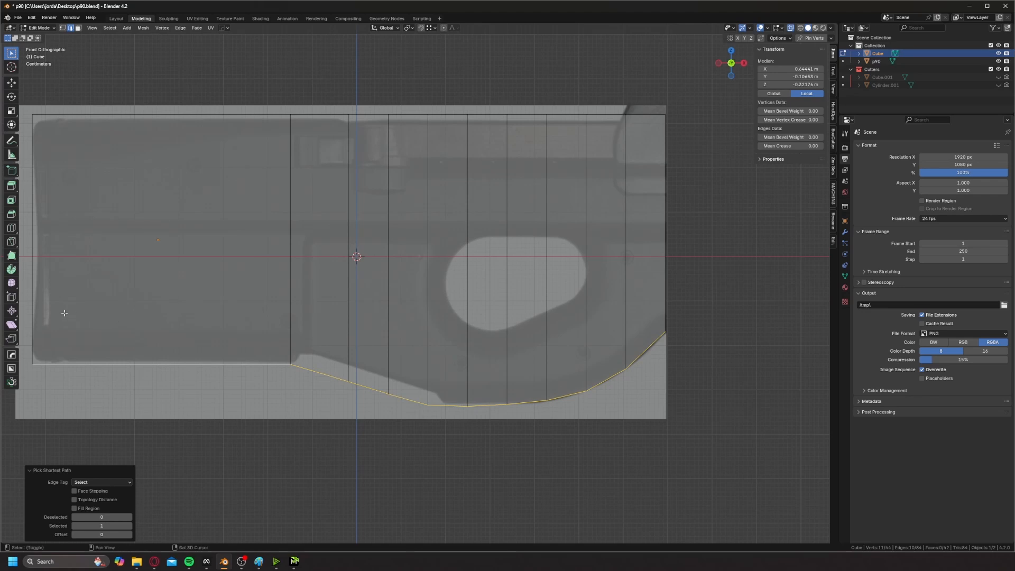
shift+middle_drag(59, 310, 73, 308)
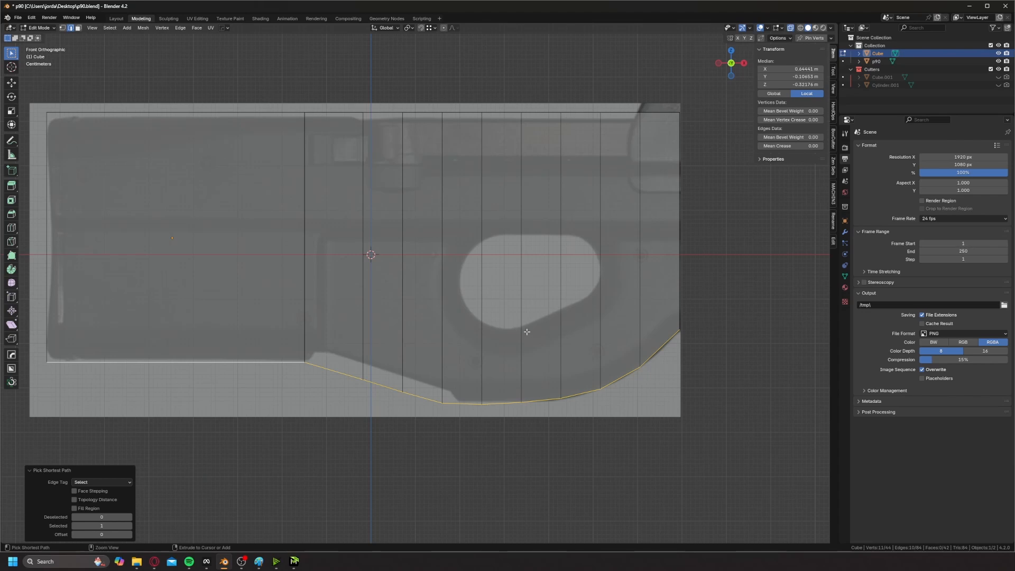
key(ctrl+b)
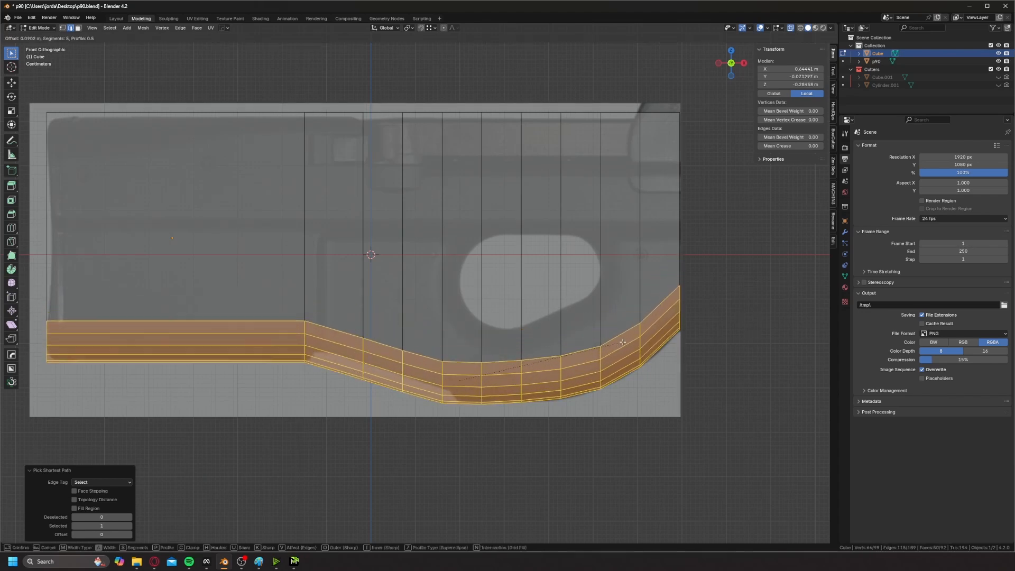
click(593, 344)
- Apply smooth shading to the bevelled body in Object Mode and return to Edit Mode
scroll(359, 387, up, 2)
shift+middle_drag(467, 400, 391, 357)
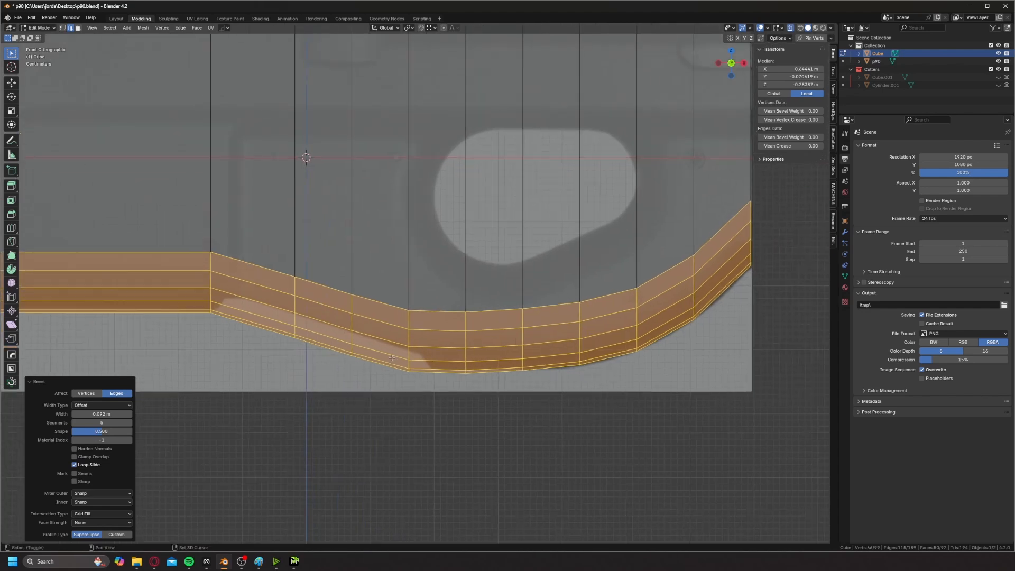
scroll(455, 360, down, 2)
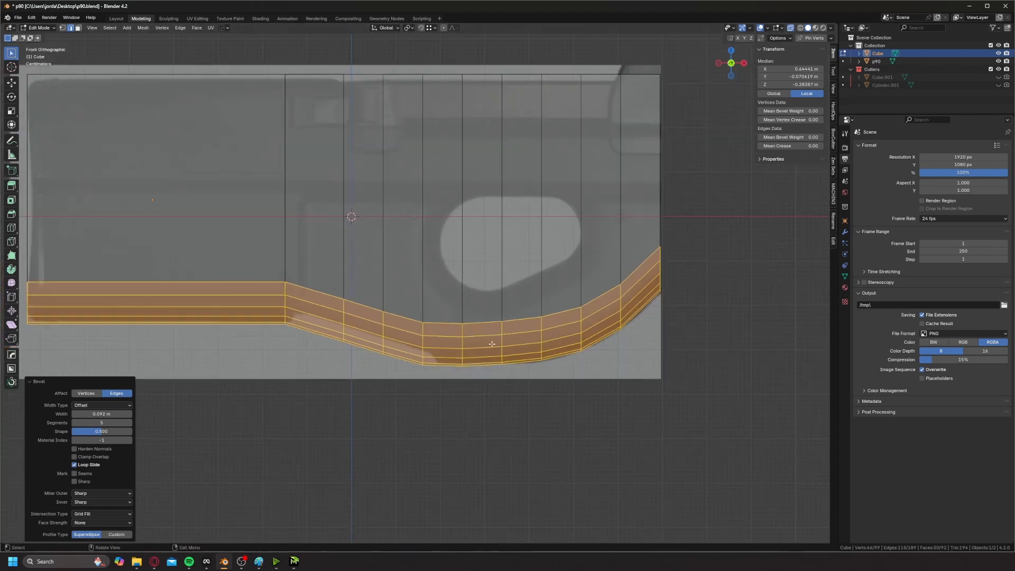
key(Tab)
shift+middle_drag(490, 261, 478, 292)
right_click(472, 267)
click(474, 262)
key(Tab)
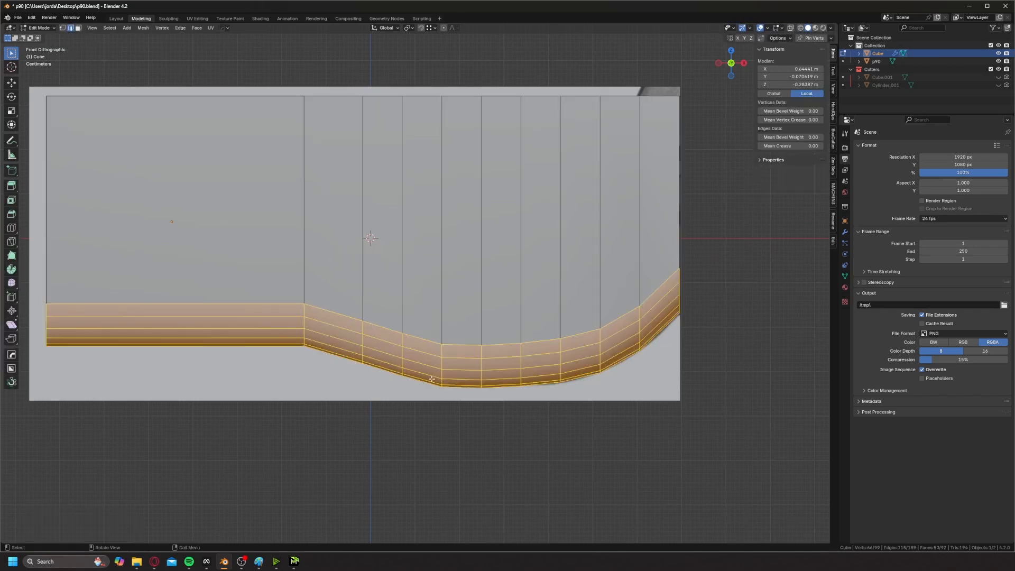
- Compare the smoothed lower bevel with the reference outline in both X-ray and solid display
key(alt+z)
shift+middle_drag(395, 251, 401, 275)
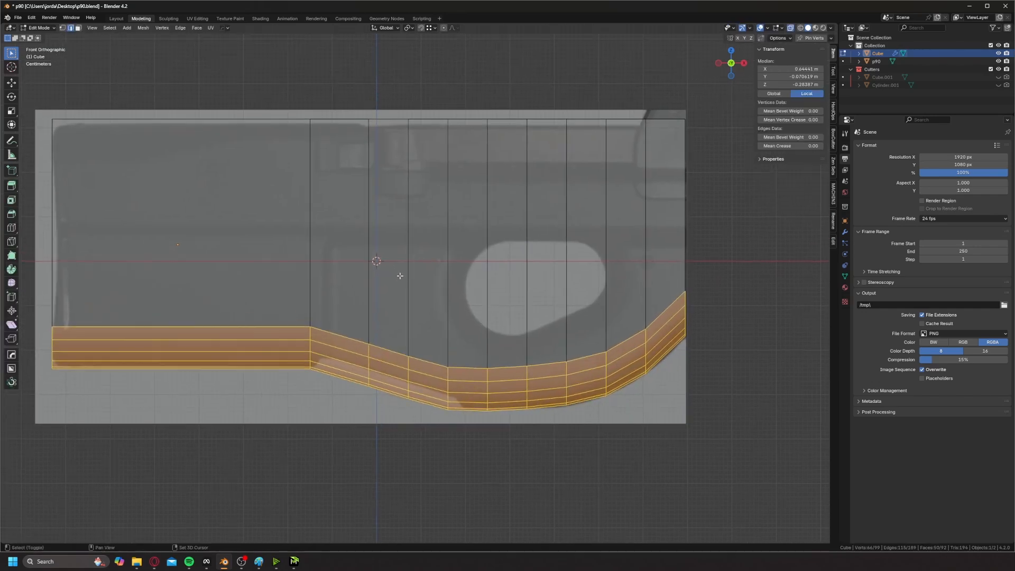
scroll(344, 335, up, 2)
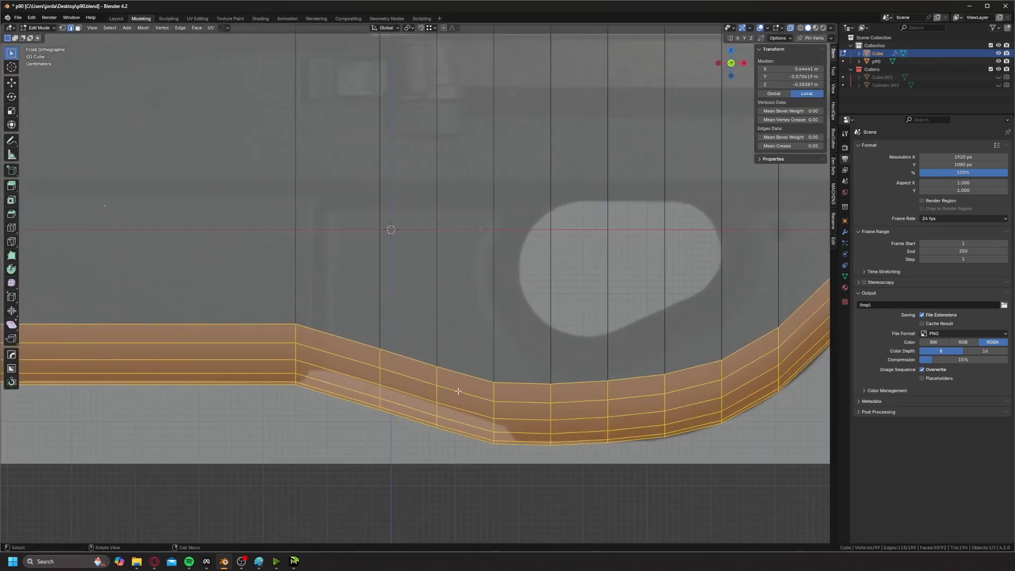
scroll(464, 402, down, 3)
scroll(426, 412, up, 3)
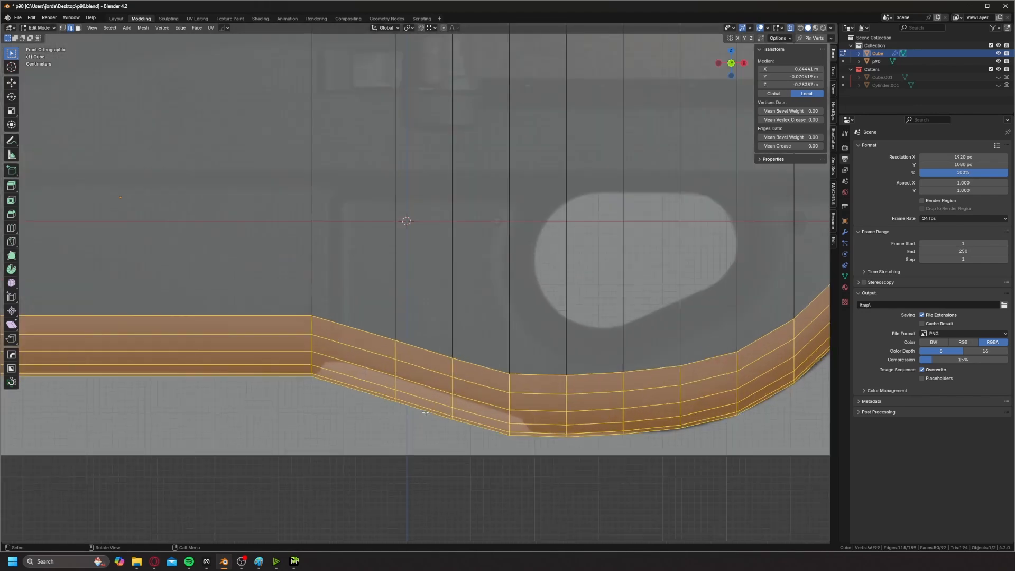
shift+middle_drag(450, 309, 442, 384)
scroll(439, 383, down, 2)
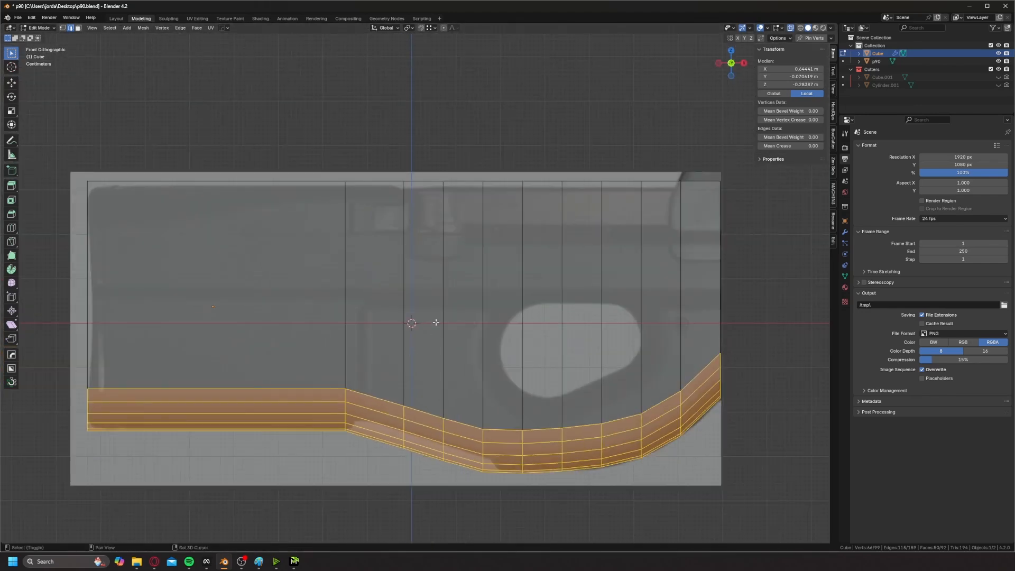
shift+middle_drag(435, 322, 392, 352)
key(Tab)
shift+middle_drag(509, 338, 425, 327)
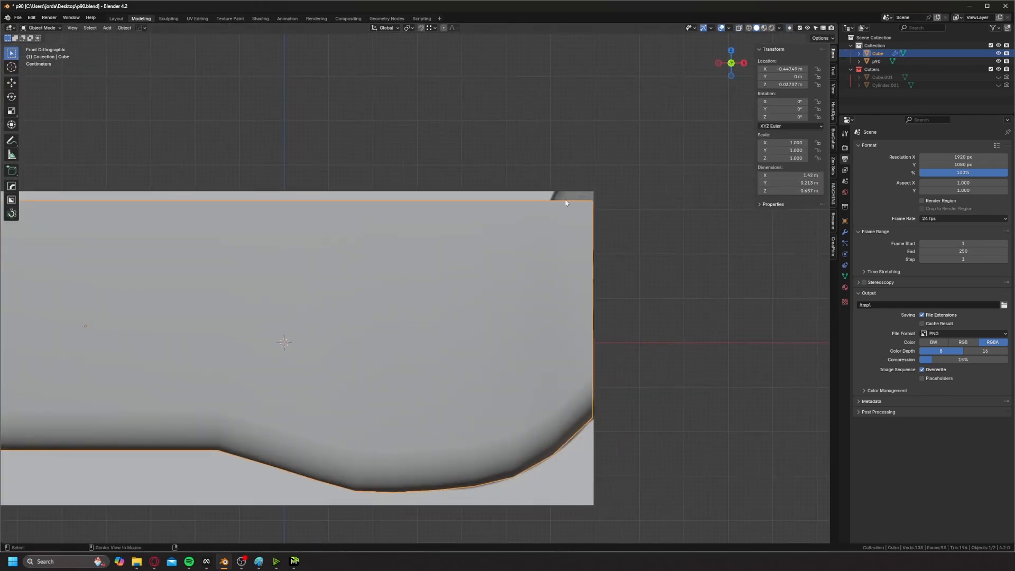
key(alt+z)
scroll(417, 351, up, 3)
shift+middle_drag(343, 295, 442, 263)
scroll(431, 296, down, 2)
key(alt+z)
- Clear the mesh selection and examine the loop layout around the thumbhole over the reference in X-ray
key(Tab)
key(alt+z)
scroll(469, 286, down, 3)
key(alt+a)
scroll(442, 261, up, 1)
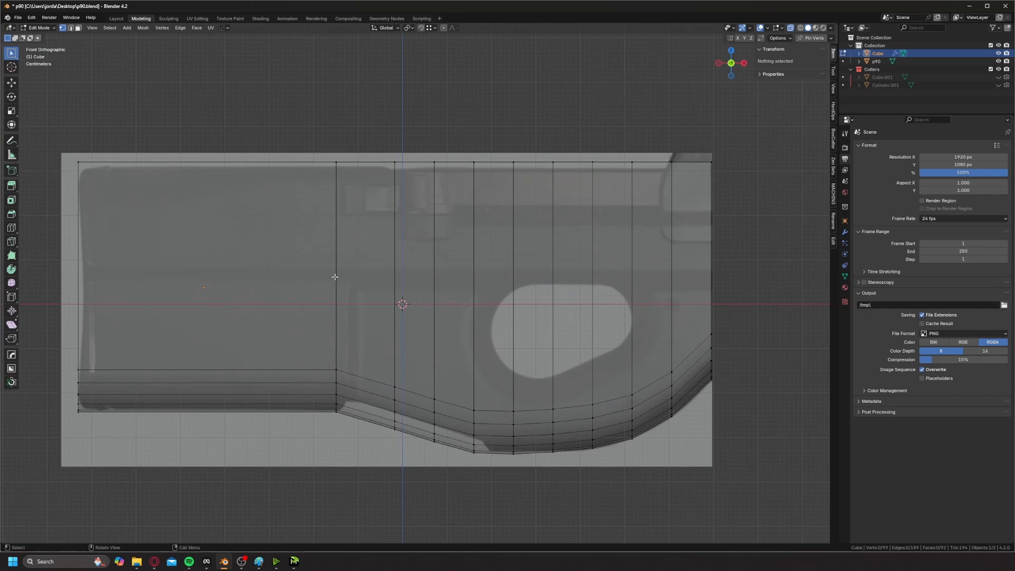
scroll(344, 270, up, 1)
shift+middle_drag(494, 297, 442, 276)
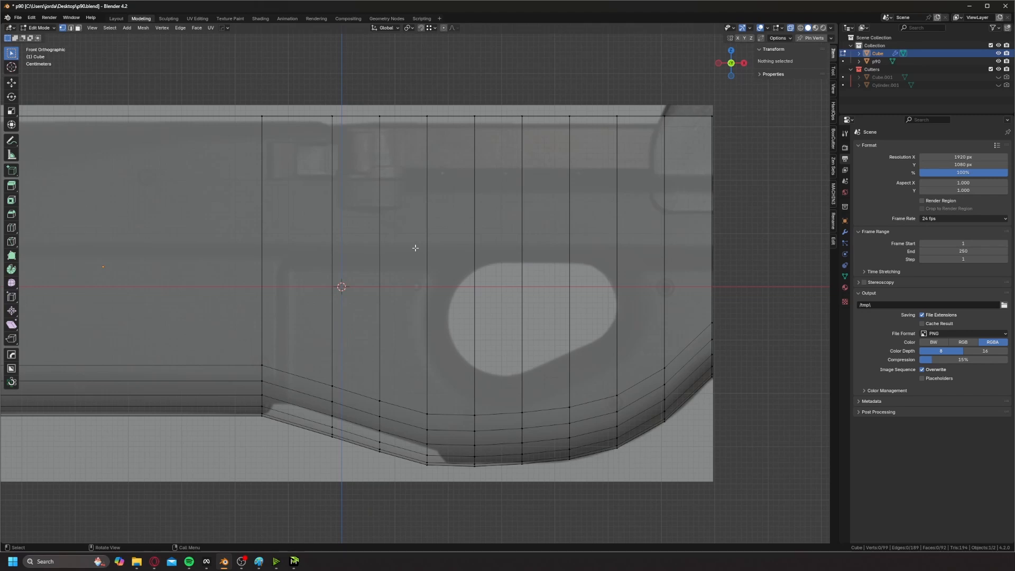
mouse_move(366, 263)
shift+middle_down()
mouse_move(446, 268)
mouse_move(426, 282)
mouse_move(379, 268)
shift+middle_up()
scroll(331, 278, down, 1)
scroll(331, 276, up, 1)
scroll(379, 268, down, 1)
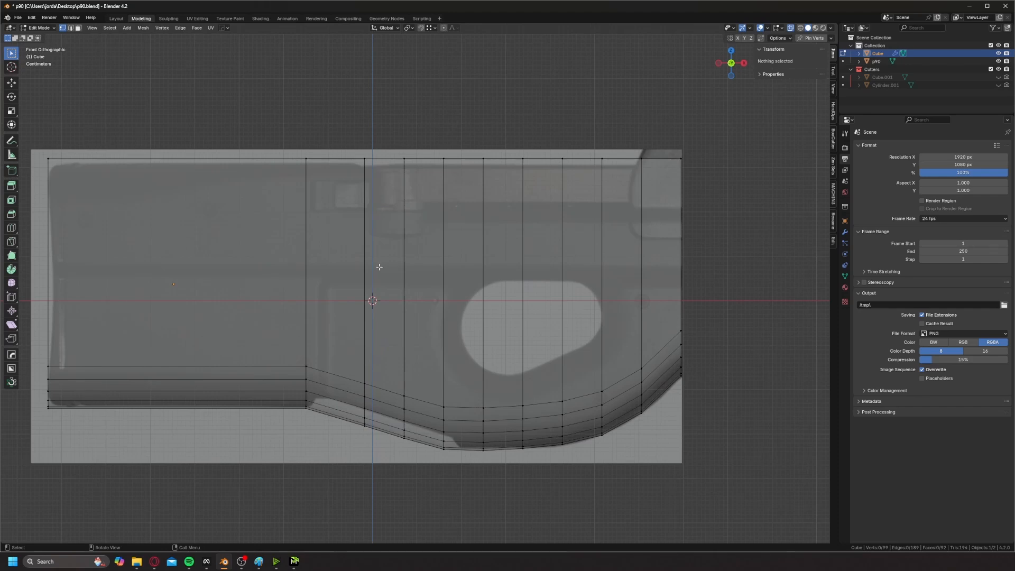
scroll(342, 293, up, 1)
- Add a new cube in Object Mode and scale its mesh down to about 0.52 m per side
key(Tab)
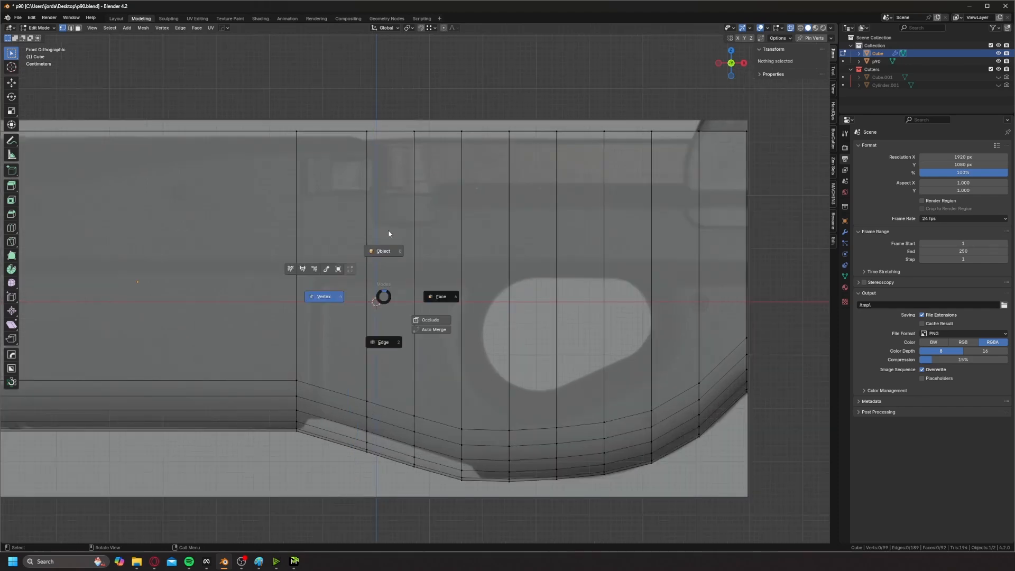
click(386, 229)
key(shift+a)
mouse_move(411, 258)
click(446, 273)
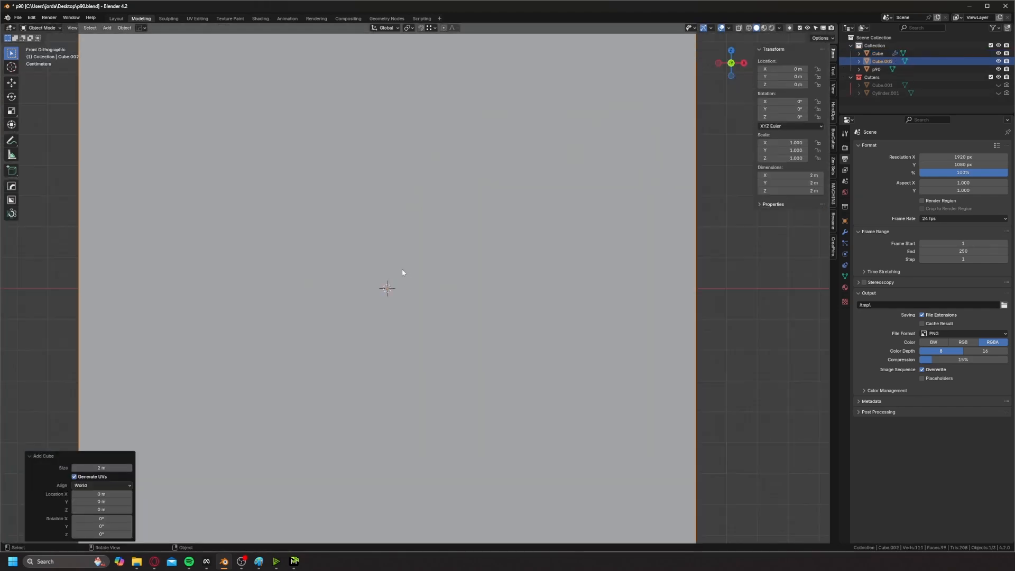
middle_drag(403, 270, 351, 292)
key(Tab)
key(s)
click(599, 247)
key(Tab)
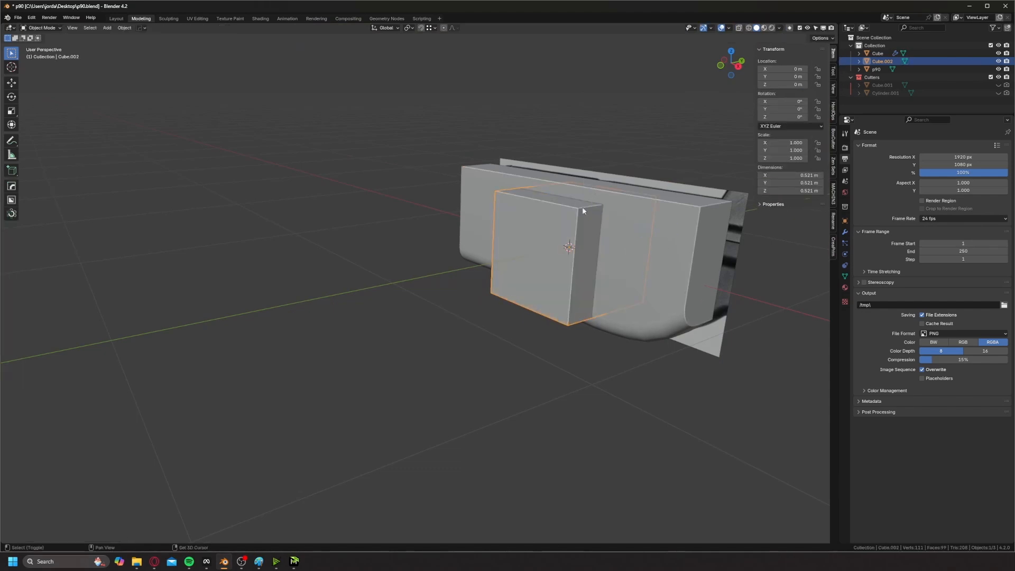
- Move the new cube about -0.31 m along Y so it sits beside the main body
middle_drag(599, 247, 433, 274)
key(g)
key(y)
click(470, 269)
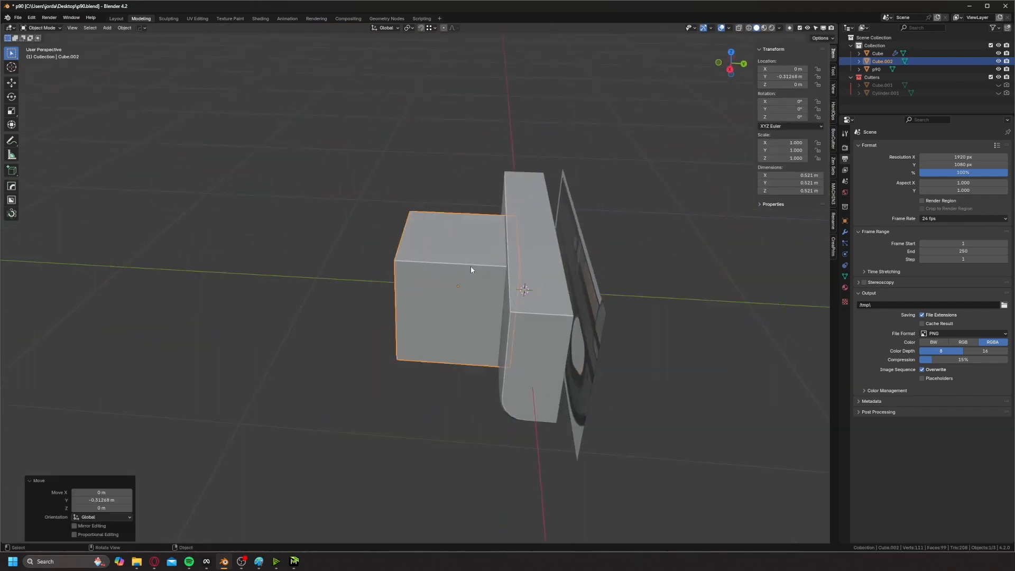
- Flatten the new cube's mesh to about 0.295 m tall, and lower the object about 0.067 m along Z
click(718, 63)
key(Tab)
shift+middle_drag(401, 224, 485, 211)
scroll(486, 211, up, 2)
key(alt+z)
key(s)
key(z)
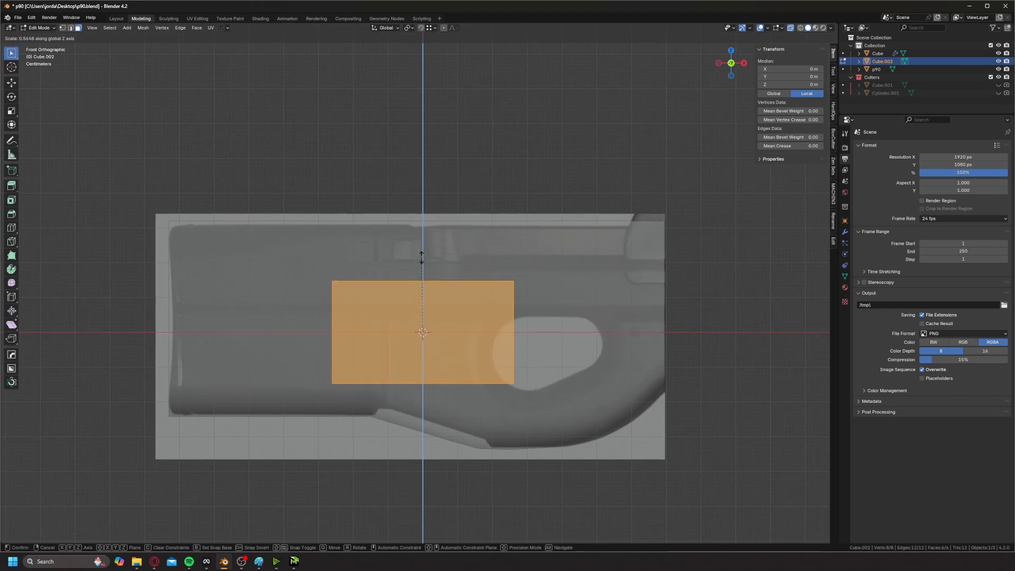
click(421, 283)
key(Tab)
click(430, 214)
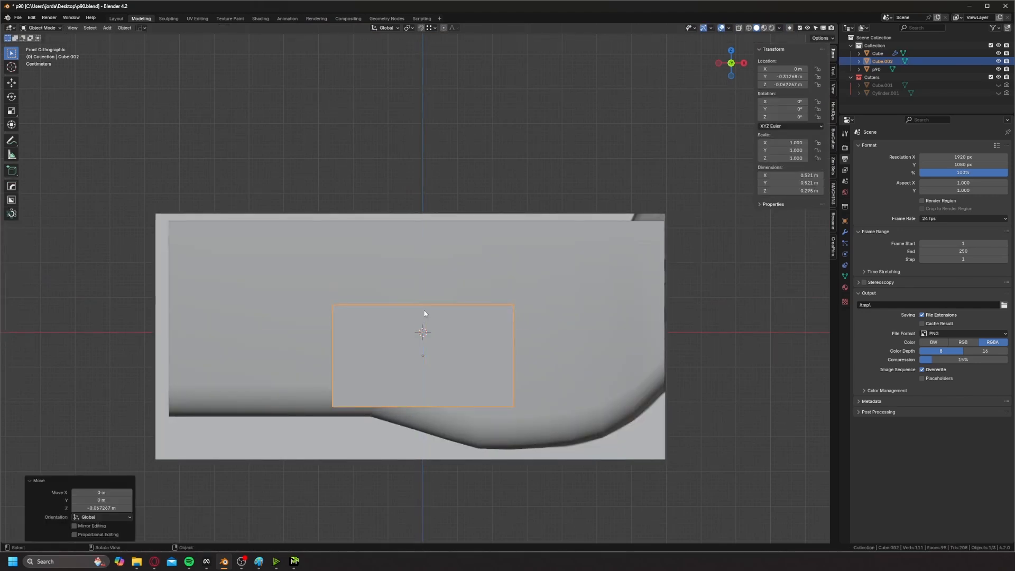
- Stretch the cube's mesh along X to about 1.53 m, longer than the main body
key(Tab)
middle_drag(491, 294, 465, 328)
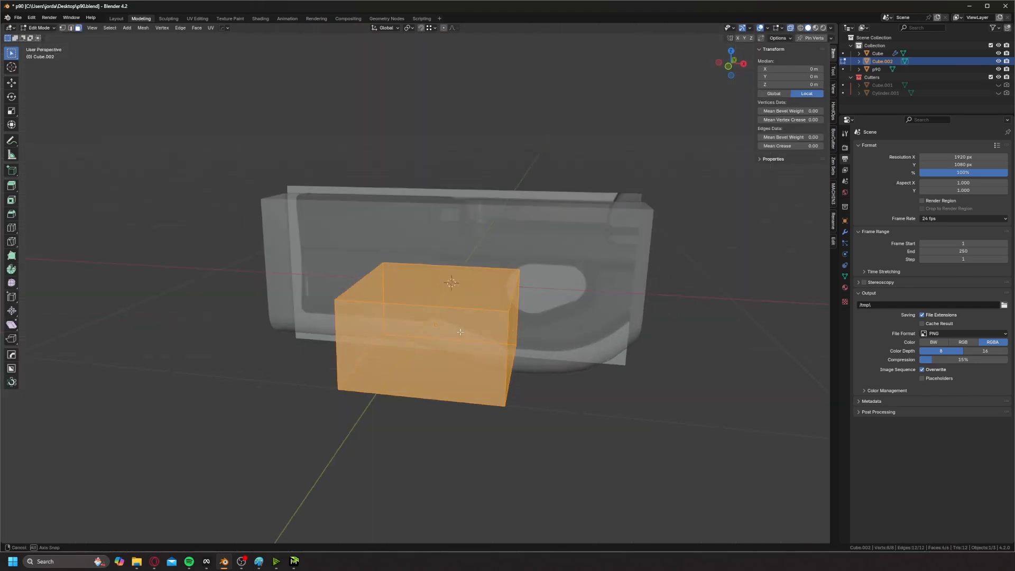
key(s)
key(x)
click(585, 329)
- Move the cube's outer side face about 0.402 m along Y to thin the cube into a slab
middle_drag(585, 329, 370, 286)
click(480, 324)
key(alt+z)
key(g)
key(y)
click(577, 215)
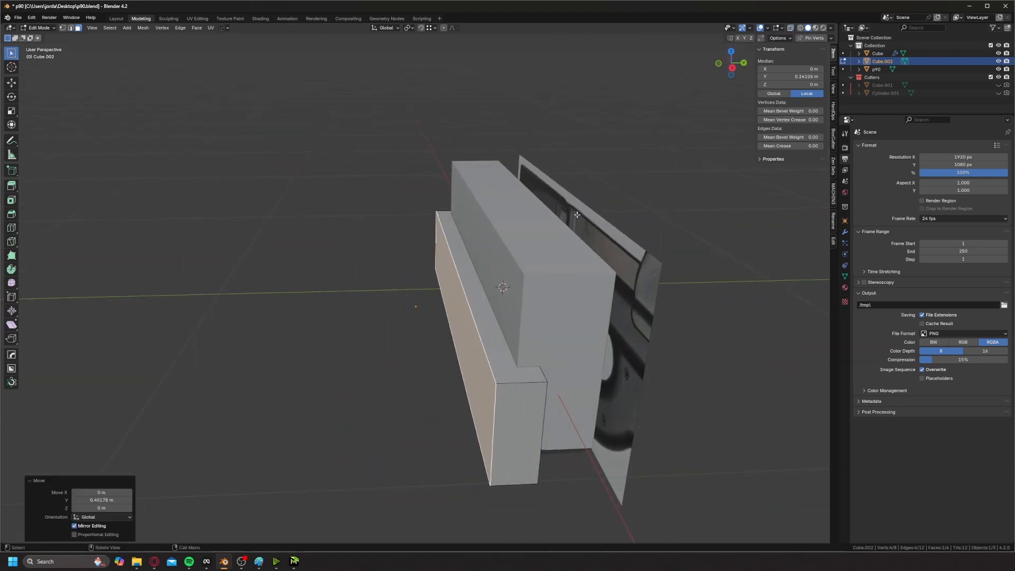
- Shift the slab's inner face, the one embedded in the main body, slightly along Y
click(718, 62)
key(Tab)
key(alt+z)
scroll(474, 206, down, 1)
shift+middle_drag(398, 259, 380, 220)
scroll(473, 207, up, 3)
key(Tab)
key(alt+z)
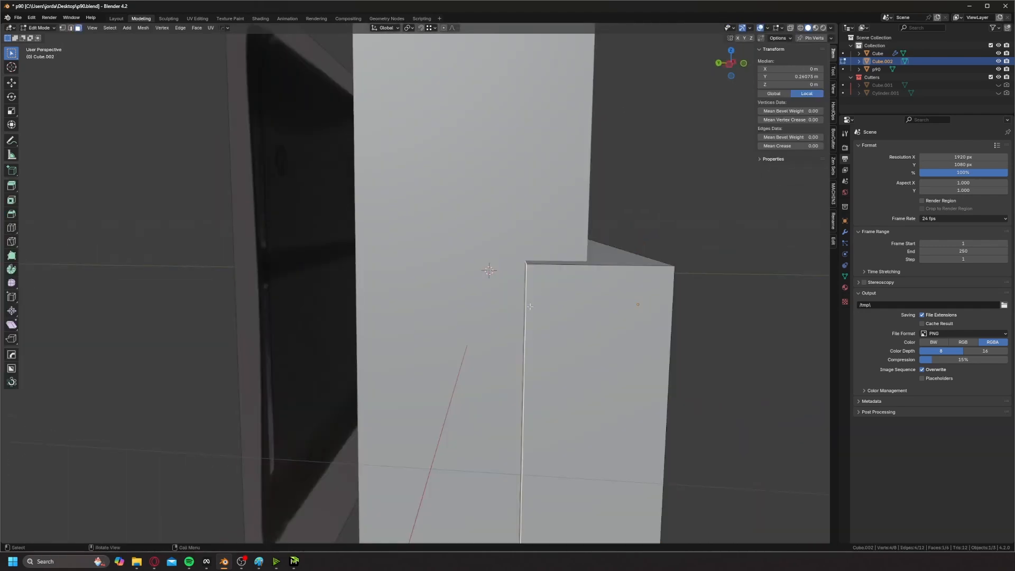
key(g)
key(y)
click(555, 286)
- Move the slab's outer face about 0.05 m along Y toward the main body's side
key(Tab)
click(589, 295)
middle_drag(592, 295, 720, 292)
key(3)
click(720, 292)
key(g)
key(y)
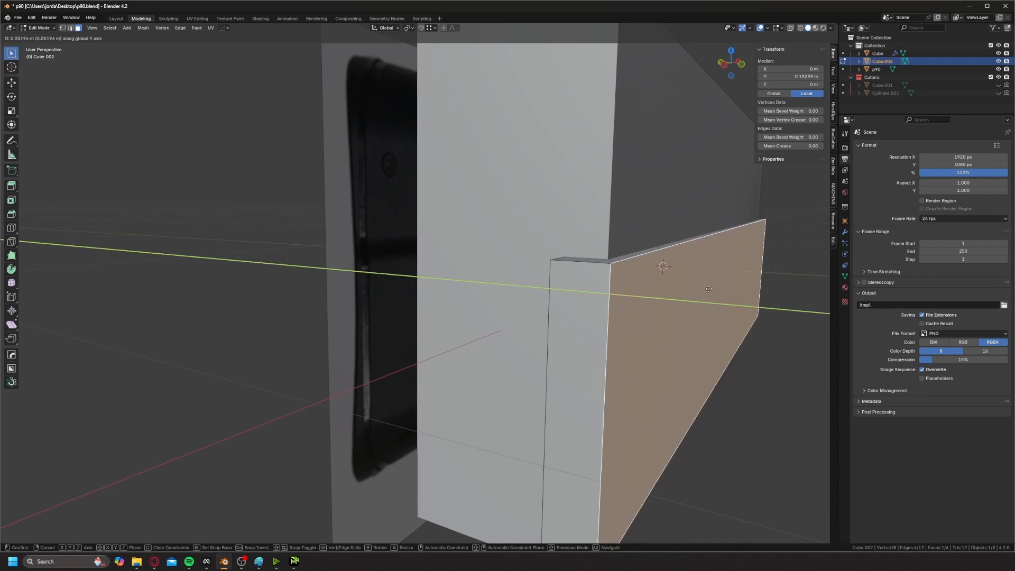
click(707, 290)
- Lower the slab's inner upper edge about 0.024 m along Z so its top face slopes
key(2)
click(690, 244)
click(742, 64)
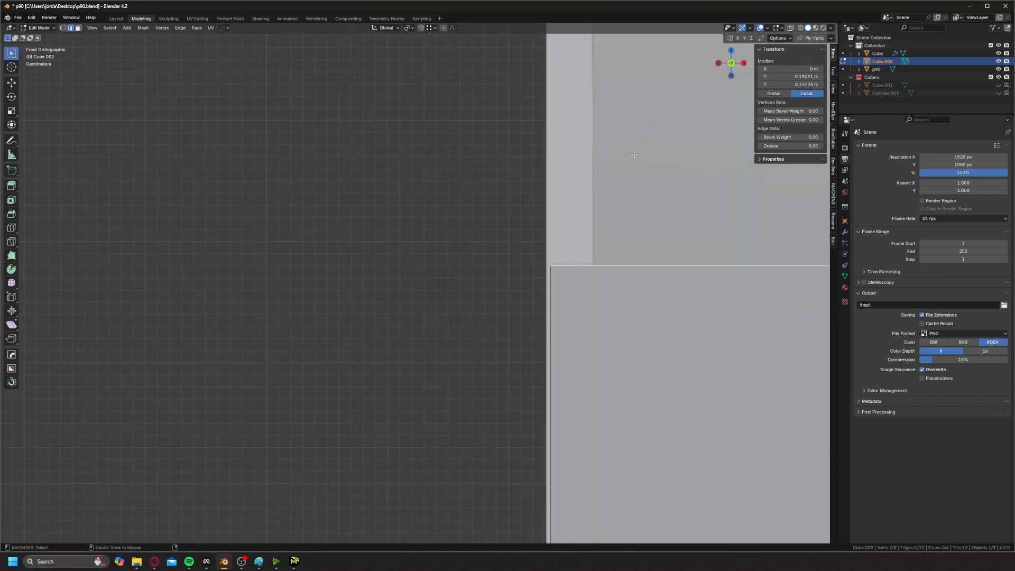
key(alt+z)
shift+middle_drag(566, 251, 182, 228)
scroll(212, 229, down, 5)
shift+middle_drag(485, 220, 404, 238)
scroll(403, 238, up, 2)
scroll(416, 238, down, 2)
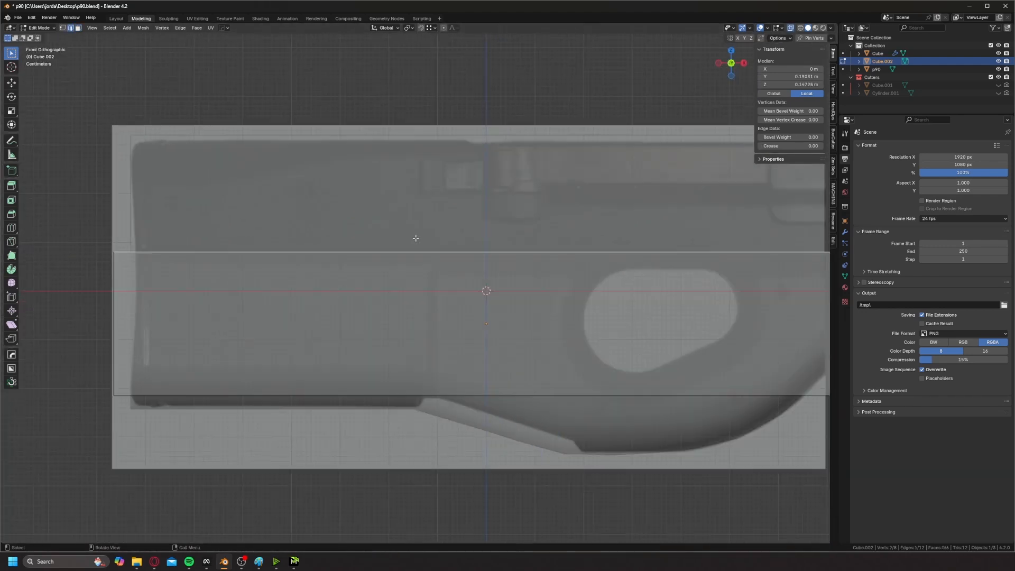
scroll(547, 258, down, 1)
shift+middle_drag(547, 258, 440, 260)
click(543, 259)
click(500, 250)
scroll(387, 238, up, 2)
key(g)
key(z)
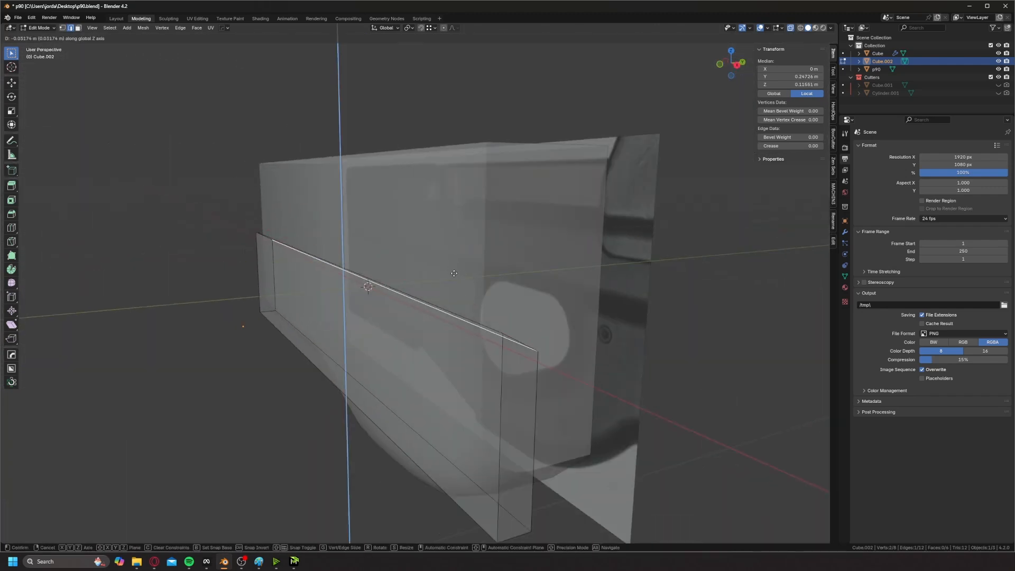
click(455, 271)
- Nudge the slab's inner upper edge slightly lower and its outer upper edge slightly higher along Z over the reference
click(719, 64)
shift+middle_drag(404, 211, 571, 167)
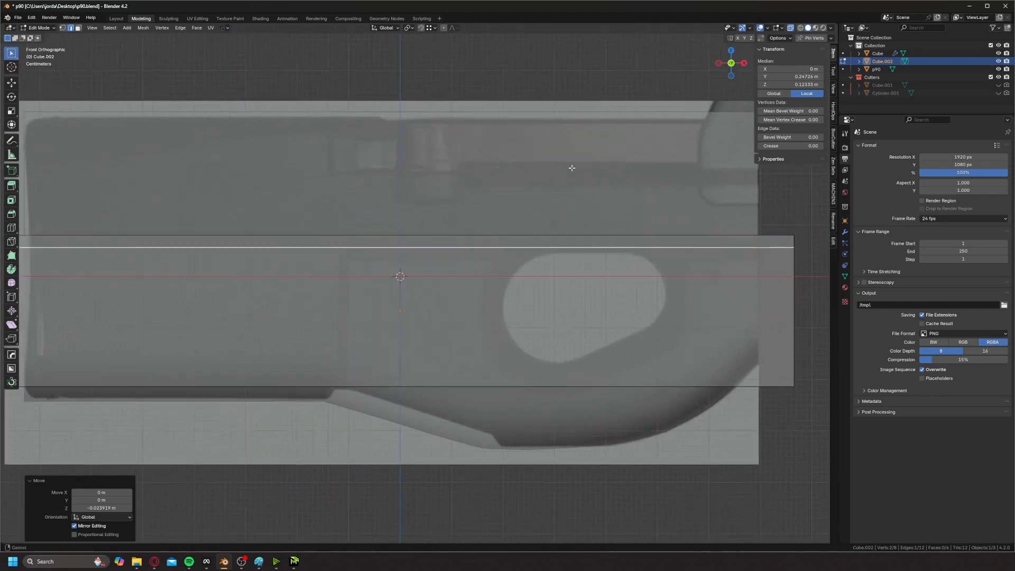
shift+middle_drag(332, 211, 475, 206)
scroll(473, 206, up, 1)
key(g)
key(z)
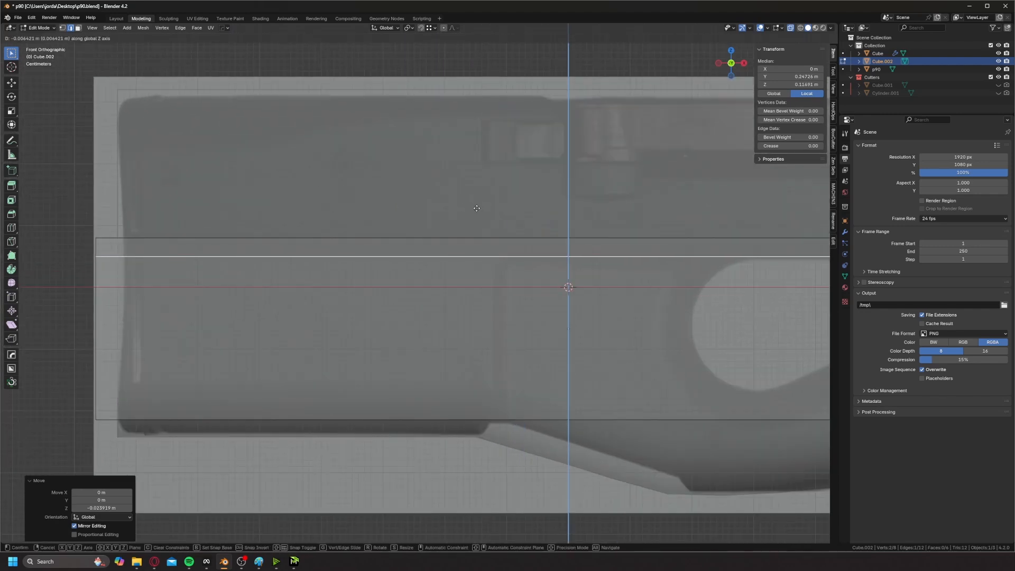
click(426, 232)
click(426, 232)
key(g)
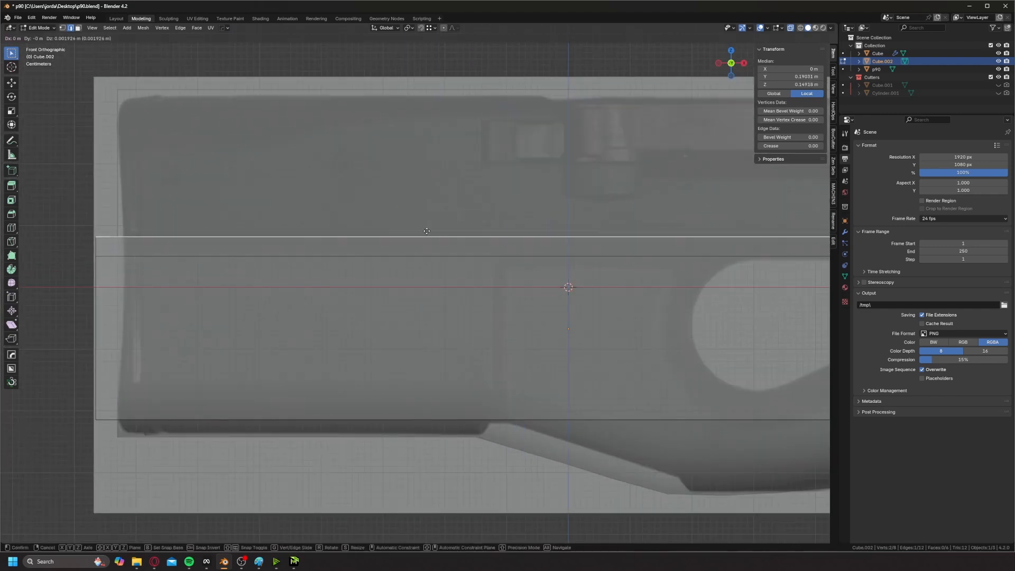
key(z)
click(427, 231)
- Move the whole slab about -0.021 m along Y, away from the main body
middle_drag(426, 231, 508, 212)
scroll(450, 235, up, 1)
scroll(448, 230, down, 1)
key(Tab)
key(alt+z)
key(g)
key(y)
click(453, 226)
- Compare the slab's placement with the body and the reference image in X-ray from the front and at an angle
scroll(428, 220, up, 2)
key(alt+z)
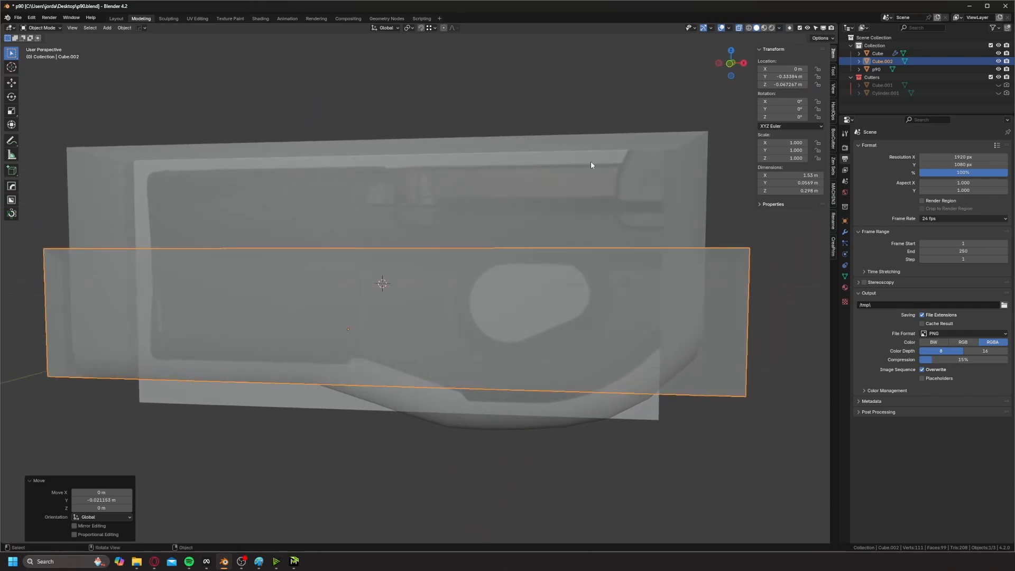
click(730, 64)
scroll(335, 205, up, 2)
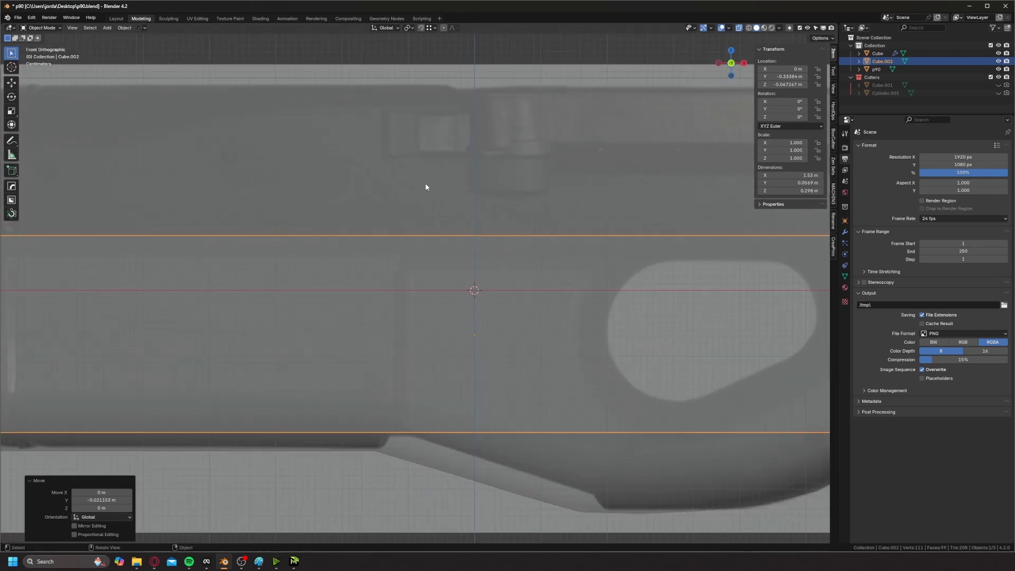
mouse_move(425, 183)
shift+middle_down()
mouse_move(408, 202)
mouse_move(433, 174)
shift+middle_up()
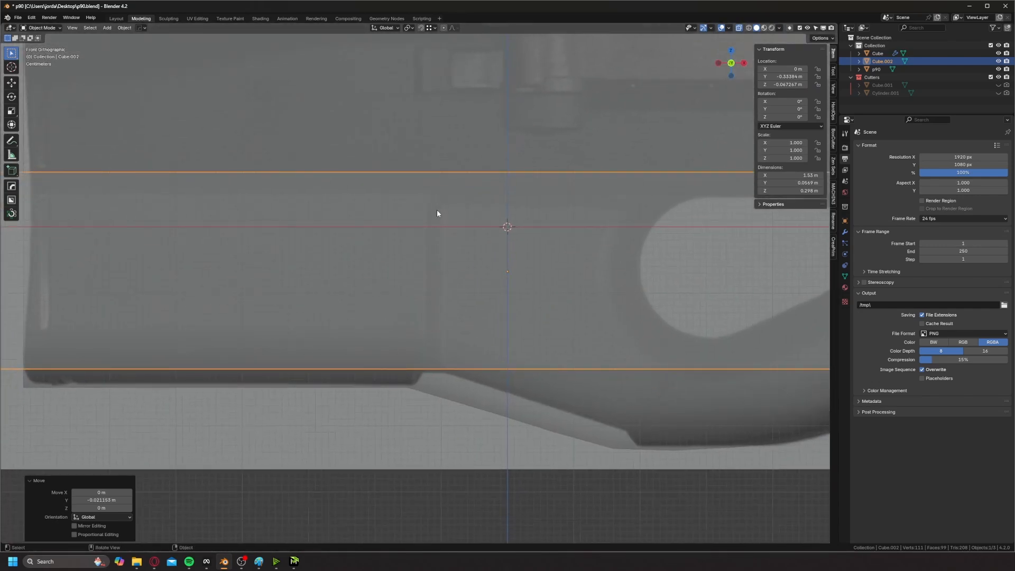
scroll(437, 210, down, 2)
middle_drag(440, 213, 481, 224)
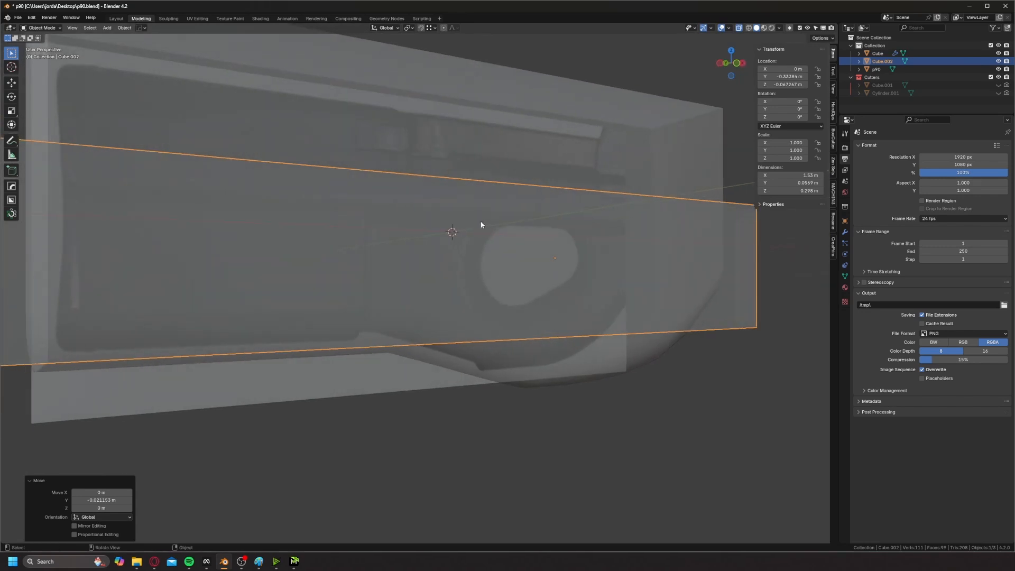
scroll(481, 224, down, 1)
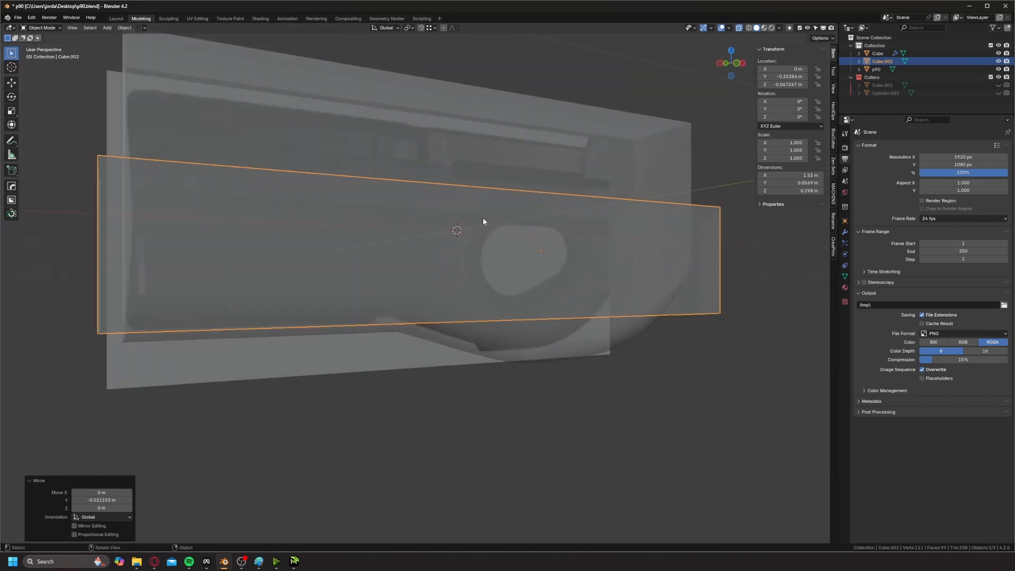
click(735, 63)
shift+middle_drag(451, 189, 377, 224)
- Lower the slab's bottom face along Z below the body's lower outline, making the slab about 0.451 m tall
key(Tab)
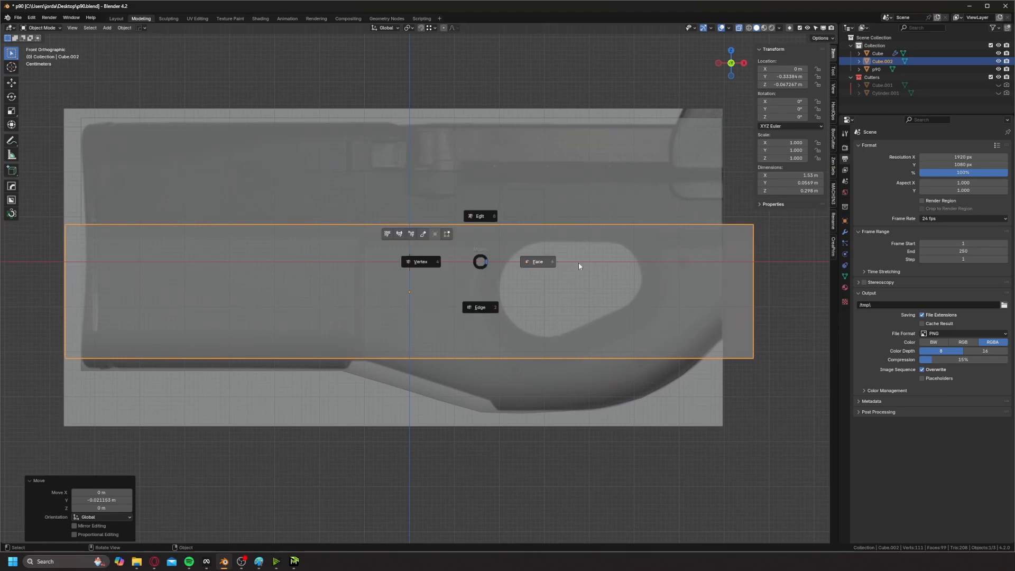
click(578, 265)
click(344, 321)
key(alt+z)
drag(342, 322, 558, 423)
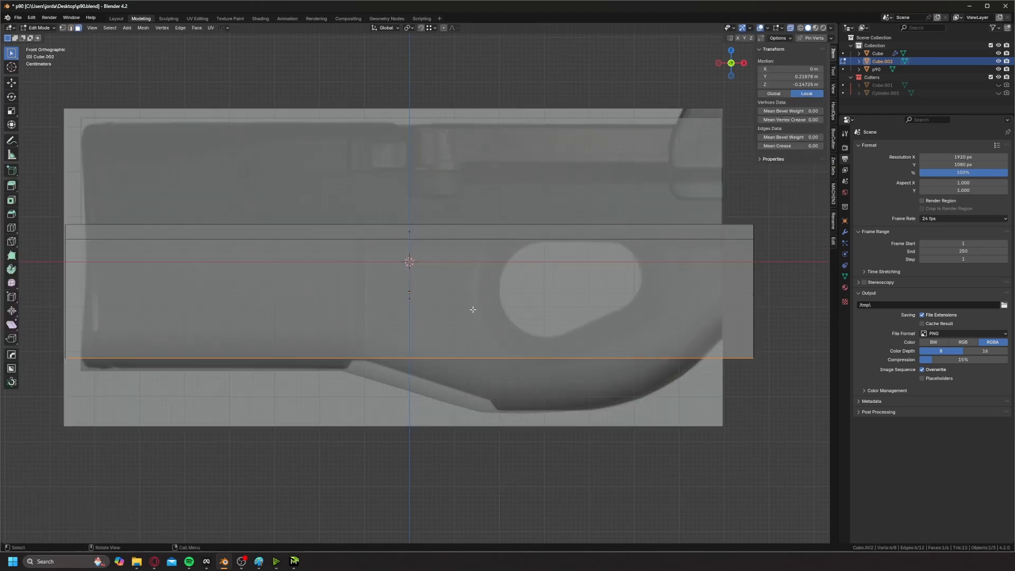
key(g)
key(z)
click(471, 377)
key(alt+z)
key(Tab)
- Try to subtract the slab from the main body with a Boolean difference
middle_drag(477, 222, 522, 237)
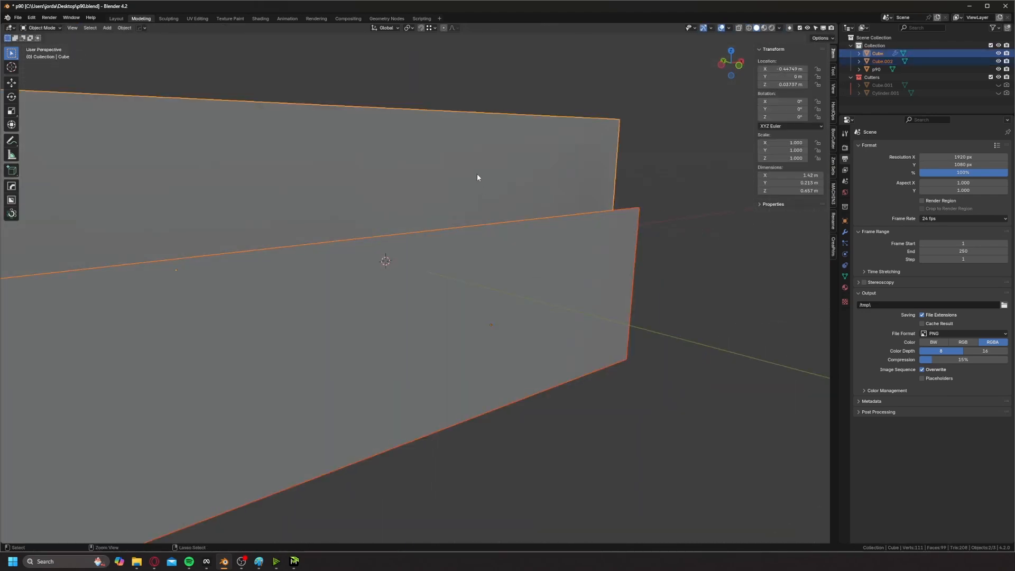
key(ctrl+KP_Subtract)
scroll(600, 226, down, 4)
middle_drag(599, 226, 437, 245)
scroll(421, 227, up, 3)
key(ctrl+z)
- Delete the slab object beside the main body
click(446, 222)
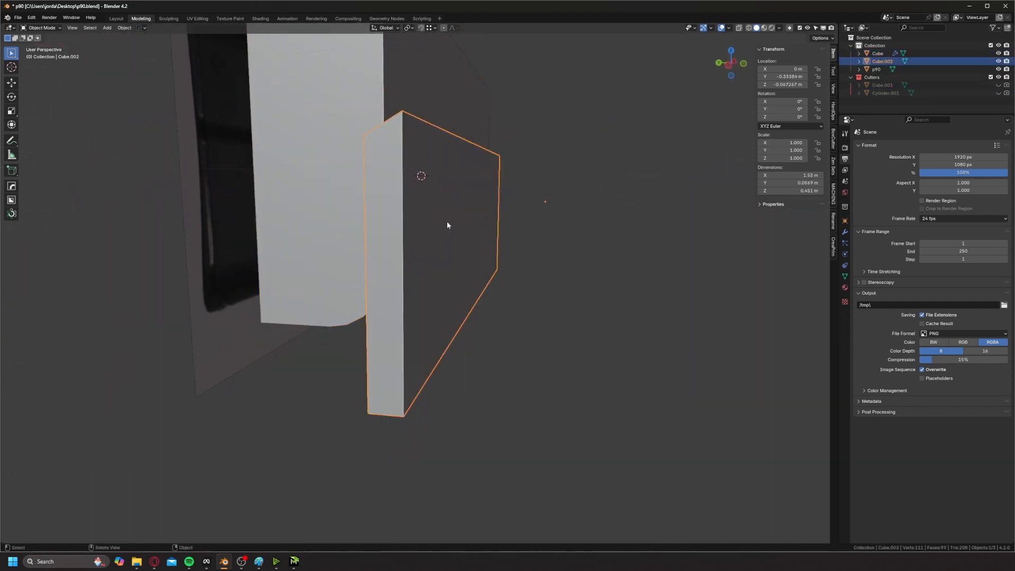
key(x)
click(447, 224)
- Add one centred horizontal loop cut along the main body's side in Edit Mode
click(410, 170)
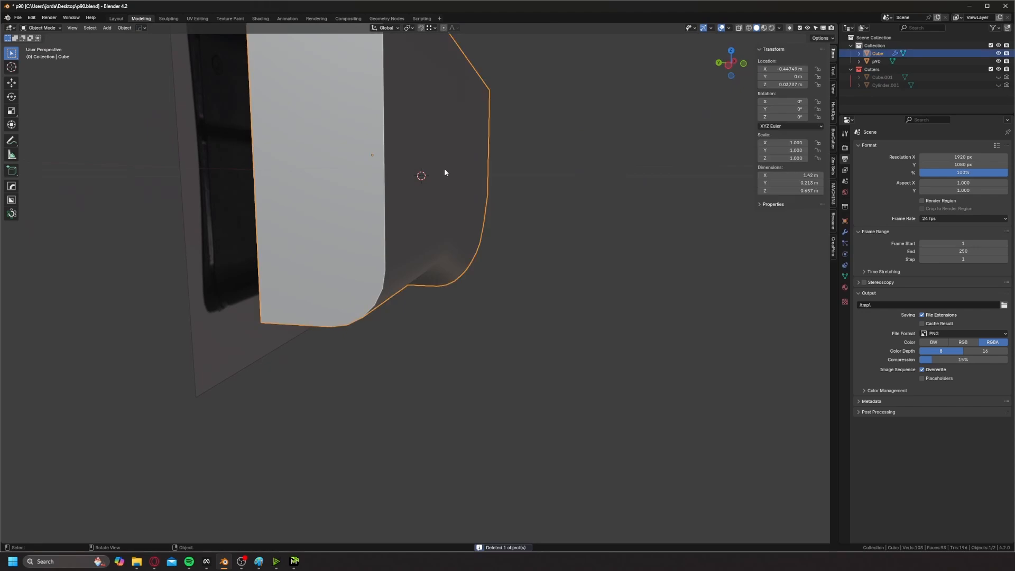
key(Tab)
middle_drag(518, 169, 418, 164)
click(729, 65)
key(alt+z)
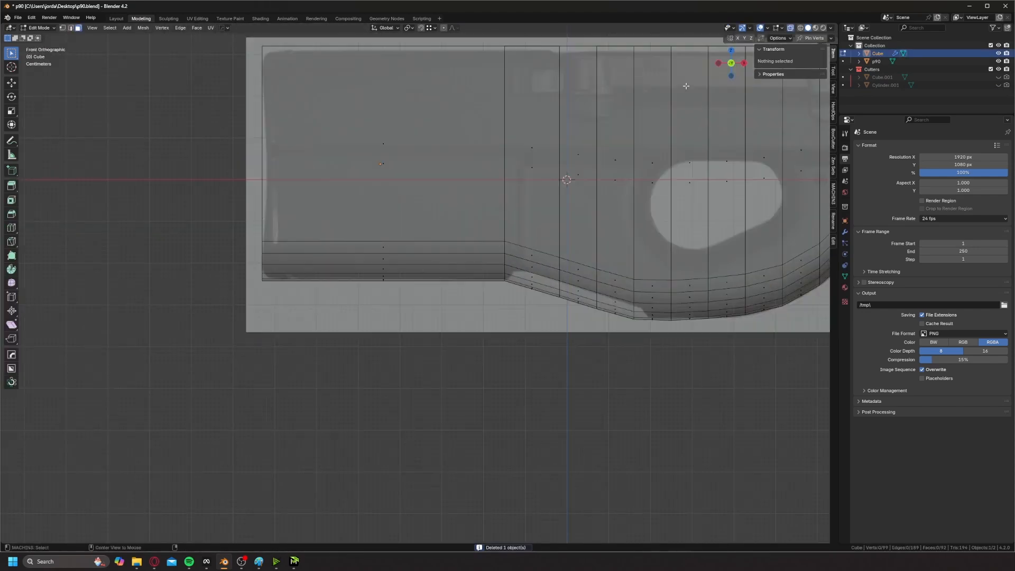
shift+middle_drag(552, 125, 405, 222)
key(ctrl+r)
click(345, 250)
right_click(346, 251)
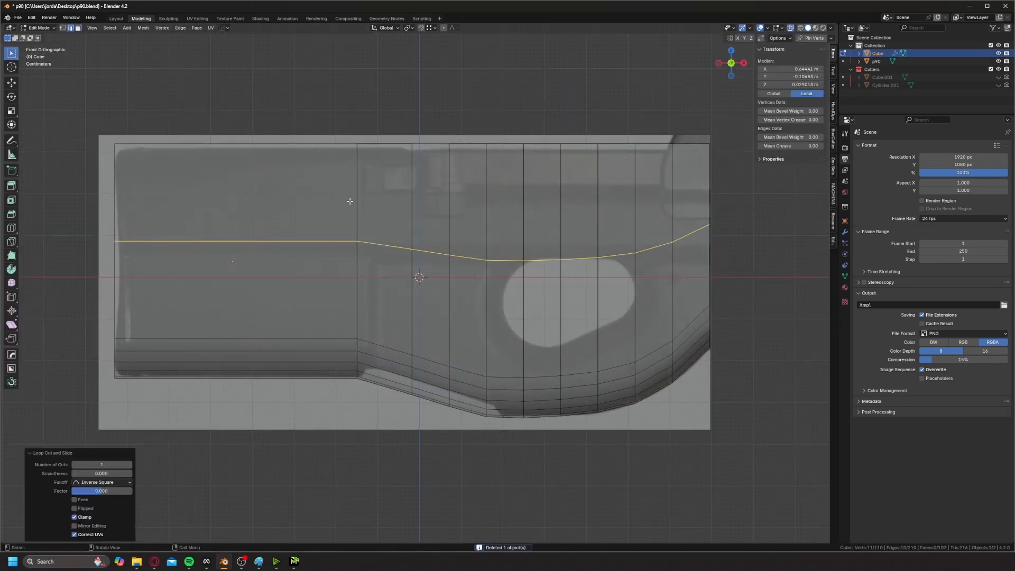
- Flatten the new edge loop by scaling it to 0 along Z, and raise it about 0.021 m
key(s)
key(z)
key(0)
key(Return)
key(g)
key(z)
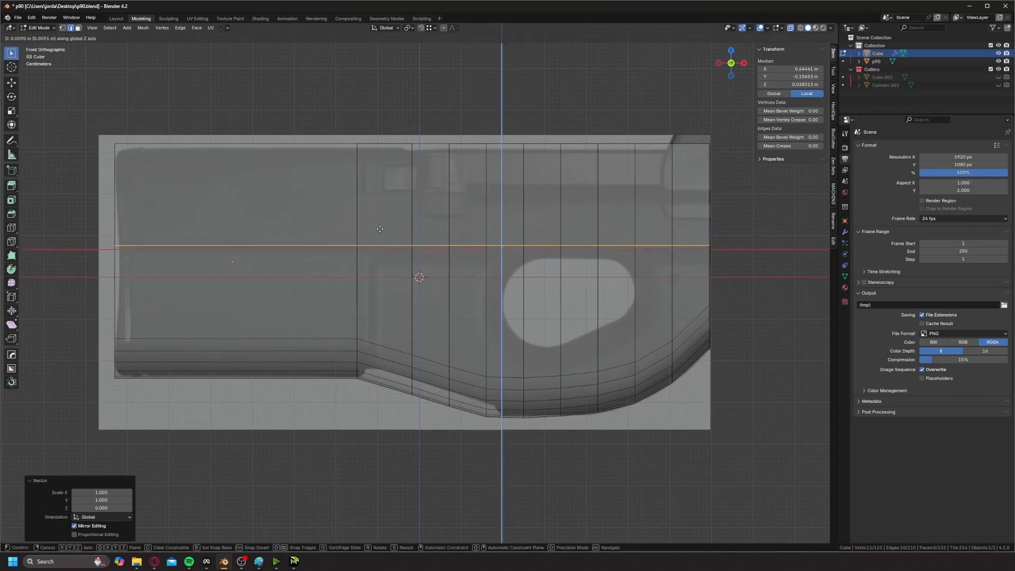
click(386, 225)
key(ctrl+r)
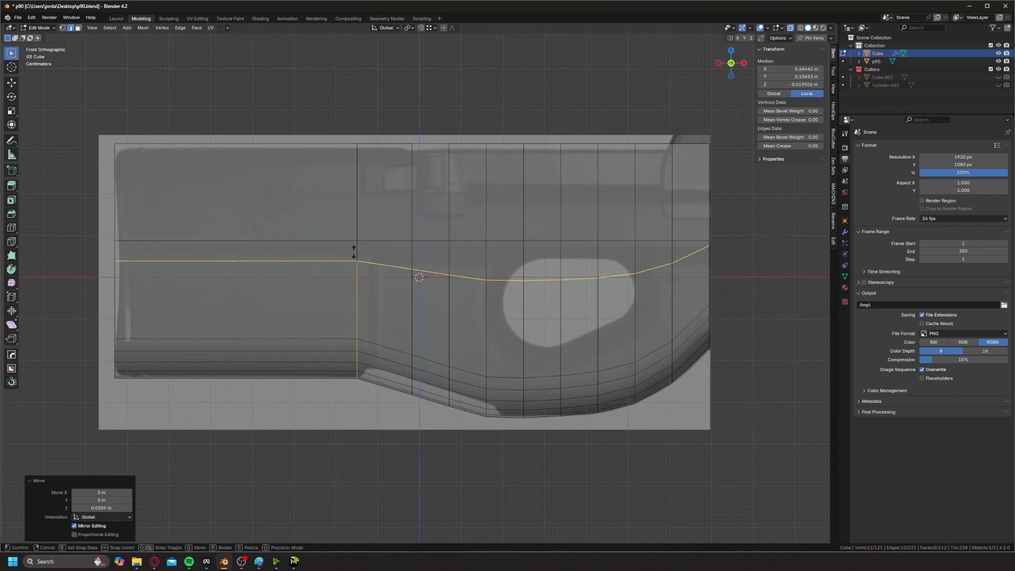
click(355, 251)
right_click(354, 251)
middle_drag(394, 215, 332, 184)
key(ctrl+z)
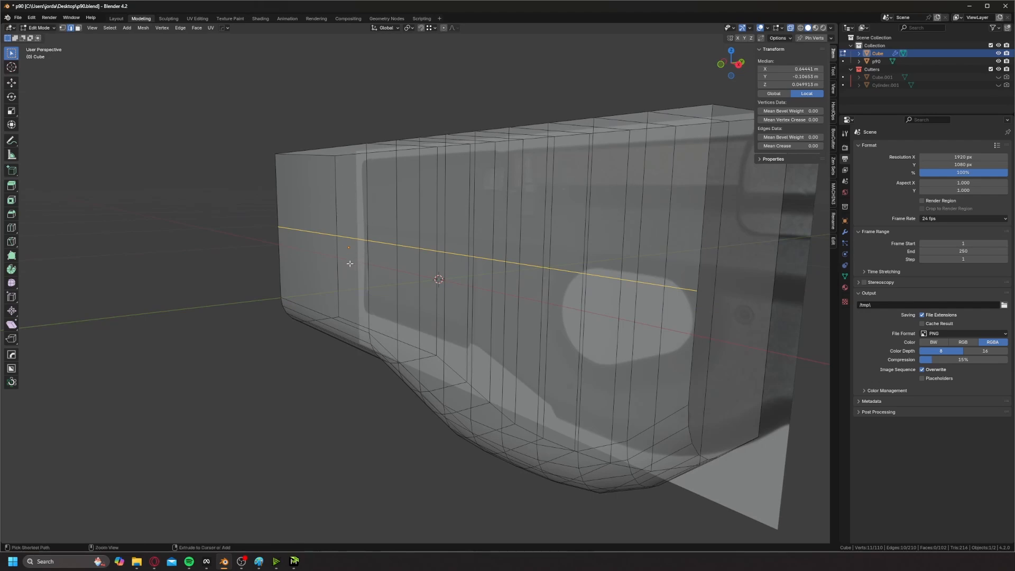
- Add a second horizontal loop cut below the first and flatten it by scaling it to 0 along Z
key(ctrl+r)
click(275, 242)
right_click(318, 211)
key(s)
key(z)
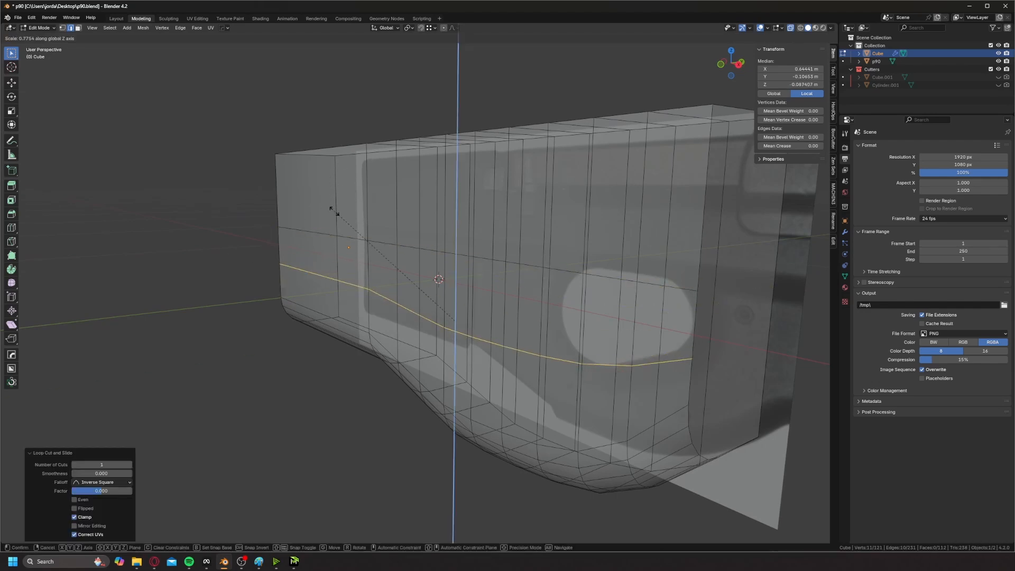
key(0)
key(Return)
- Raise the second loop along Z to just above the thumbhole, at about 0.0145 m local Z
key(g)
key(z)
click(341, 183)
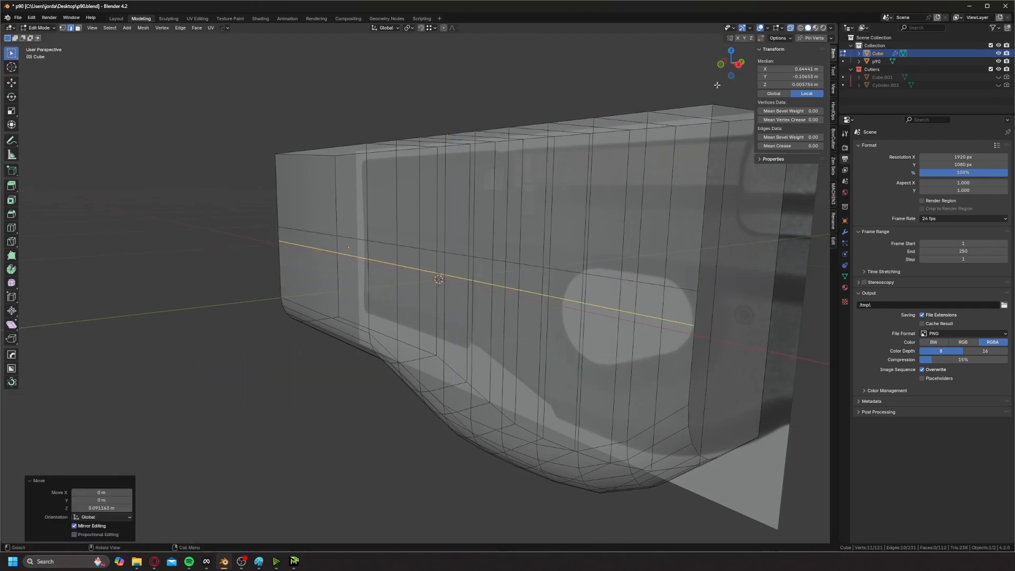
click(721, 67)
scroll(484, 220, up, 4)
key(g)
key(z)
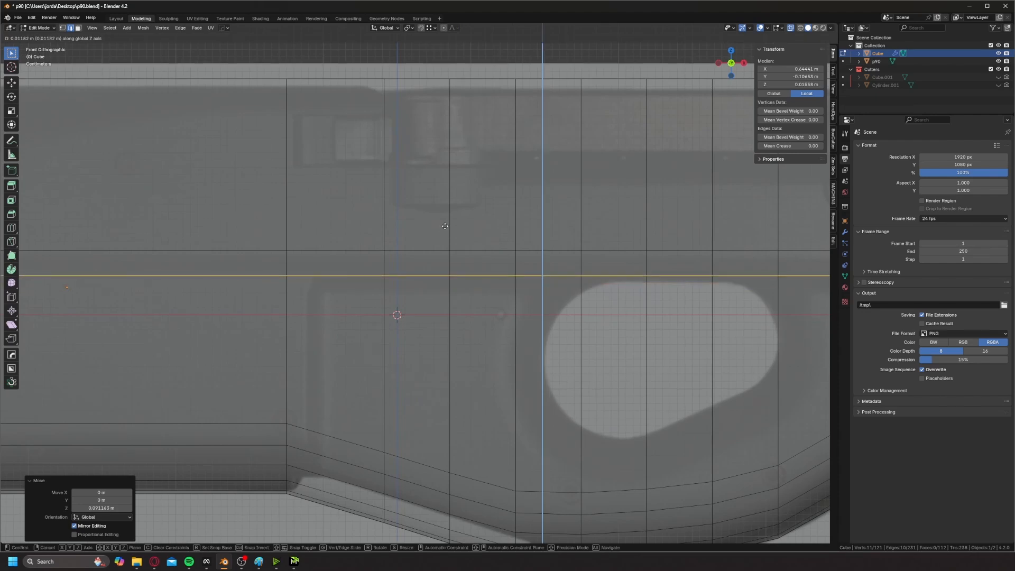
click(445, 228)
shift+middle_drag(445, 228, 477, 224)
key(g)
key(z)
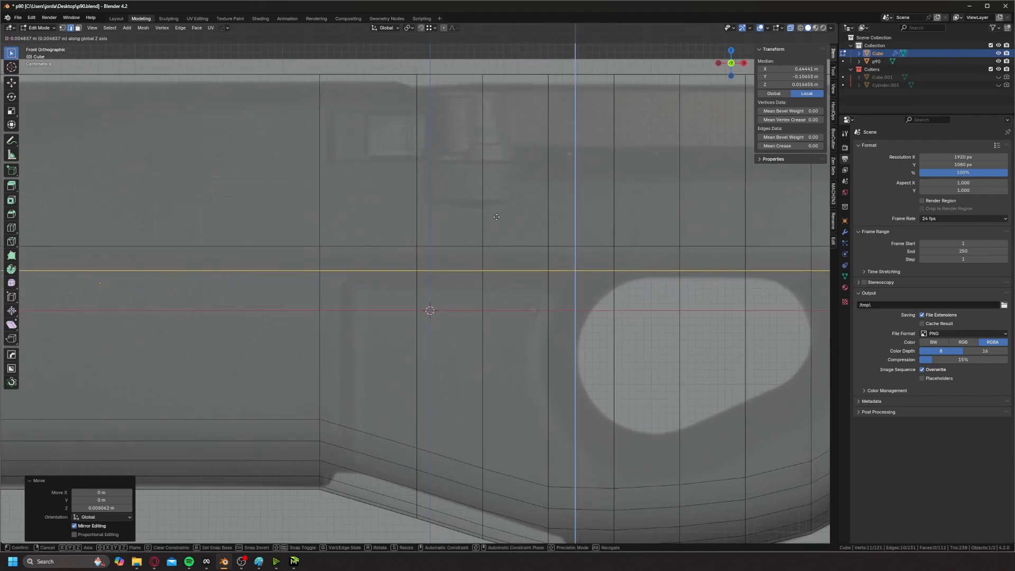
click(494, 222)
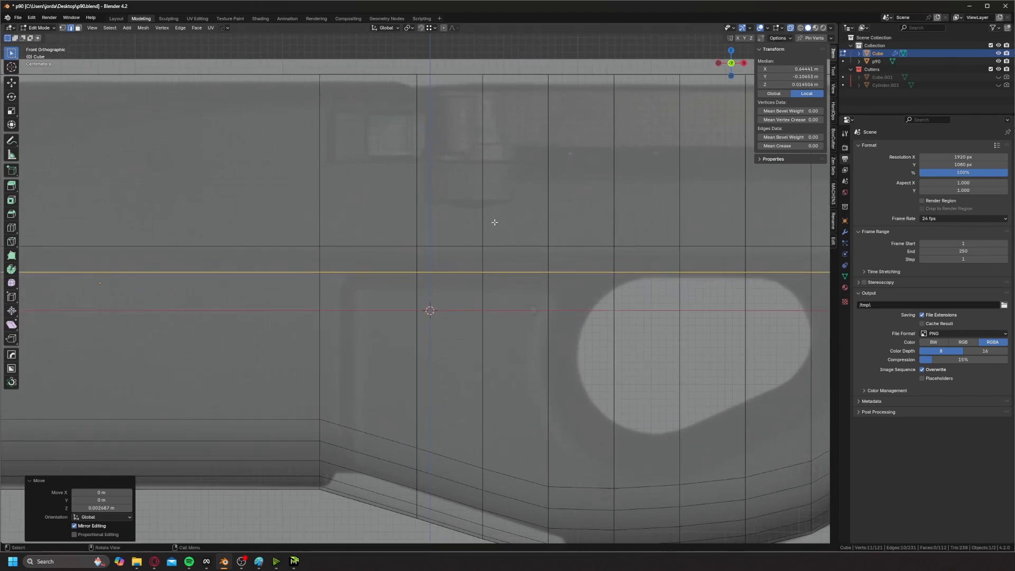
- Select all body geometry from the lower horizontal loop downward and push it inward along Y to form a step
shift+middle_drag(494, 221, 397, 250)
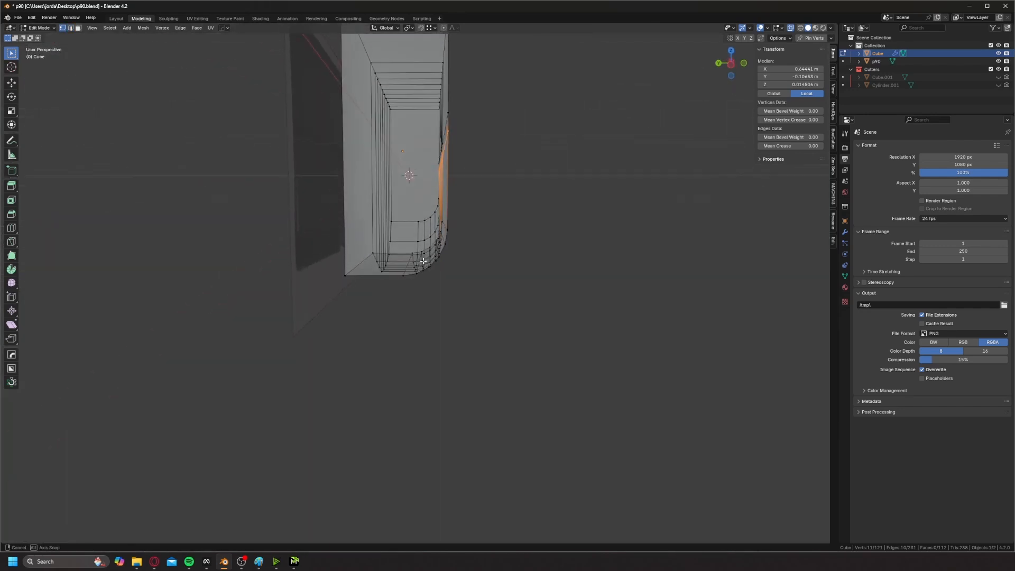
drag(395, 201, 515, 341)
key(Escape)
middle_drag(490, 300, 443, 268)
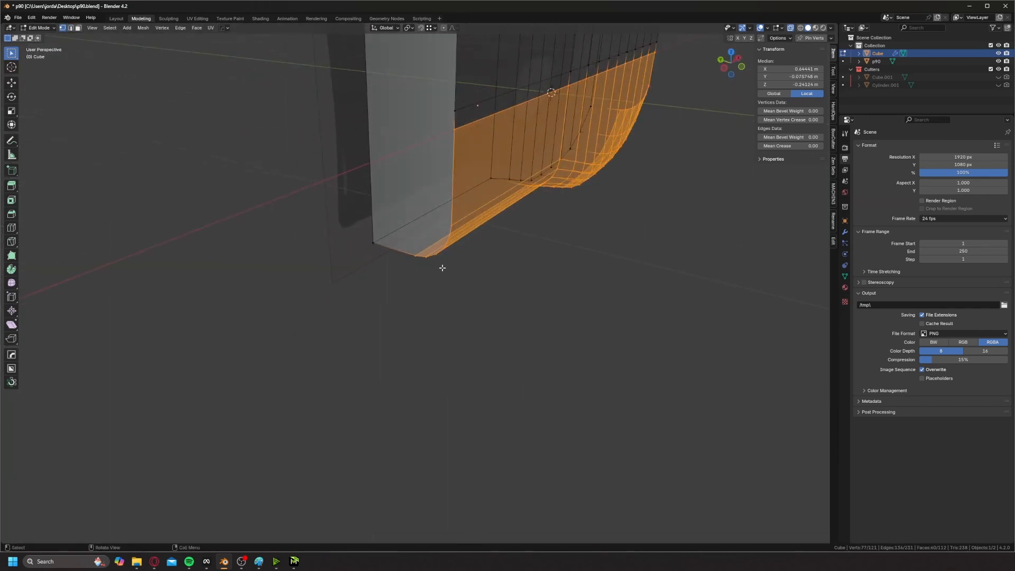
key(g)
key(y)
click(542, 204)
- Move the selected lower body section back outward along Y by about 0.0045 m
shift+middle_drag(541, 205, 465, 301)
middle_drag(465, 301, 389, 280)
click(734, 67)
middle_drag(492, 202, 367, 219)
middle_drag(478, 210, 551, 232)
key(g)
key(y)
click(458, 223)
- Check the P90 reference picture in Paint, and return to Blender's front view of the body
click(258, 561)
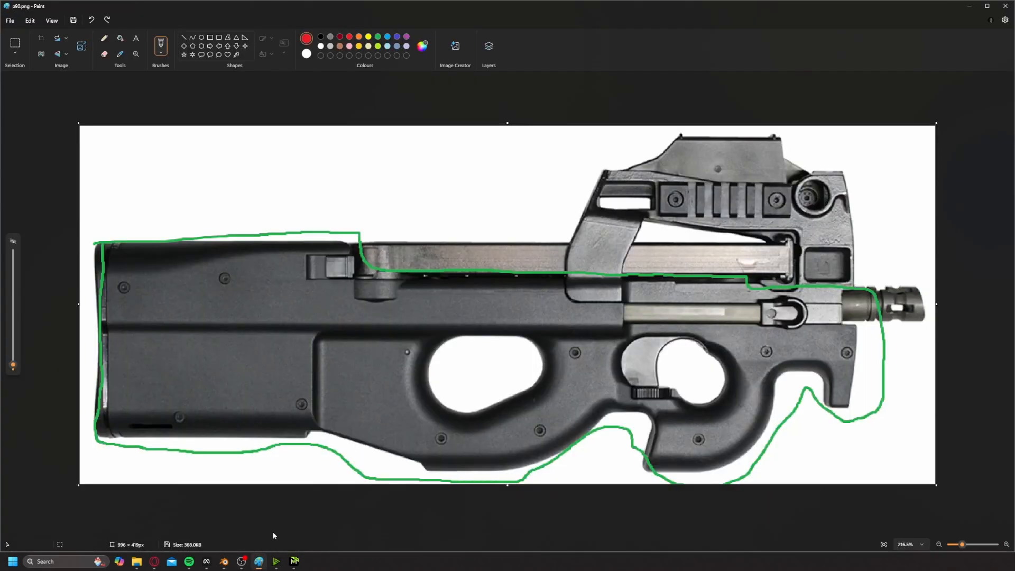
key(alt+Tab)
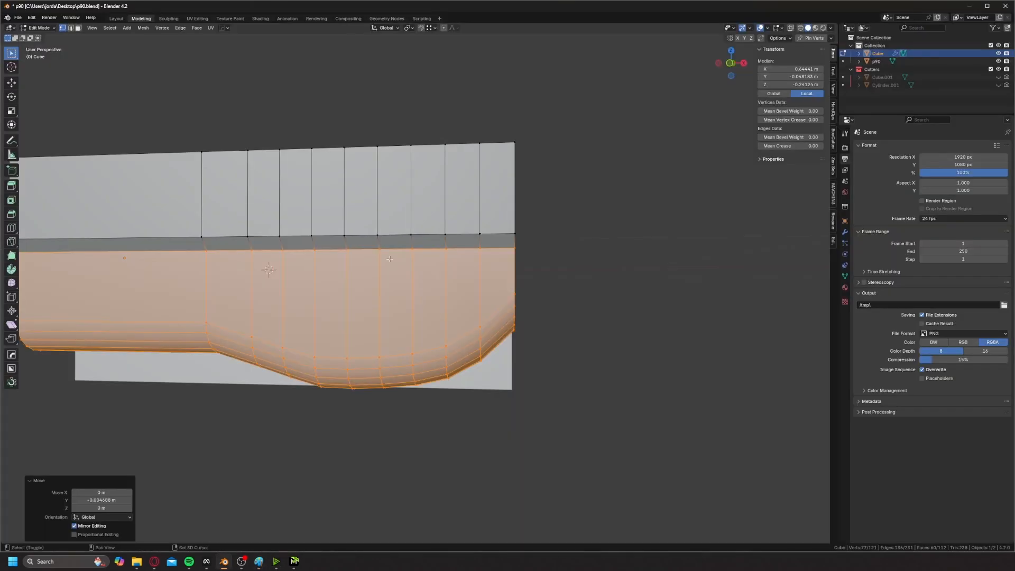
click(731, 63)
click(731, 64)
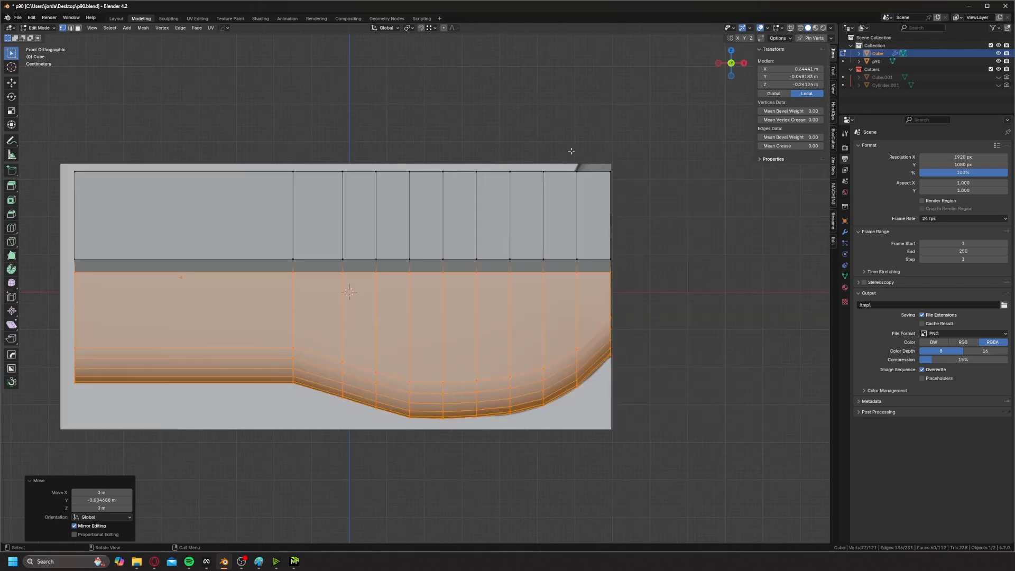
- Leave Edit Mode and compare the body with the reference in X-ray around the thumbhole and lower raised panel
scroll(373, 265, up, 4)
key(Tab)
click(321, 121)
key(alt+z)
scroll(394, 218, down, 3)
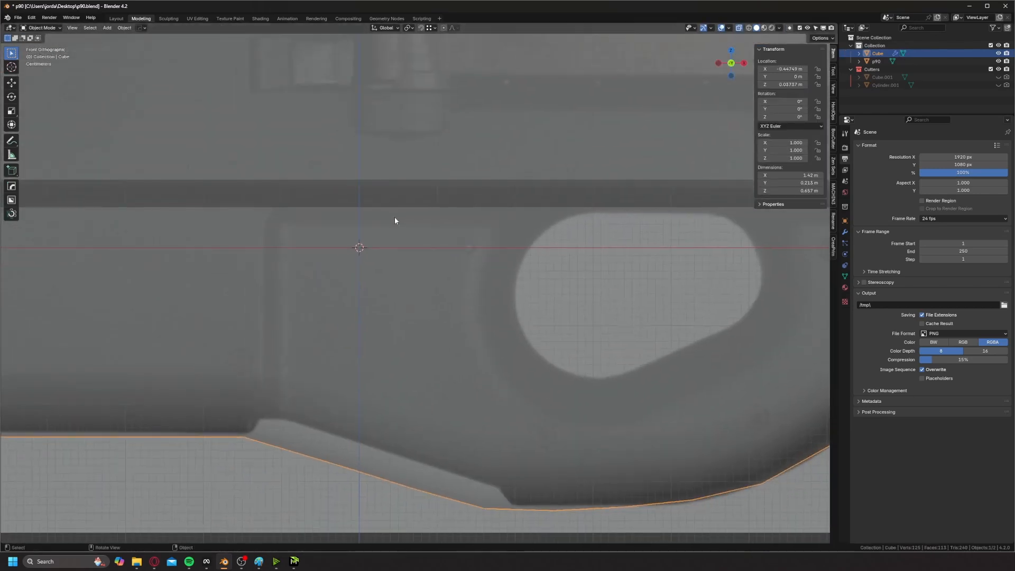
scroll(306, 244, up, 1)
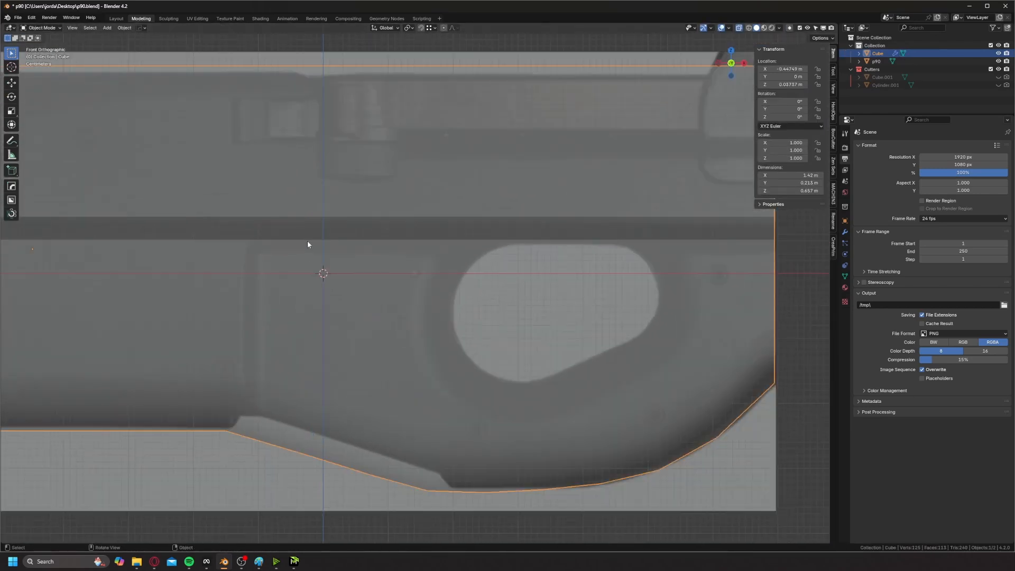
shift+middle_drag(439, 230, 354, 234)
scroll(354, 233, down, 1)
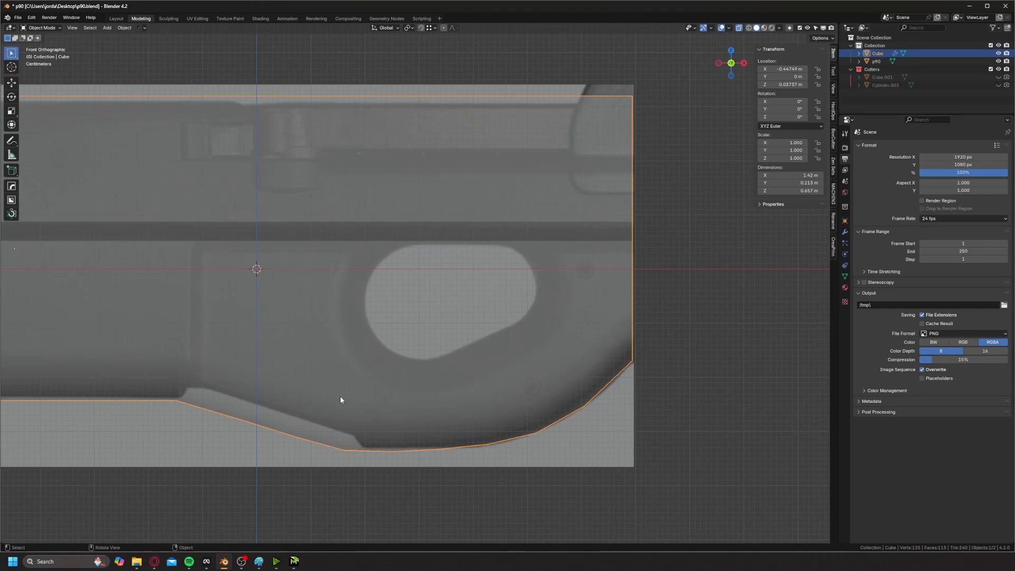
shift+middle_drag(594, 192, 622, 189)
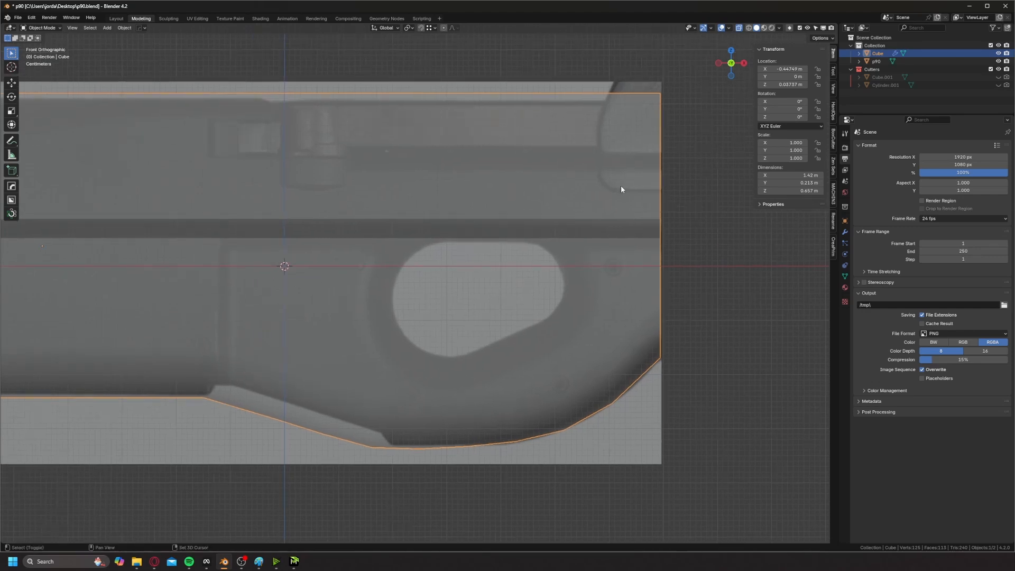
middle_drag(408, 348, 430, 349)
click(730, 62)
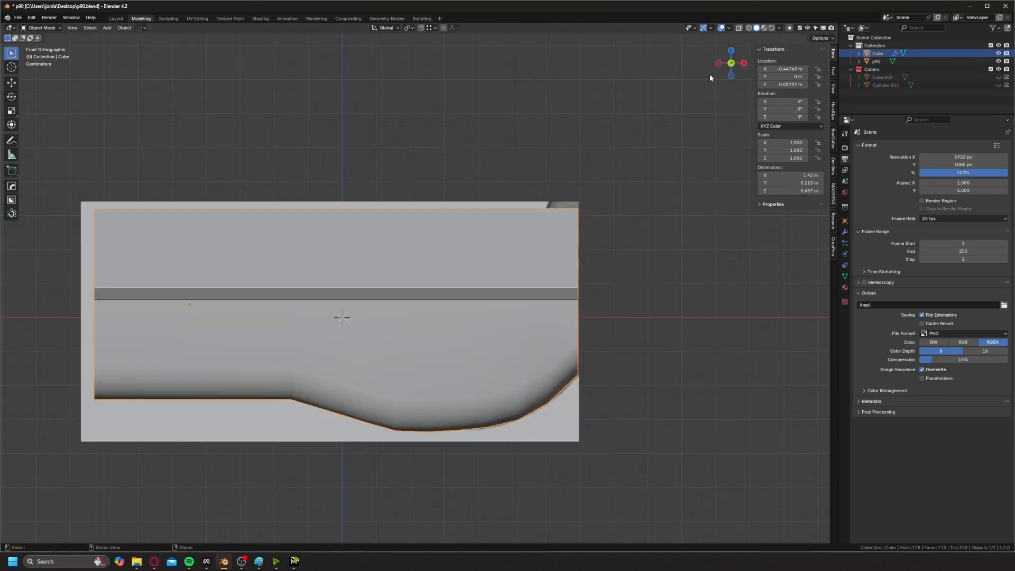
- Add a cube and scale its mesh down in Edit Mode to about 0.431 m per side
key(shift+a)
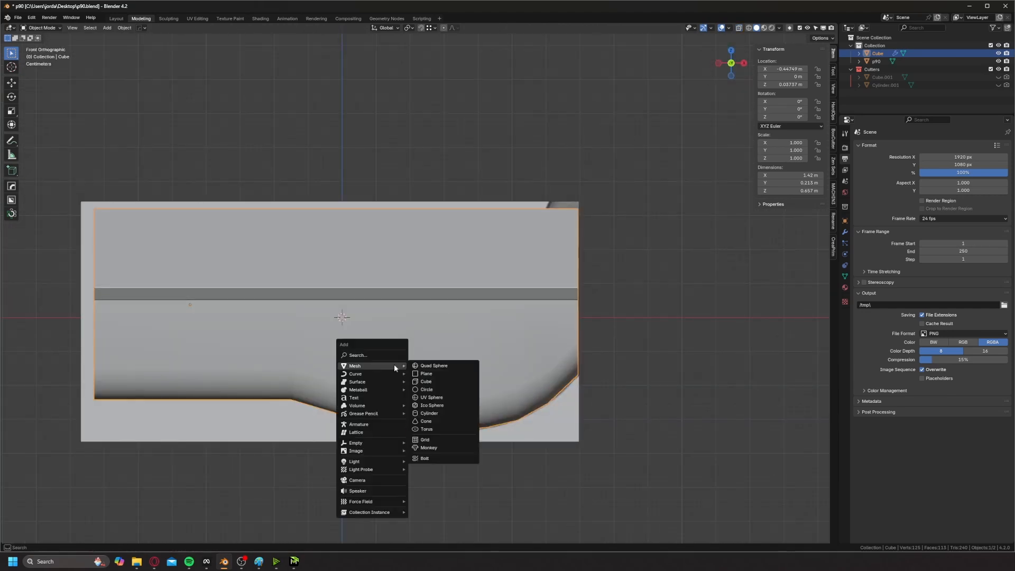
click(428, 385)
key(Tab)
key(s)
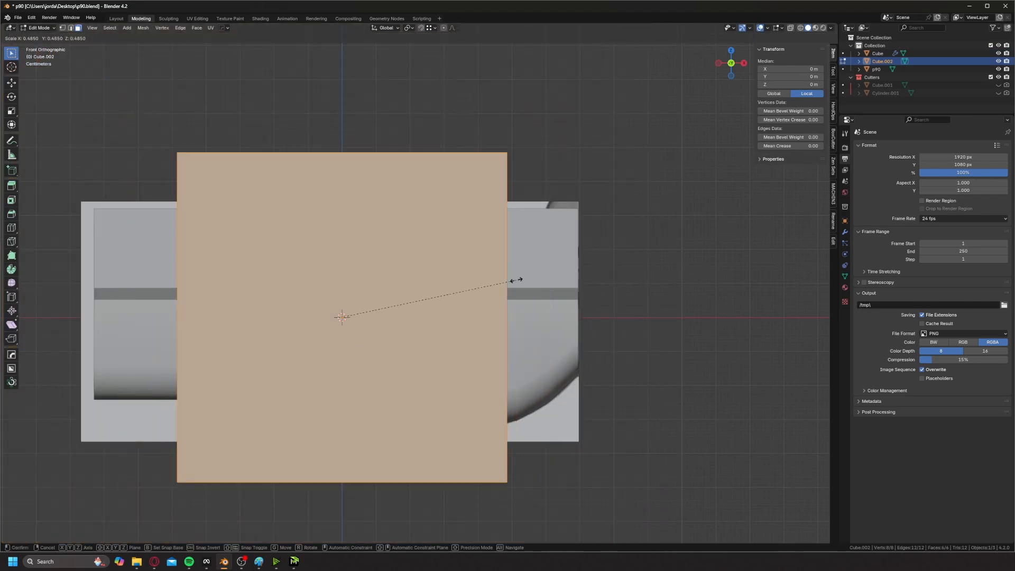
click(418, 292)
- Position the cube over the thumbhole panel at about X 0.104 m and Z -0.1645 m
key(Tab)
key(g)
key(z)
click(338, 319)
key(g)
key(x)
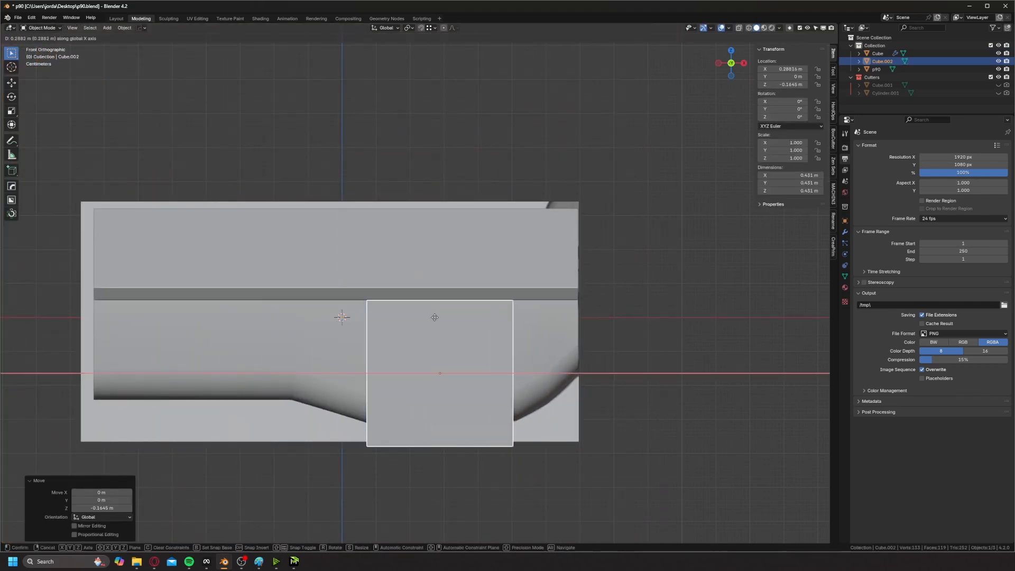
click(385, 317)
key(alt+z)
scroll(372, 317, up, 2)
click(347, 316)
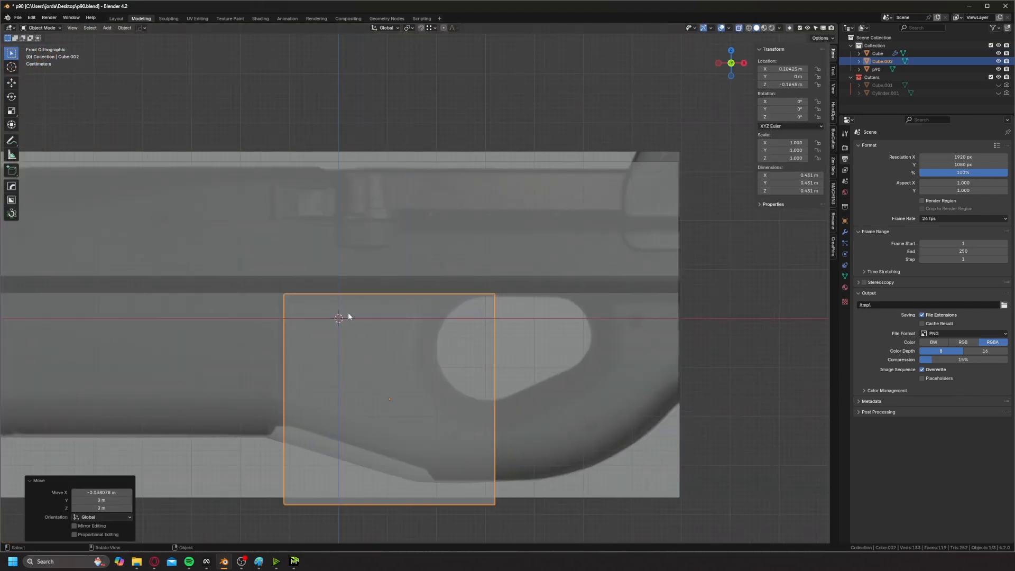
- Adjust the cube's top face along Z to meet the lower edge of the body's sloped step
middle_drag(349, 317, 280, 326)
key(alt+z)
key(Tab)
click(417, 308)
middle_drag(422, 306, 435, 283)
key(g)
key(z)
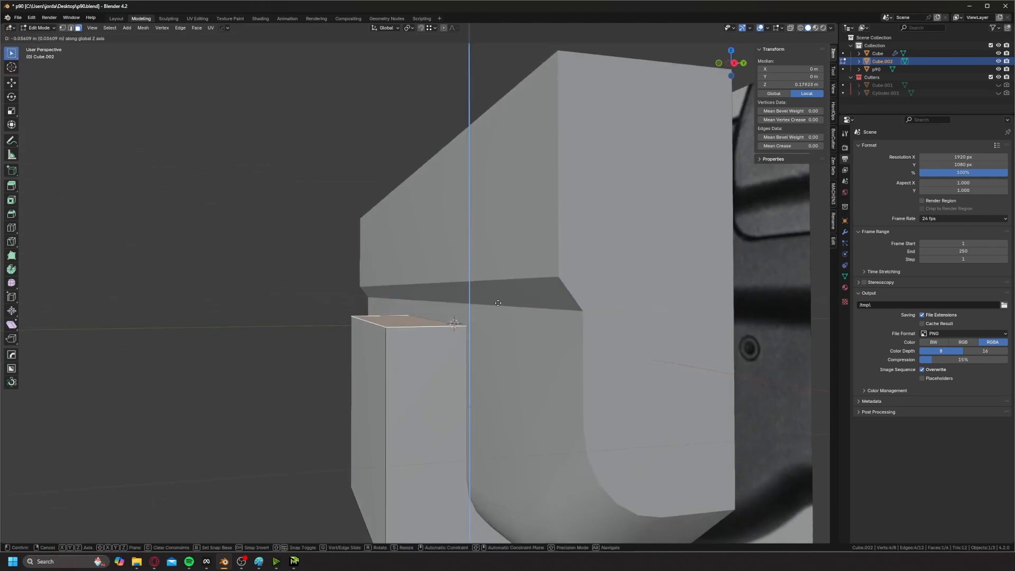
click(463, 313)
- Move the cube's inner side face outward along Y to about -0.066 m, just inside the body's lower side wall
middle_drag(464, 315, 445, 300)
key(Tab)
key(Tab)
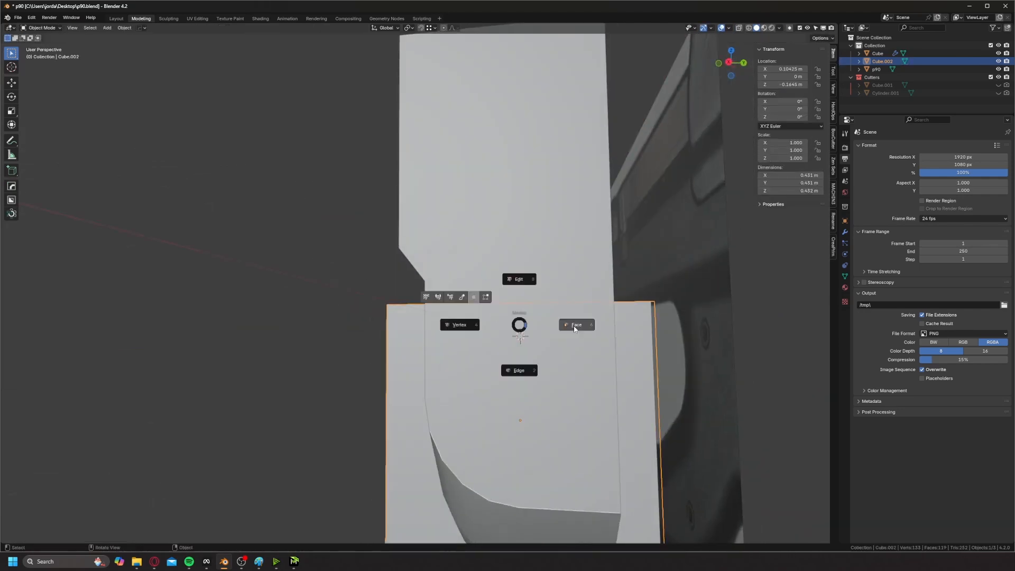
click(576, 328)
middle_drag(703, 341, 711, 374)
click(664, 360)
key(g)
key(y)
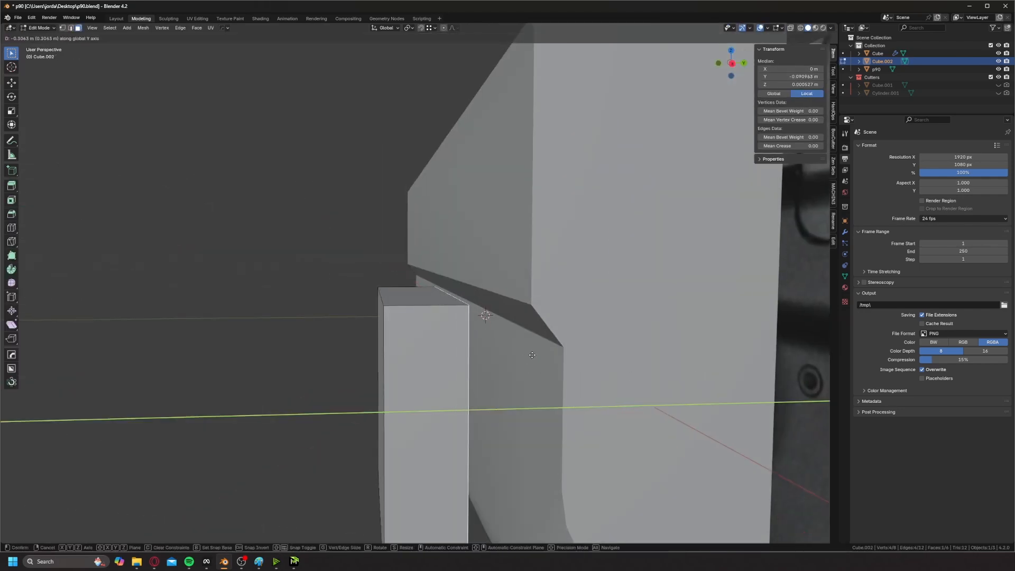
click(545, 349)
- Move the cube's outer side face inward along Y by about 0.109 m, level with the body's upper side
middle_drag(544, 350, 421, 297)
click(394, 300)
key(g)
key(y)
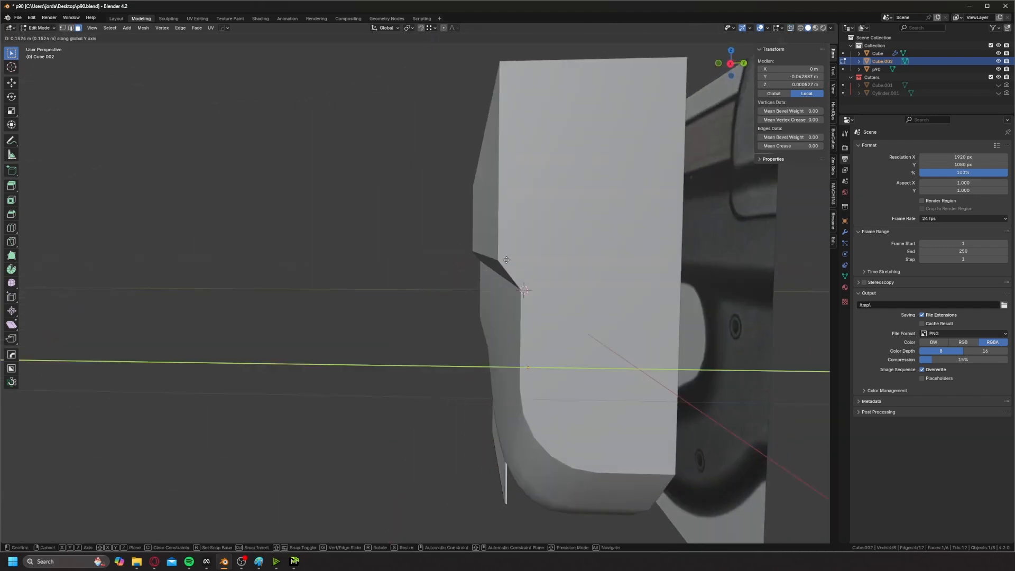
click(499, 259)
middle_drag(490, 262, 454, 312)
scroll(449, 323, up, 3)
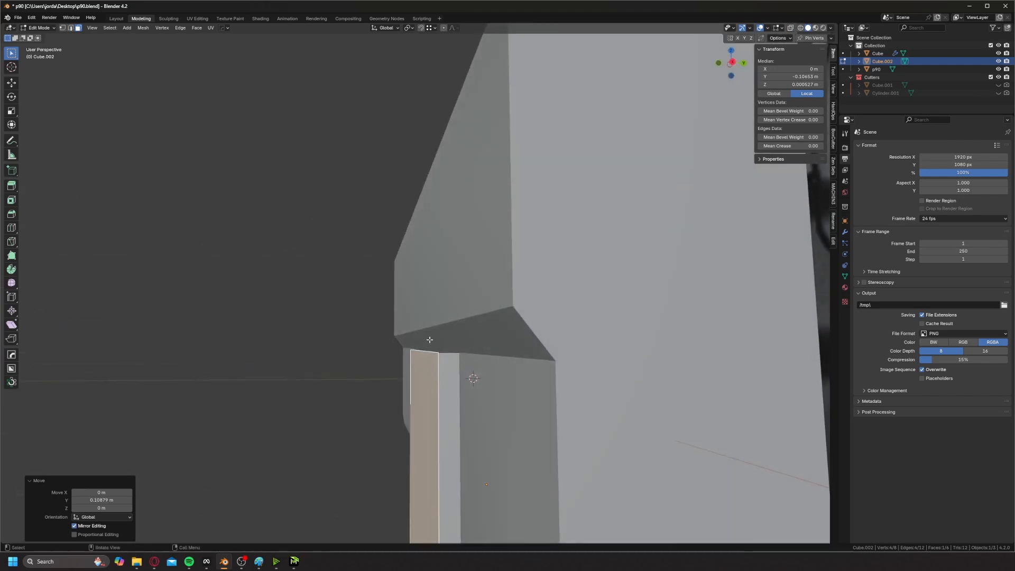
- Raise the block's outer top edge along Z by about 0.035 m to the upper corner of the body's slope
key(Tab)
click(464, 406)
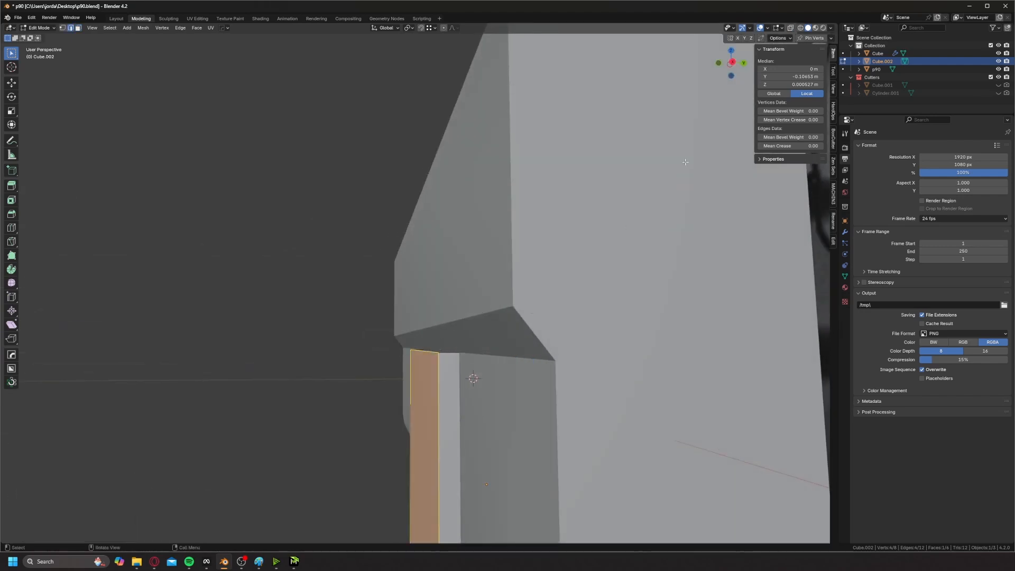
click(731, 66)
click(731, 66)
key(alt+z)
shift+middle_drag(496, 343, 493, 248)
scroll(493, 246, up, 3)
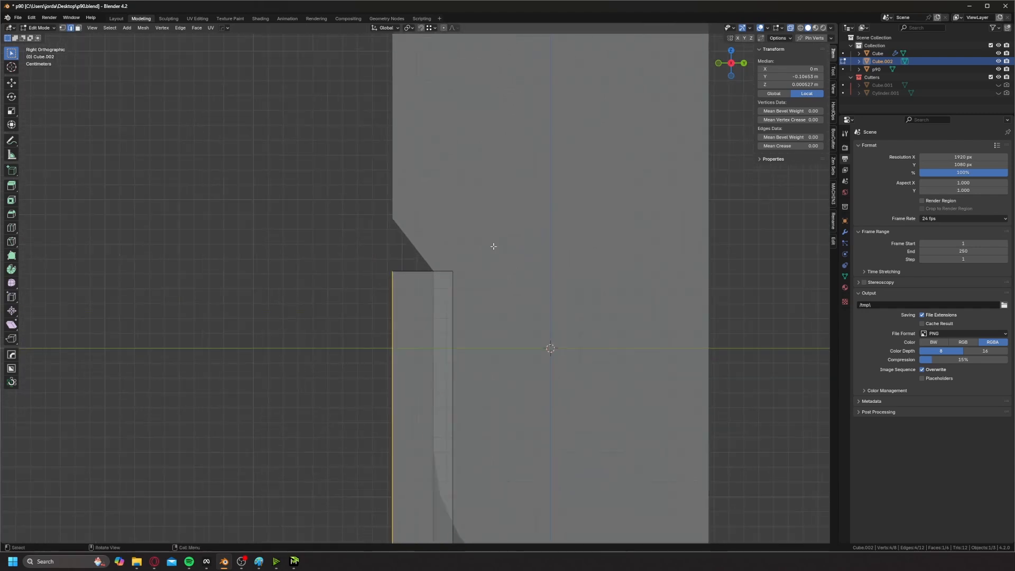
scroll(409, 275, up, 2)
key(Tab)
click(354, 259)
drag(367, 247, 405, 279)
key(g)
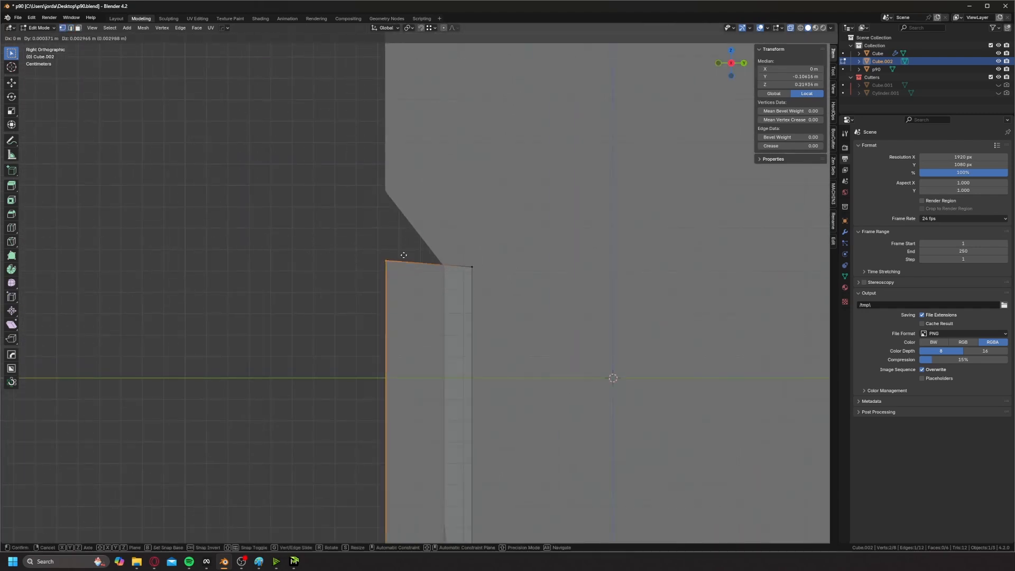
key(z)
click(382, 187)
shift+middle_drag(462, 233, 438, 204)
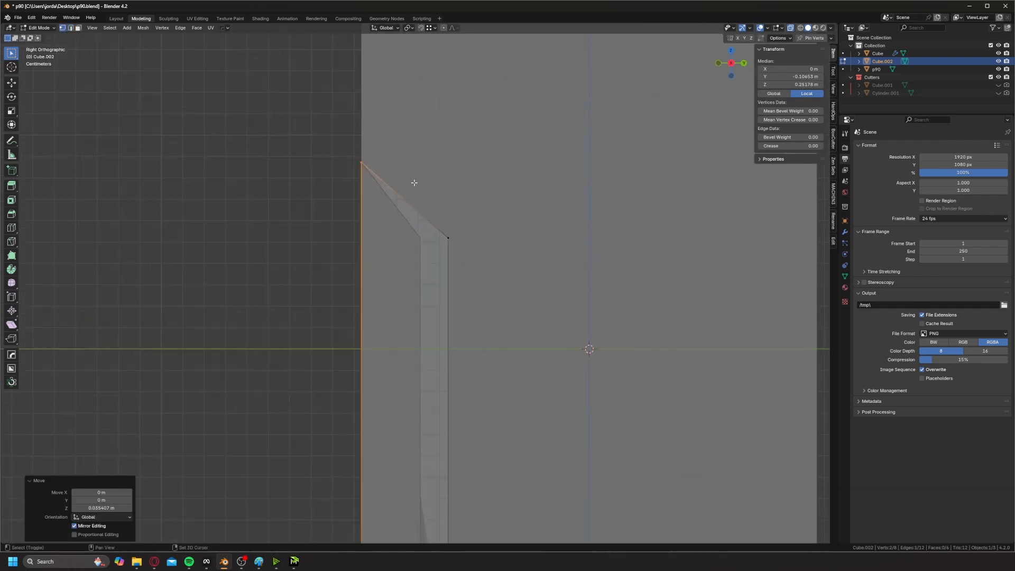
- Lower the block's inner top edge to about 0.1997 m local Z so its top follows the body's slope
drag(427, 201, 463, 250)
key(g)
key(z)
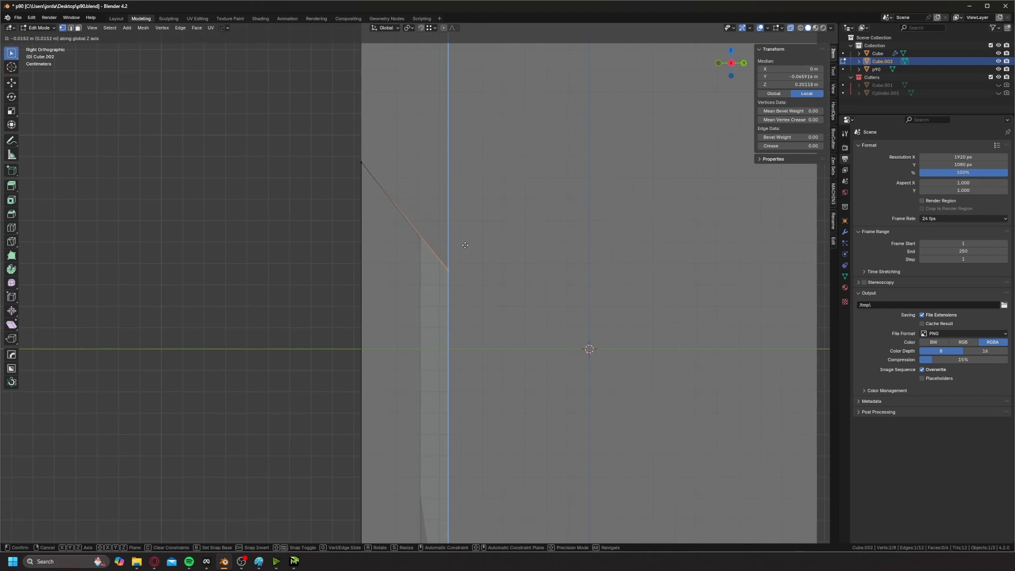
click(465, 247)
drag(367, 175, 412, 227)
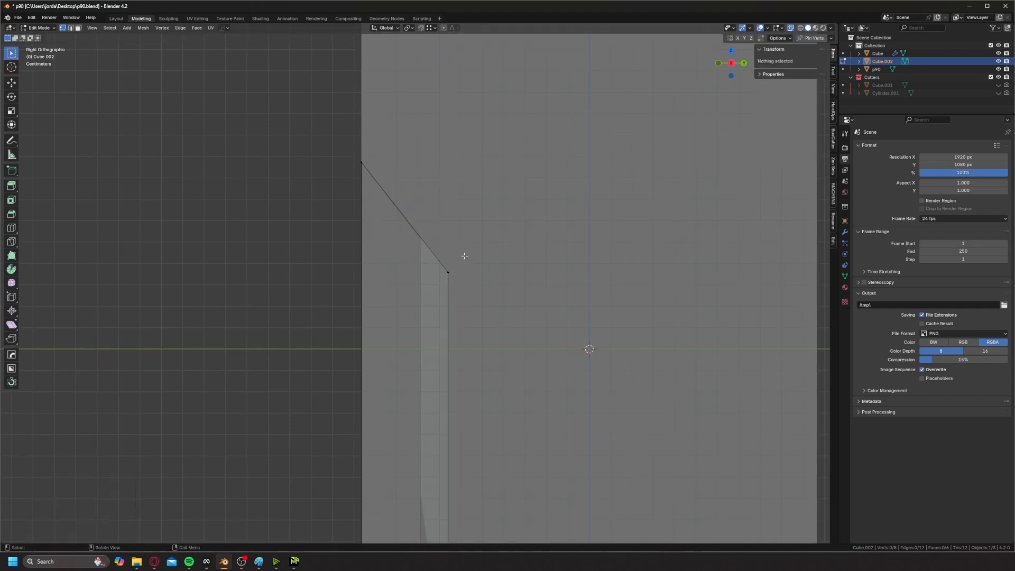
scroll(442, 238, up, 4)
scroll(416, 239, up, 4)
drag(465, 418, 550, 263)
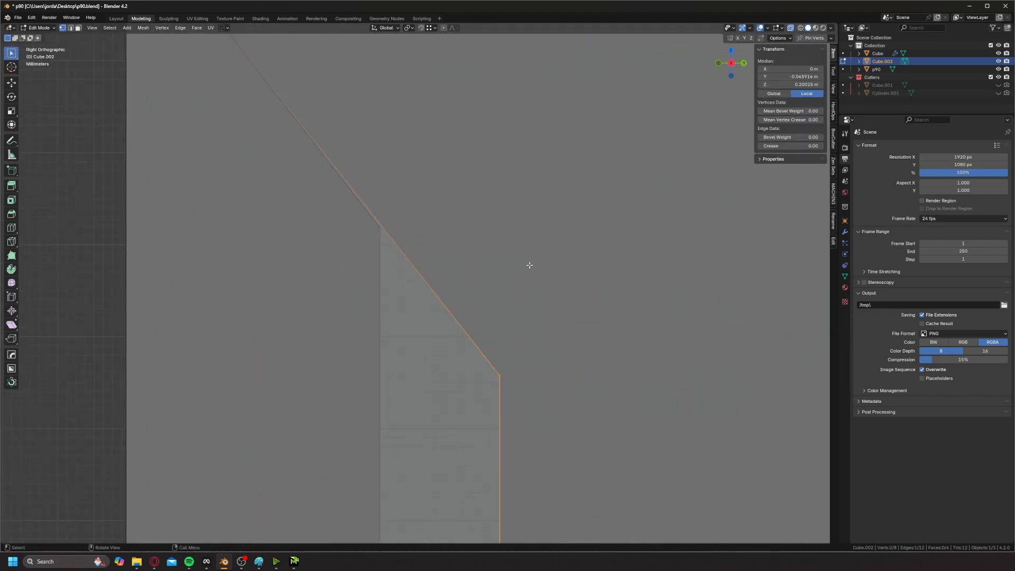
key(g)
key(z)
click(512, 276)
- Extend the block's front end face along X past the body's front, making the block about 0.871 m long
middle_drag(511, 277, 521, 315)
scroll(521, 315, down, 8)
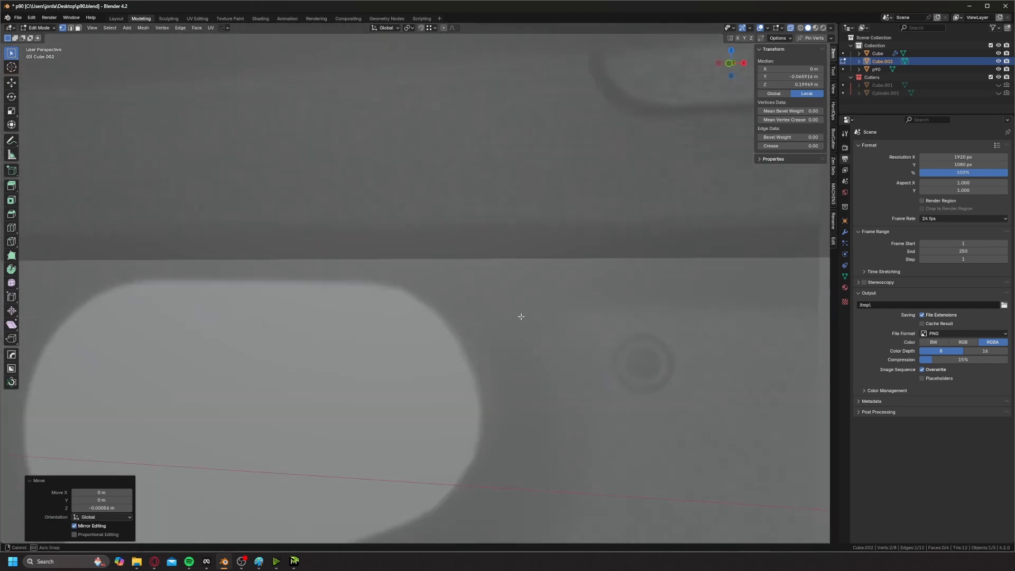
key(Tab)
key(alt+z)
shift+middle_drag(275, 354, 510, 288)
key(Tab)
click(419, 279)
key(g)
middle_drag(521, 289, 608, 296)
click(721, 297)
key(Tab)
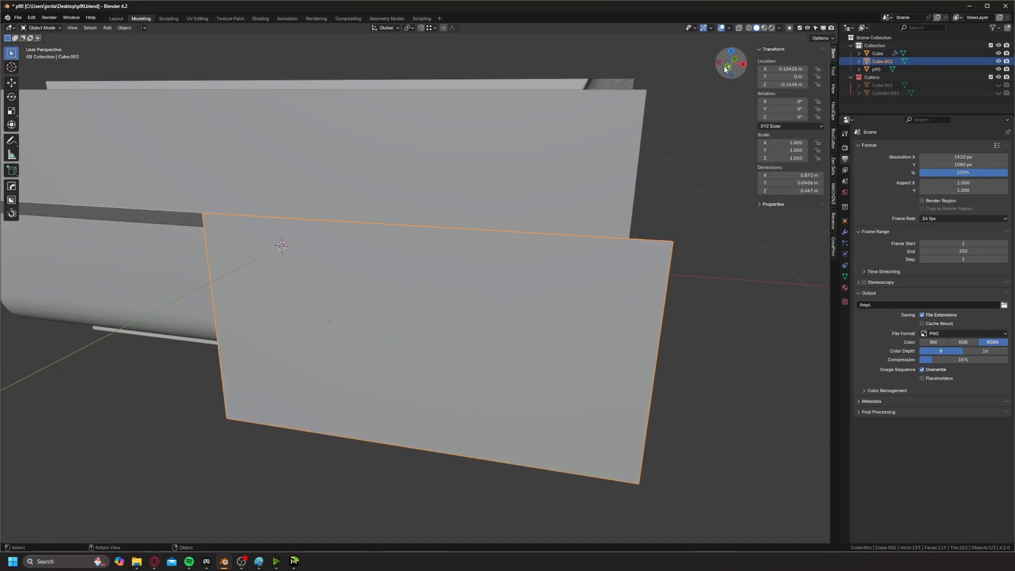
- Move the block's rear outer vertical edge backward along X toward the raised panel's rear edge in the reference
click(728, 67)
key(alt+z)
shift+middle_drag(306, 280, 497, 287)
scroll(403, 269, up, 3)
shift+middle_drag(403, 268, 441, 329)
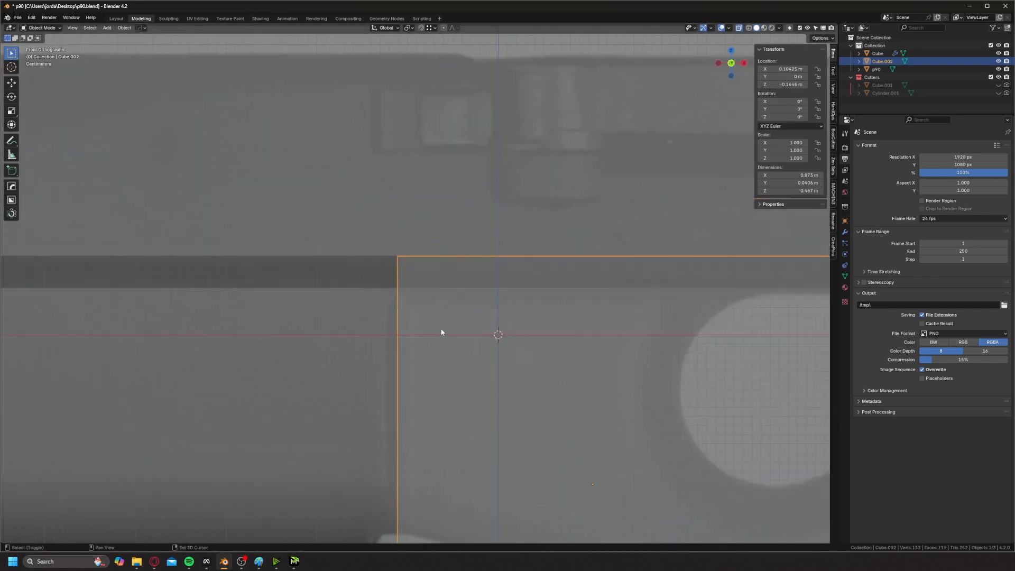
shift+middle_drag(415, 292, 378, 238)
key(Tab)
click(369, 292)
key(g)
key(x)
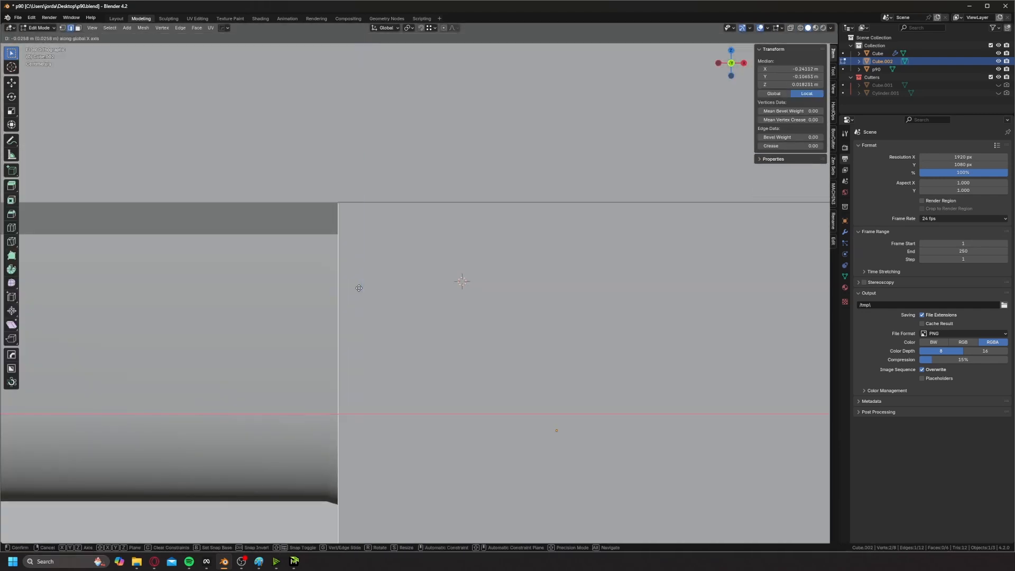
click(364, 286)
- Move the block's rear inner vertical edge forward along X to slant the rear face
key(alt+z)
click(360, 286)
shift+middle_drag(383, 283, 362, 267)
key(g)
key(x)
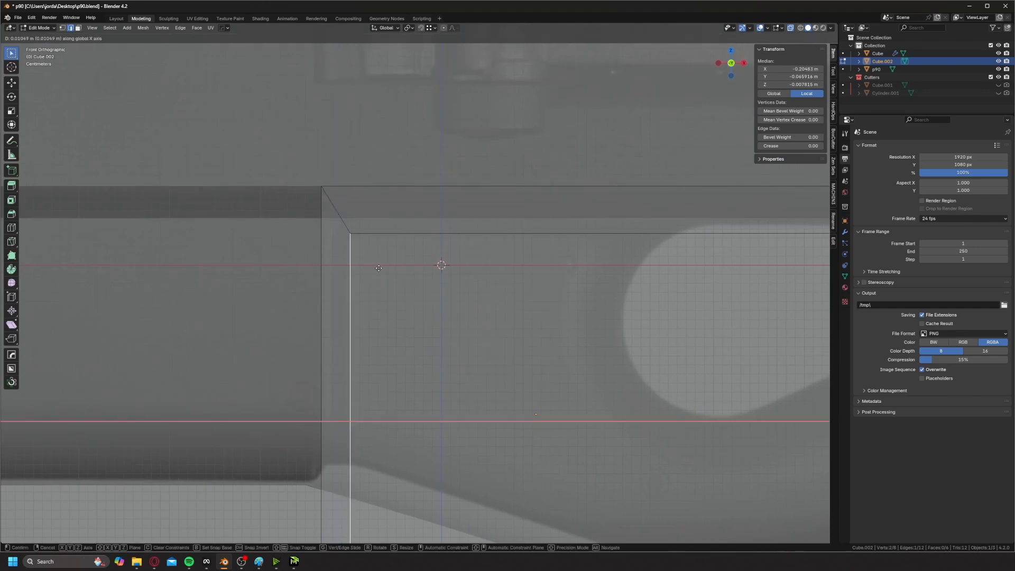
click(368, 268)
- Fine-tune the rear vertical edges along X, the outer one to about -0.225 m and the inner one to about -0.202 m
click(329, 265)
key(g)
key(x)
click(341, 262)
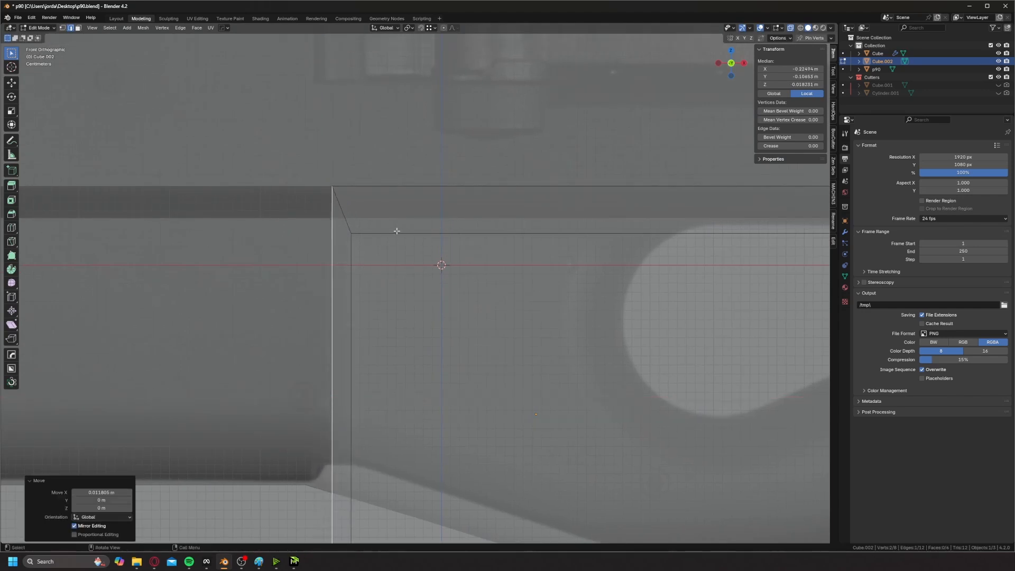
click(352, 257)
key(g)
key(x)
click(358, 261)
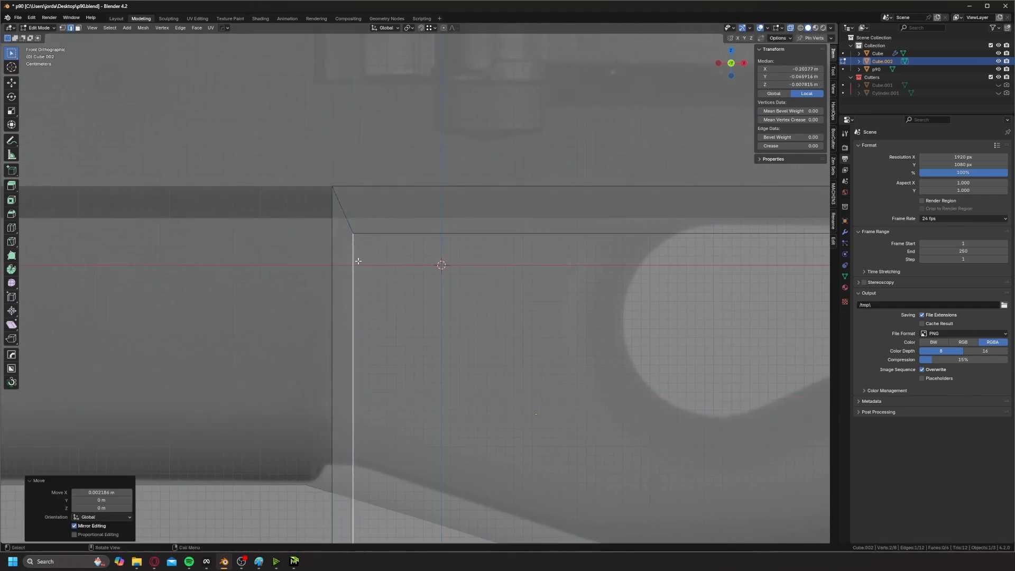
- Bevel the slanted edge at the block's upper rear corner with 2 segments and a width of 0.02 m
click(356, 238)
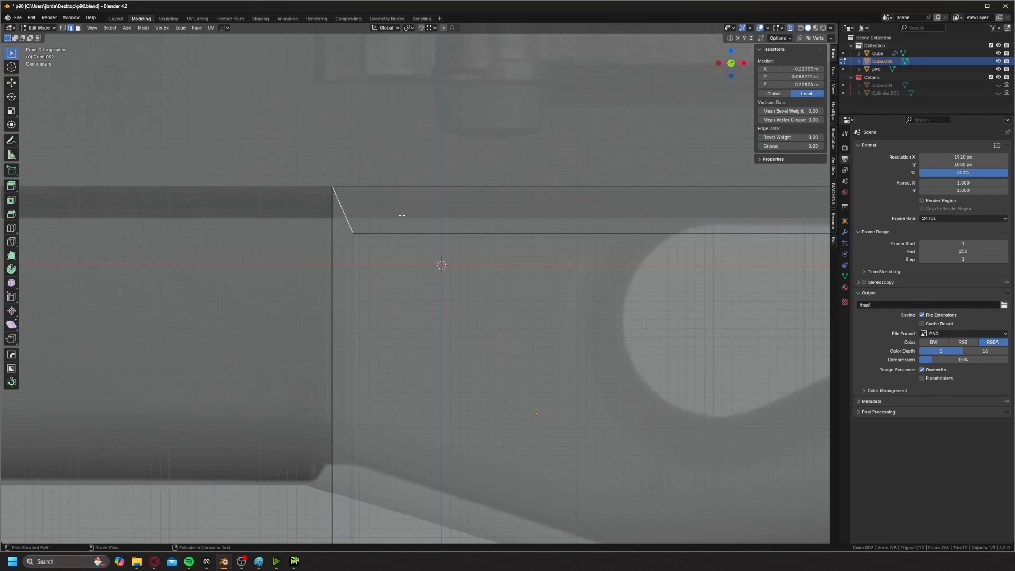
key(ctrl+b)
scroll(451, 212, up, 2)
click(451, 212)
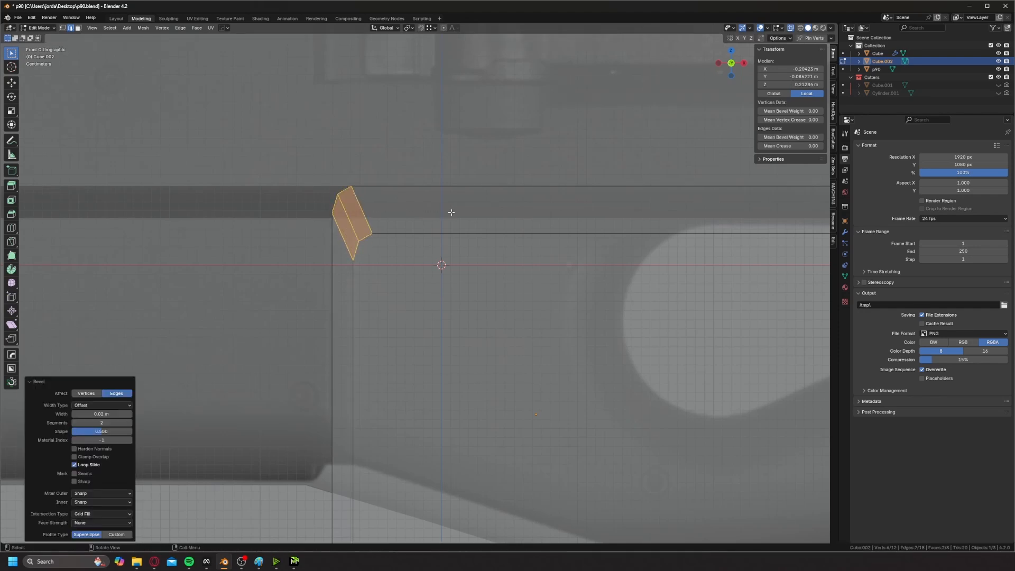
- Leave mesh editing and move the panel block about 0.0036 m along Y relative to the body
key(Tab)
key(alt+z)
scroll(415, 198, down, 4)
middle_drag(366, 244, 621, 173)
key(g)
middle_click(485, 231)
click(485, 231)
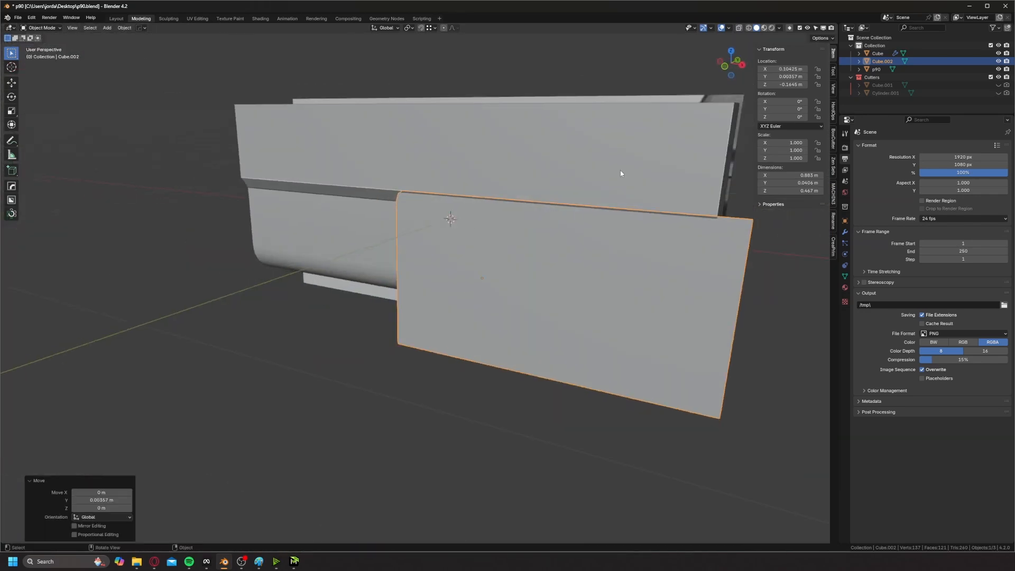
- Cut the panel block out of the body with a non-destructive Difference boolean, then select the body
click(725, 67)
key(alt+z)
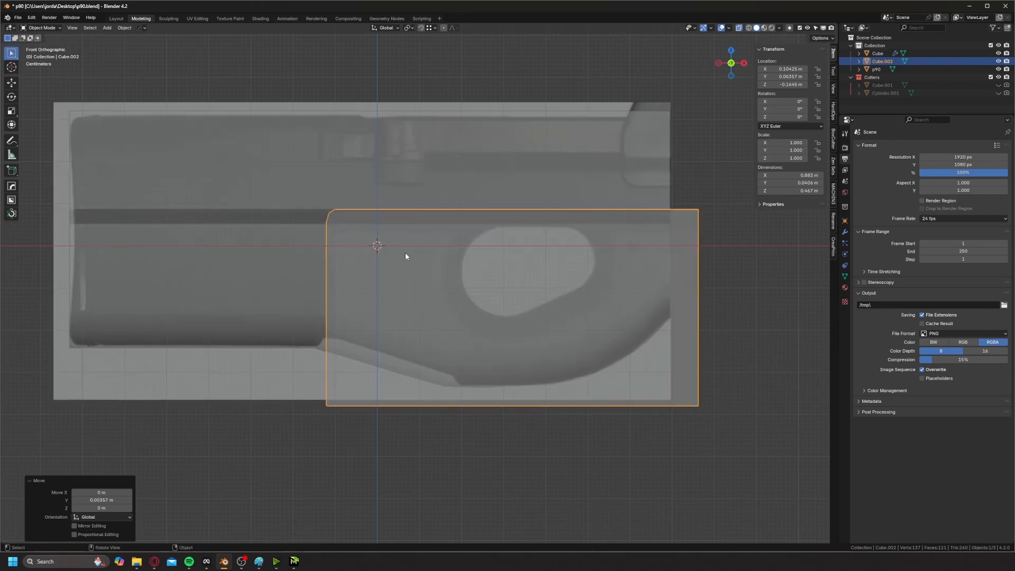
scroll(407, 256, up, 2)
shift+middle_drag(409, 260, 323, 270)
shift+click(516, 160)
key(ctrl+KP_Subtract)
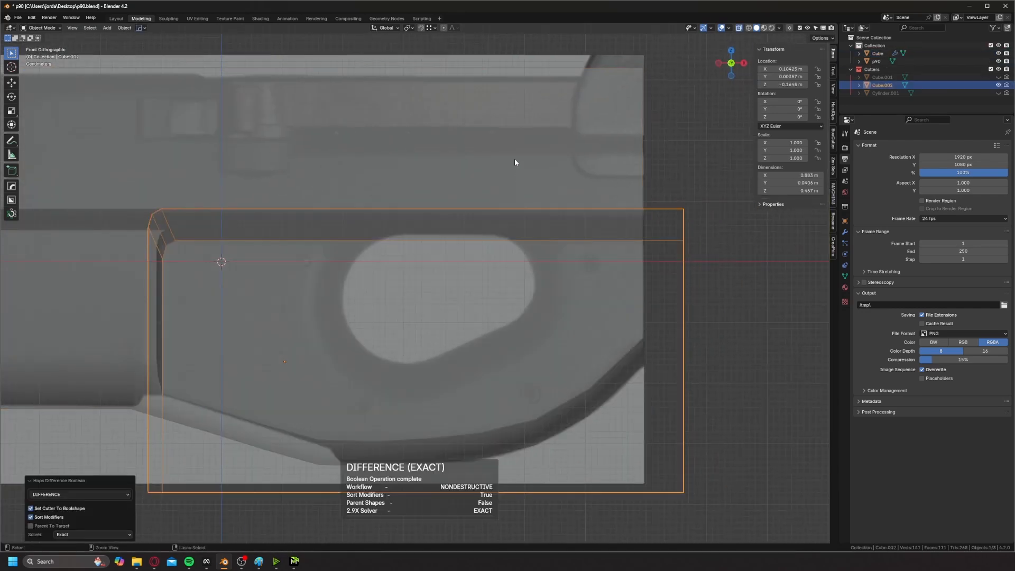
key(alt+z)
middle_drag(514, 167, 486, 250)
click(469, 264)
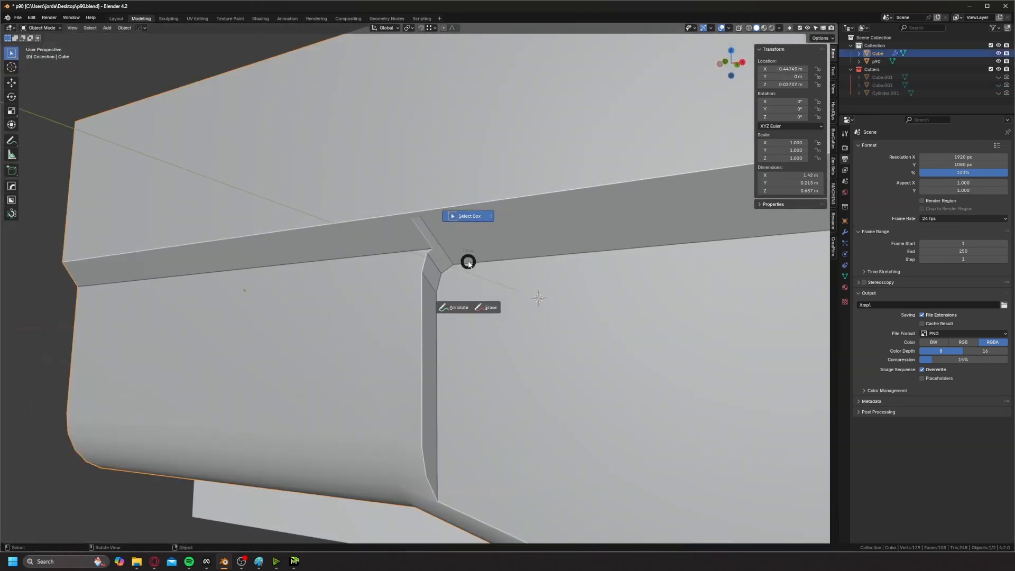
right_click(468, 263)
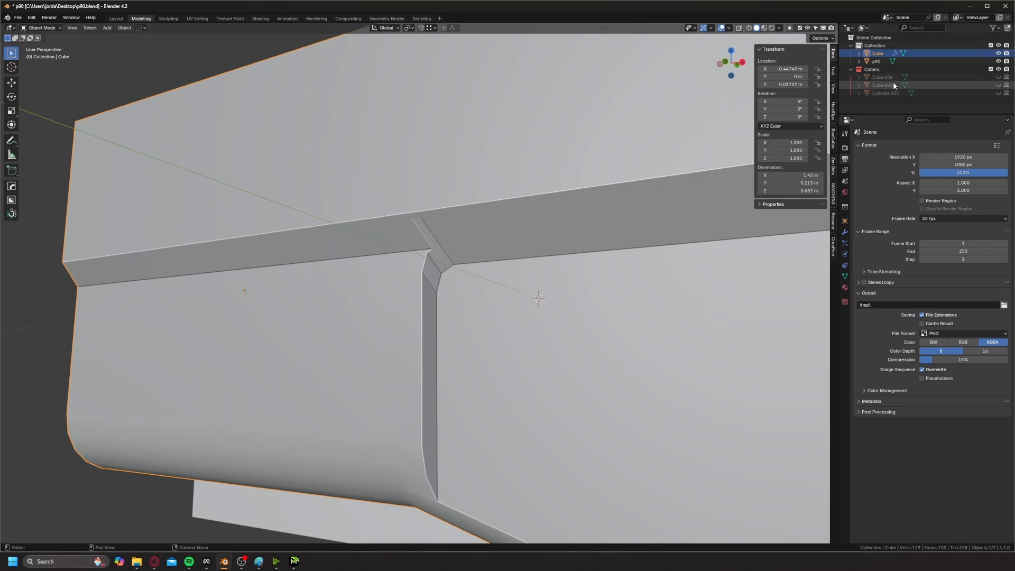
- Check the two older cutters by briefly showing and hiding Cylinder.001 and Cube.001
click(998, 93)
click(999, 93)
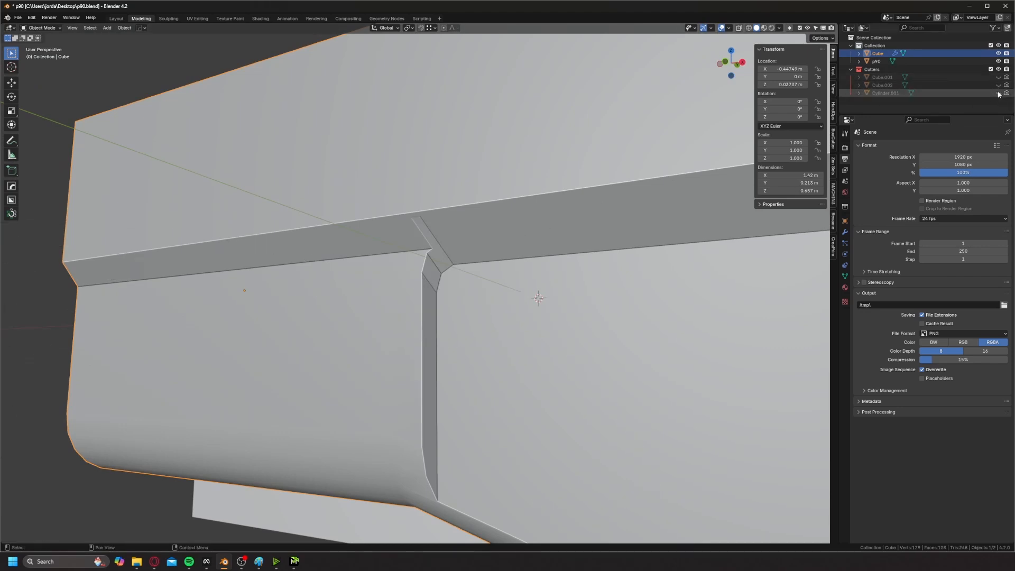
click(999, 77)
click(998, 77)
click(998, 77)
click(999, 77)
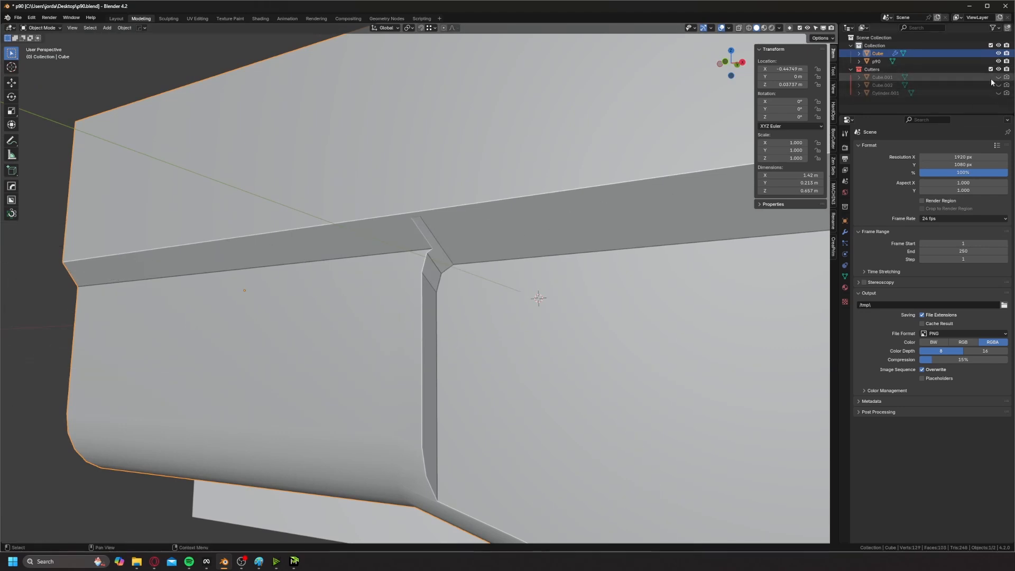
- Show the Cube.002 cutter, lower it along Z to about -0.169 m, and hide it again
click(998, 86)
click(421, 236)
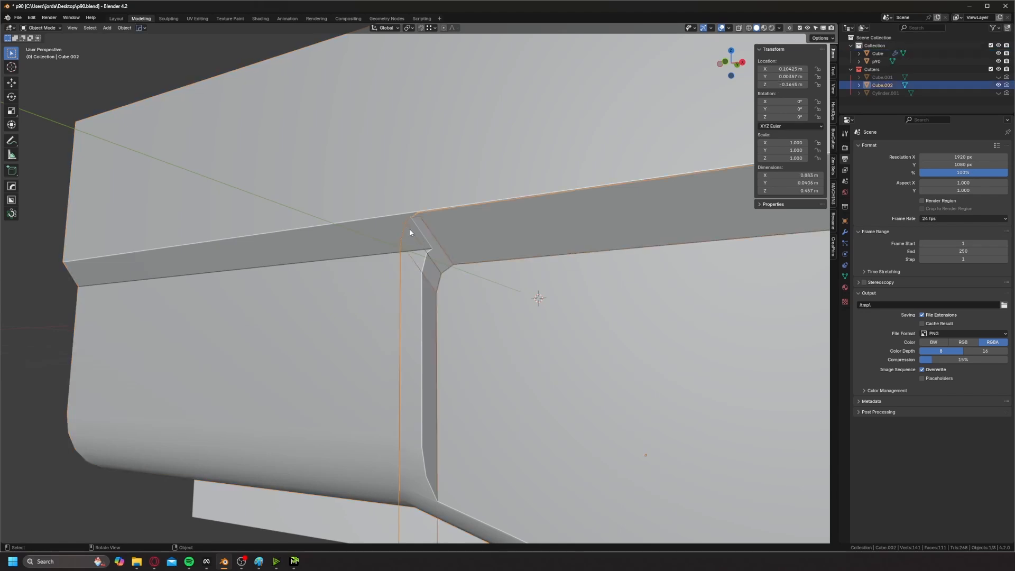
key(g)
key(z)
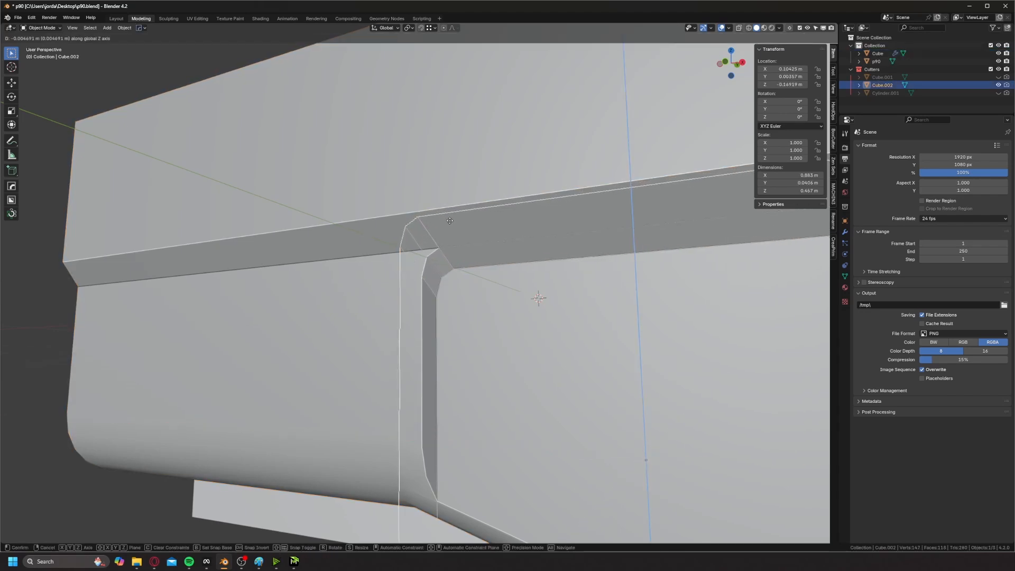
click(450, 220)
middle_drag(450, 220, 503, 223)
scroll(430, 223, up, 7)
middle_drag(427, 223, 346, 233)
key(h)
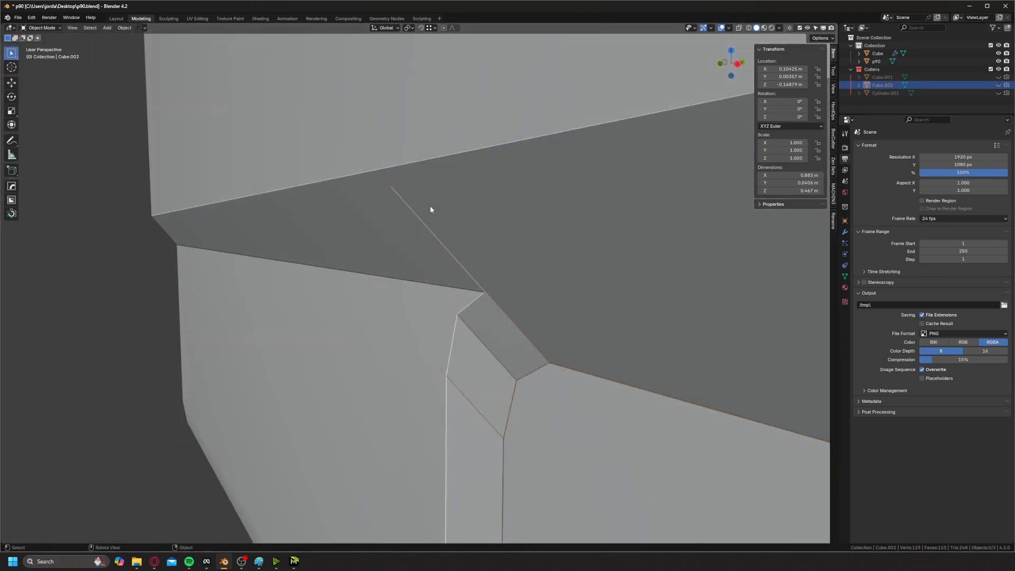
- Apply the boolean modifier on the body so the panel cut becomes real geometry
scroll(418, 229, down, 5)
middle_drag(443, 224, 418, 227)
click(418, 228)
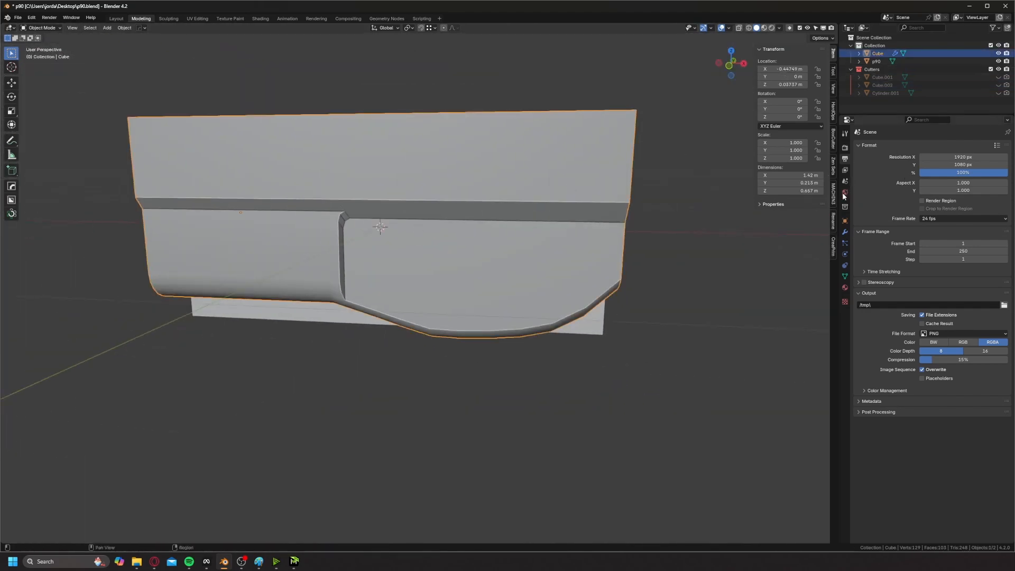
click(843, 229)
key(ctrl+a)
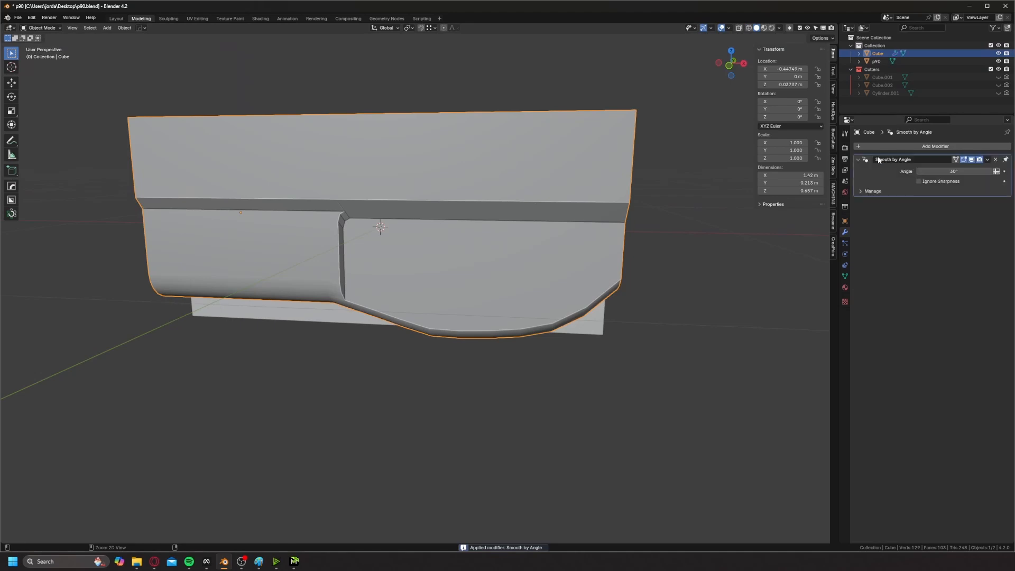
- Merge the stray duplicate vertices at both ends of the short slanted edge above the panel's rear corner
scroll(401, 208, up, 4)
key(Tab)
click(189, 205)
scroll(320, 244, up, 4)
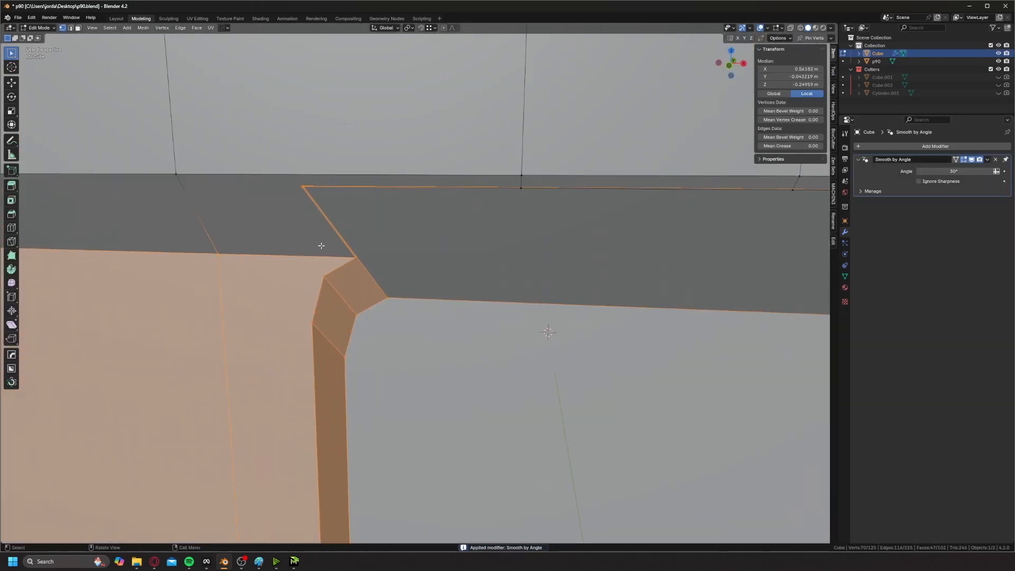
click(356, 249)
scroll(357, 257, up, 2)
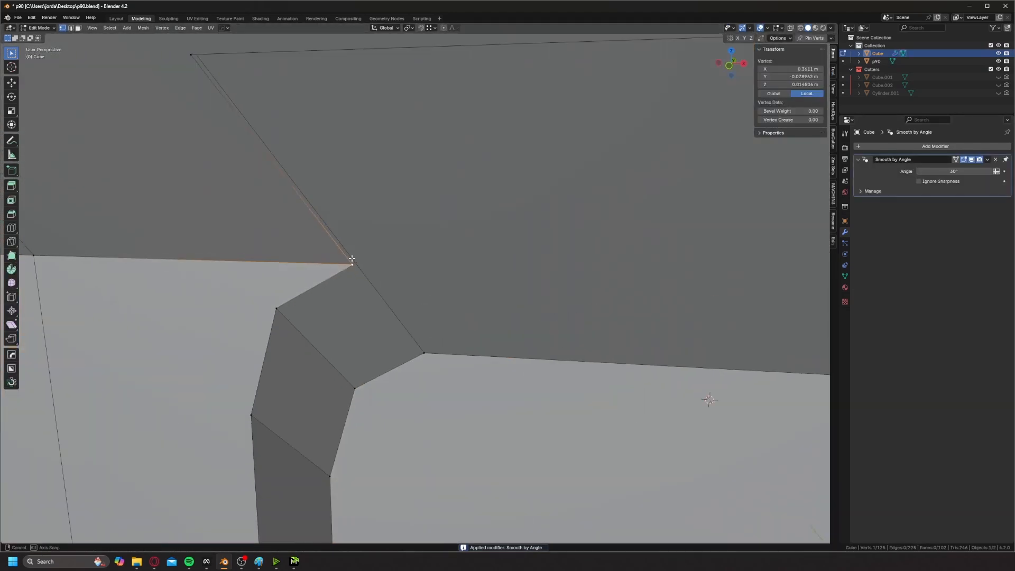
scroll(378, 258, down, 2)
key(2)
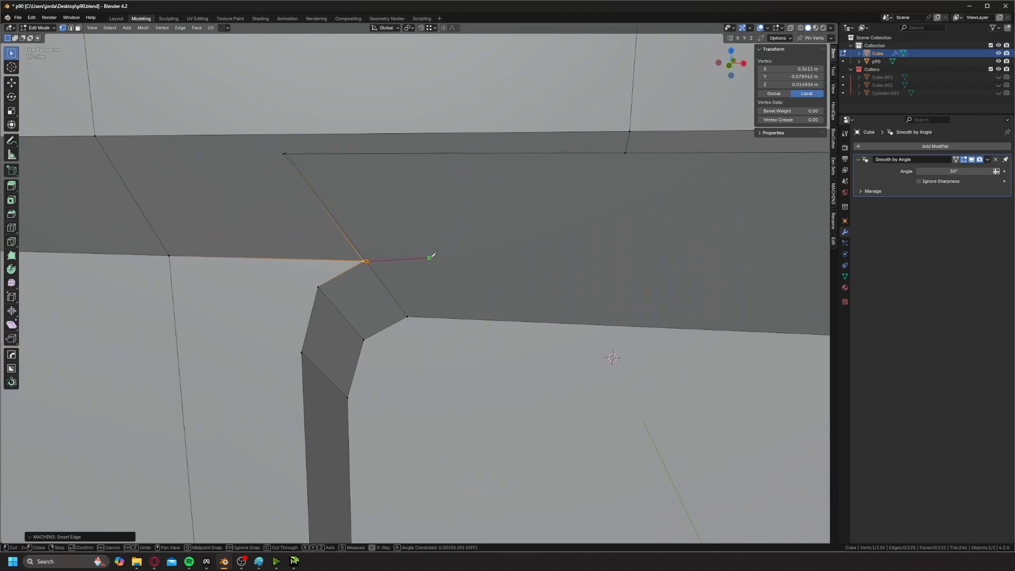
key(Return)
click(367, 263)
shift+click(363, 261)
key(1)
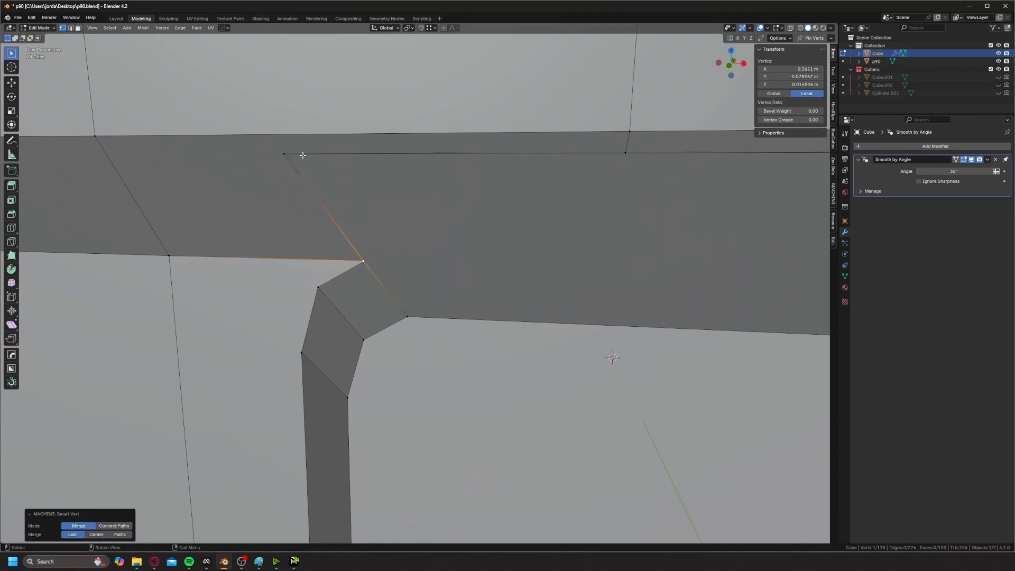
click(288, 155)
shift+click(282, 154)
key(1)
- Dissolve the first redundant long edge segment running just below the body's horizontal ridge
scroll(445, 165, down, 2)
click(574, 160)
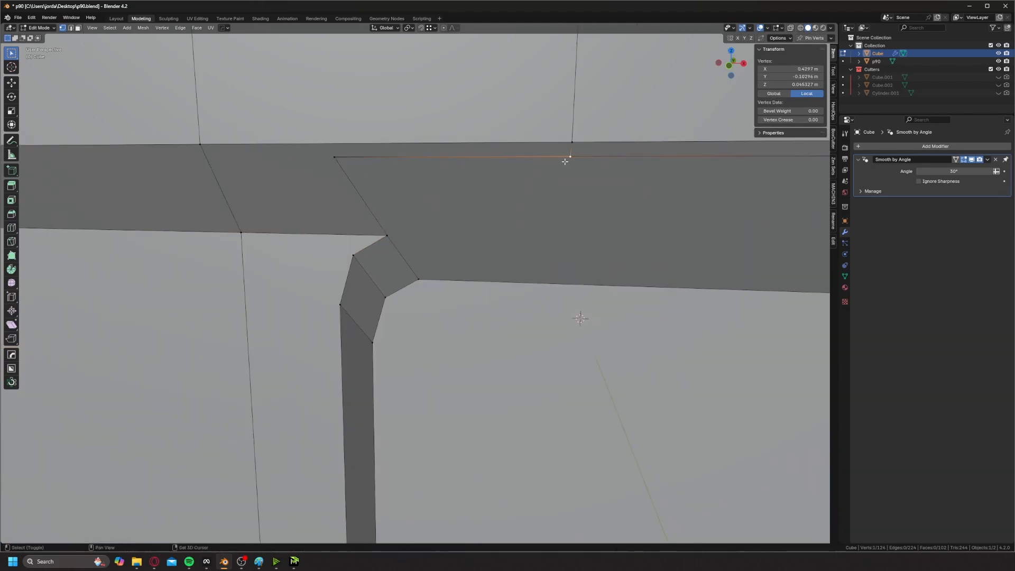
shift+click(565, 161)
shift+middle_drag(565, 162, 612, 302)
scroll(443, 159, down, 3)
shift+middle_drag(520, 143, 525, 269)
scroll(508, 228, down, 4)
middle_drag(468, 161, 494, 163)
scroll(502, 211, up, 4)
middle_drag(503, 211, 514, 191)
key(Tab)
click(584, 104)
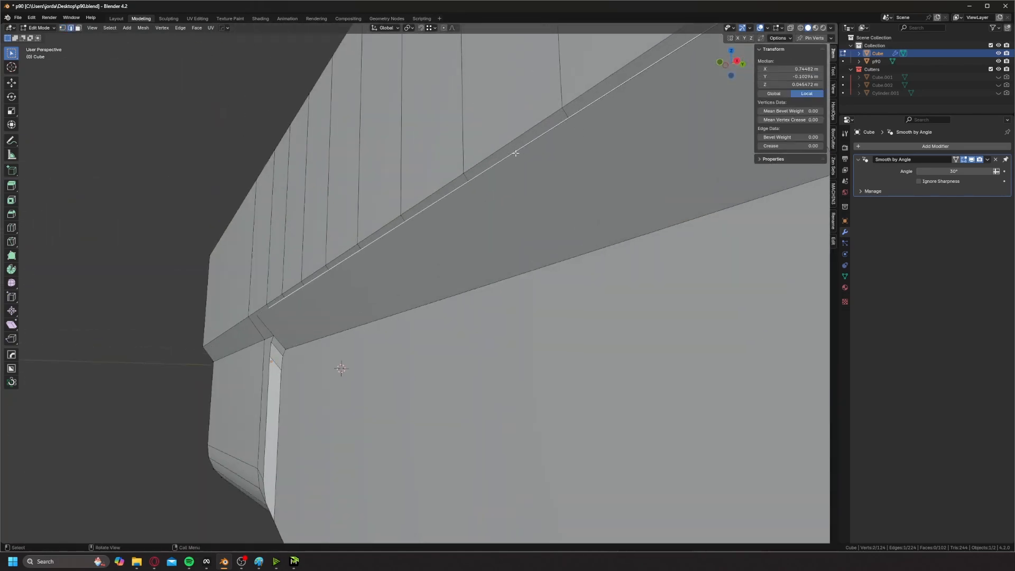
key(ctrl+x)
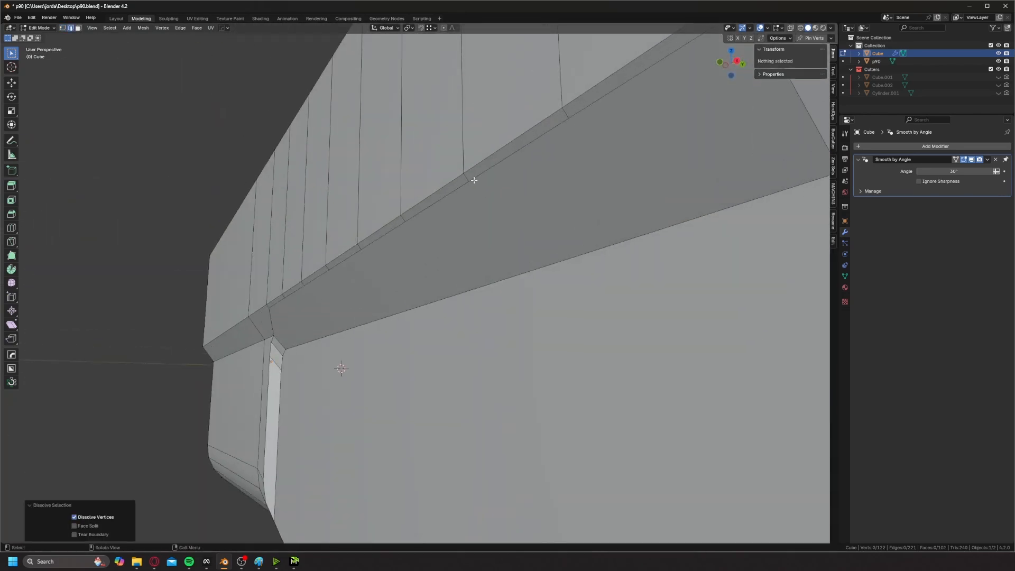
- Dissolve the remaining redundant edges below the ridge to leave one clean slanted strip, and leave mesh editing
click(474, 180)
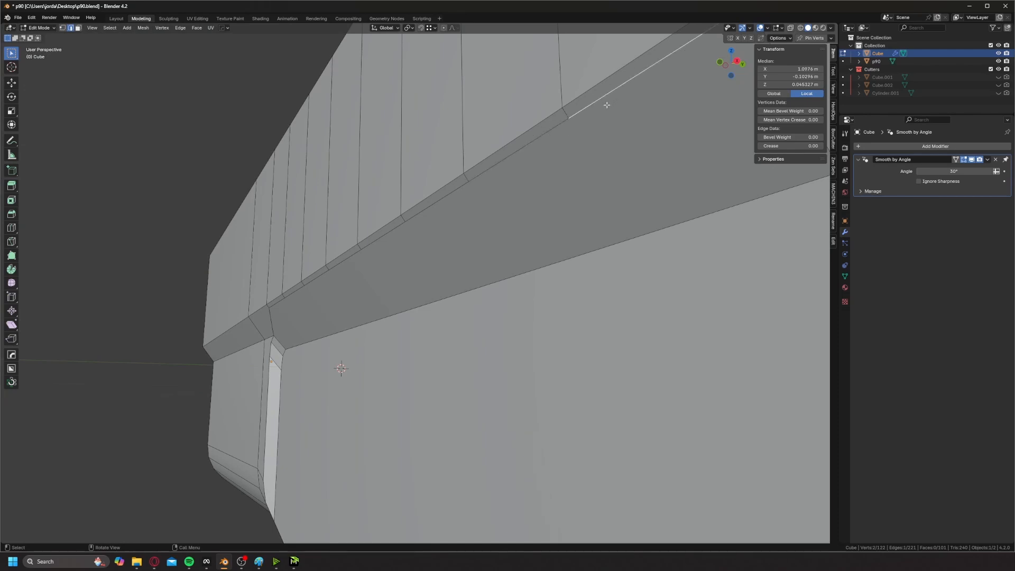
middle_drag(607, 104, 425, 200)
ctrl+click(361, 253)
key(ctrl+x)
middle_drag(357, 249, 436, 252)
click(303, 256)
middle_drag(303, 256, 375, 259)
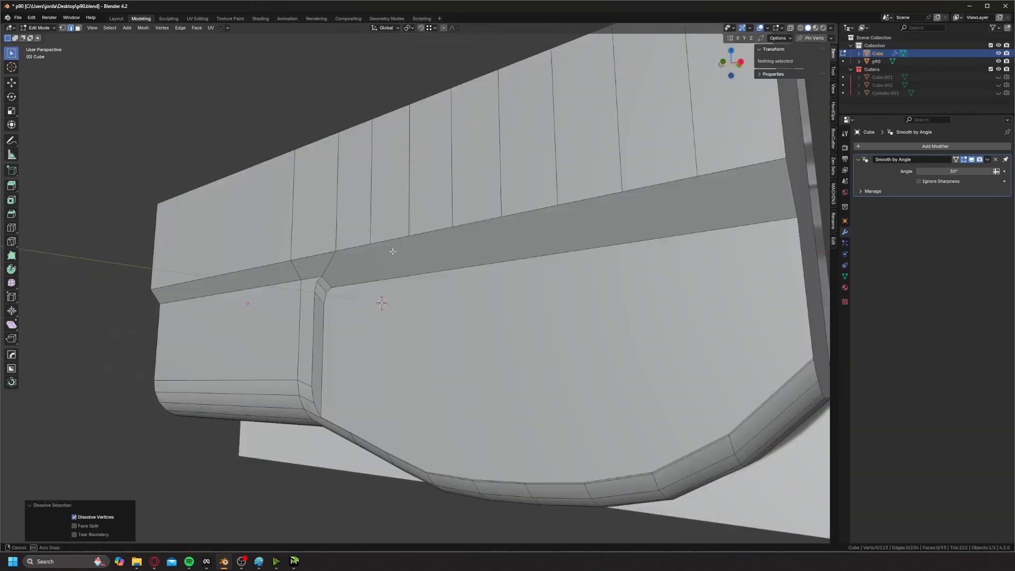
scroll(375, 259, up, 3)
middle_drag(437, 248, 561, 149)
scroll(359, 245, down, 5)
key(Tab)
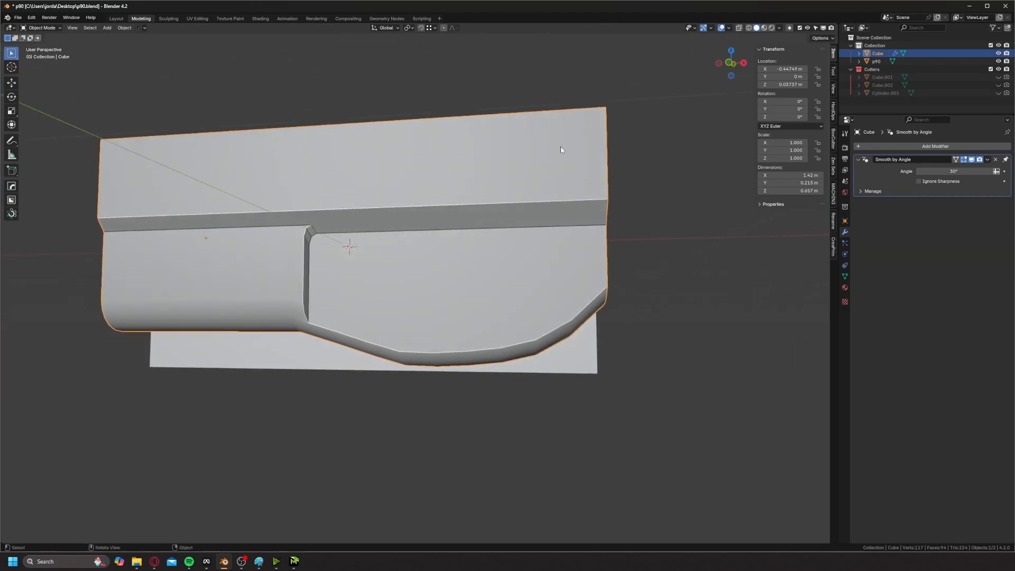
click(727, 61)
scroll(420, 226, up, 4)
scroll(392, 226, down, 1)
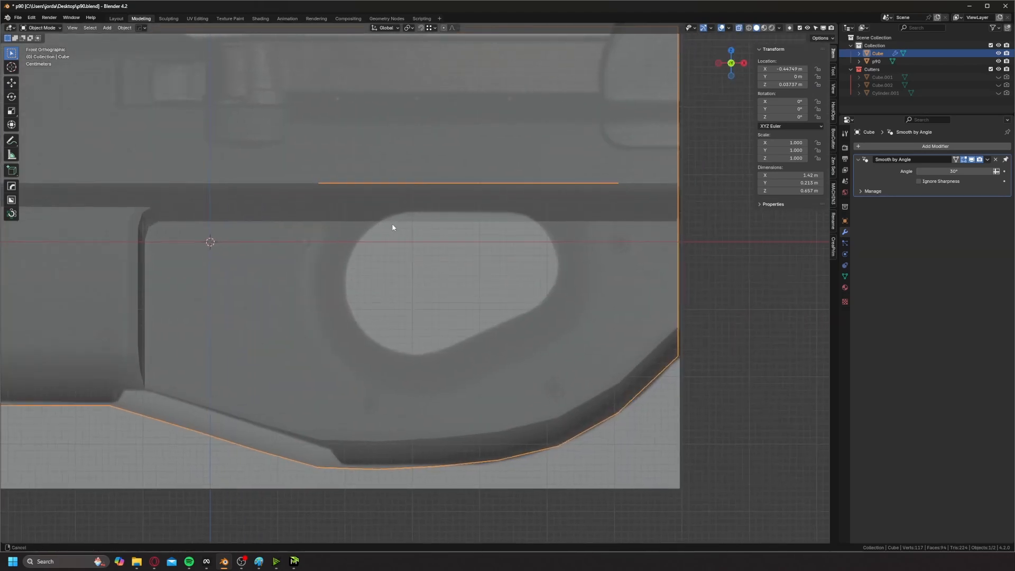
right_click(441, 265)
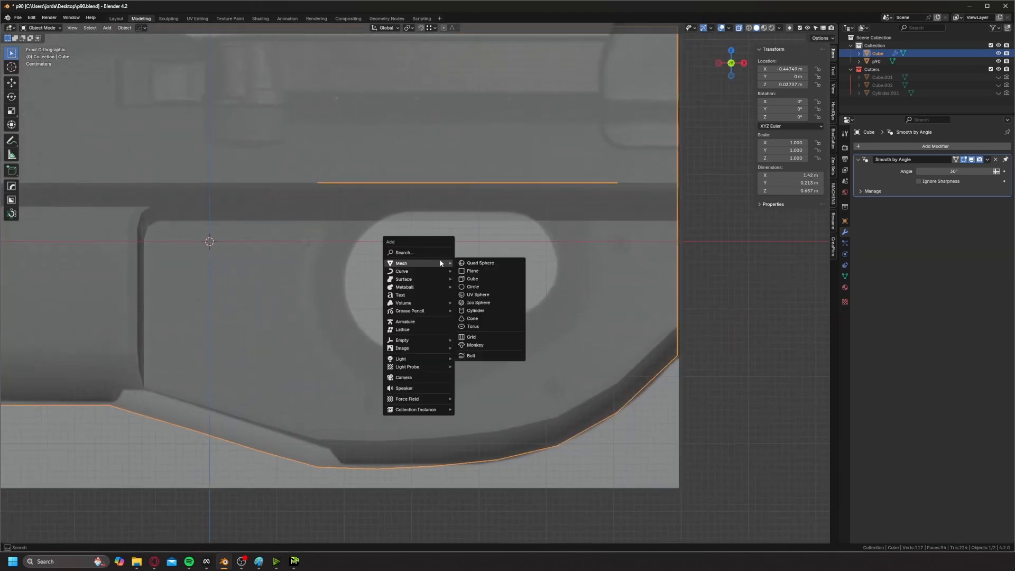
key(Tab)
click(393, 202)
key(Tab)
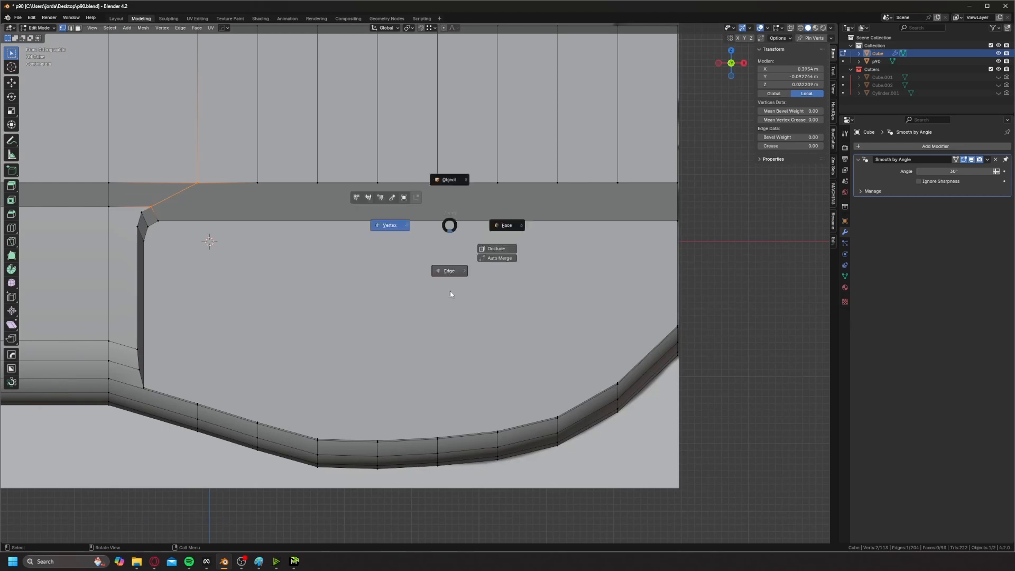
click(449, 291)
key(Tab)
click(540, 187)
key(shift+a)
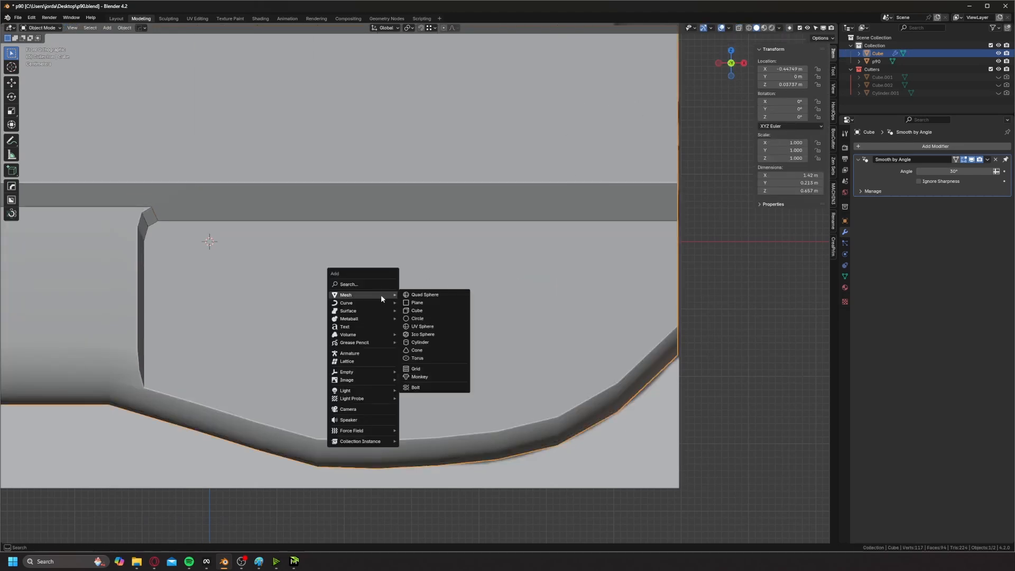
- Place the 3D cursor inside the reference's thumbhole and add a 24-vertex cylinder with radius 0.175 m and depth 0.104 m
shift+right_click(381, 275)
key(alt+z)
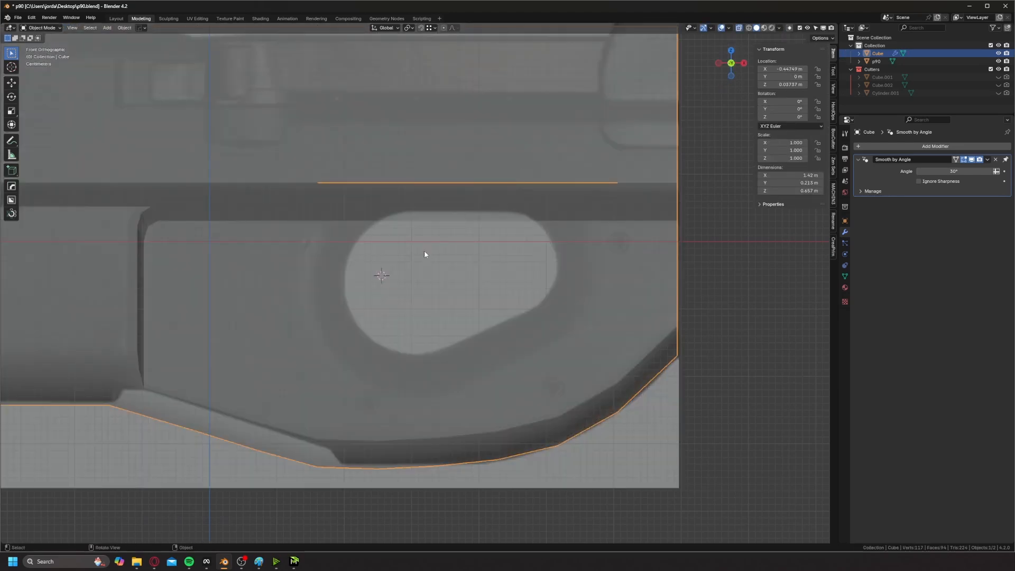
key(g)
click(380, 281)
key(shift+a)
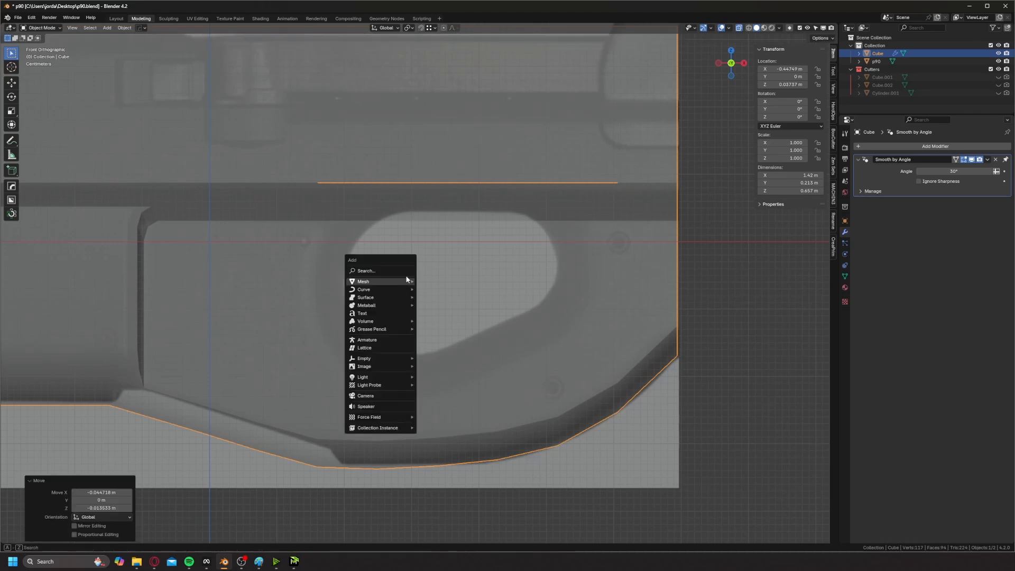
mouse_move(380, 281)
click(438, 329)
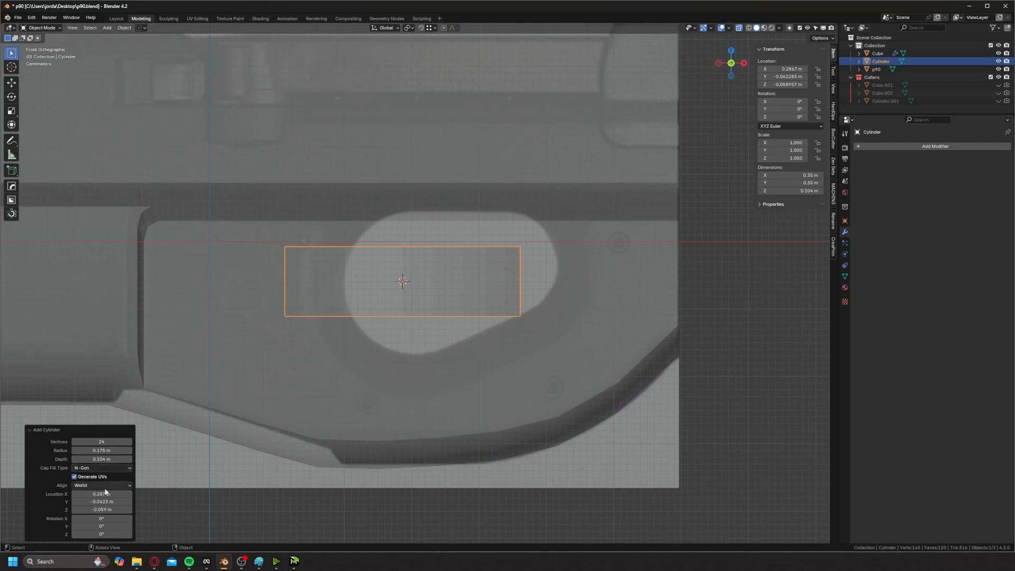
- Rotate the new cylinder 90° on both Y and X so its round face points to the front view
text(90)
key(Return)
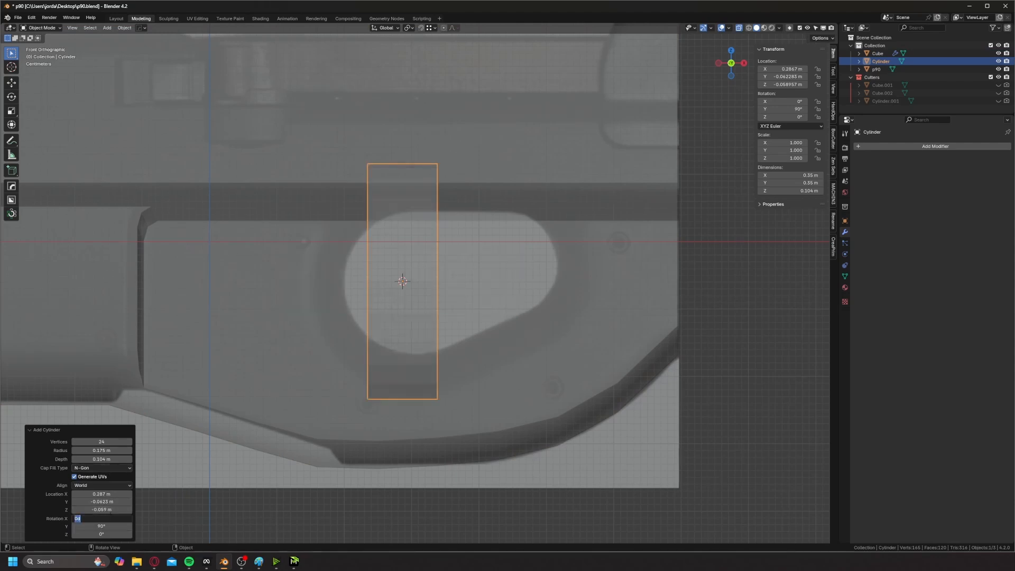
text(90)
key(Return)
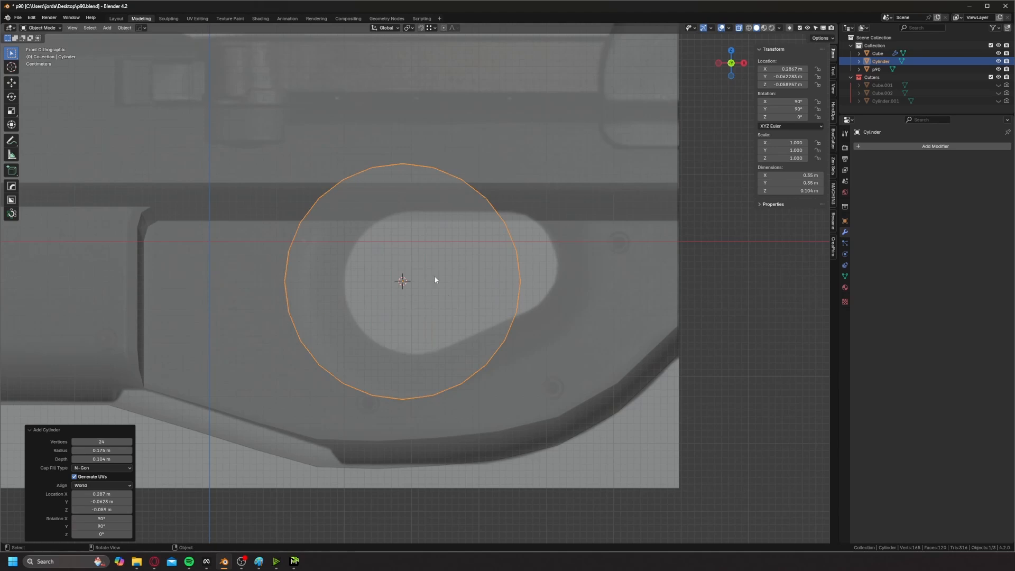
- Move the cylinder about 0.012 m along X and 0.0035 m down to center it on the thumbhole's rounded rear end
key(g)
key(x)
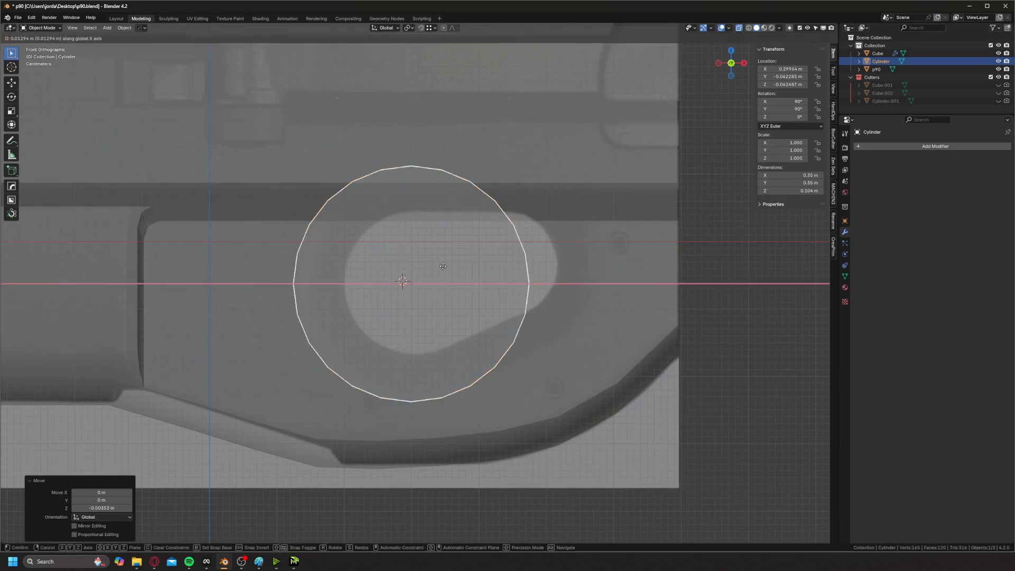
click(442, 266)
- Try nudging the cylinder slightly further along X and undo the move
key(g)
key(x)
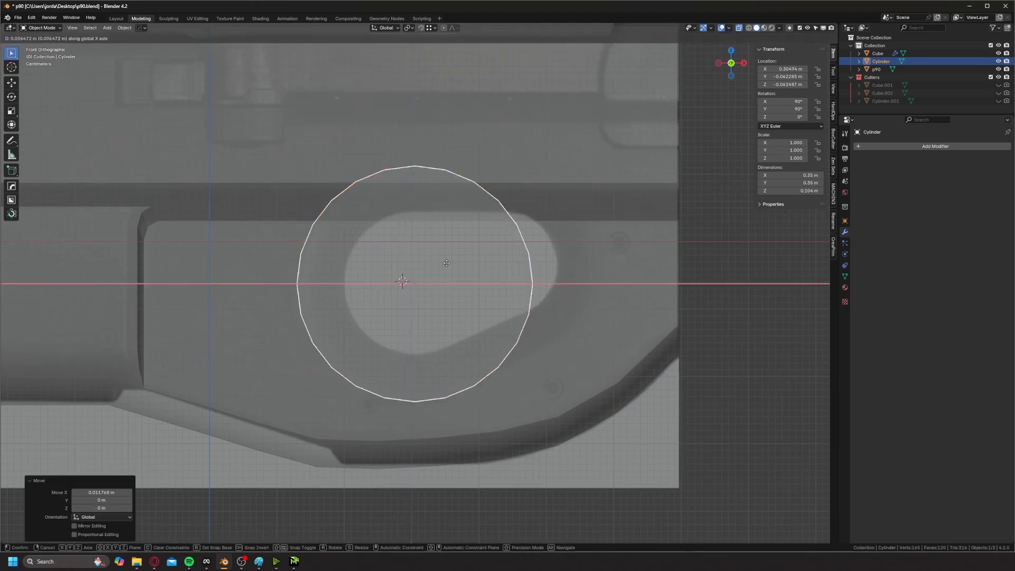
click(446, 263)
key(ctrl+z)
- Scale the whole cylinder mesh uniformly to 0.854
key(Tab)
key(alt+z)
key(s)
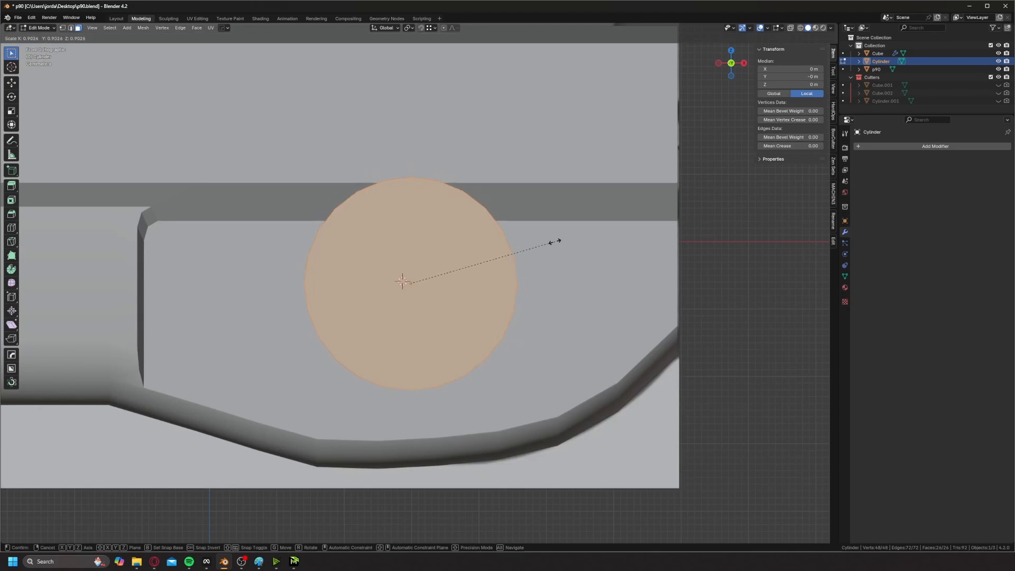
click(637, 149)
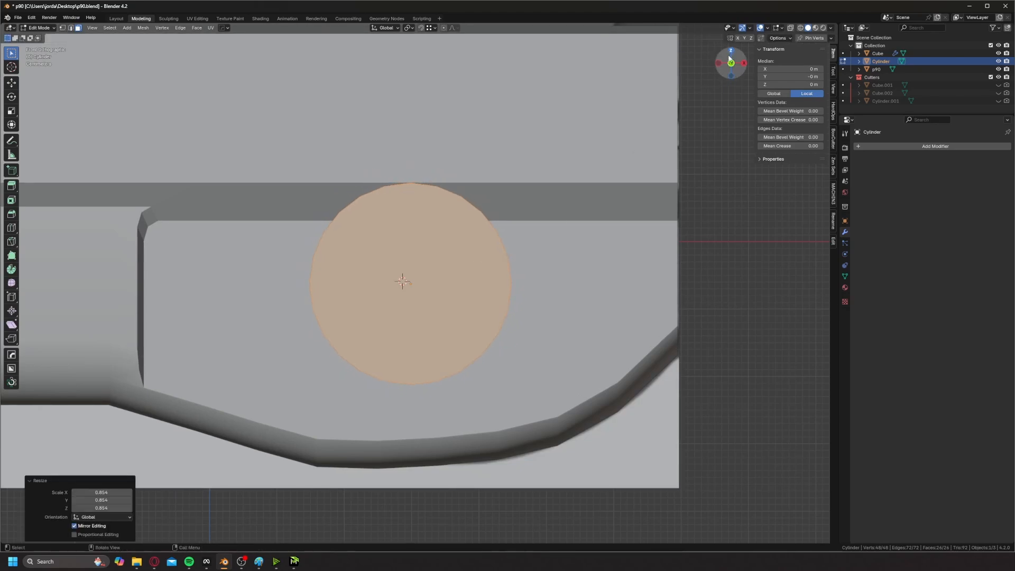
- Select the cylinder's ring of side faces and shrink it inward about 0.021 m with Shrink/Fatten to follow the reference rim
drag(730, 57, 745, 63)
click(513, 207)
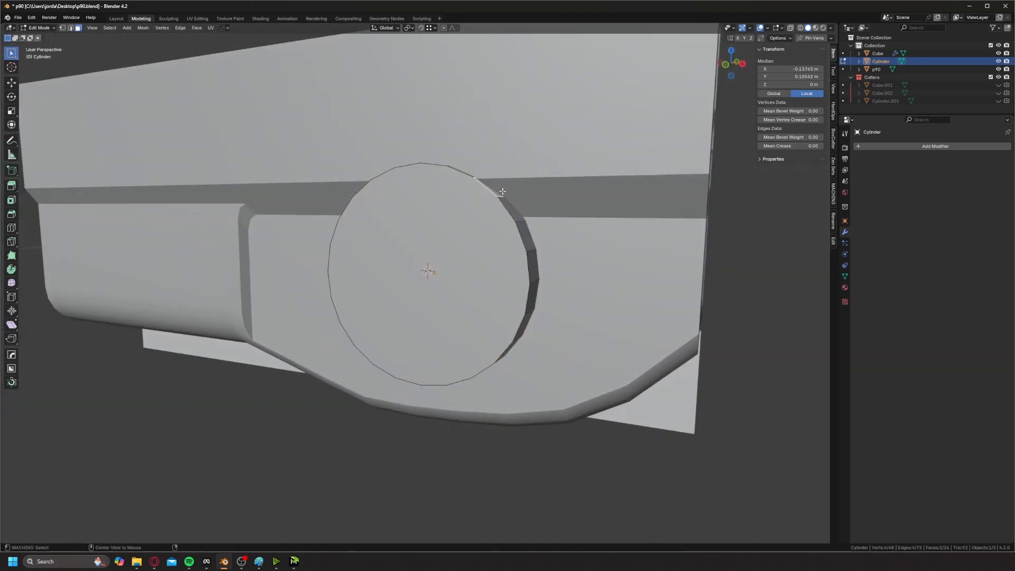
alt+click(501, 193)
click(726, 68)
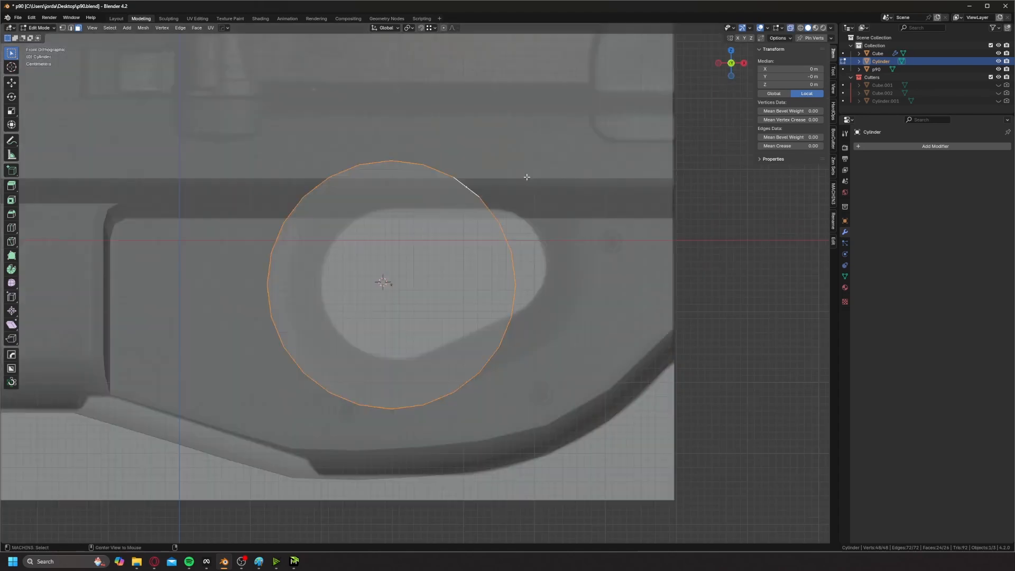
scroll(532, 185, up, 2)
key(alt+s)
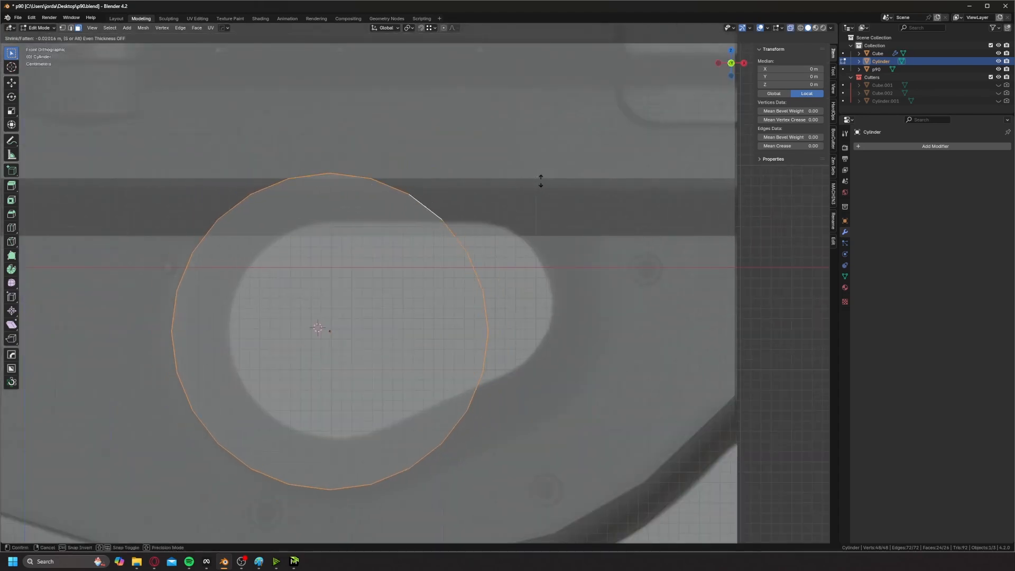
click(540, 181)
shift+middle_drag(393, 205, 445, 188)
scroll(444, 189, down, 1)
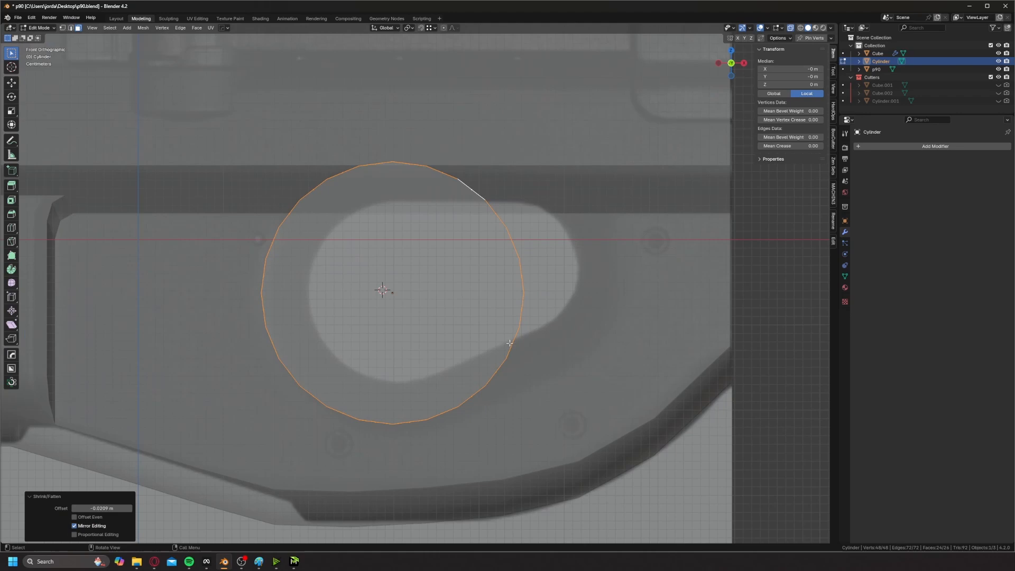
scroll(482, 253, down, 1)
shift+middle_drag(445, 243, 393, 272)
scroll(391, 272, up, 2)
- Duplicate the whole cylinder object and offset the copy about 0.152 m along X toward the thumbhole's narrower end
key(Tab)
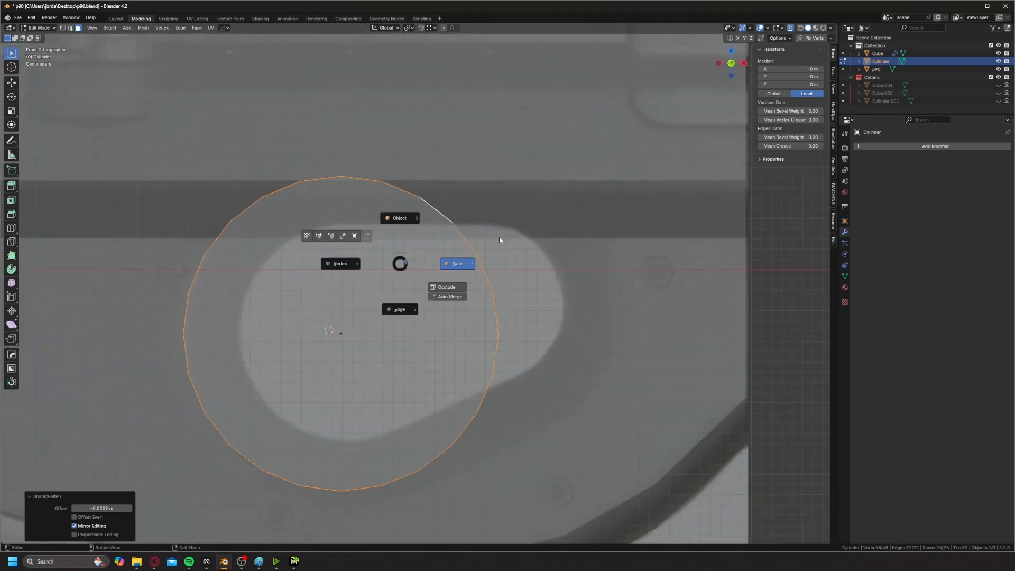
click(408, 199)
click(728, 63)
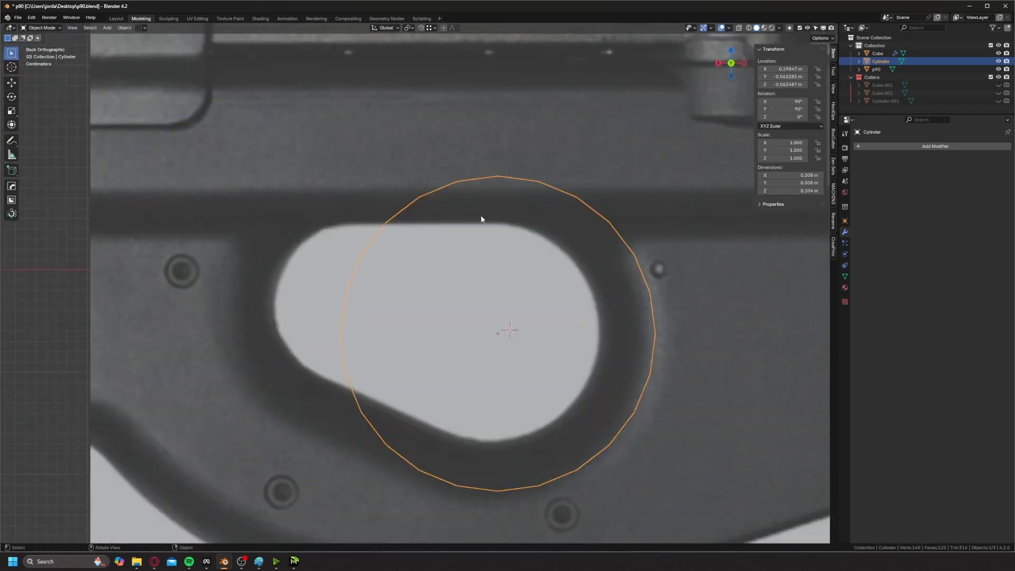
click(731, 64)
key(Tab)
click(389, 263)
scroll(428, 249, down, 1)
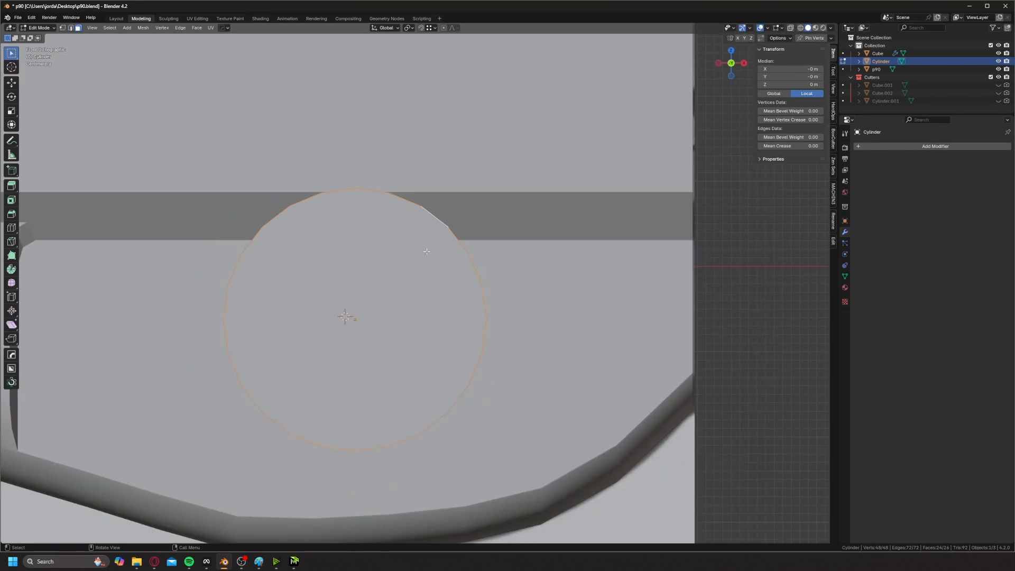
key(Tab)
click(432, 223)
key(shift+d)
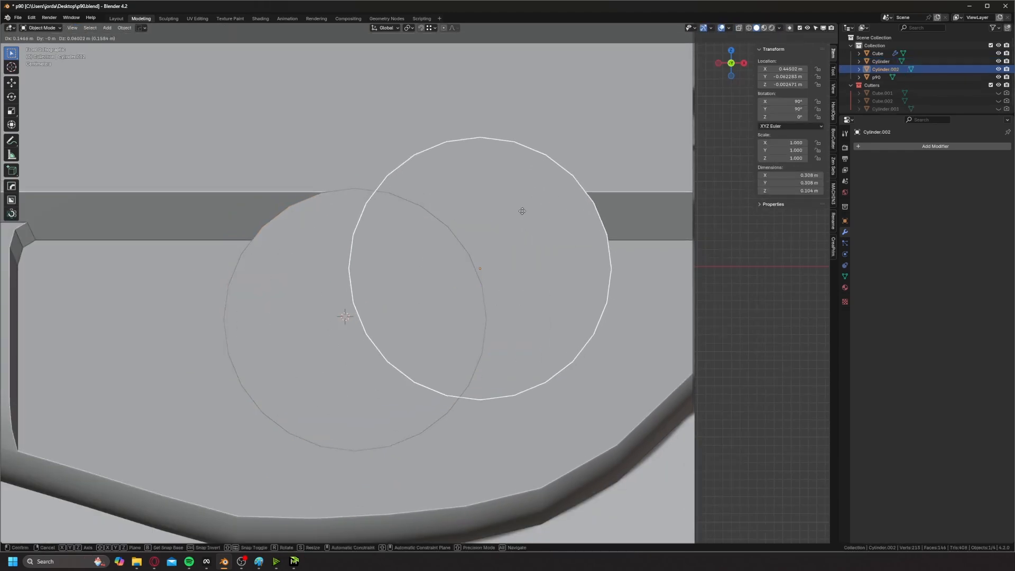
key(x)
click(529, 207)
- Raise the duplicate cylinder along Z so it lines up with the thumbhole's narrower end in the reference
middle_drag(528, 207, 524, 164)
key(g)
key(z)
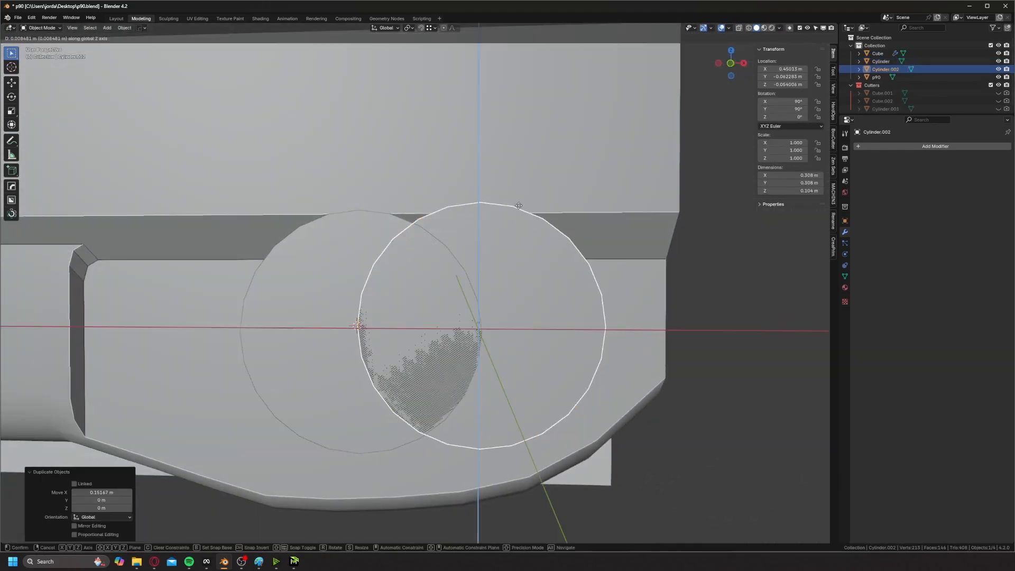
click(521, 165)
click(730, 63)
key(alt+z)
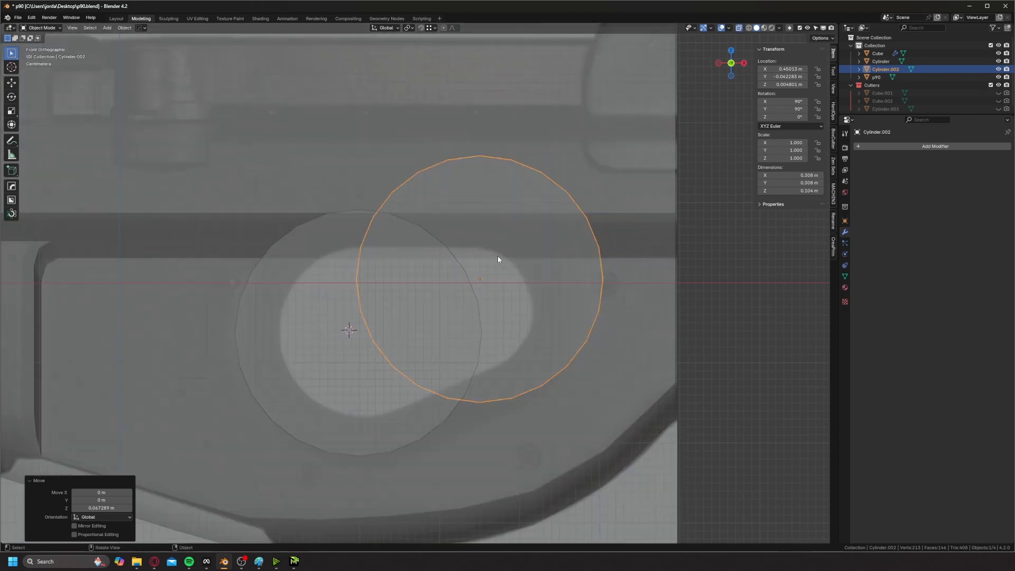
key(g)
key(z)
click(499, 277)
key(alt+z)
- Resize the duplicate's side wall with Shrink/Fatten to about 0.244 m in diameter
key(Tab)
middle_drag(678, 236, 639, 214)
click(727, 63)
key(alt+s)
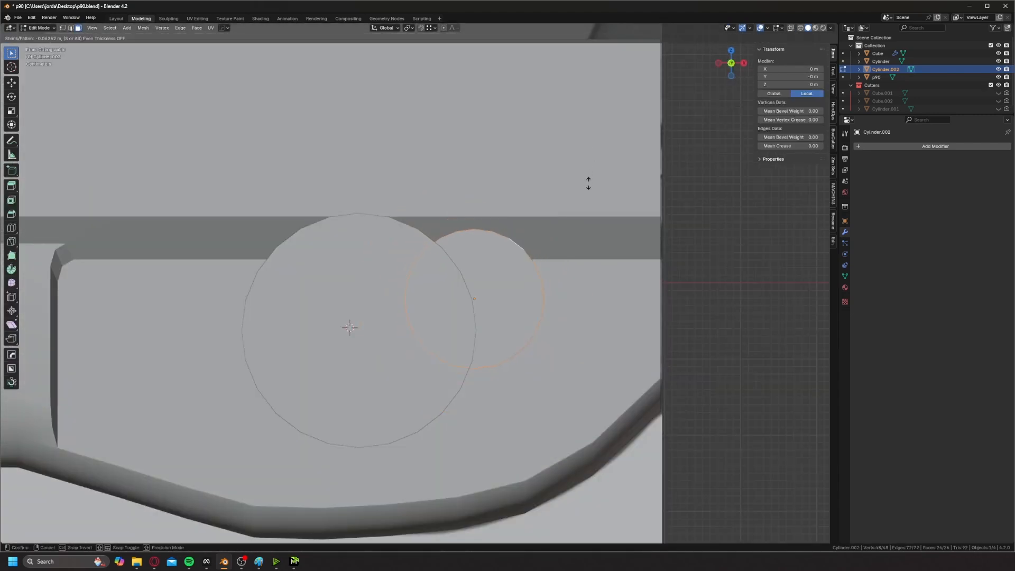
click(588, 182)
key(alt+z)
key(alt+s)
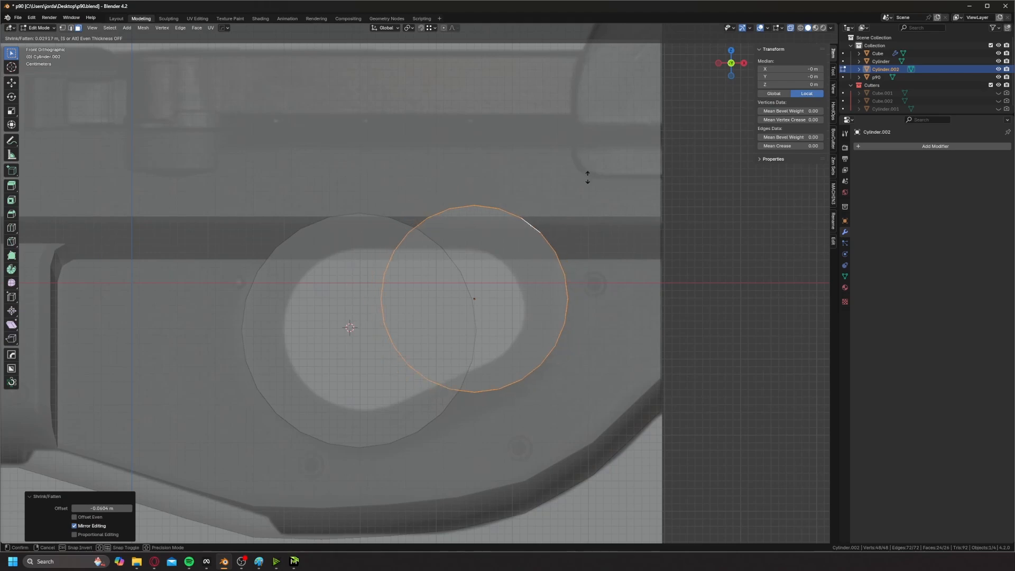
click(588, 177)
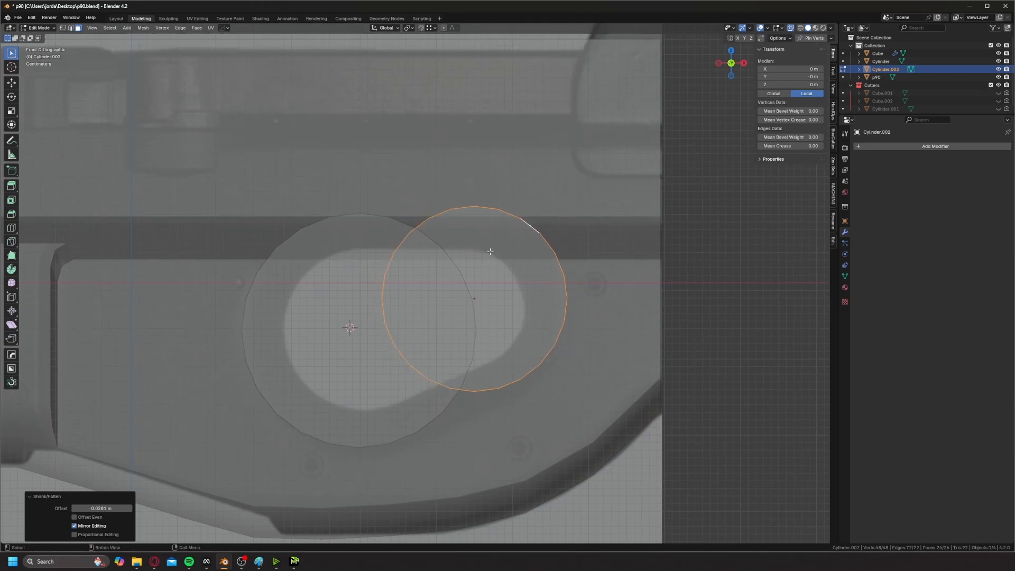
key(alt+z)
- Shift the smaller cylinder back along X and lower it about 0.005 m on Z toward the reference rim
key(Tab)
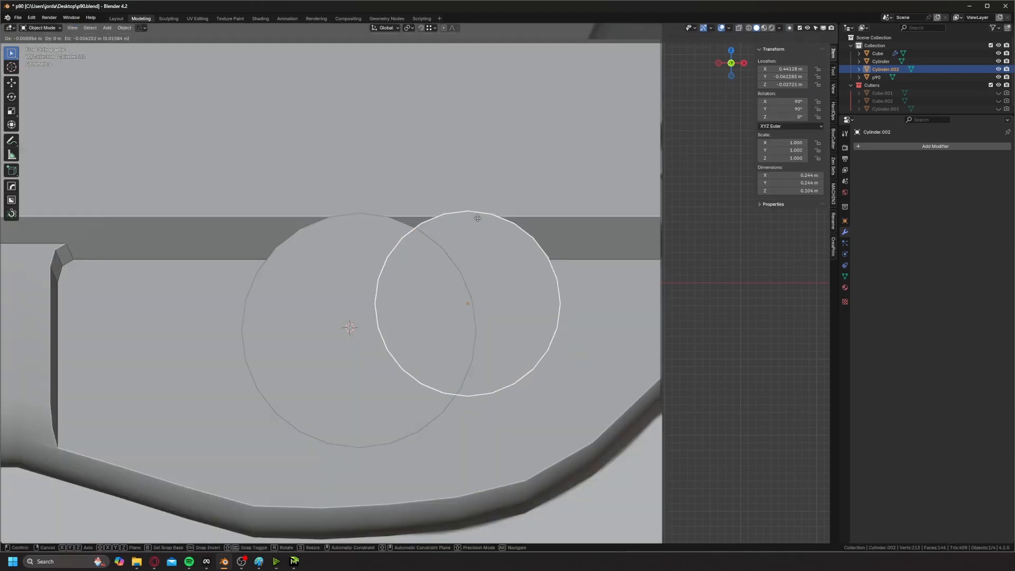
key(g)
key(x)
key(z)
click(472, 225)
key(alt+z)
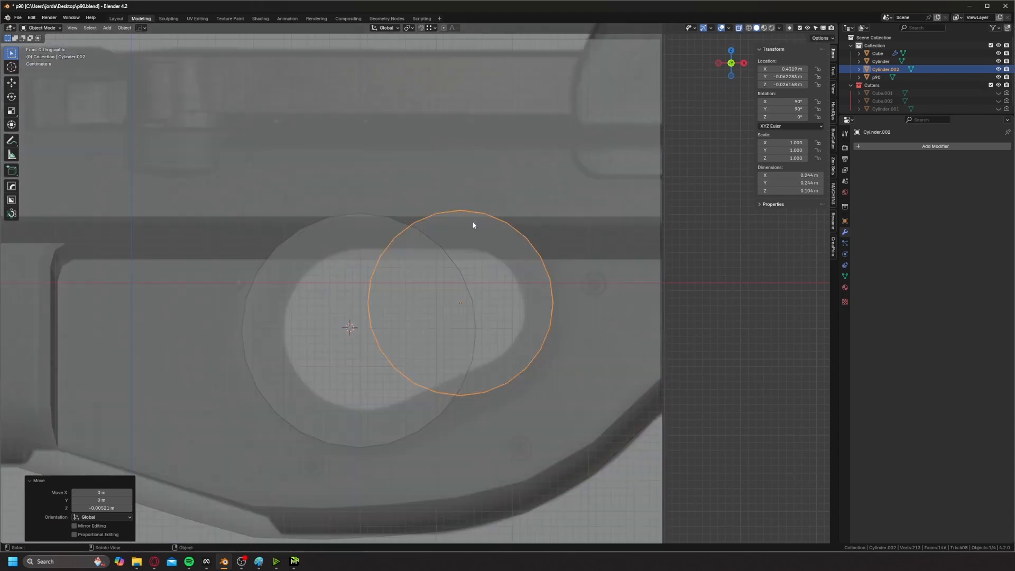
- Nudge the smaller cylinder along X and Z to about X 0.444 m, Z -0.024 m
key(g)
key(x)
click(480, 222)
key(g)
key(z)
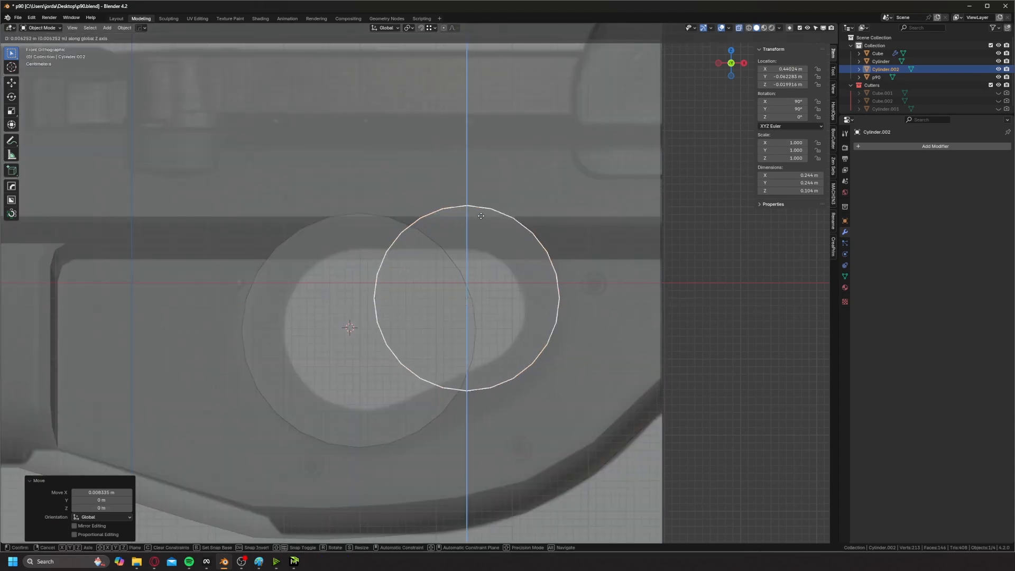
click(482, 221)
key(g)
key(x)
click(486, 222)
key(g)
key(z)
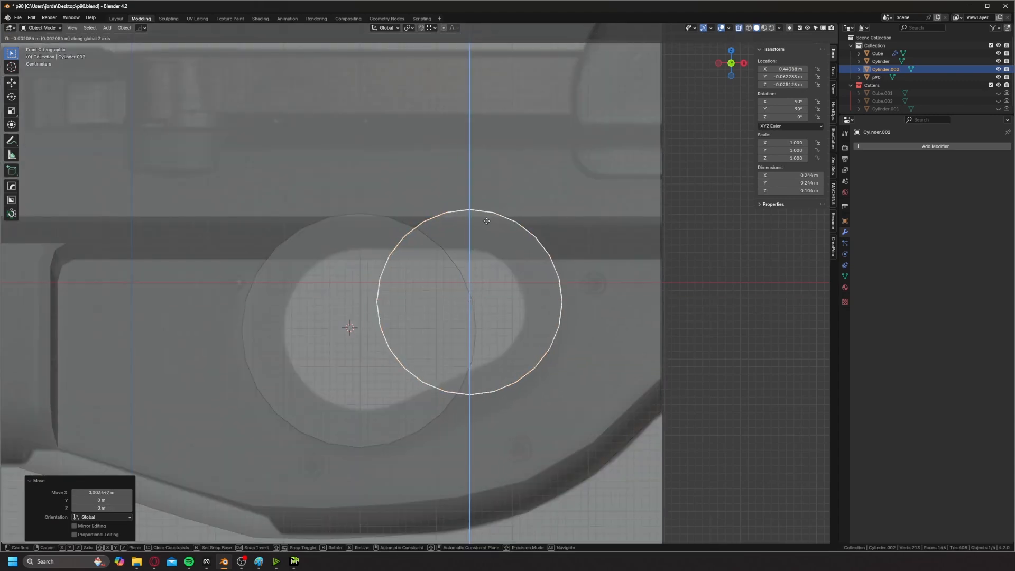
click(487, 223)
- Select every other depth edge around the smaller cylinder's side wall using Checker Deselect
middle_drag(487, 223, 523, 260)
key(alt+z)
key(Tab)
scroll(458, 207, up, 1)
click(432, 214)
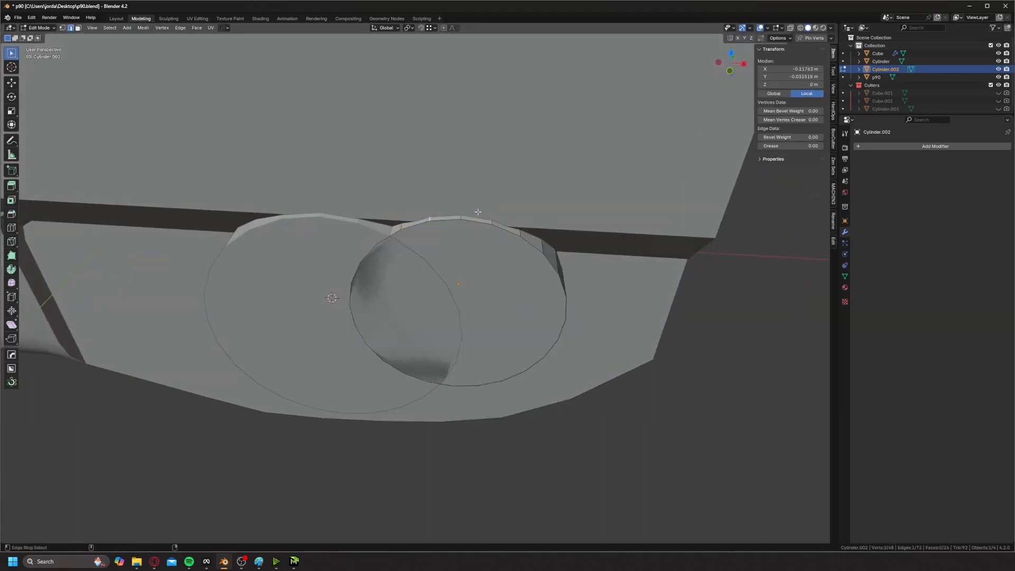
click(139, 29)
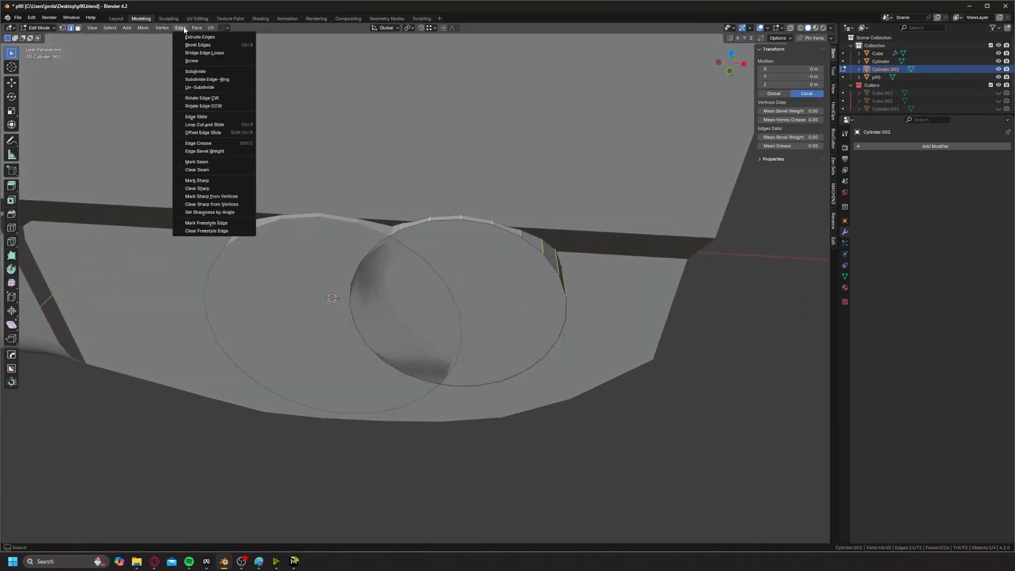
mouse_move(180, 29)
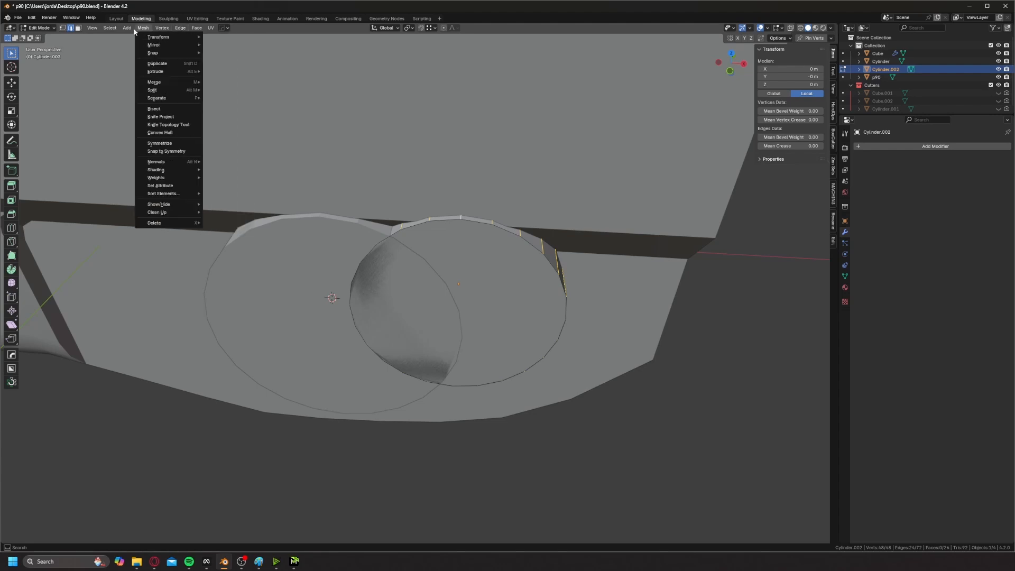
mouse_move(109, 28)
click(131, 106)
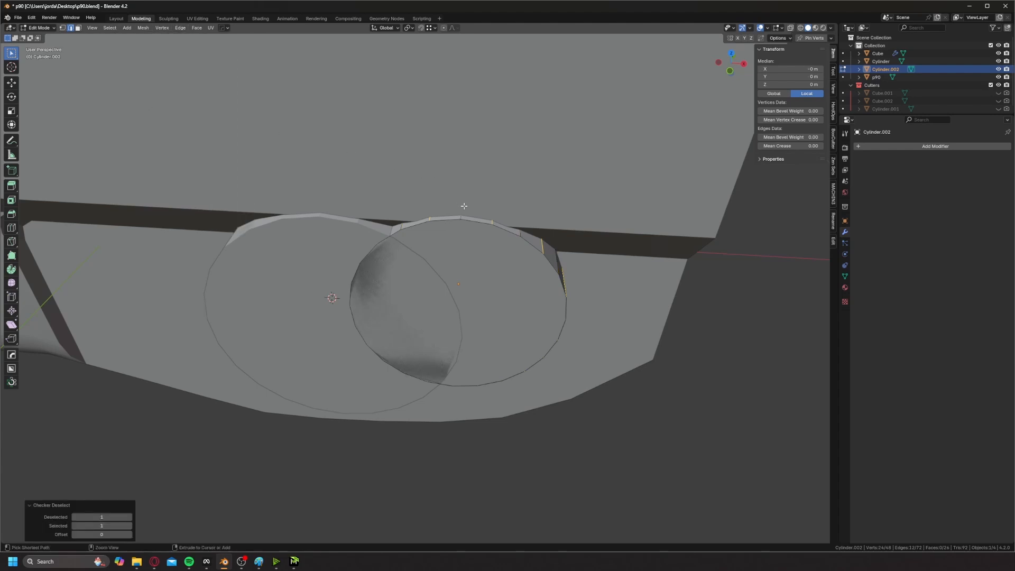
- Try dissolving the alternate edges to halve the smaller cylinder's segments and undo the change
key(ctrl+x)
key(Tab)
middle_drag(469, 202, 408, 196)
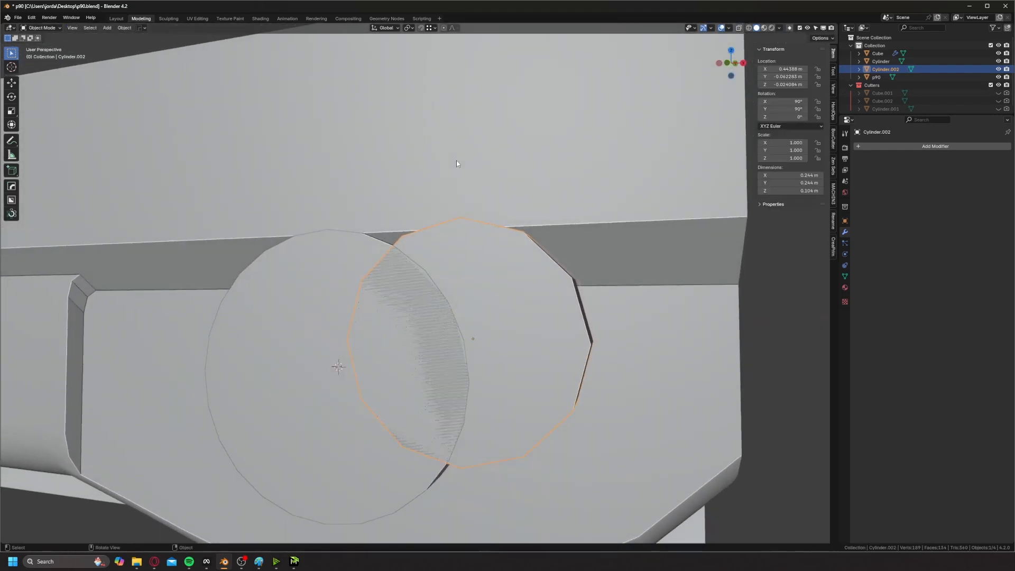
key(Tab)
key(ctrl+Tab)
click(495, 200)
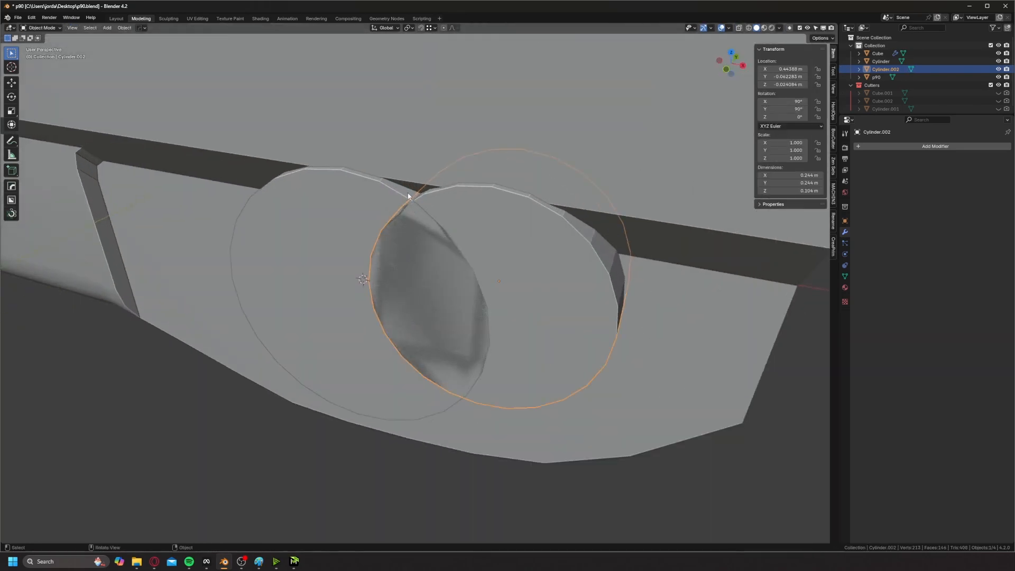
- Join the smaller and larger cylinders into one object
click(726, 69)
key(alt+z)
scroll(360, 195, down, 2)
shift+click(363, 214)
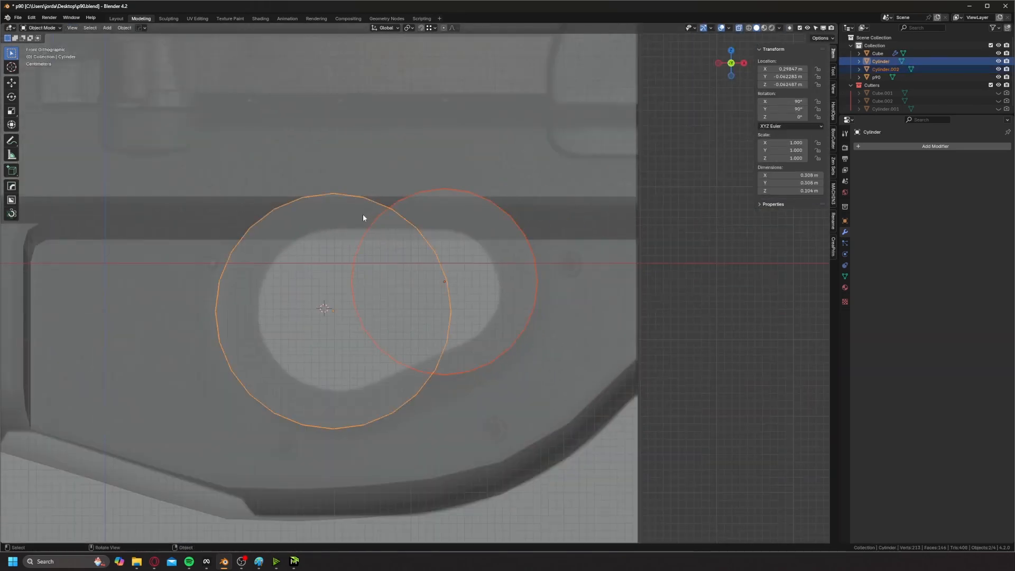
key(ctrl+j)
- Delete the front and back cap faces of both cylinders, leaving only their side walls
key(Tab)
key(alt+z)
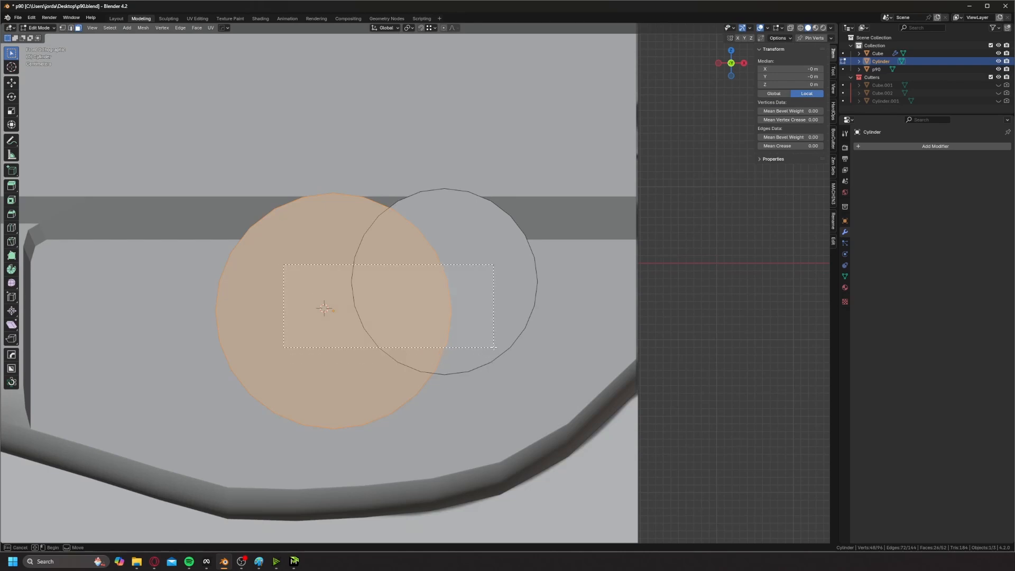
drag(494, 347, 493, 347)
key(x)
click(462, 315)
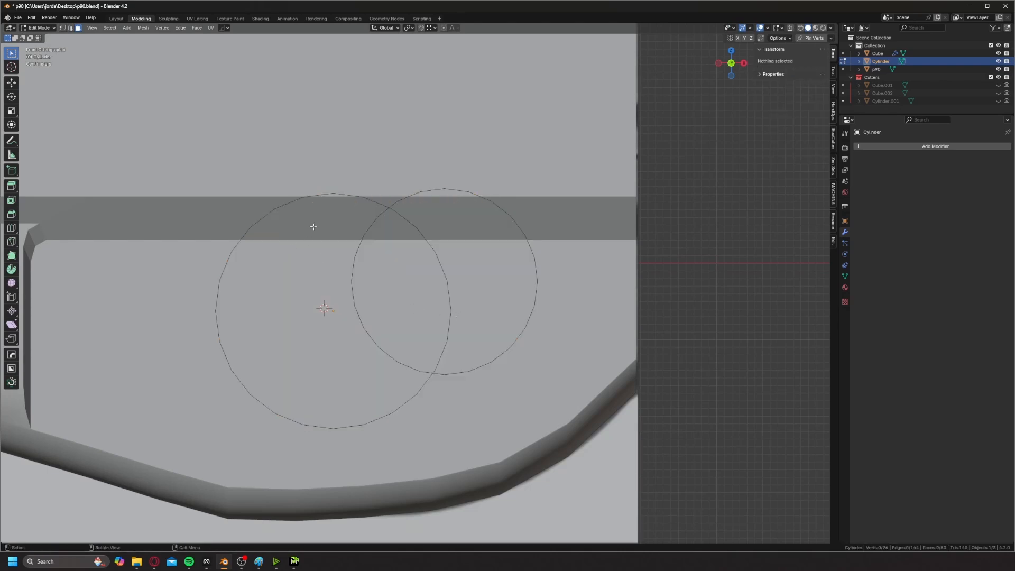
drag(484, 356, 484, 355)
key(alt+z)
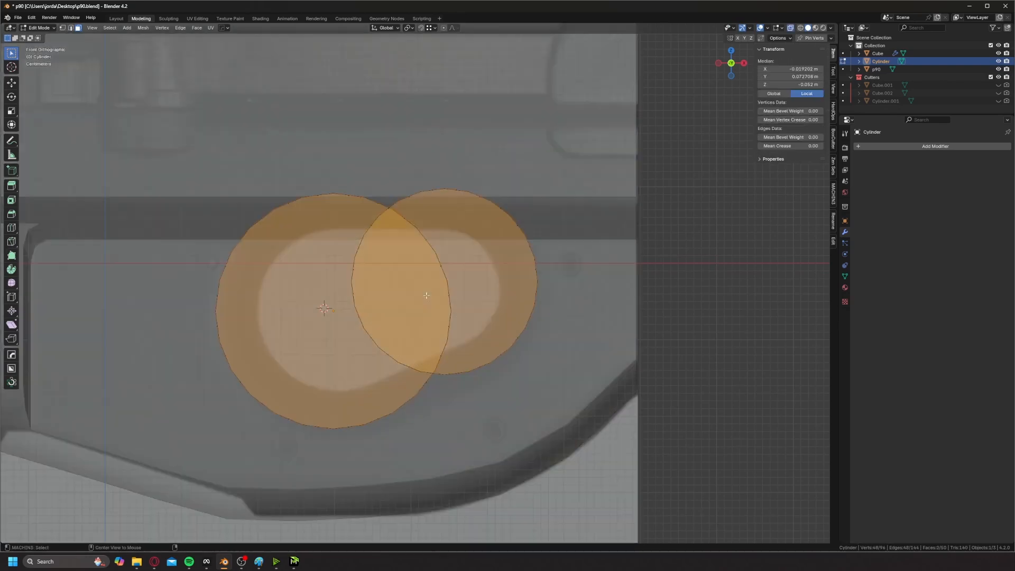
drag(386, 276, 450, 364)
key(x)
click(477, 338)
- Delete the overlapping inner side faces and the surplus lower ones, leaving a gap along the thumbhole's slanted lower edge
key(x)
click(389, 338)
drag(383, 327, 447, 387)
key(x)
click(446, 386)
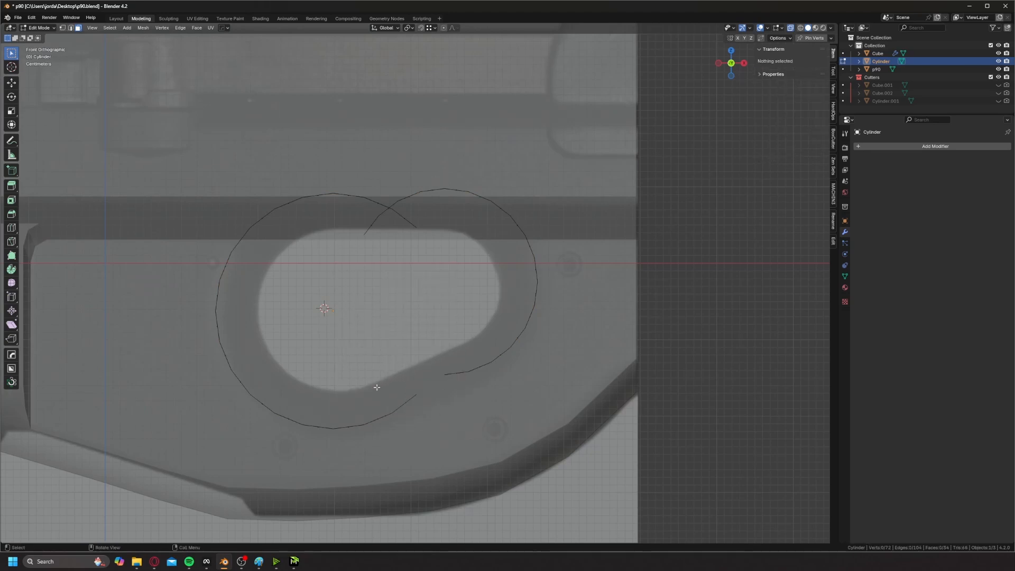
drag(377, 387, 484, 395)
key(x)
click(430, 406)
key(x)
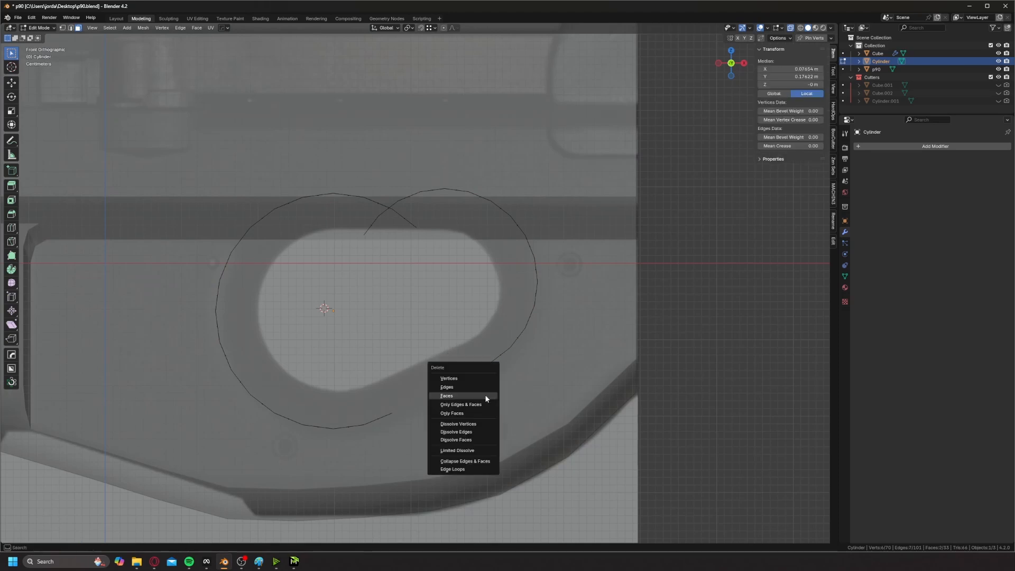
click(443, 390)
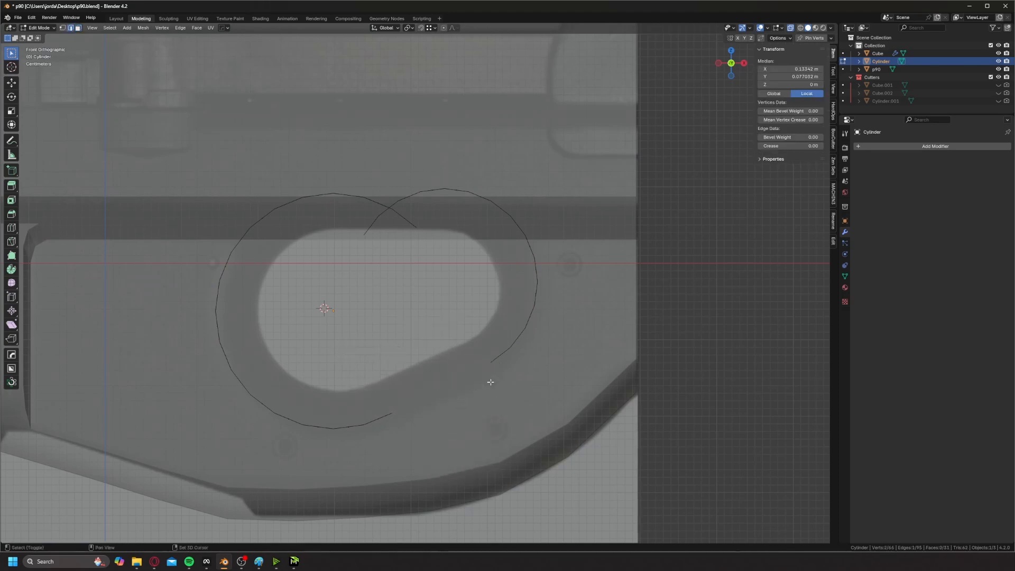
- Bridge the two open end edges across the lower gap to form the thumbhole rim's straight slanted side
key(ctrl+e)
click(481, 347)
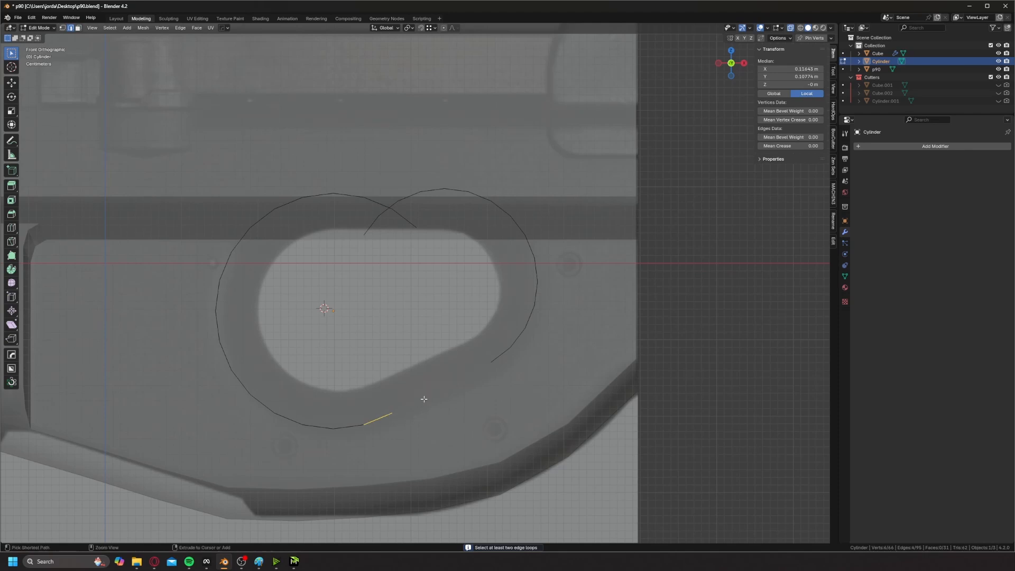
drag(384, 446, 385, 444)
key(ctrl+e)
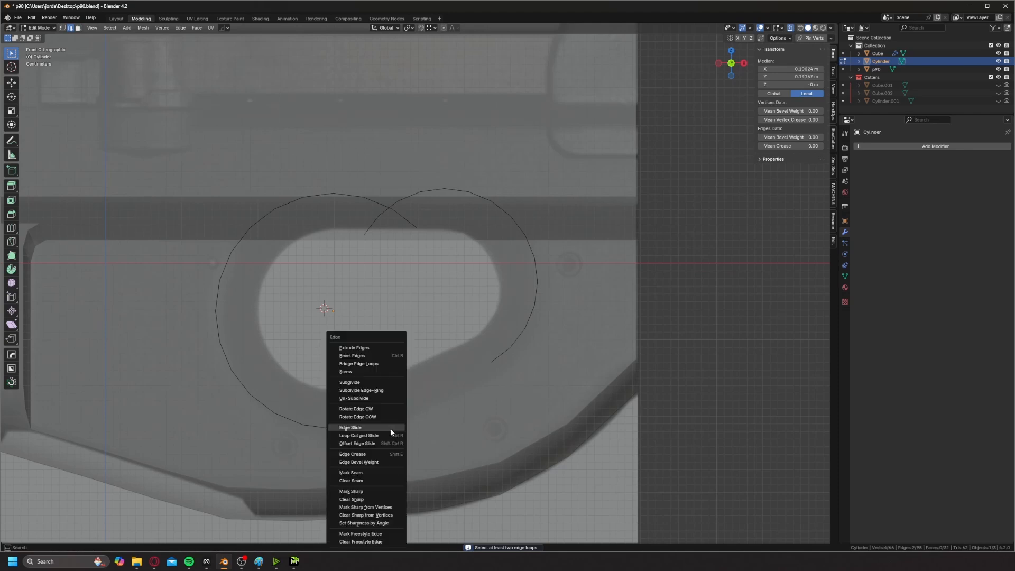
click(378, 364)
- Delete the side faces that cross where the two arcs meet along the thumbhole's upper edge
key(3)
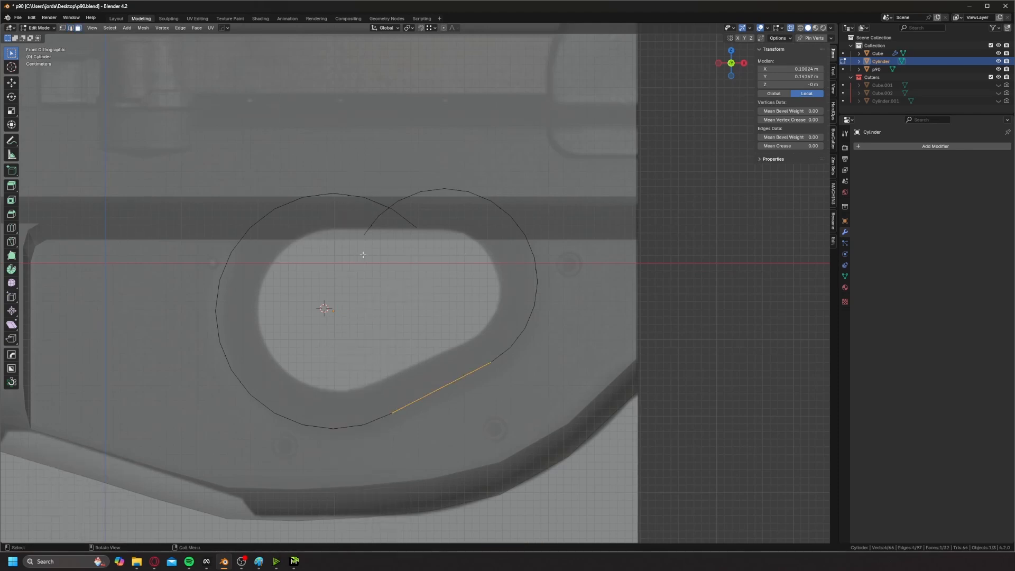
drag(431, 192, 431, 192)
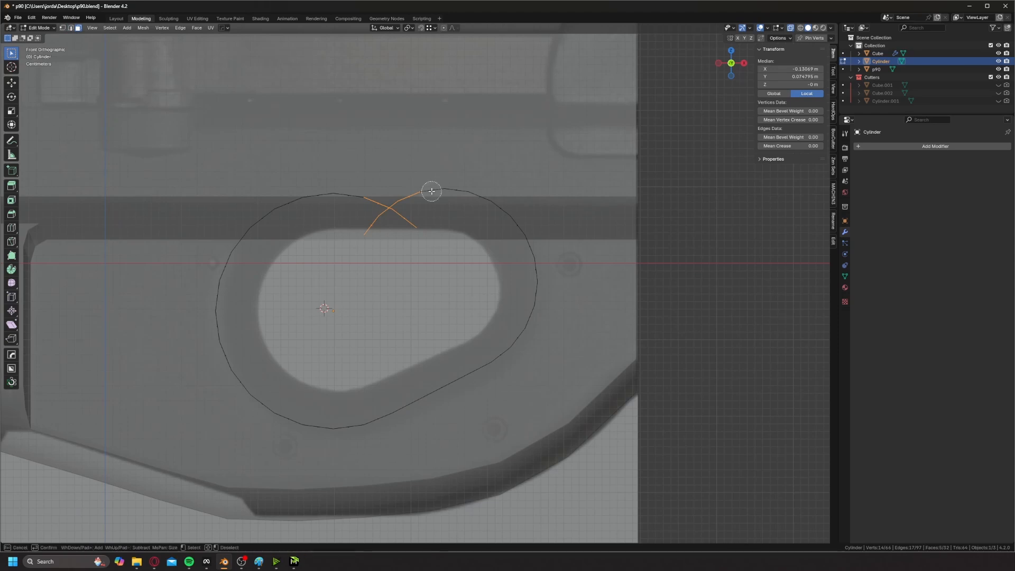
key(x)
click(431, 192)
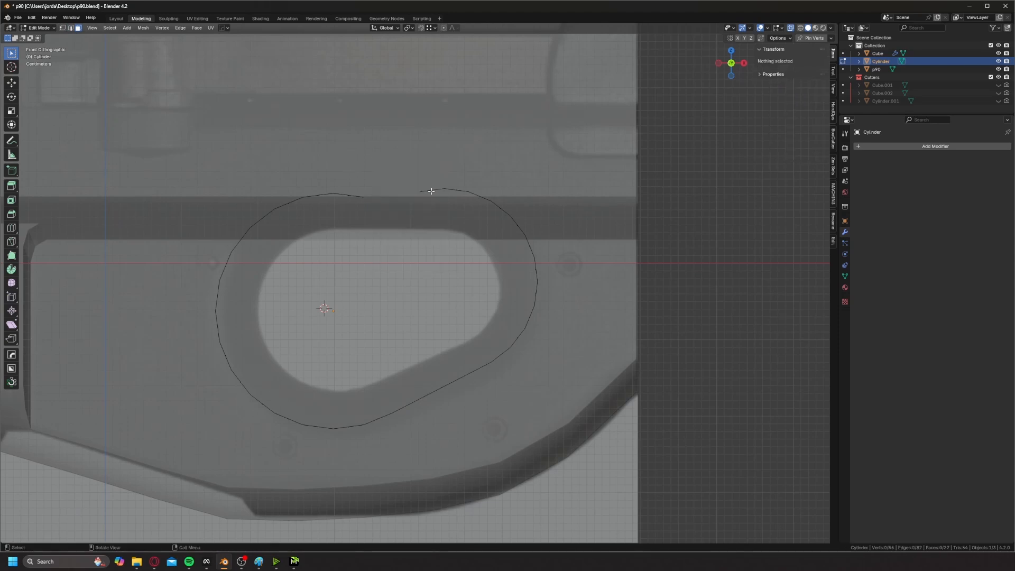
- Delete the two short side faces beside the gap along the thumbhole shape's upper edge
drag(375, 186, 382, 186)
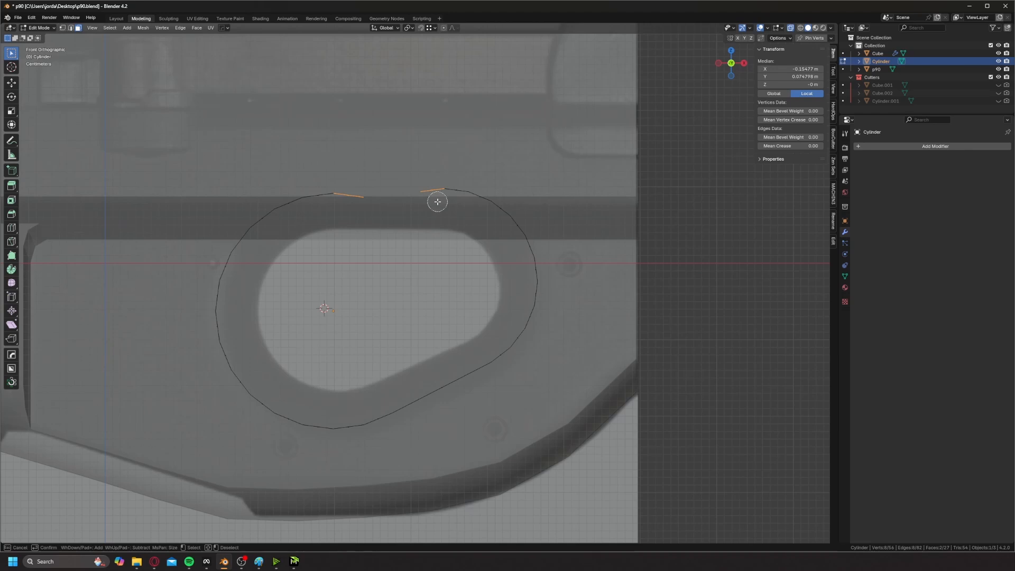
key(Escape)
key(x)
click(437, 201)
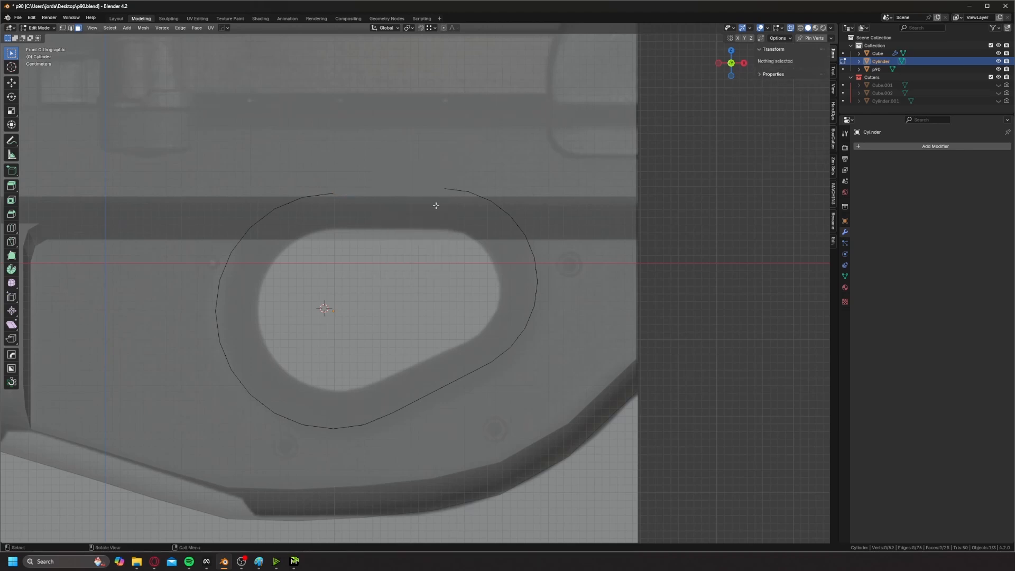
- Bridge the two open end edges across the upper gap to close the thumbhole outline
click(330, 183)
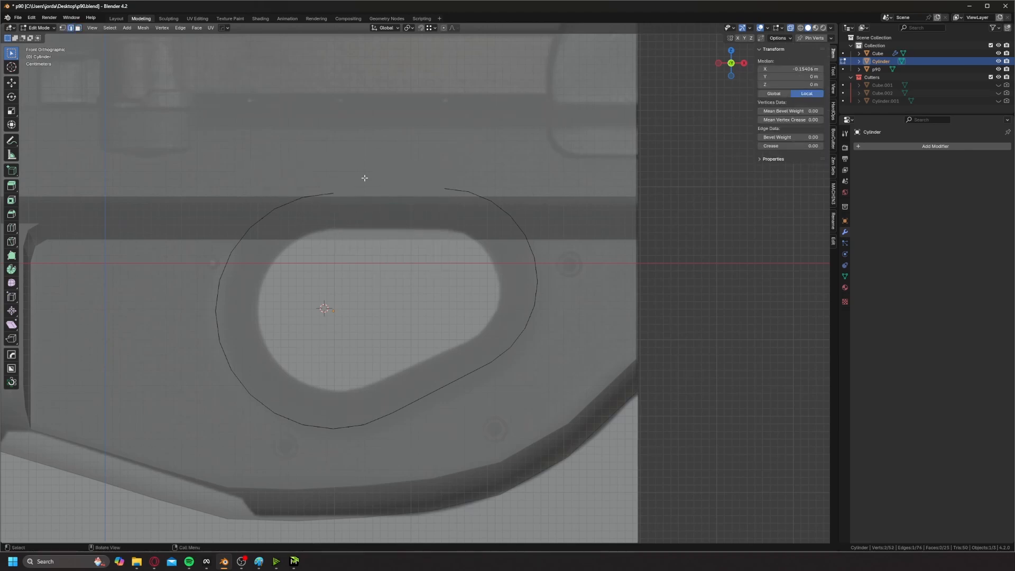
key(ctrl+e)
click(449, 206)
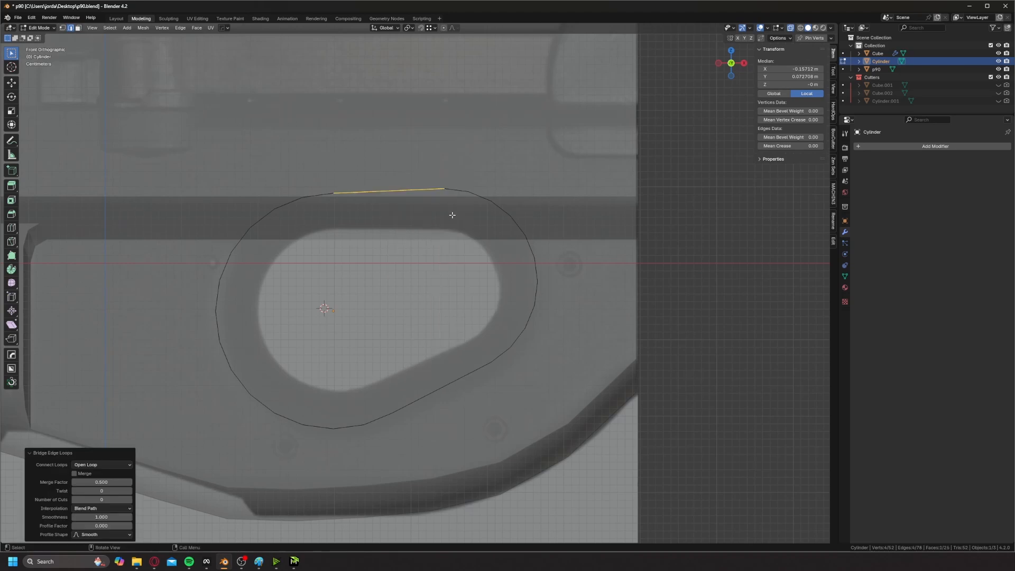
scroll(420, 216, down, 3)
scroll(415, 233, up, 3)
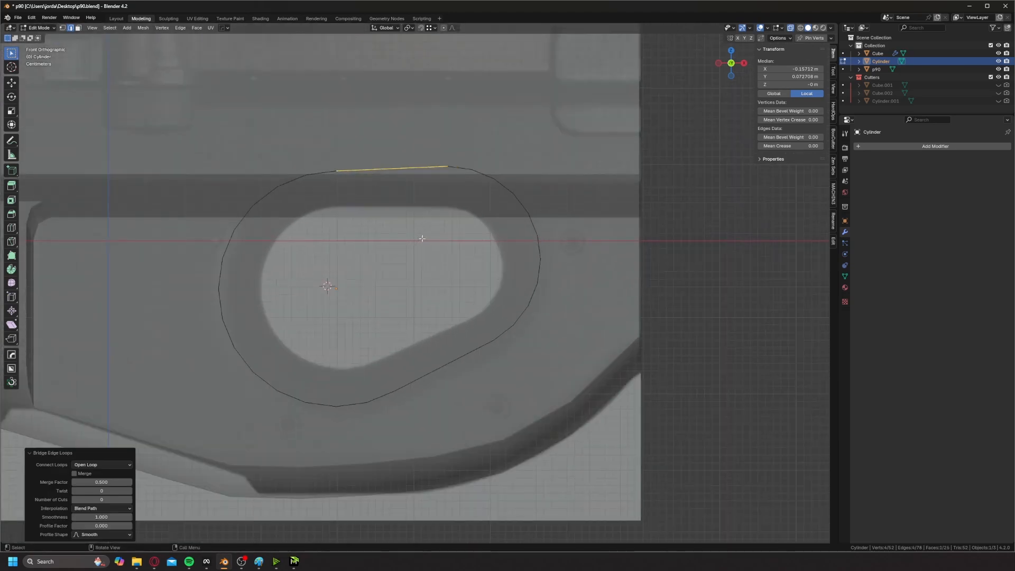
middle_drag(417, 257, 530, 201)
- Select the thumbhole shape's front edge loop and fill the opening with a face
click(725, 69)
key(alt+z)
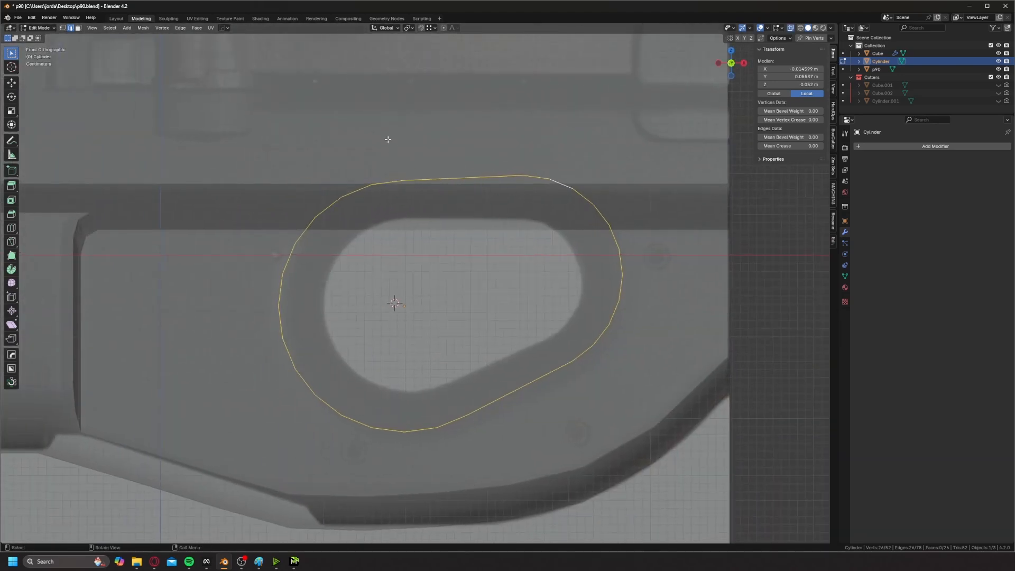
middle_drag(445, 186, 391, 196)
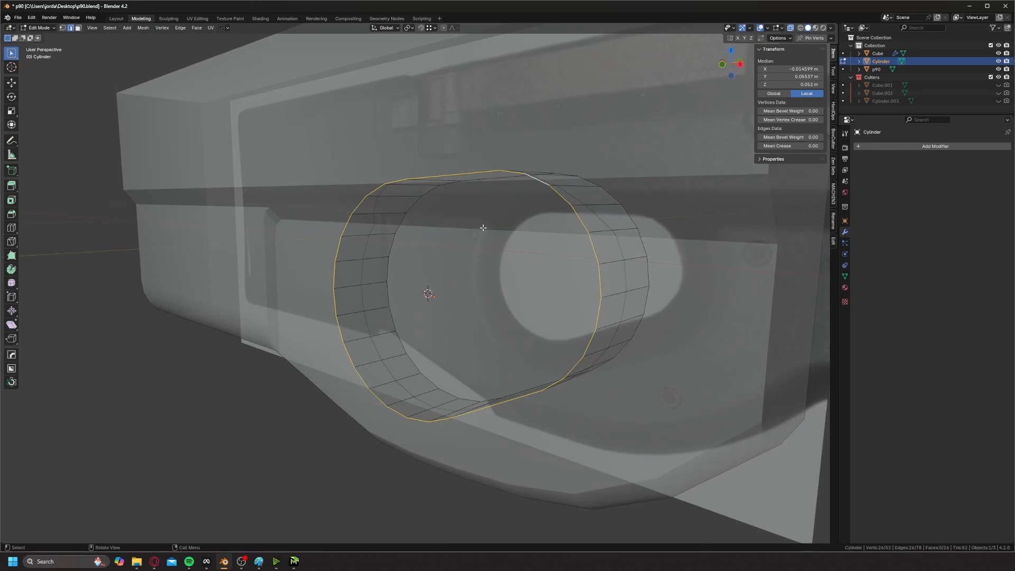
middle_drag(483, 227, 518, 265)
- Move the thumbhole shape's rear edge loop along the Y axis and fill it with a face
key(g)
key(y)
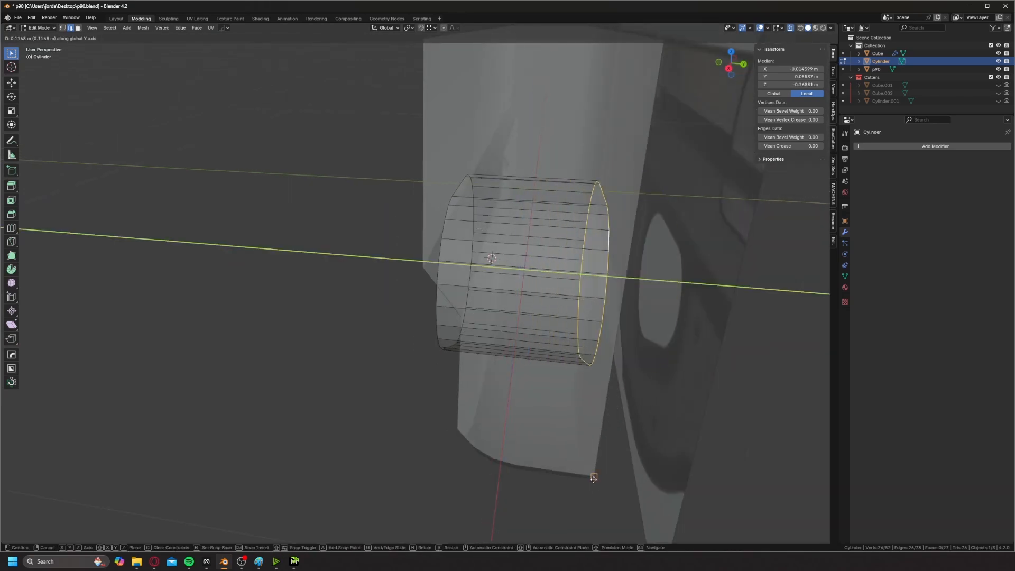
click(582, 399)
middle_drag(582, 399, 519, 382)
key(f)
middle_drag(470, 332, 434, 314)
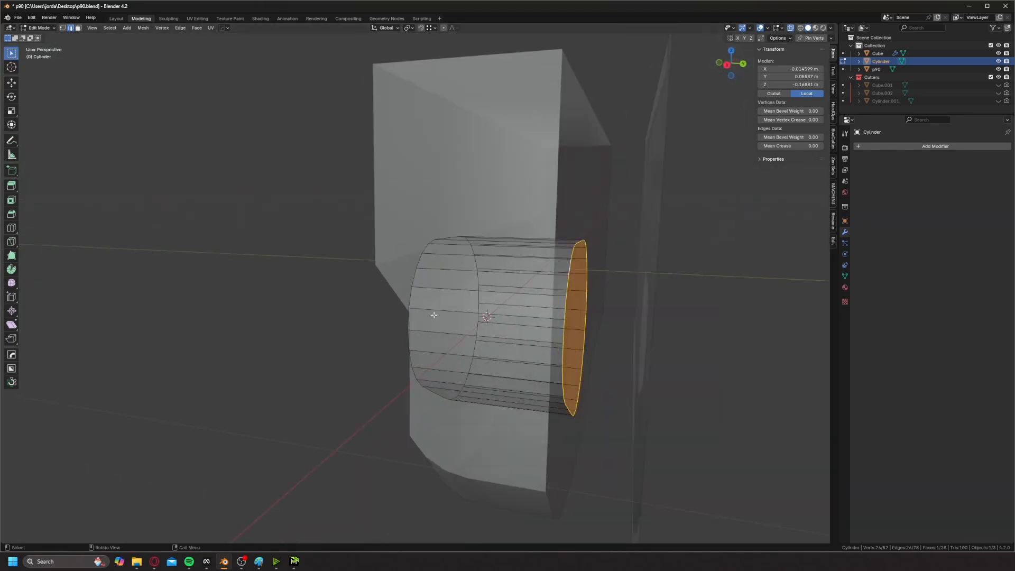
- Move the thumbhole shape's rear cap back along Y toward its front to shorten the shape
key(g)
key(y)
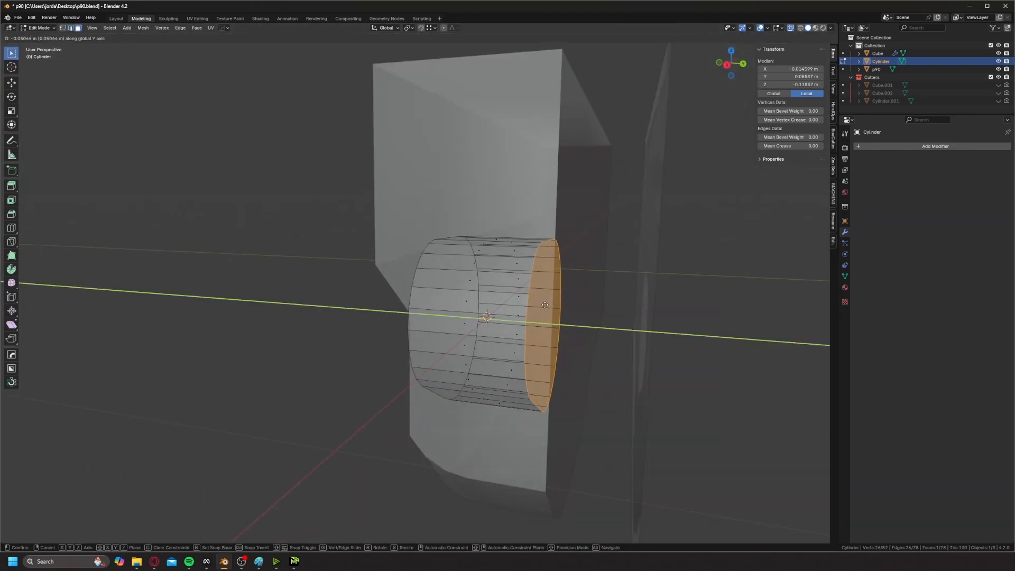
click(570, 299)
middle_drag(511, 273, 497, 303)
- Select the body's faces on the side toward the reference image and move them inward along Y
key(Tab)
click(502, 262)
click(577, 158)
key(Tab)
click(657, 150)
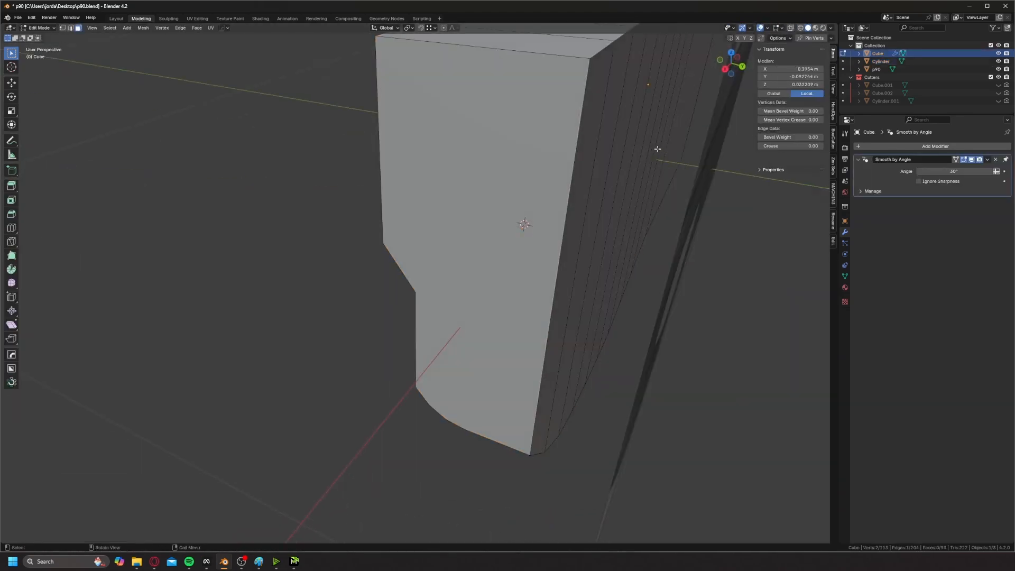
middle_drag(606, 175, 546, 228)
scroll(603, 142, down, 5)
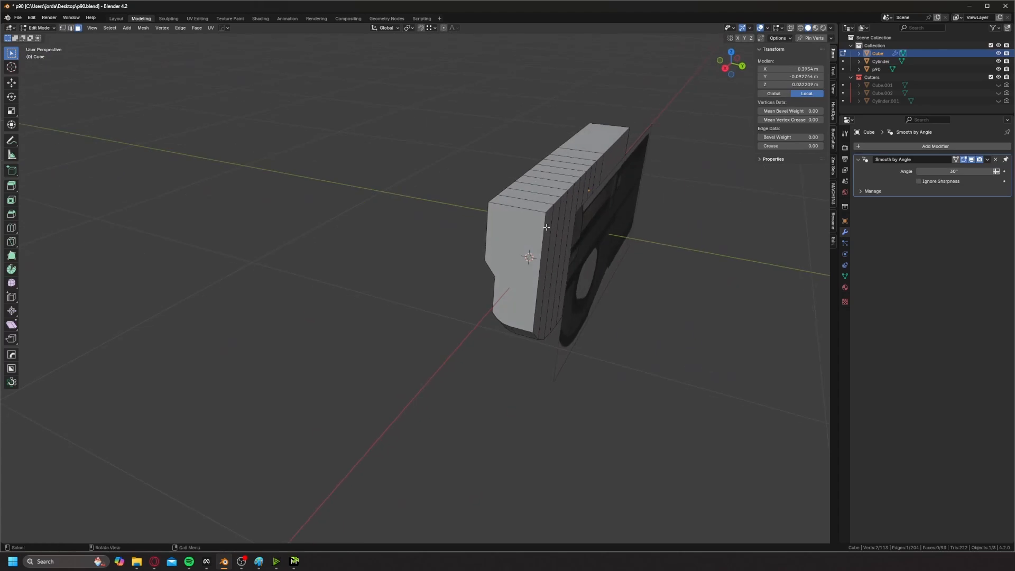
ctrl+click(623, 145)
middle_drag(623, 146, 636, 171)
key(g)
middle_drag(636, 170, 595, 157)
click(596, 195)
- Shift the body's selected rear faces about 0.011 m further in the negative Y direction
scroll(596, 161, up, 4)
key(g)
key(y)
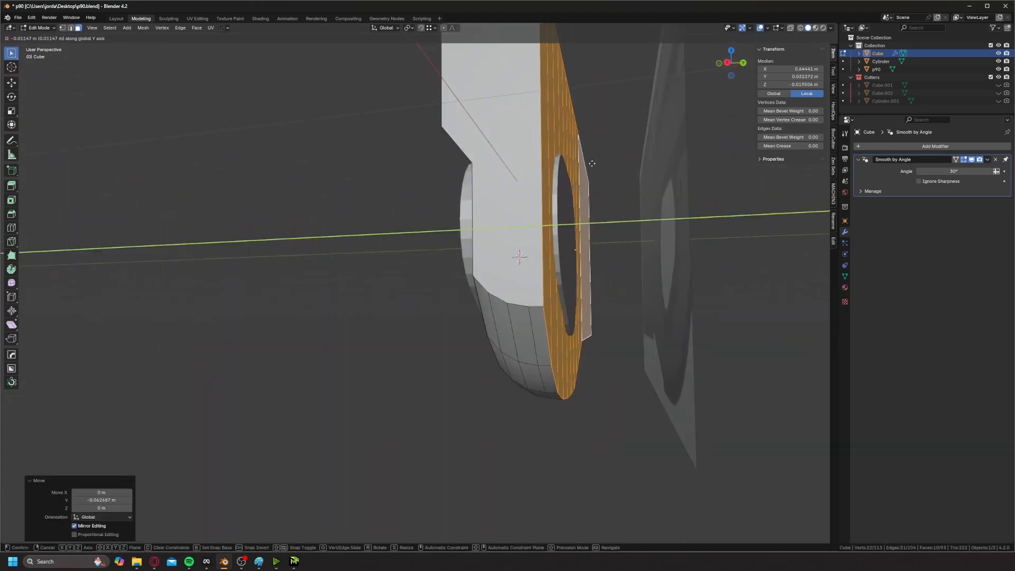
click(593, 162)
- Compare the thumbhole shape with the body and the reference image in see-through front view and from an angle
key(Tab)
middle_drag(560, 115, 550, 245)
scroll(502, 275, up, 2)
click(505, 272)
click(723, 62)
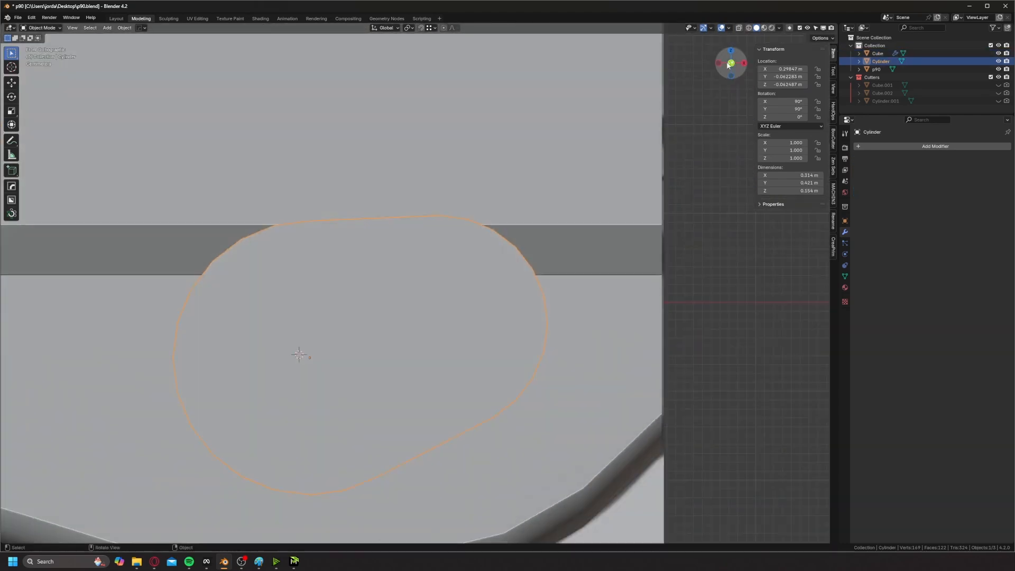
key(alt+z)
scroll(366, 272, down, 2)
mouse_move(354, 256)
middle_down()
mouse_move(466, 270)
mouse_move(449, 259)
middle_up()
key(alt+z)
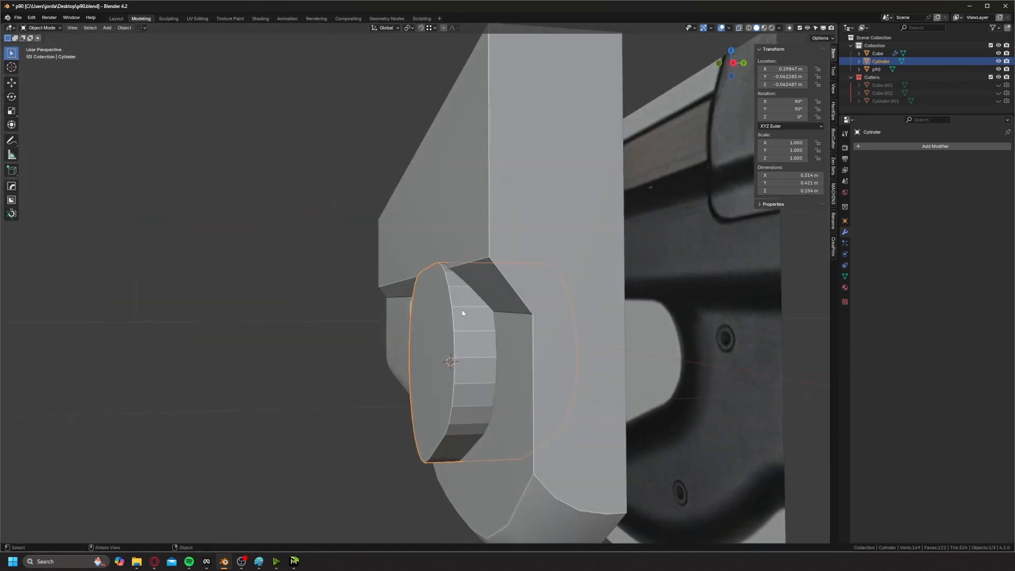
- Examine the body's side faces and how the thumbhole shape protrudes through its sloped ridge
middle_drag(493, 359, 509, 310)
scroll(486, 329, down, 3)
click(513, 301)
key(Tab)
click(472, 225)
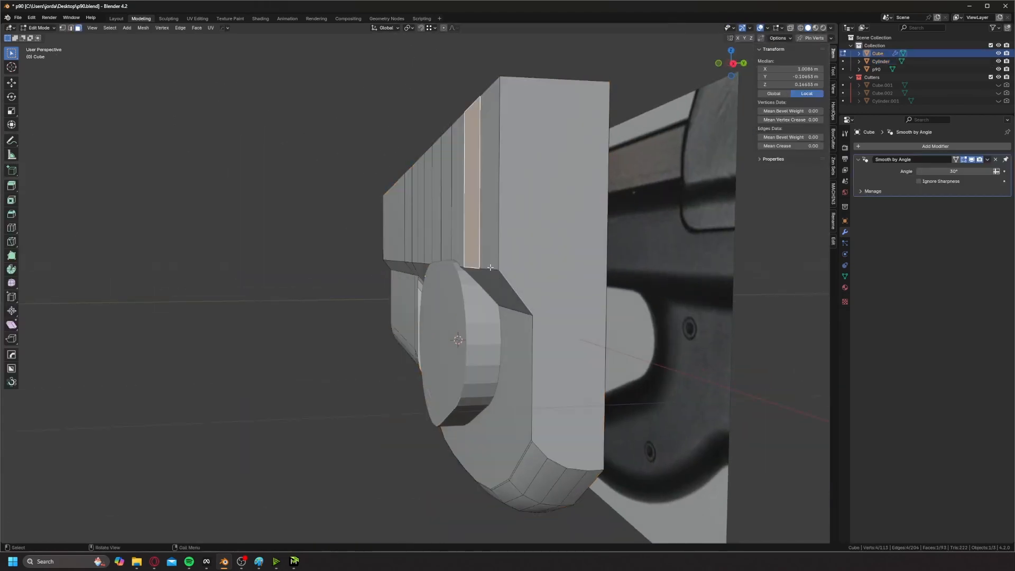
middle_drag(472, 233, 528, 238)
middle_drag(373, 293, 402, 291)
key(Tab)
scroll(399, 292, up, 2)
scroll(394, 288, down, 3)
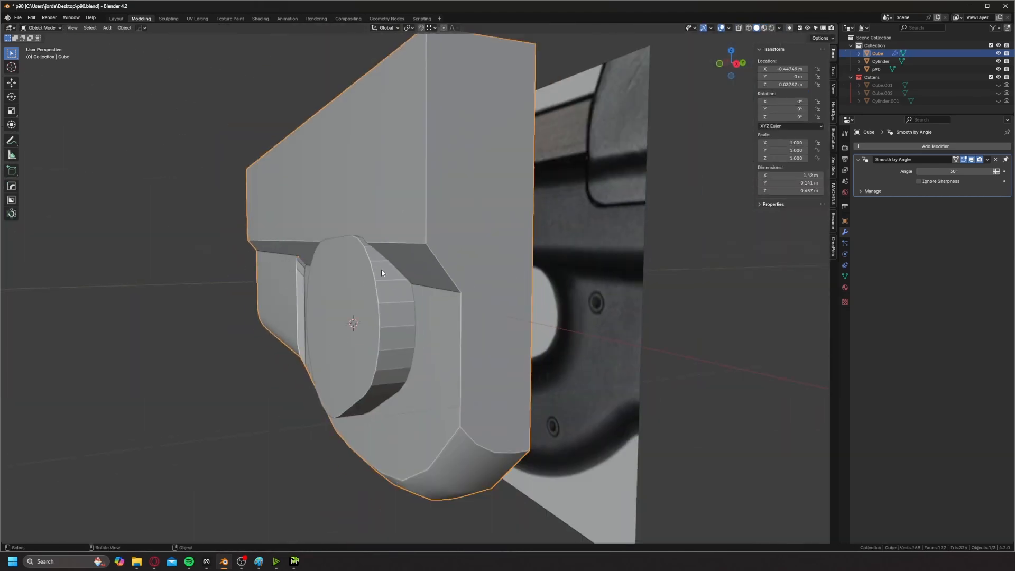
- Dissolve the seven vertical edges dividing the body's upper side face above the thumbhole shape
key(Tab)
middle_drag(382, 243, 468, 236)
click(470, 212)
shift+middle_drag(411, 216, 533, 254)
key(Tab)
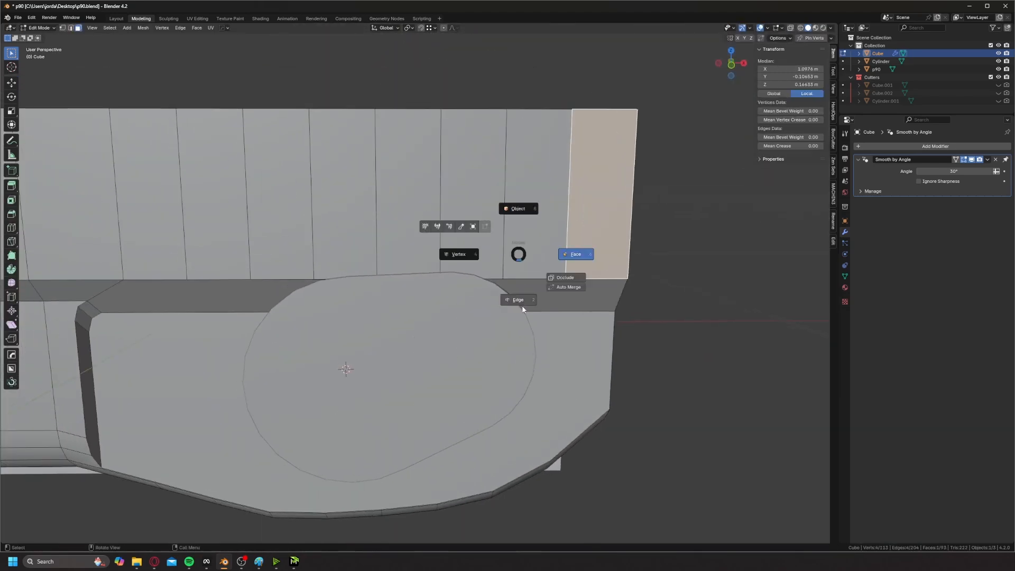
click(522, 309)
click(564, 219)
ctrl+shift+click(506, 213)
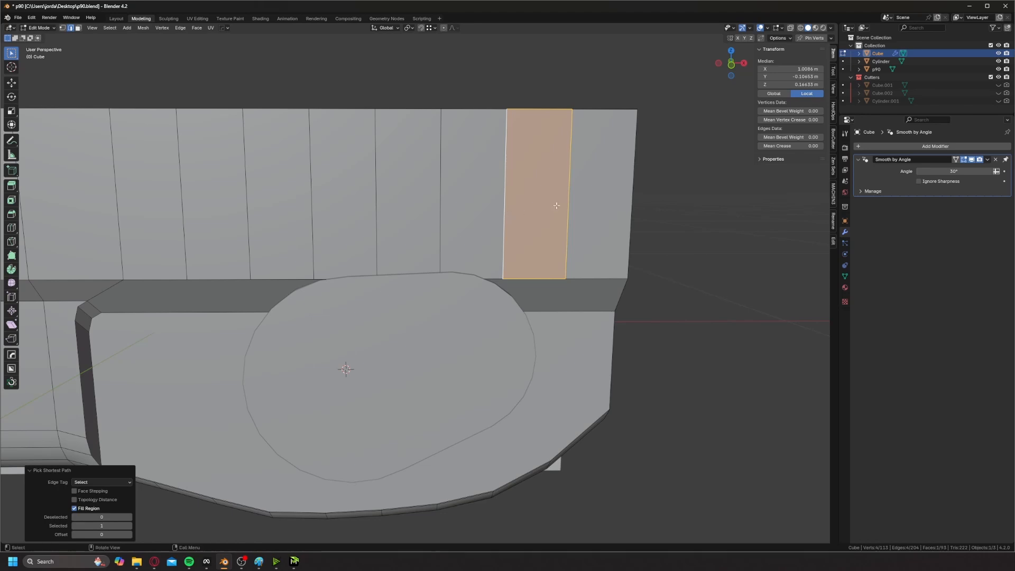
shift+click(504, 205)
shift+click(504, 205)
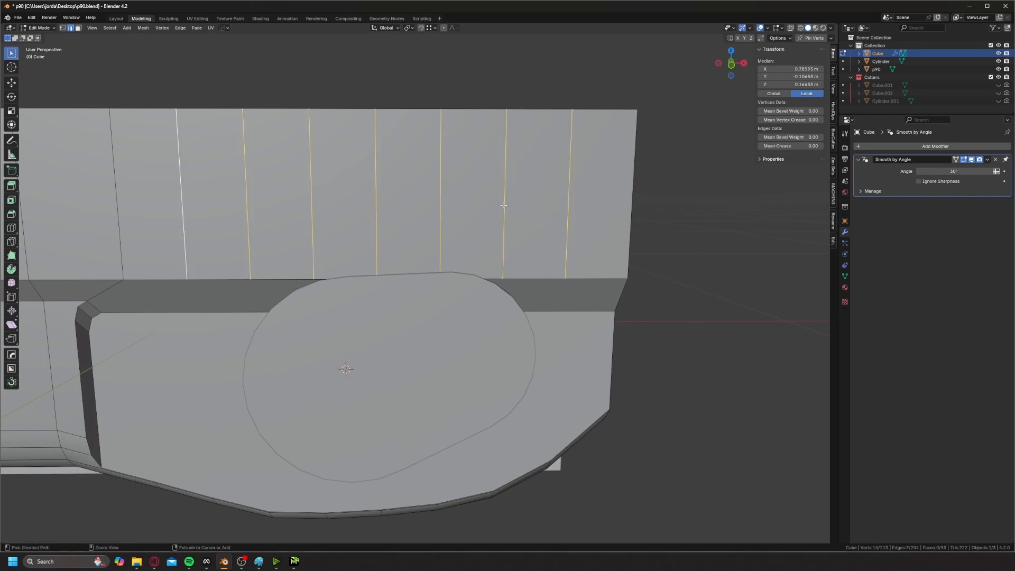
key(ctrl+x)
- Duplicate the body's upper, sloped and lower side faces around the thumbhole shape in place and separate them into their own object
middle_drag(360, 247, 267, 243)
key(Tab)
click(426, 233)
shift+click(458, 339)
shift+click(463, 390)
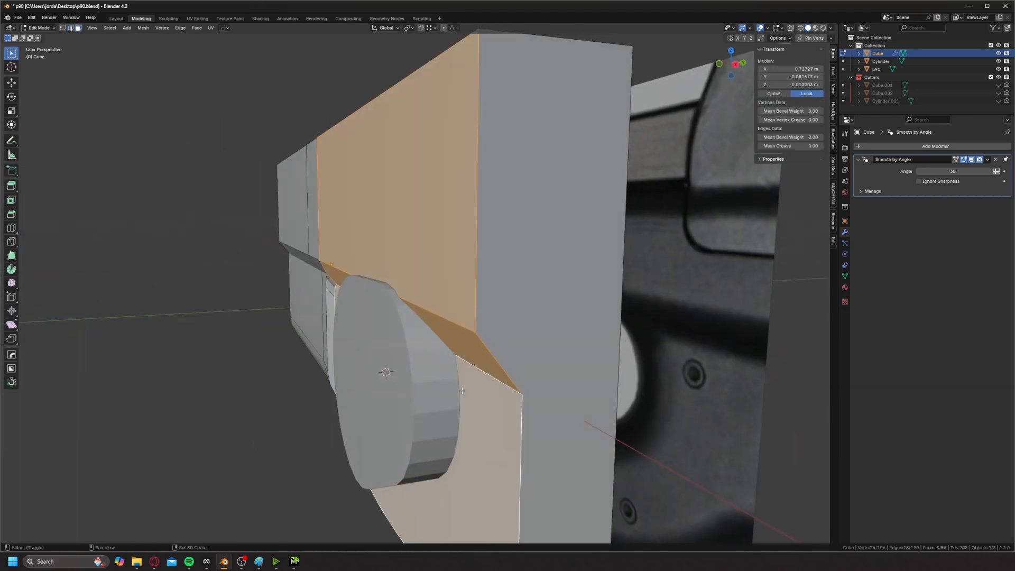
key(shift+d)
right_click(373, 359)
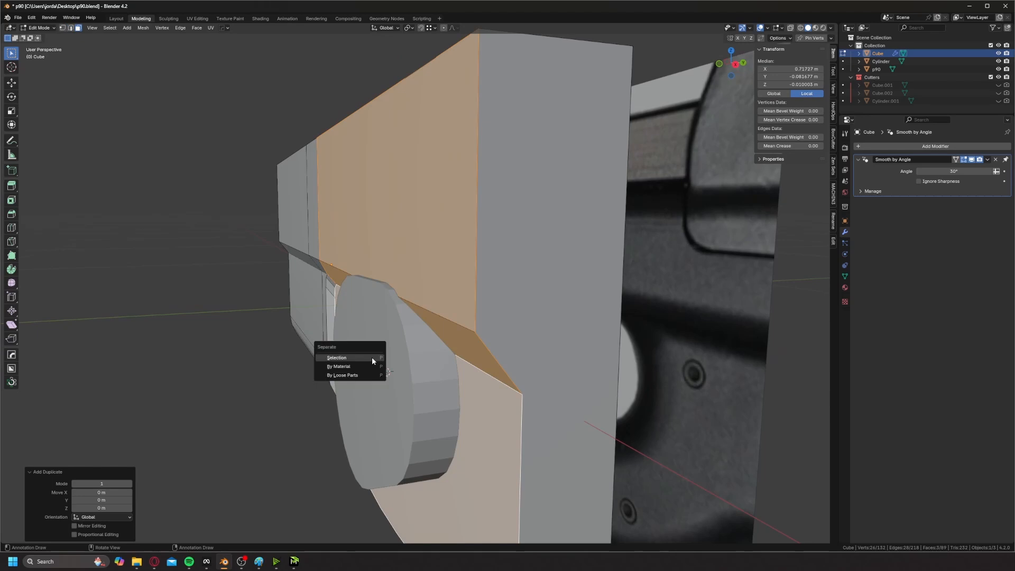
click(371, 359)
- Select the separated face object in object mode and flip the normals of all its faces
middle_drag(378, 338, 429, 318)
key(Tab)
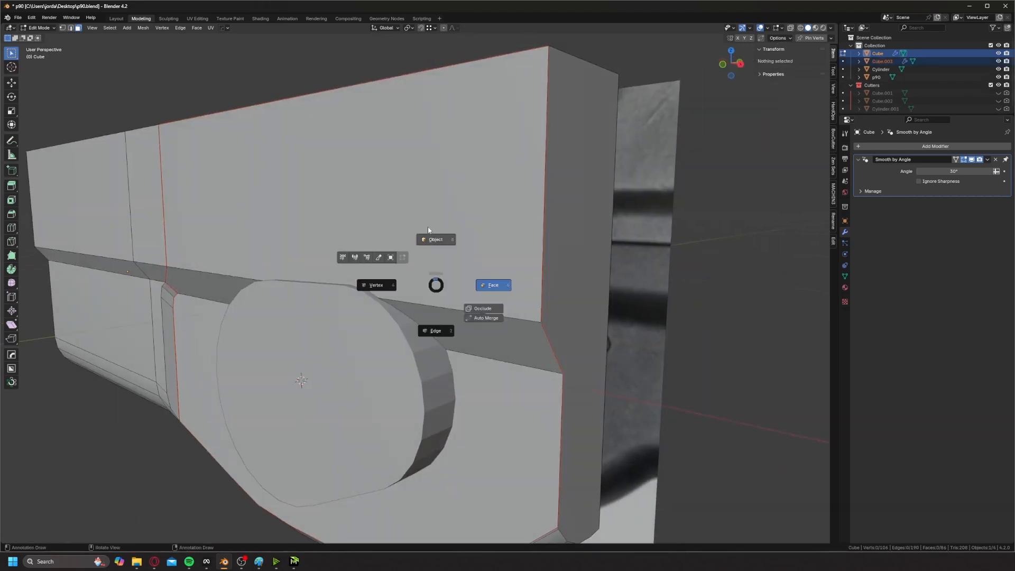
key(Tab)
click(424, 238)
key(Tab)
click(417, 246)
shift+middle_drag(417, 246, 471, 265)
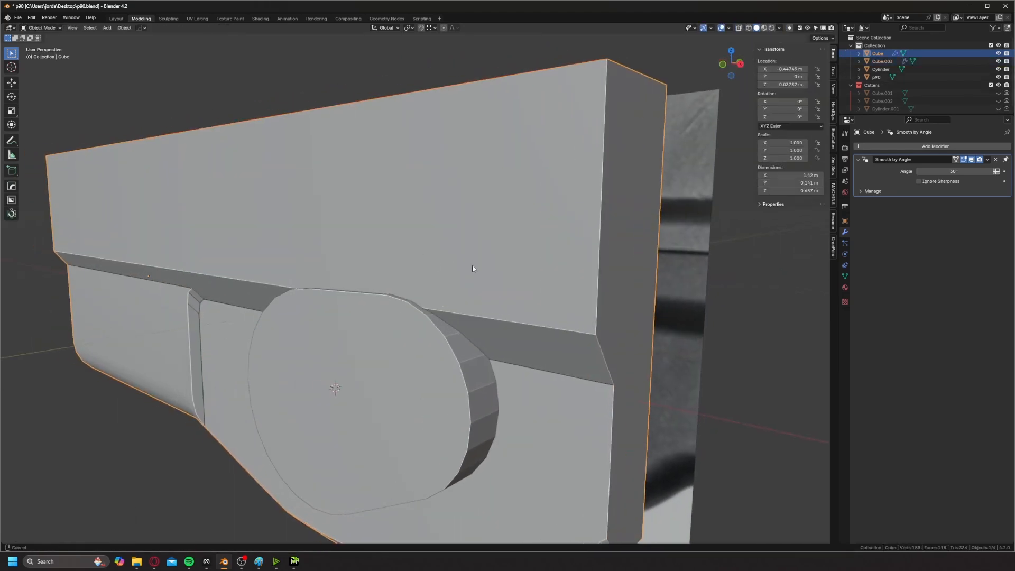
click(473, 266)
middle_drag(516, 312, 481, 315)
key(Tab)
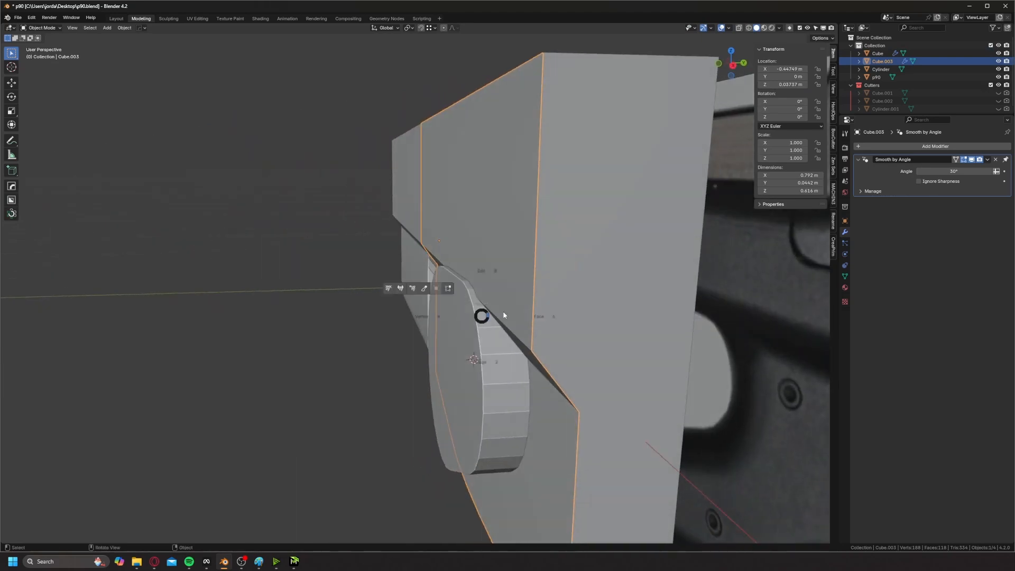
key(a)
key(alt+n)
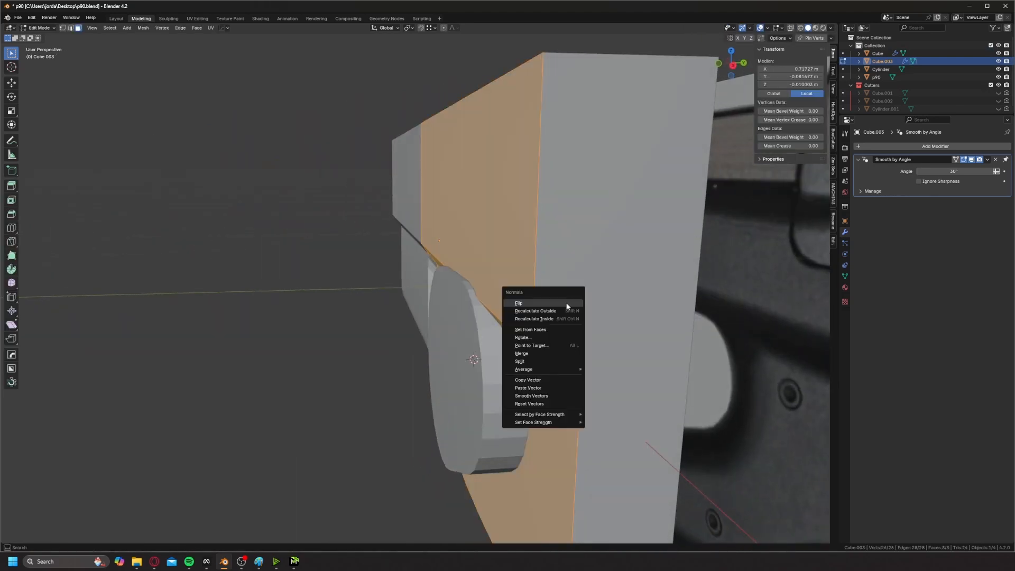
click(536, 303)
- Extrude the separated object's boundary edges outward from the body by about 0.166 m along negative Y
key(2)
click(531, 280)
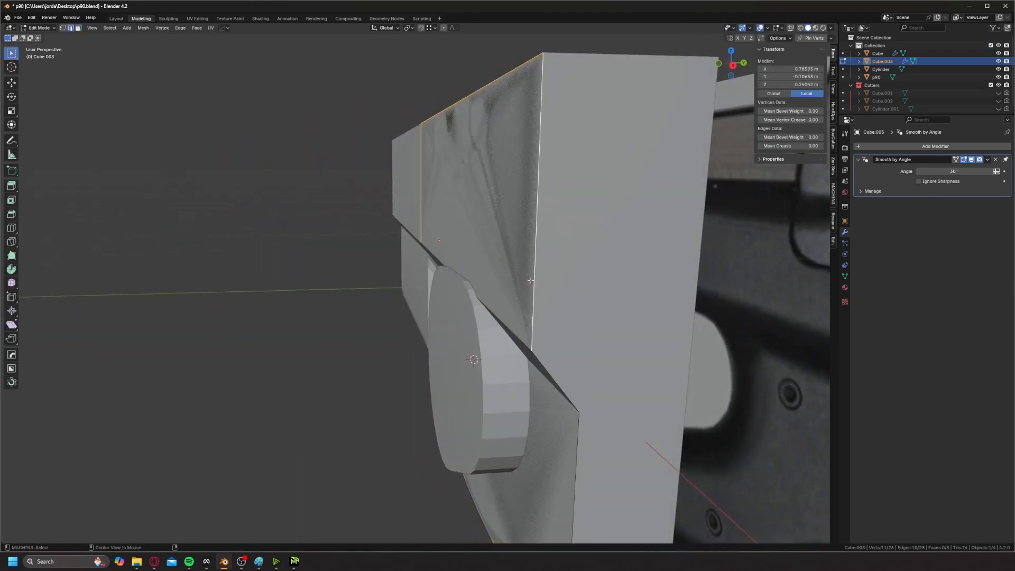
key(e)
key(y)
click(422, 290)
- Flatten the extruded boundary by scaling it to 0 along Y and fill it with a face to close the cutter
key(s)
key(y)
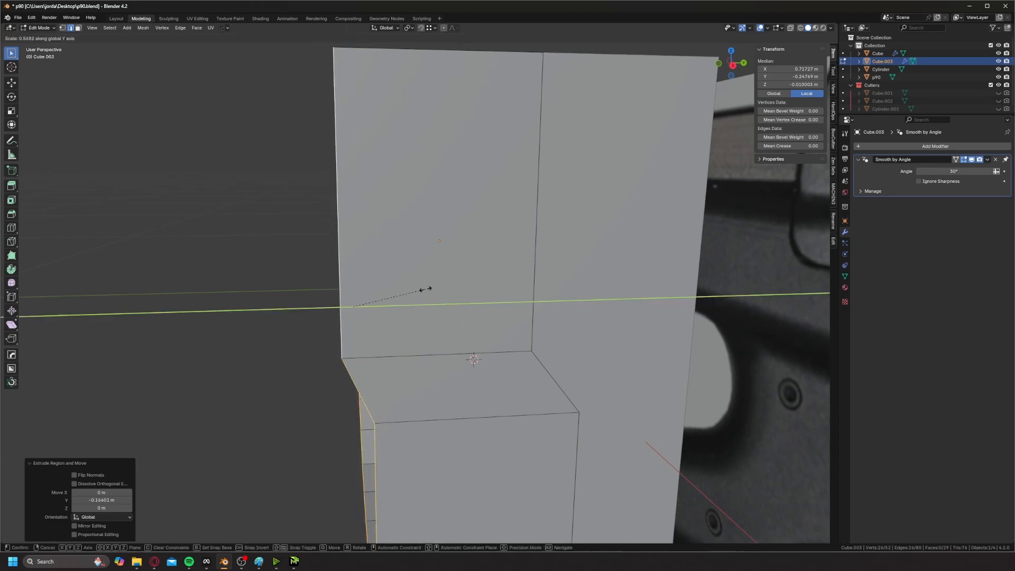
key(0)
key(Return)
key(Tab)
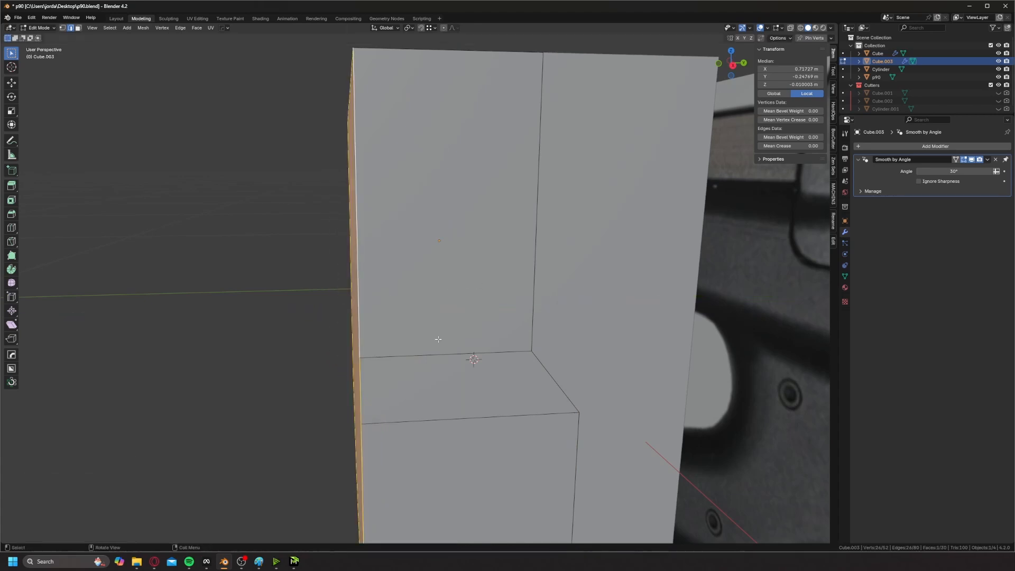
- Subtract the closed cutter from the thumbhole shape with a Boolean difference and hide the cutter
middle_drag(431, 285, 482, 300)
key(alt+z)
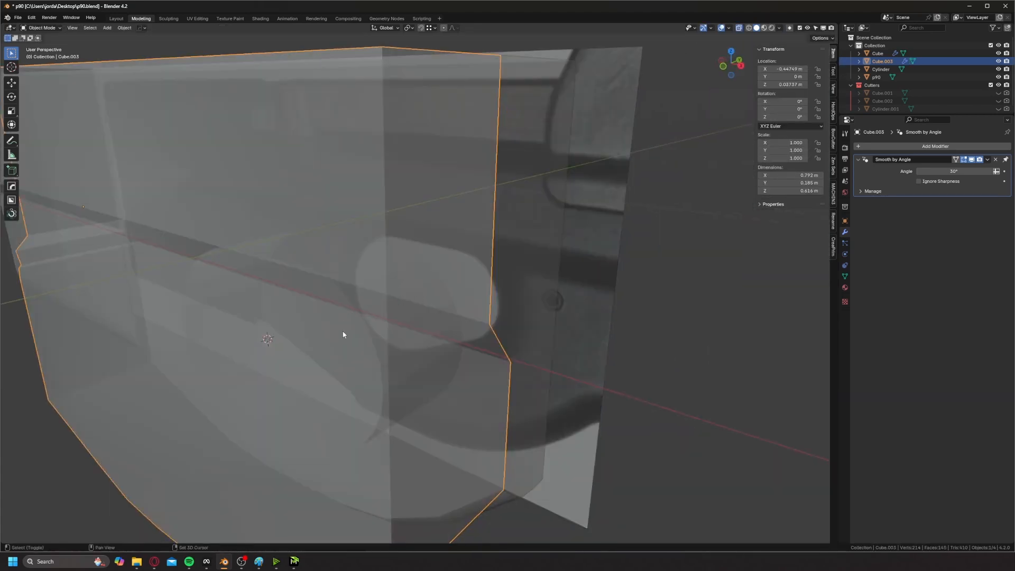
shift+click(344, 332)
middle_drag(412, 323, 356, 317)
scroll(357, 317, down, 1)
key(ctrl+KP_Subtract)
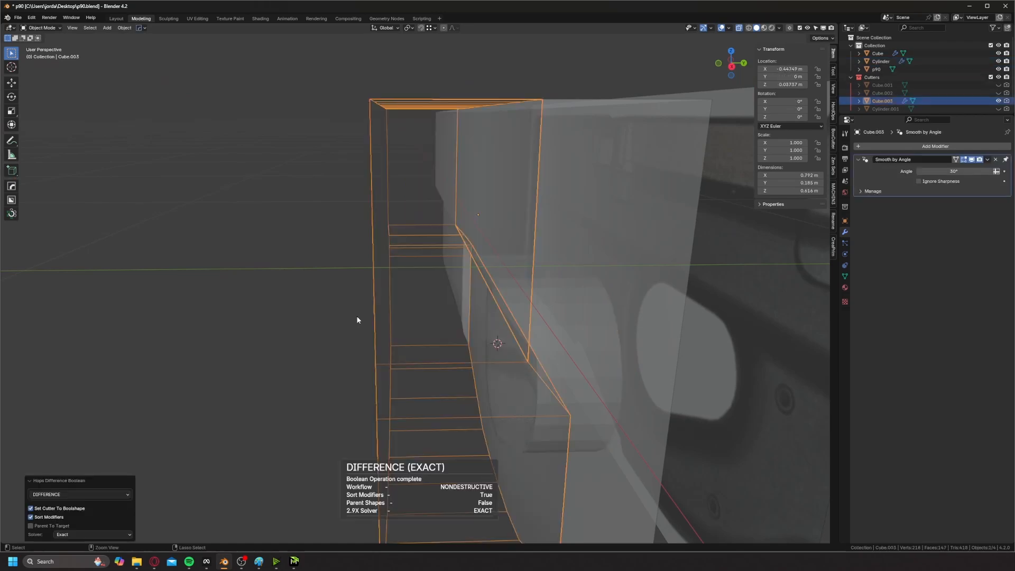
key(h)
- Move the thumbhole shape's front cap face inward by about 0.044 m along Y
middle_drag(417, 329, 506, 258)
key(alt+z)
click(408, 335)
scroll(459, 305, up, 2)
click(465, 298)
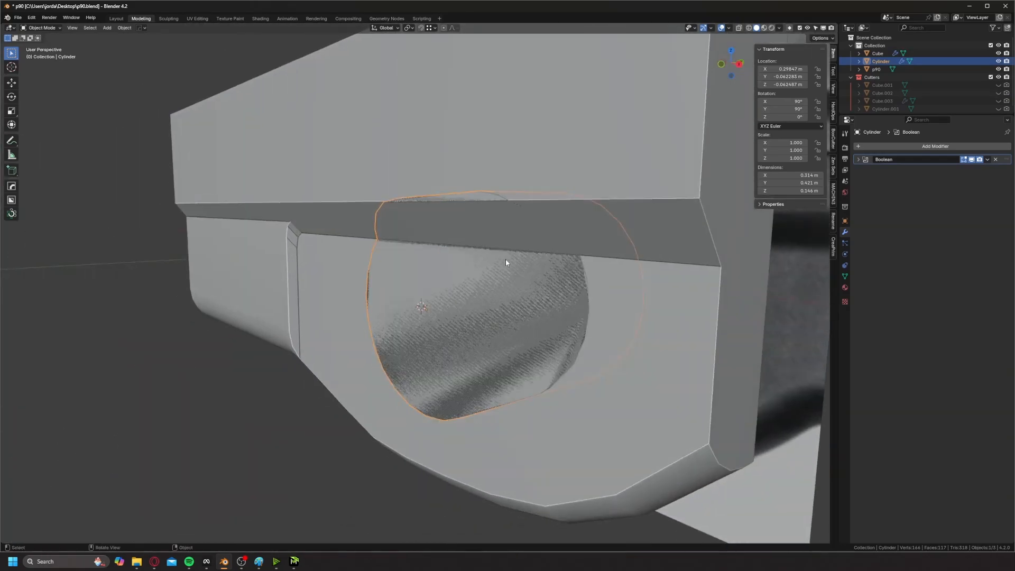
key(Tab)
mouse_move(480, 297)
middle_down()
mouse_move(446, 296)
mouse_move(465, 296)
middle_up()
key(g)
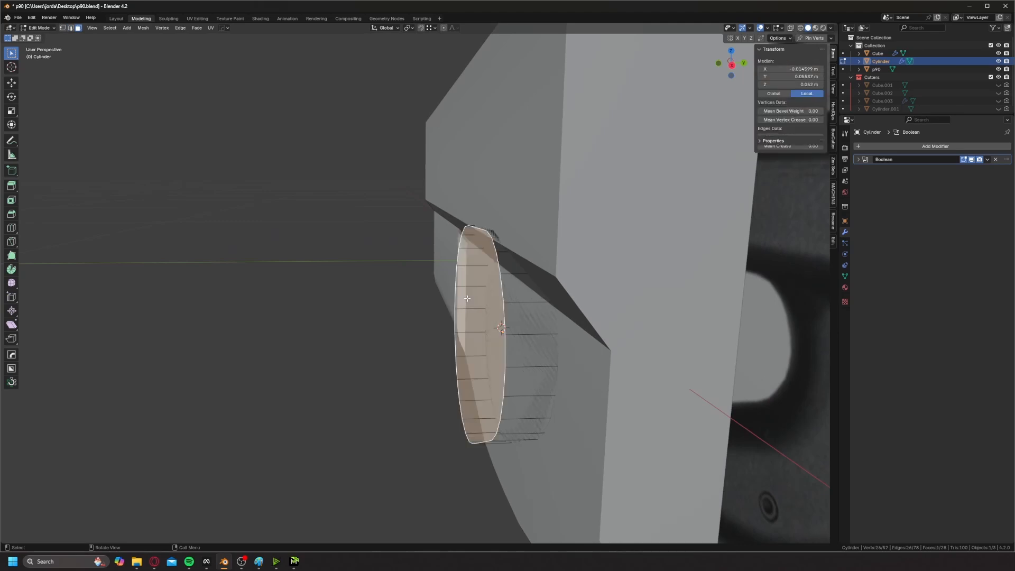
key(y)
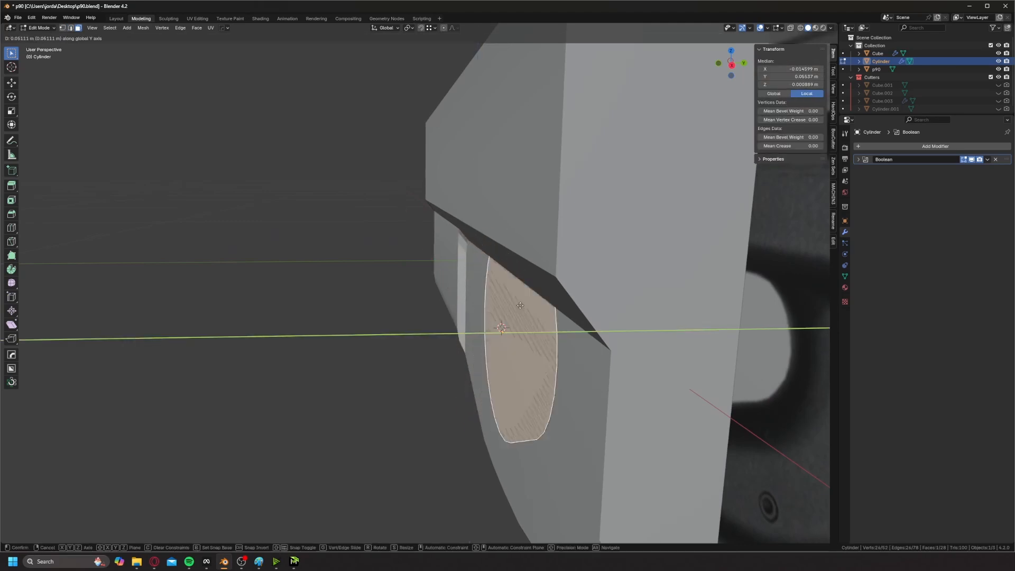
click(519, 304)
- Try insetting the thumbhole shape's front cap face by about 0.043 m, compare it with the reference from the front, and undo the inset
mouse_move(518, 304)
middle_down()
mouse_move(617, 281)
mouse_move(507, 294)
middle_up()
scroll(617, 281, up, 4)
key(i)
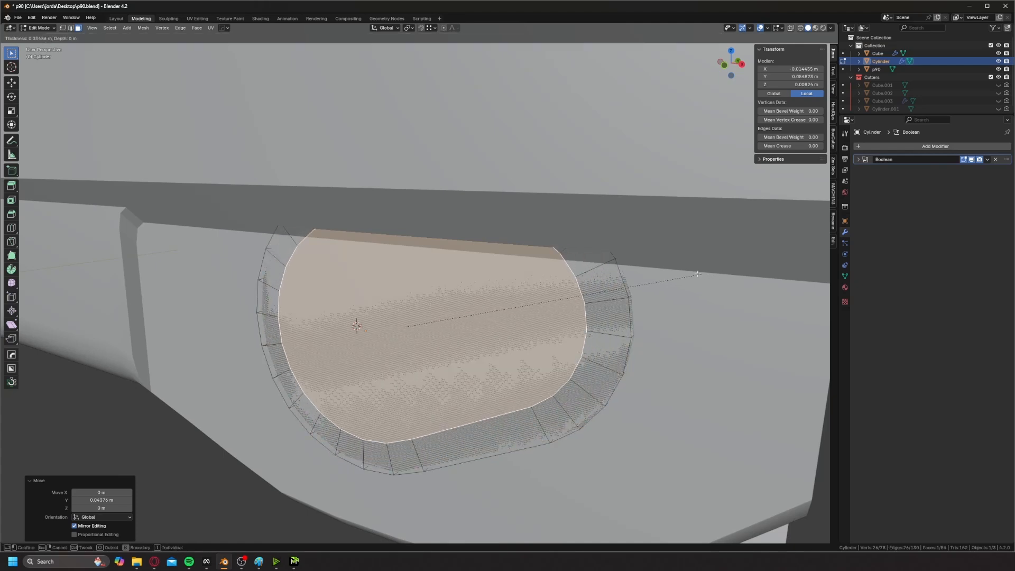
click(743, 73)
click(725, 65)
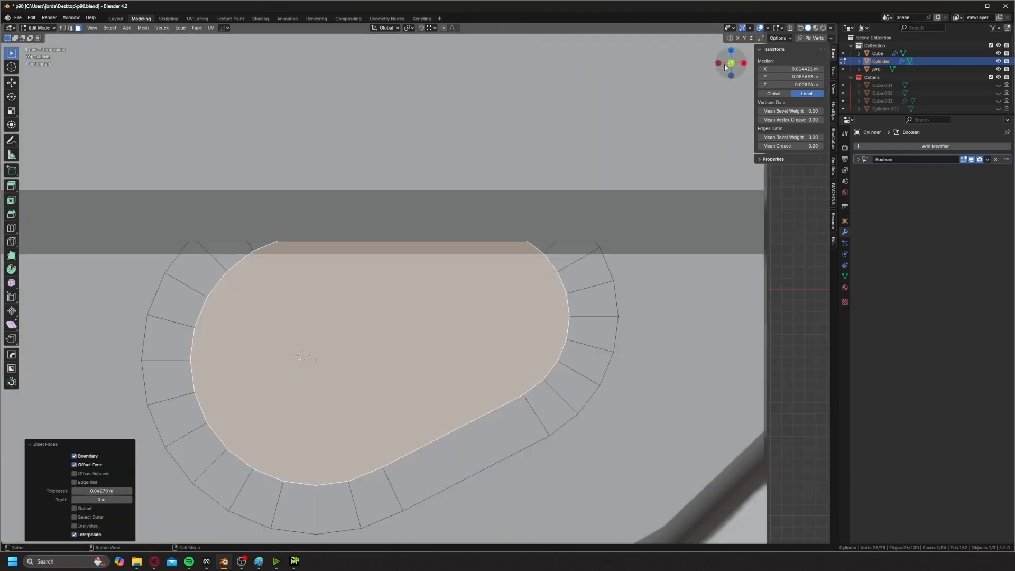
key(alt+z)
key(ctrl+z)
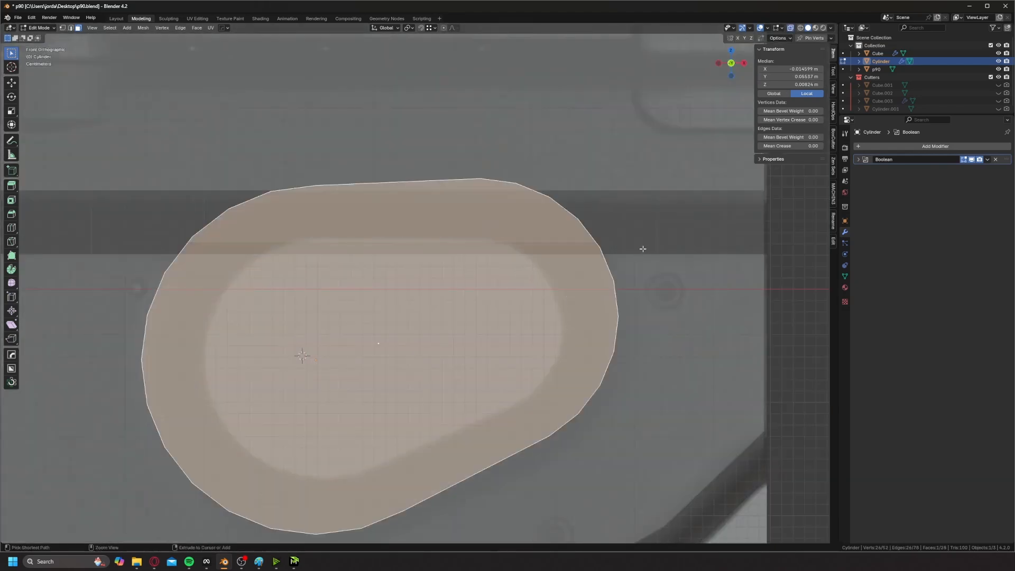
- Try insetting the front cap face by about 0.049 m and shifting the inner face along Y, and undo both changes
key(i)
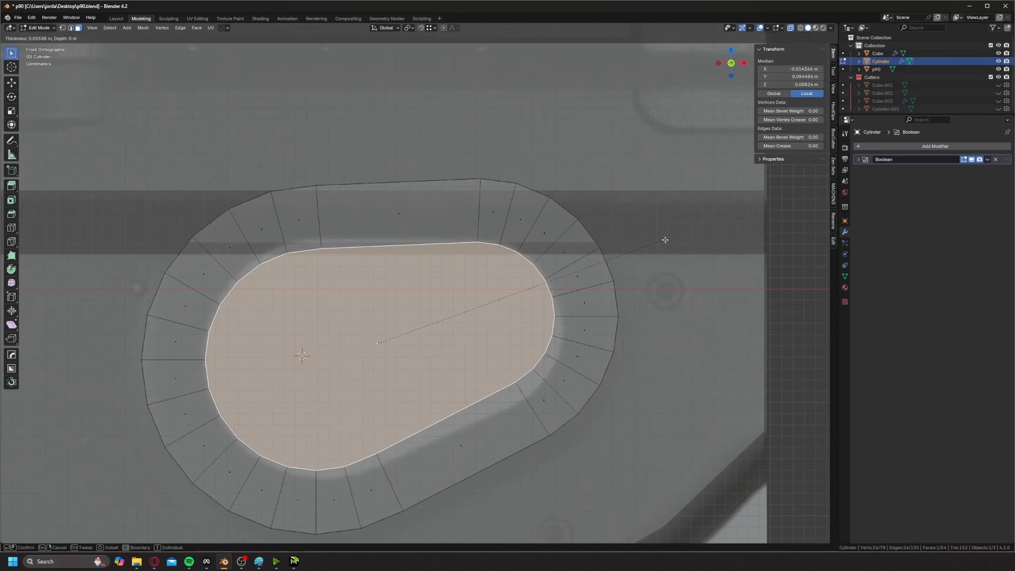
click(669, 236)
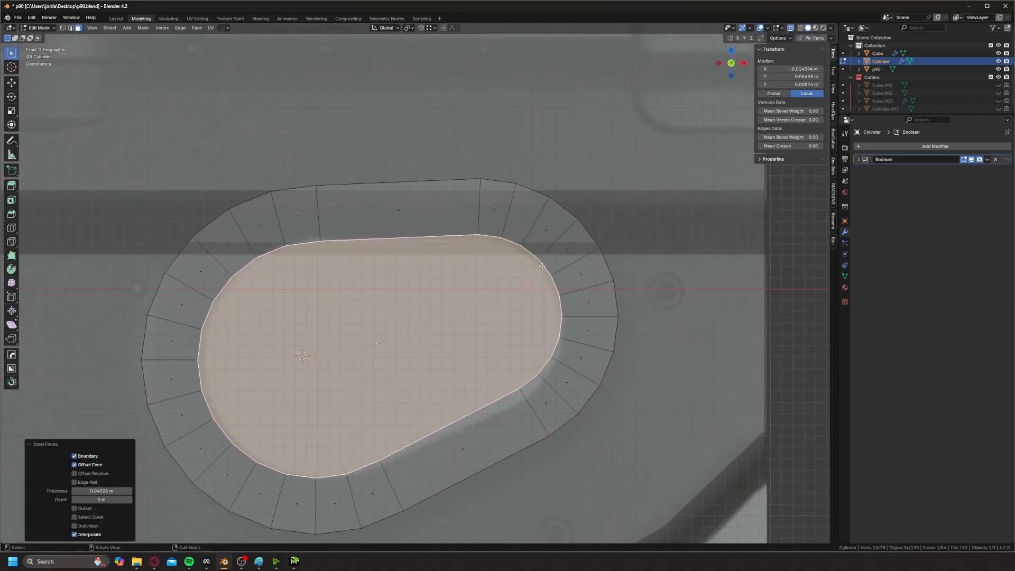
middle_drag(669, 236, 505, 273)
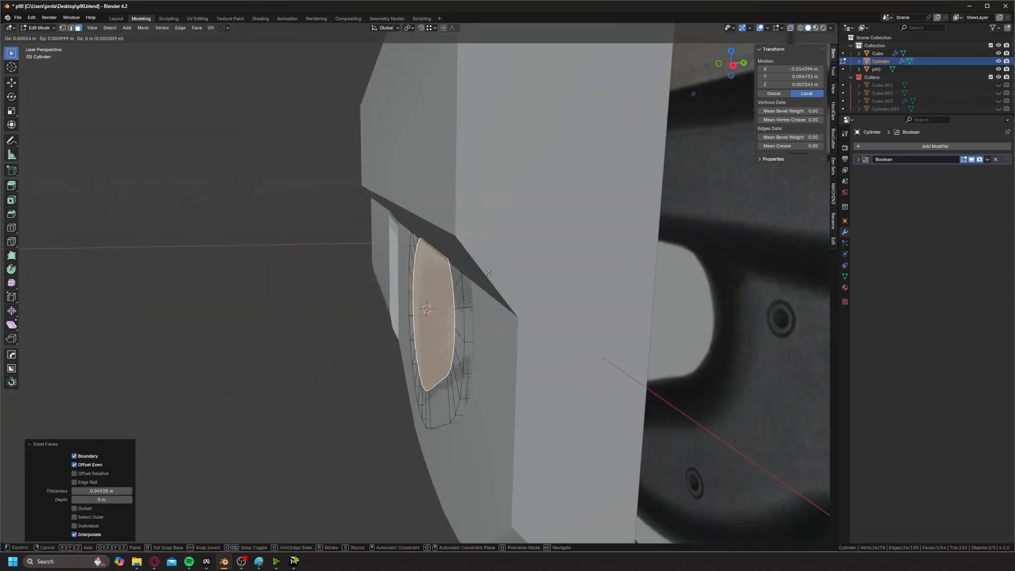
key(g)
key(y)
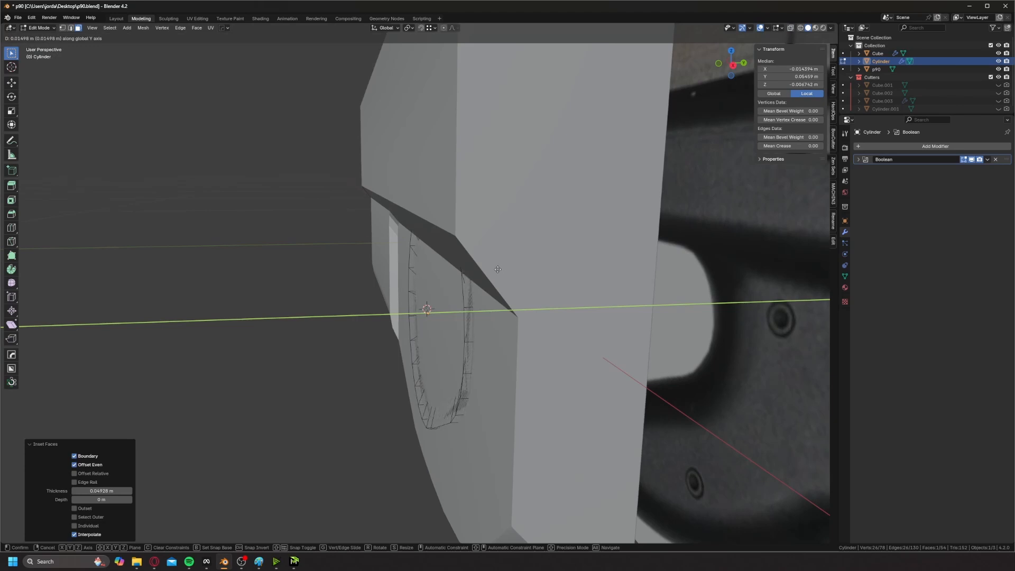
click(504, 268)
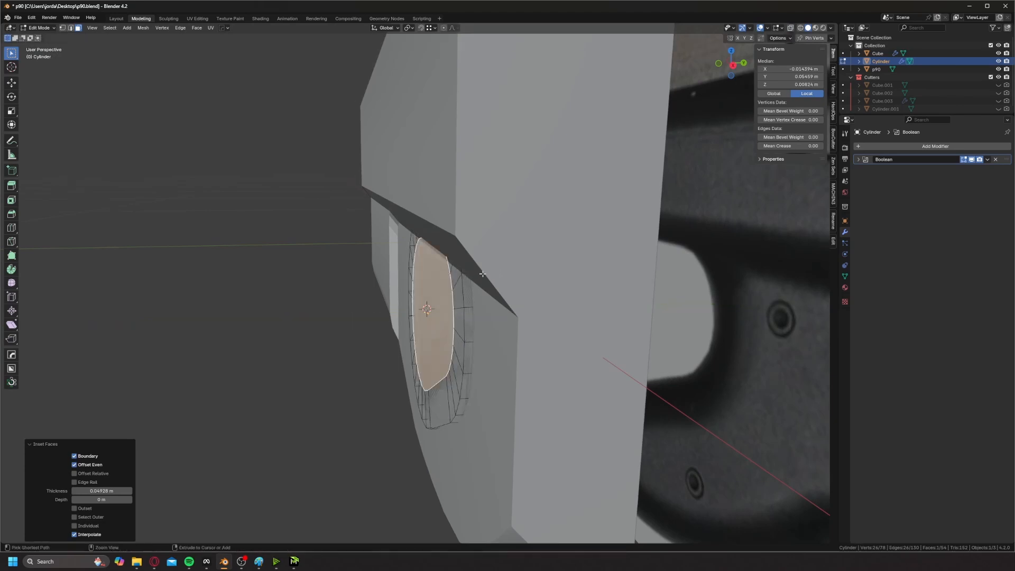
key(ctrl+z)
middle_drag(482, 273, 523, 279)
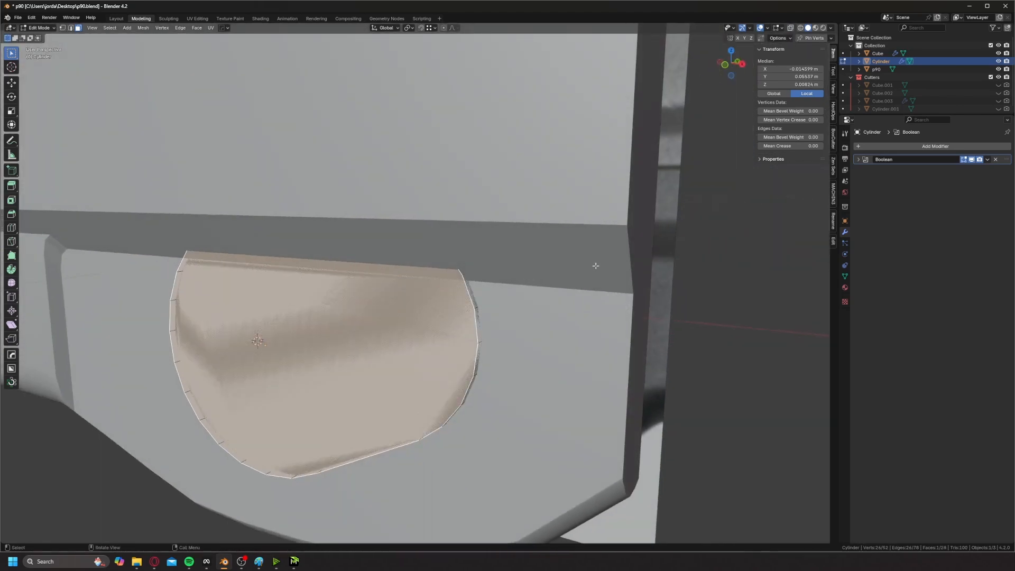
- Inset the thumbhole shape's front cap face by about 0.054 m and remove the shape's Boolean modifier
key(i)
click(541, 266)
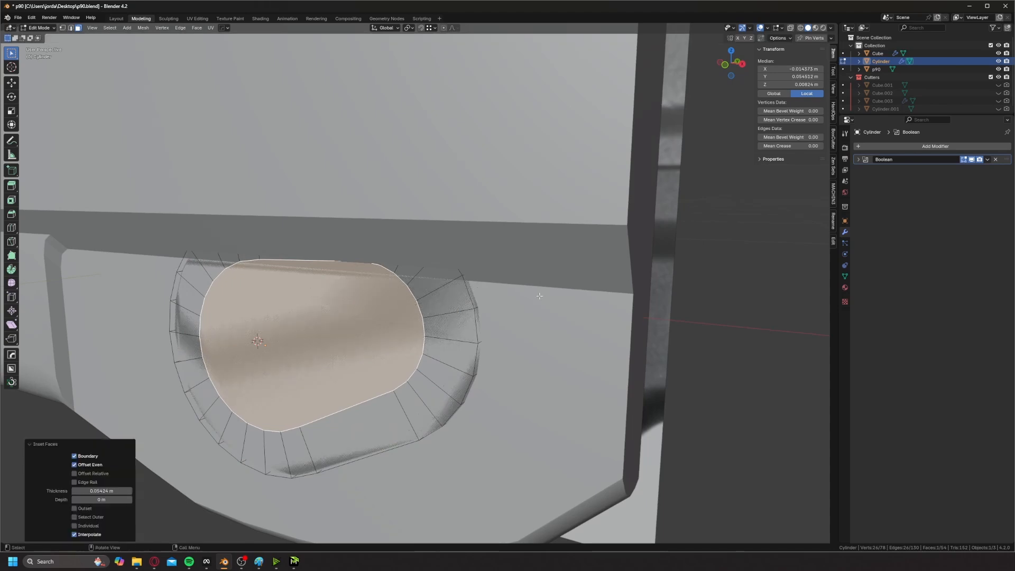
key(Tab)
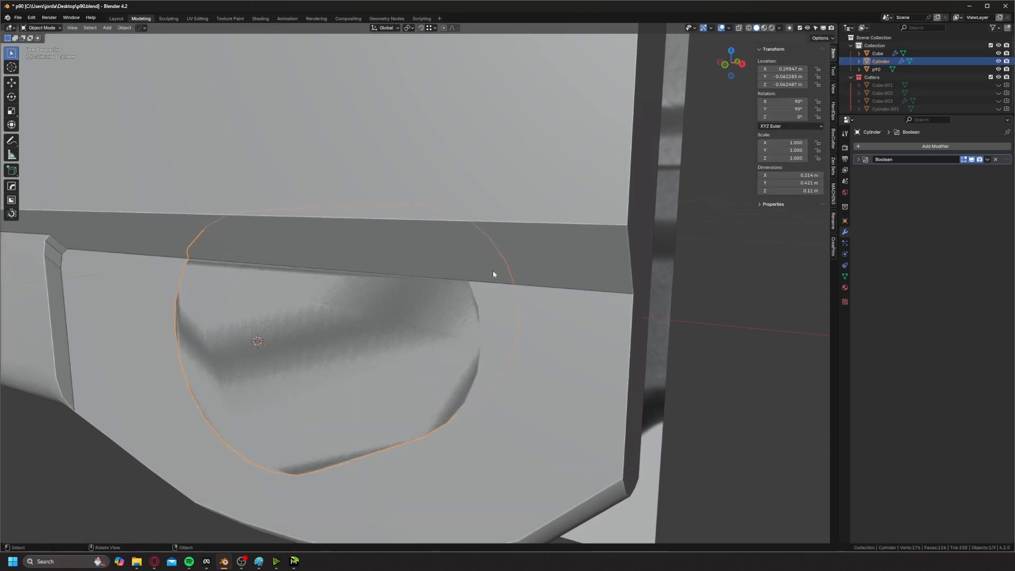
click(994, 159)
- Move the thumbhole shape's inset cap and its surrounding ring faces about 0.046 m outward from the body along Y
middle_drag(464, 256, 623, 267)
click(555, 267)
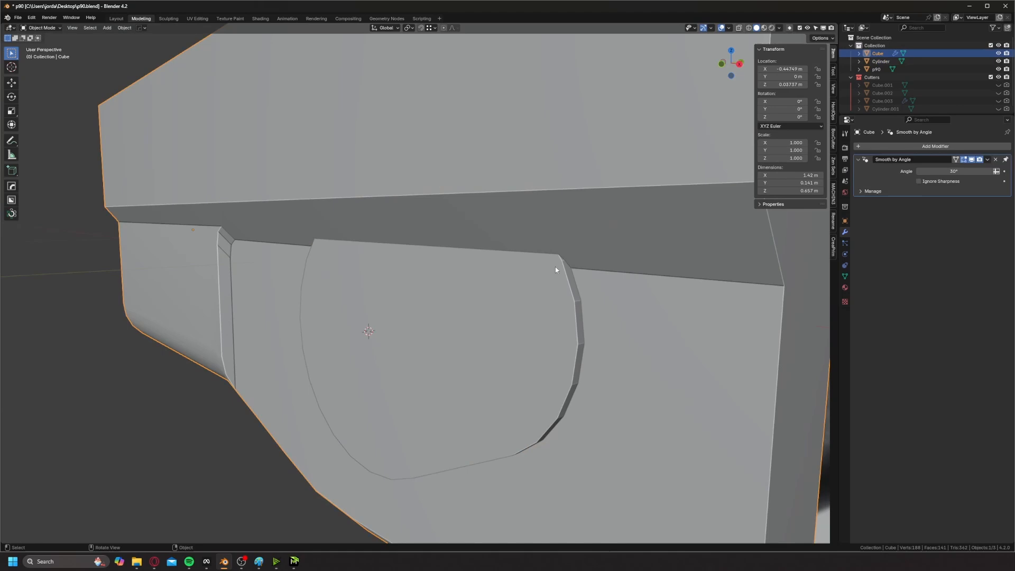
click(527, 275)
key(Tab)
click(529, 272)
click(480, 287)
middle_drag(529, 272, 469, 267)
key(ctrl+KP_Add)
key(g)
middle_drag(470, 267, 518, 249)
click(455, 273)
key(Tab)
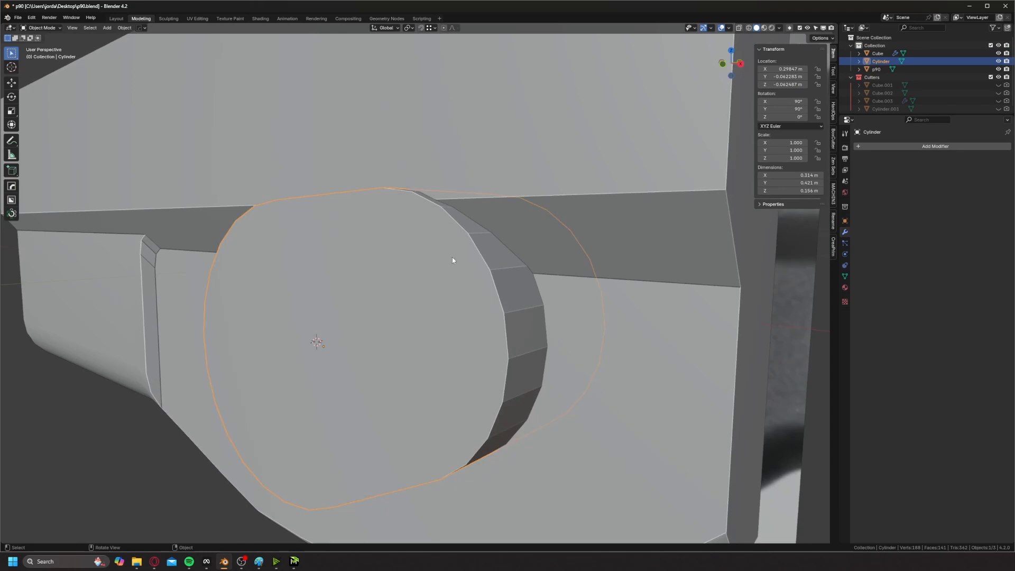
- Delete all faces of the thumbhole shape except the inner inset face
key(Tab)
click(519, 252)
click(406, 293)
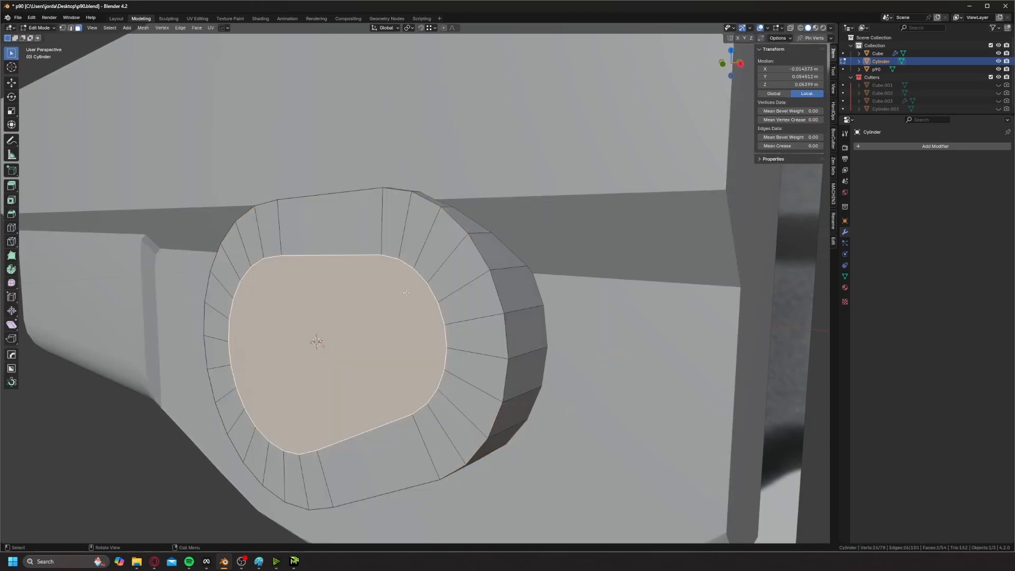
key(ctrl+i)
key(x)
click(406, 292)
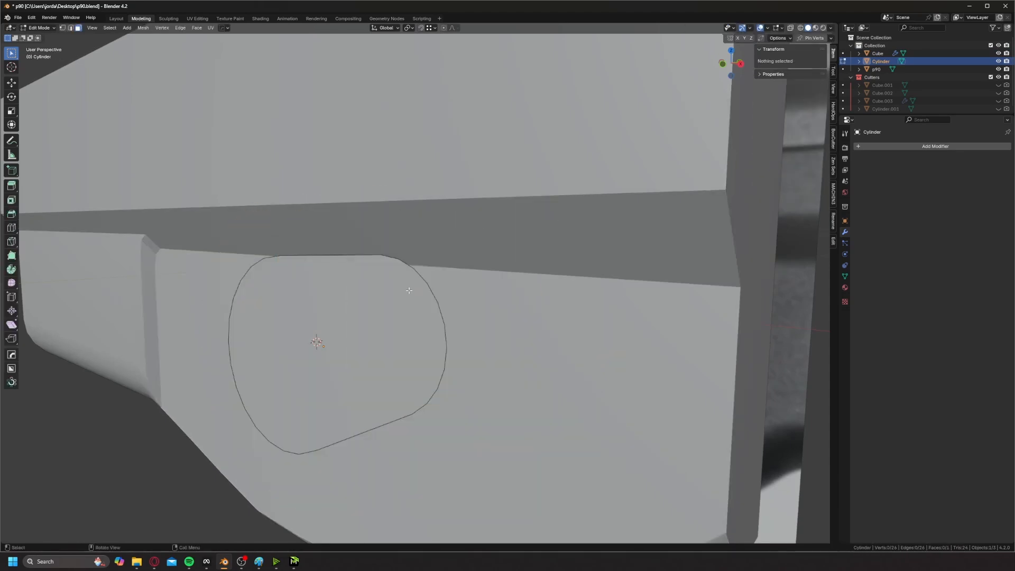
- Extrude the remaining inner face about 0.103 m along Y into the body to form a solid thumbhole cutter
key(Tab)
key(a)
middle_drag(465, 350, 396, 338)
key(e)
middle_drag(455, 329, 503, 323)
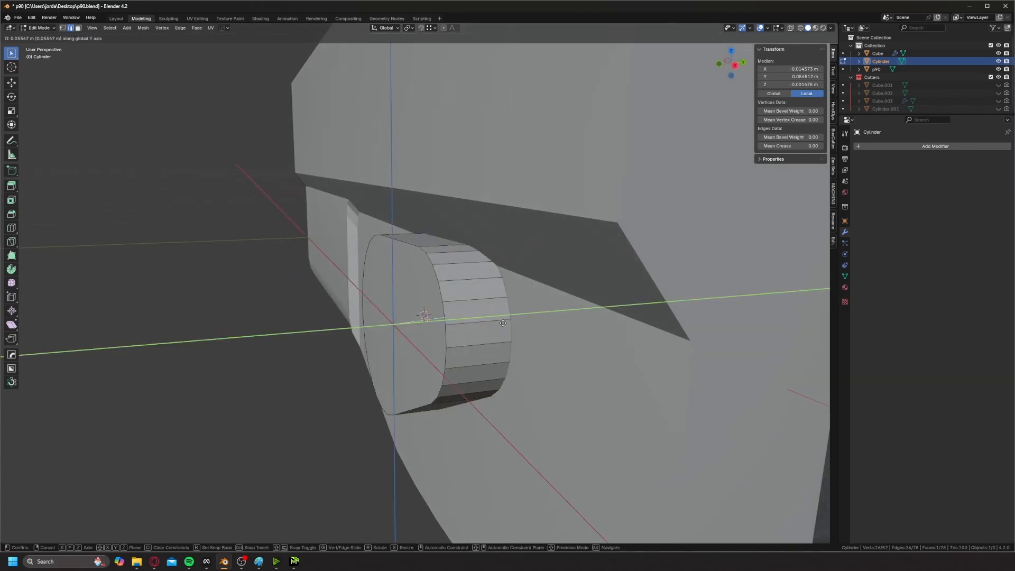
click(541, 313)
key(Tab)
middle_drag(706, 88, 747, 80)
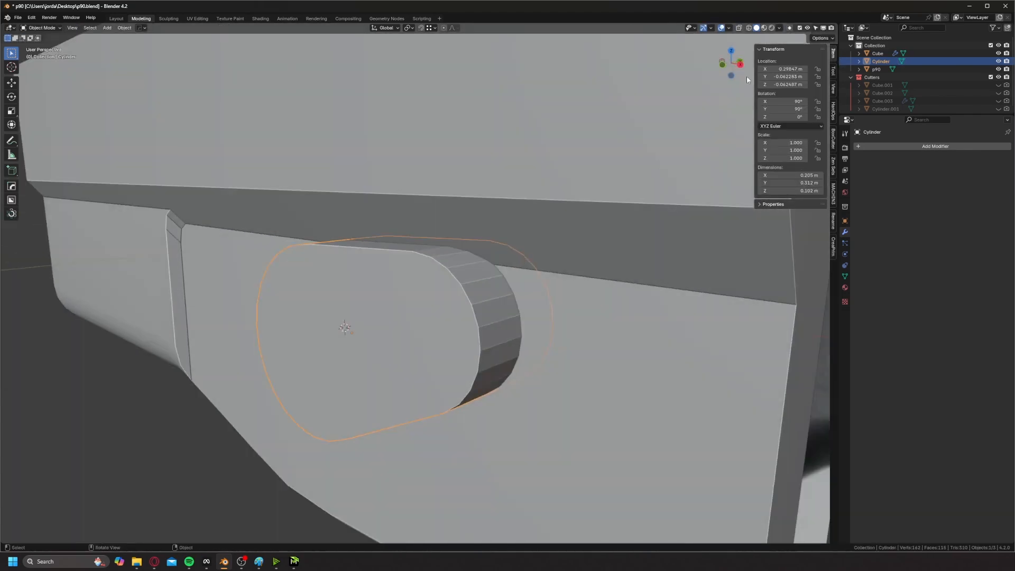
- Scale the whole thumbhole cutter uniformly by 1.03 over the reference image in the front view
click(719, 66)
key(alt+z)
shift+middle_drag(442, 279, 494, 252)
scroll(494, 252, down, 1)
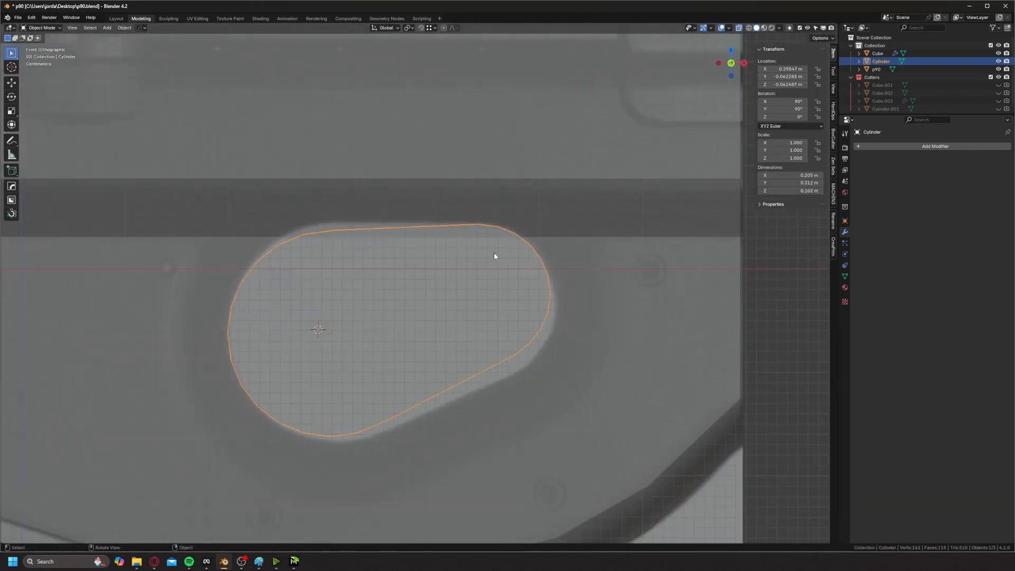
scroll(493, 252, up, 1)
key(Tab)
click(591, 236)
key(a)
key(alt+z)
key(s)
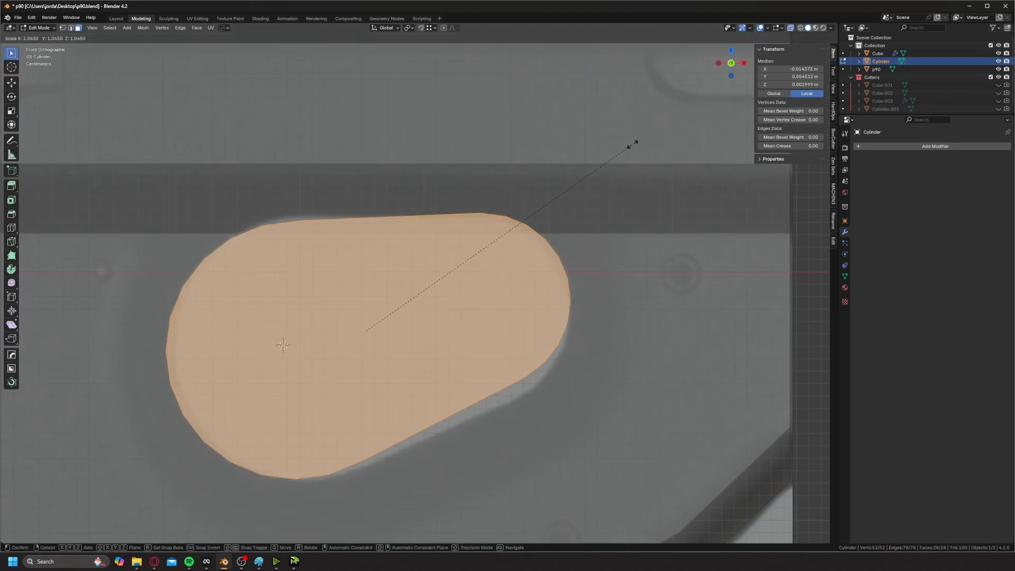
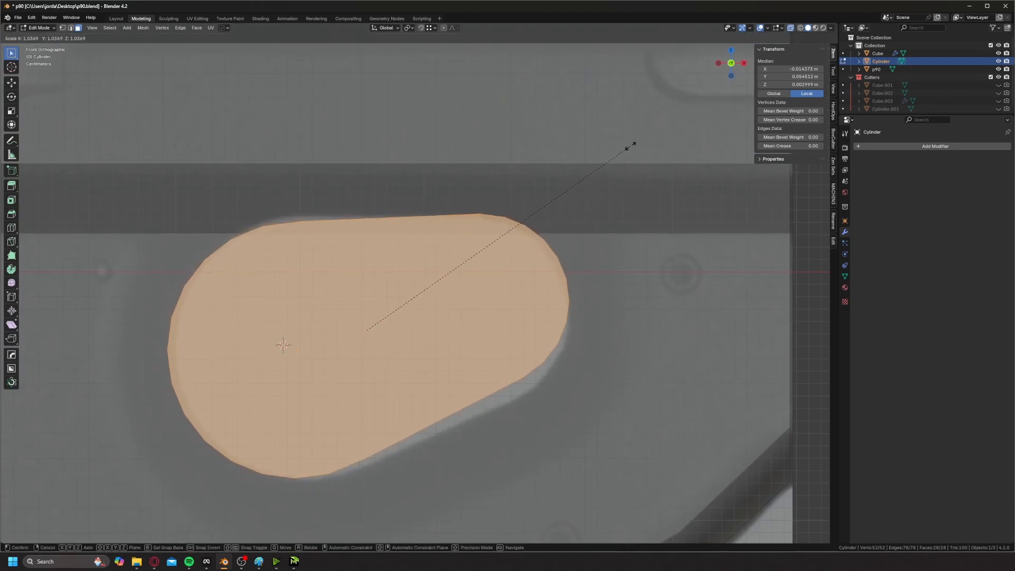
click(628, 146)
- Rotate the thumbhole cutter by 2.74° about the global Y axis to match the reference opening
key(r)
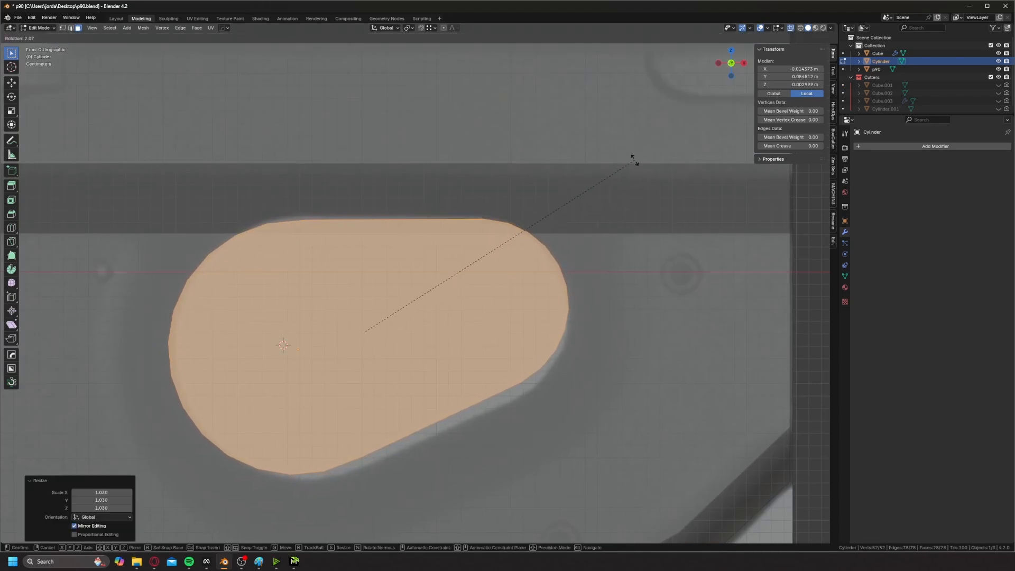
key(x)
key(z)
key(y)
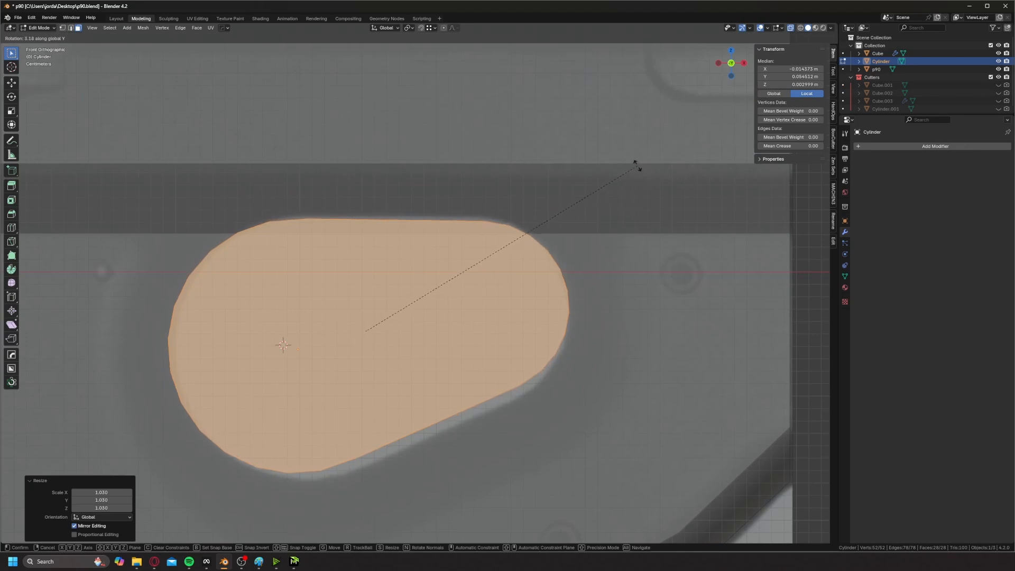
click(636, 161)
- Move the thumbhole cutter about 0.001 m in X and -0.004 m in Z, and scale it by 1.028 along Z
key(g)
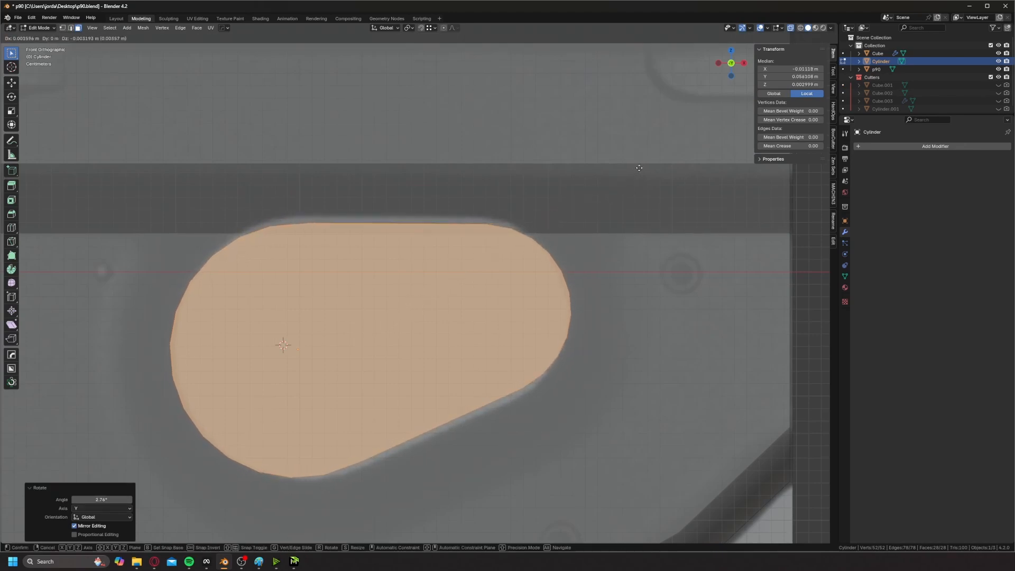
click(635, 170)
key(s)
key(z)
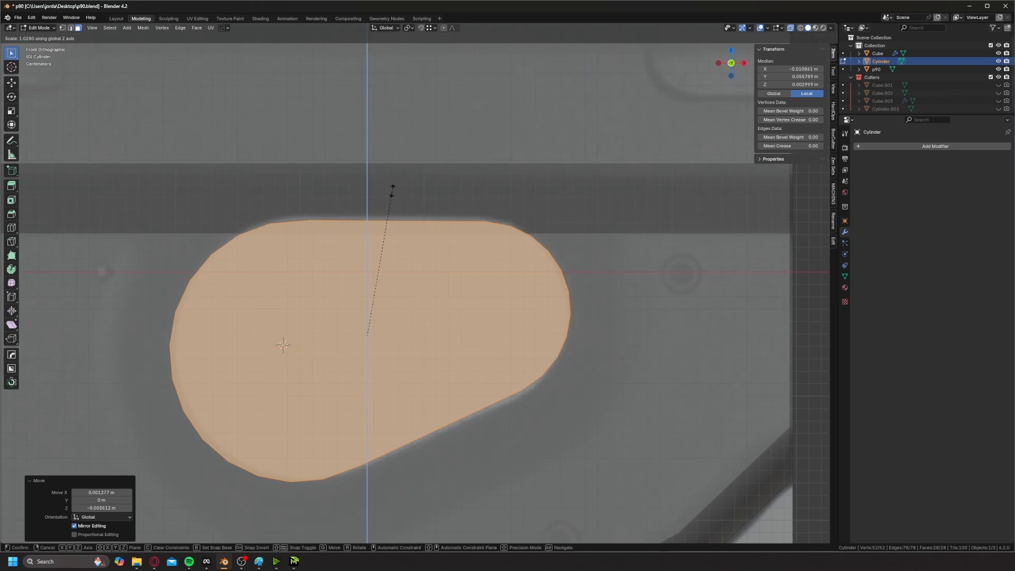
click(393, 191)
scroll(375, 159, down, 2)
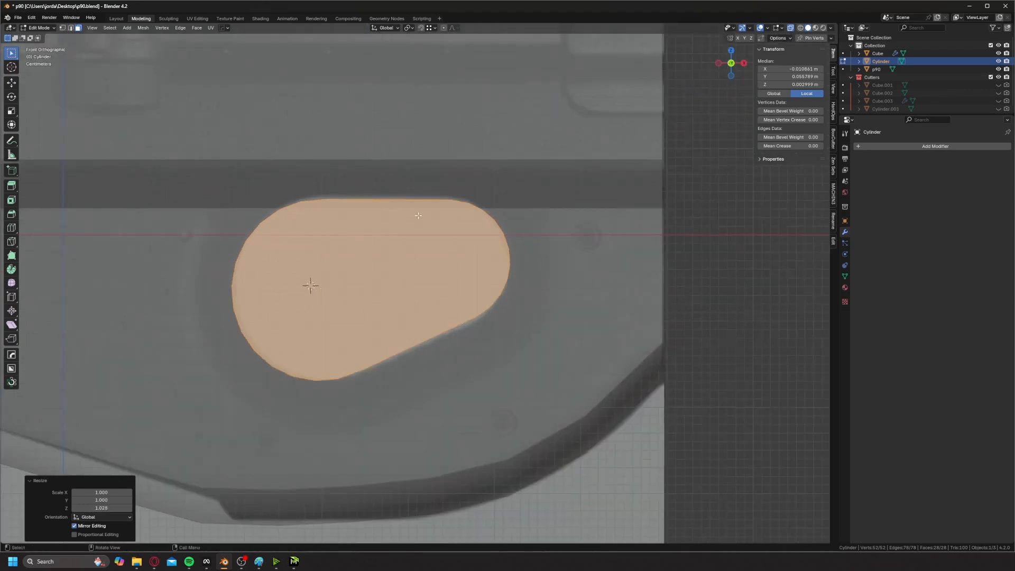
- Move the thumbhole cutter object about 0.082 m along Y so that it passes through the back of the body
middle_drag(418, 215, 371, 185)
key(Tab)
key(g)
key(y)
click(443, 183)
key(Tab)
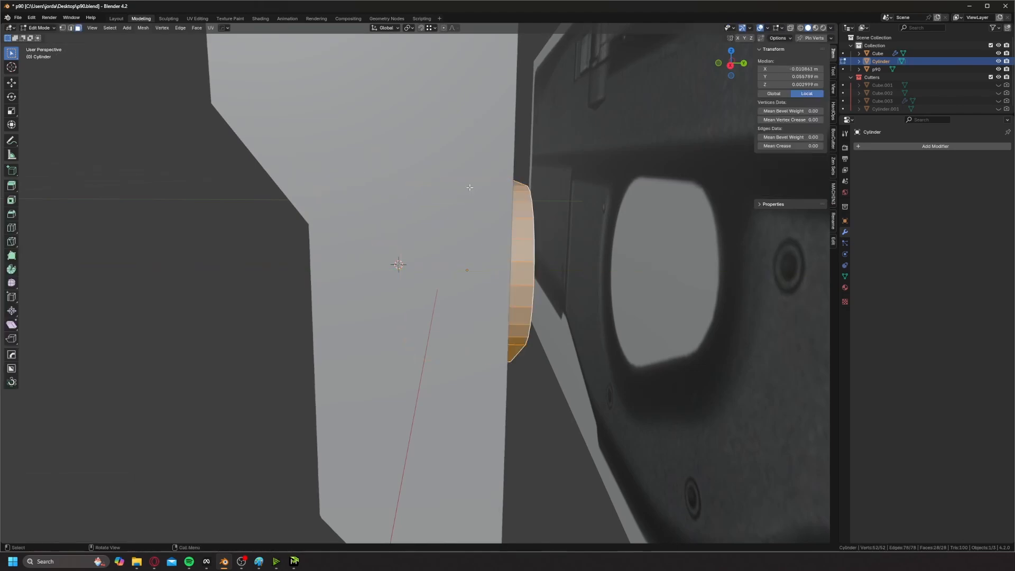
- Pull the thumbhole cutter's front cap outward beyond the body's front surface, making the cutter about 0.197 m deep
middle_drag(469, 187, 529, 189)
shift+middle_drag(529, 189, 386, 220)
key(alt+z)
key(alt+a)
scroll(157, 271, down, 2)
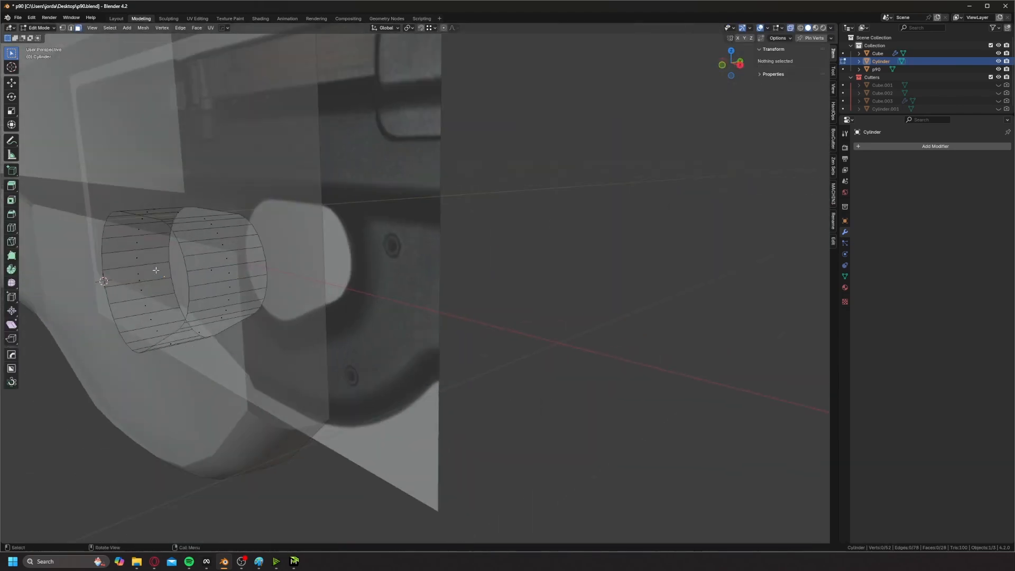
click(156, 270)
key(alt+z)
key(alt+z)
shift+middle_drag(190, 252, 253, 176)
key(g)
click(301, 204)
key(Tab)
- Try a Boolean difference that uses the body as the cutter on the thumbhole shape, and undo it
scroll(259, 195, down, 4)
click(319, 126)
scroll(320, 130, up, 4)
middle_drag(328, 132, 385, 148)
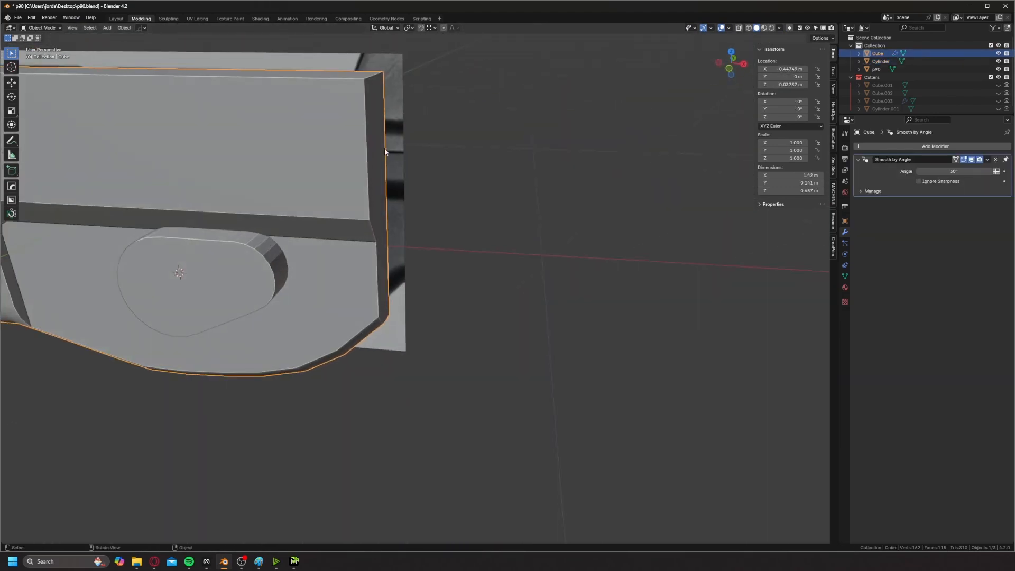
scroll(370, 200, up, 3)
shift+click(372, 226)
key(ctrl+KP_Subtract)
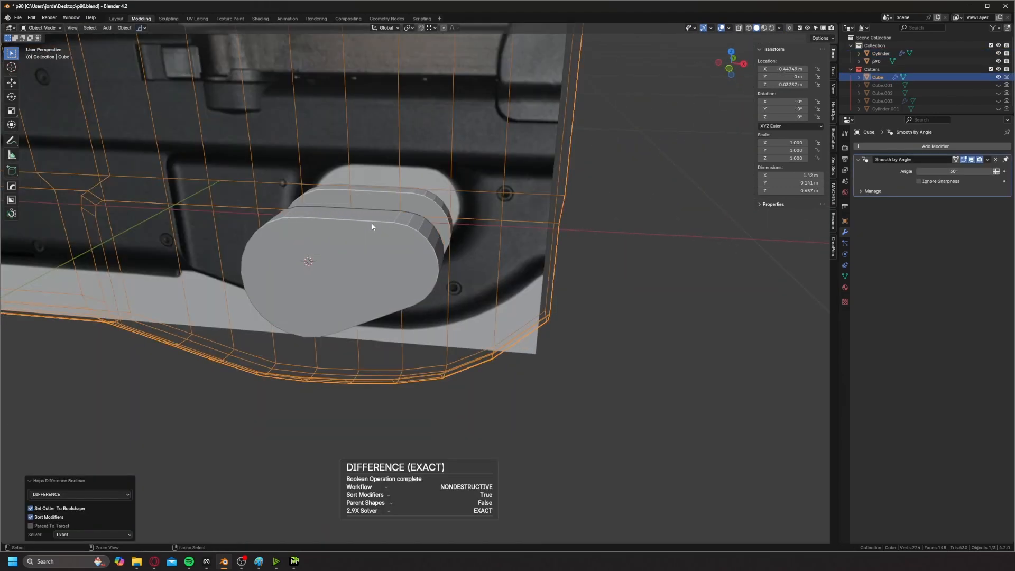
key(ctrl+z)
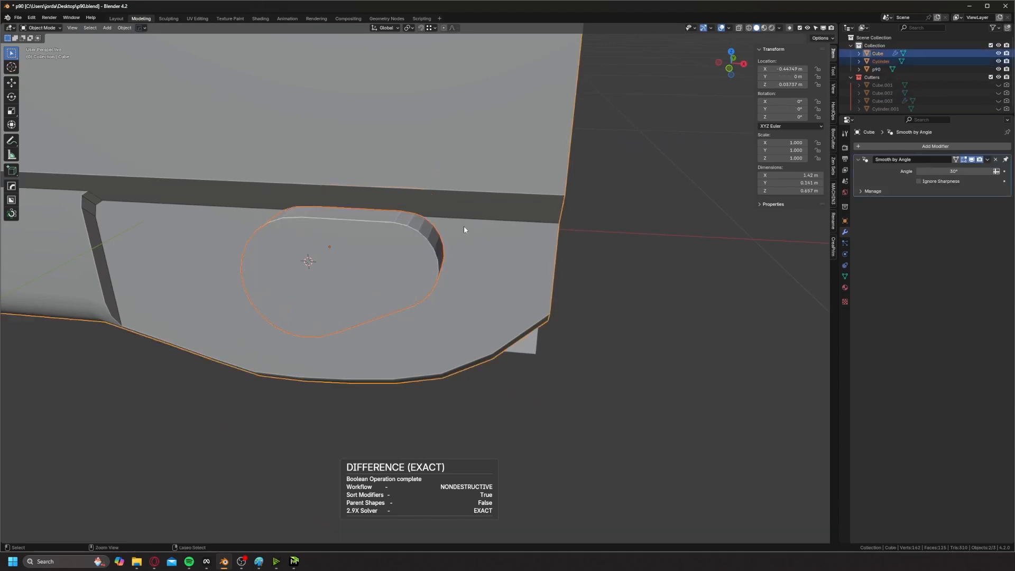
key(ctrl+z)
- Flip the normals of all the thumbhole cutter's faces
click(468, 231)
click(393, 248)
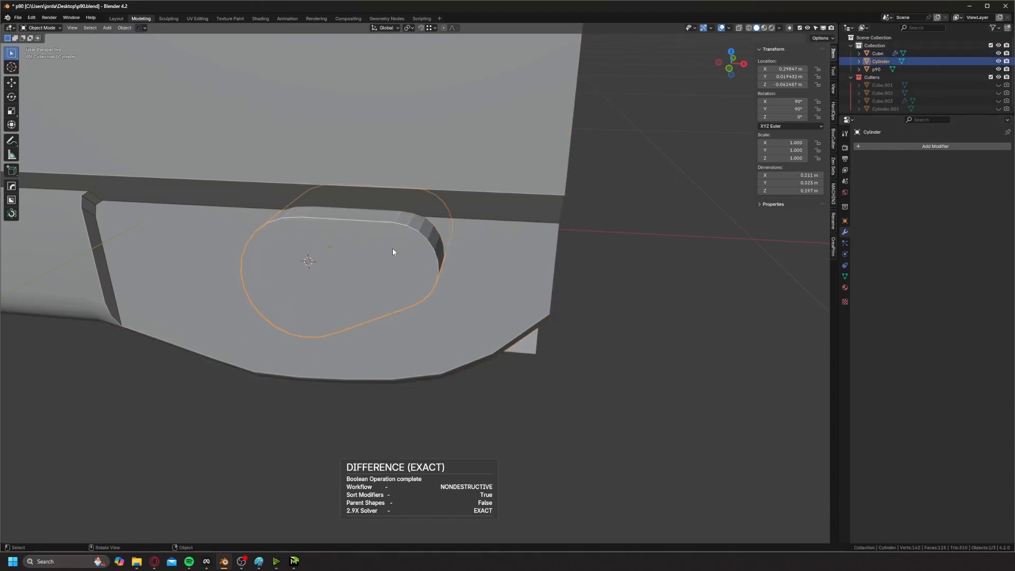
key(Tab)
key(a)
key(alt+n)
click(544, 226)
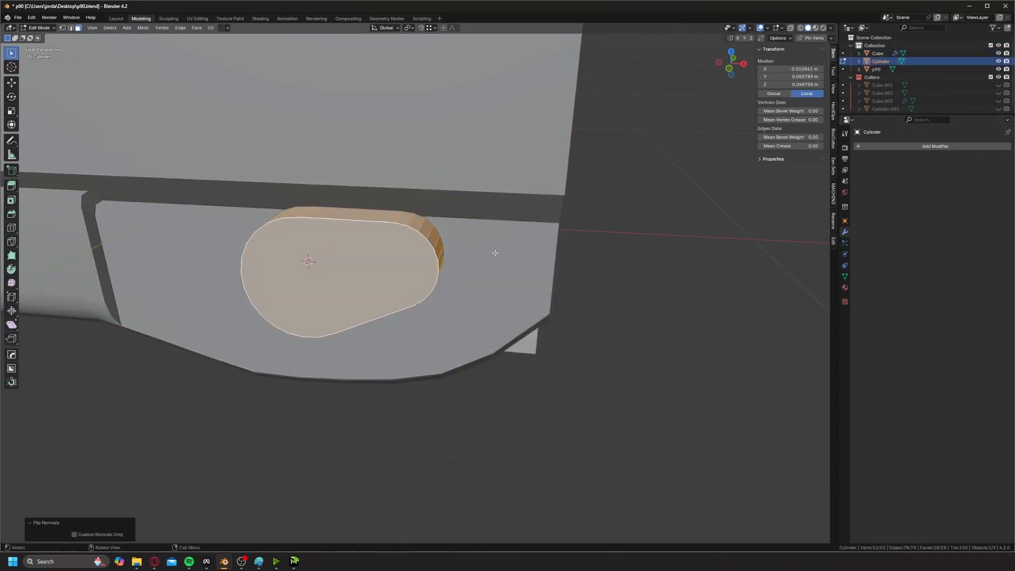
- Subtract the thumbhole cutter from the body with a Boolean difference and hide the cutter
key(Tab)
shift+click(457, 175)
key(ctrl+KP_Subtract)
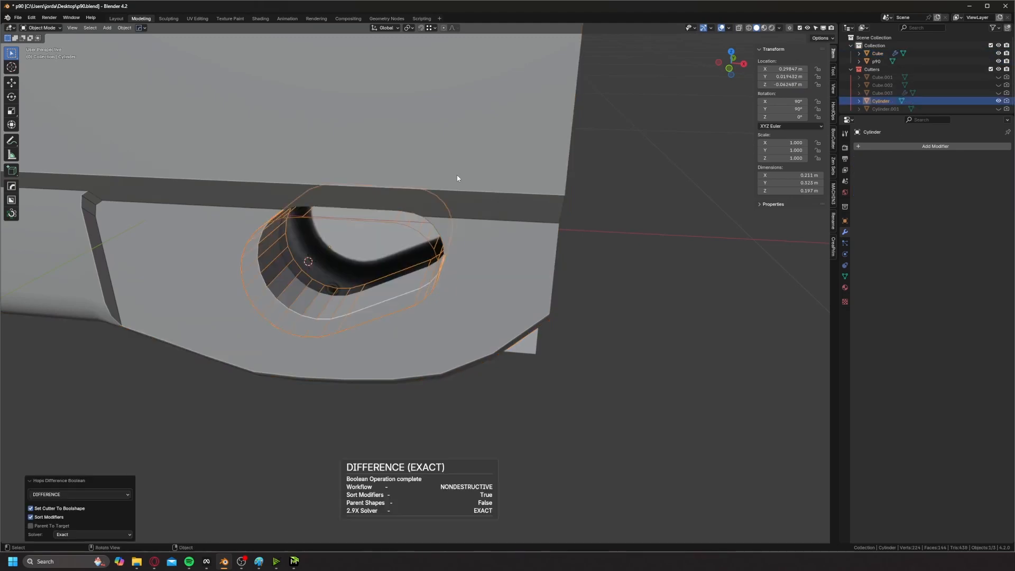
middle_drag(389, 220, 423, 246)
scroll(329, 227, down, 3)
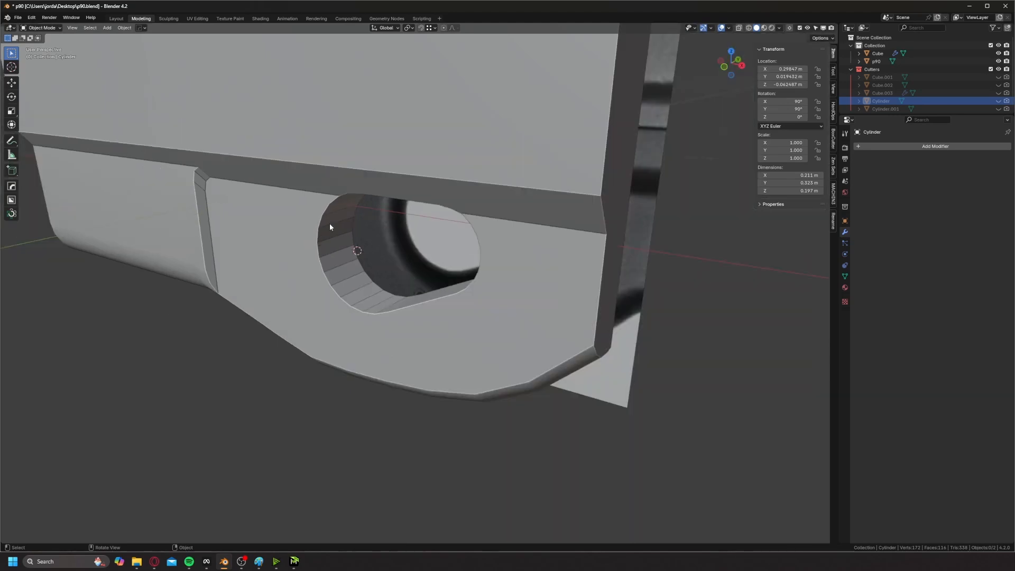
- Apply the Boolean modifier on the body and open the body's mesh for editing
click(329, 226)
key(ctrl+a)
scroll(327, 233, up, 3)
key(Tab)
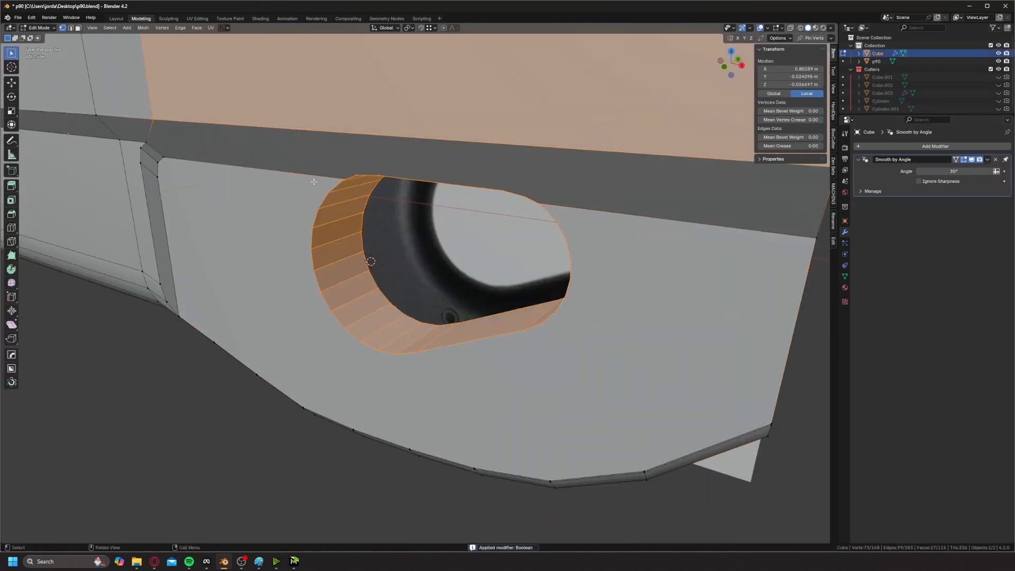
- Merge the doubled vertices at the thumbhole's upper corner on the -X side, on both the outer rim and inner edge, at the last vertex
middle_drag(323, 227, 351, 141)
scroll(351, 141, up, 4)
click(367, 241)
shift+click(376, 234)
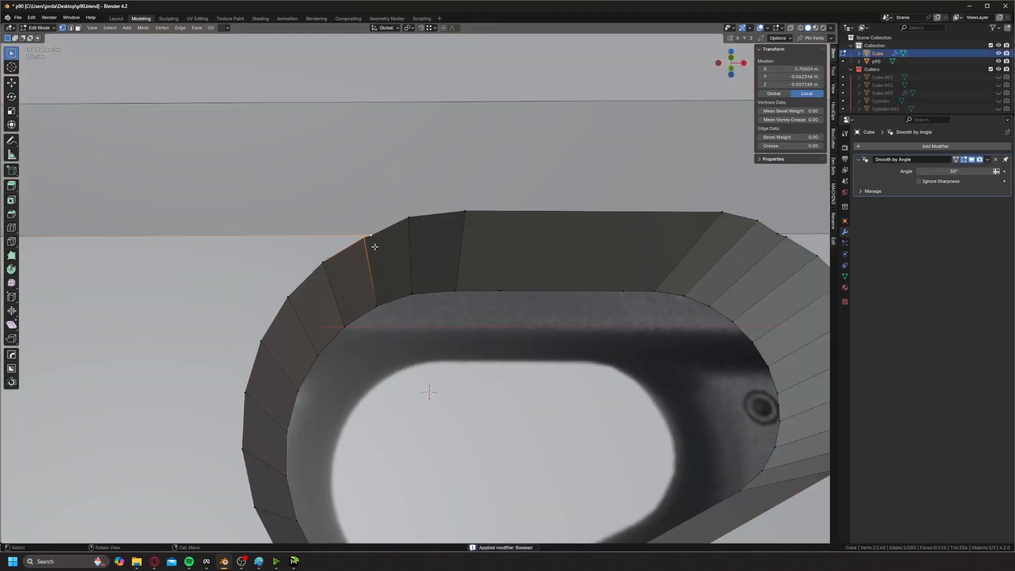
key(1)
click(371, 315)
shift+click(381, 301)
key(1)
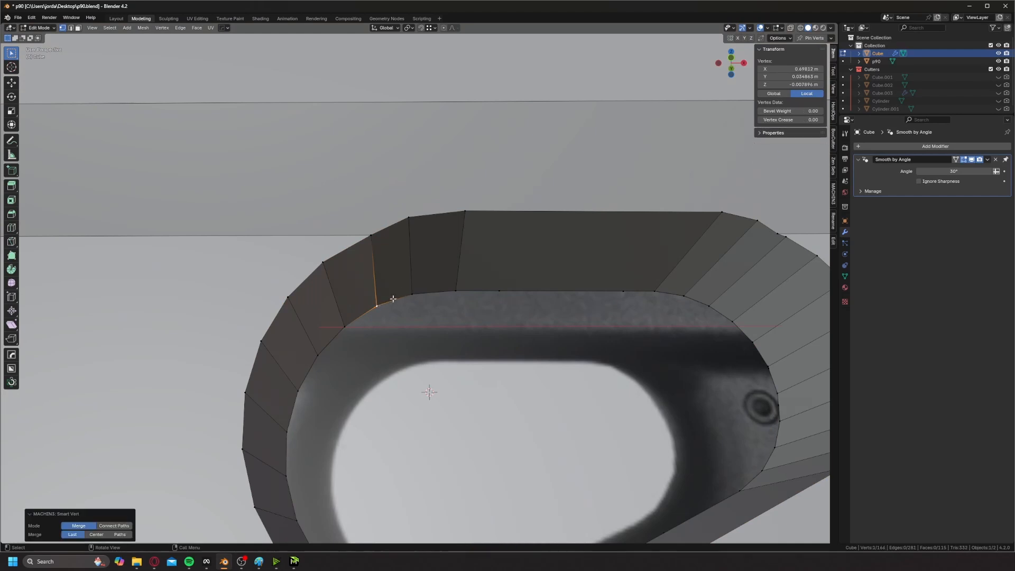
- Merge the doubled vertices at the thumbhole's upper corner on the +X side, on both the outer rim and inner edge
middle_drag(393, 300, 415, 269)
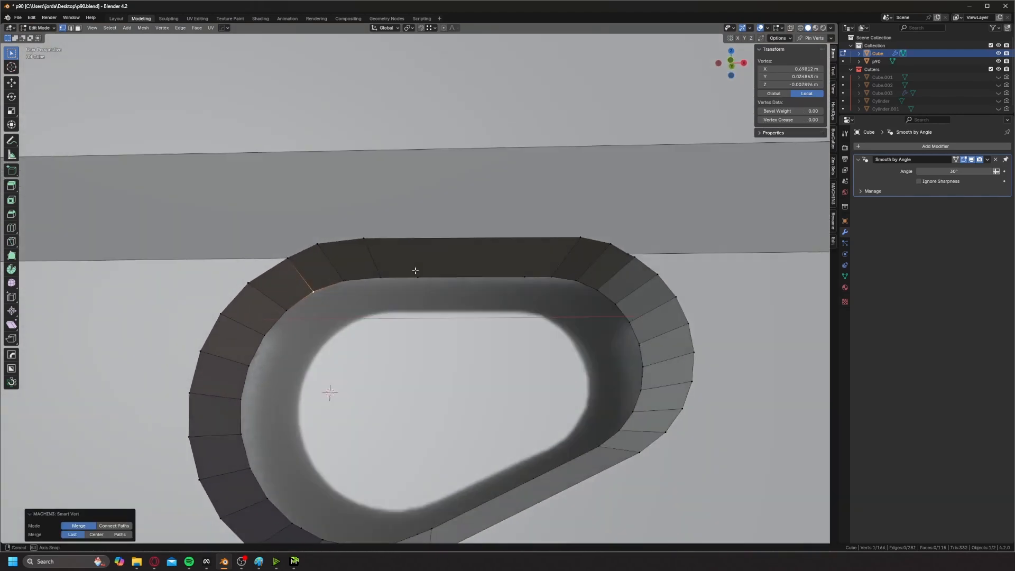
shift+click(629, 255)
key(1)
click(601, 288)
shift+click(585, 282)
middle_drag(584, 281, 605, 261)
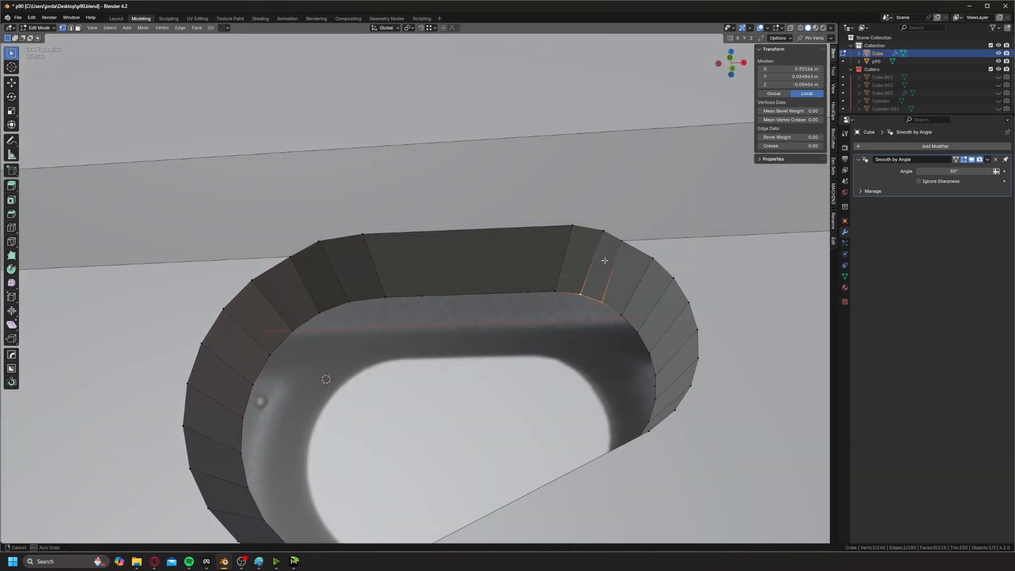
- Symmetrize the body mesh along Y in the minus-to-plus direction with MACHIN3 Symmetrize
key(alt+x)
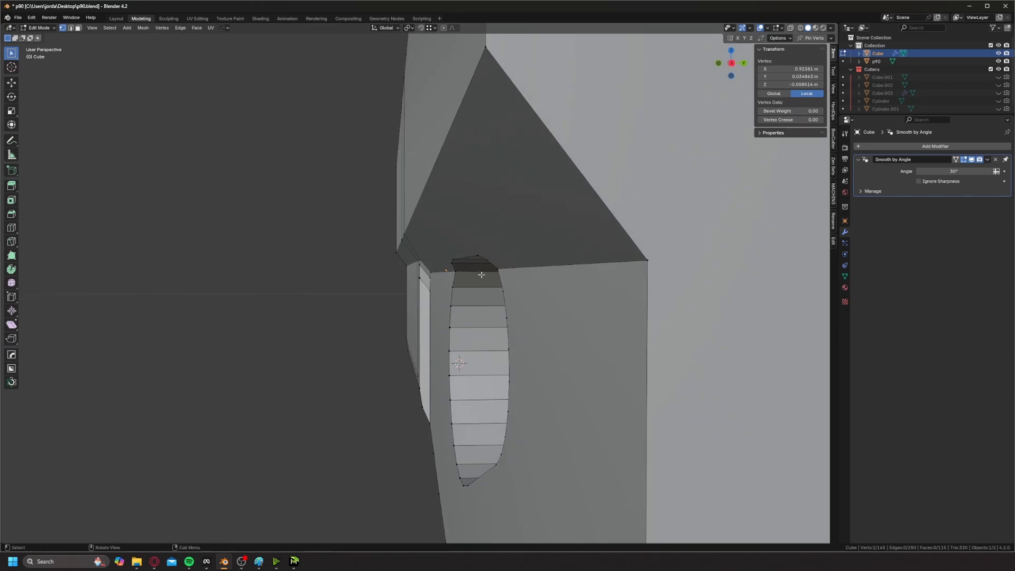
key(alt+x)
scroll(450, 285, up, 4)
middle_drag(433, 288, 417, 231)
scroll(532, 246, up, 4)
scroll(529, 247, down, 5)
scroll(596, 222, down, 3)
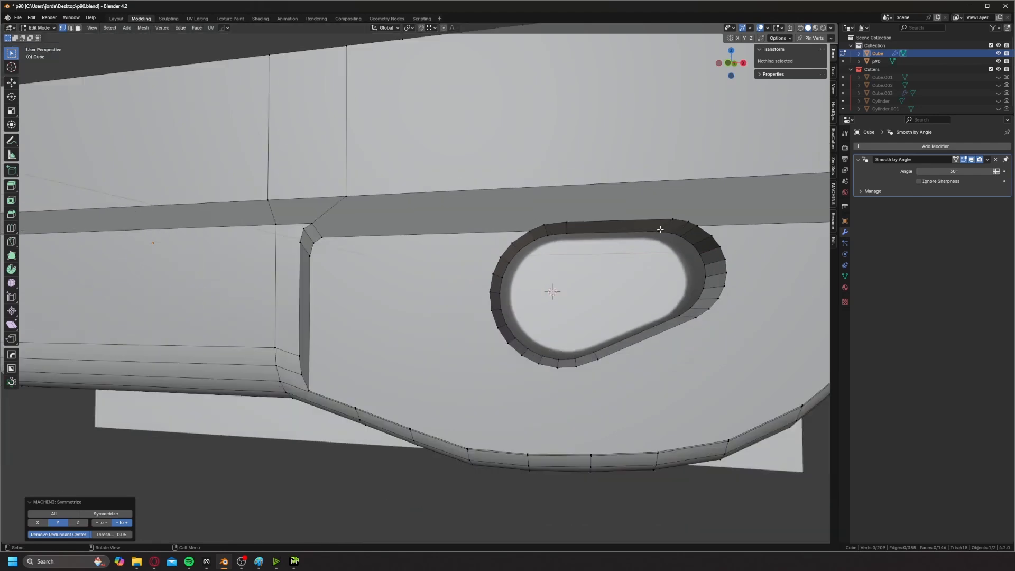
- Add one loop cut around the thumbhole's inner wall, slid slightly off centre by a factor of about 0.18
middle_drag(660, 227, 400, 312)
scroll(502, 287, up, 2)
key(ctrl+r)
click(501, 290)
click(492, 300)
- Select the thumbhole's outer rim edges on the side panel, from the upper +X corner around the bottom to the upper -X corner
click(731, 63)
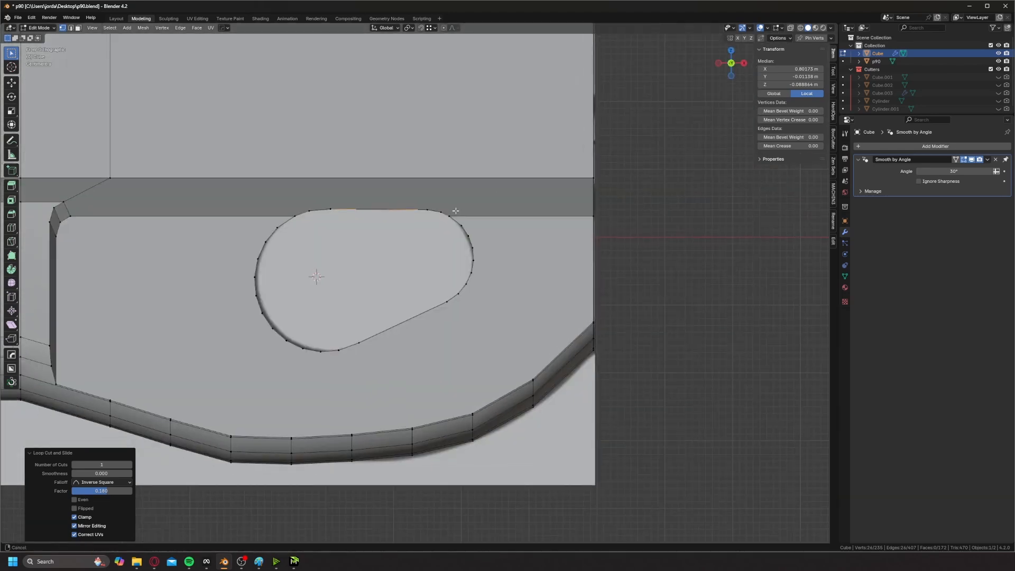
scroll(535, 216, up, 1)
click(586, 223)
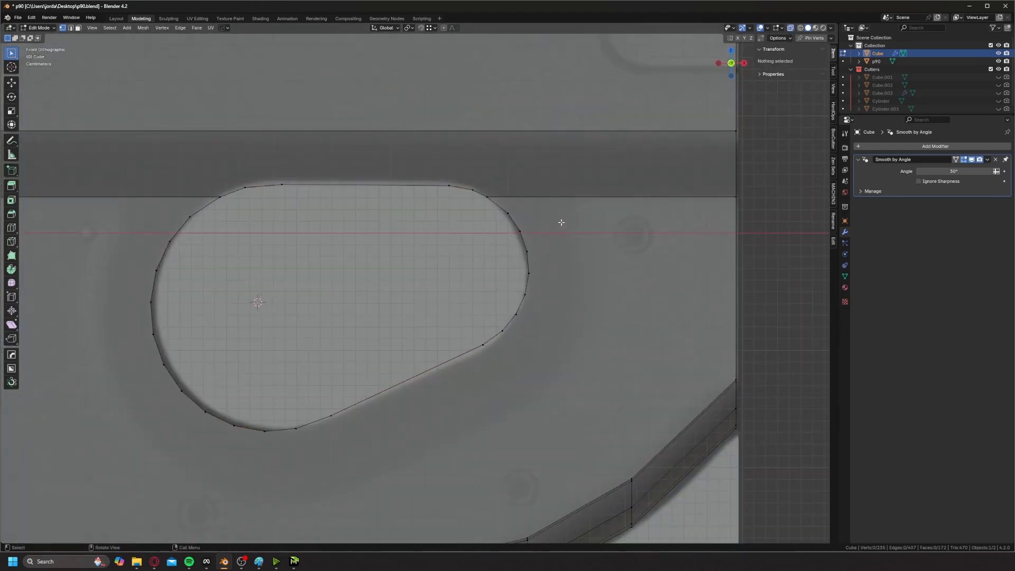
click(502, 204)
shift+middle_drag(508, 271, 627, 221)
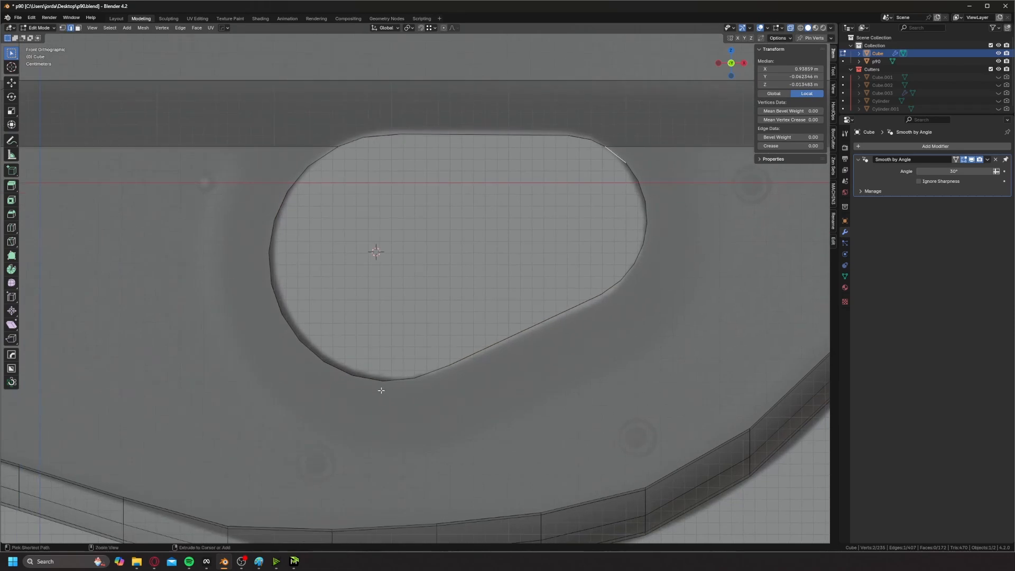
ctrl+click(387, 381)
key(ctrl+z)
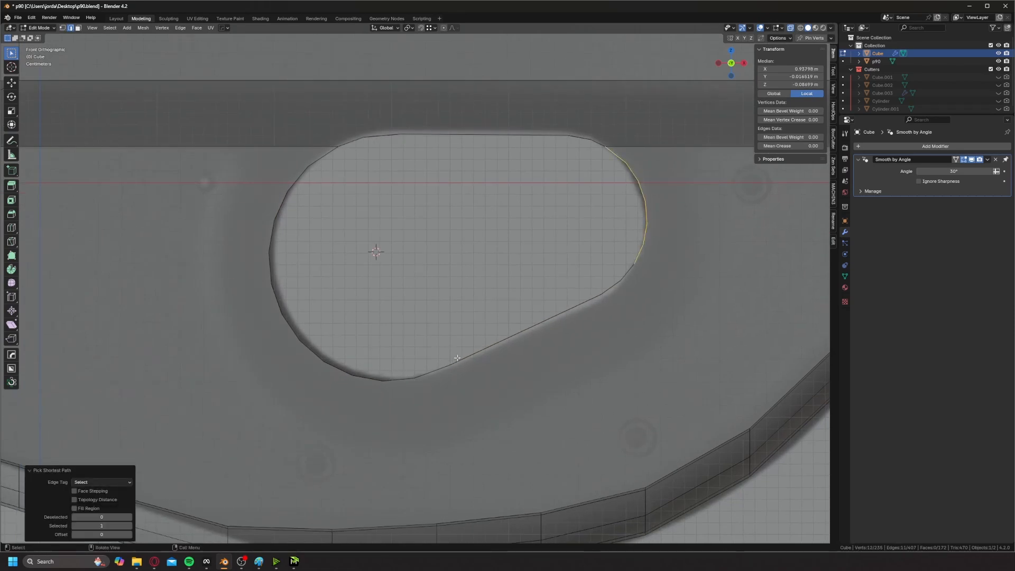
middle_drag(453, 356, 645, 379)
ctrl+click(625, 419)
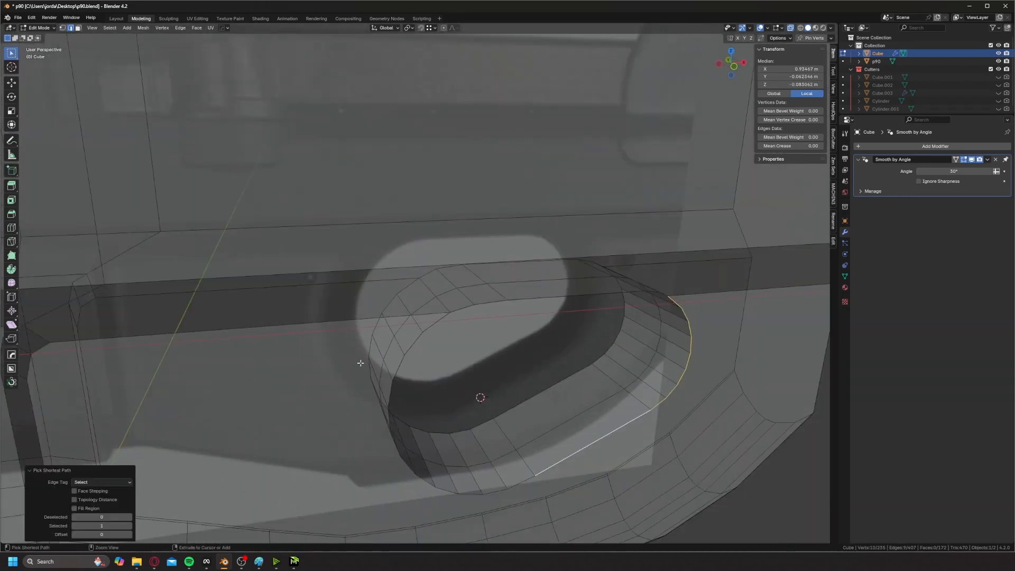
ctrl+click(413, 344)
middle_drag(413, 344, 429, 273)
ctrl+click(436, 324)
scroll(426, 336, up, 1)
scroll(426, 335, down, 2)
scroll(430, 254, up, 2)
key(q)
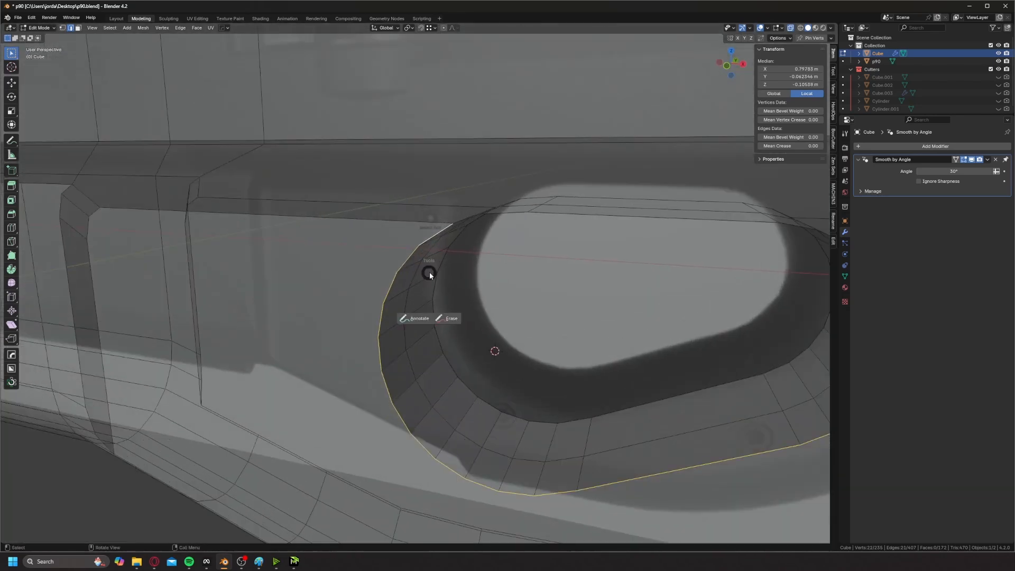
click(180, 27)
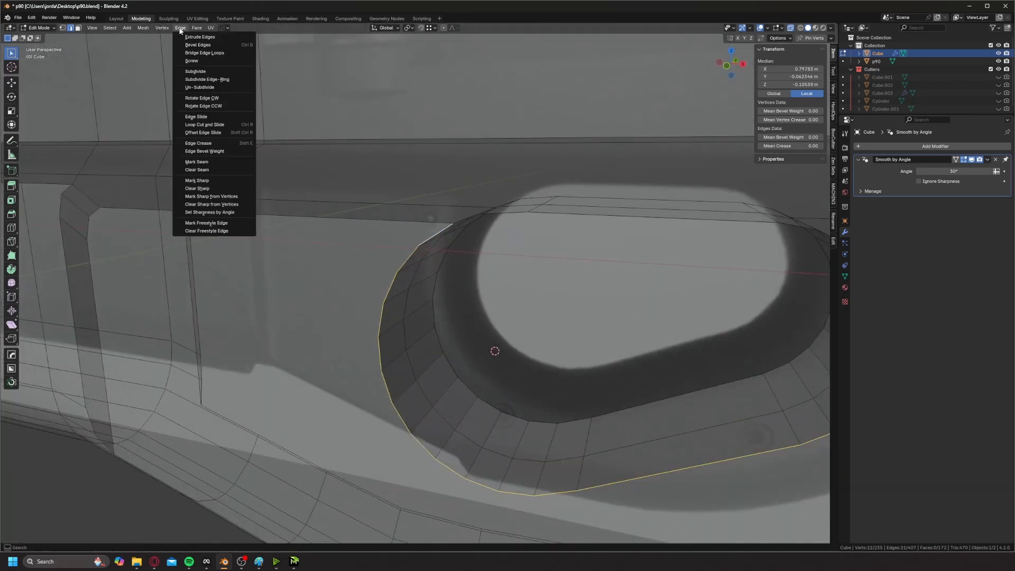
click(229, 125)
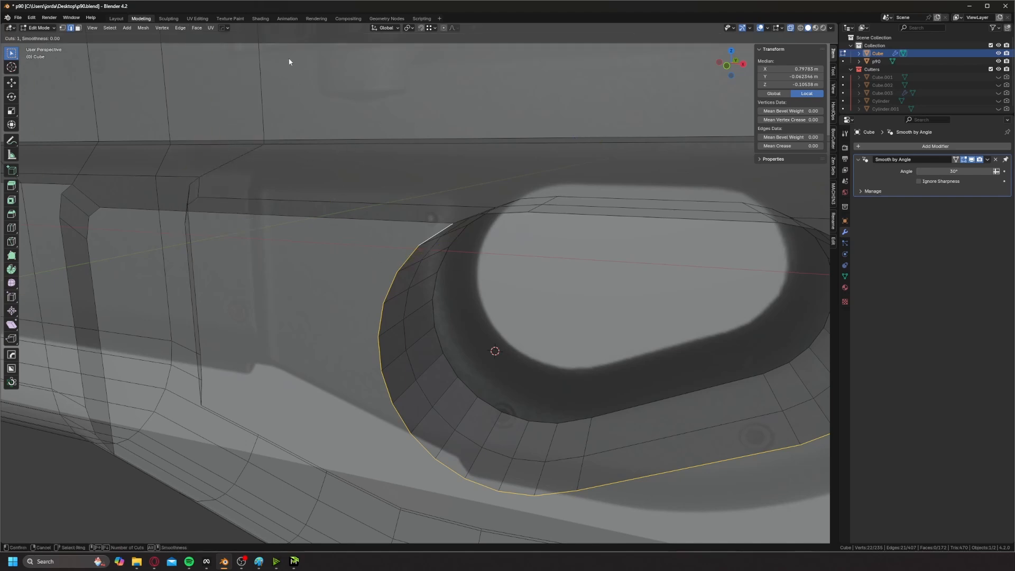
click(254, 119)
right_click(254, 125)
key(ctrl+z)
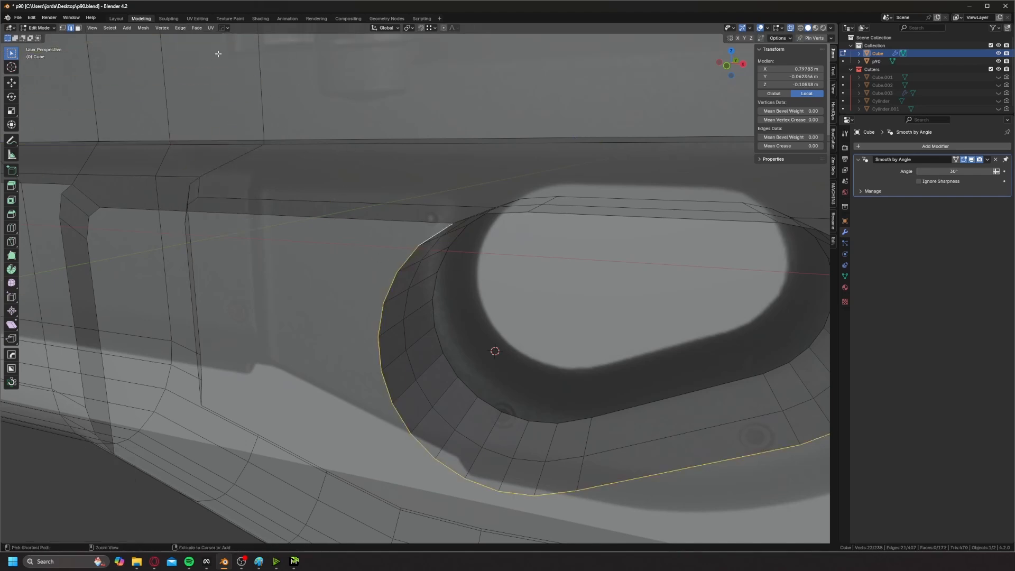
- Try an Offset Edge Slide on the selected thumbhole rim edges, and undo it
click(196, 29)
mouse_move(181, 28)
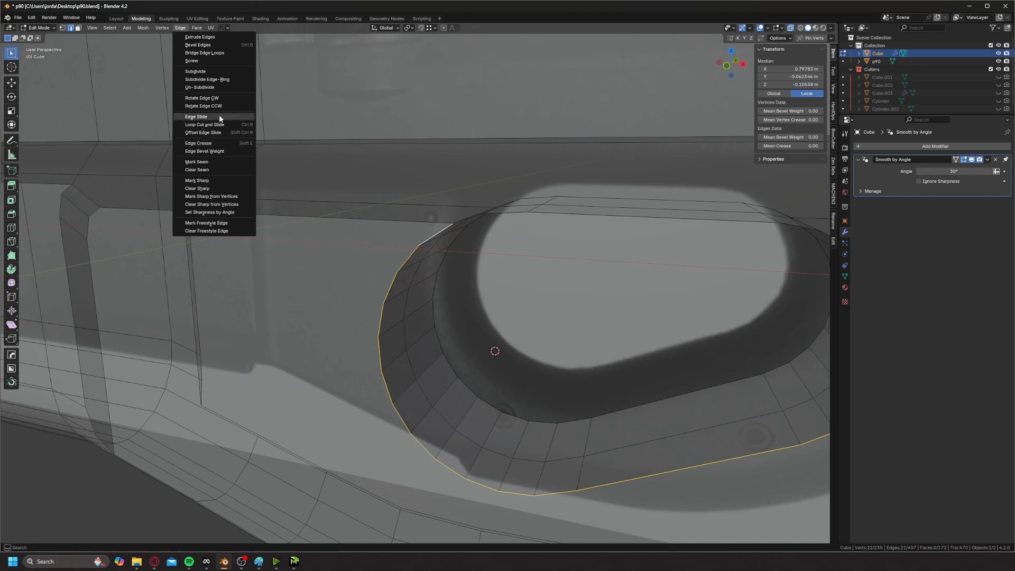
click(235, 133)
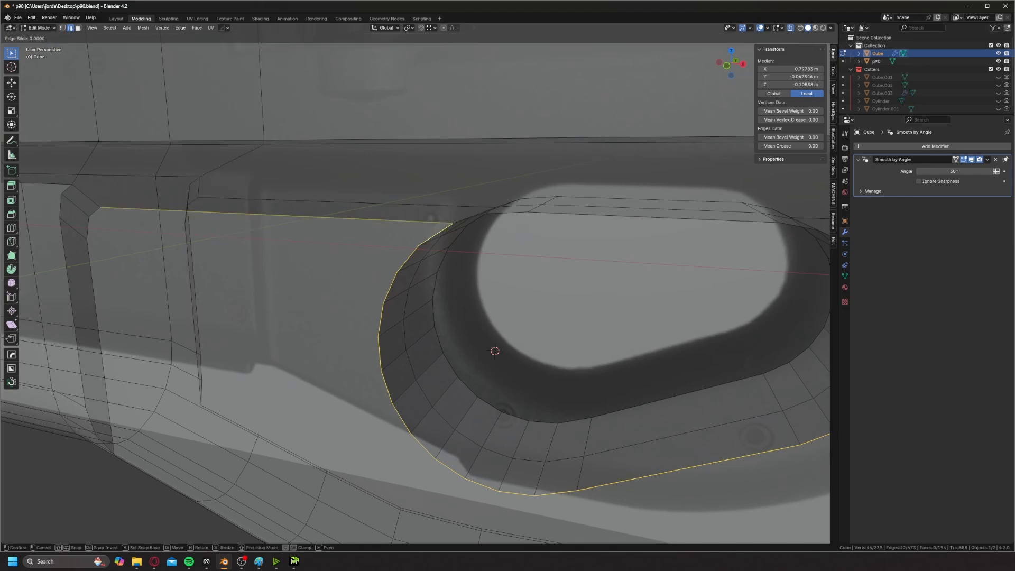
click(211, 132)
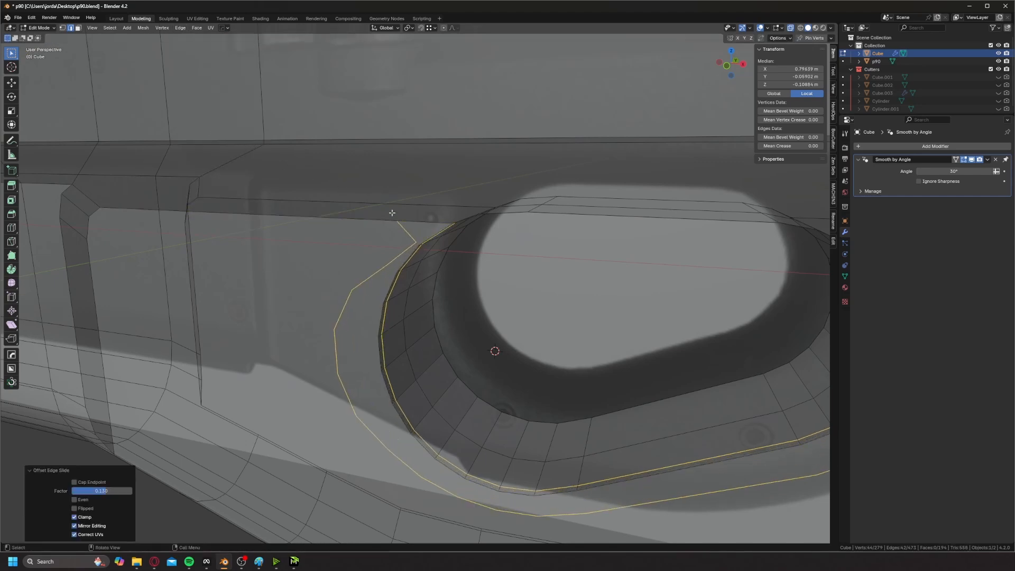
middle_drag(392, 212, 432, 203)
key(ctrl+z)
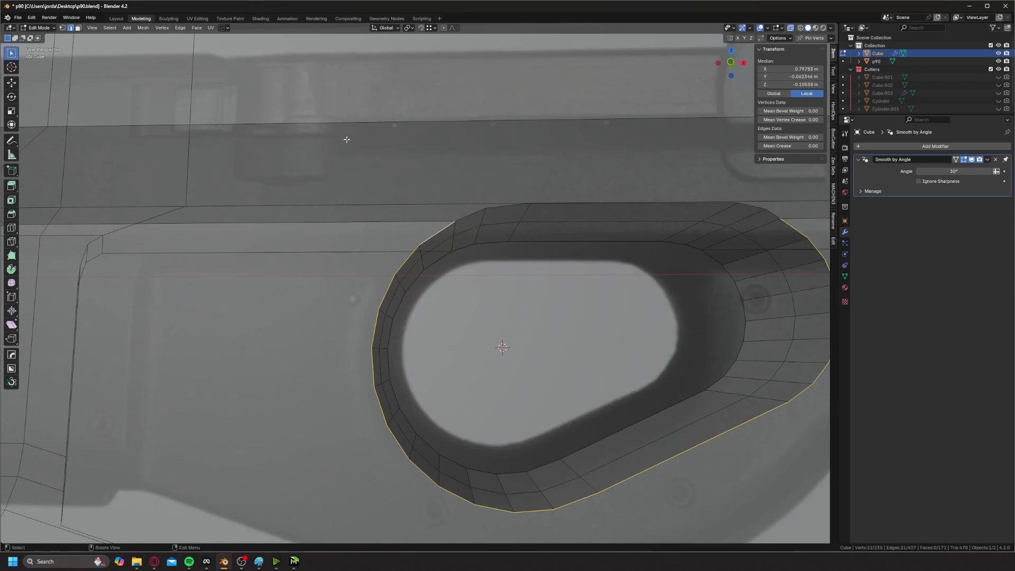
- Try an Edge Slide on the thumbhole's rim edges, and clear the selection
click(178, 28)
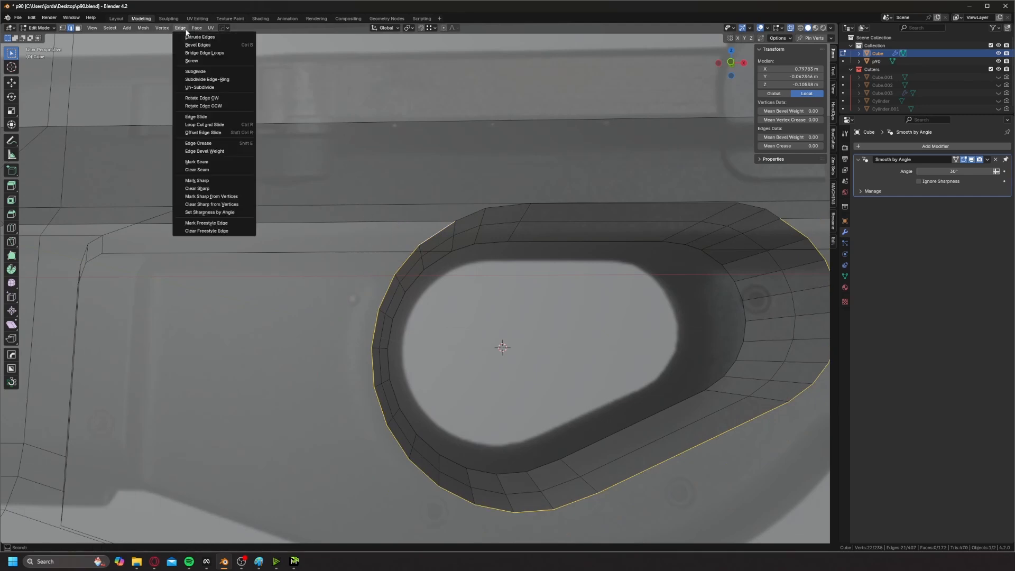
click(224, 116)
click(276, 350)
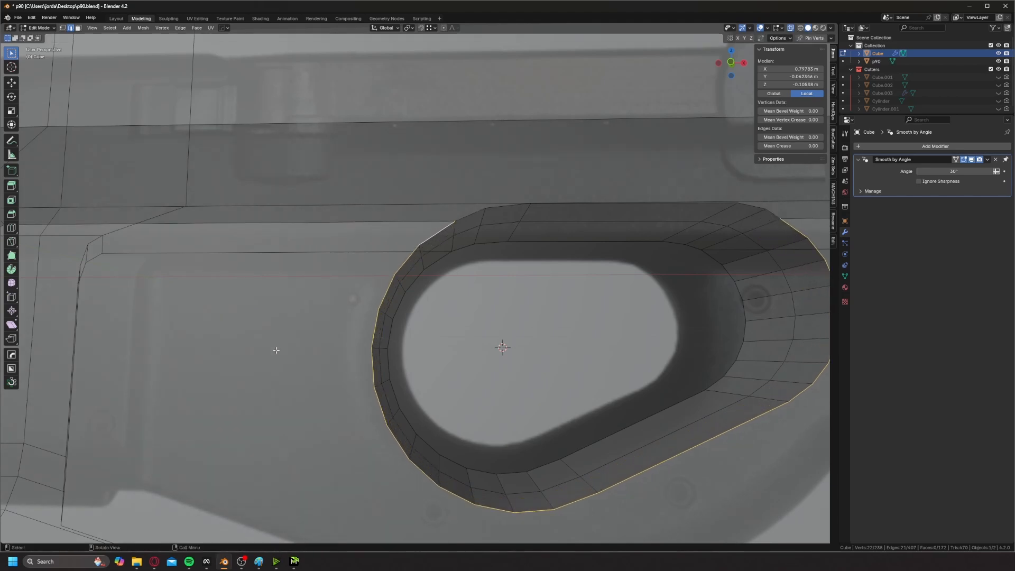
key(alt+a)
scroll(478, 217, down, 5)
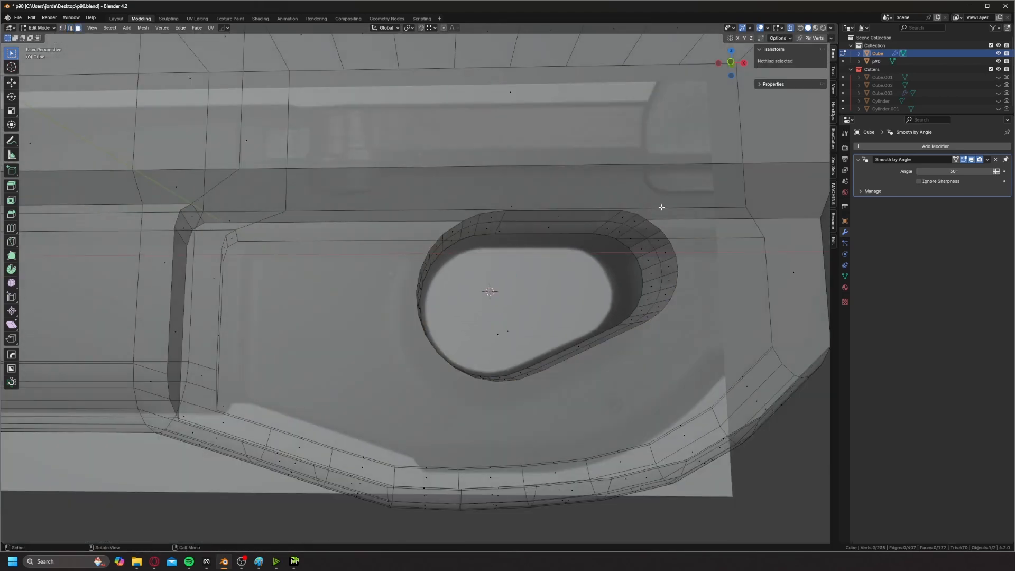
- Inset the side panel face around the thumbhole with a thickness of about 0.049 m
key(alt+z)
click(604, 261)
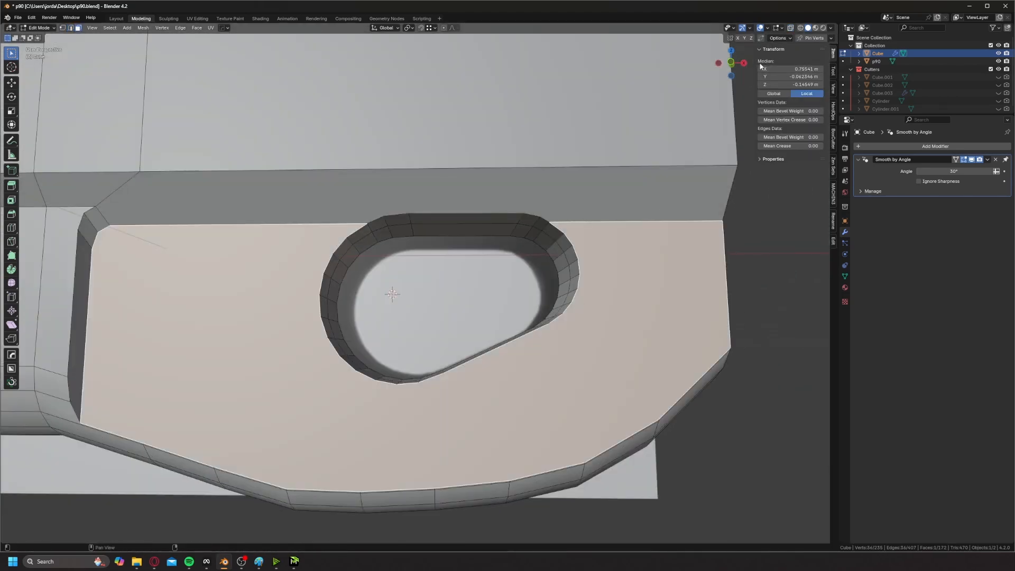
click(730, 61)
key(i)
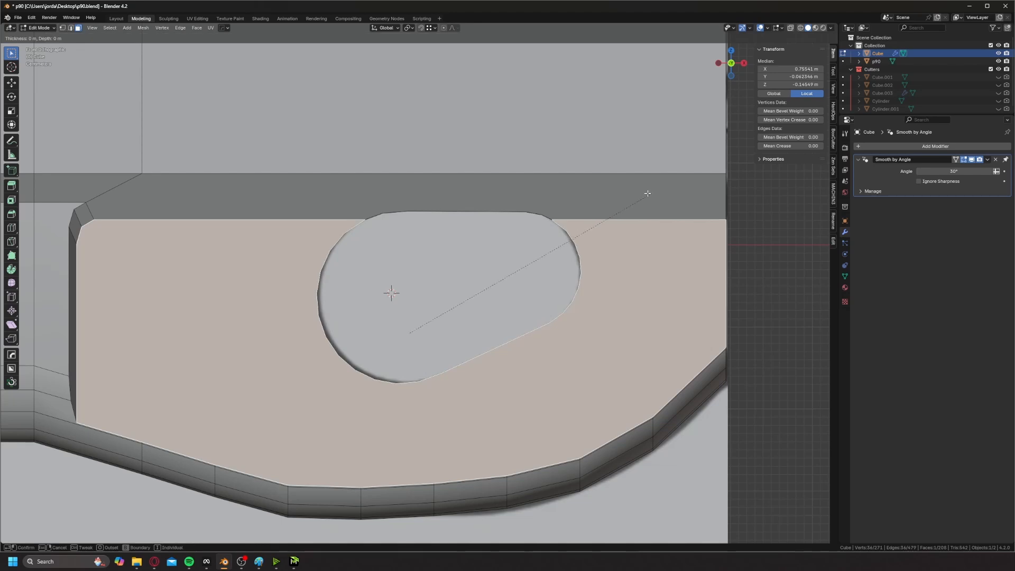
click(597, 224)
key(alt+z)
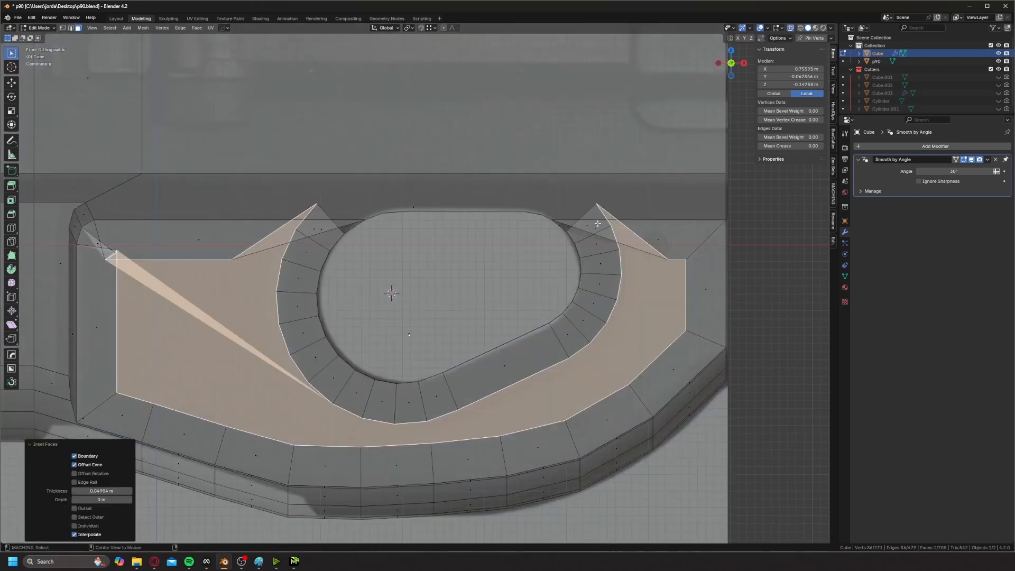
- Slide the overshooting inset vertex on the thumbhole's -X side down to the side panel's upper edge
key(alt+z)
scroll(333, 208, up, 2)
key(alt+z)
key(Tab)
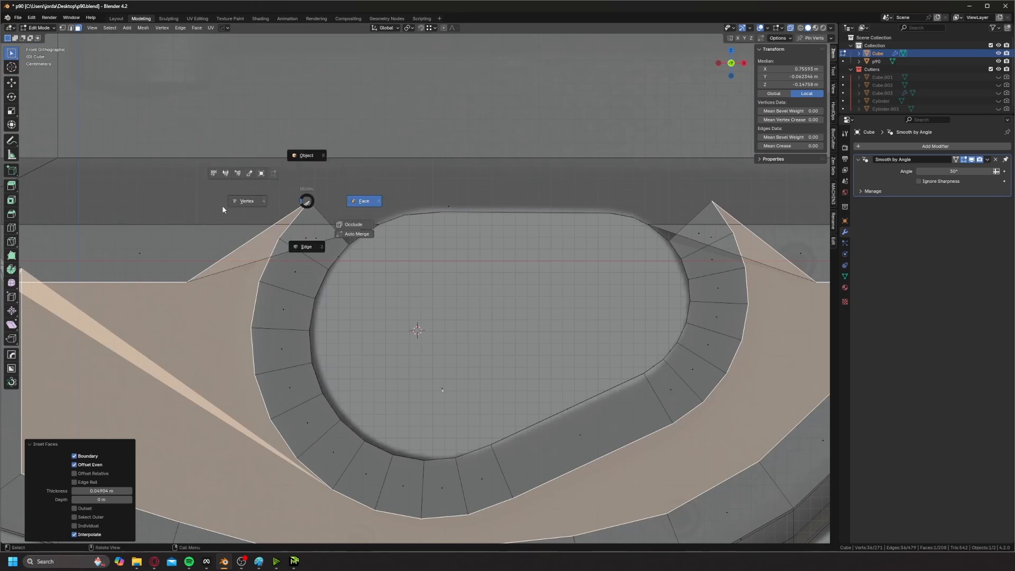
click(223, 209)
click(301, 200)
key(shift+v)
click(288, 227)
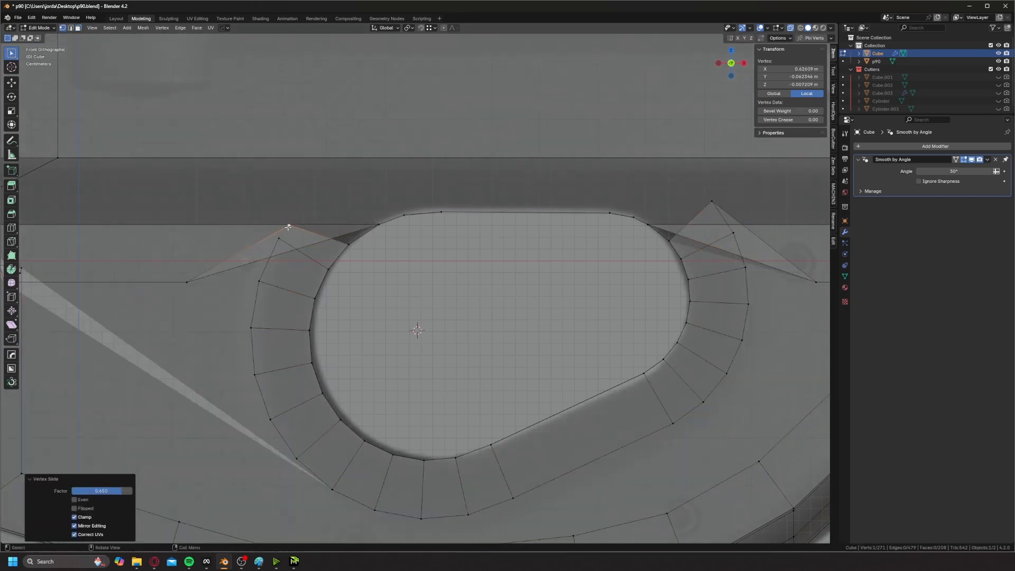
- Slide the overshooting inset vertex on the thumbhole's +X side down to the panel's upper edge, by a factor of 0.774
shift+middle_drag(288, 227, 328, 210)
scroll(410, 220, down, 2)
shift+middle_drag(419, 204, 238, 208)
click(472, 202)
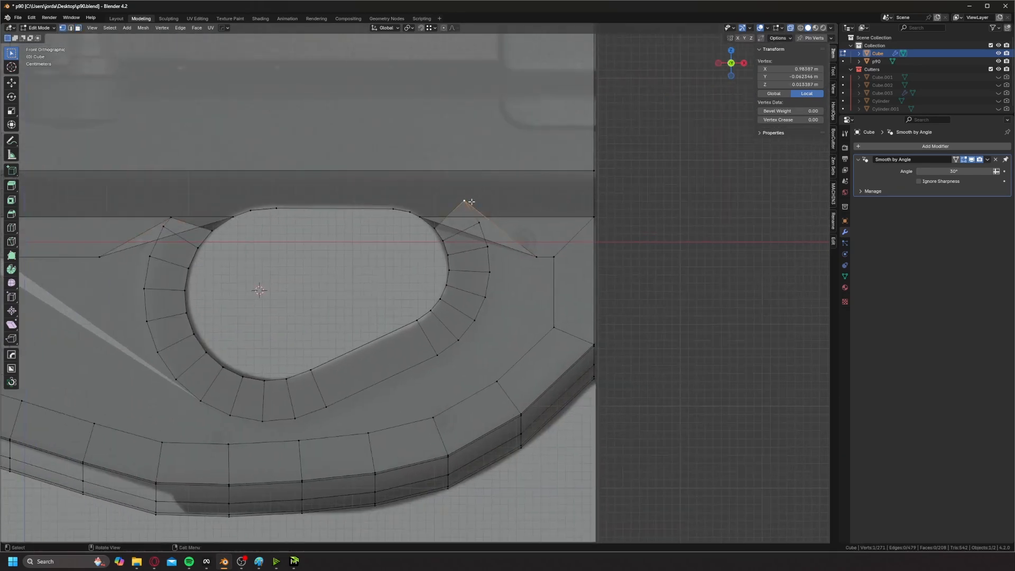
key(shift+v)
click(478, 217)
scroll(475, 219, up, 4)
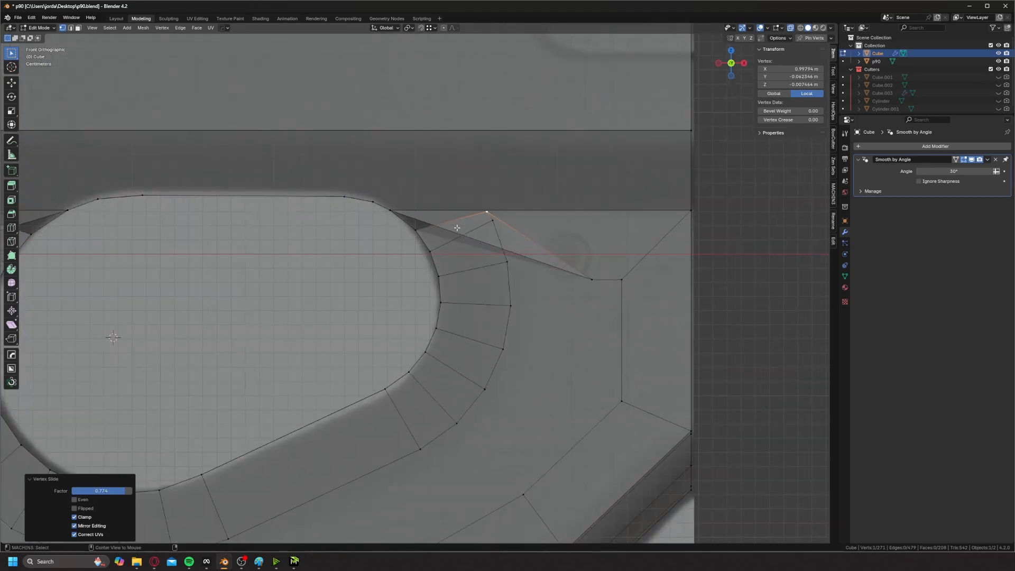
- Dissolve the unwanted outer inset edges along the side panel's +X end and curved lower border, keeping the ring around the thumbhole
key(alt+a)
click(612, 275)
key(ctrl+x)
scroll(579, 274, down, 3)
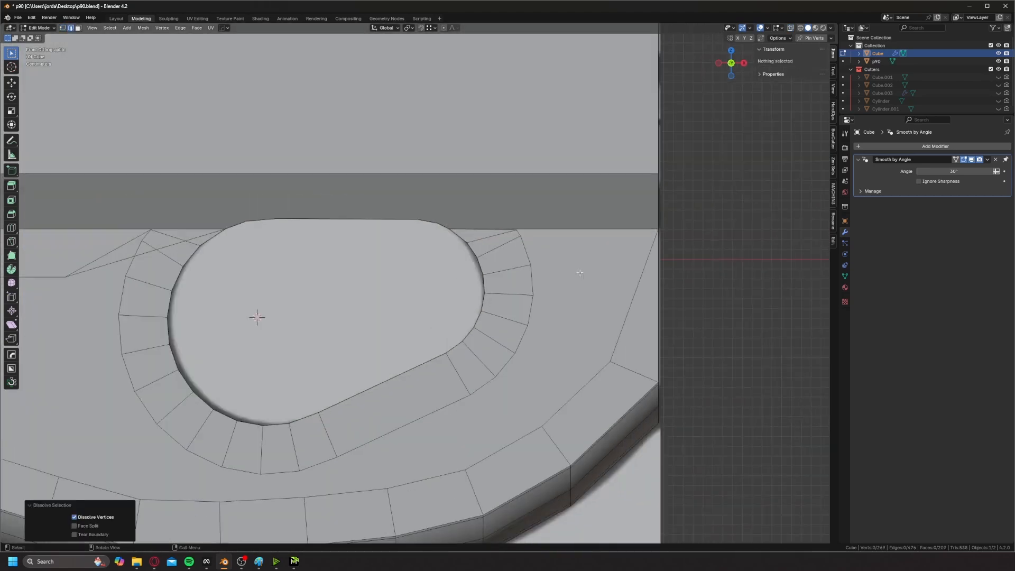
shift+middle_drag(578, 277, 610, 242)
click(641, 284)
shift+middle_drag(498, 285, 665, 262)
scroll(665, 262, down, 1)
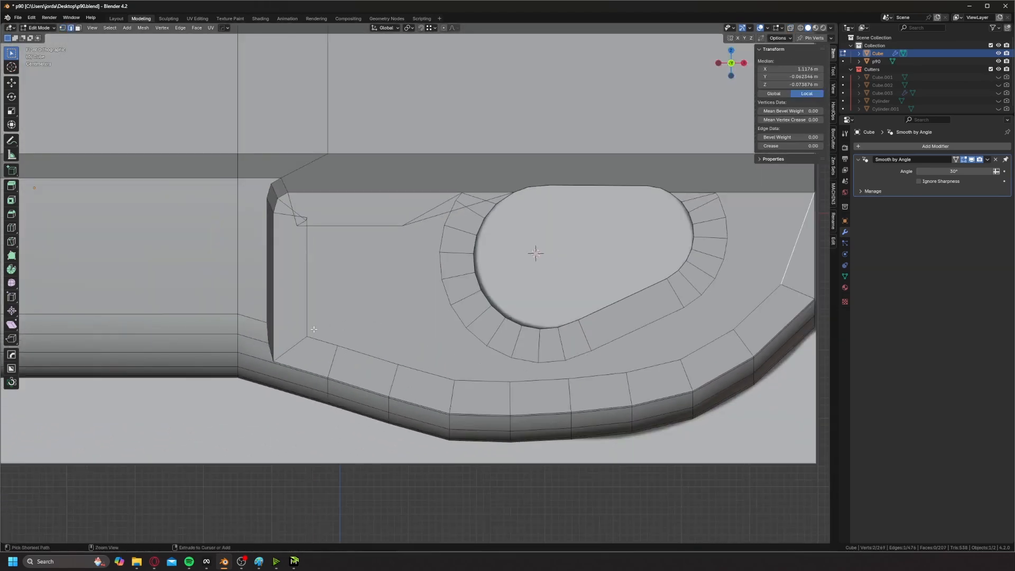
ctrl+click(320, 340)
key(ctrl+x)
- Dissolve the leftover inset edges at the side panel's -X end, along its upper border and in its upper corner
click(303, 239)
key(ctrl+x)
click(349, 225)
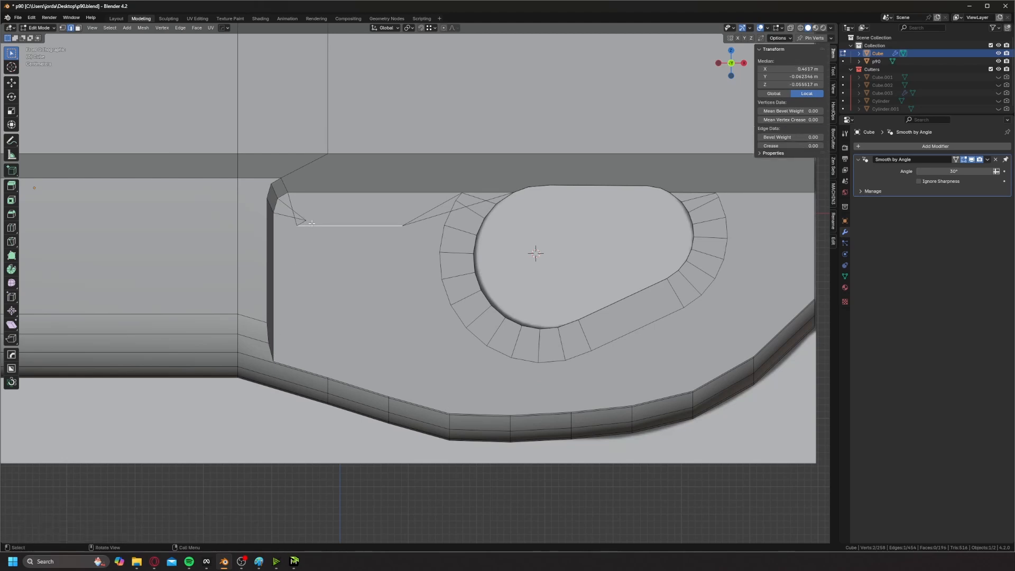
key(ctrl+x)
click(312, 216)
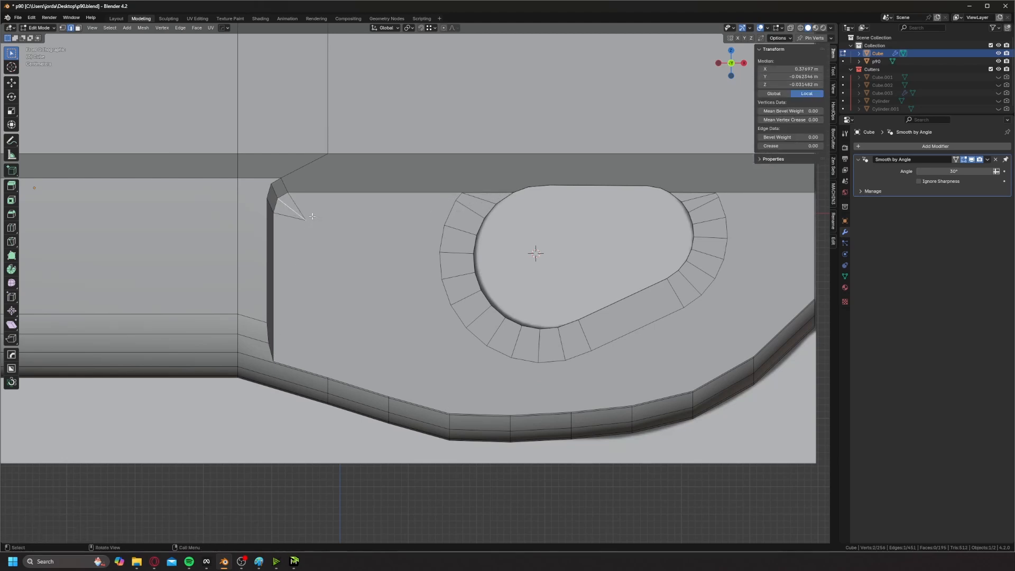
key(ctrl+x)
- Merge the stray inset vertex at the side panel's upper -X corner into the corner, removing the leftover triangles
scroll(355, 226, up, 3)
key(ctrl+Tab)
click(285, 234)
scroll(372, 213, up, 2)
shift+middle_drag(371, 213, 335, 259)
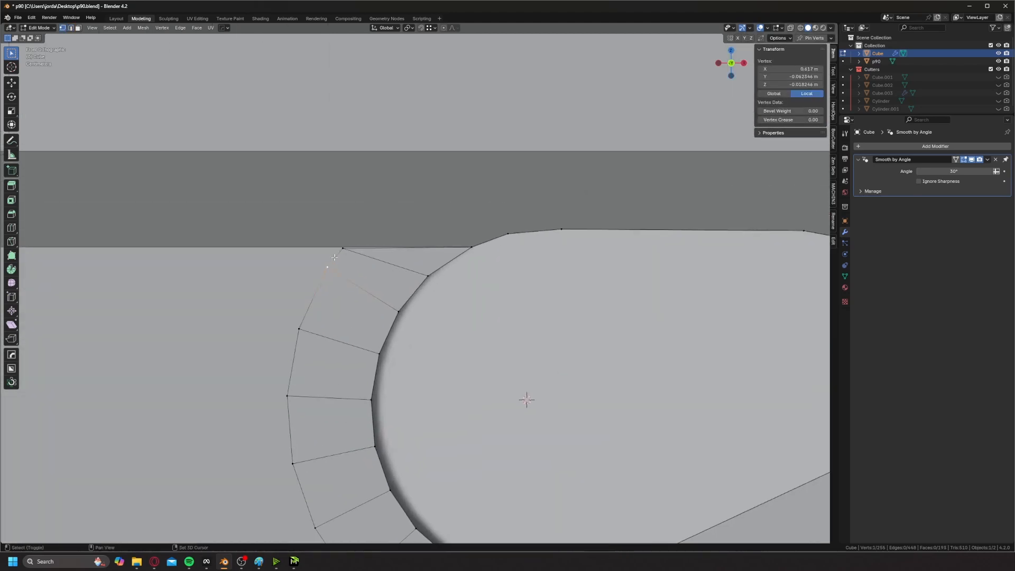
scroll(336, 258, down, 2)
key(alt+a)
- Cut a diagonal edge from each upper end of the thumbhole's ring to the slanted band's upper edge
key(2)
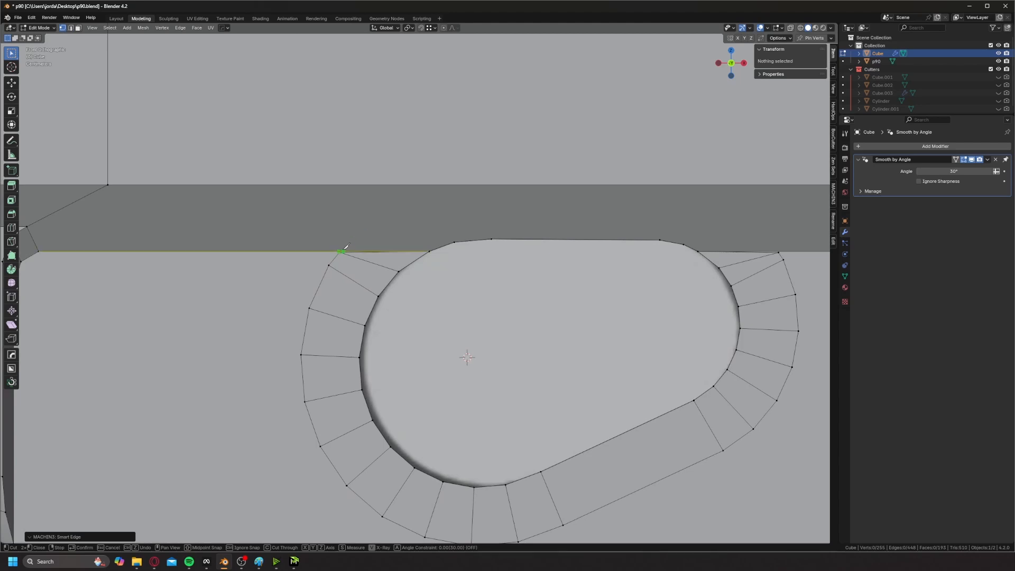
key(Escape)
key(2)
click(340, 250)
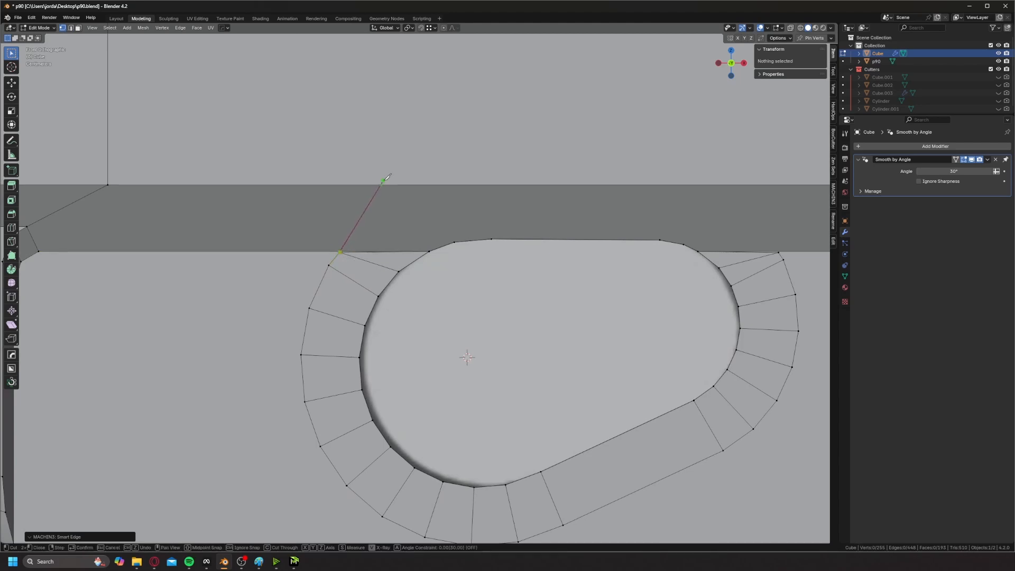
click(412, 184)
shift+middle_drag(661, 257, 516, 266)
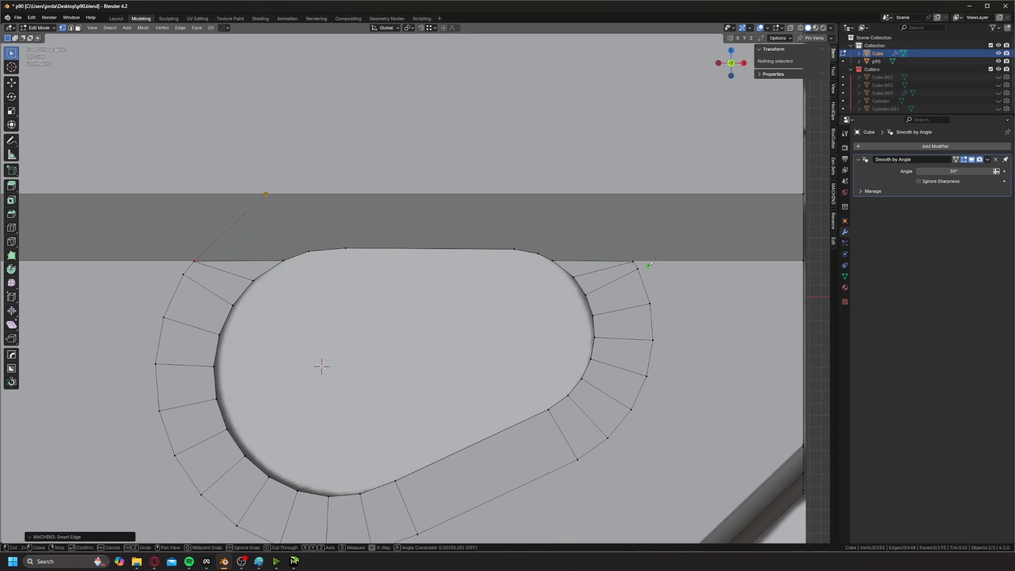
click(590, 194)
key(Return)
- Merge the doubled vertices at the ring's two upper ends, where the new cuts meet the panel's upper edge
scroll(617, 251, up, 4)
shift+click(616, 251)
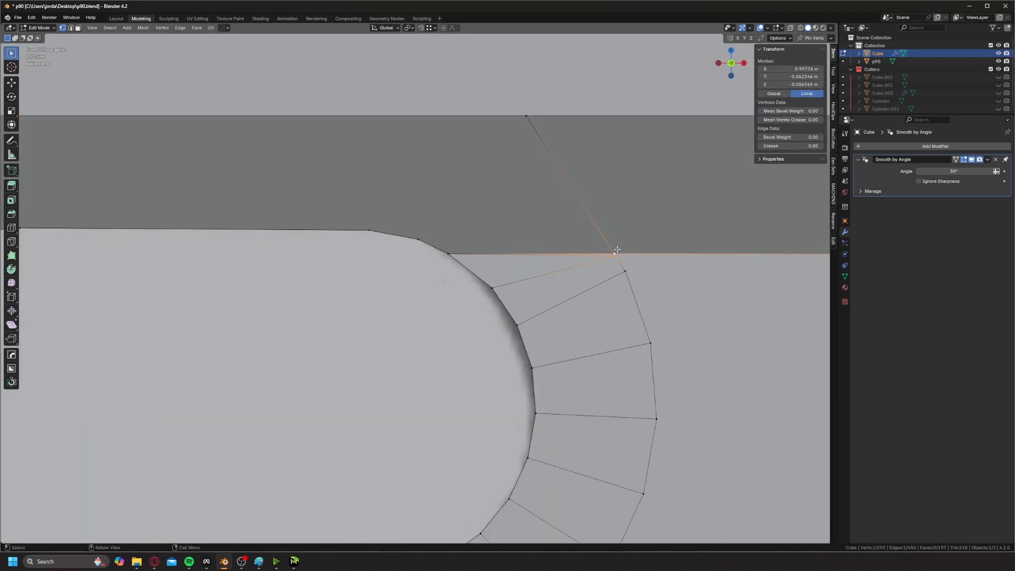
key(1)
scroll(617, 251, down, 6)
scroll(295, 250, up, 4)
click(313, 237)
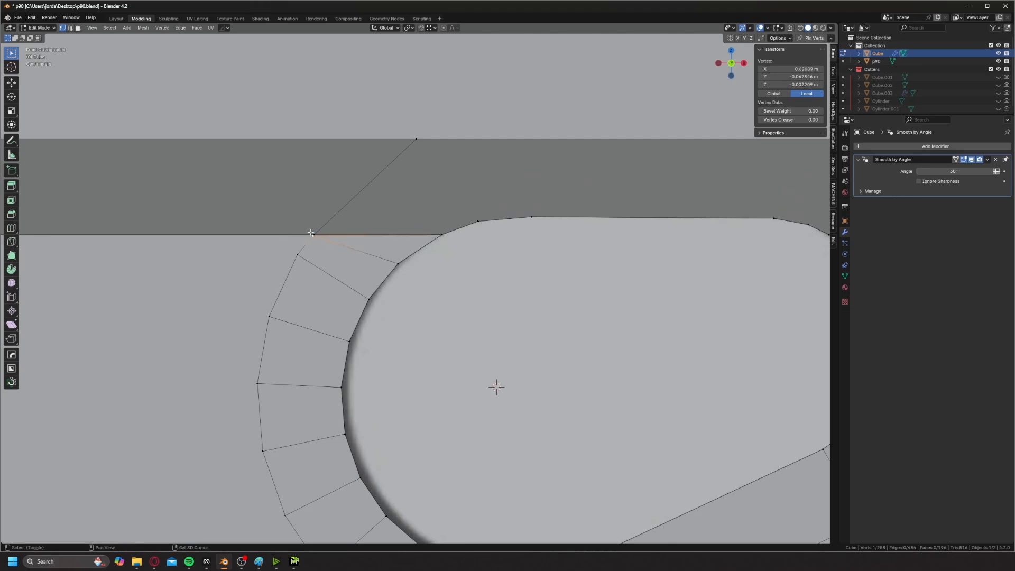
shift+click(315, 234)
key(1)
- Try to bevel the thumbhole's outer rim loop by about 0.047 m with 2 segments, and view it in Object Mode
shift+middle_drag(394, 243, 341, 237)
scroll(357, 269, down, 1)
scroll(335, 244, up, 1)
key(2)
click(334, 303)
alt+click(340, 220)
alt+click(341, 219)
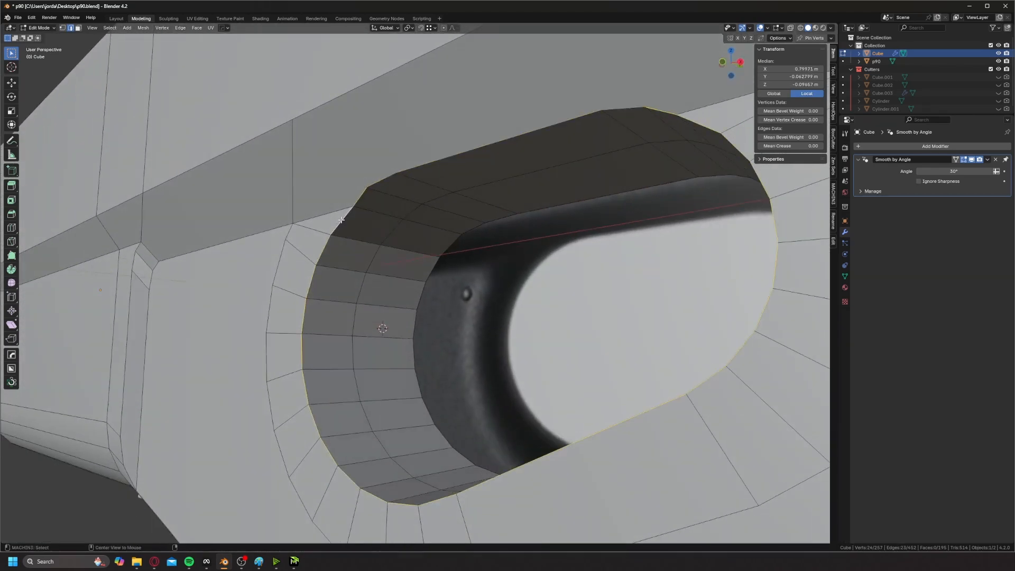
middle_drag(341, 219, 431, 227)
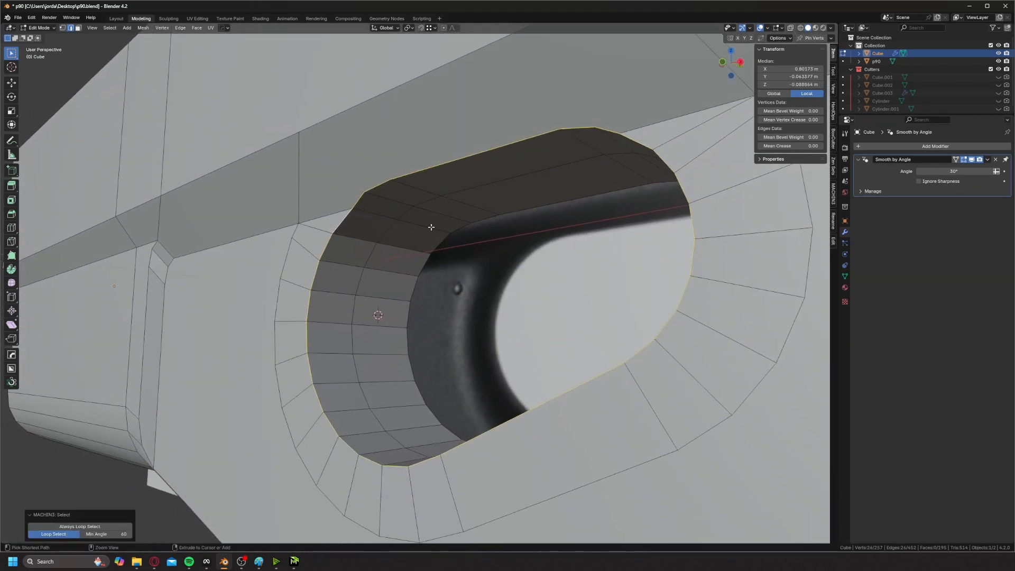
key(ctrl+b)
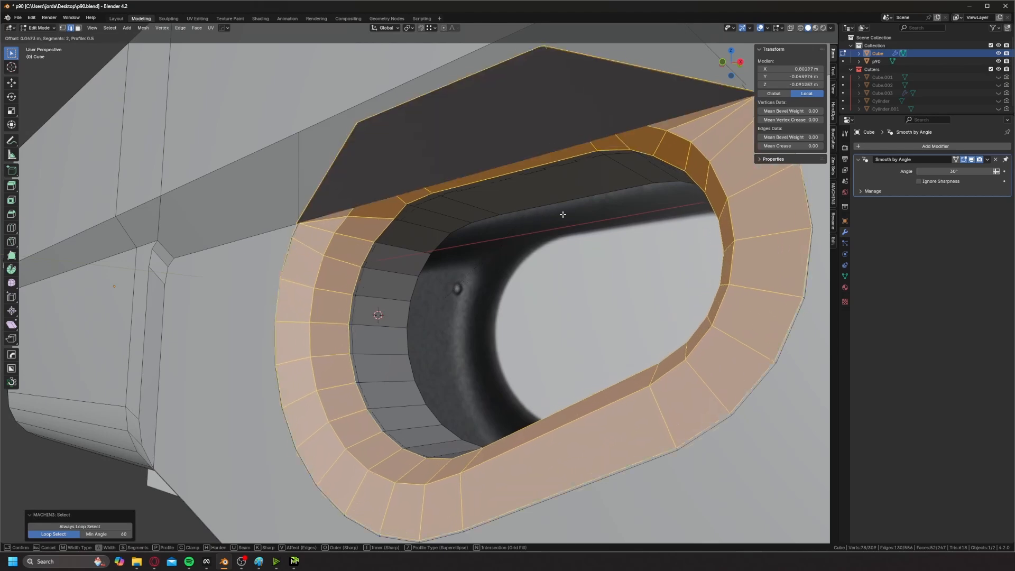
click(555, 216)
middle_drag(555, 216, 497, 178)
scroll(426, 217, down, 5)
key(Tab)
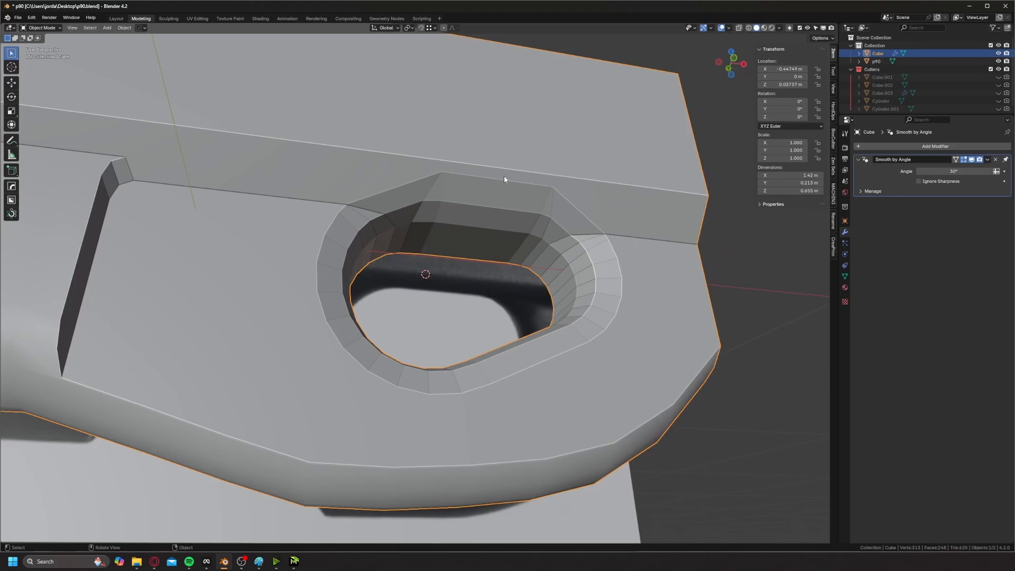
- Switch to the p90.png picture in Paint and the fnp90 image search to examine the thumbhole's edge on the real gun
key(alt+Tab)
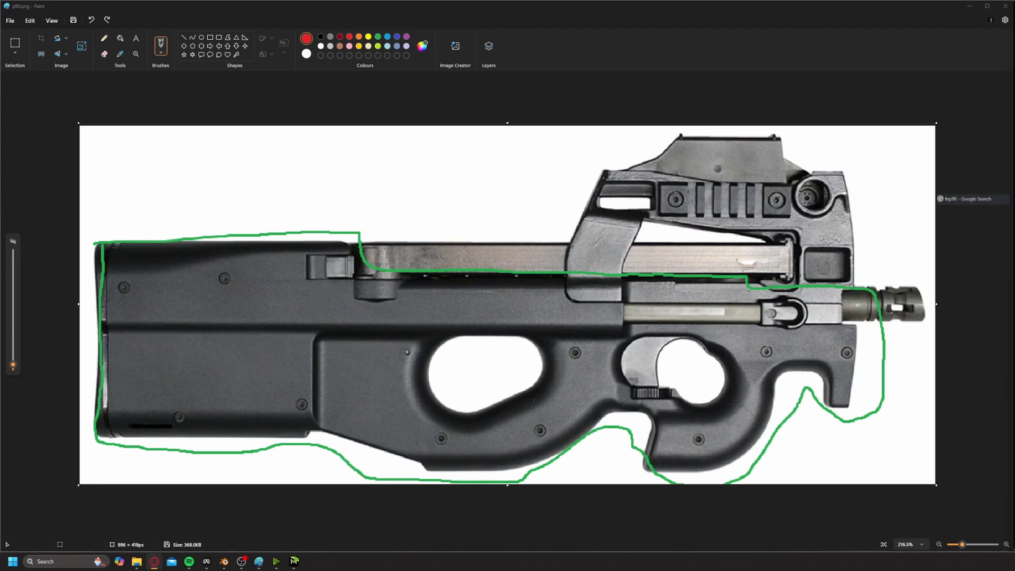
mouse_move(1014, 94)
mouse_down()
mouse_move(142, 75)
mouse_move(1, 101)
mouse_move(2, 1)
mouse_up()
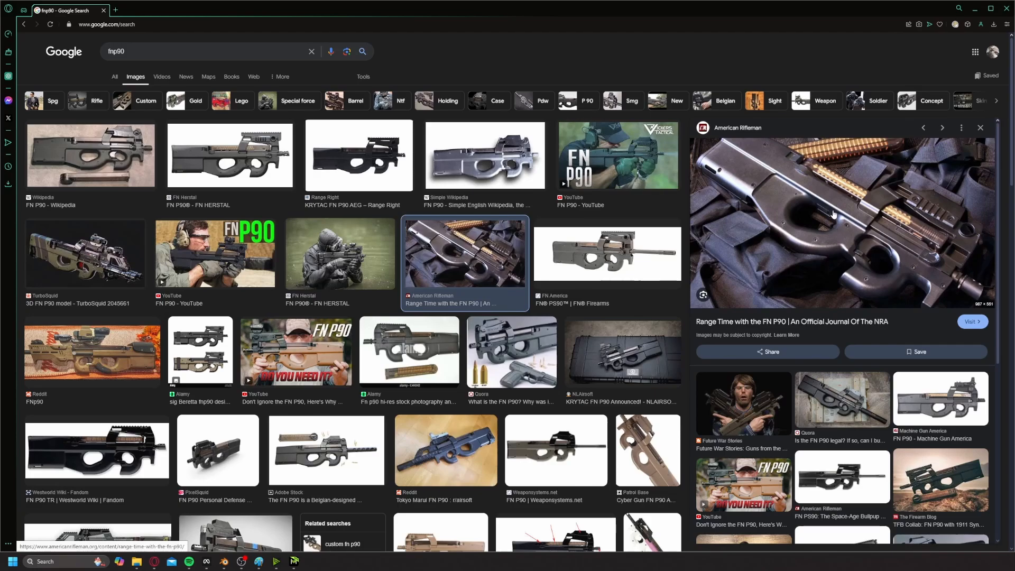
key(alt+Tab)
key(Tab)
key(alt+Tab)
key(Tab)
key(Tab)
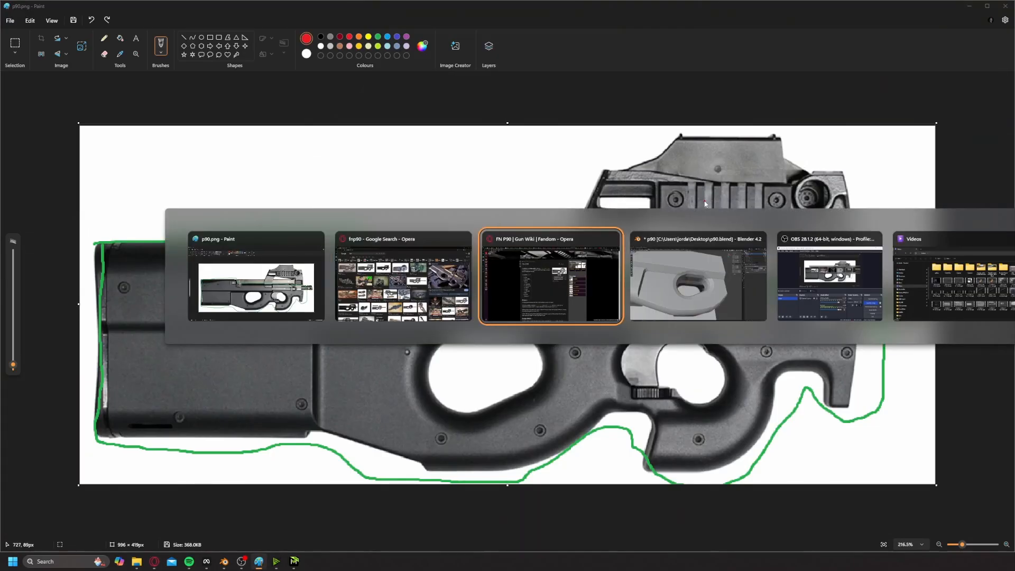
- Switch back to Blender and undo the bevel on the thumbhole's rim
scroll(439, 209, up, 1)
middle_drag(447, 207, 462, 228)
scroll(464, 233, down, 2)
scroll(465, 232, up, 2)
key(ctrl+z)
key(ctrl+z)
scroll(476, 224, up, 1)
- Lower the first cross-edge at the -X end of the thumbhole's upper wall along Z to the panel's upper edge
click(438, 268)
middle_drag(438, 270, 467, 263)
shift+click(441, 283)
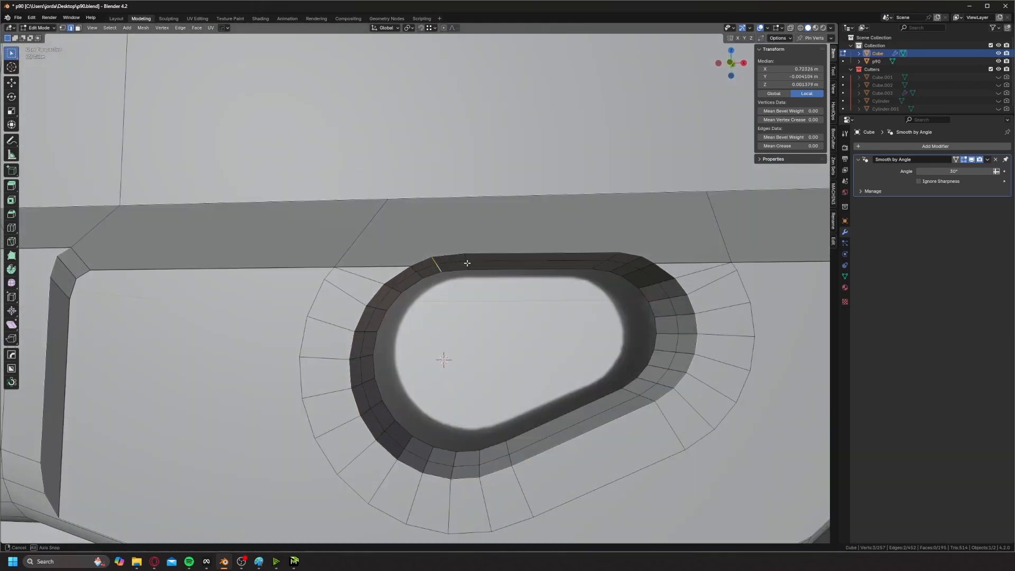
key(g)
key(z)
click(465, 255)
- Lower the neighbouring cross-edge, where the thumbhole's straight upper wall begins, along Z to the same height
click(467, 258)
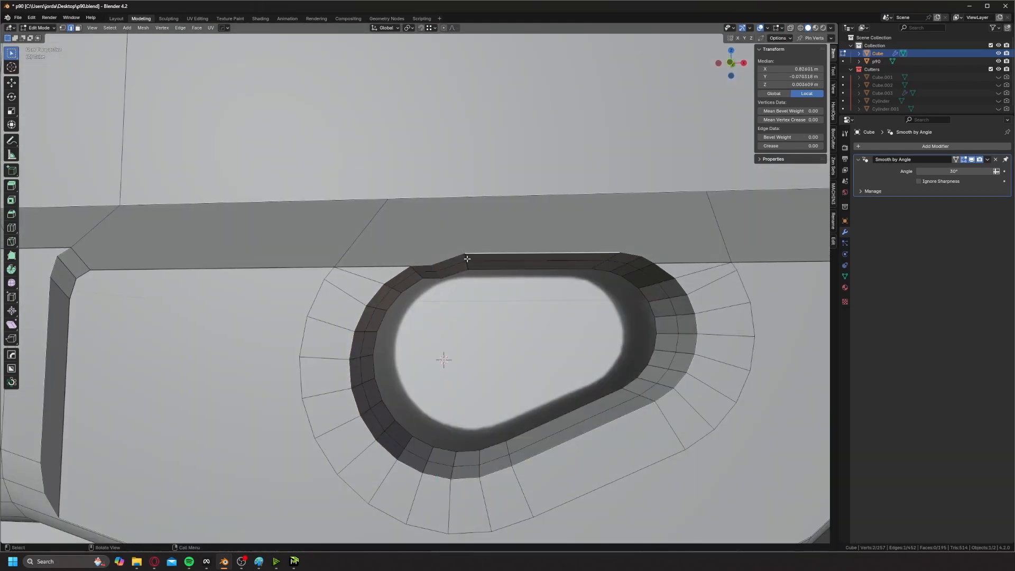
shift+click(468, 265)
middle_drag(468, 266, 471, 218)
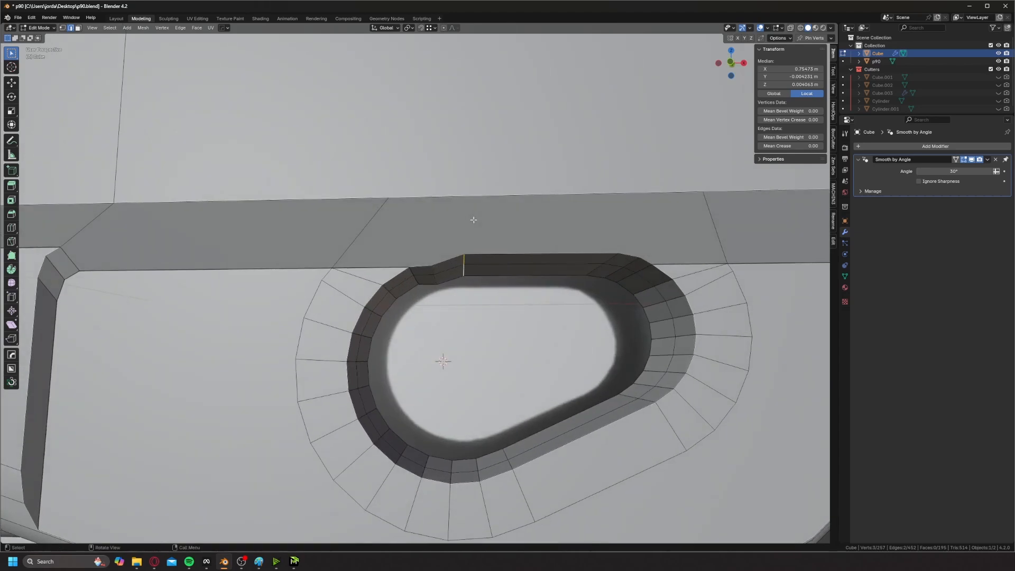
key(g)
key(z)
click(475, 233)
- Level the two cross-edges at the +X end of the thumbhole's upper wall by scaling them to 0 along Z
click(555, 253)
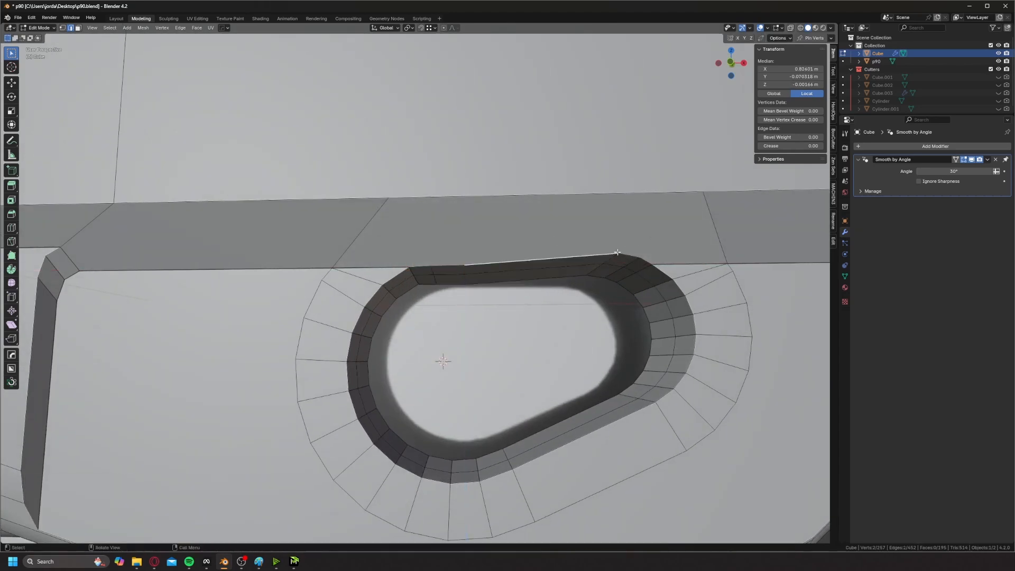
mouse_move(555, 254)
middle_down()
mouse_move(539, 246)
mouse_move(564, 243)
middle_up()
ctrl+click(548, 259)
shift+click(573, 263)
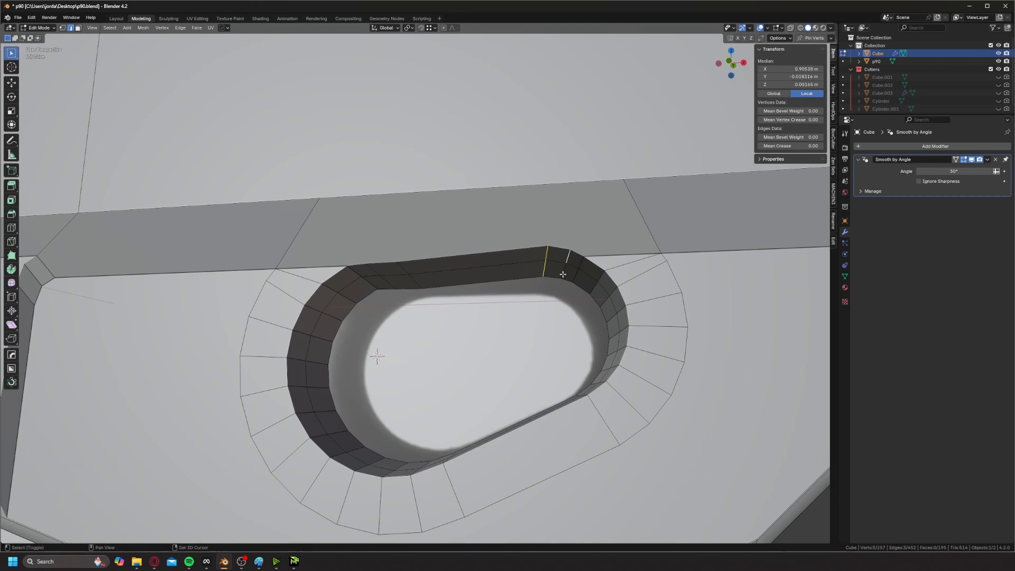
key(s)
key(z)
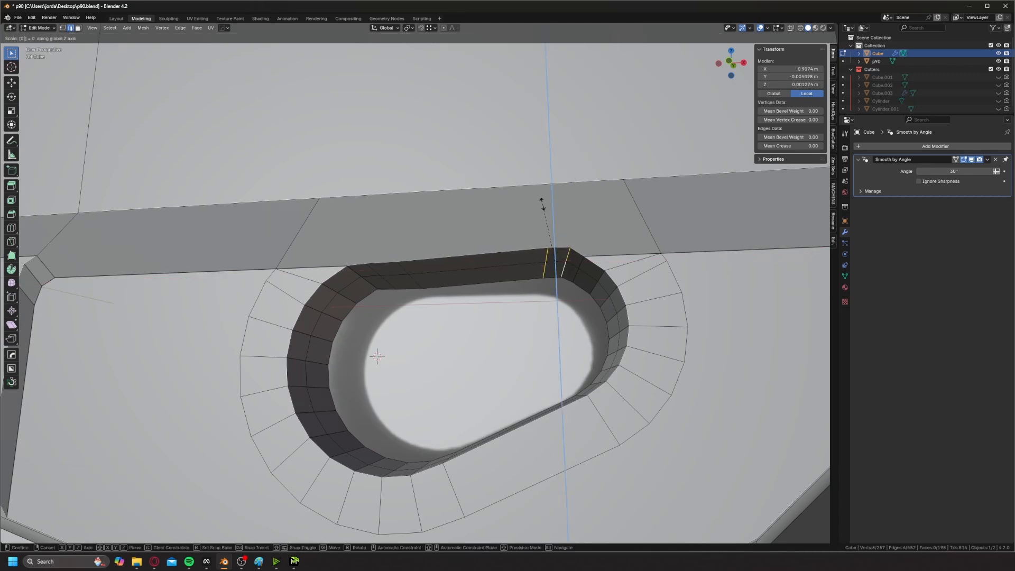
key(Return)
key(g)
key(y)
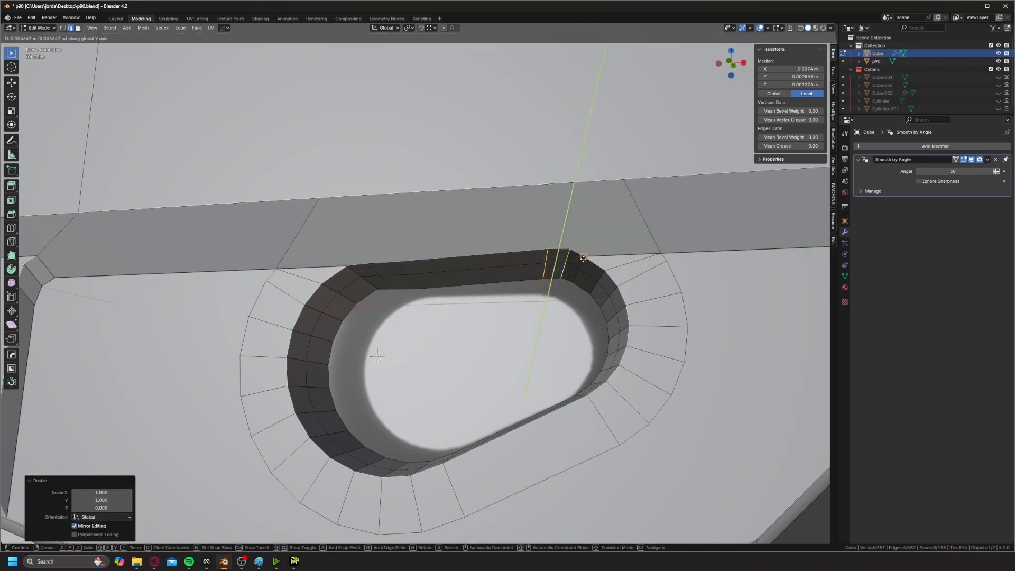
click(567, 243)
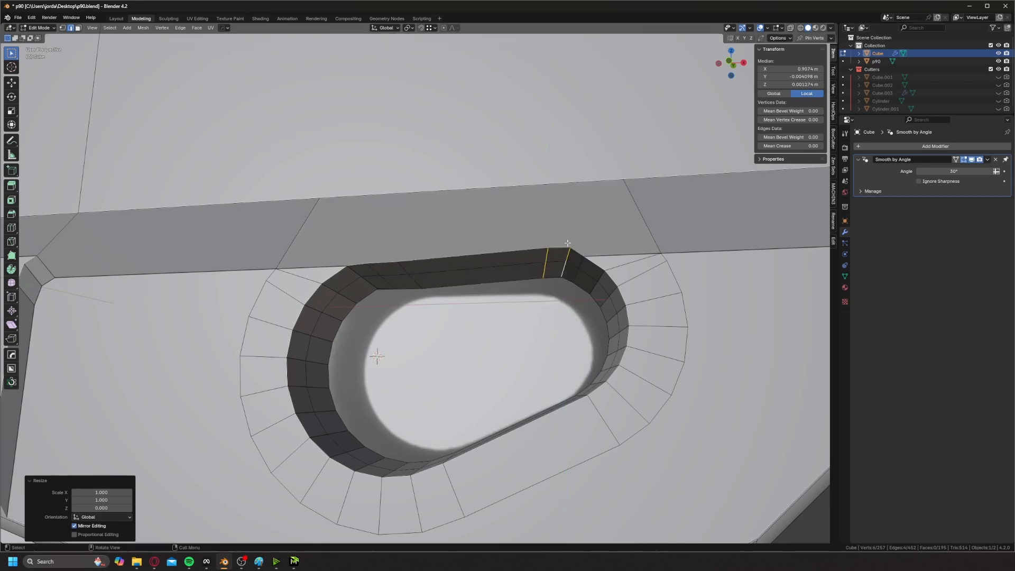
- Move the two levelled cross-edges down 0.007748 m along Z, in line with the panel's upper edge
click(410, 28)
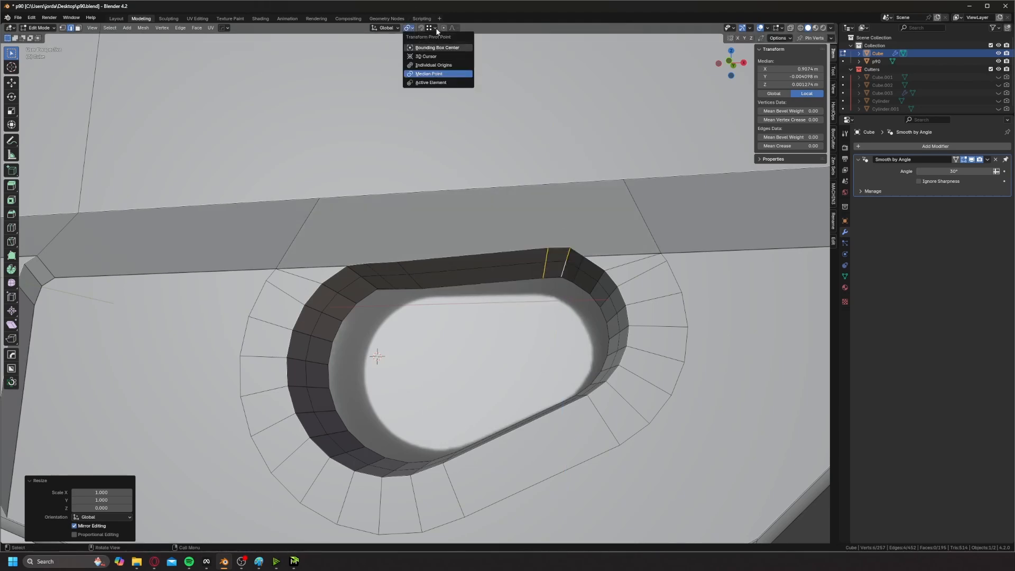
middle_drag(544, 137, 582, 188)
key(g)
key(z)
click(592, 179)
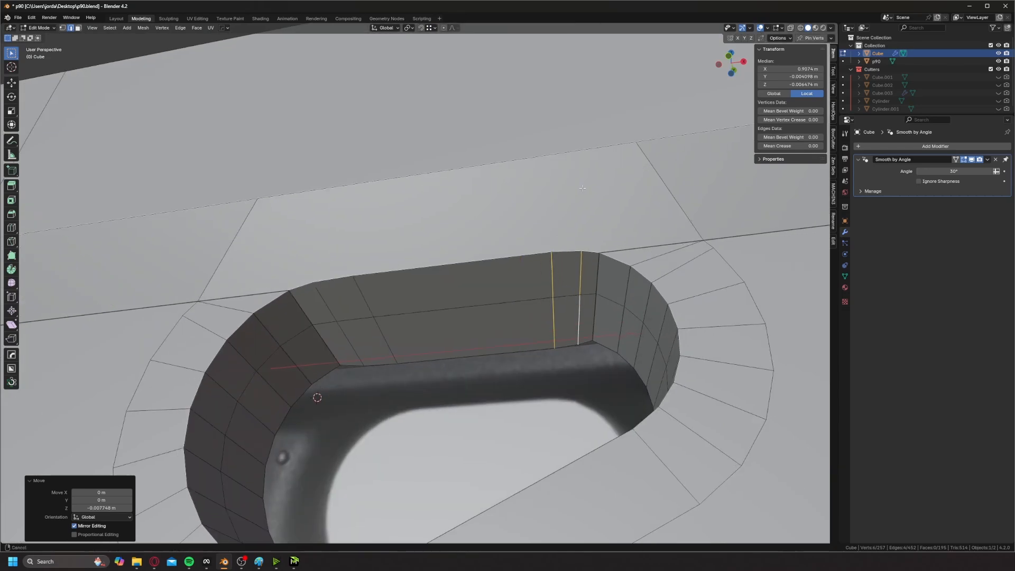
drag(582, 189, 541, 149)
middle_drag(541, 149, 602, 151)
scroll(582, 148, down, 4)
key(Tab)
click(391, 134)
middle_drag(449, 179, 465, 203)
- Flatten the slanted band's three faces above the side panel into a single planar face with MESHmachine's Flatten
key(3)
click(400, 213)
scroll(424, 205, up, 1)
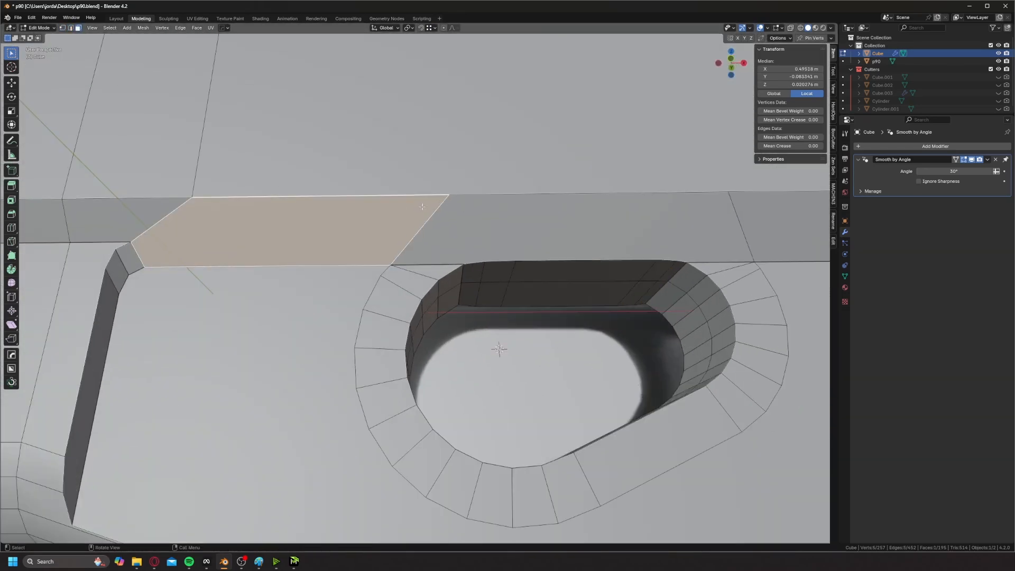
scroll(420, 207, down, 1)
click(711, 214)
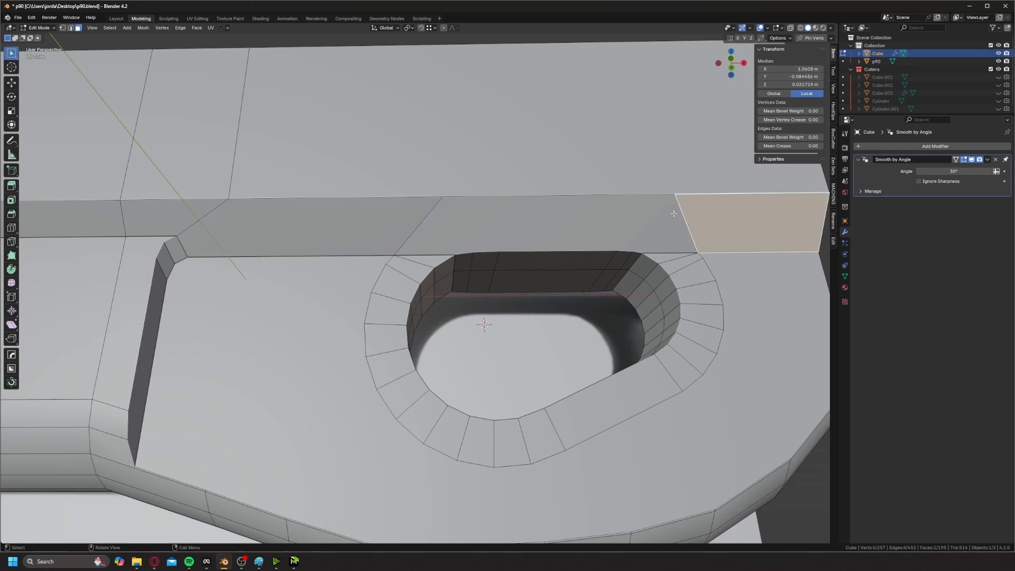
click(652, 214)
shift+click(710, 209)
shift+click(348, 209)
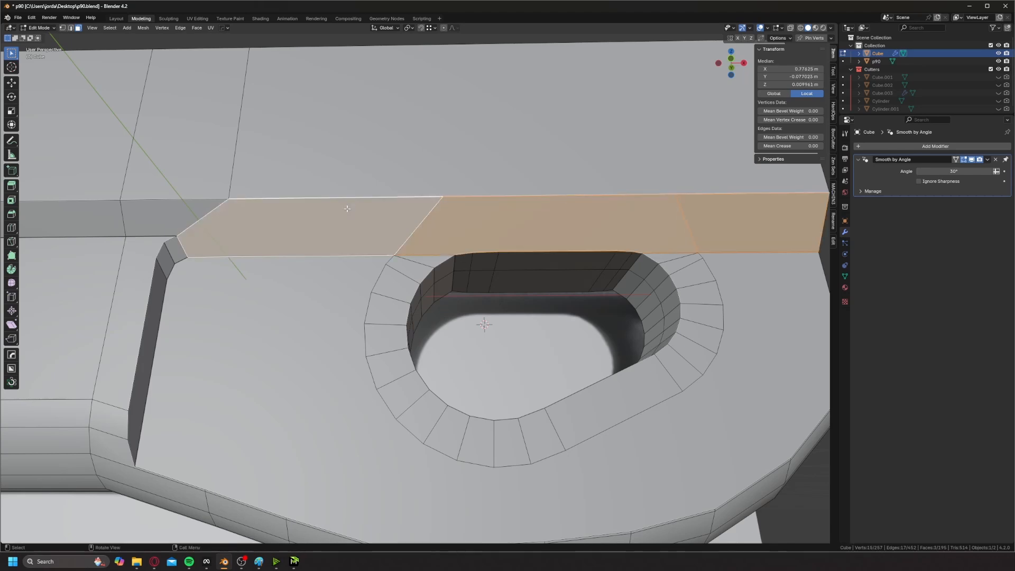
key(y)
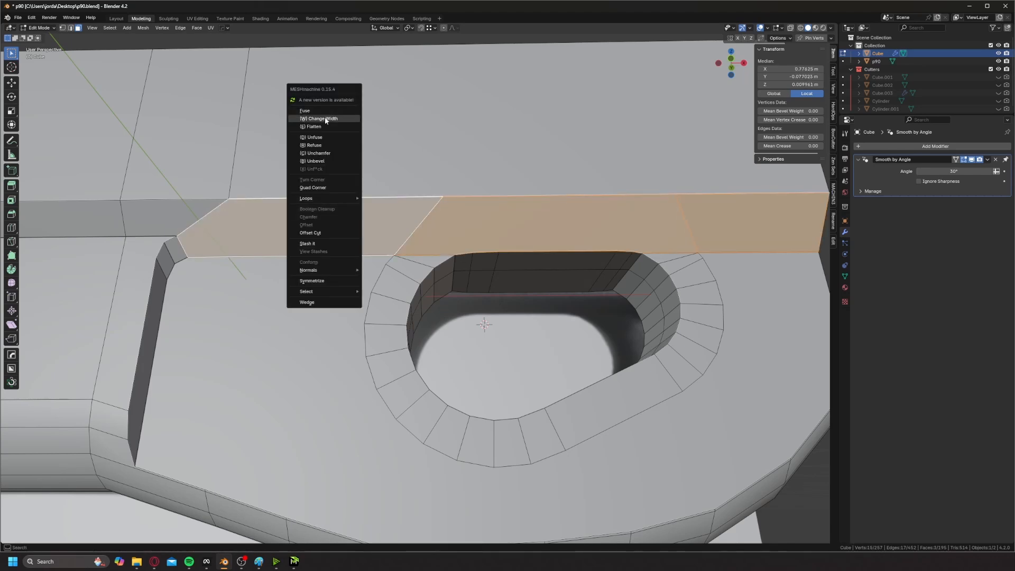
click(314, 127)
- Slide the ring's second vertex on the thumbhole's -X side down along its edge by a factor of 0.317
middle_drag(516, 271, 478, 270)
key(1)
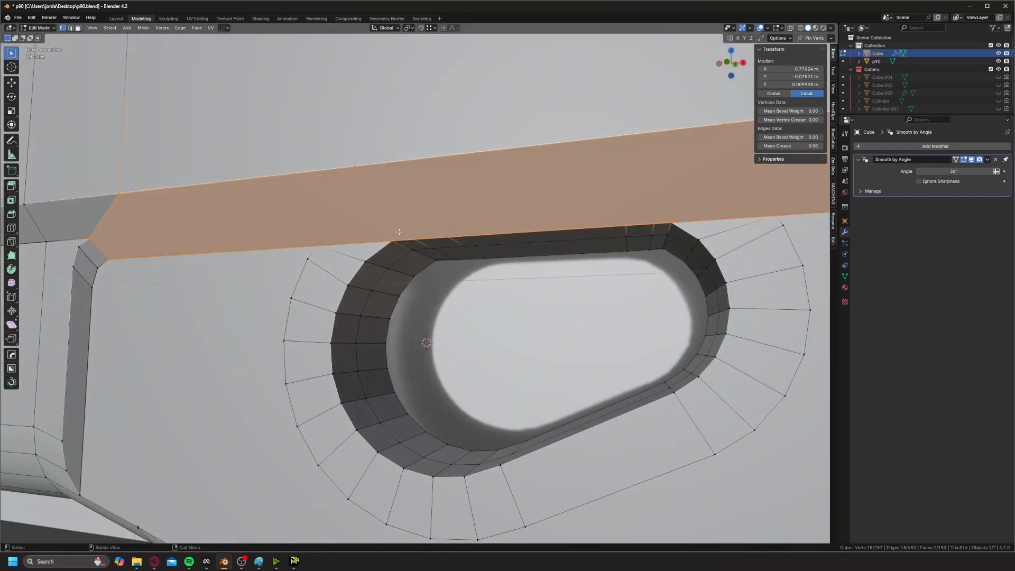
middle_drag(383, 235, 360, 267)
click(357, 268)
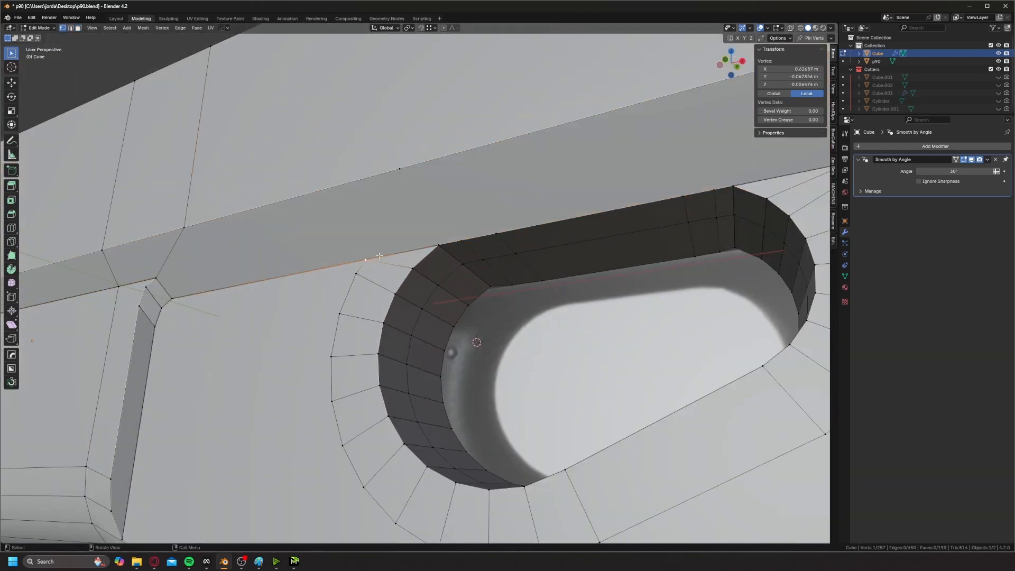
key(shift+v)
click(348, 284)
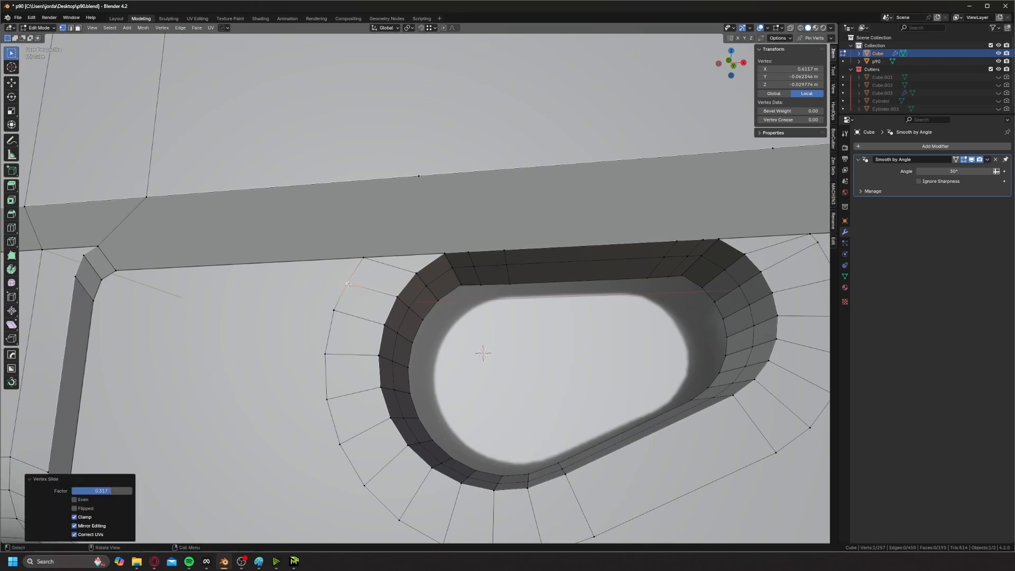
- Slide the two ring vertices below the upper end on the thumbhole's +X side down along the ring for even spacing
shift+middle_drag(766, 240, 628, 253)
click(674, 257)
key(shift+v)
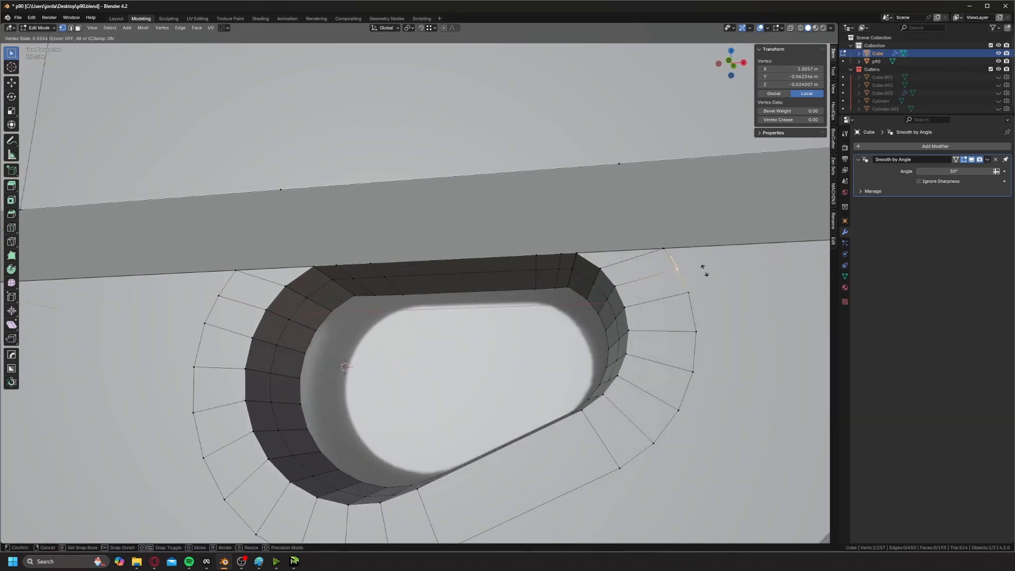
click(705, 271)
click(692, 292)
key(shift+v)
click(694, 303)
click(665, 251)
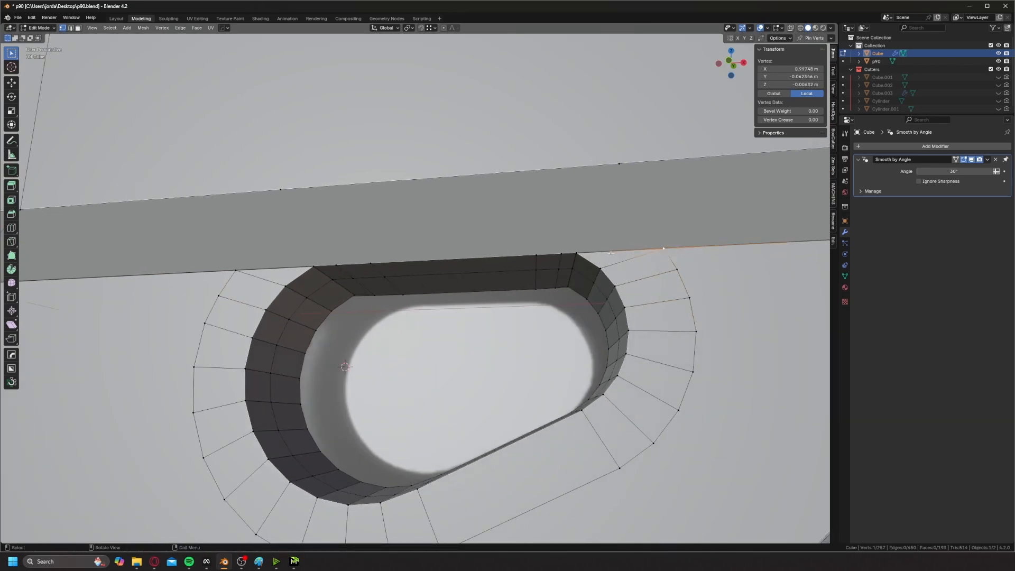
scroll(573, 242, up, 3)
scroll(632, 287, up, 1)
scroll(547, 306, up, 2)
shift+middle_drag(722, 253, 546, 277)
click(546, 277)
click(580, 299)
key(g)
right_click(589, 337)
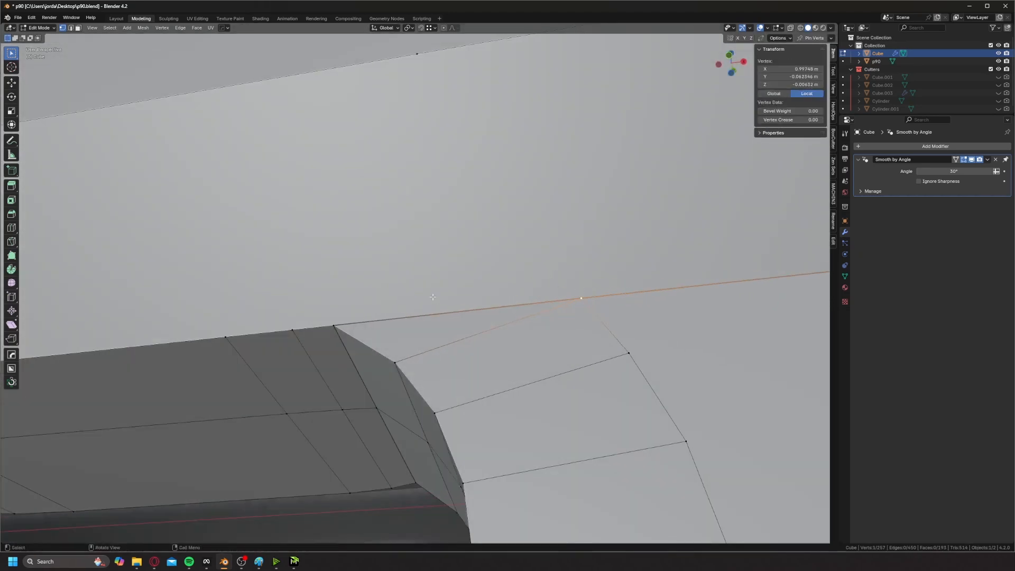
click(431, 295)
click(348, 328)
middle_drag(368, 290, 395, 259)
scroll(395, 297, down, 3)
scroll(394, 258, up, 2)
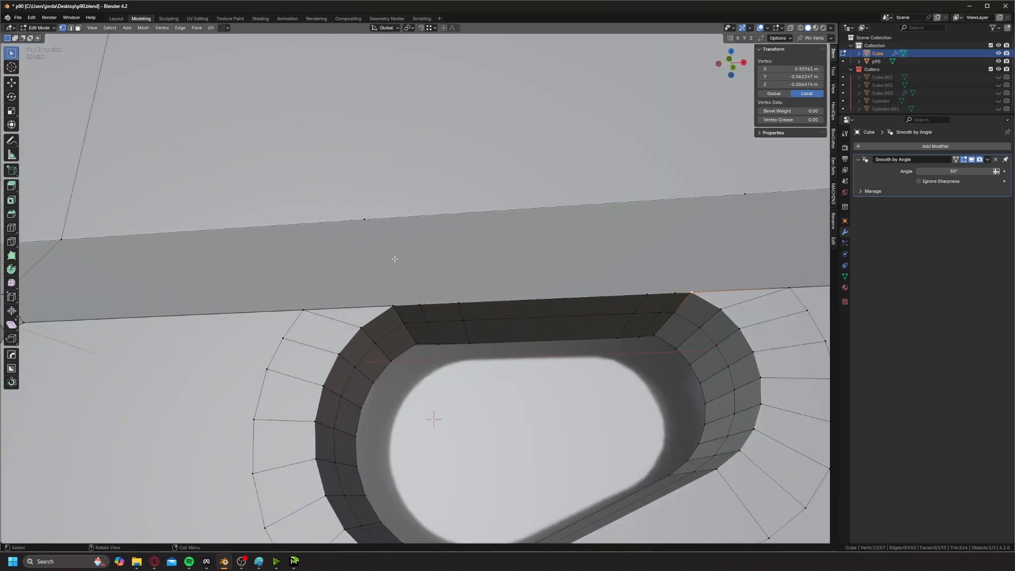
- Merge the two leftover cut vertices on the slanted band's upper edge into its +X end corner
scroll(394, 259, down, 3)
click(395, 232)
ctrl+click(607, 209)
key(1)
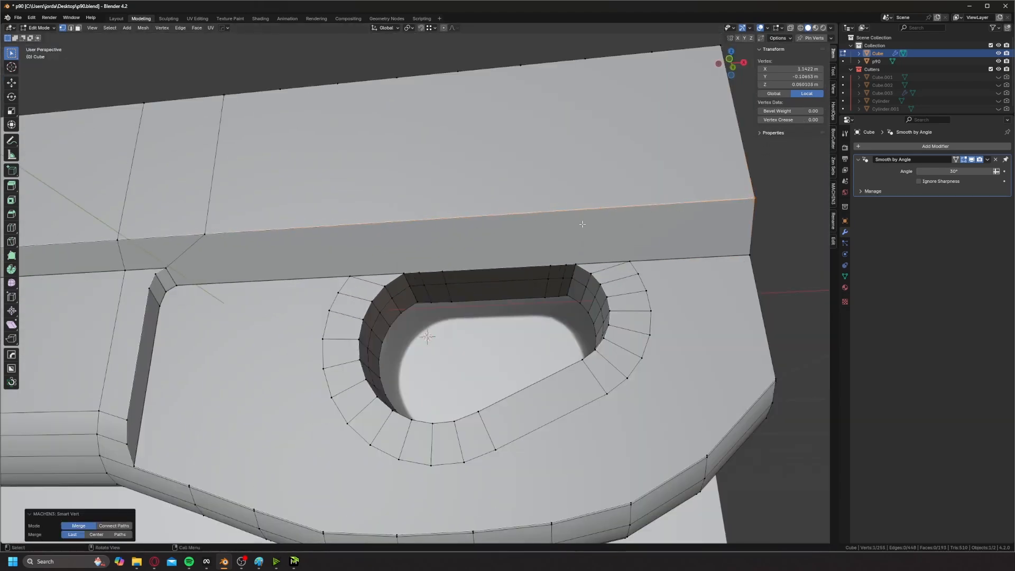
click(310, 258)
scroll(313, 258, up, 2)
mouse_move(313, 258)
middle_down()
mouse_move(317, 242)
mouse_move(318, 264)
middle_up()
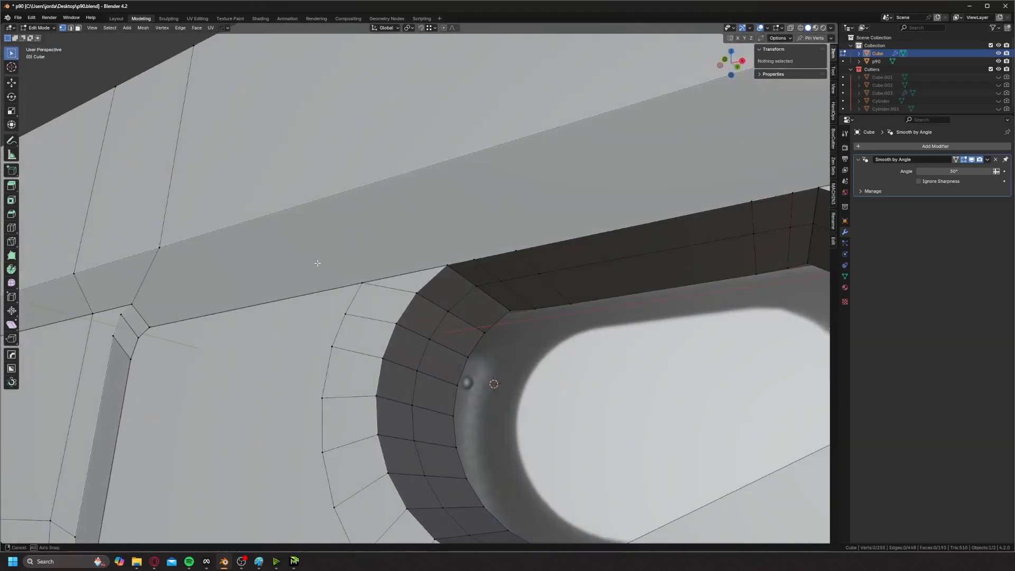
scroll(322, 265, down, 2)
click(412, 282)
middle_drag(412, 283, 548, 263)
ctrl+click(644, 192)
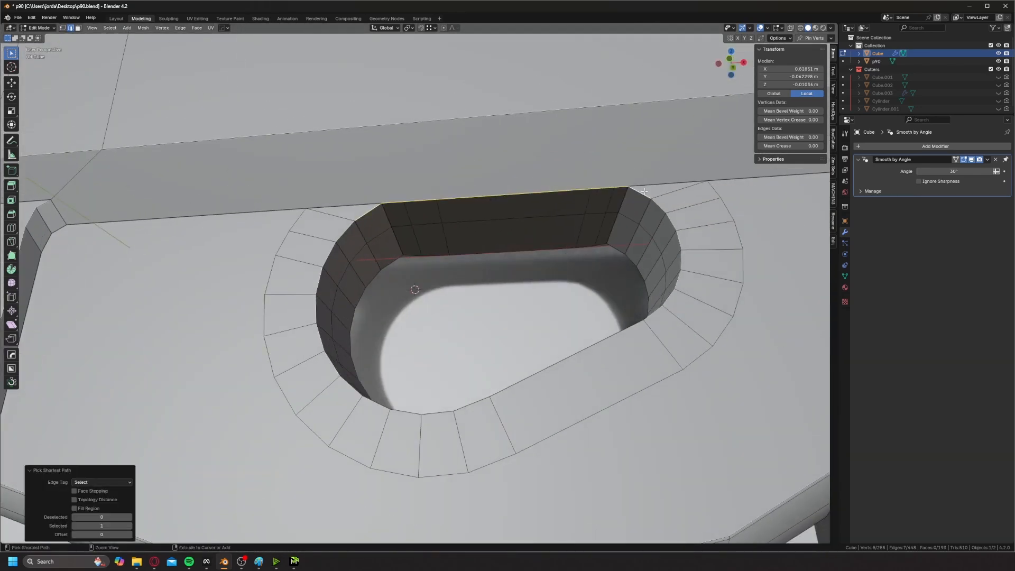
click(537, 404)
ctrl+click(553, 374)
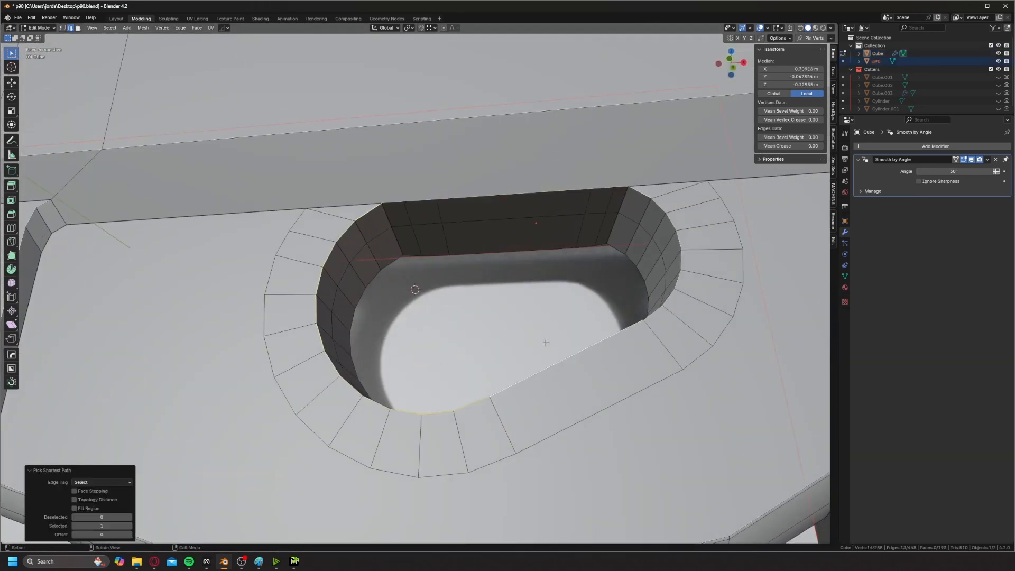
middle_drag(478, 347, 470, 336)
key(ctrl+z)
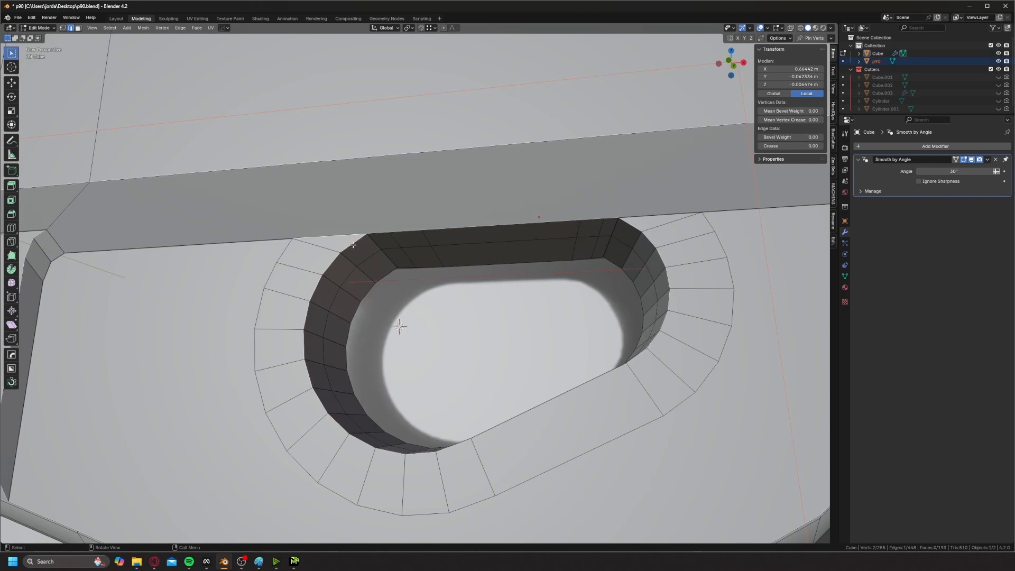
- Bevel the thumbhole's outer rim edges, all except the straight upper edge, with 2 segments and a Percent width of 100%
ctrl+click(635, 247)
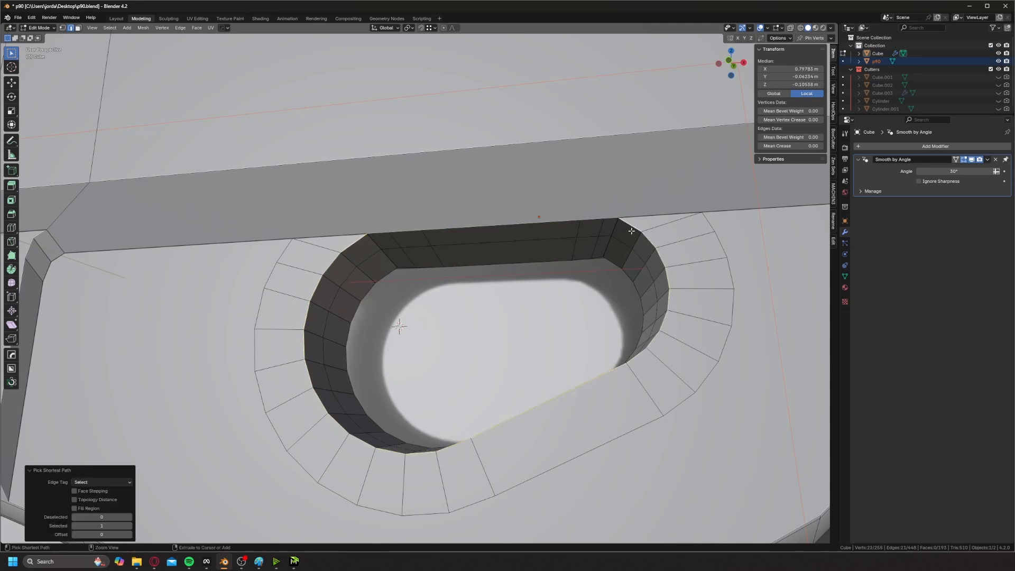
key(ctrl+b)
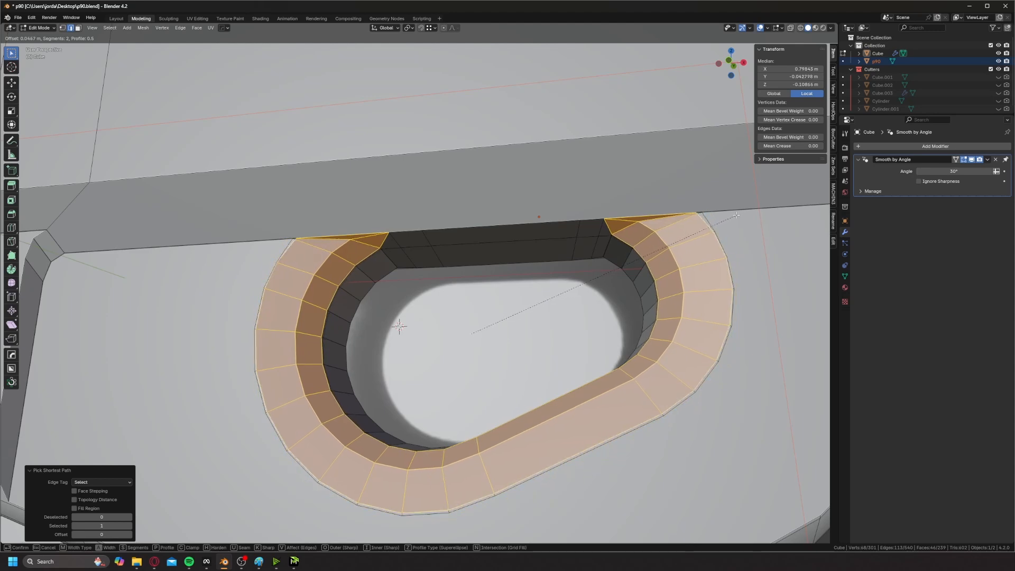
click(733, 216)
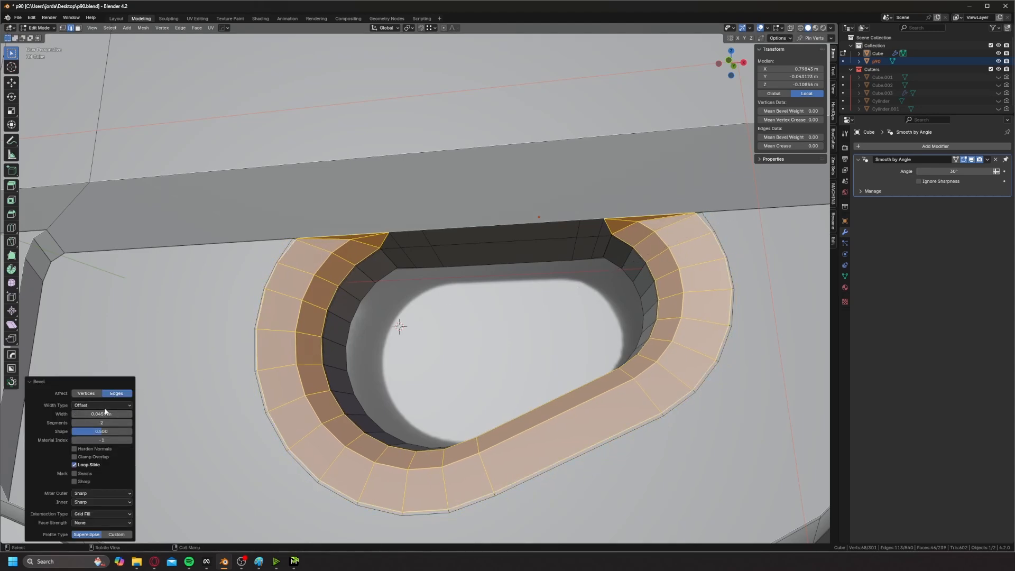
click(102, 440)
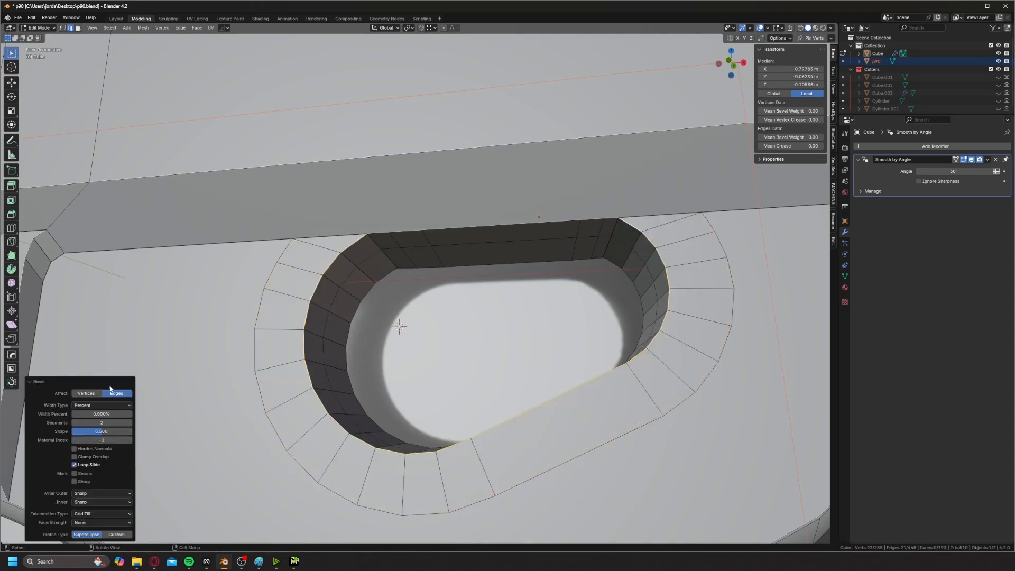
drag(105, 416, 132, 414)
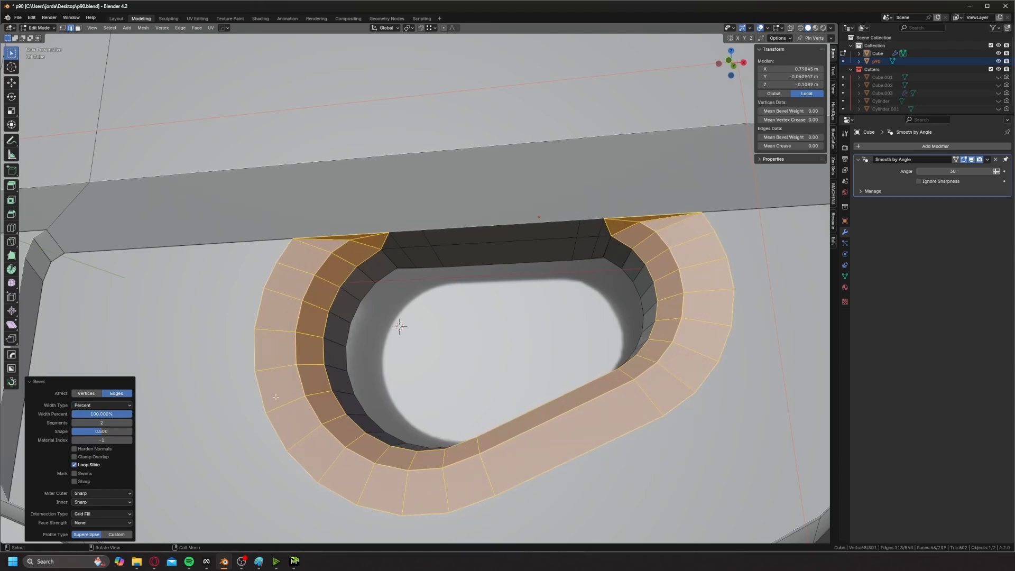
- Examine the bevelled thumbhole rim and its two upper ends up close and from a distance, with vertices displayed
middle_drag(339, 370, 388, 298)
scroll(325, 267, up, 4)
scroll(316, 272, down, 4)
scroll(401, 316, down, 3)
scroll(400, 316, up, 4)
key(1)
shift+middle_drag(246, 294, 200, 301)
scroll(212, 300, down, 5)
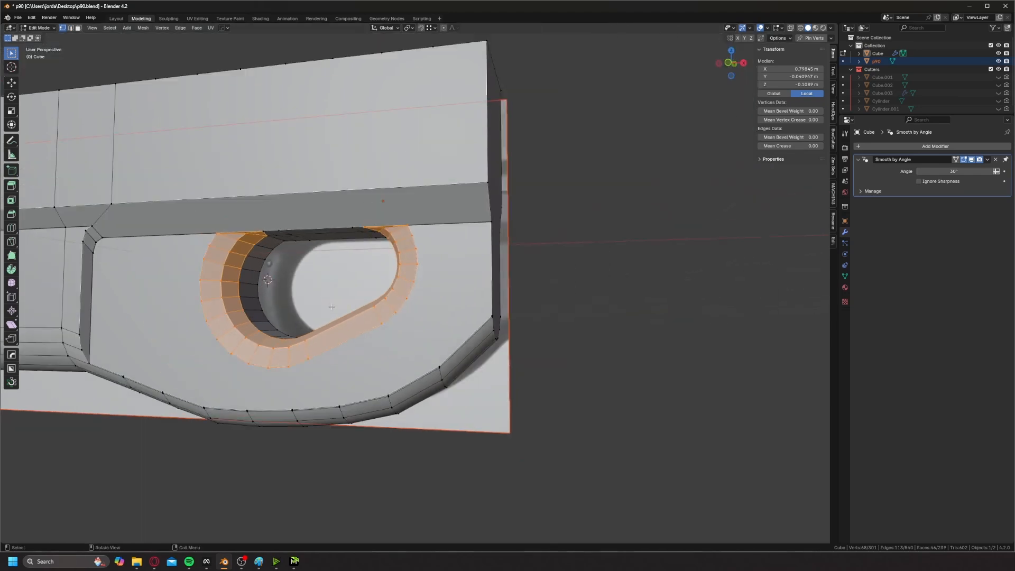
- Add a cube beside the gun body, move it about 1.08 m along X, and open it for mesh editing
key(Tab)
middle_drag(465, 265, 478, 300)
key(shift+a)
mouse_move(508, 301)
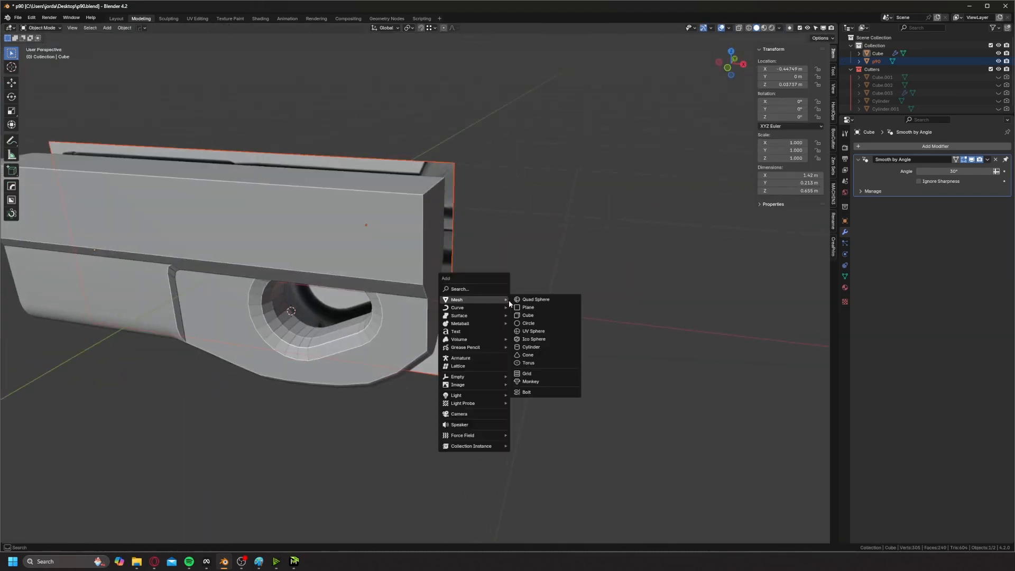
click(540, 315)
key(g)
key(x)
click(668, 300)
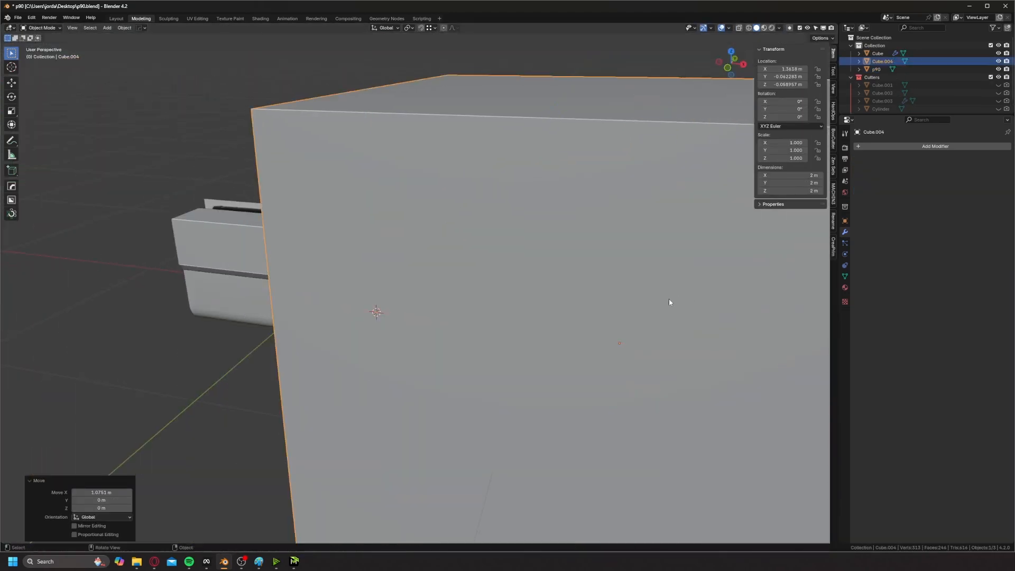
key(Tab)
scroll(521, 242, down, 4)
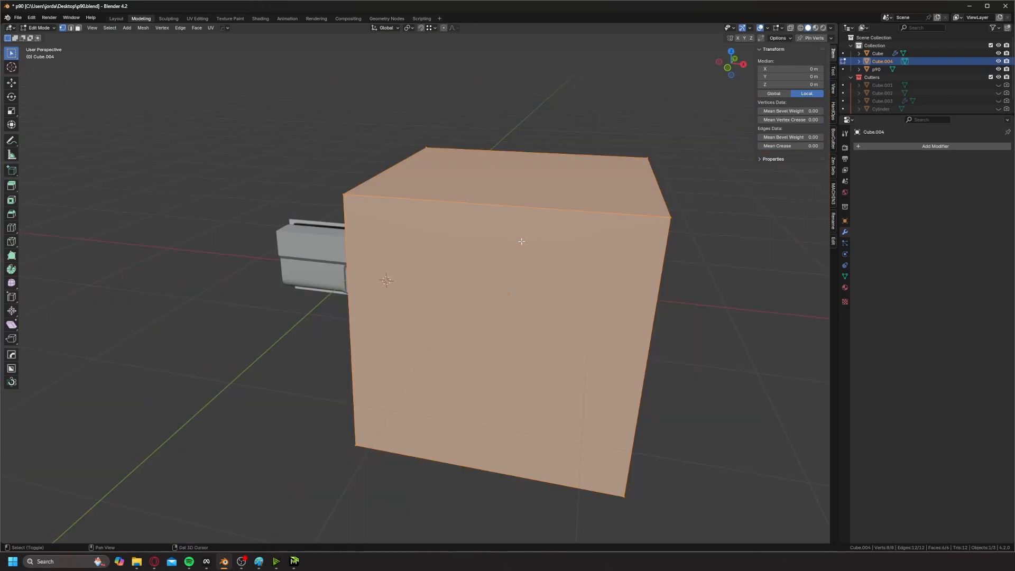
shift+middle_drag(521, 241, 400, 257)
key(alt+a)
click(475, 243)
key(g)
key(z)
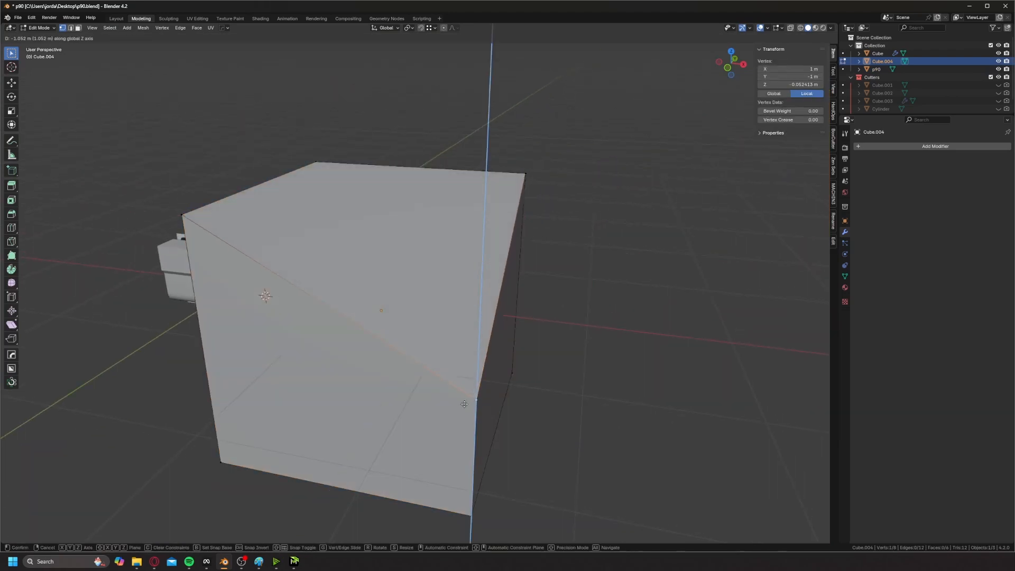
right_click(464, 402)
- Lower the front top edge of the cube along Z to form a sloped upper face
key(2)
click(351, 241)
key(g)
key(z)
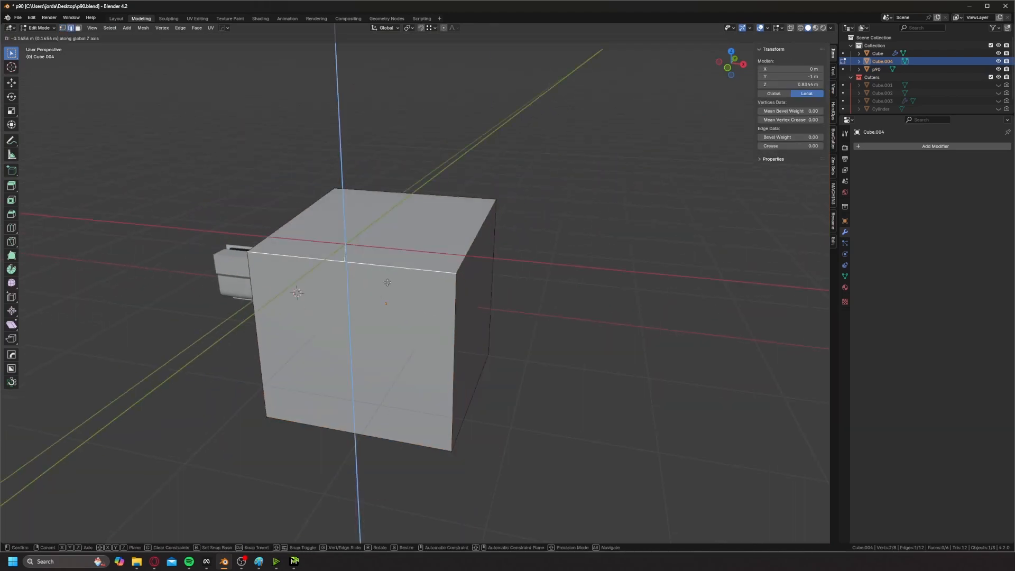
click(396, 331)
- Add two lengthwise loop cuts to the wedge, one centred and one midway between it and the gun-side edge
scroll(396, 330, up, 3)
middle_drag(401, 320, 414, 322)
key(ctrl+r)
click(414, 321)
right_click(413, 322)
key(ctrl+r)
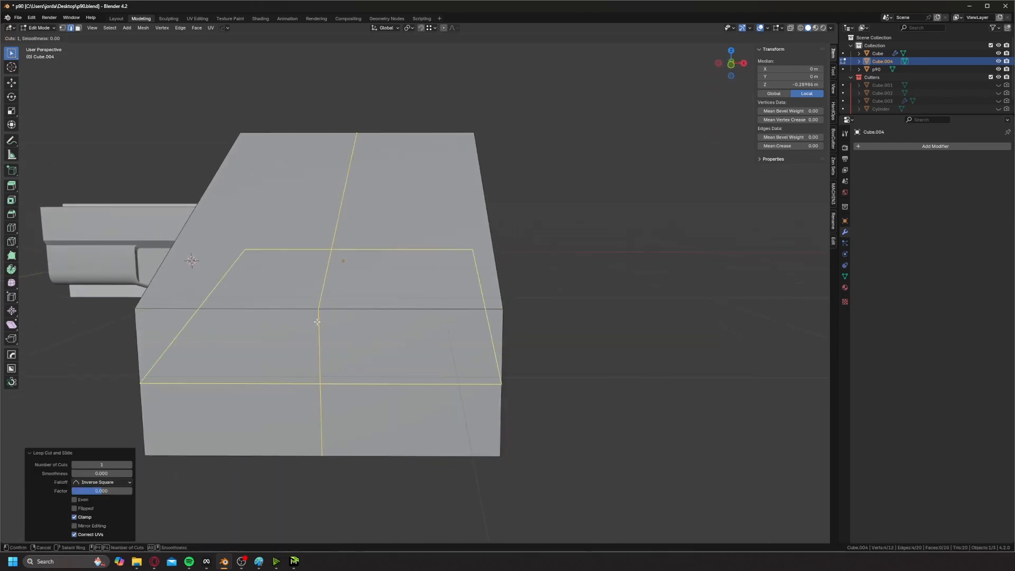
click(299, 308)
right_click(302, 308)
- Lower the front top edge of the widest section by about 0.47 m along Z
click(391, 305)
key(g)
key(z)
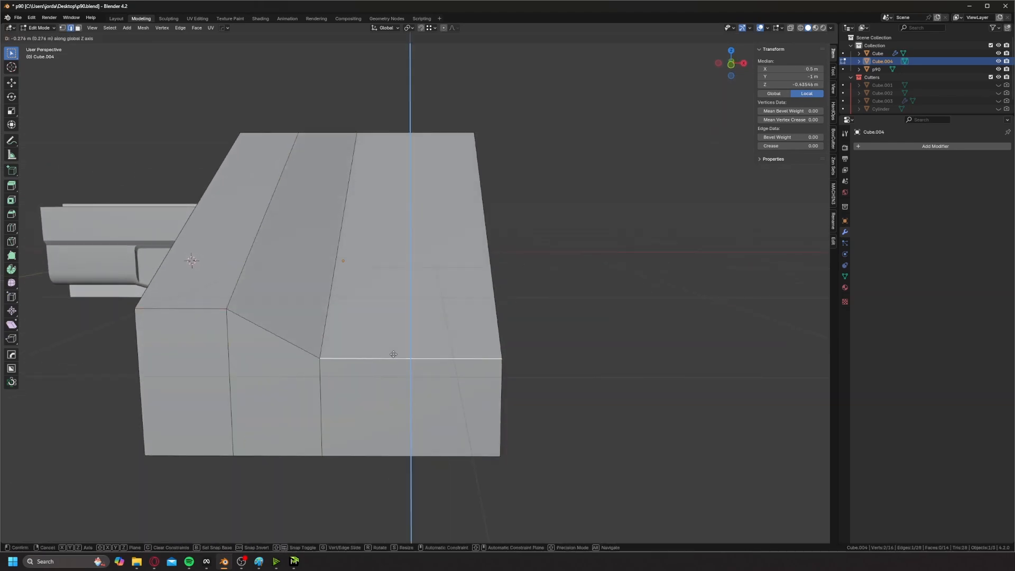
click(392, 388)
shift+middle_drag(392, 388, 306, 257)
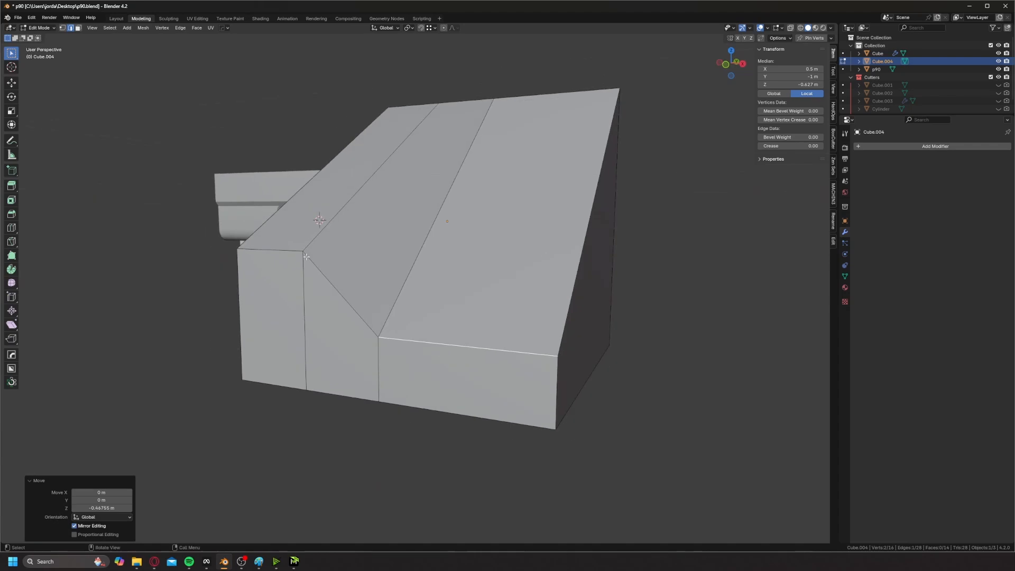
- Select the connected front top edges of the block and bevel them with 2 segments
click(277, 253)
ctrl+click(433, 344)
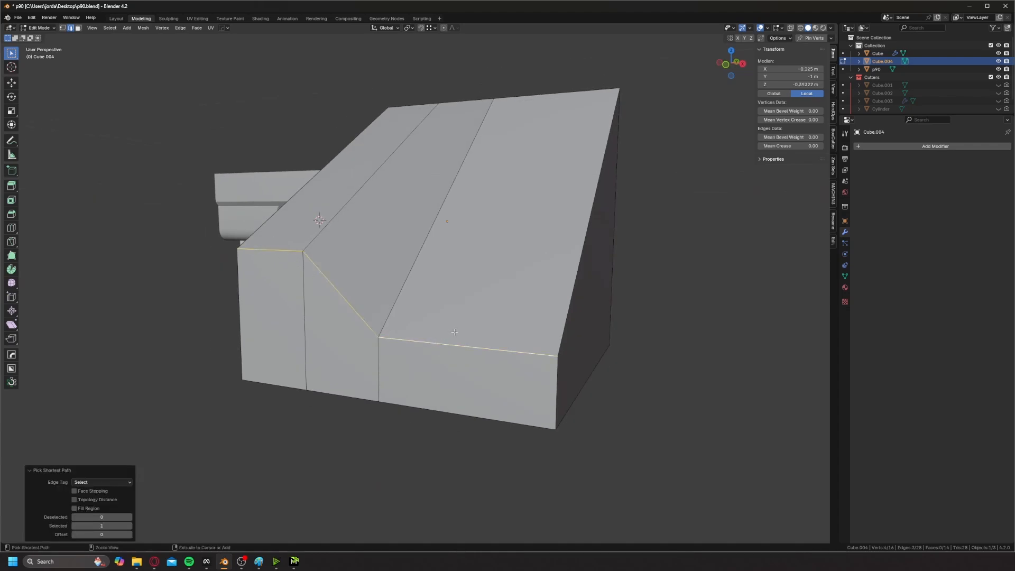
key(ctrl+b)
scroll(528, 323, up, 1)
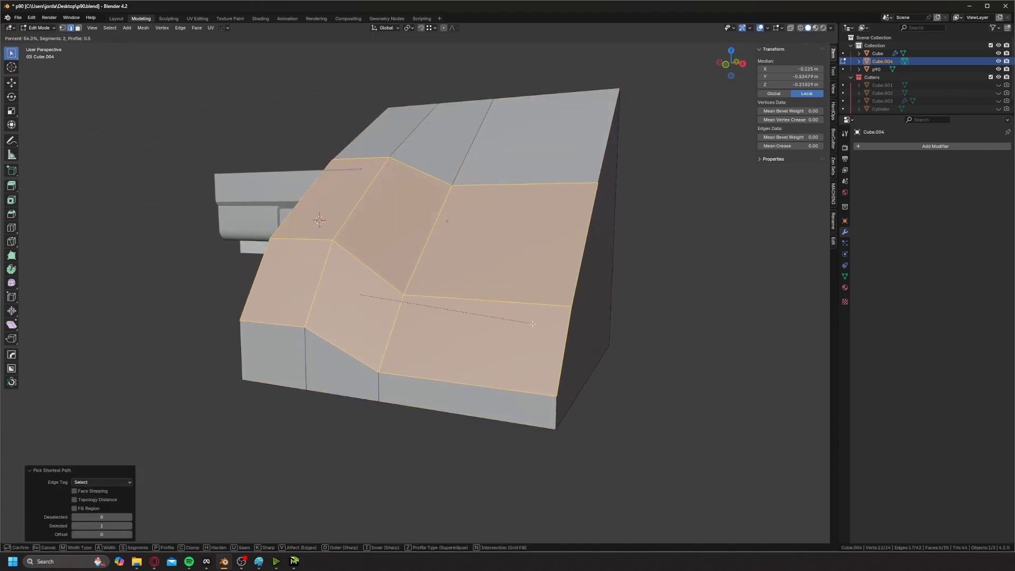
click(581, 321)
- Change the bevel's width type to Offset with a 0.65 m width, and enable Clamp Overlap
click(101, 414)
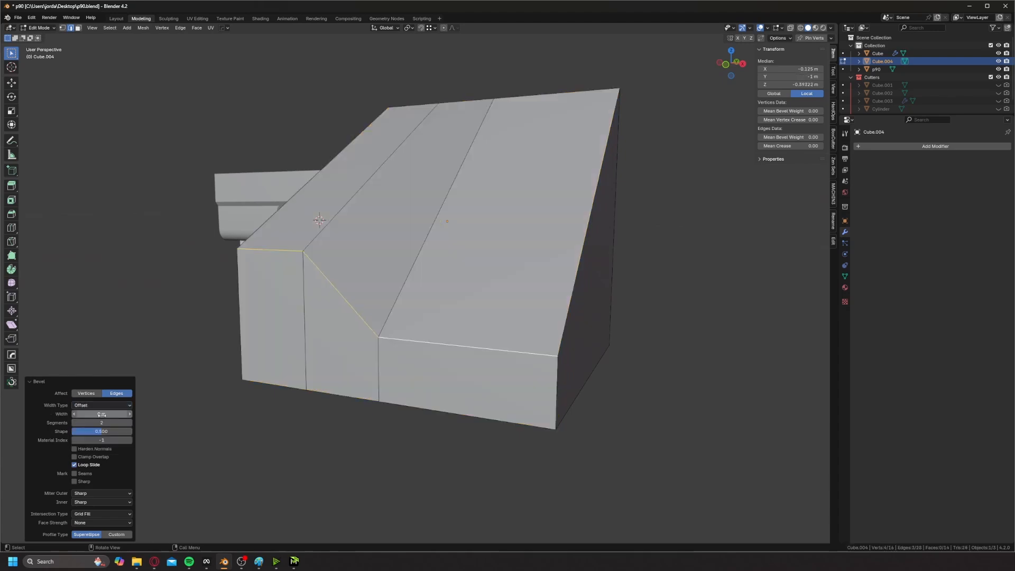
drag(99, 418, 83, 451)
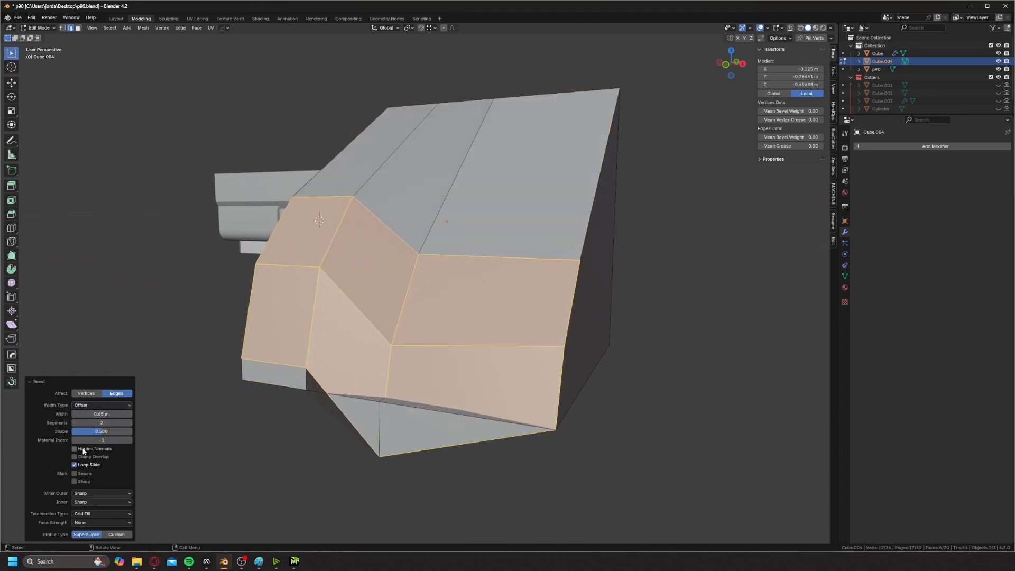
click(74, 456)
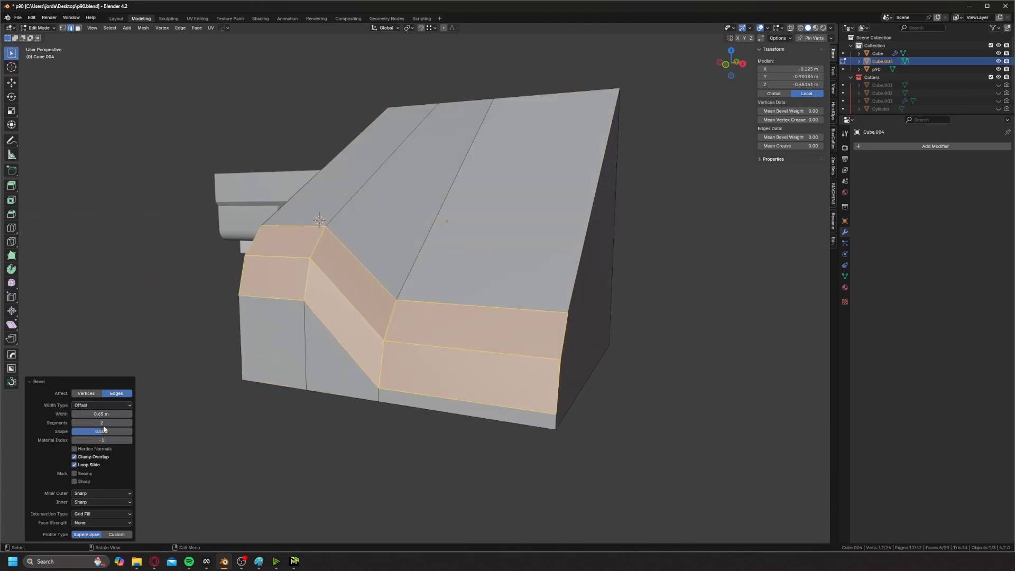
drag(102, 414, 194, 410)
middle_drag(389, 396, 429, 381)
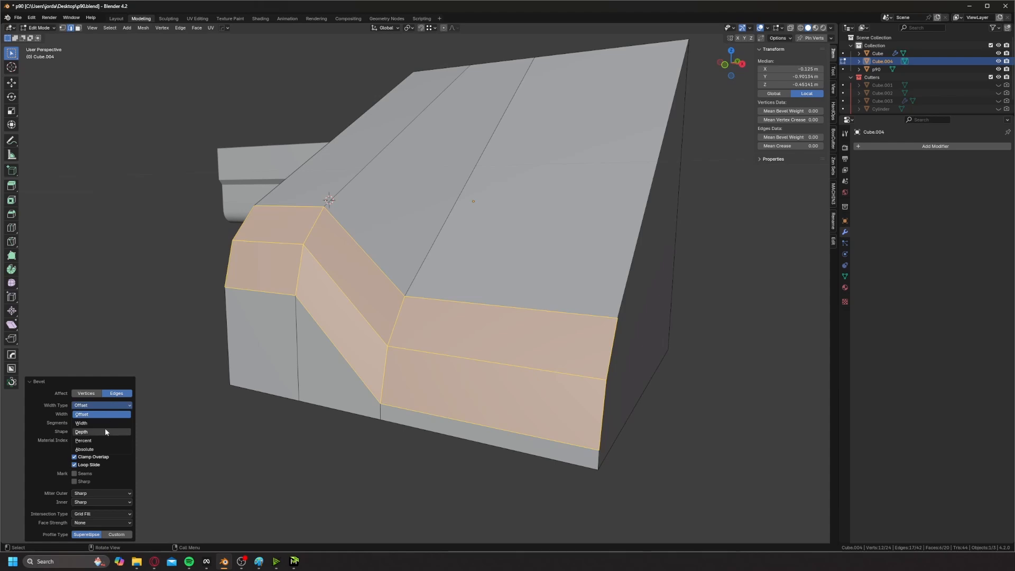
- Undo the bevel on the block's front top edges
right_click(456, 348)
click(268, 324)
key(ctrl+z)
key(ctrl+z)
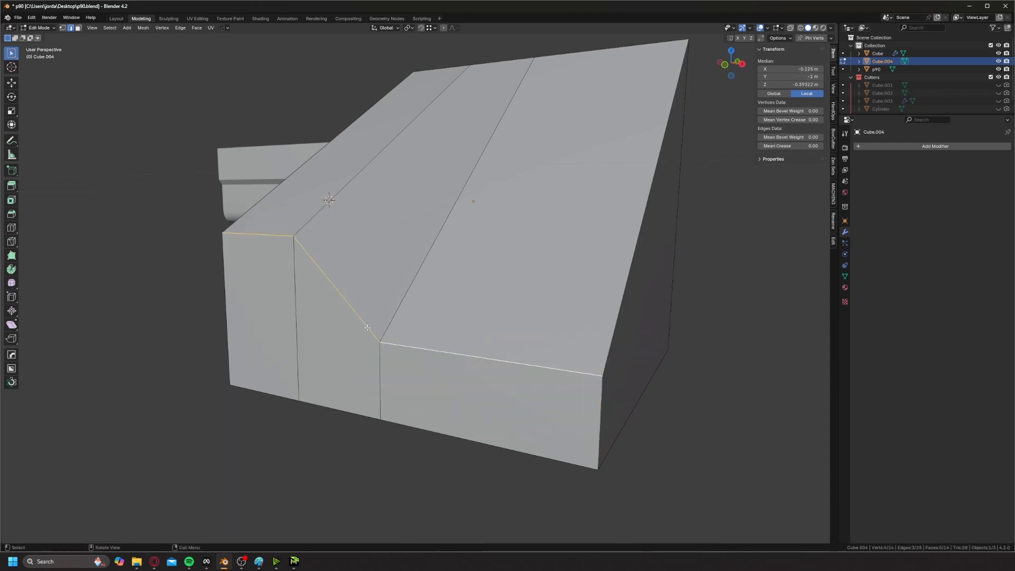
- Add one loop cut across the middle of the block's sloped face with a slide factor of -0.013
middle_drag(369, 325, 423, 272)
key(ctrl+r)
click(429, 242)
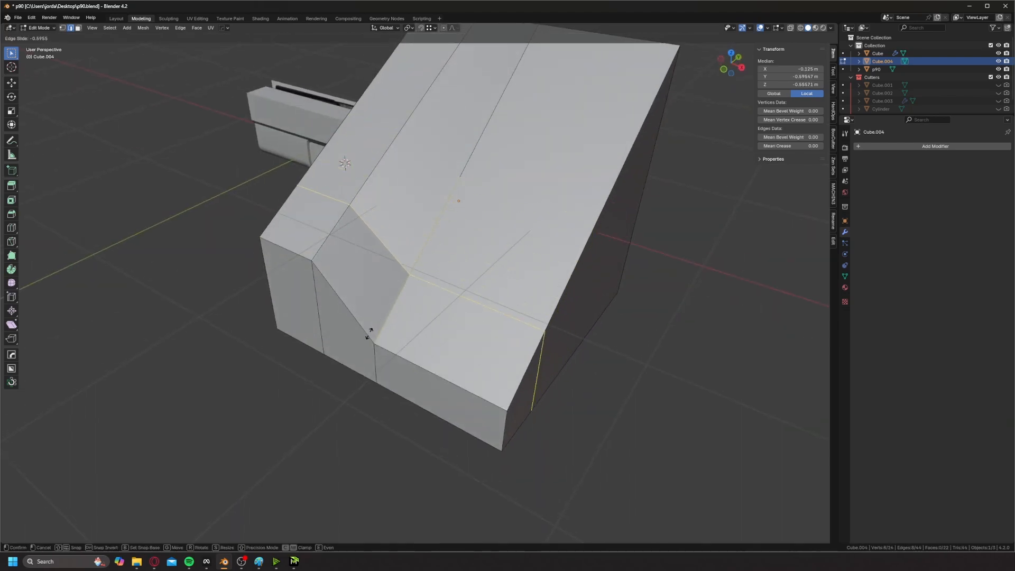
click(437, 253)
middle_drag(421, 287, 366, 190)
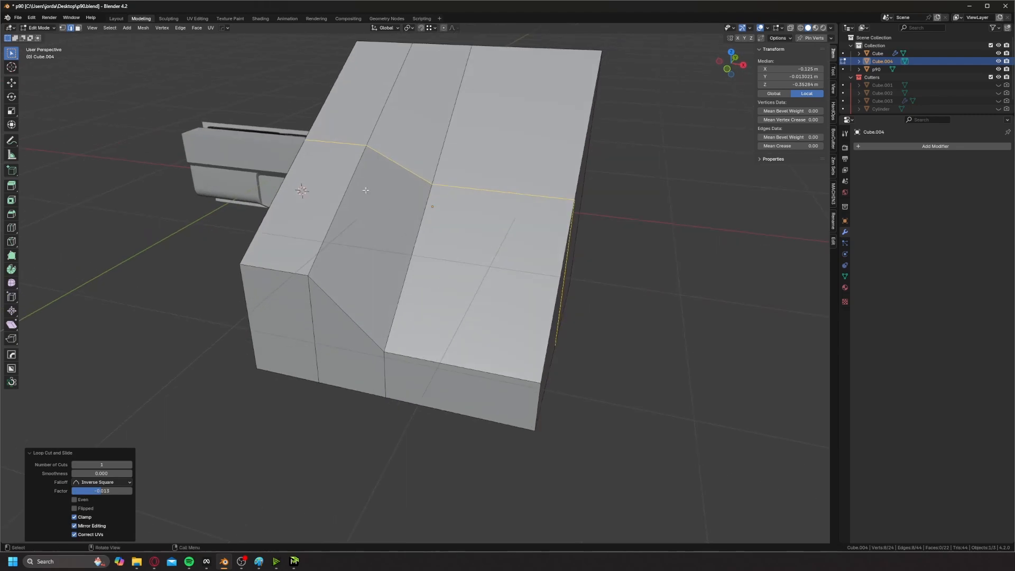
middle_drag(334, 375, 377, 348)
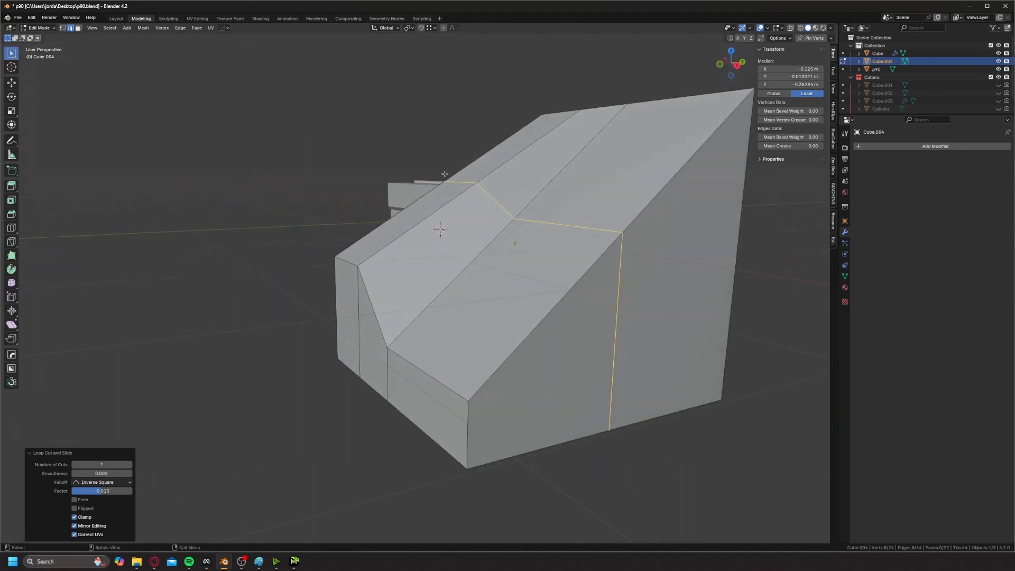
middle_drag(514, 258, 402, 299)
- Bevel the connected front top edges with 2 segments, using the Percent width type at 100%
click(468, 343)
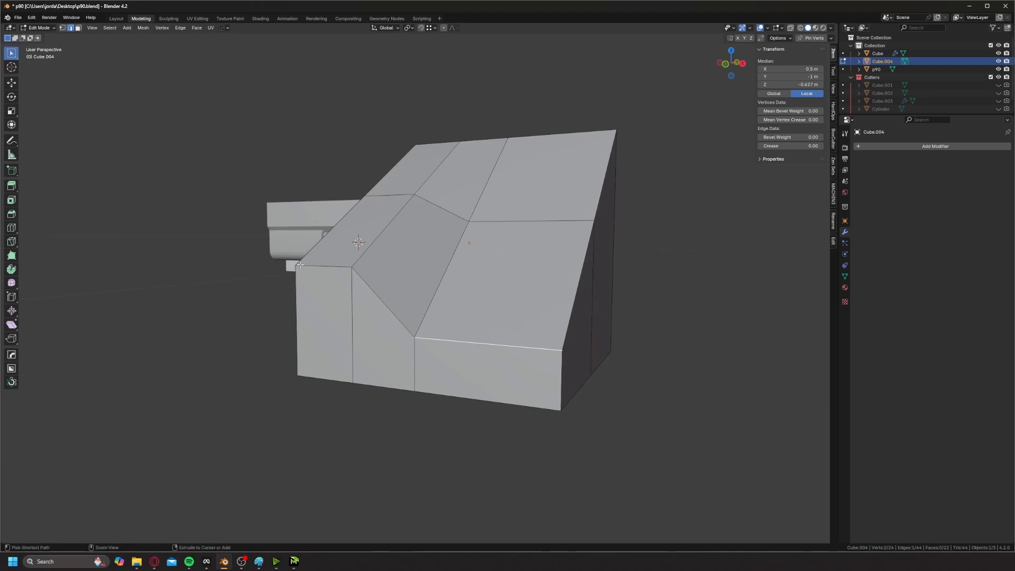
ctrl+click(309, 263)
key(ctrl+b)
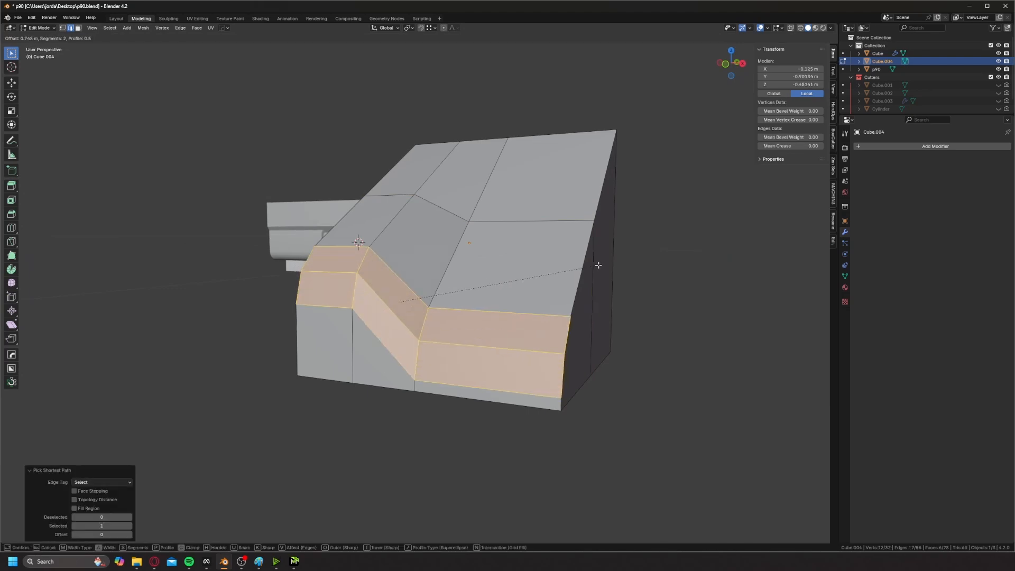
click(158, 402)
click(102, 439)
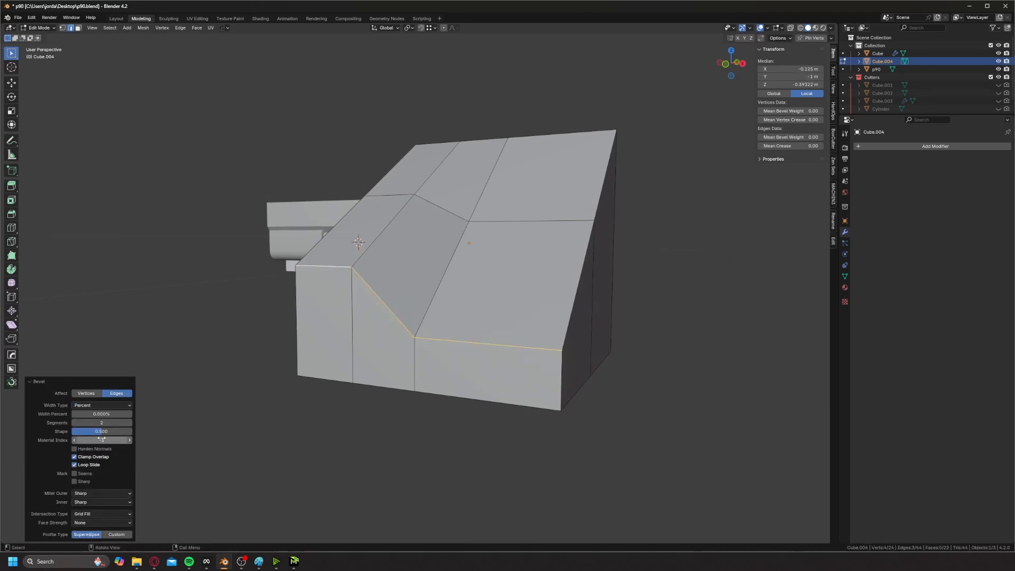
drag(74, 414, 132, 414)
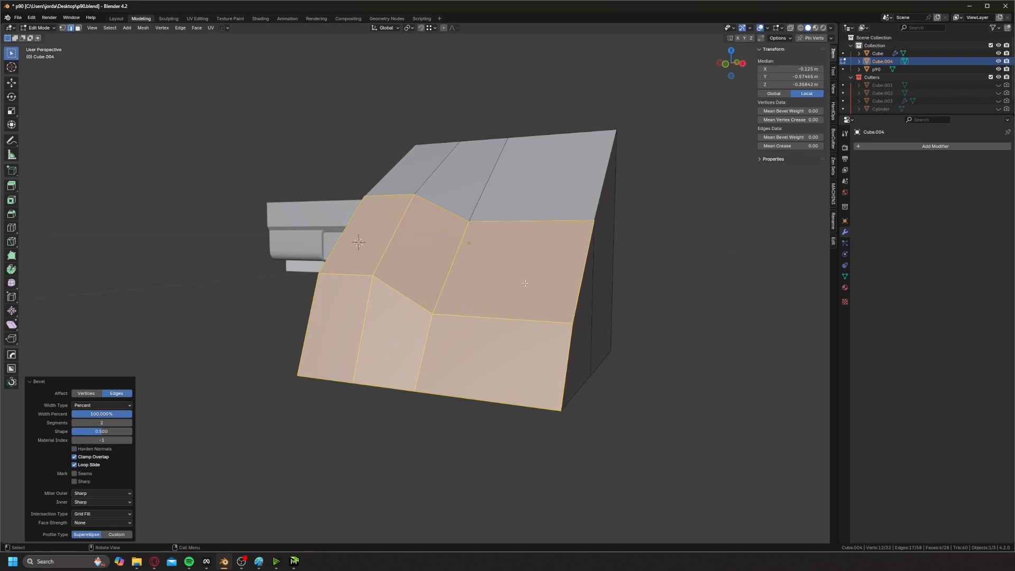
- Return to Object Mode and delete the beveled test block
middle_drag(525, 283, 599, 280)
middle_drag(481, 203, 402, 265)
key(Tab)
click(492, 182)
key(x)
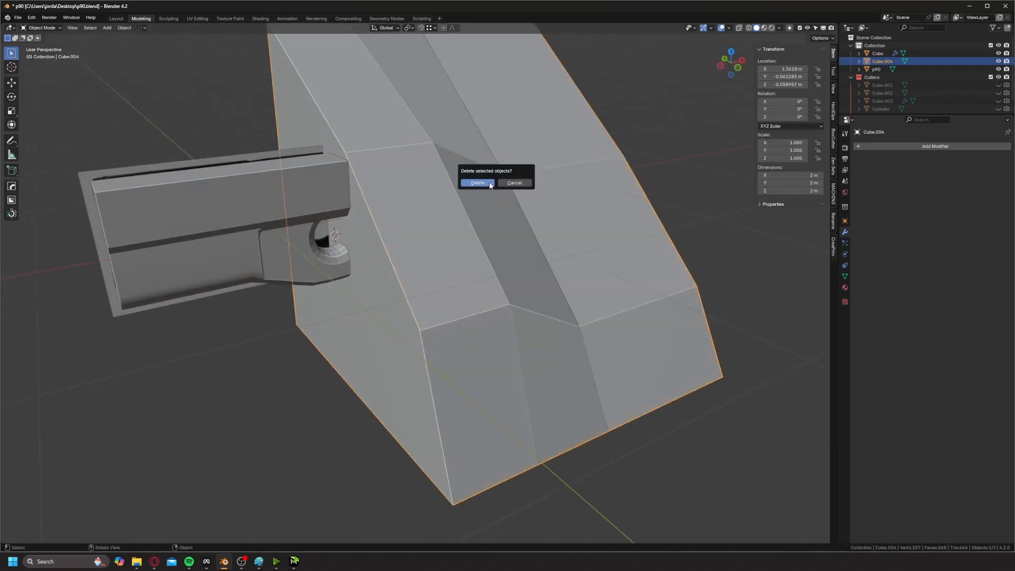
click(490, 182)
- Open the gun body for vertex editing and grow the selection around the rounded opening's bevel
click(329, 221)
scroll(354, 219, up, 8)
key(Tab)
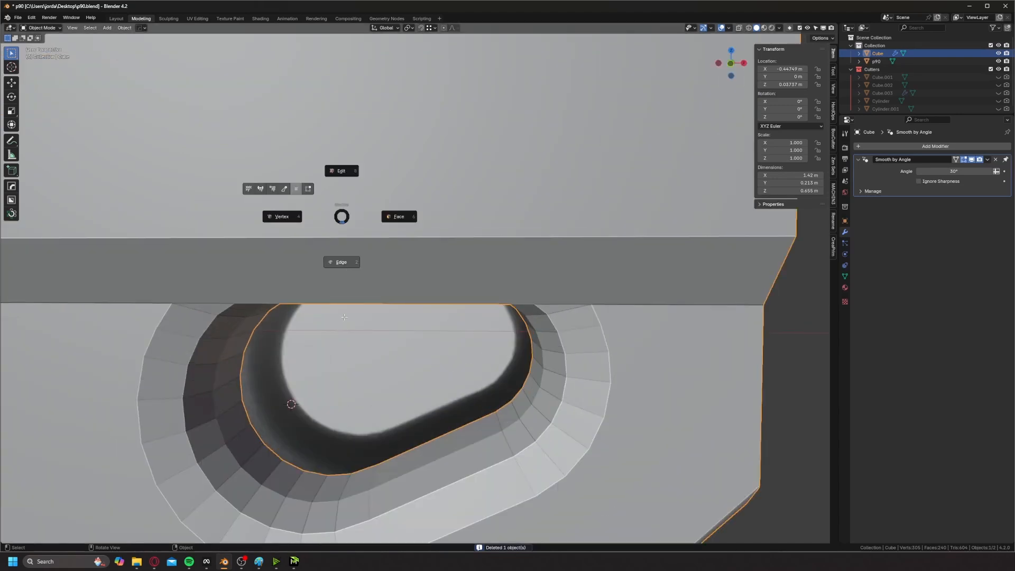
key(1)
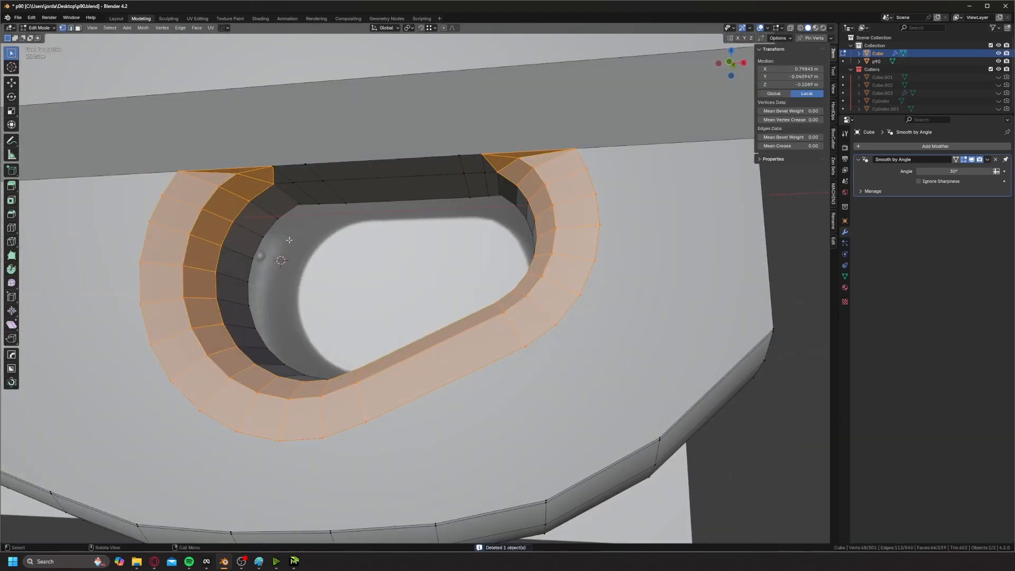
scroll(289, 240, down, 2)
key(ctrl+KP_Add)
scroll(319, 240, down, 4)
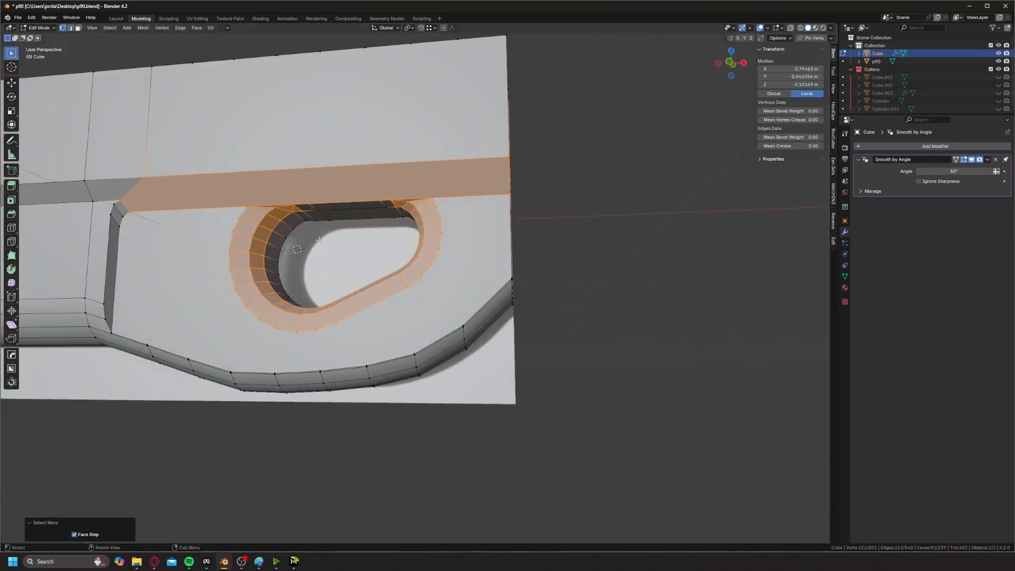
- Merge the selected vertices around the opening by distance, with a merge distance of 0.0111 m
middle_drag(319, 239, 325, 269)
key(m)
click(325, 246)
scroll(296, 252, up, 1)
scroll(204, 391, up, 2)
mouse_move(108, 515)
mouse_down()
mouse_move(92, 516)
mouse_move(103, 516)
mouse_up()
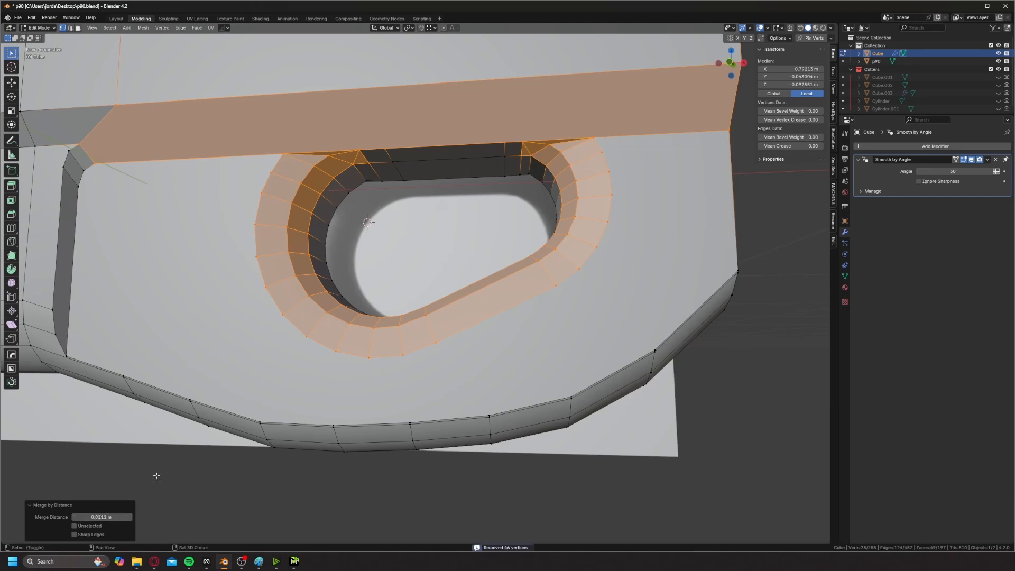
- Dissolve the stray edge at the upper front corner of the opening, including its vertices
middle_drag(350, 259, 342, 277)
scroll(341, 278, up, 3)
shift+middle_drag(333, 316, 323, 259)
middle_drag(323, 259, 352, 153)
key(2)
click(352, 153)
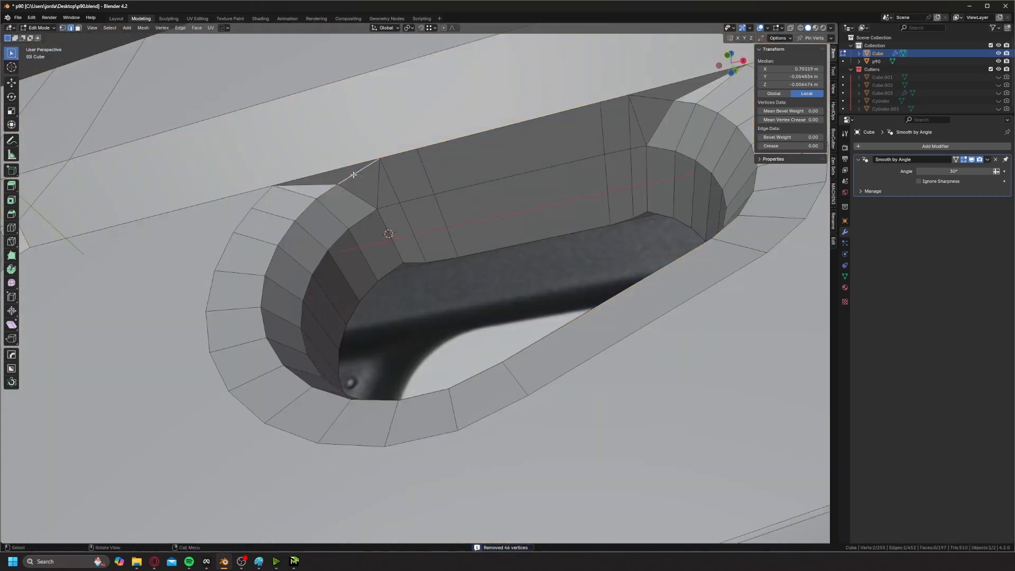
scroll(360, 169, up, 4)
key(ctrl+x)
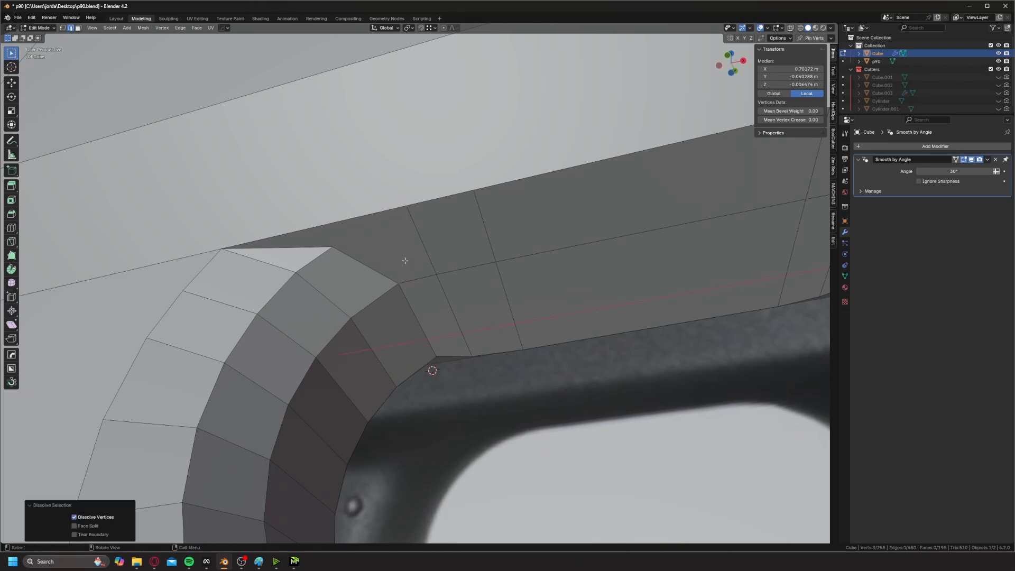
- Dissolve the matching stray edge at the opening's upper rear corner
scroll(404, 260, down, 3)
middle_drag(404, 260, 624, 246)
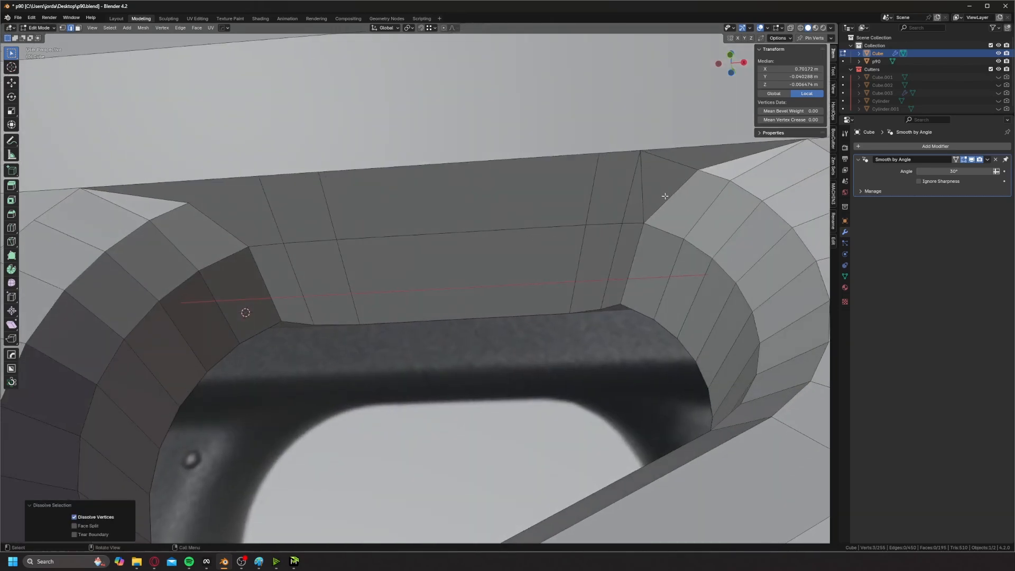
click(642, 201)
key(ctrl+x)
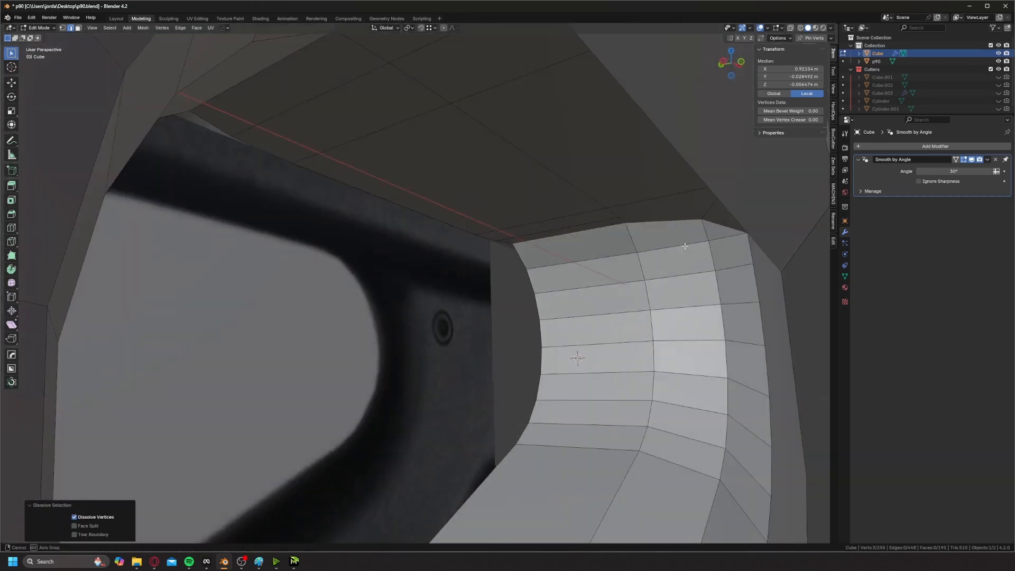
- Symmetrize the gun body across Y from the negative to the positive side
key(alt+x)
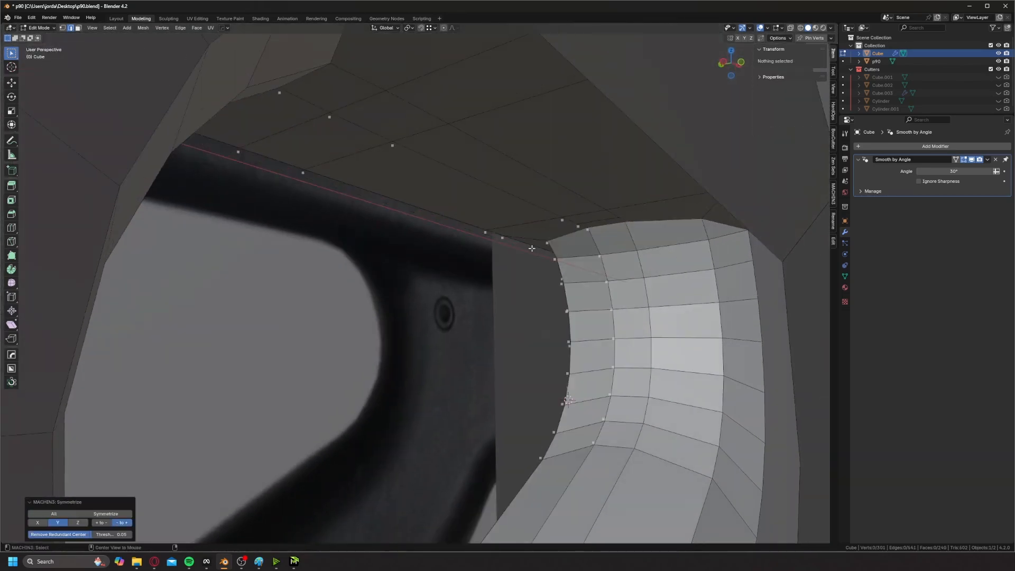
middle_drag(536, 245, 421, 217)
scroll(384, 294, down, 4)
scroll(435, 265, down, 2)
- Dissolve the centre edge loop running along the underside of the gun body
alt+click(423, 395)
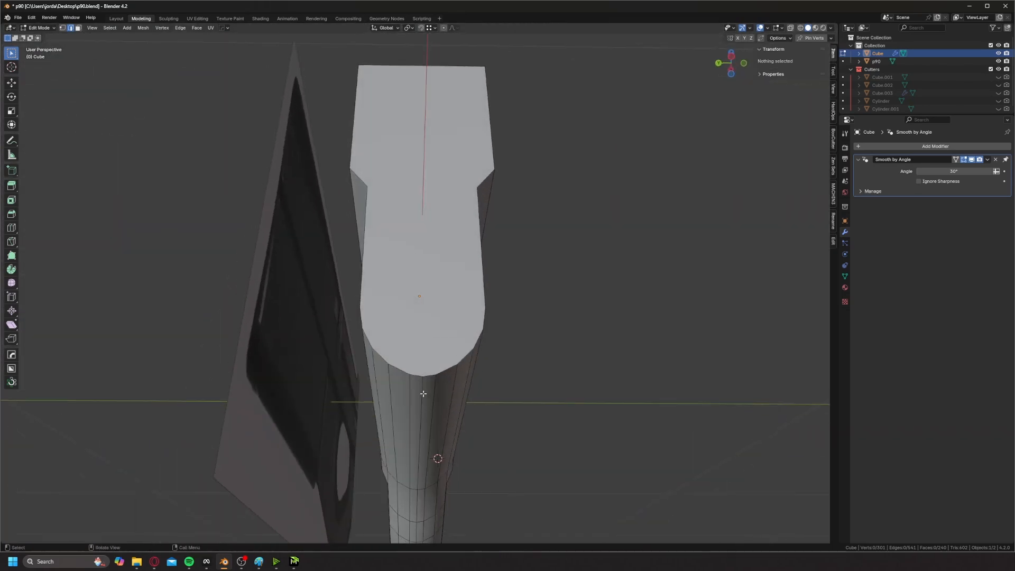
shift+middle_drag(423, 396, 421, 290)
scroll(421, 290, down, 1)
middle_drag(421, 288, 771, 78)
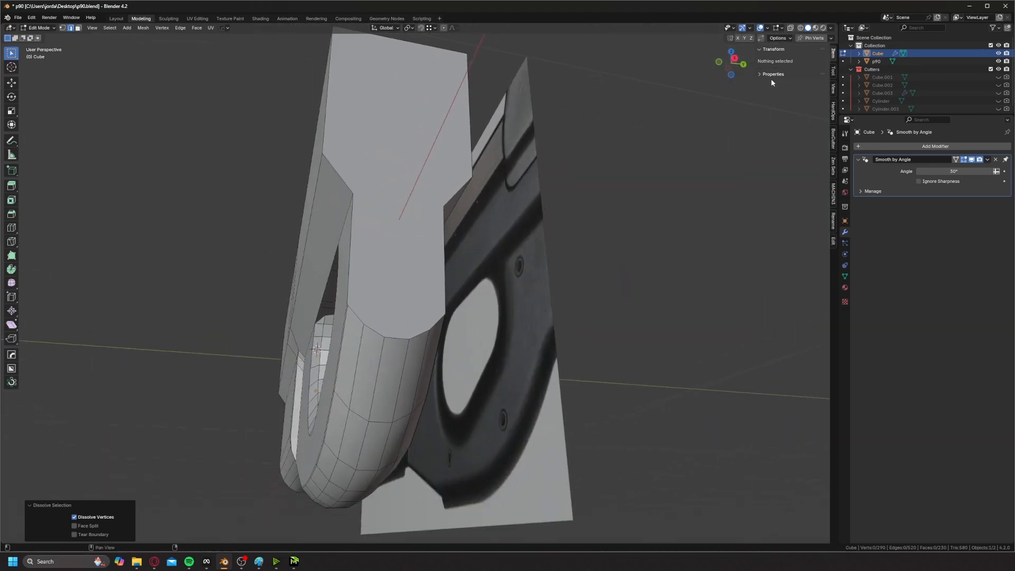
- Move the gun body's negative-Y half outward by about 0.013 m along Y
click(733, 64)
scroll(240, 218, down, 3)
shift+middle_drag(331, 114, 352, 170)
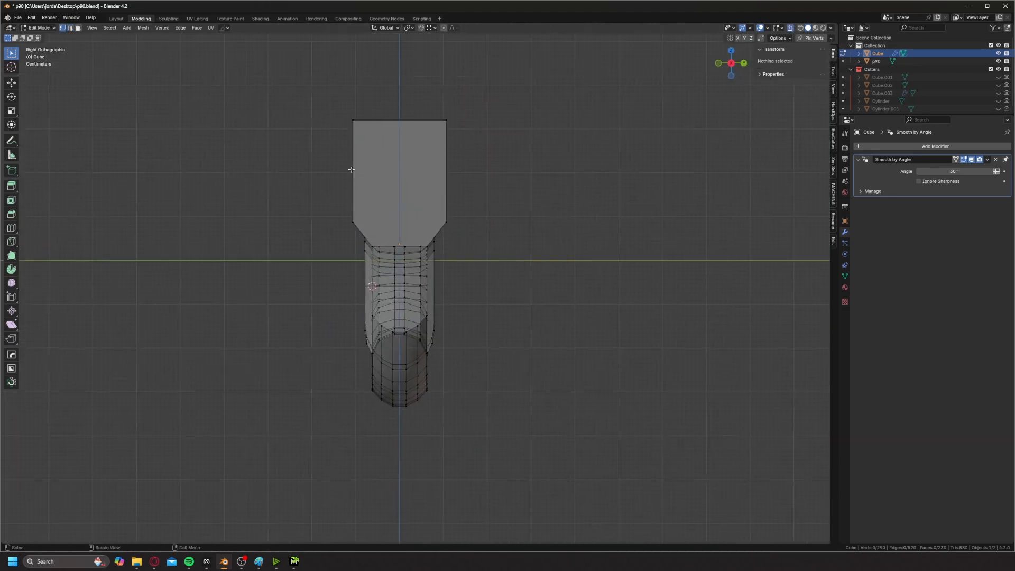
drag(293, 84, 382, 372)
drag(399, 430, 399, 430)
scroll(383, 227, up, 2)
key(g)
middle_click(397, 227)
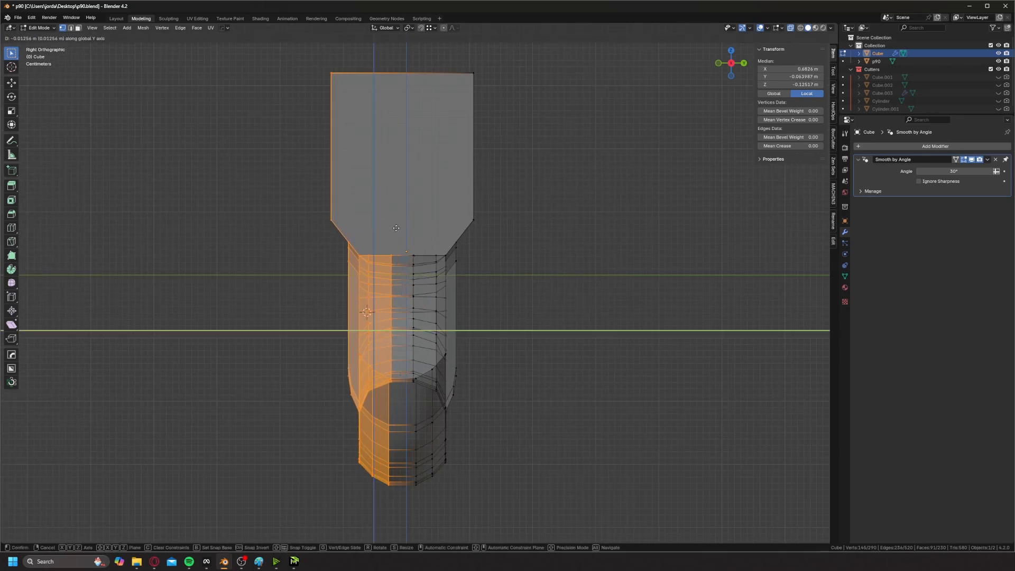
click(396, 227)
- Symmetrize the gun body across Y, copying the widened negative side onto the positive side
key(alt+x)
click(429, 185)
middle_drag(429, 184, 429, 231)
key(Tab)
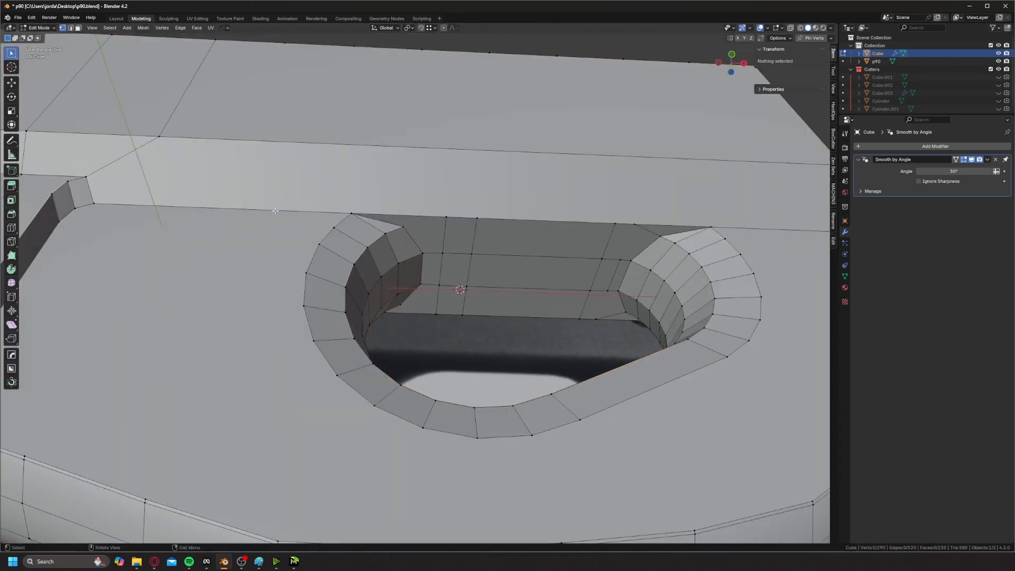
- Examine the upper corner of the opening and the surrounding side surface of the gun body
scroll(363, 217, up, 5)
click(363, 207)
scroll(375, 172, down, 5)
middle_drag(382, 174, 328, 223)
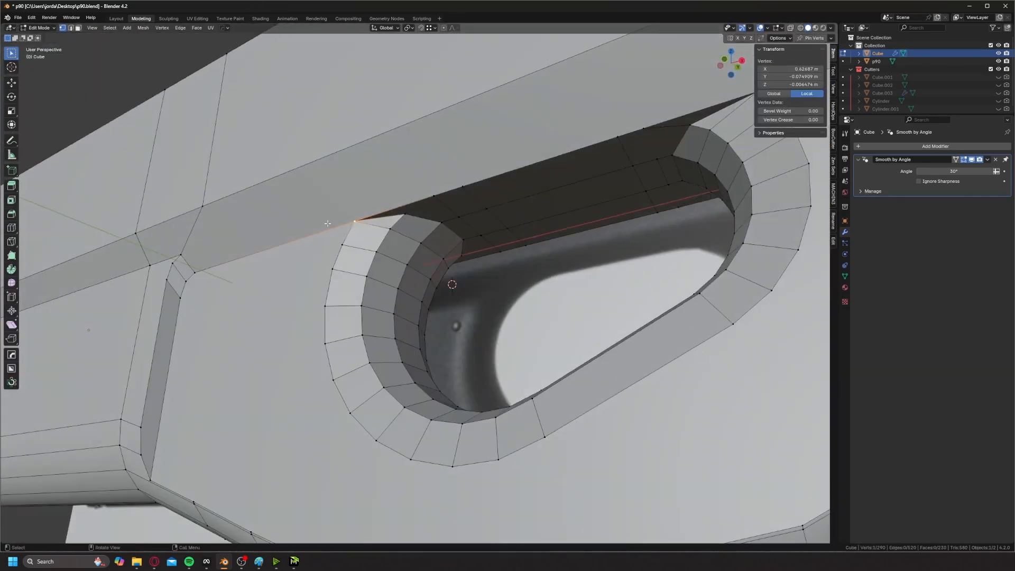
shift+middle_drag(441, 281, 371, 289)
scroll(410, 249, down, 3)
middle_drag(425, 247, 569, 282)
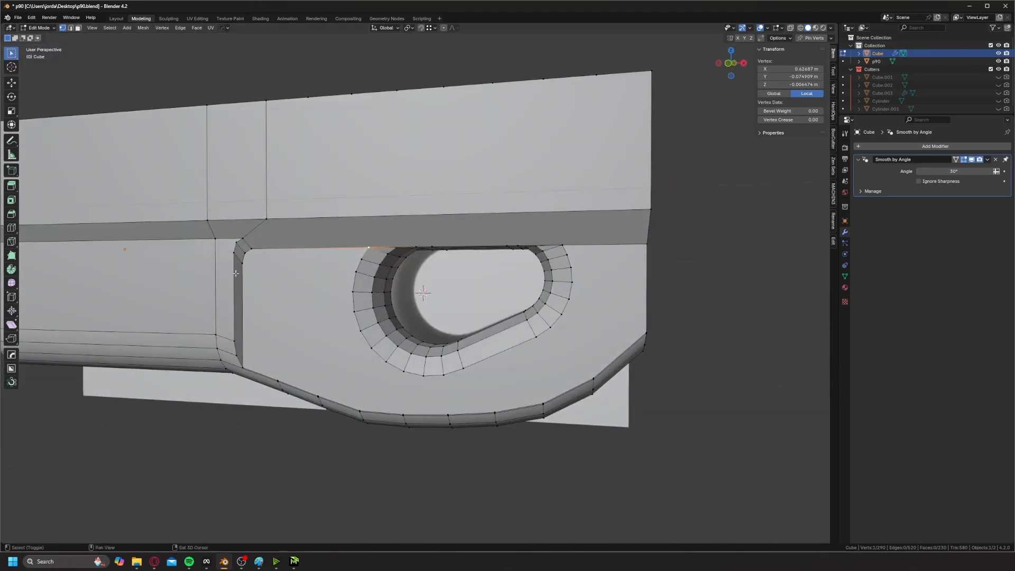
shift+middle_drag(235, 273, 273, 271)
scroll(280, 268, down, 2)
- Apply smooth shading to the gun body in object mode and return to editing its mesh
key(Tab)
scroll(335, 240, up, 3)
mouse_move(418, 273)
middle_down()
mouse_move(383, 256)
mouse_move(407, 277)
mouse_move(410, 261)
mouse_move(401, 266)
middle_up()
right_click(381, 255)
click(379, 255)
key(Tab)
- Edge-slide the outermost lengthwise edge path of the rounded underside on the negative-Y side by a factor of about -0.091
click(411, 307)
scroll(427, 308, up, 2)
middle_drag(427, 307, 470, 326)
click(206, 378)
shift+middle_drag(271, 348, 357, 310)
scroll(249, 320, down, 1)
ctrl+click(735, 216)
key(g)
key(g)
click(384, 275)
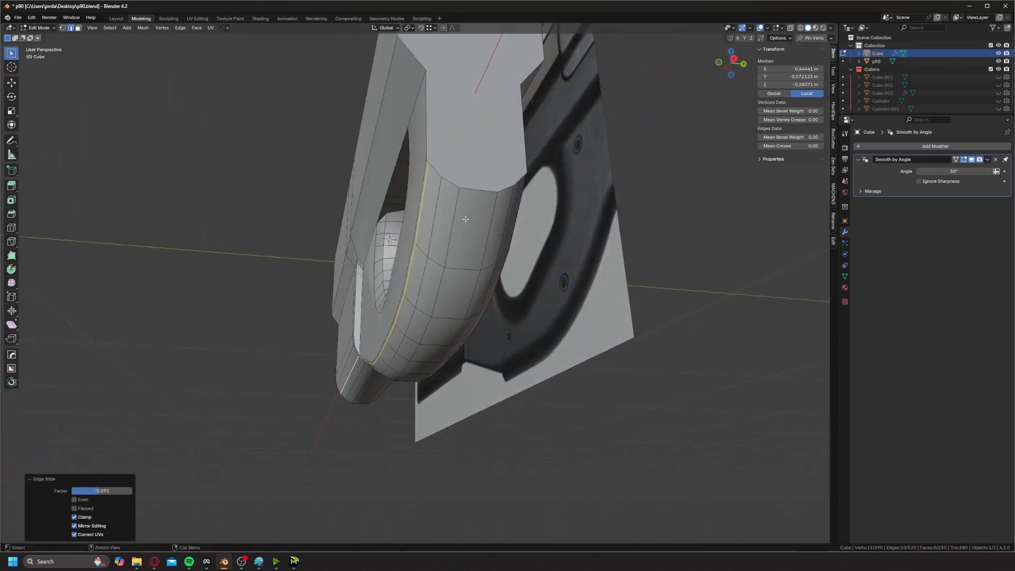
- Edge-slide the lengthwise underside edge path nearest the centre on the negative-Y side by a factor of about -0.123
click(464, 217)
middle_drag(465, 217, 493, 135)
scroll(331, 405, down, 2)
shift+middle_drag(330, 404, 409, 311)
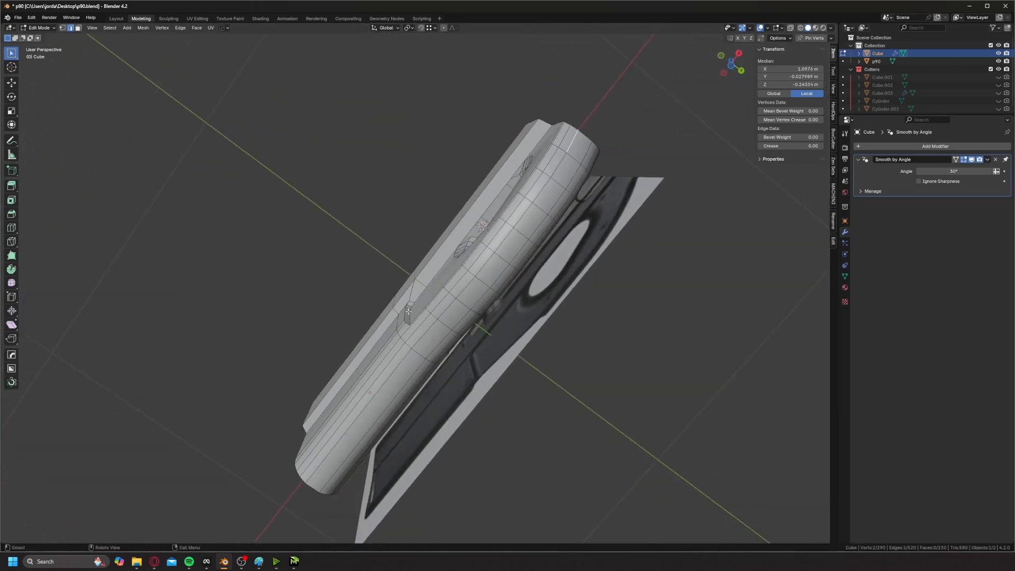
ctrl+click(369, 405)
shift+middle_drag(369, 404, 285, 483)
middle_drag(519, 200, 531, 294)
key(g)
click(503, 270)
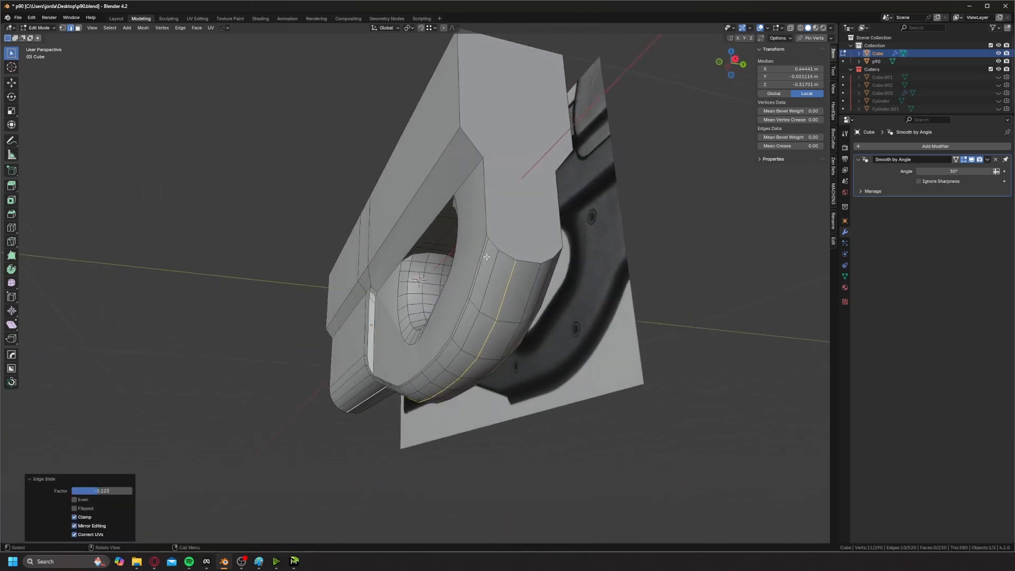
- Try to edge-slide the middle lengthwise edge path of the rounded underside by a factor of about -0.245
scroll(491, 295, up, 1)
click(481, 295)
middle_drag(466, 296, 501, 259)
ctrl+click(471, 311)
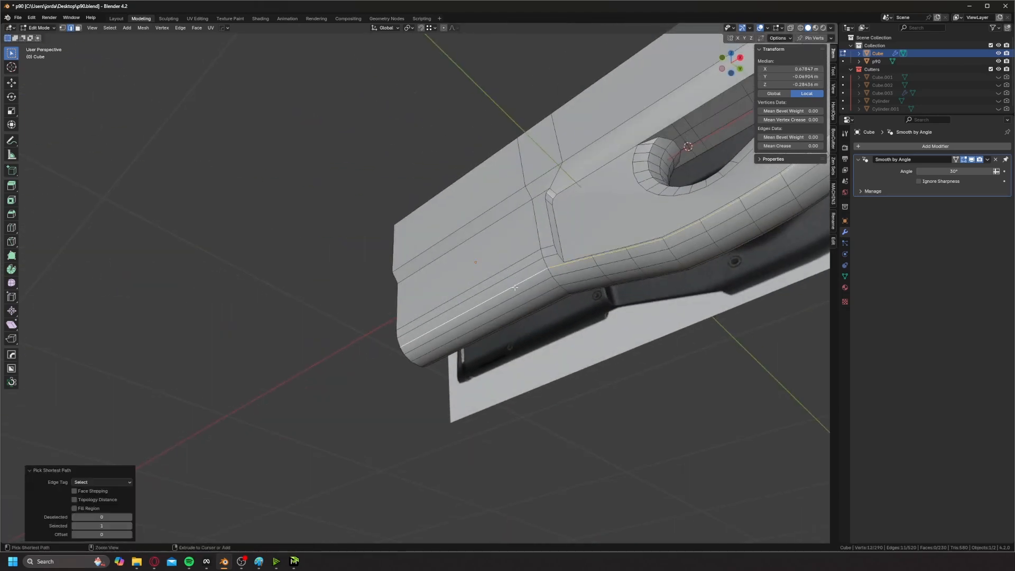
shift+middle_drag(560, 223, 465, 260)
click(486, 286)
ctrl+click(391, 342)
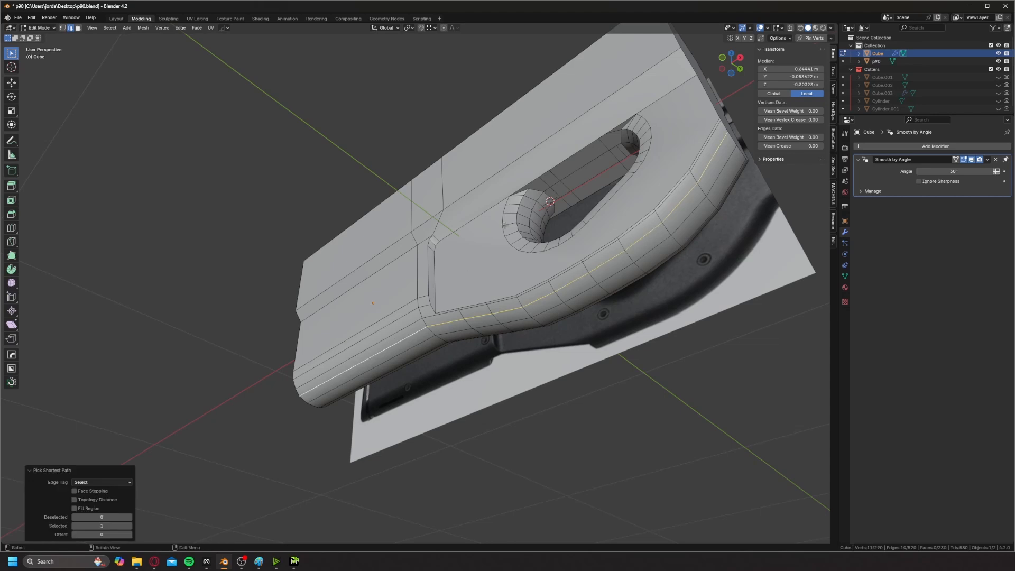
scroll(518, 214, up, 1)
key(g)
click(523, 216)
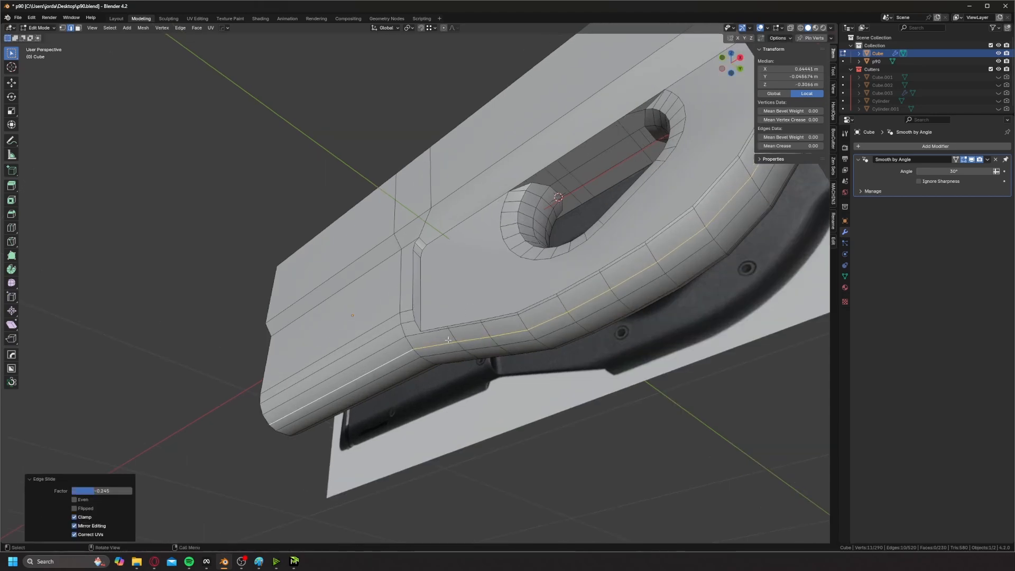
key(ctrl+z)
key(ctrl+z)
- Return the gun body to object mode and save the p90.blend file
shift+middle_drag(707, 139, 627, 172)
ctrl+click(619, 235)
click(617, 229)
scroll(546, 260, up, 1)
scroll(308, 276, up, 3)
scroll(283, 198, down, 1)
key(Tab)
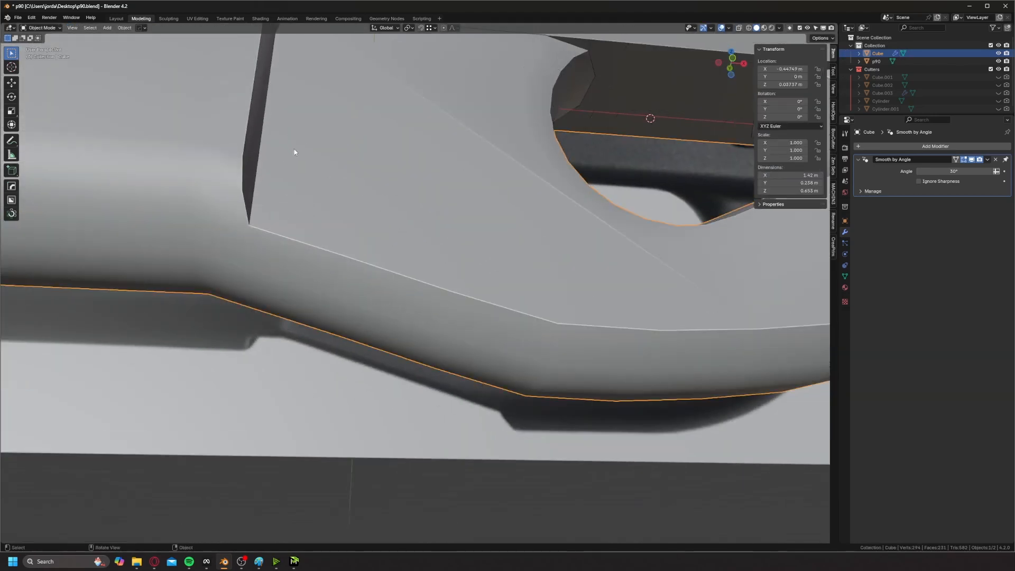
scroll(293, 155, down, 1)
shift+middle_drag(296, 168, 240, 278)
key(ctrl+s)
scroll(355, 151, down, 2)
shift+middle_drag(355, 151, 319, 233)
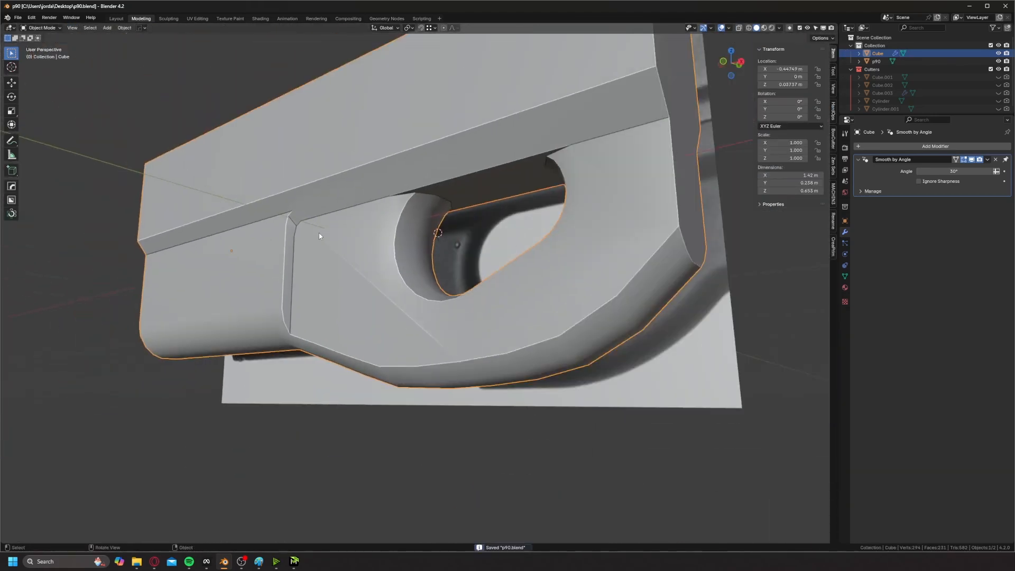
- Compare the body's underside with the reference image in the see-through front orthographic view
scroll(318, 233, up, 2)
key(Tab)
middle_drag(272, 206, 365, 159)
scroll(312, 188, down, 5)
middle_drag(365, 159, 363, 192)
key(Tab)
click(732, 69)
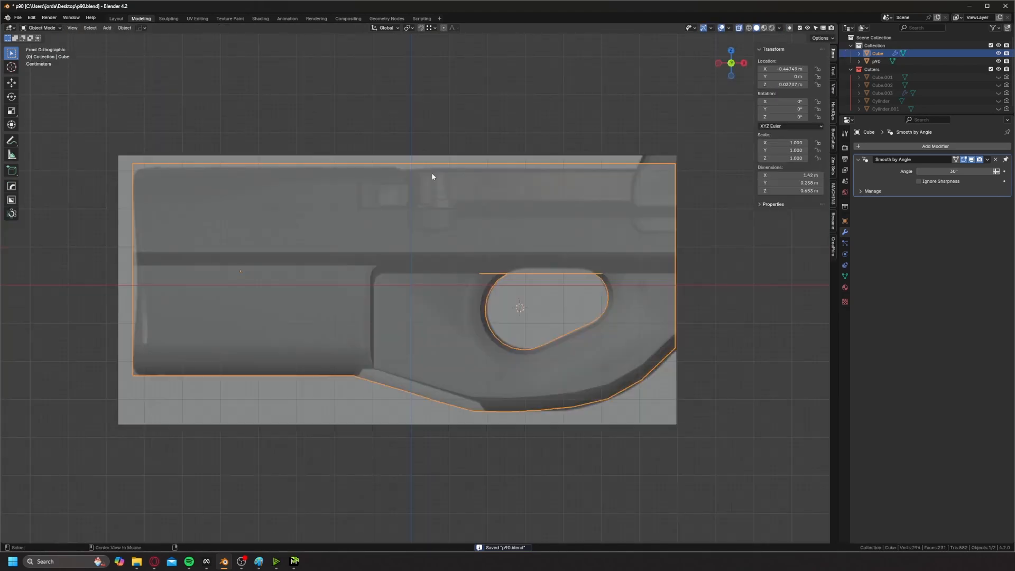
scroll(331, 206, up, 3)
shift+middle_drag(362, 206, 306, 204)
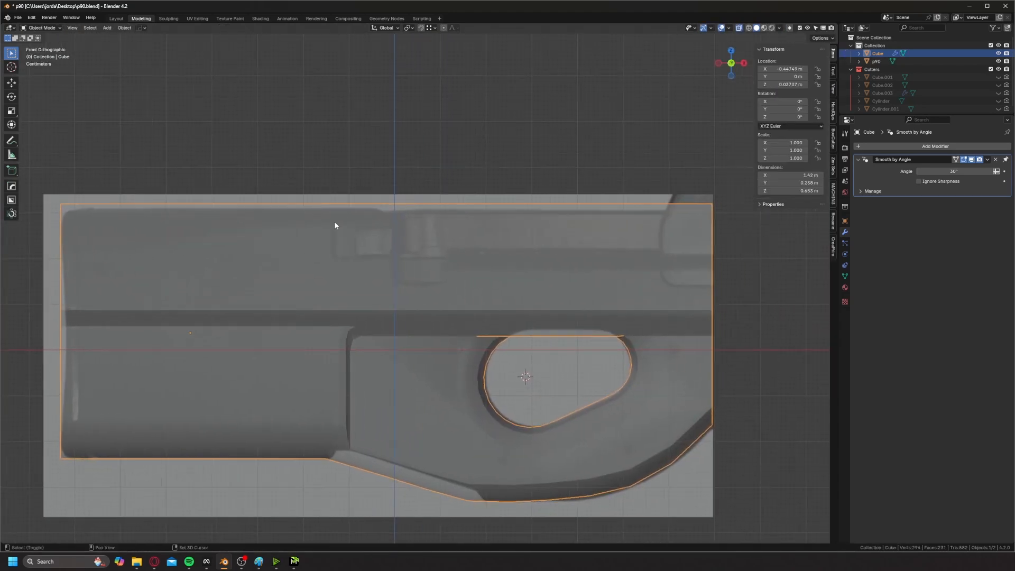
shift+middle_drag(403, 274, 337, 200)
shift+middle_drag(327, 335, 326, 265)
scroll(326, 265, up, 1)
scroll(296, 317, up, 2)
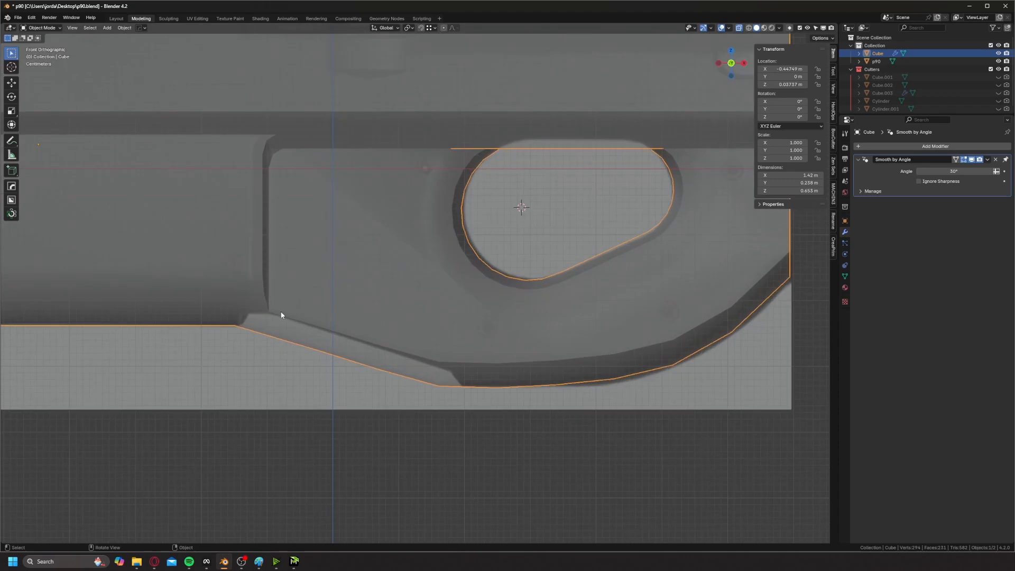
scroll(450, 378, down, 2)
- Add a cube mesh and scale it in edit mode to about 0.27 m per side
key(shift+a)
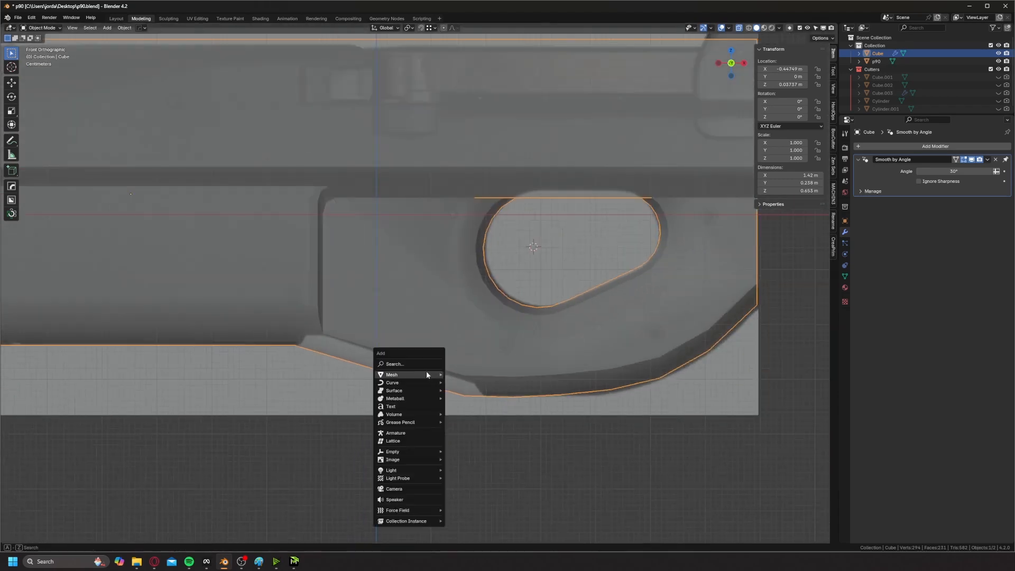
mouse_move(423, 375)
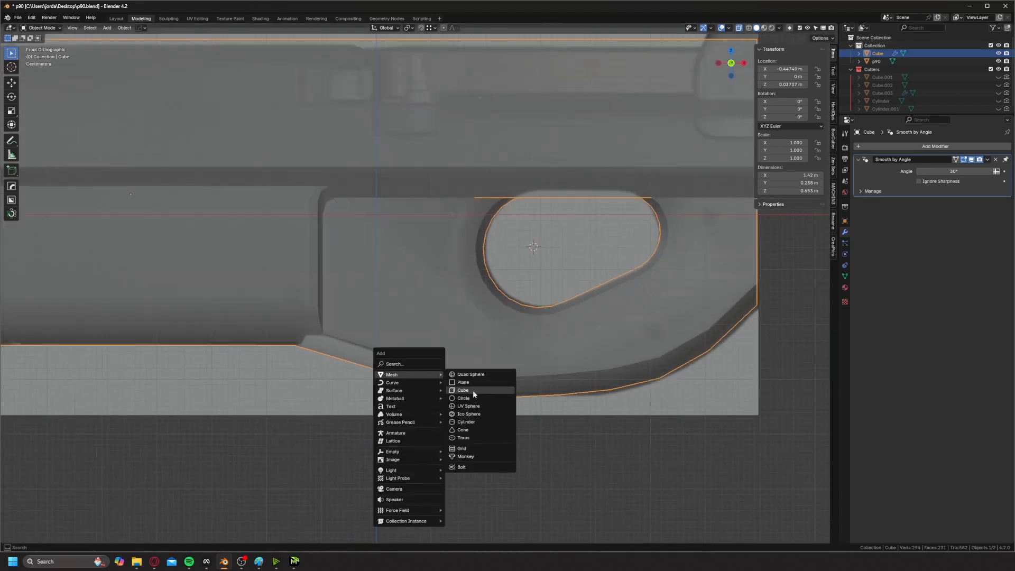
click(474, 390)
key(Tab)
key(s)
click(521, 270)
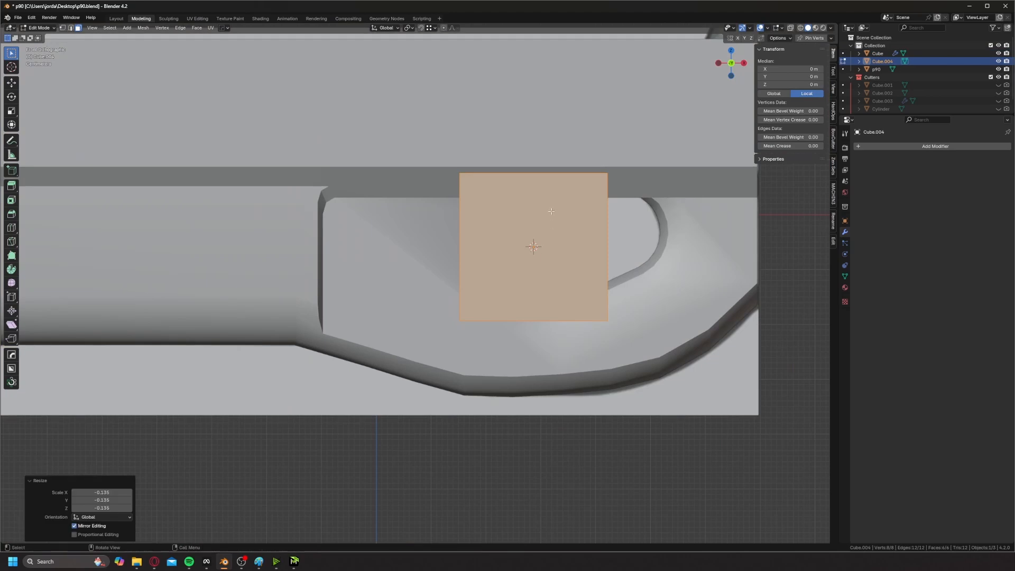
- Move the cube along Z and X to the sloped notch on the body's underside, with see-through display enabled
key(Tab)
key(g)
key(z)
click(528, 338)
key(g)
key(x)
click(358, 331)
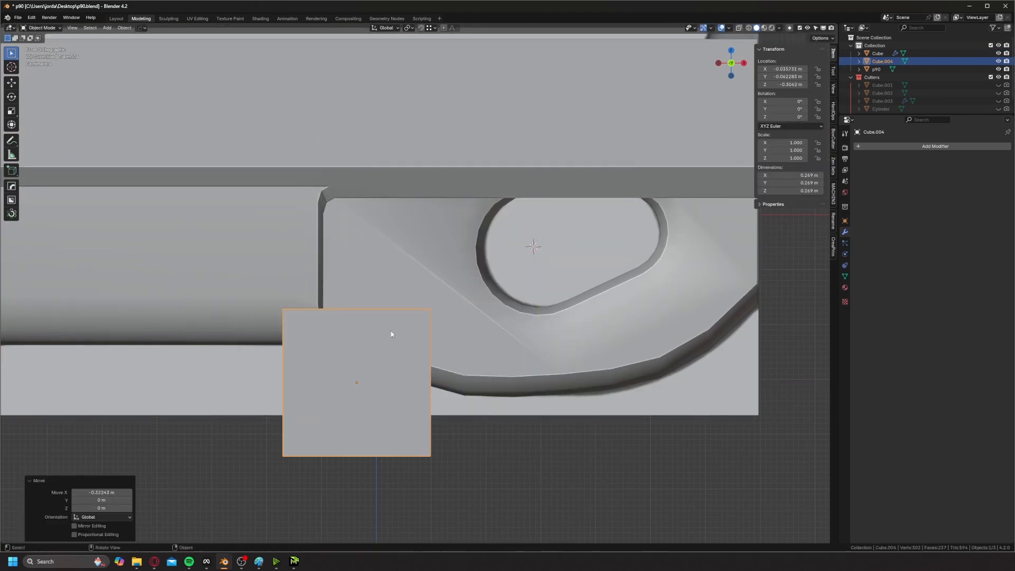
key(Tab)
click(423, 286)
key(Tab)
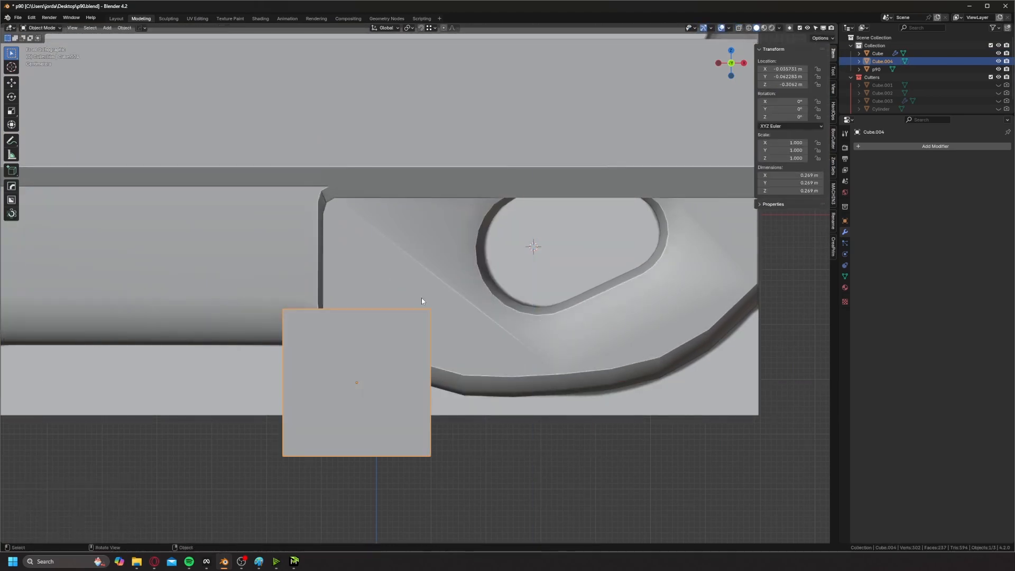
key(alt+z)
- Rotate the cube 15° about Y and lower it about 0.074 m along Z
key(r)
key(x)
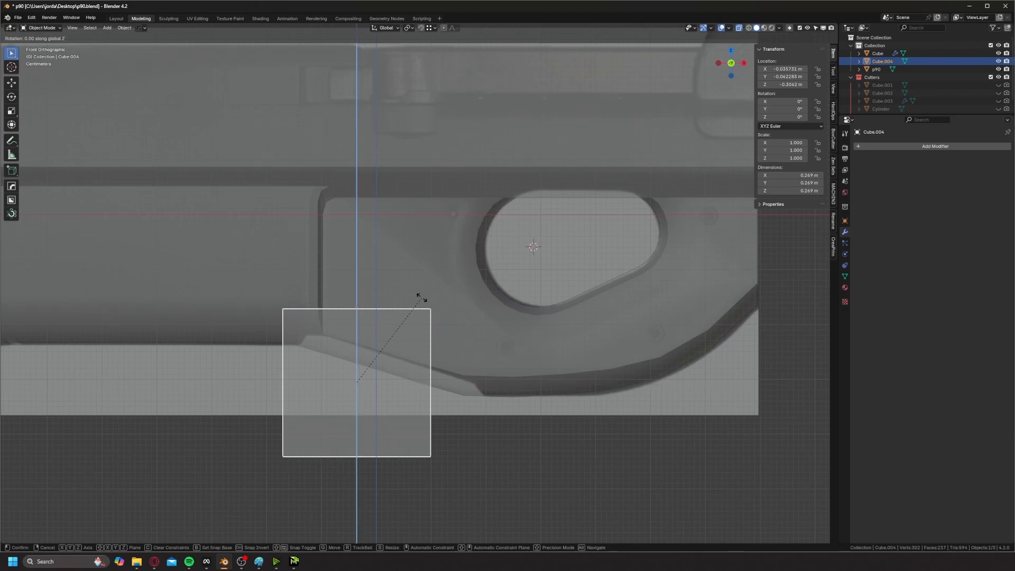
click(451, 314)
key(g)
middle_drag(450, 319, 446, 346)
click(443, 356)
- Align the cube's upper face with the notch's sloped edge and fine-tune its Y rotation to about 16°
key(g)
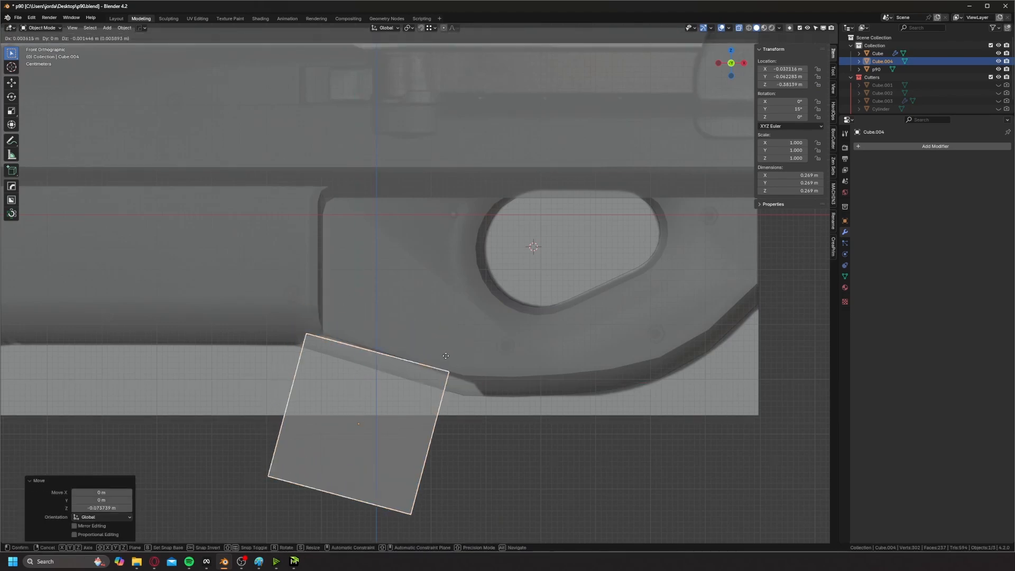
click(462, 360)
key(g)
key(z)
click(461, 370)
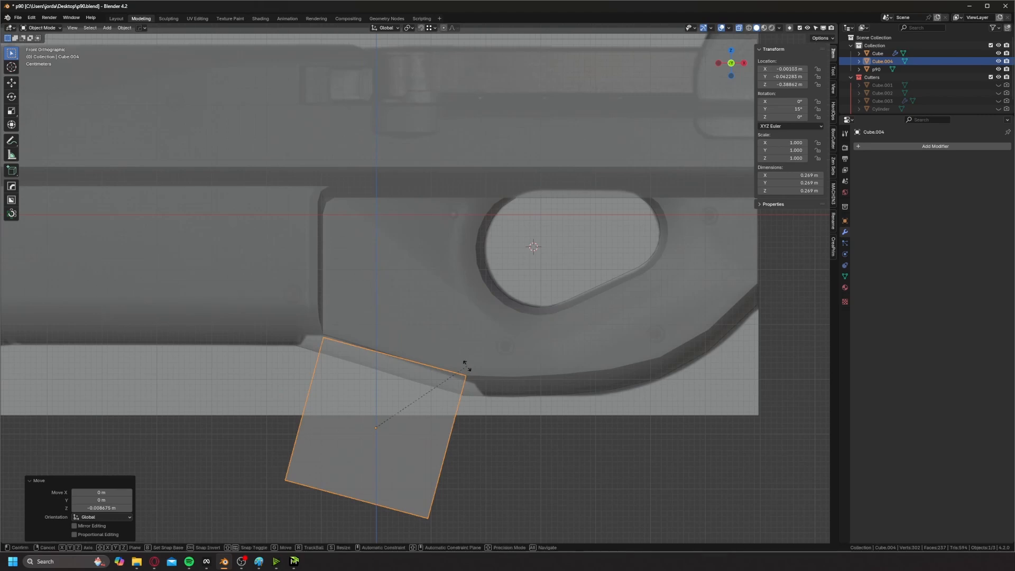
key(z)
click(468, 368)
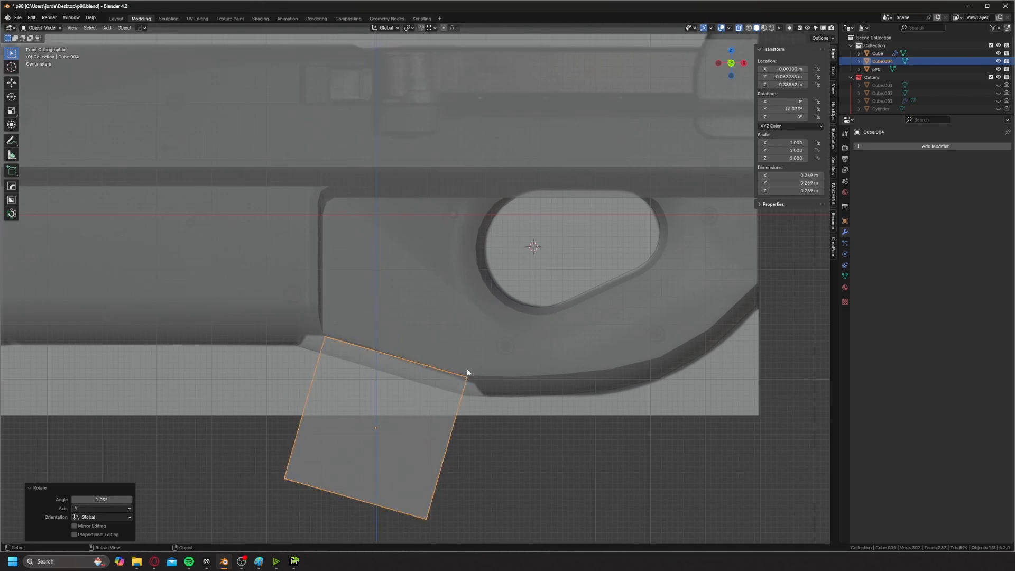
key(Tab)
key(e)
key(x)
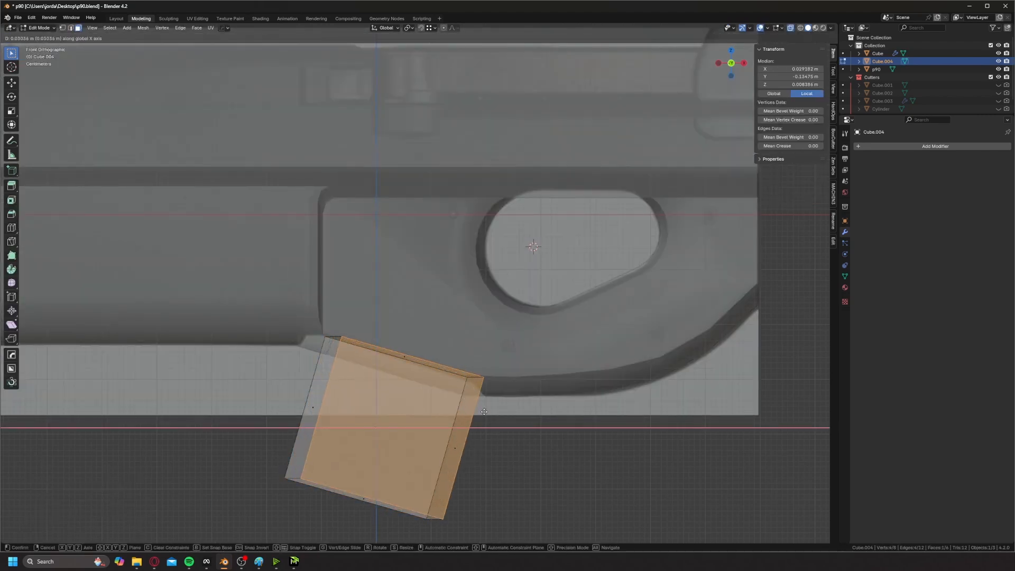
key(Escape)
- Push the cube's positive-X end face outward along its normal by about 0.013 m with Shrink/Fatten
click(436, 425)
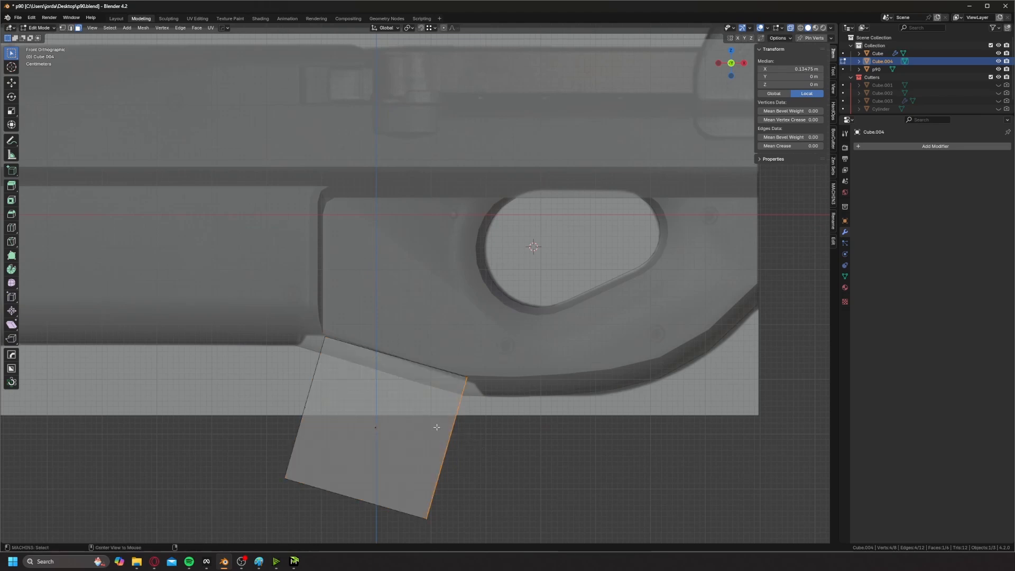
key(g)
key(x)
right_click(489, 422)
key(g)
right_click(490, 422)
key(alt+s)
click(490, 421)
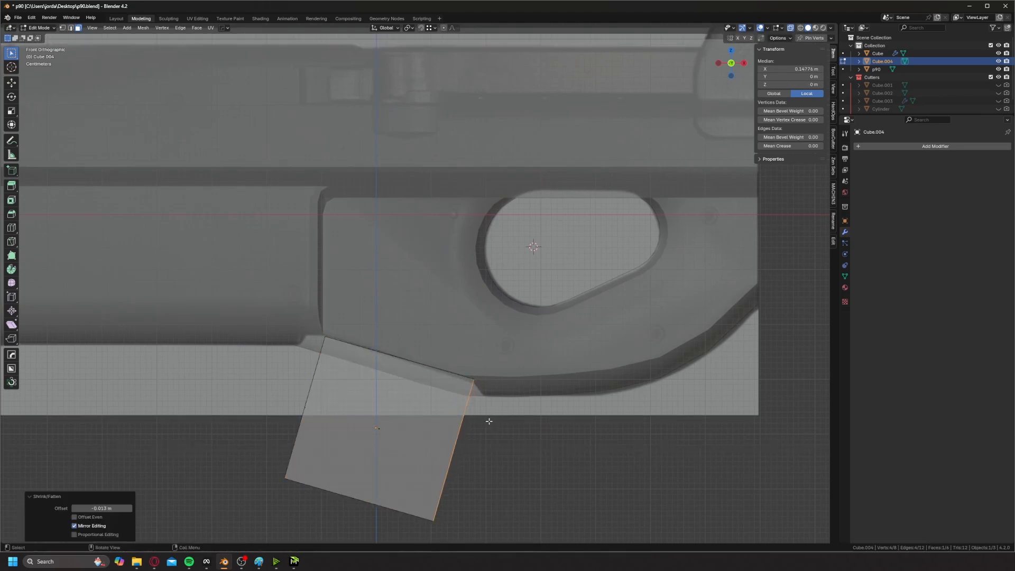
- Shift the cube's upper face inward along its normal by about 0.006 m with Shrink/Fatten
click(431, 358)
key(alt+s)
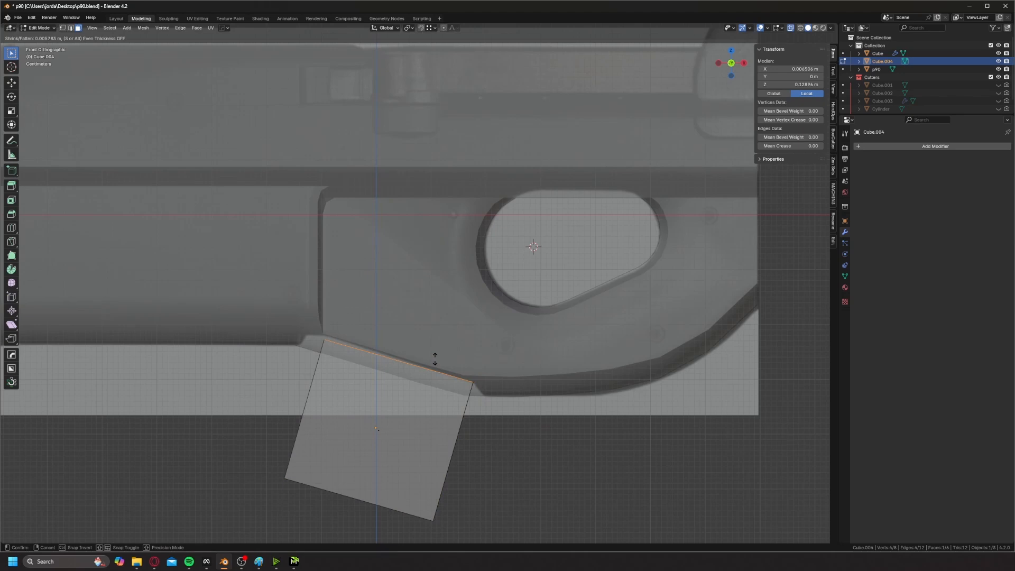
click(435, 359)
drag(470, 537, 471, 538)
key(1)
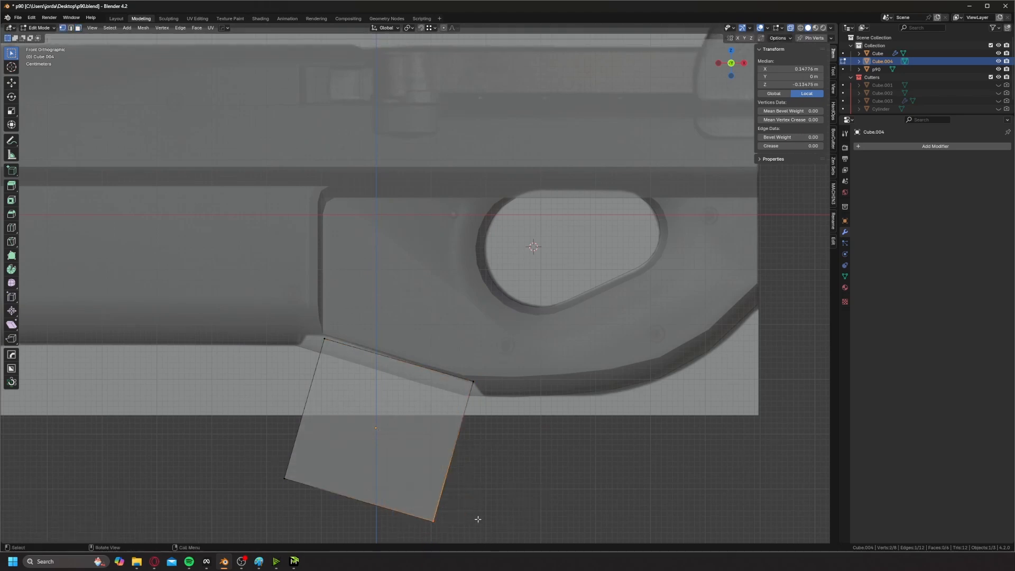
key(g)
key(x)
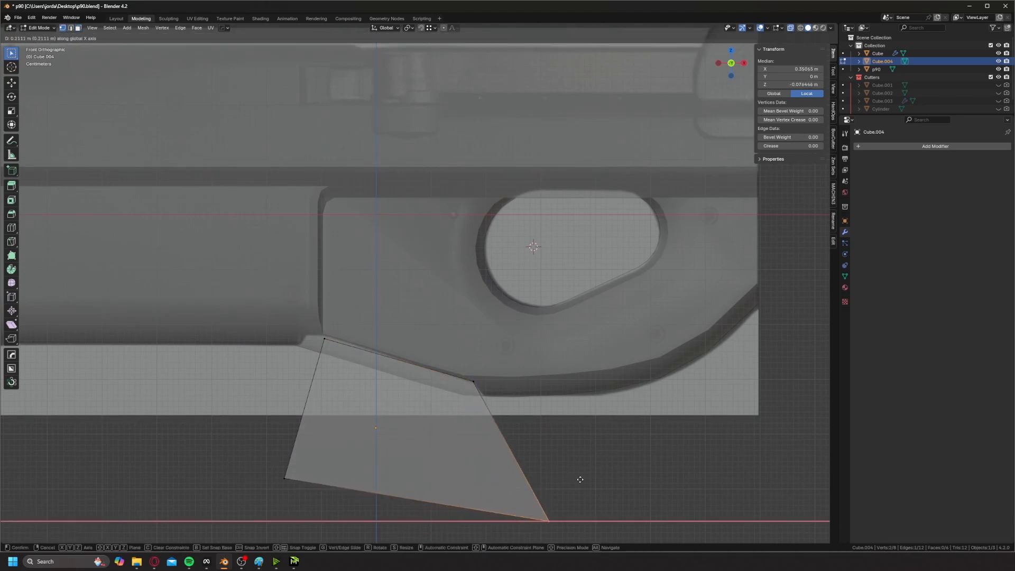
right_click(580, 479)
- Pull the cube's lower face inward along its normal to leave a shallow slab over the notch
key(3)
click(397, 484)
key(alt+s)
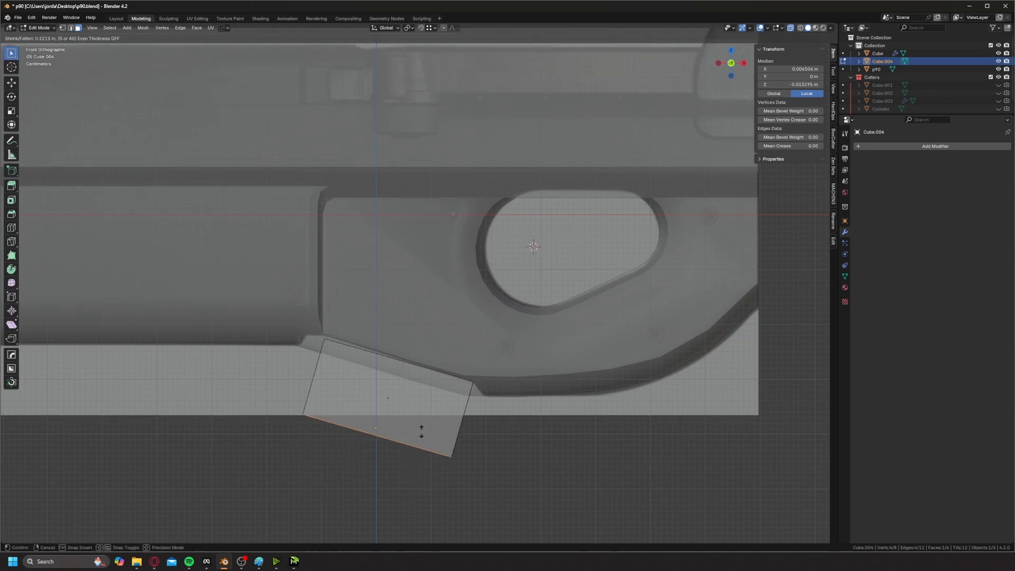
click(427, 414)
- Move the slab's lower vertices at the positive-X end about 0.053 m along X to slant that end
key(1)
scroll(497, 427, up, 2)
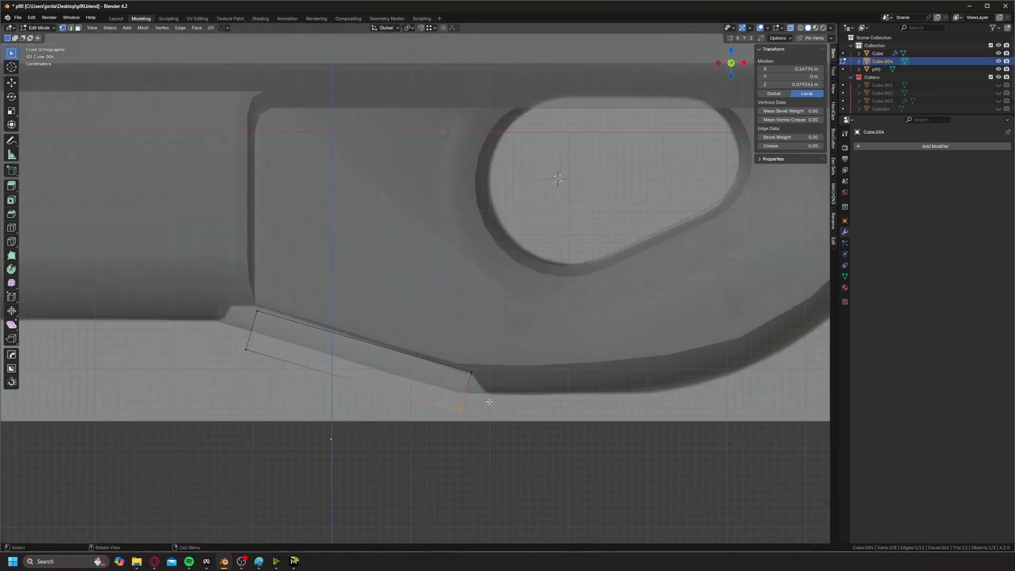
key(g)
click(539, 393)
- Push the cutter slab's negative-X end face outward along its normal by about 0.039 m with Shrink/Fatten
shift+middle_drag(286, 357, 443, 397)
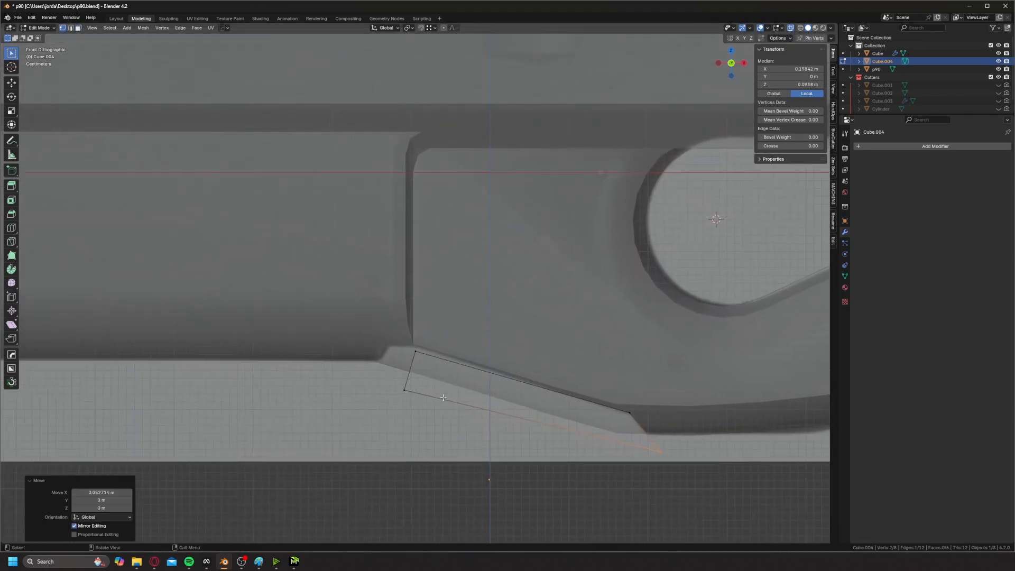
drag(372, 345, 461, 401)
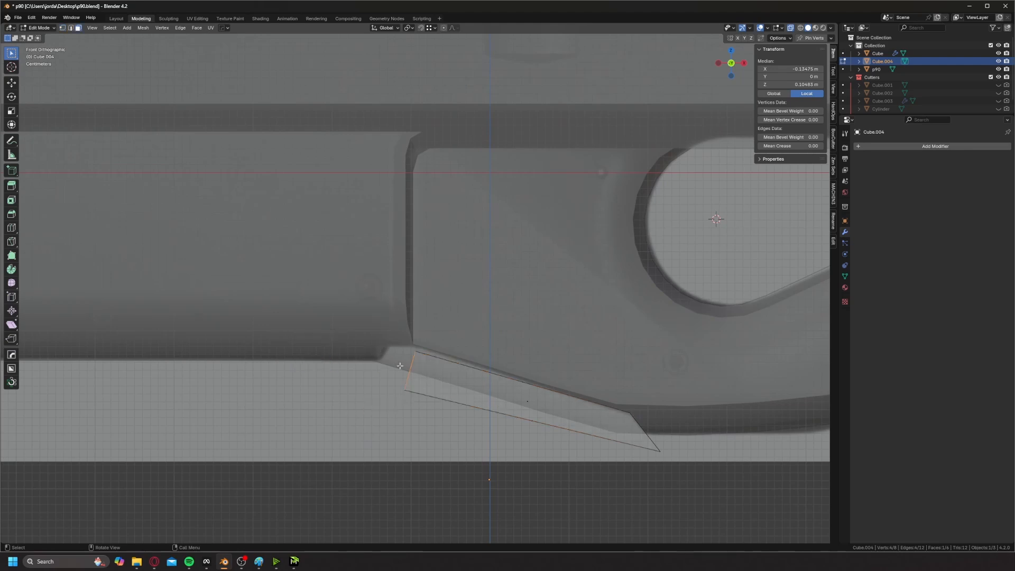
key(alt+s)
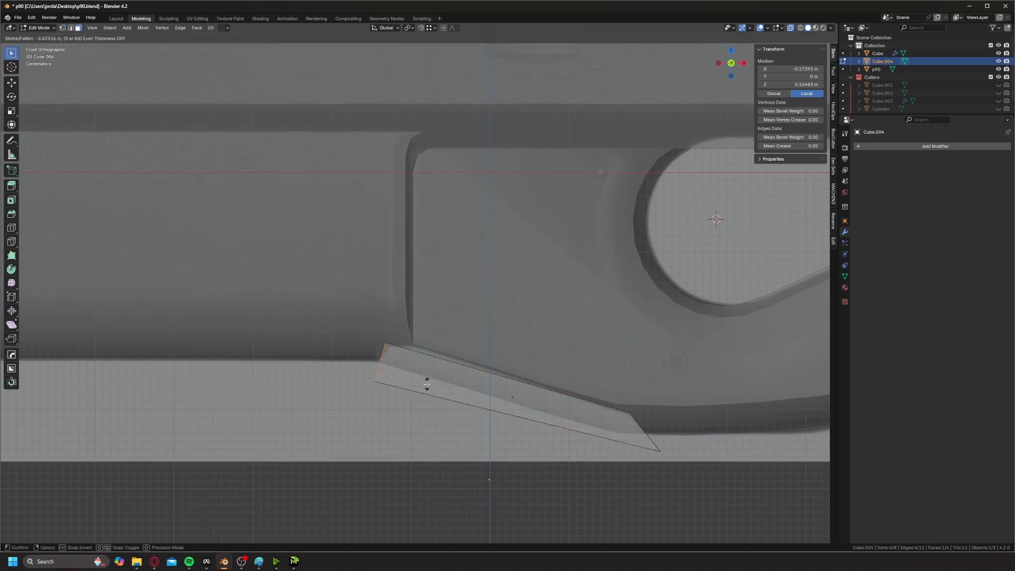
click(427, 384)
- Add a loop cut near the slab's negative-X end with factor 0.792 and raise it about 0.0094 m along Z
key(ctrl+r)
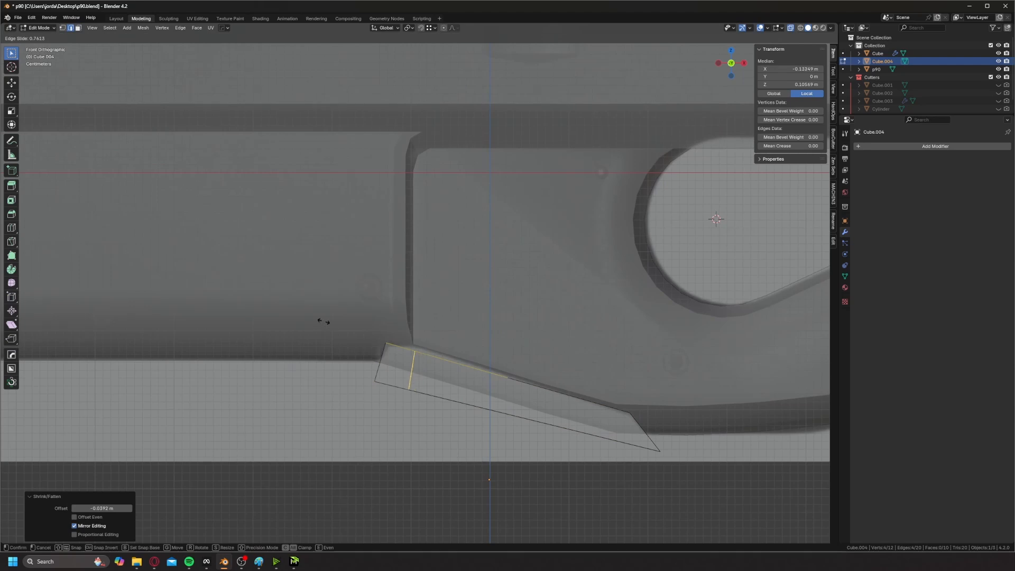
click(320, 320)
scroll(407, 370, up, 4)
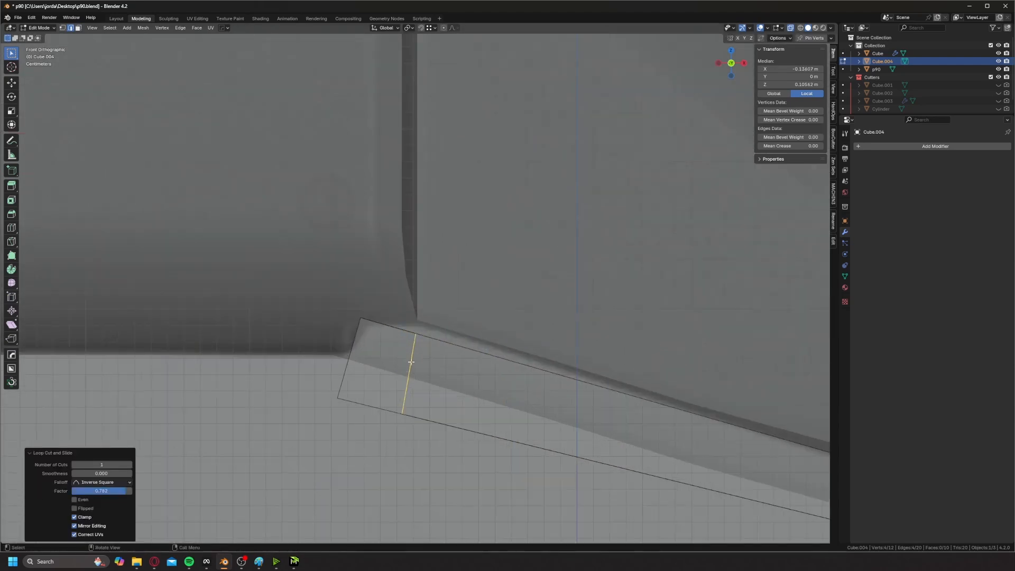
key(g)
key(z)
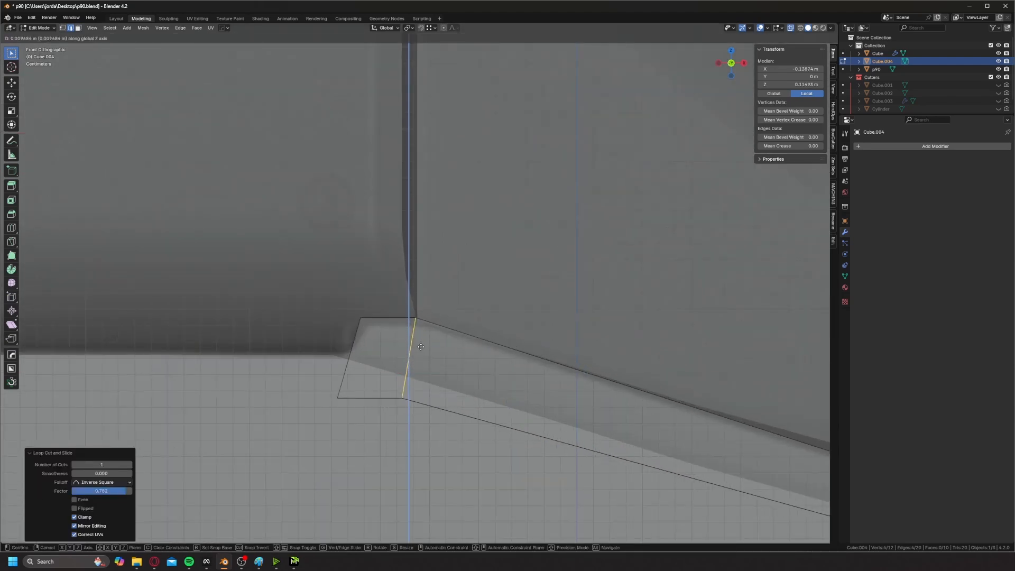
click(421, 347)
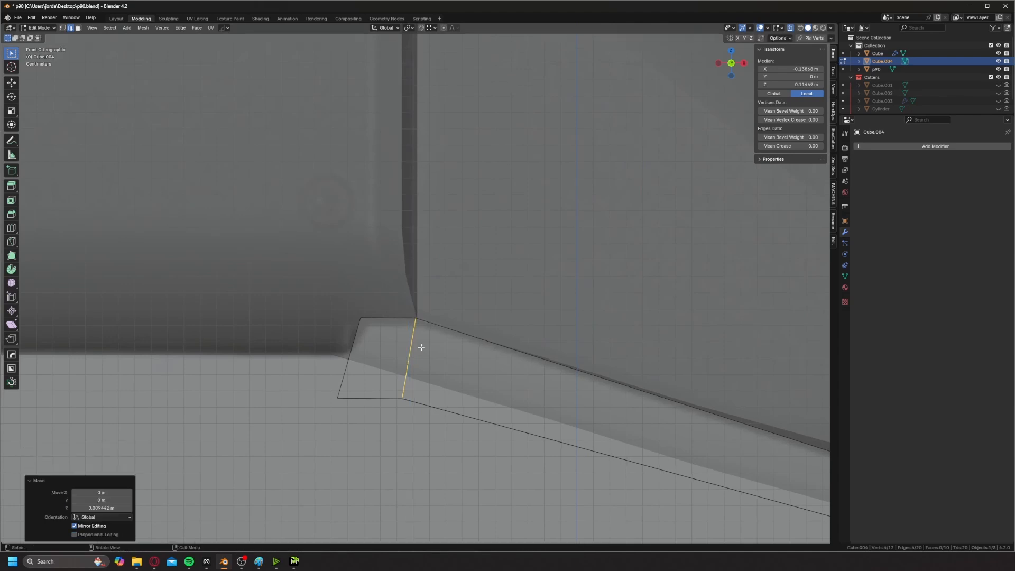
- Nudge the new loop's upper vertices about 0.0002 m upward along Z to meet the body's corner
key(g)
key(z)
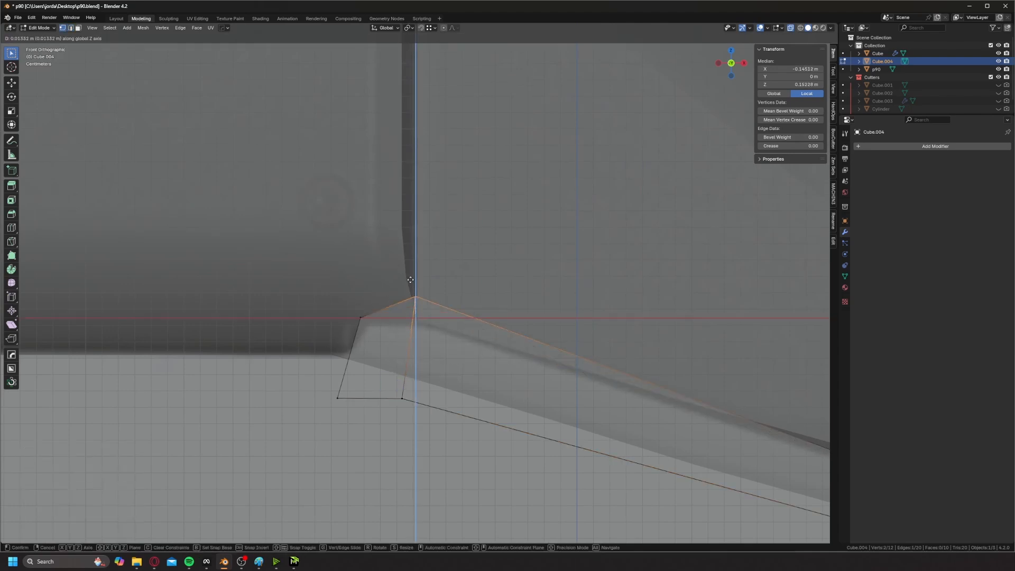
click(419, 338)
- Lower the slab's short negative-X end section about 0.005 m along Z and finish editing the mesh
scroll(420, 340, down, 3)
shift+middle_drag(418, 328, 331, 309)
scroll(351, 314, up, 1)
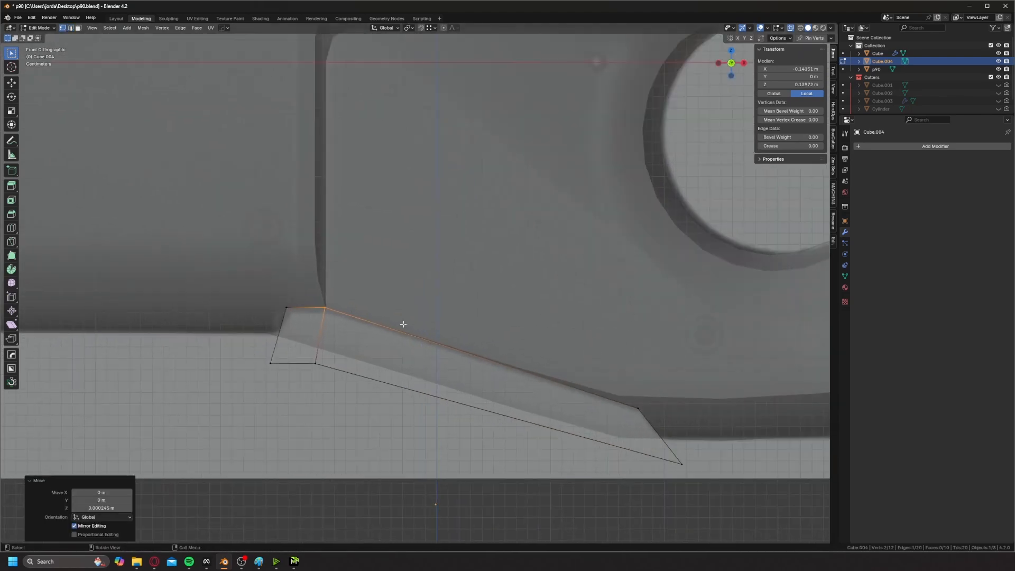
shift+click(299, 338)
key(g)
key(z)
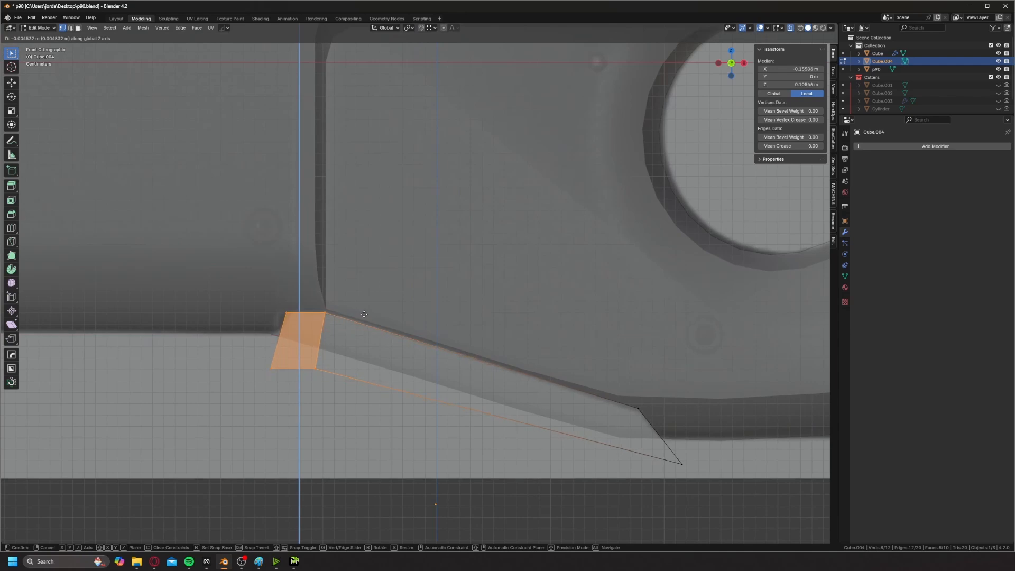
click(364, 314)
key(Tab)
- Show wireframe lines on the objects and lower the whole cutter about 0.001 m along Z
scroll(352, 330, down, 3)
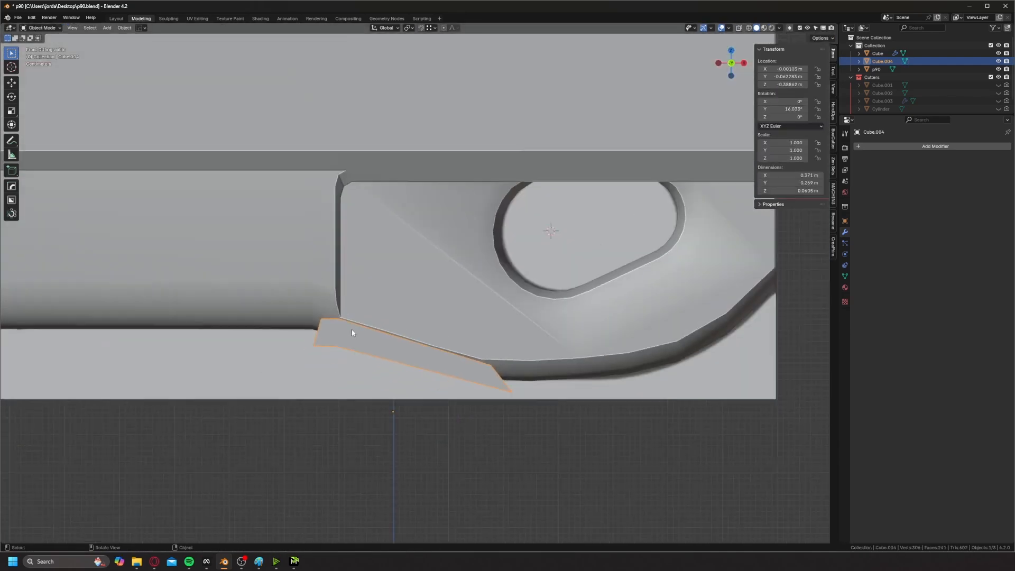
middle_drag(352, 332, 413, 335)
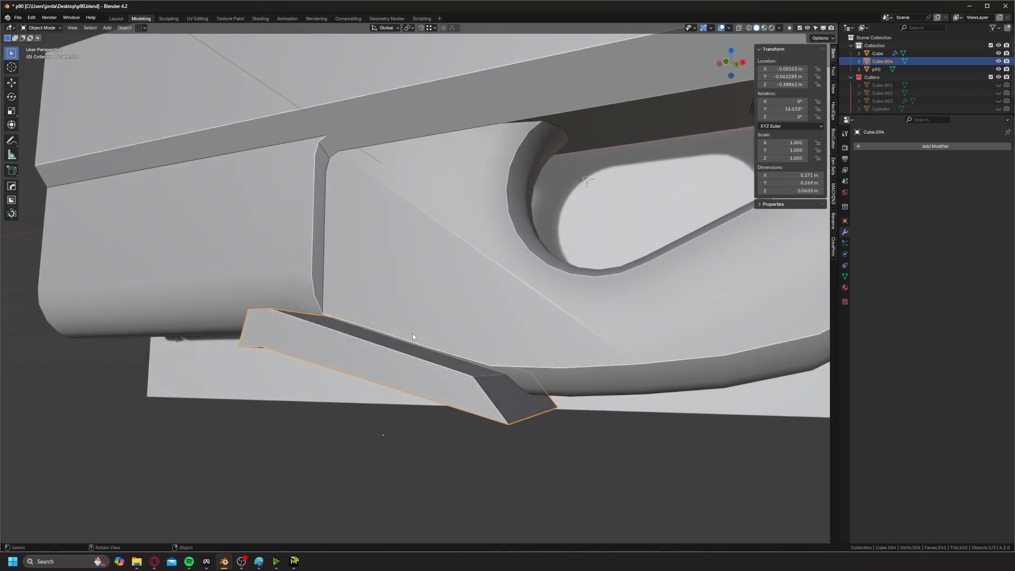
scroll(413, 336, up, 1)
key(alt+z)
shift+middle_drag(519, 373, 390, 360)
scroll(377, 344, up, 1)
key(alt+z)
key(alt+v)
click(308, 362)
scroll(416, 367, up, 2)
key(g)
key(z)
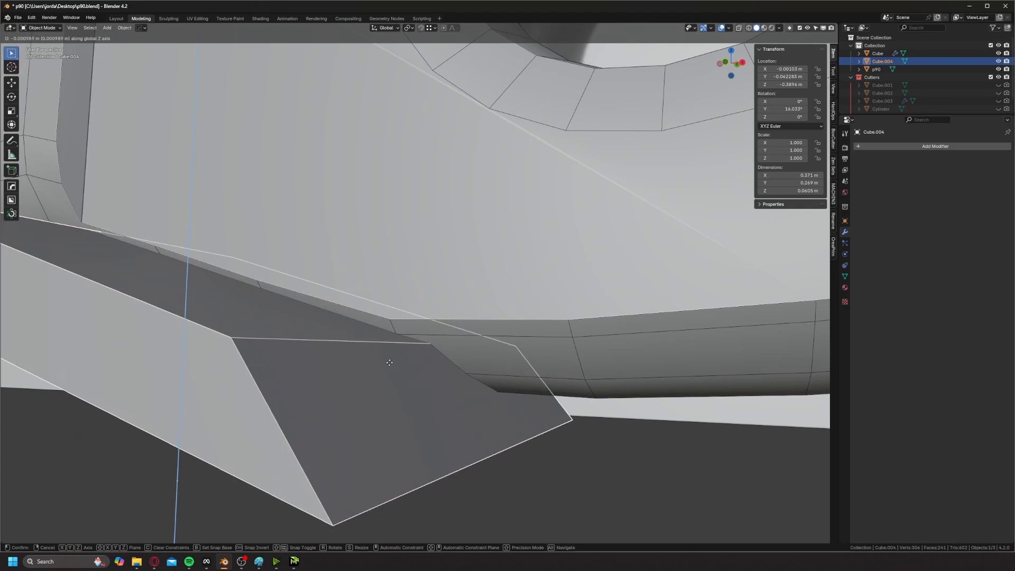
click(389, 363)
- Try subtracting the slab cutter from the gun body with a Boolean Difference, checking it from below
middle_drag(389, 363, 444, 317)
shift+click(445, 318)
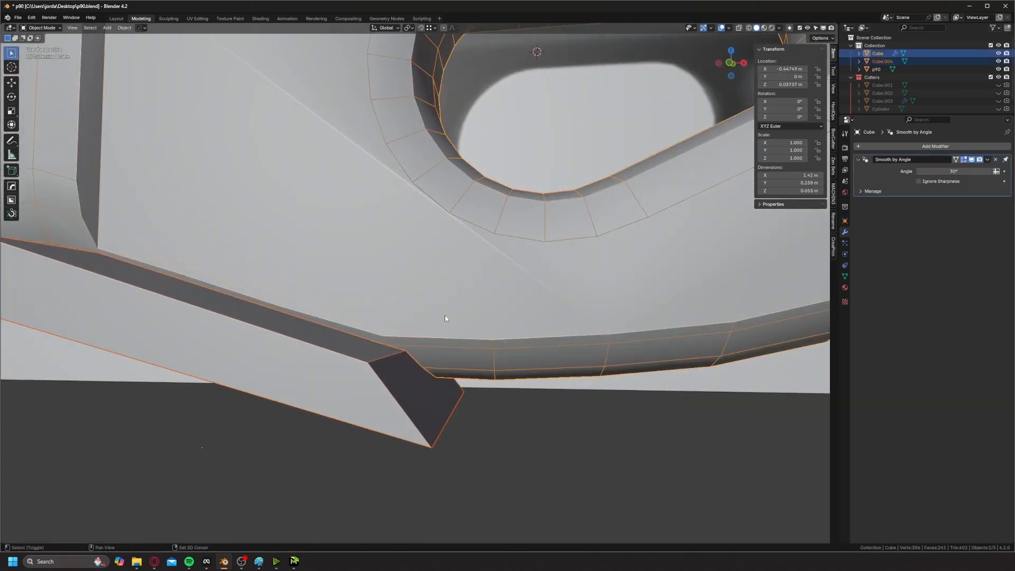
key(ctrl+KP_Subtract)
key(ctrl+z)
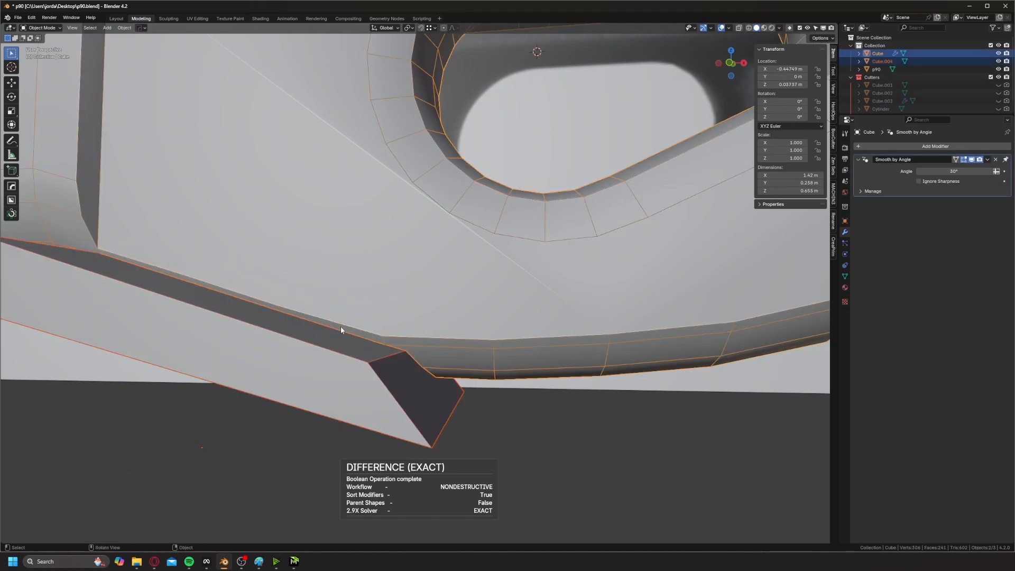
middle_drag(341, 326, 327, 306)
shift+click(296, 304)
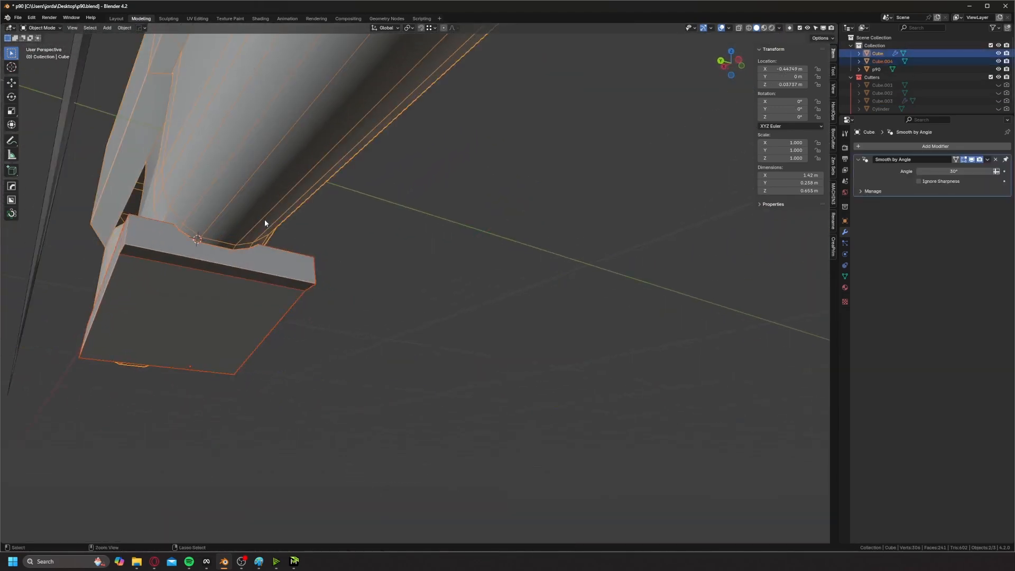
key(ctrl+KP_Subtract)
middle_drag(220, 225, 490, 272)
key(ctrl+z)
- Try applying the Boolean modifier on the gun body, and undo back to the separate cutter
scroll(215, 231, down, 3)
click(292, 182)
key(ctrl+a)
middle_drag(604, 238, 538, 282)
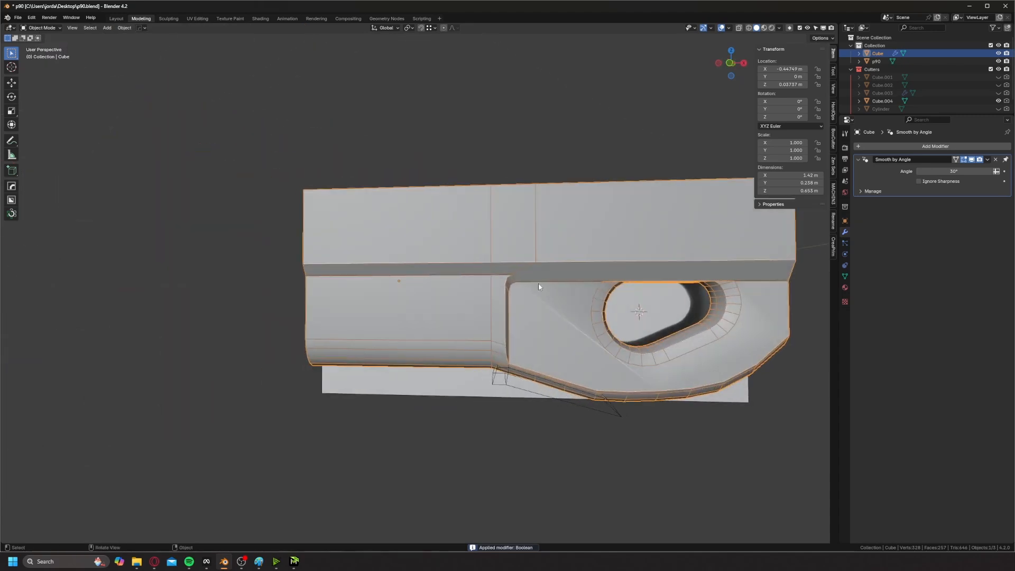
scroll(485, 311, up, 5)
key(ctrl+z)
key(ctrl+z)
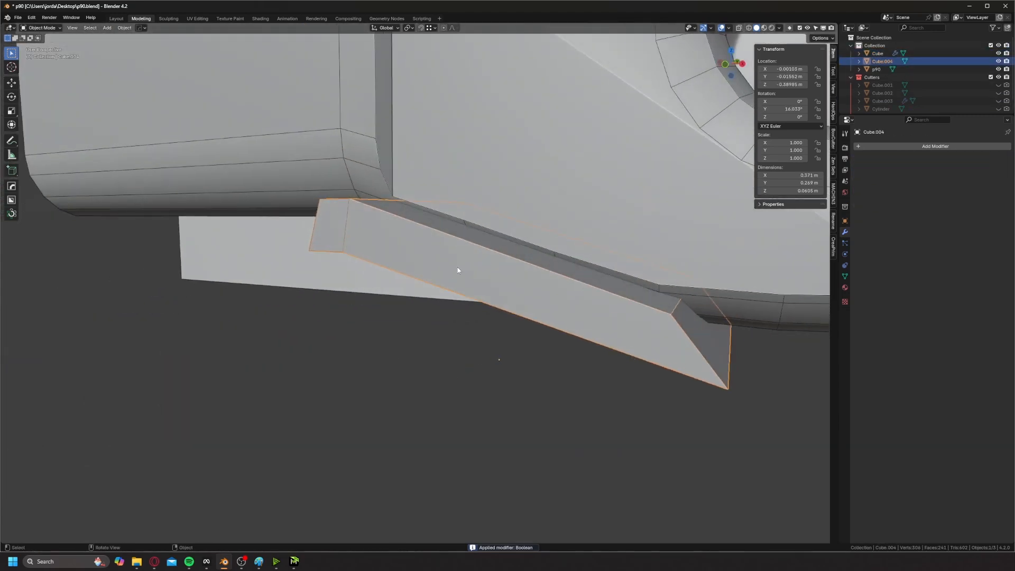
key(ctrl+shift+z)
key(ctrl+shift+z)
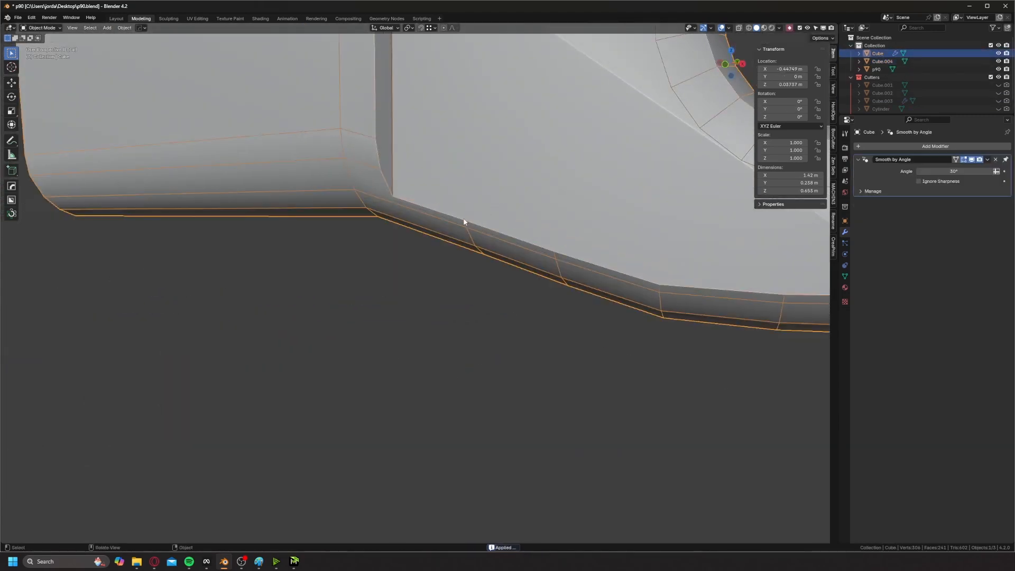
key(ctrl+z)
key(ctrl+z)
- Flip all face normals of the cutter slab, using the Face Orientation overlay as a check
key(alt+v)
click(435, 239)
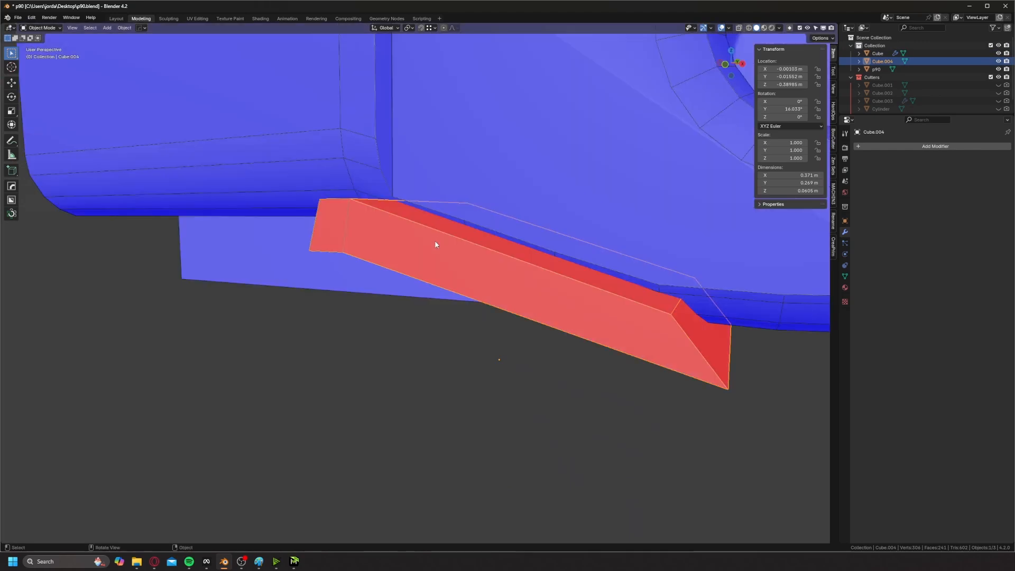
key(Tab)
key(a)
middle_drag(665, 217, 415, 263)
key(alt+n)
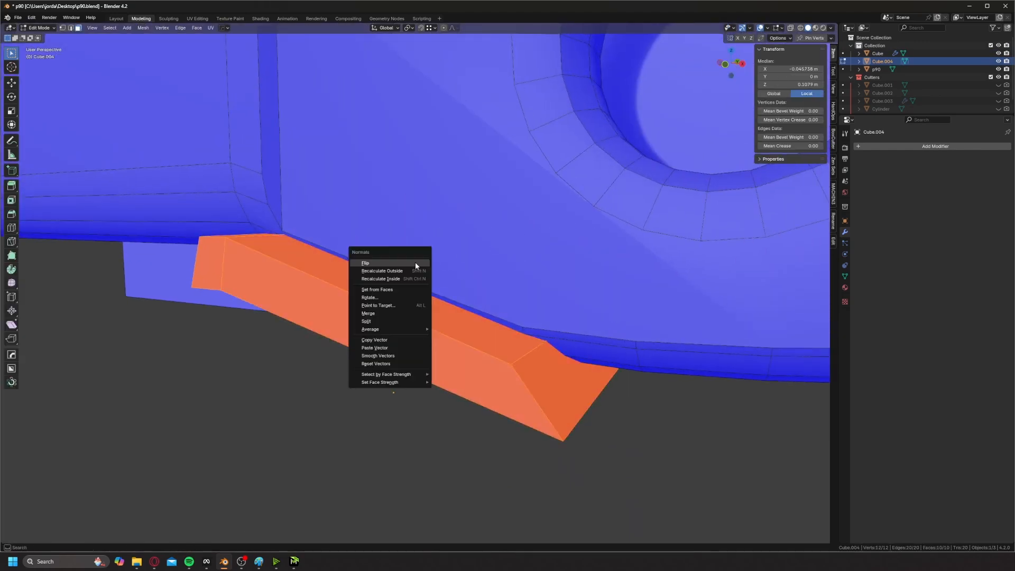
click(414, 260)
key(Tab)
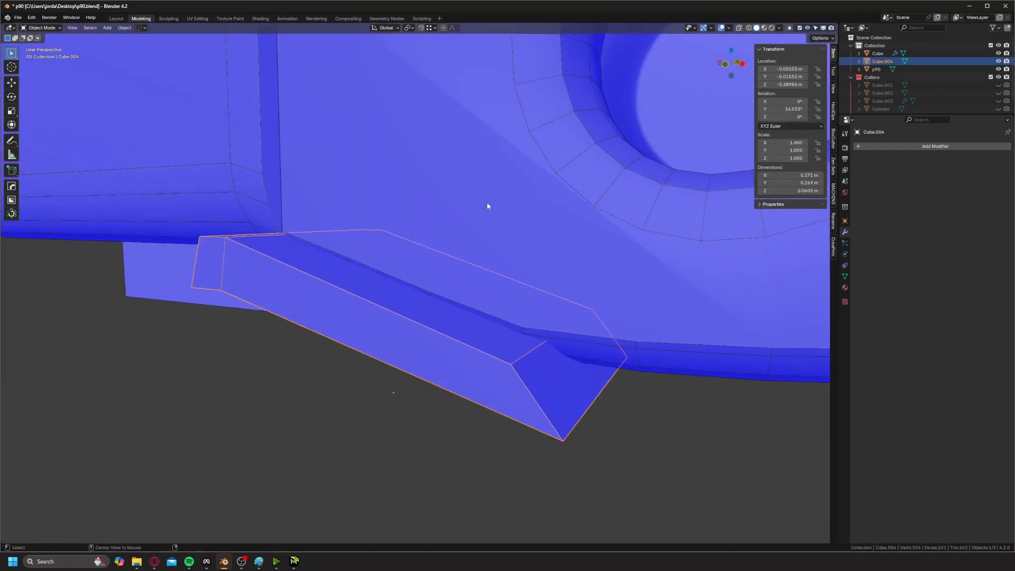
key(alt+v)
click(423, 227)
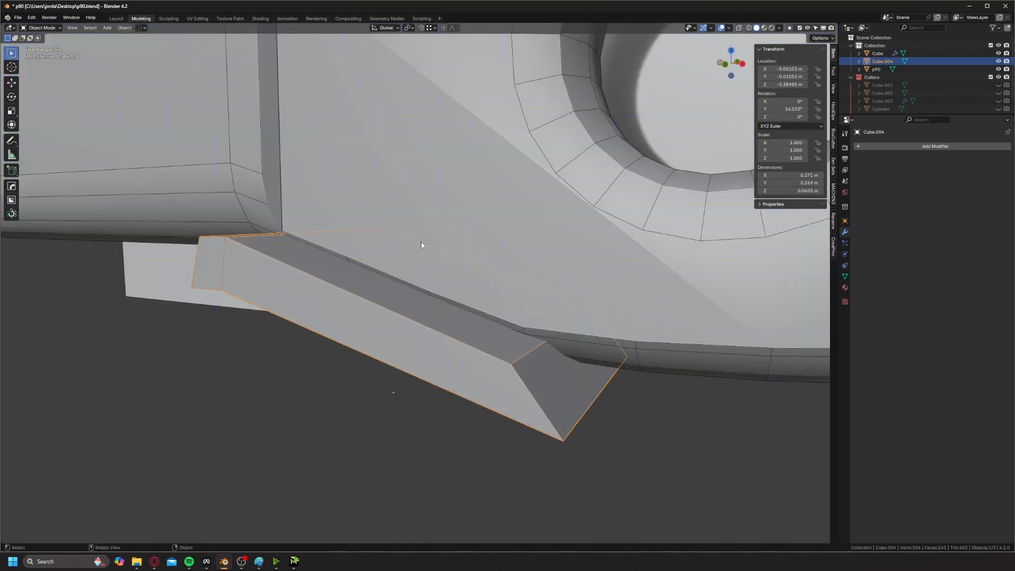
- Subtract the cutter slab from the gun body with a Boolean Difference and hide the cutter
shift+click(467, 254)
key(ctrl+KP_Subtract)
key(h)
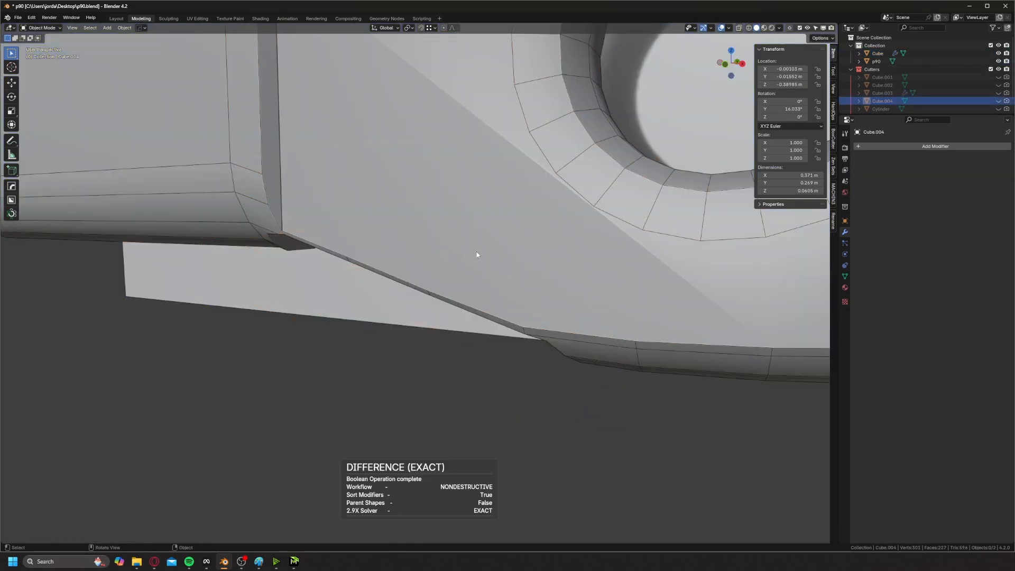
middle_drag(477, 252, 423, 239)
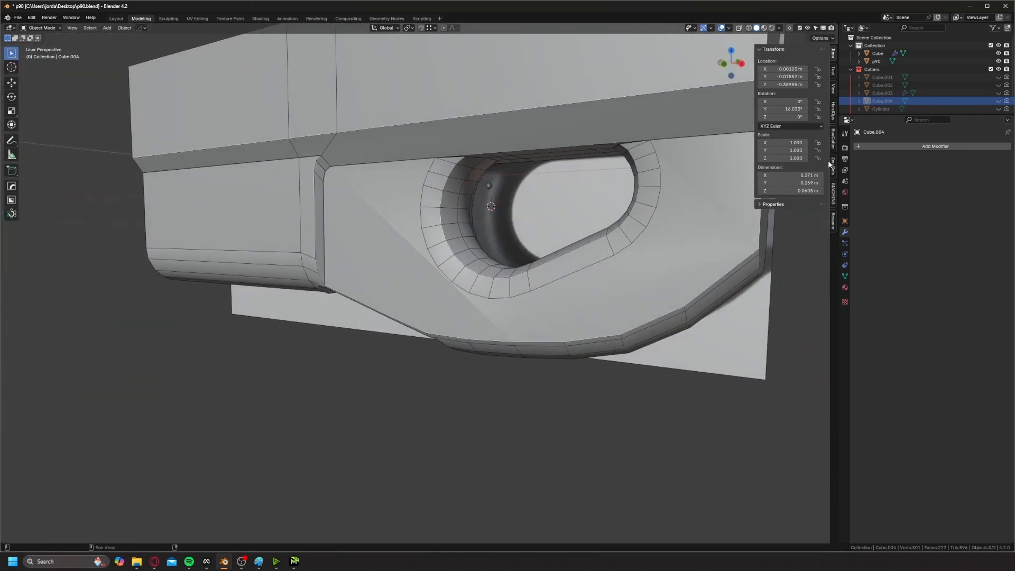
- Connect three vertices on the lower rim of the body's bottom edge to the outer ring around the grip hole
click(628, 235)
middle_drag(509, 195, 499, 222)
scroll(499, 222, up, 2)
key(Tab)
shift+middle_drag(331, 231, 292, 201)
mouse_move(292, 201)
middle_down()
mouse_move(300, 153)
mouse_move(291, 205)
middle_up()
click(510, 304)
scroll(534, 312, down, 2)
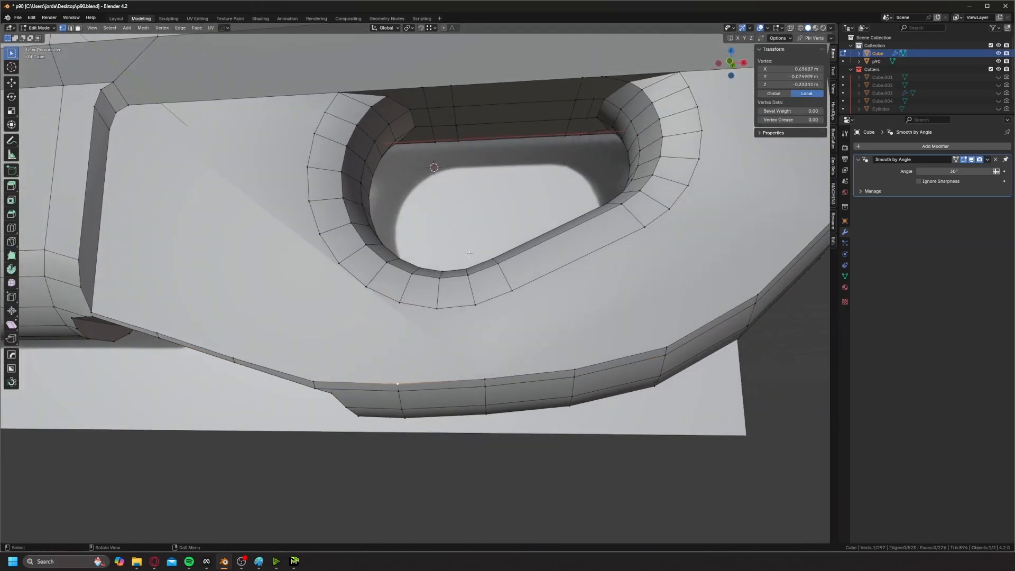
shift+middle_drag(534, 312, 444, 319)
key(2)
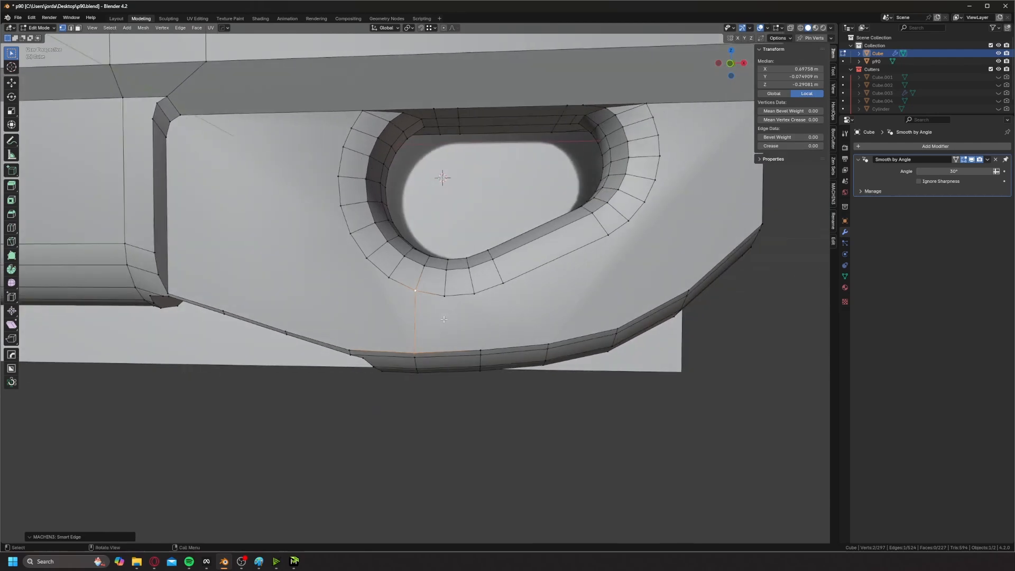
shift+click(481, 347)
key(2)
key(2)
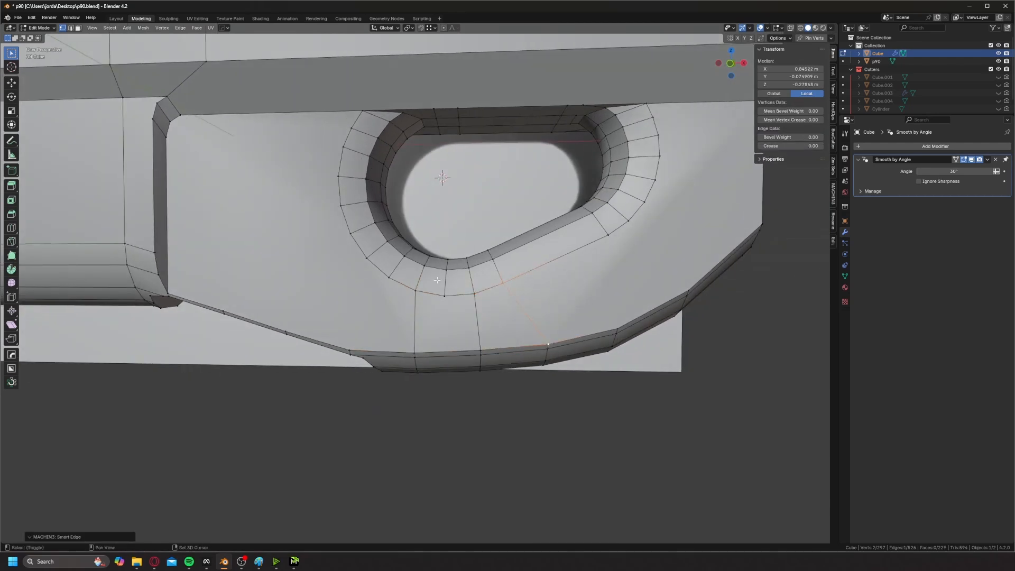
- Join three more vertices on the outer ring of the grip hole to the vertices along the sloped notch edge
shift+middle_drag(521, 324, 582, 353)
click(449, 308)
middle_drag(415, 371, 428, 305)
key(2)
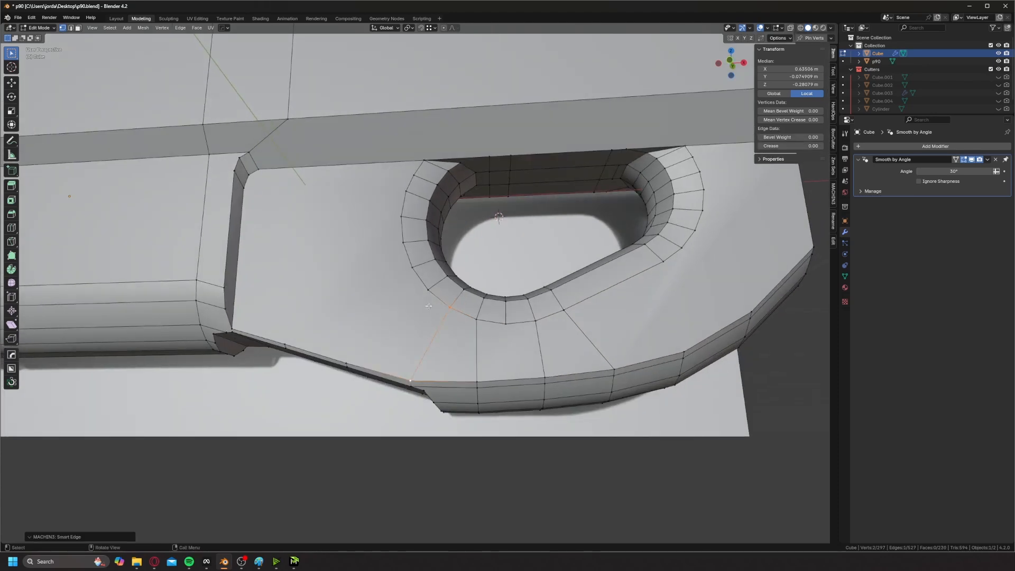
shift+click(348, 361)
key(j)
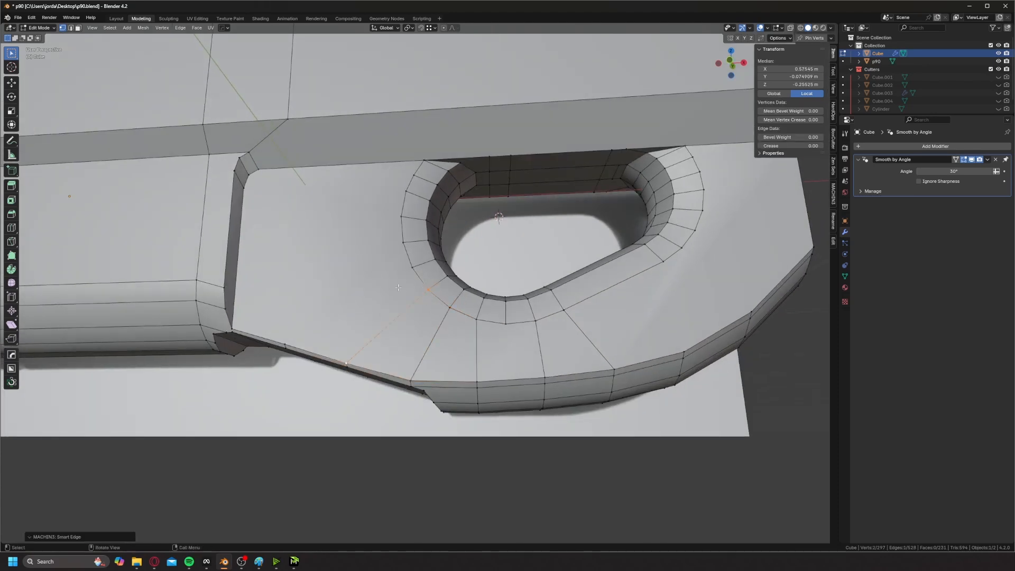
click(411, 268)
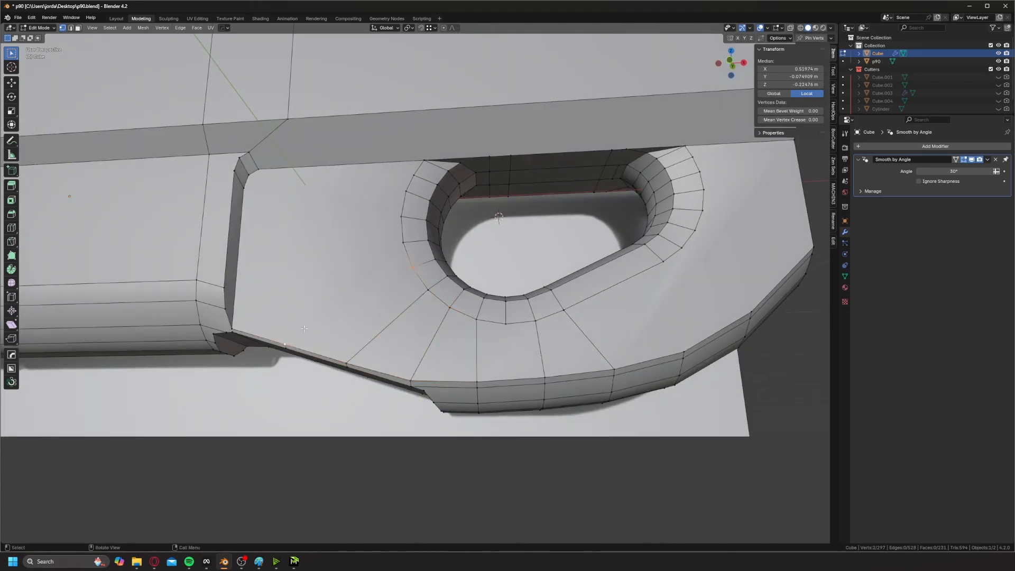
key(j)
- Add a horizontal loop cut with factor 0.792 low on the flat side panel, just above the rounded underside
click(403, 242)
middle_drag(260, 309, 299, 327)
key(ctrl+r)
right_click(228, 318)
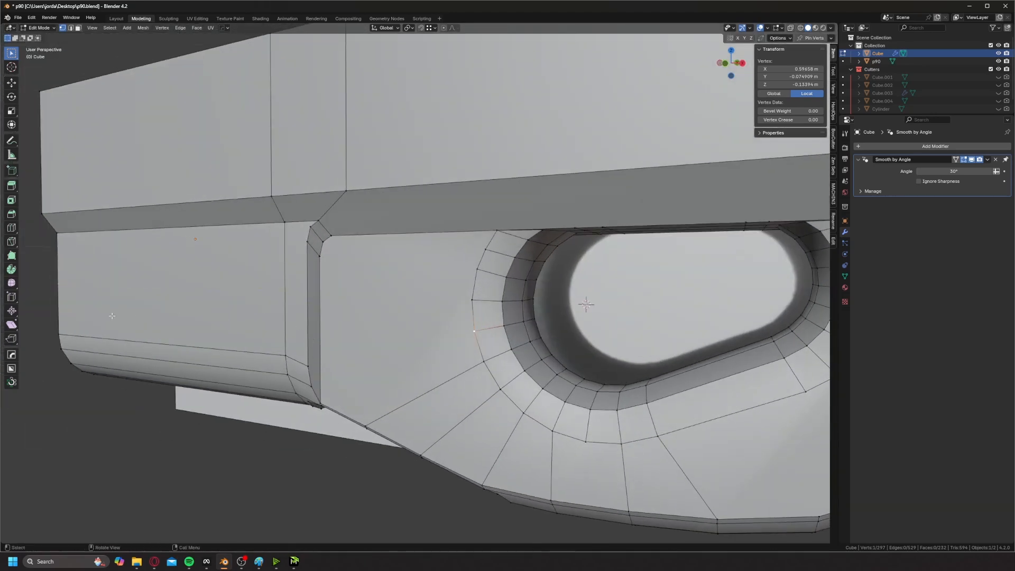
shift+middle_drag(113, 319, 194, 329)
key(ctrl+r)
click(145, 312)
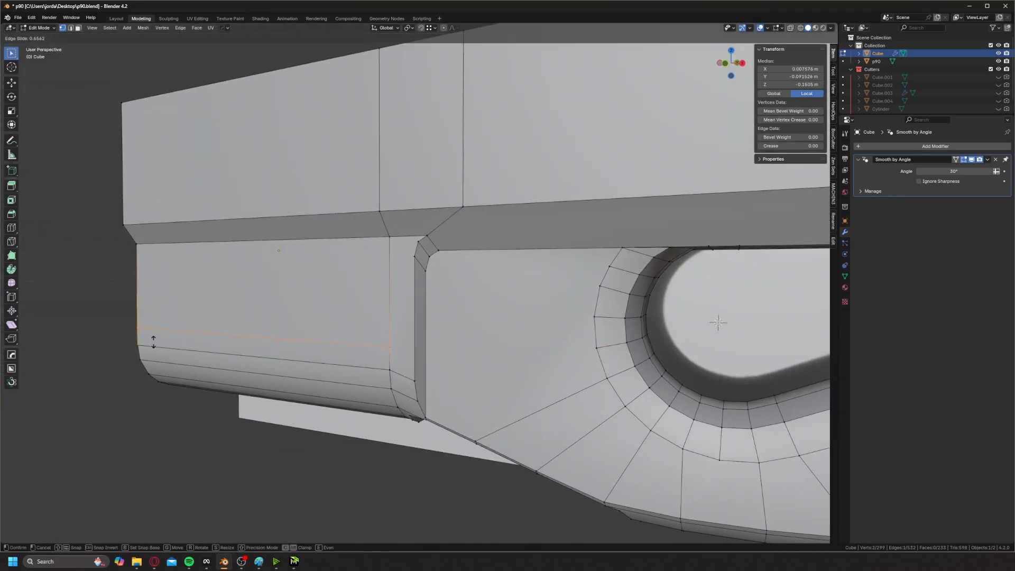
click(153, 349)
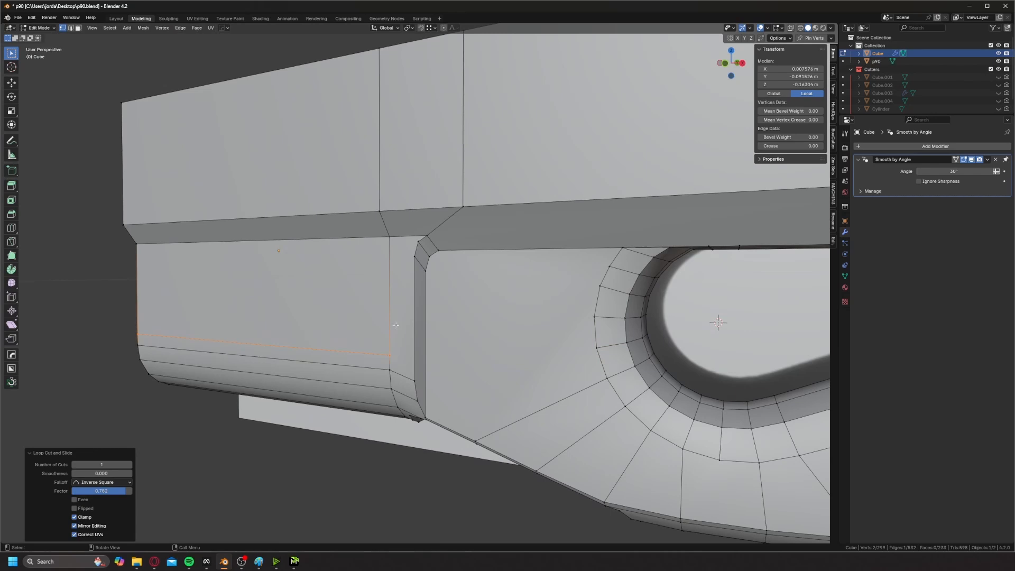
- Cut an edge from the end of the side panel's lower loop across the step wall to the grip hole's outer ring
key(alt+a)
key(2)
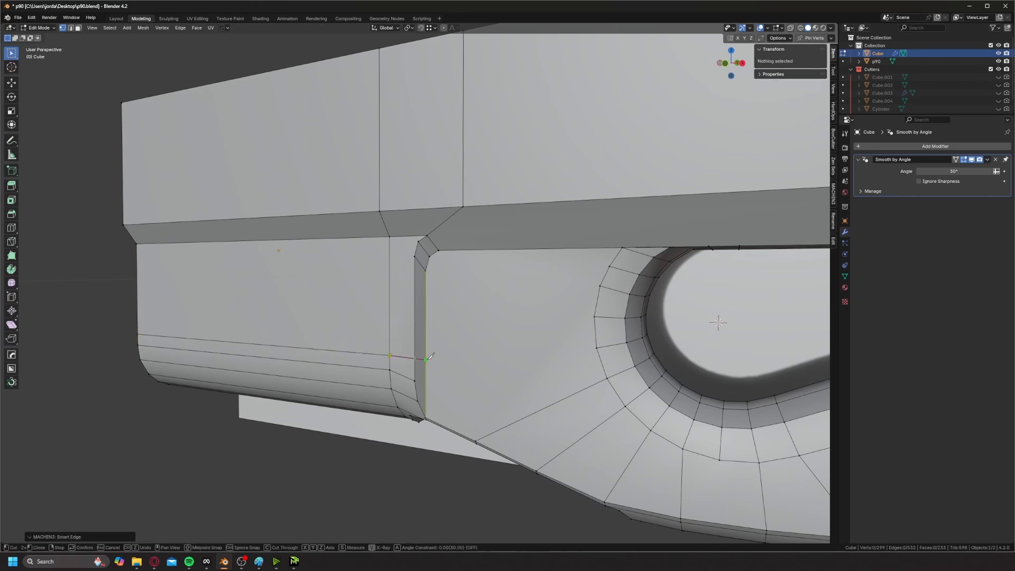
click(426, 358)
click(597, 348)
key(Return)
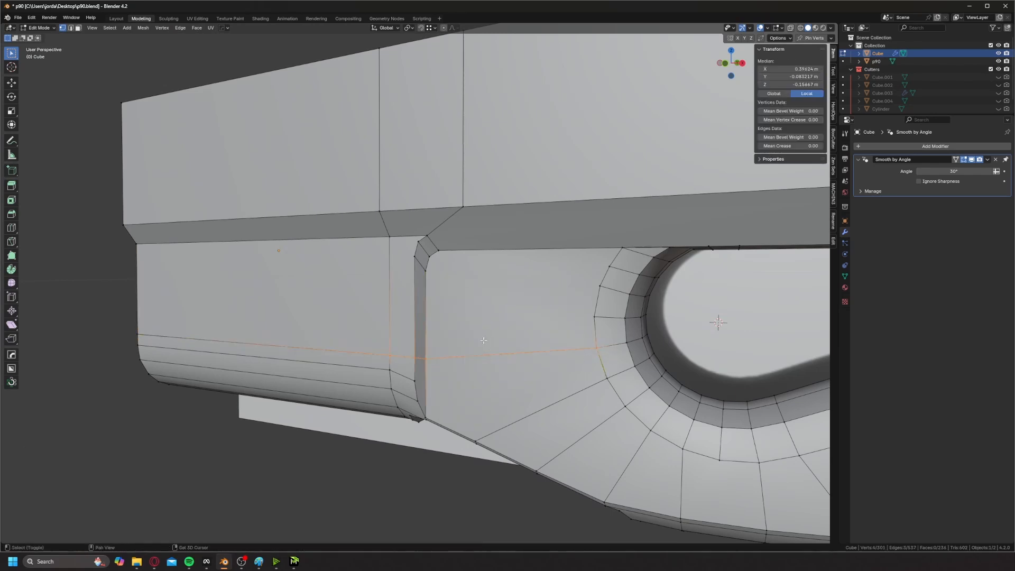
- Dissolve the stray short edge on the upper inner wall of the grip hole
middle_drag(482, 340, 425, 315)
middle_drag(511, 280, 434, 310)
scroll(513, 311, up, 3)
middle_drag(517, 311, 538, 257)
key(2)
click(518, 377)
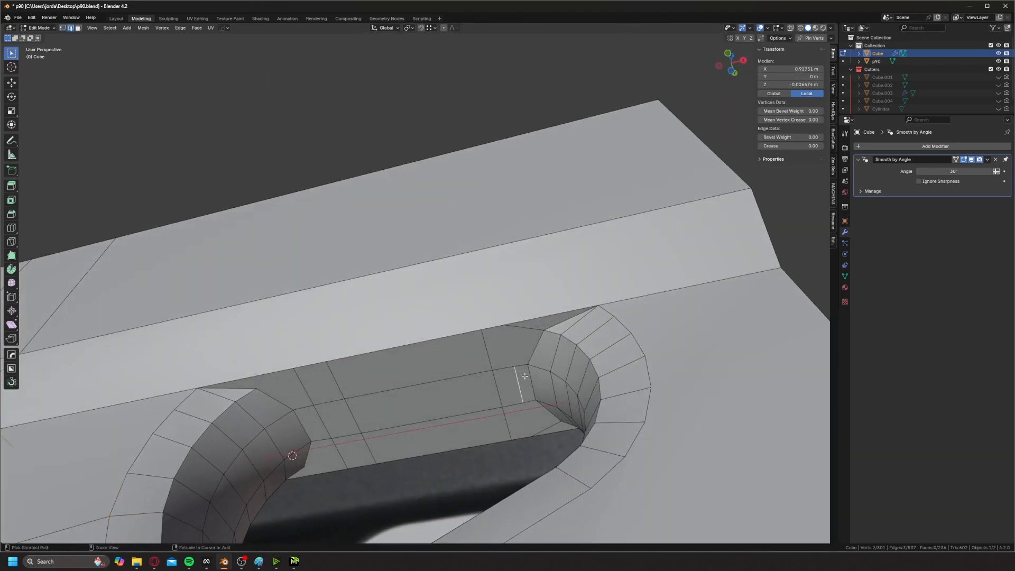
key(ctrl+x)
middle_drag(518, 376, 502, 291)
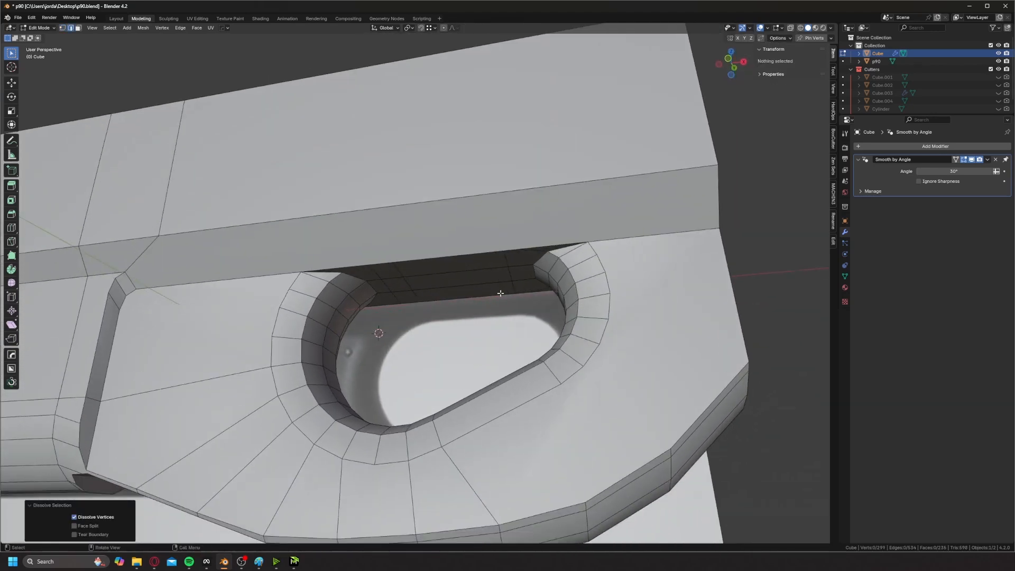
scroll(507, 292, down, 2)
- Connect three outer-ring vertices on the grip hole's far lower side to the matching vertices along the body's bottom rim and end corner
key(Tab)
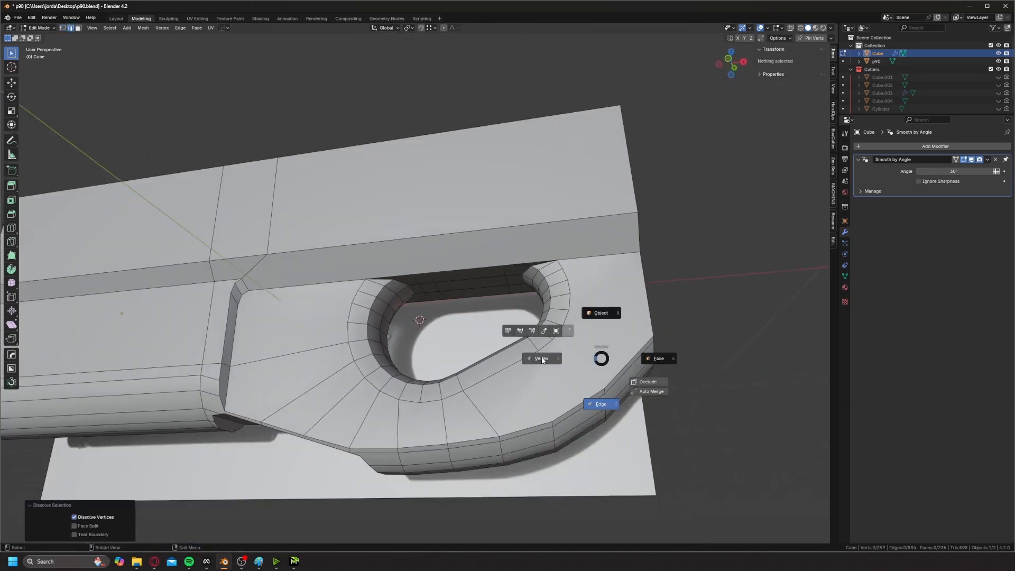
click(543, 357)
shift+middle_drag(541, 356, 526, 358)
click(520, 353)
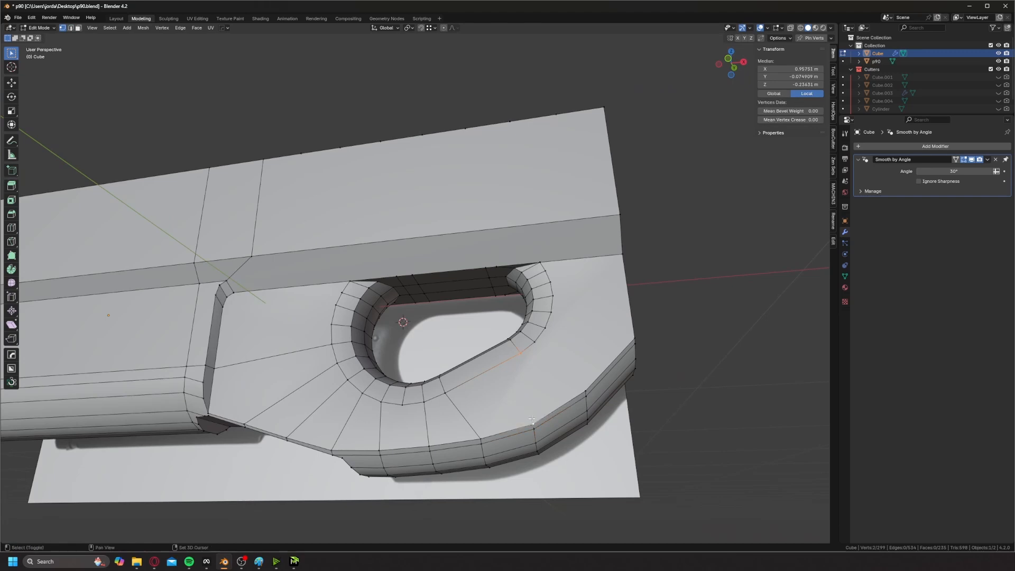
key(2)
middle_drag(551, 351, 518, 347)
shift+click(515, 342)
key(2)
scroll(519, 361, up, 2)
click(516, 295)
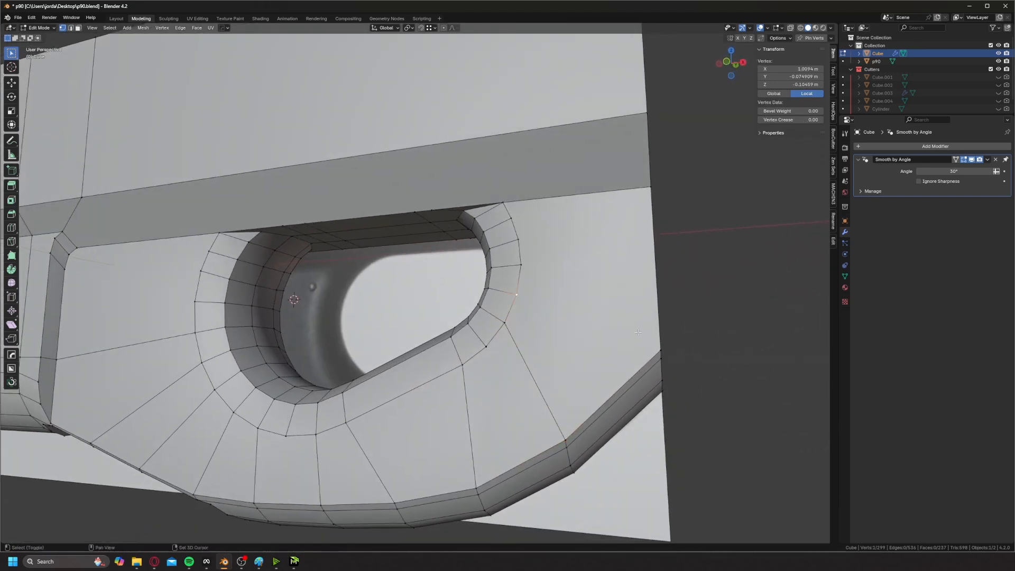
shift+click(659, 349)
key(2)
- Delete the flat end-cap face of the body beside the grip hole
click(522, 266)
middle_drag(524, 267, 492, 294)
key(3)
click(619, 230)
middle_drag(582, 218, 604, 204)
scroll(604, 204, down, 1)
key(x)
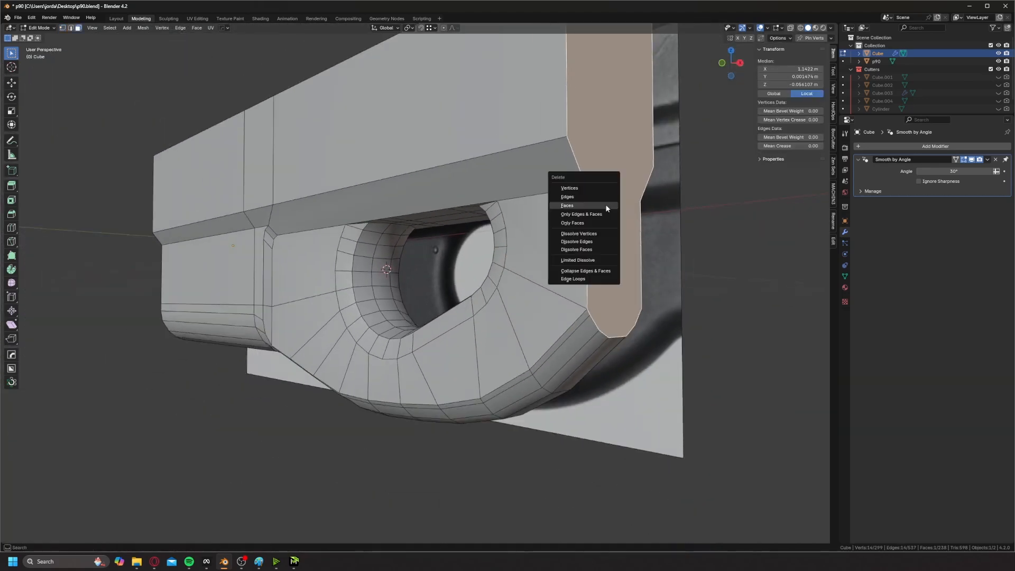
click(606, 207)
- Cut an edge from the next outer-ring vertex of the grip hole to the vertical edge of the body's open end
middle_drag(520, 254, 544, 256)
scroll(542, 289, up, 2)
middle_drag(541, 290, 550, 267)
scroll(546, 322, up, 2)
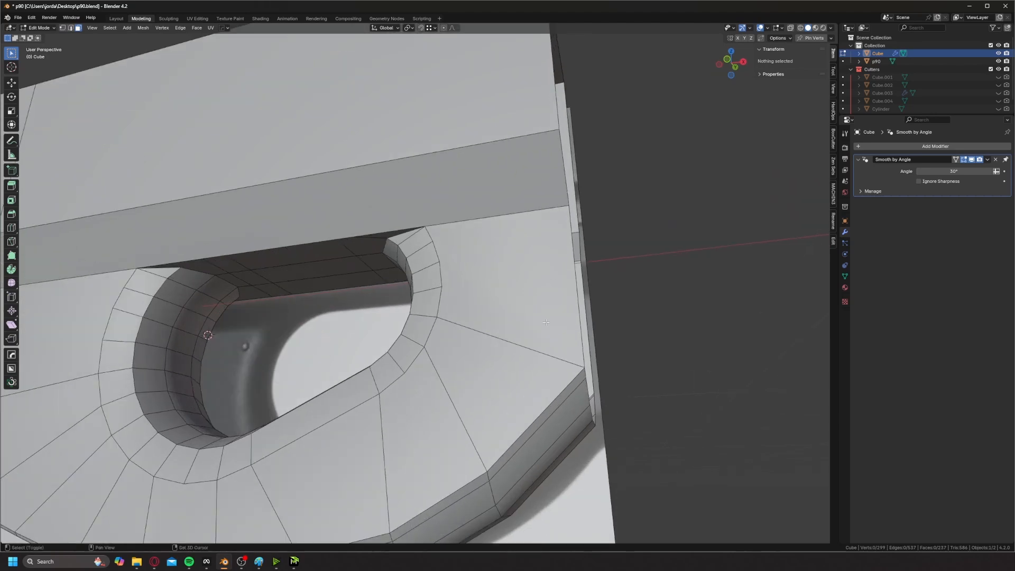
shift+middle_drag(546, 322, 570, 297)
middle_drag(570, 297, 548, 316)
key(ctrl+r)
right_click(500, 258)
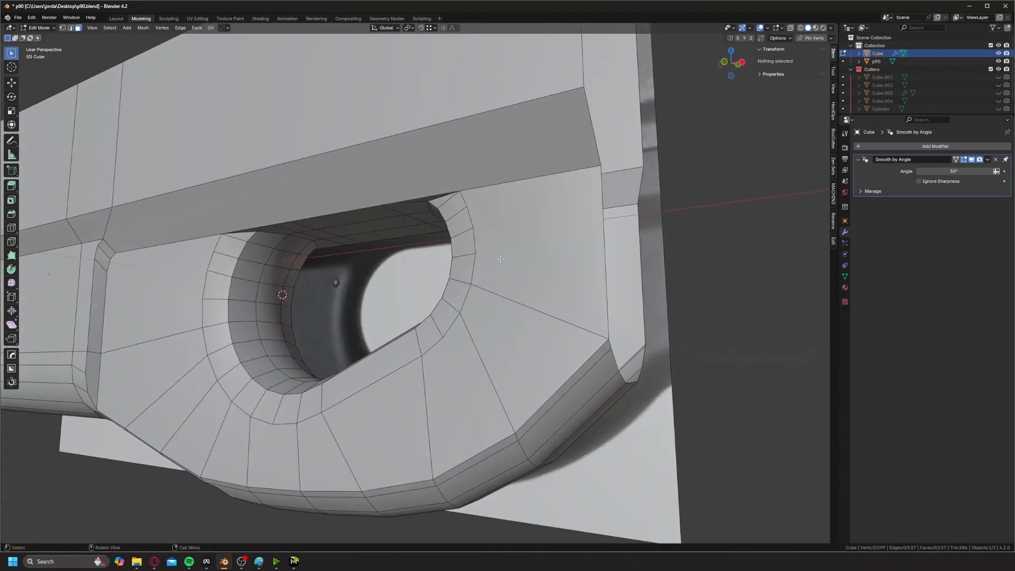
key(1)
click(481, 252)
key(2)
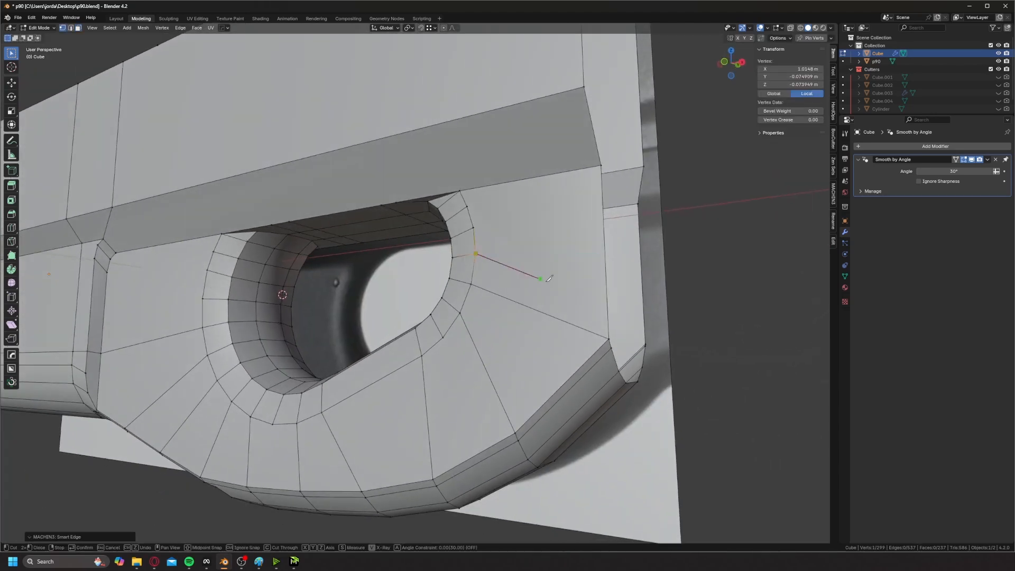
key(Return)
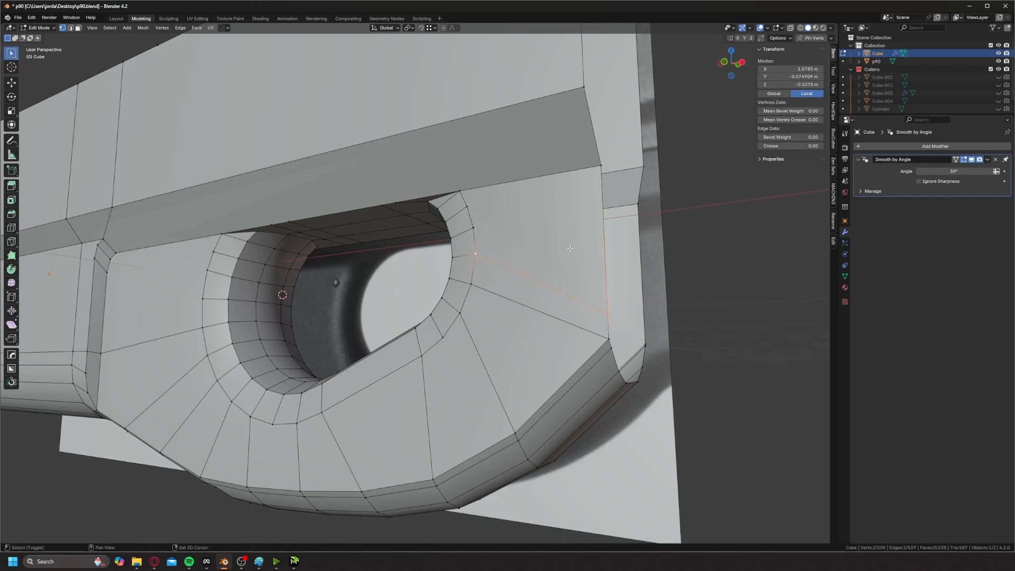
- Inspect the edge flow around the grip hole and the recessed panel's border from several angles
middle_drag(558, 317, 616, 327)
shift+middle_drag(590, 267, 531, 295)
scroll(528, 285, down, 3)
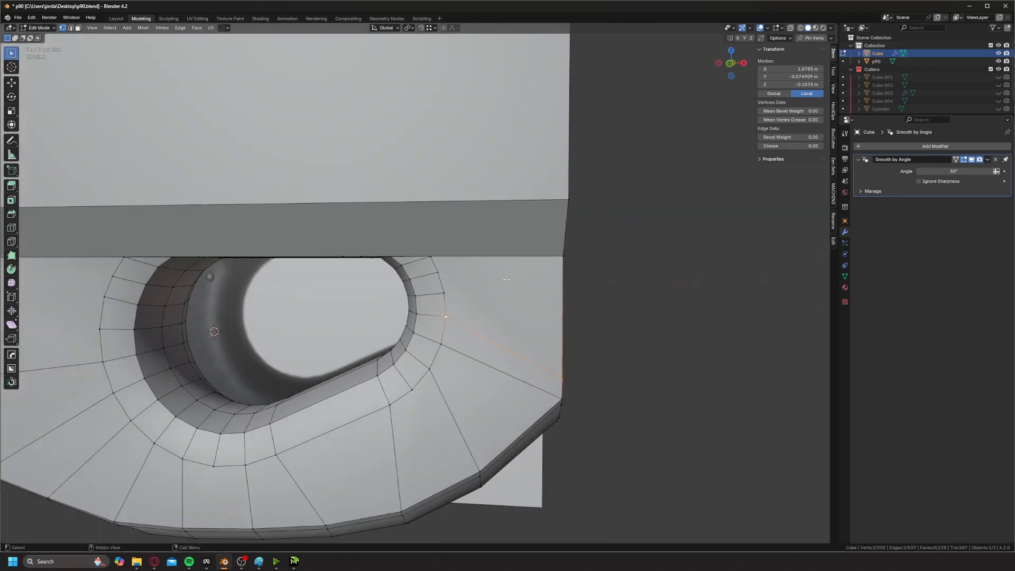
shift+middle_drag(486, 266, 605, 272)
middle_drag(501, 352, 542, 346)
middle_drag(541, 346, 423, 240)
scroll(534, 365, up, 1)
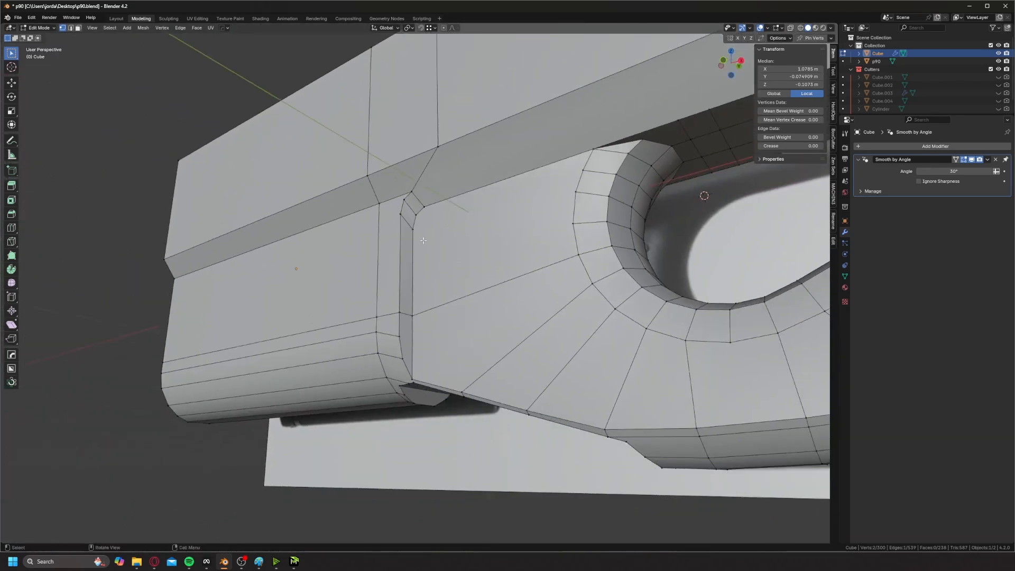
middle_drag(495, 203, 358, 273)
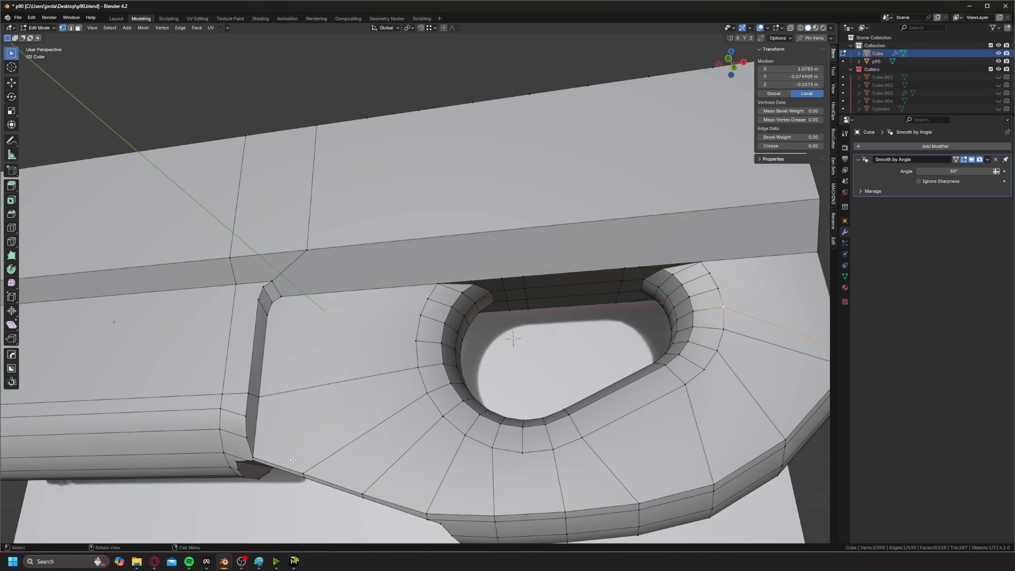
scroll(257, 315, up, 5)
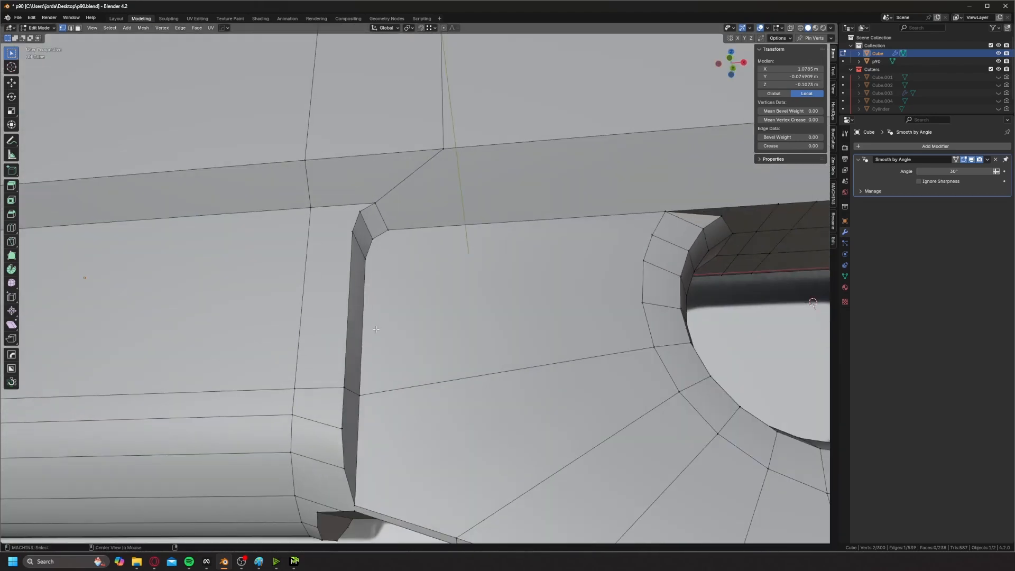
- Switch to the p90.png reference in Paint, undo the red mark near the lower panel corner, and return to Blender
key(alt+Tab)
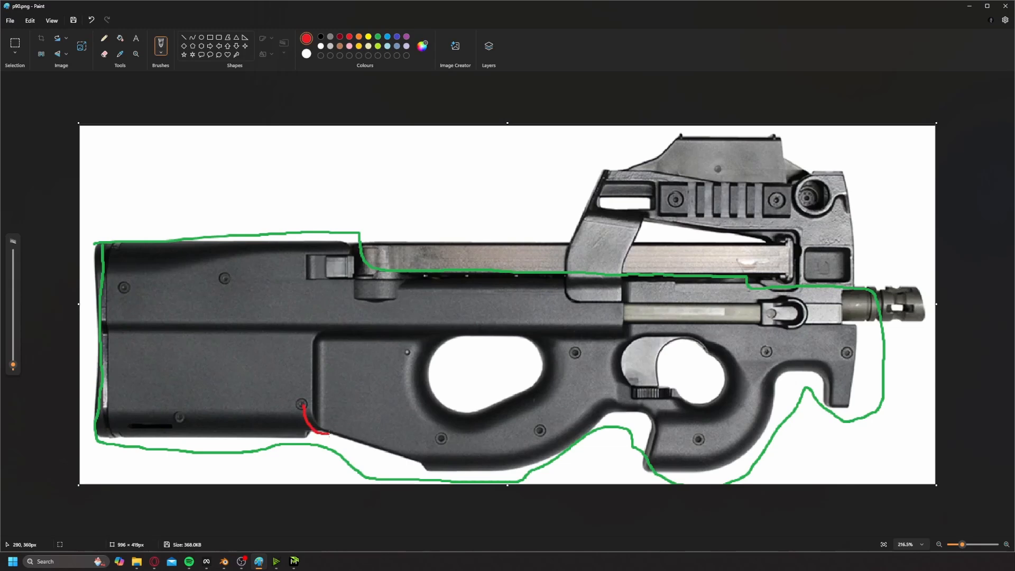
key(ctrl+z)
key(alt+Tab)
shift+middle_drag(363, 309, 331, 287)
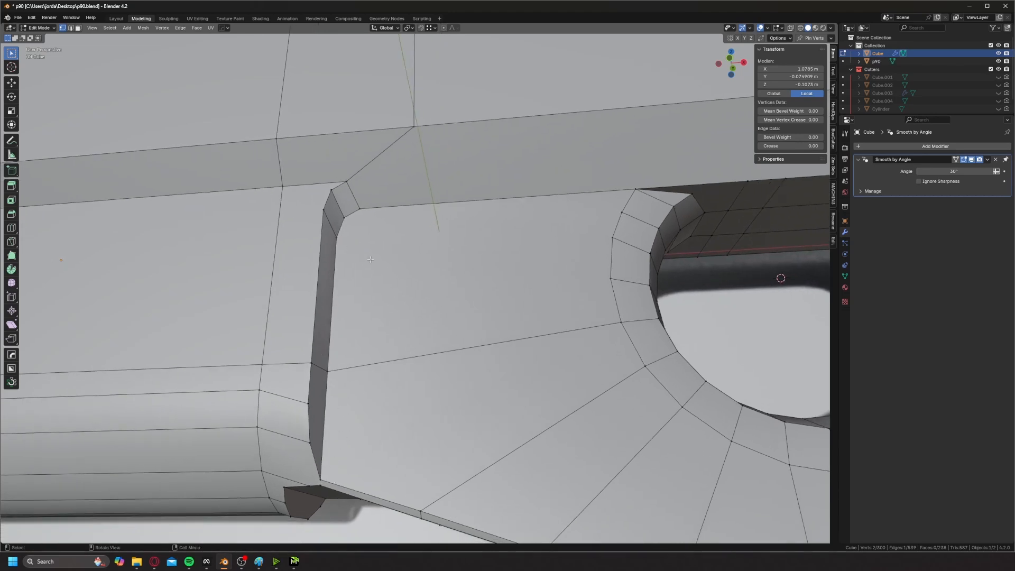
- Sketch trial annotation strokes along the recessed panel's border and step wall, undo them, and return to the selection tool
key(q)
click(383, 310)
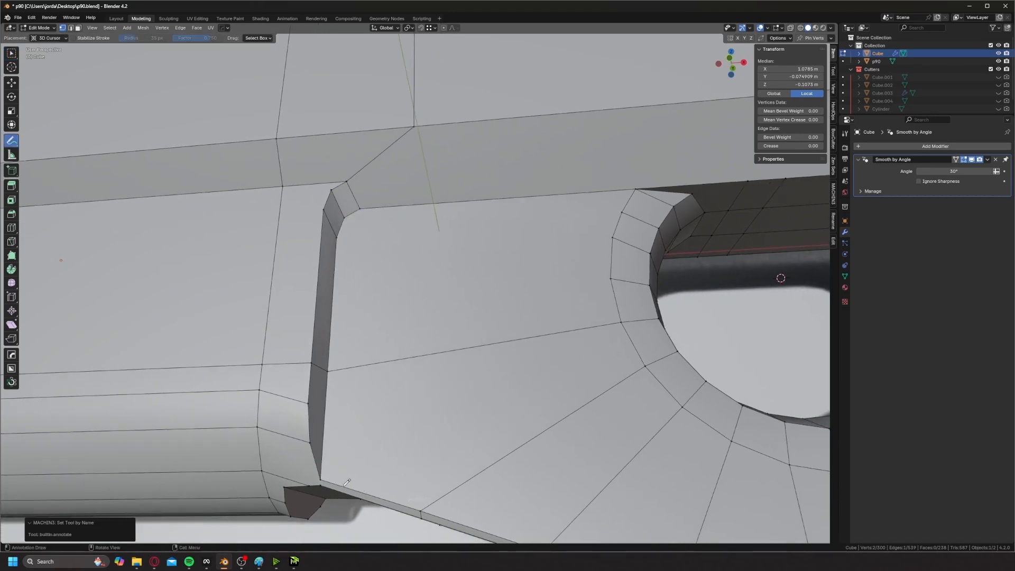
drag(347, 482, 346, 367)
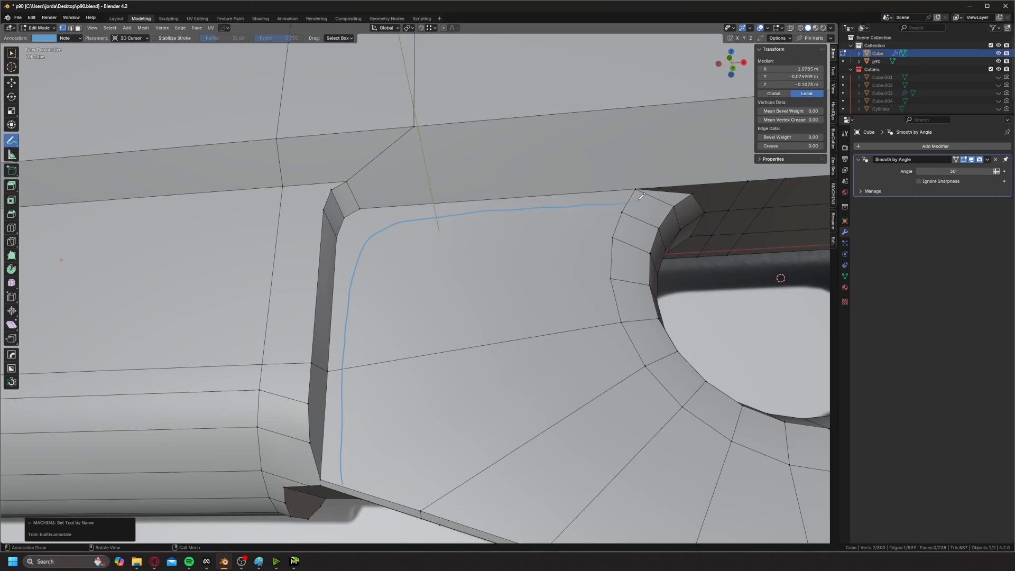
key(ctrl+z)
drag(296, 482, 297, 446)
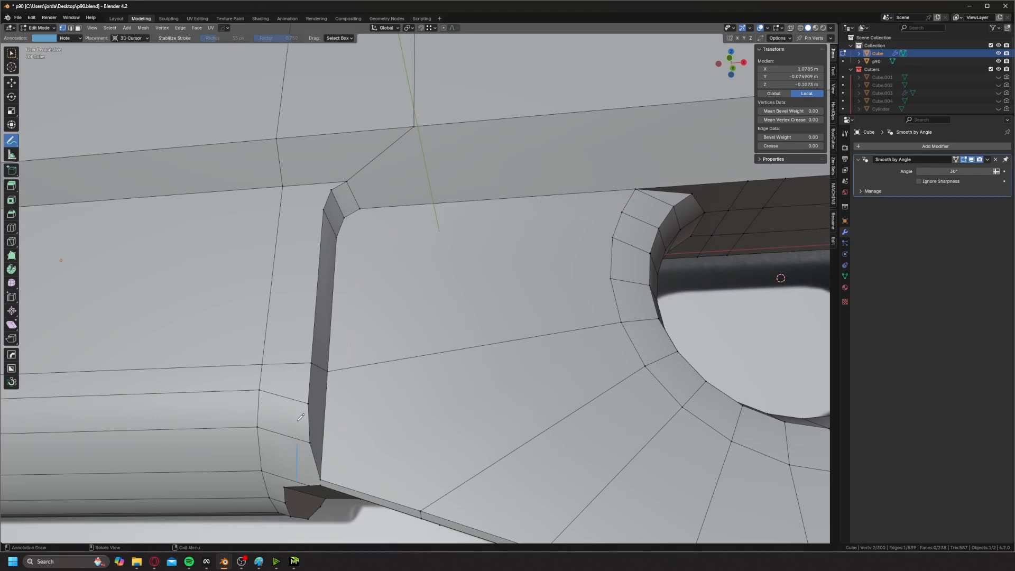
key(ctrl+z)
mouse_move(311, 307)
mouse_down()
mouse_move(326, 306)
mouse_move(328, 322)
mouse_up()
key(ctrl+z)
key(ctrl+z)
key(ctrl+z)
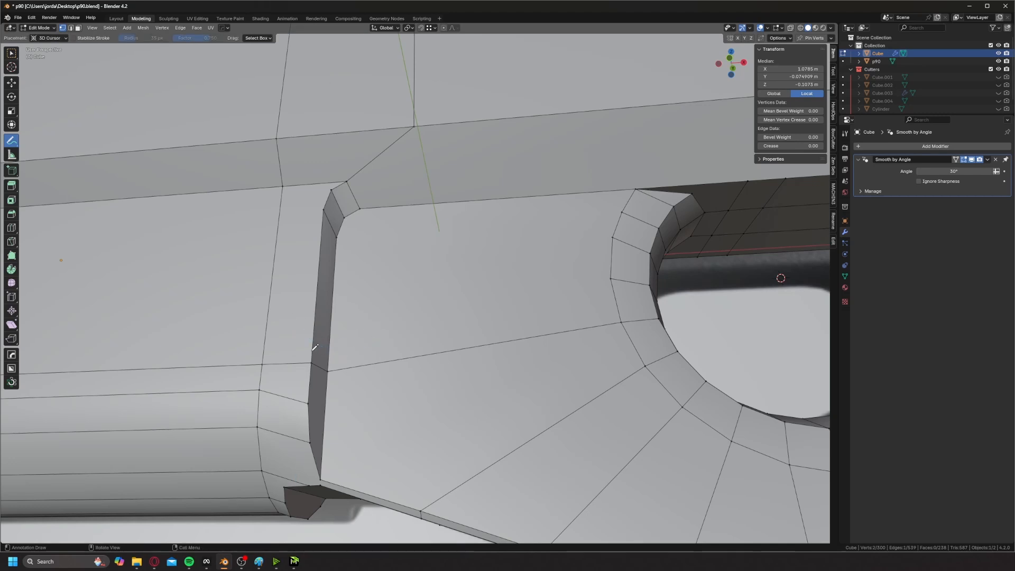
key(ctrl+z)
key(w)
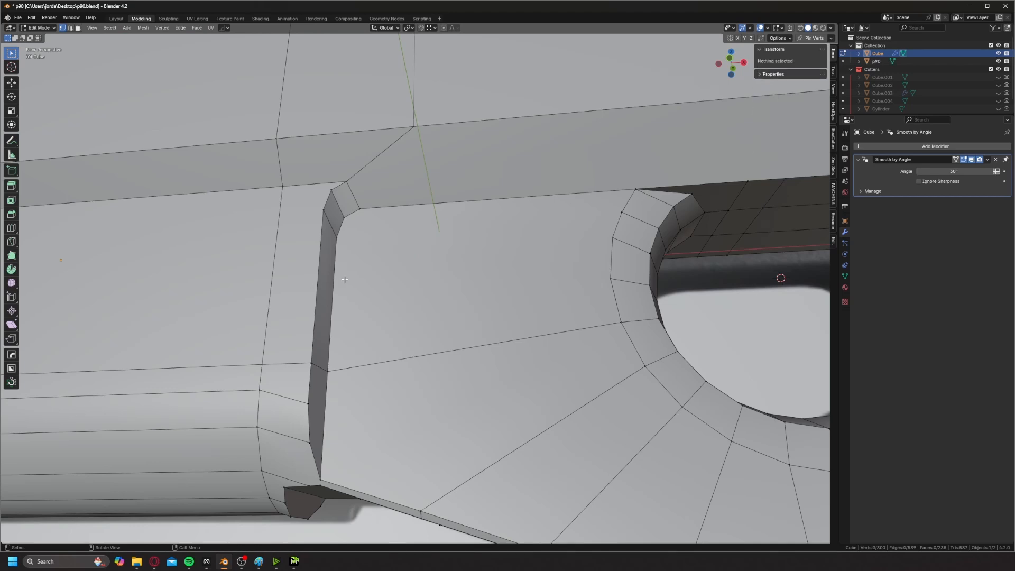
key(Tab)
key(Tab)
middle_drag(363, 262, 358, 308)
scroll(361, 281, down, 1)
key(ctrl+r)
right_click(344, 403)
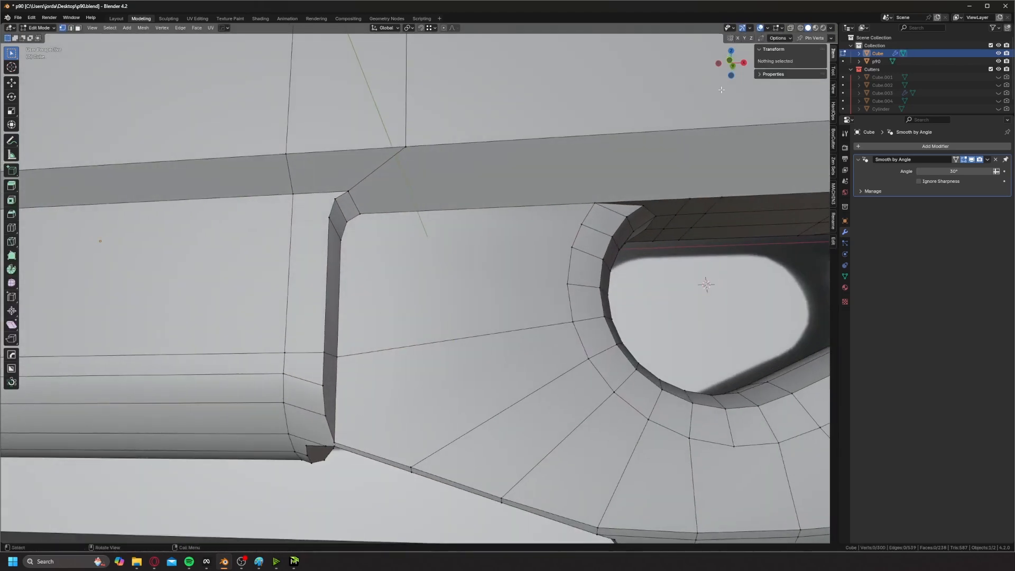
- Cut an edge line just inside the recessed panel's border, from the sloped bottom edge around the rounded corner to the grip hole's inner ring
click(730, 60)
shift+middle_drag(458, 236, 450, 203)
scroll(403, 255, up, 2)
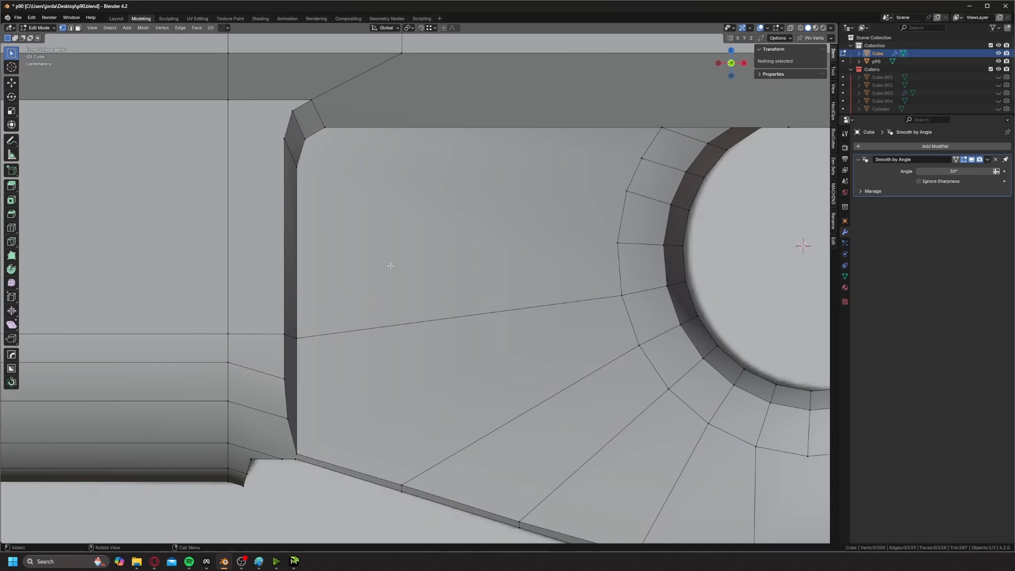
key(2)
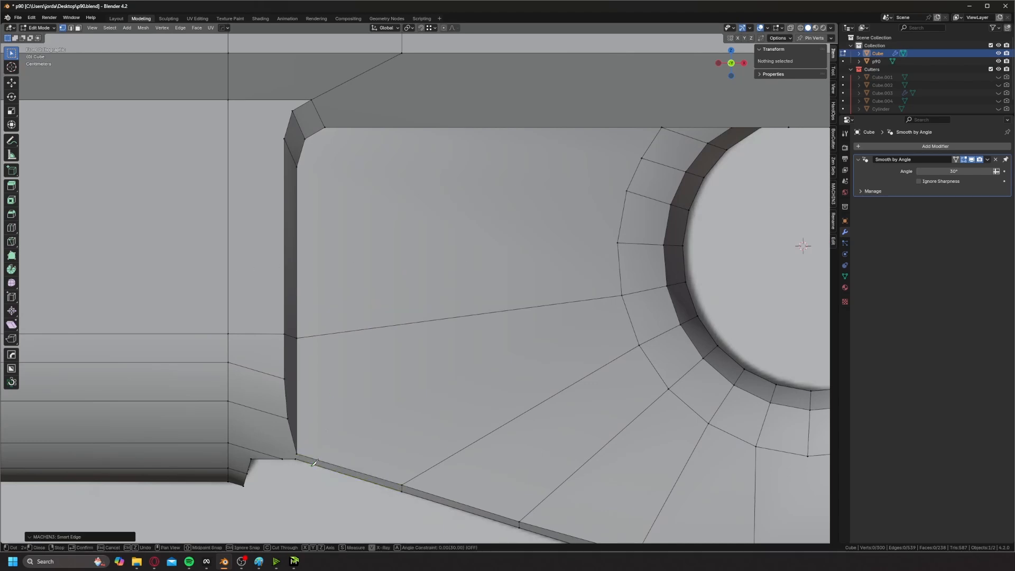
click(311, 336)
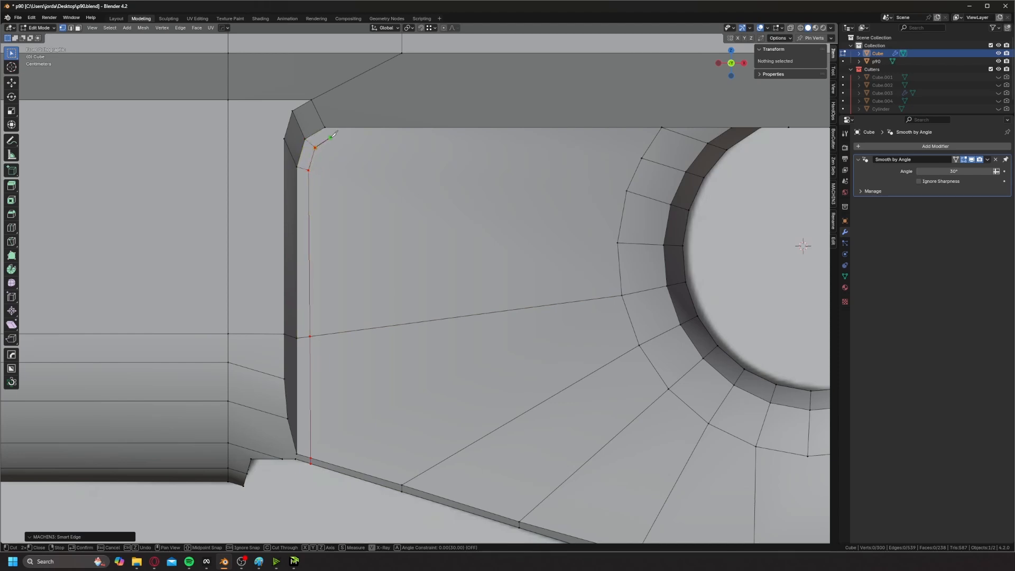
click(329, 138)
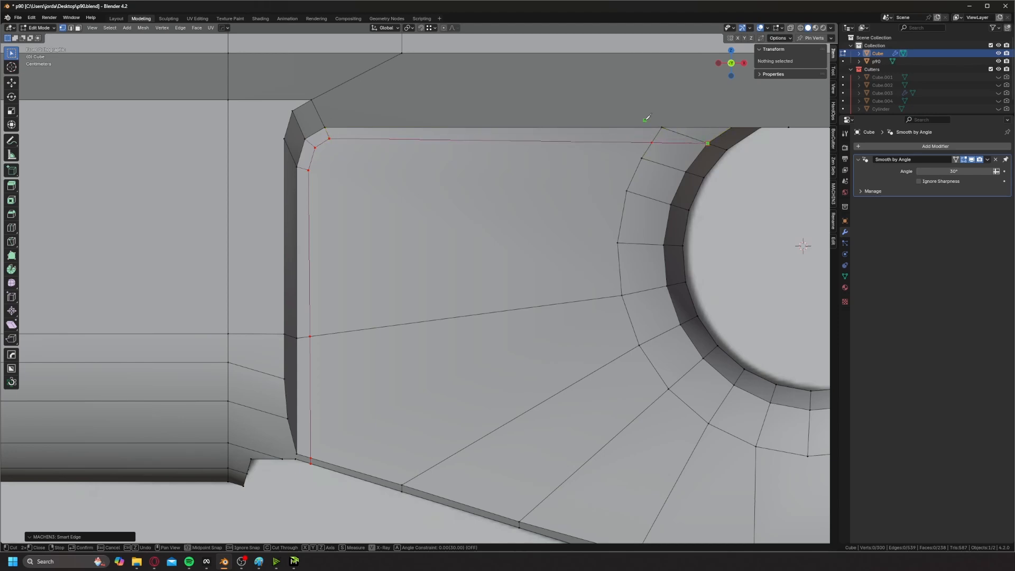
shift+drag(645, 120, 442, 160)
scroll(442, 160, up, 1)
key(space)
- Dissolve the short diagonal edge between the grip hole's outer and inner rings at the panel's upper border
key(Tab)
click(482, 198)
click(488, 177)
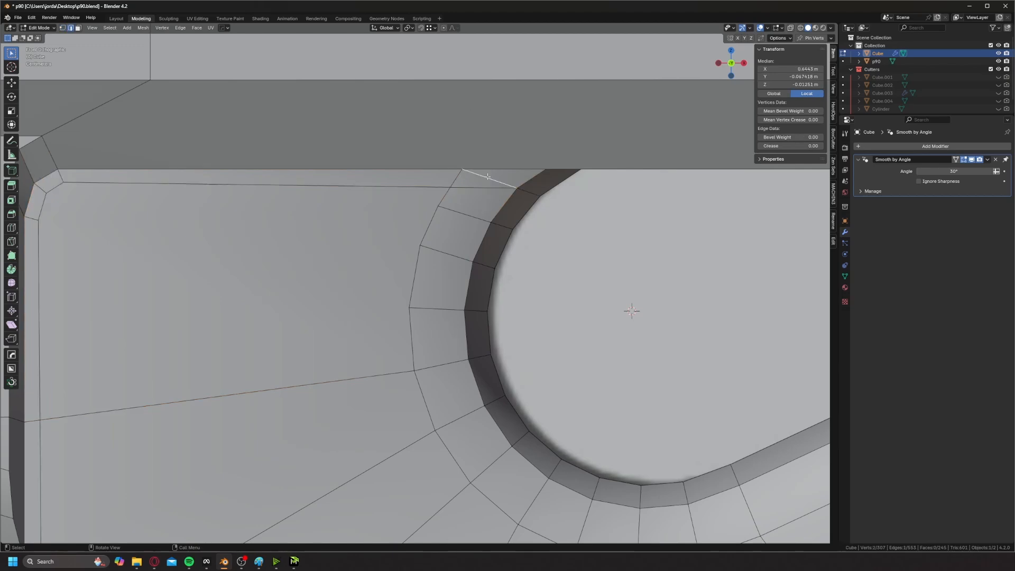
middle_drag(487, 176, 594, 189)
key(ctrl+x)
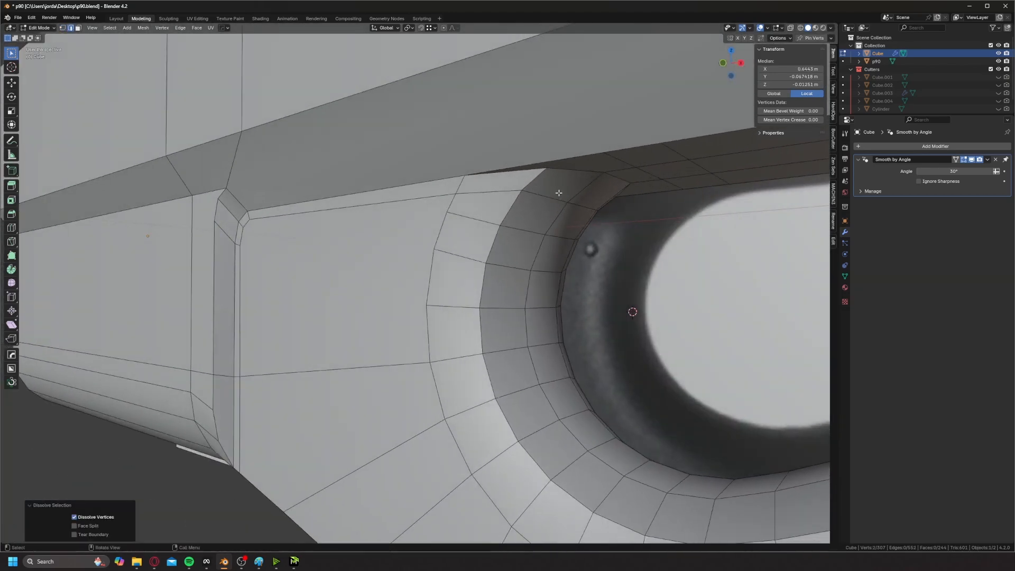
- Slide the uppermost row of edges across the grip hole's curved inner wall by a factor of about 0.33 toward its upper wall
click(560, 192)
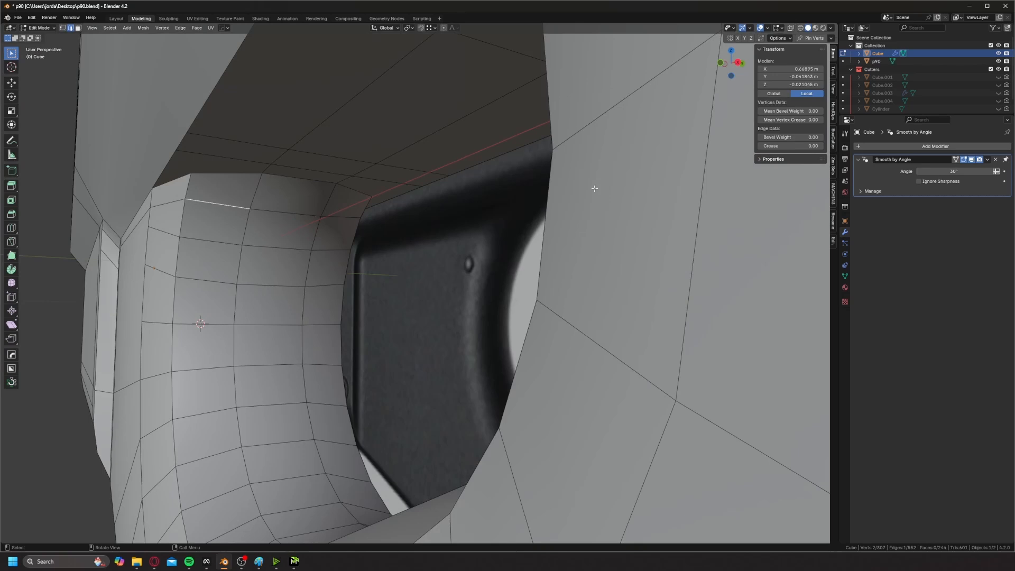
ctrl+click(337, 216)
middle_drag(337, 215, 514, 208)
key(g)
key(g)
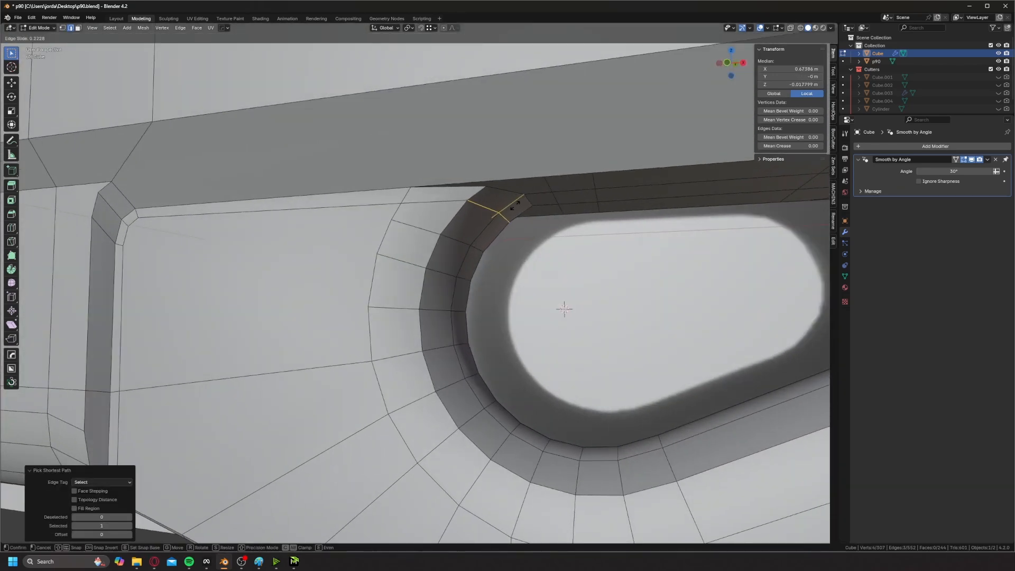
click(517, 204)
middle_drag(442, 218, 467, 224)
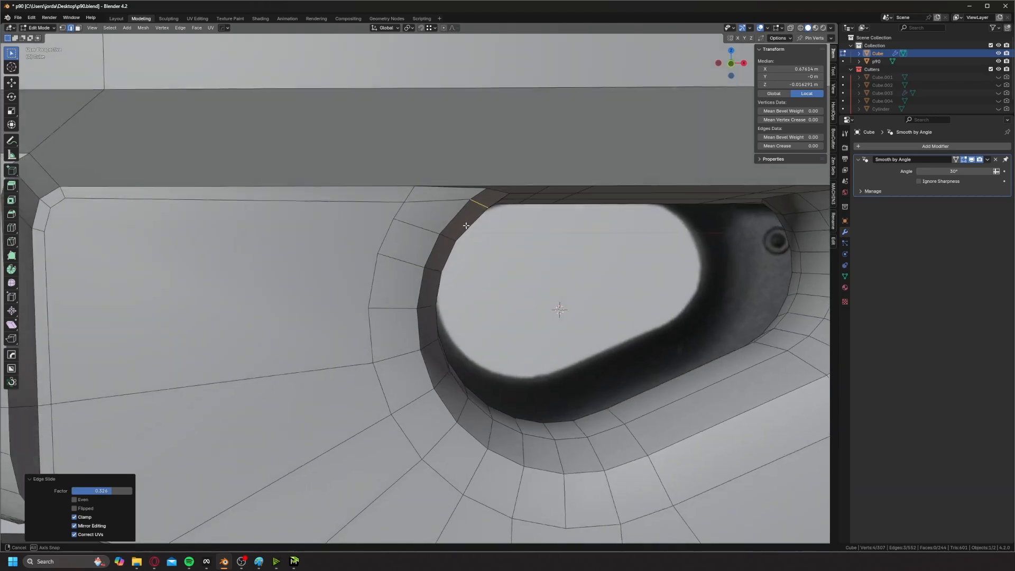
- Slide the vertex where the new border edge meets the grip hole's outer ring along its edge toward the panel's upper border
key(1)
click(406, 200)
key(g)
key(g)
click(411, 192)
- Try symmetrizing the gun body along Z from positive to negative, and undo it
middle_drag(411, 191, 486, 207)
scroll(466, 215, down, 4)
scroll(392, 205, up, 3)
shift+middle_drag(296, 230, 393, 162)
scroll(354, 204, down, 2)
scroll(389, 170, up, 3)
shift+middle_drag(346, 238, 378, 230)
scroll(378, 230, up, 1)
click(466, 208)
key(alt+x)
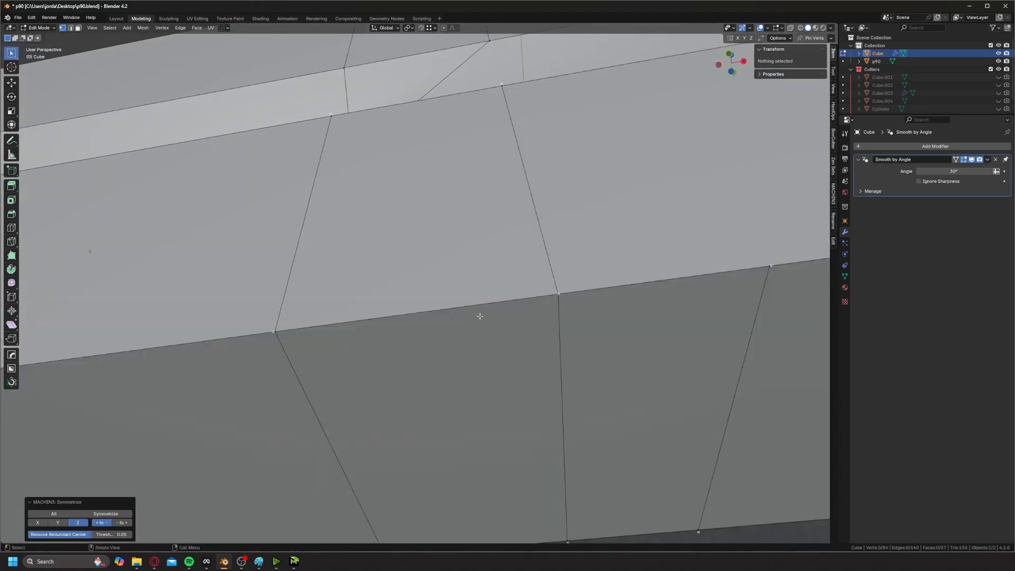
right_click(473, 295)
key(ctrl+z)
- Symmetrize the gun body along Z from negative to positive
middle_drag(399, 219, 395, 166)
scroll(394, 165, down, 3)
key(alt+x)
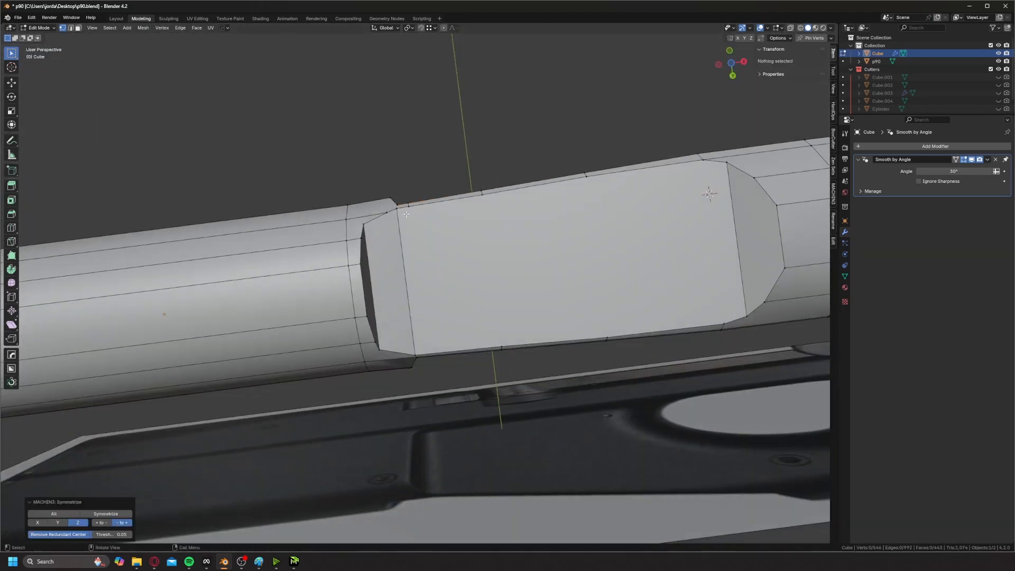
- Undo the Z symmetrize, try symmetrizing the gun body along Y from negative to positive, and undo back to the unmirrored mesh
key(ctrl+z)
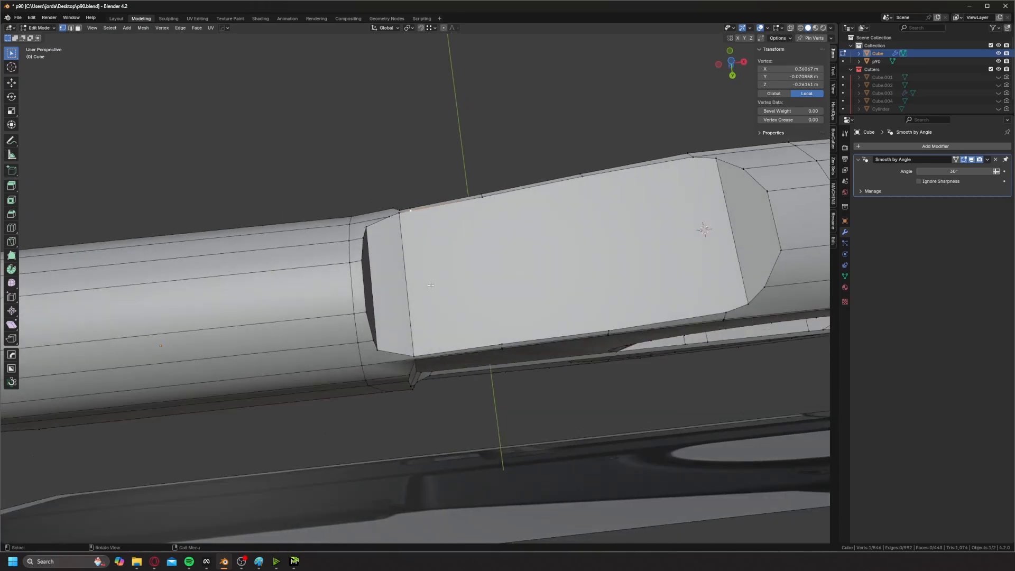
key(alt+x)
middle_drag(428, 253, 426, 315)
scroll(426, 315, down, 6)
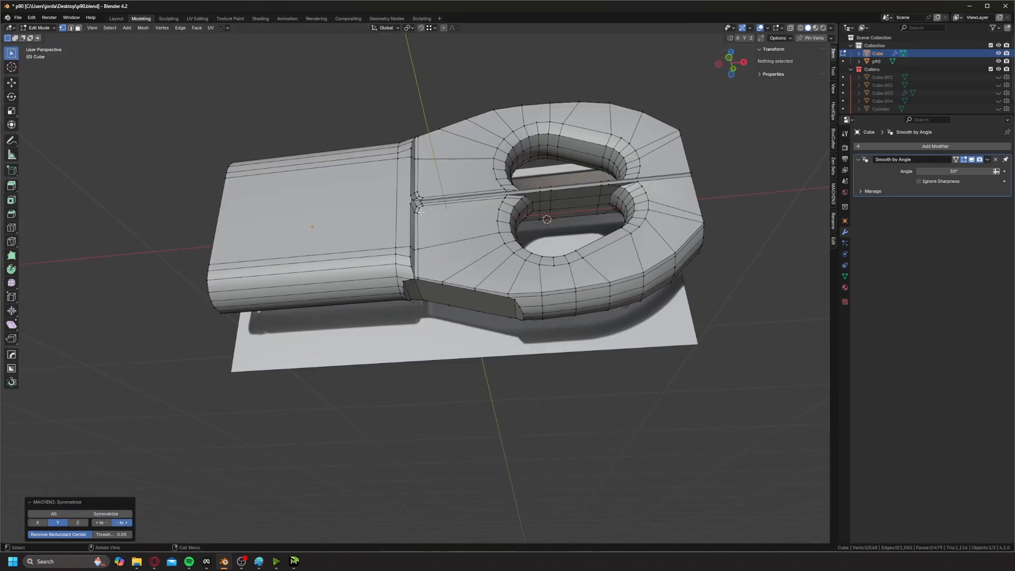
key(ctrl+z)
key(ctrl+z)
key(ctrl+z)
- Symmetrize the gun body along Y from negative to positive
scroll(424, 217, up, 3)
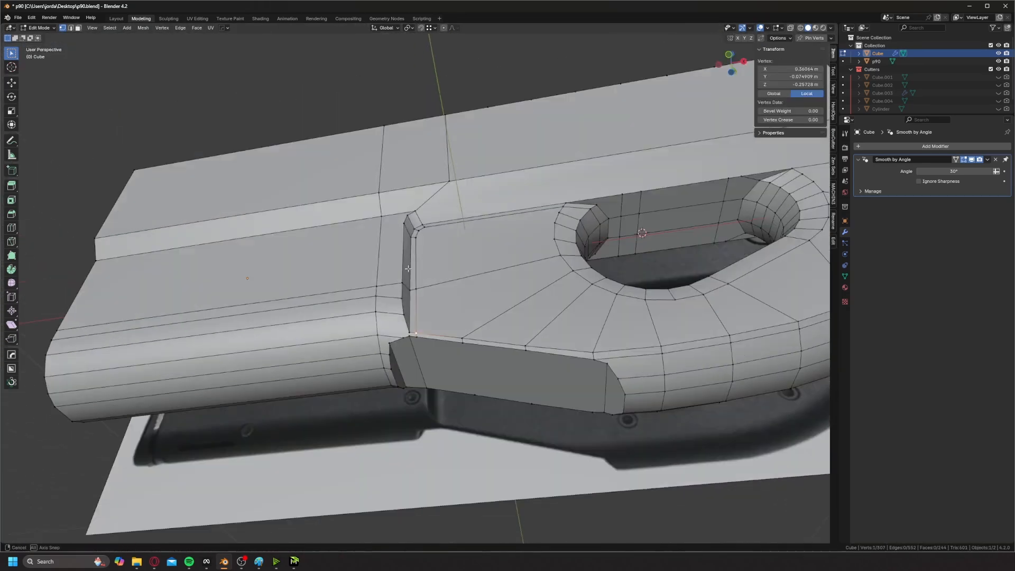
middle_drag(423, 217, 424, 159)
key(alt+x)
scroll(426, 333, up, 3)
middle_drag(426, 336, 395, 317)
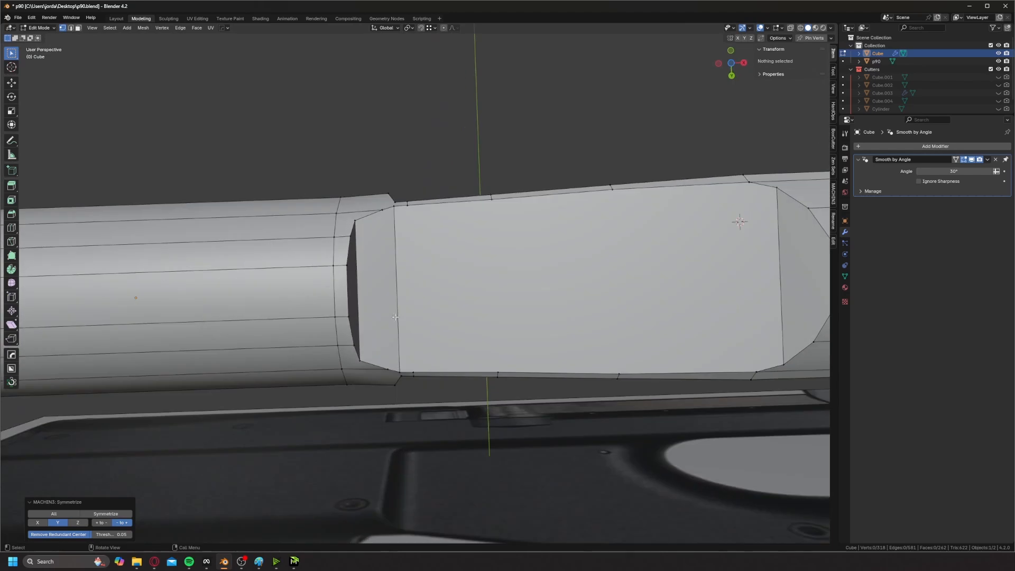
- Connect the two opposite support-edge vertices with an edge across the flat underside of the grip section
shift+click(409, 210)
shift+click(415, 367)
key(2)
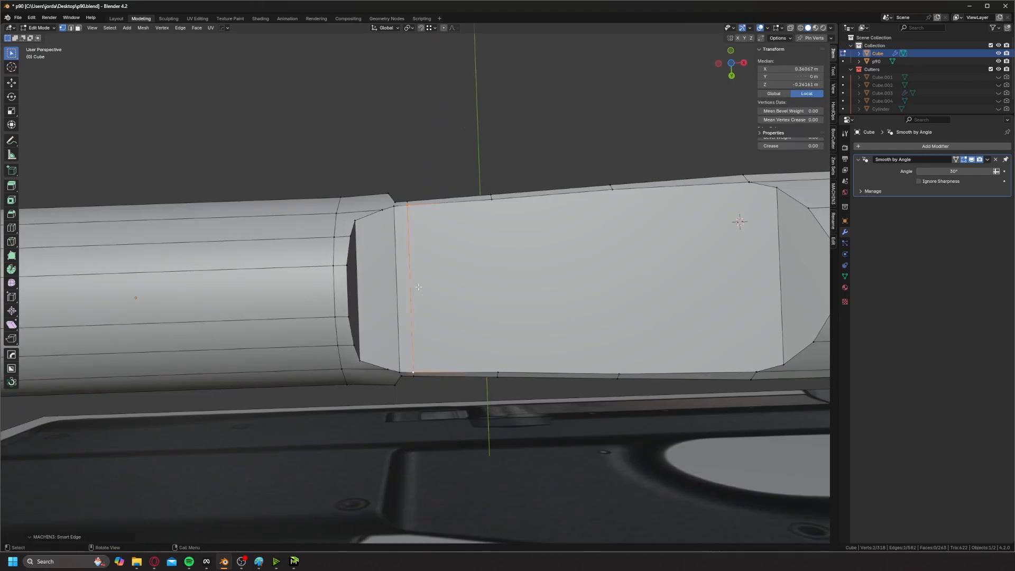
- Connect the two vertices on the narrow border strip at the recessed panel's lower corner with a short edge
middle_drag(409, 244, 438, 331)
scroll(414, 292, up, 3)
click(415, 291)
shift+click(416, 301)
key(2)
- Connect the rounded side's edge vertex to the recess's lower corner and the notch's upper corner, dissolving the old edge between them
click(408, 334)
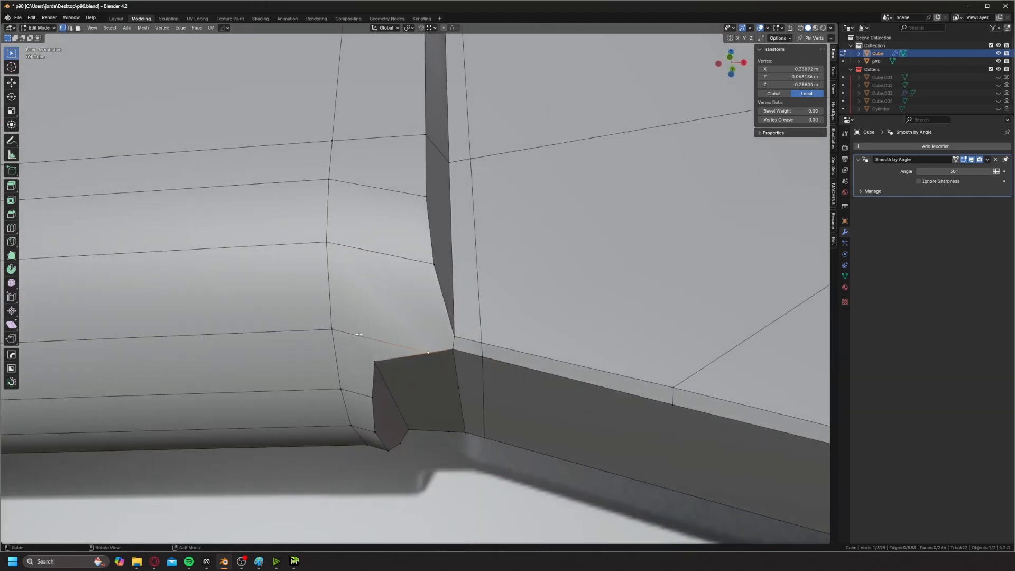
shift+click(453, 334)
key(2)
key(Tab)
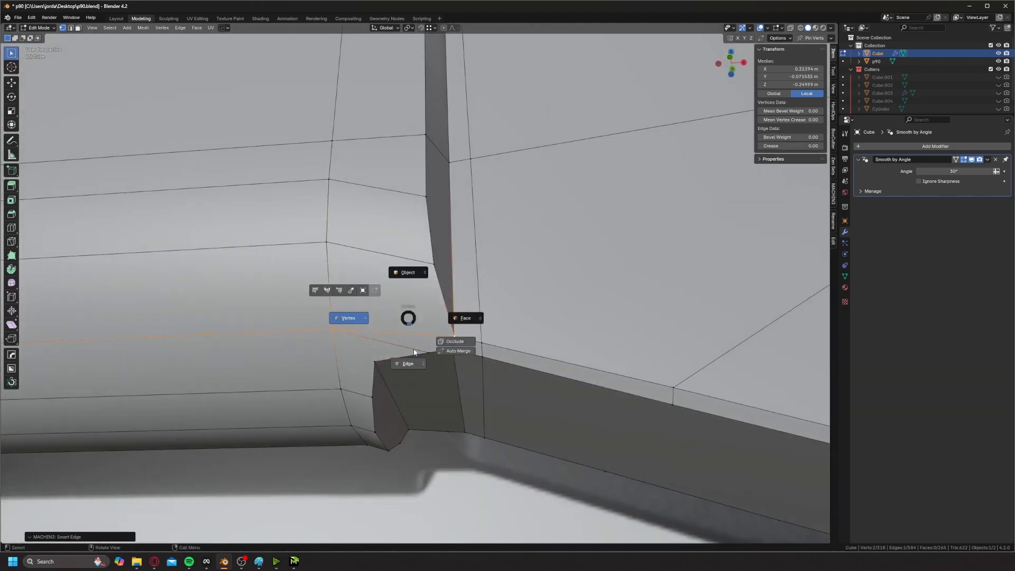
click(403, 346)
key(ctrl+x)
key(Tab)
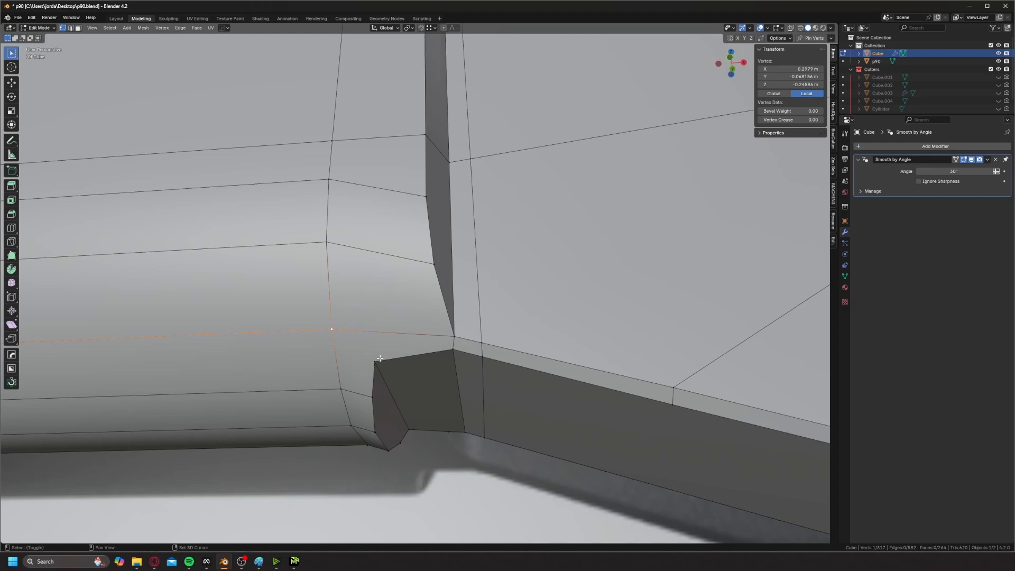
shift+click(378, 360)
key(2)
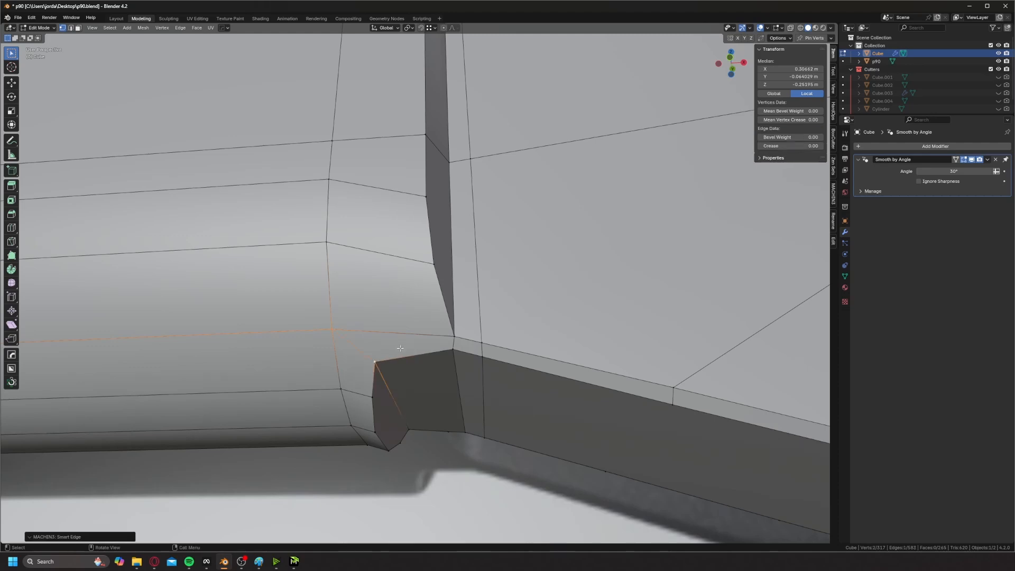
- Add a loop cut down the body's rounded side and slide it close beside the recessed panel's border
middle_drag(380, 358, 381, 443)
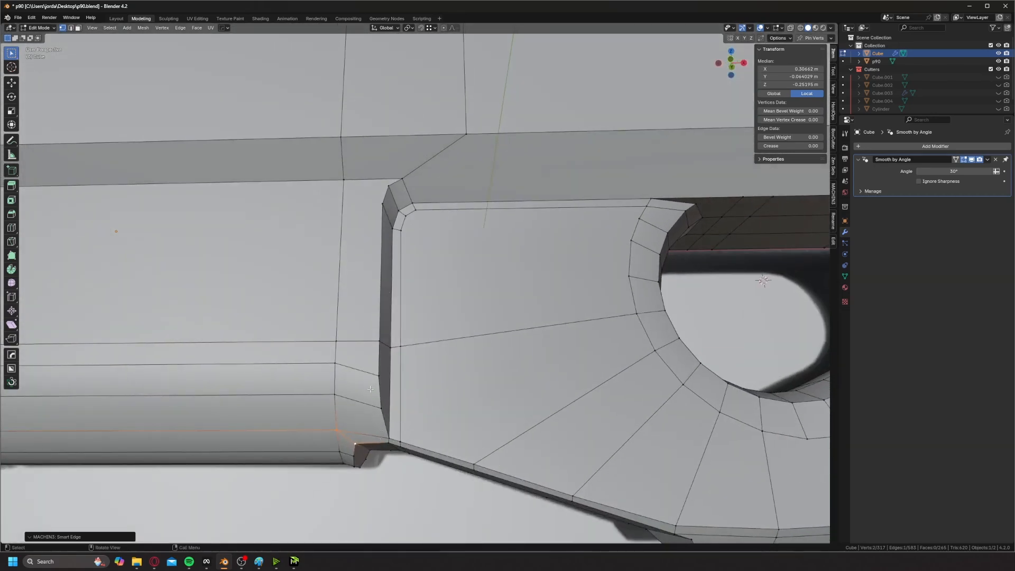
scroll(371, 389, up, 5)
key(ctrl+r)
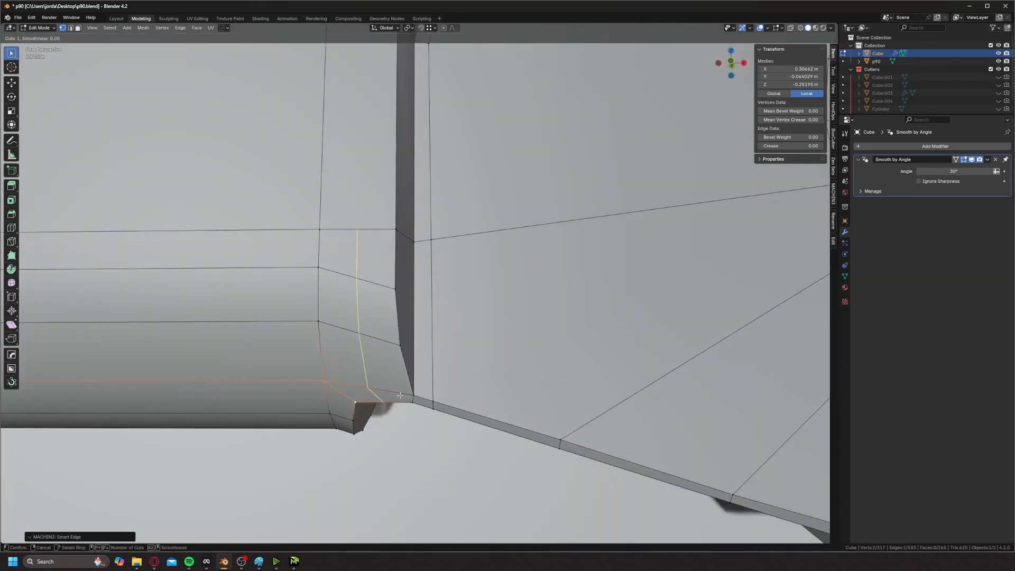
click(401, 395)
click(427, 395)
- Symmetrize the gun body along Y from negative to positive and save the file
middle_drag(426, 397, 417, 317)
click(404, 402)
middle_drag(401, 416, 400, 436)
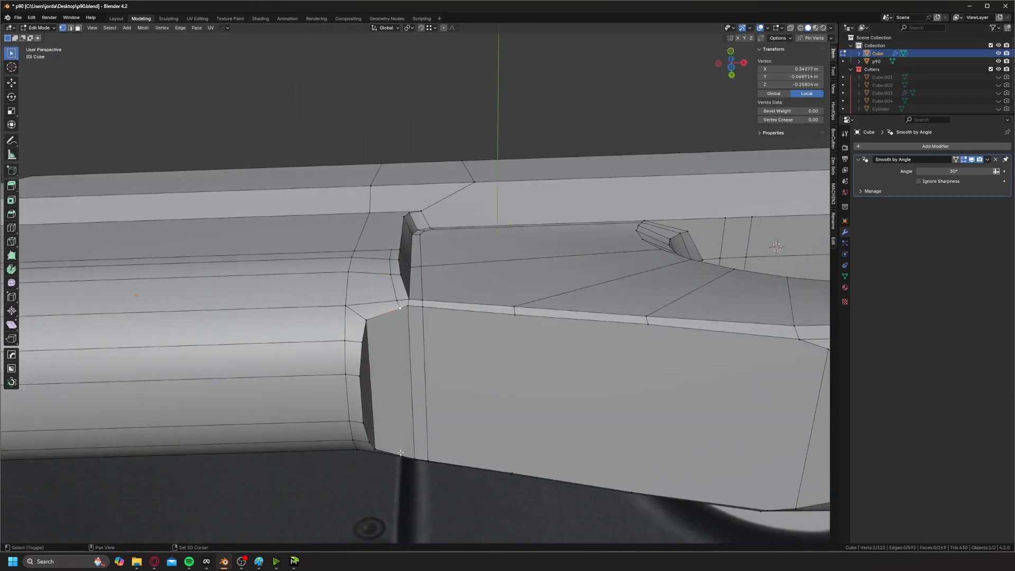
middle_drag(413, 319, 403, 272)
key(alt+x)
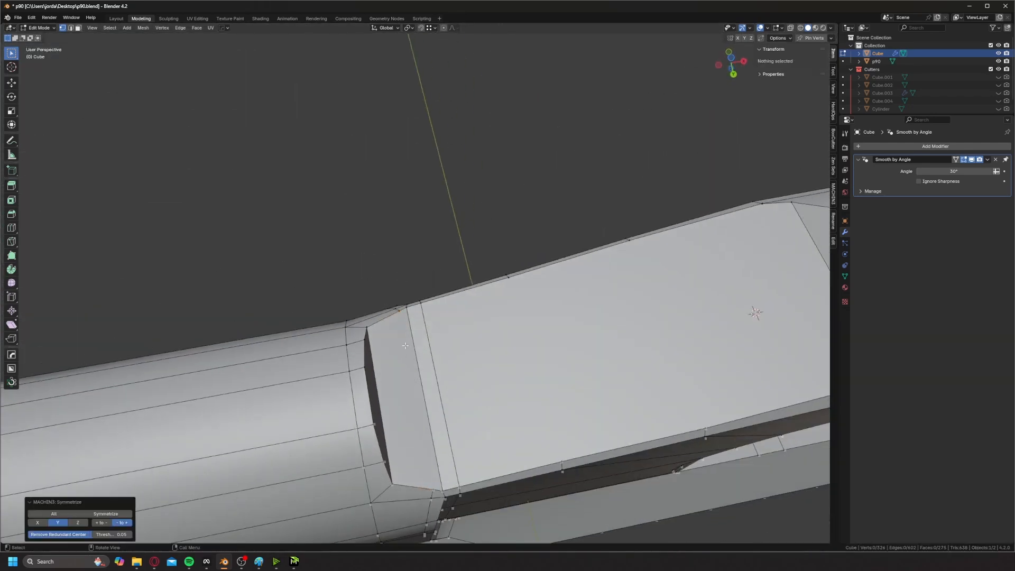
middle_drag(410, 360, 237, 366)
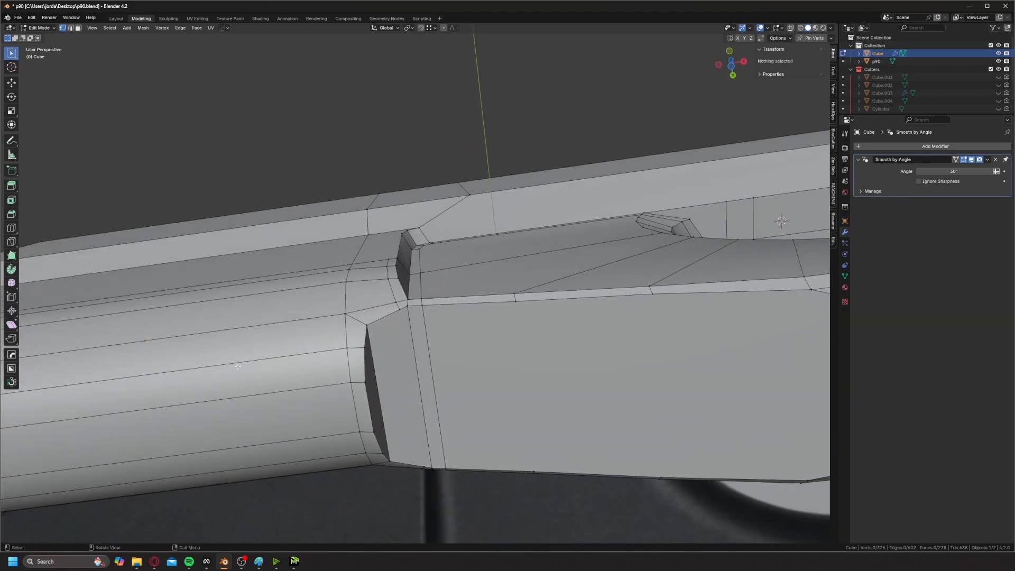
key(ctrl+s)
- Connect the end vertices of the new support loop with an edge across the narrow angled underside face
click(455, 308)
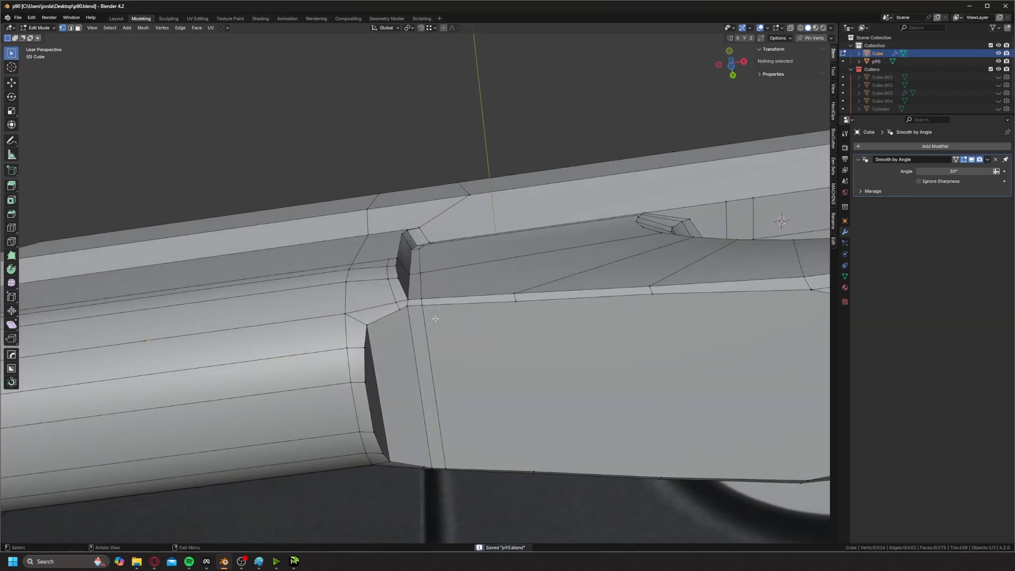
click(400, 309)
shift+click(424, 467)
key(2)
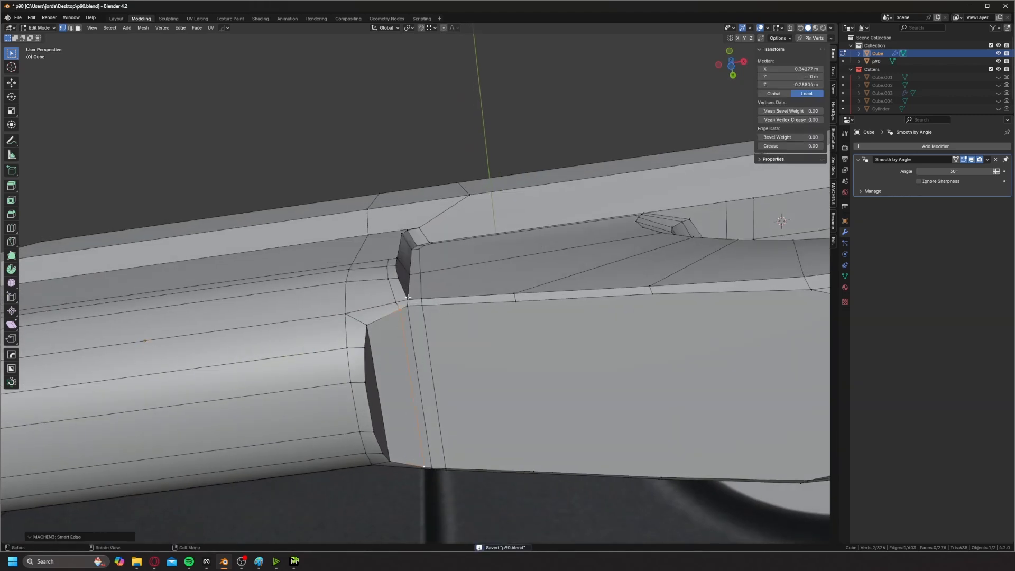
- Knife-cut a support edge from the loop's upper end around the recess's bevelled corner and across the sloped strip to its upper border
middle_drag(407, 297, 419, 382)
click(412, 304)
shift+middle_drag(476, 217, 493, 280)
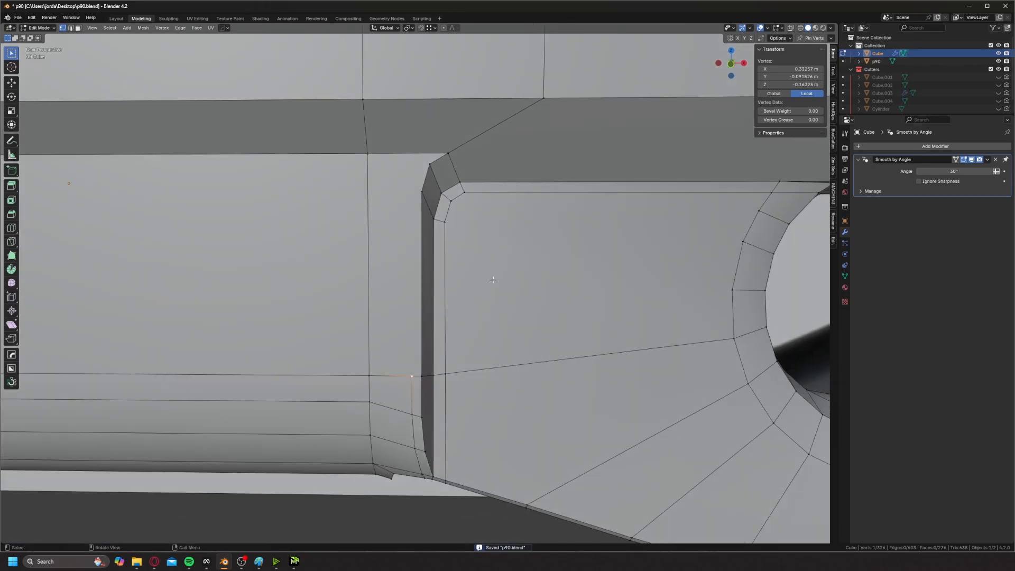
click(493, 279)
key(2)
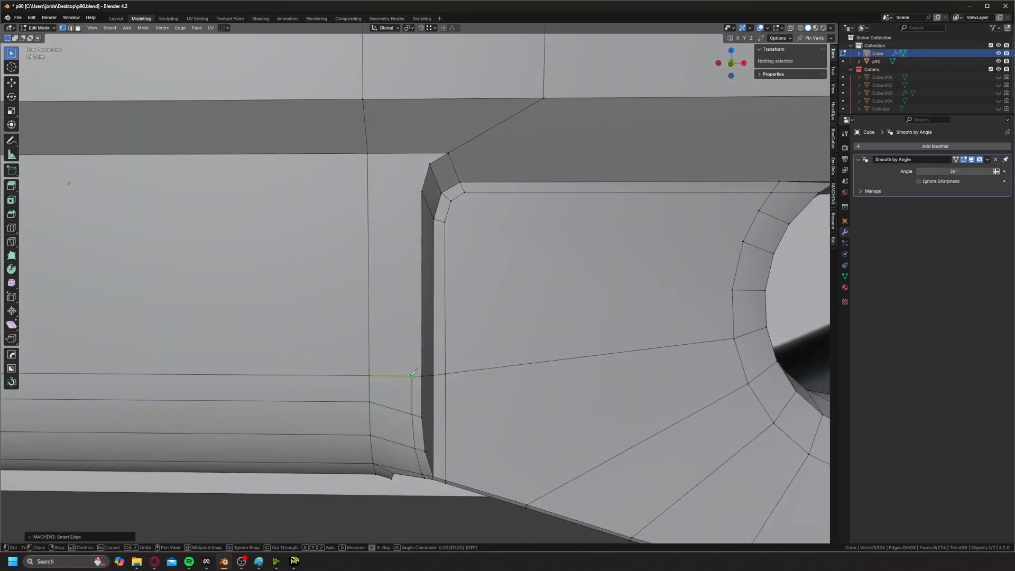
click(412, 183)
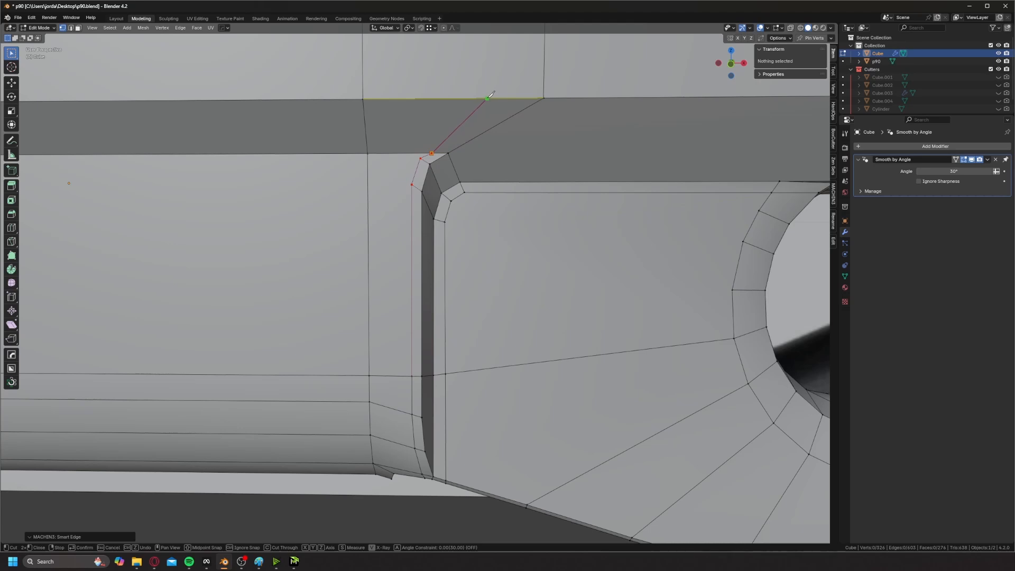
key(Return)
- Knife-cut a long support edge just below the sloped strip, from the recess's bevelled corner to the body's far end
middle_drag(470, 212, 504, 222)
scroll(504, 222, up, 1)
scroll(505, 223, down, 2)
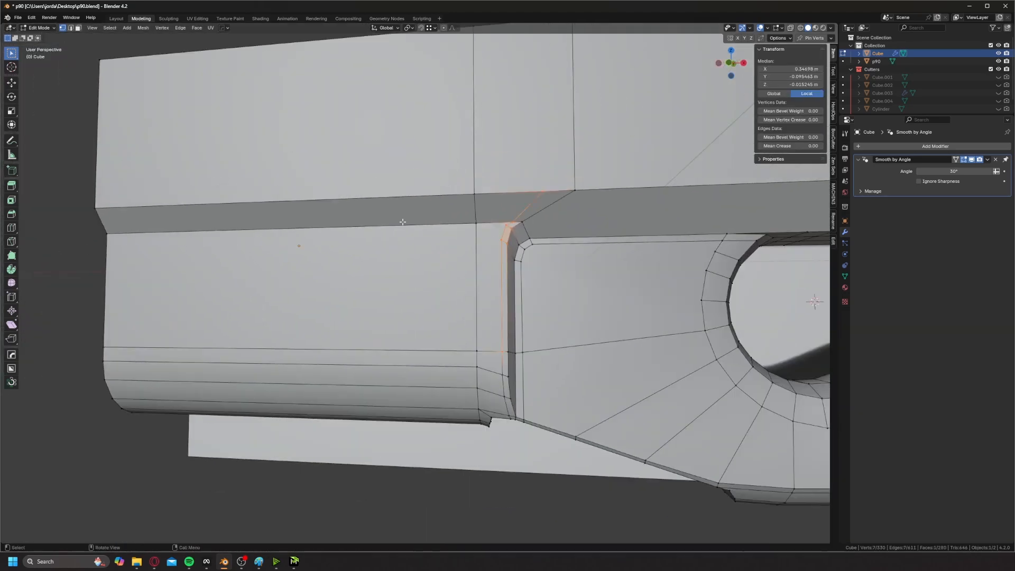
click(57, 291)
key(2)
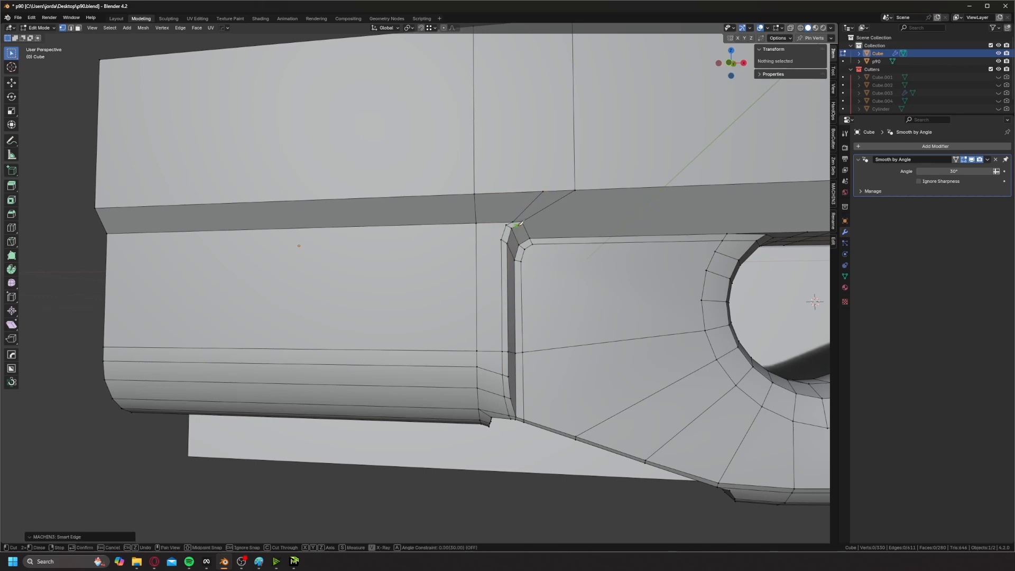
click(508, 223)
click(106, 239)
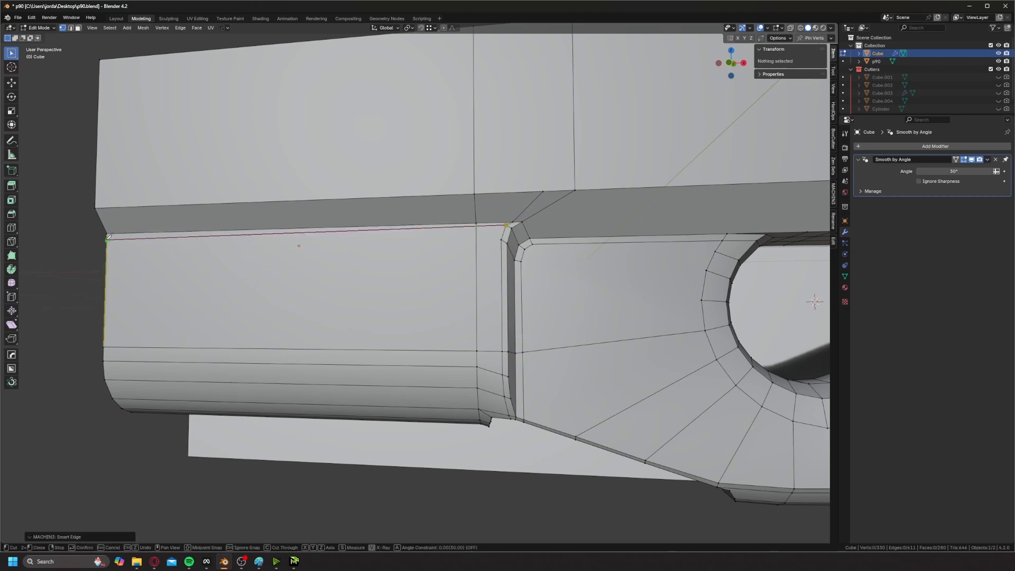
key(Return)
- Slide the short segment of the new support edge beside the recess's bevelled corner along its neighbouring edges
scroll(421, 225, up, 3)
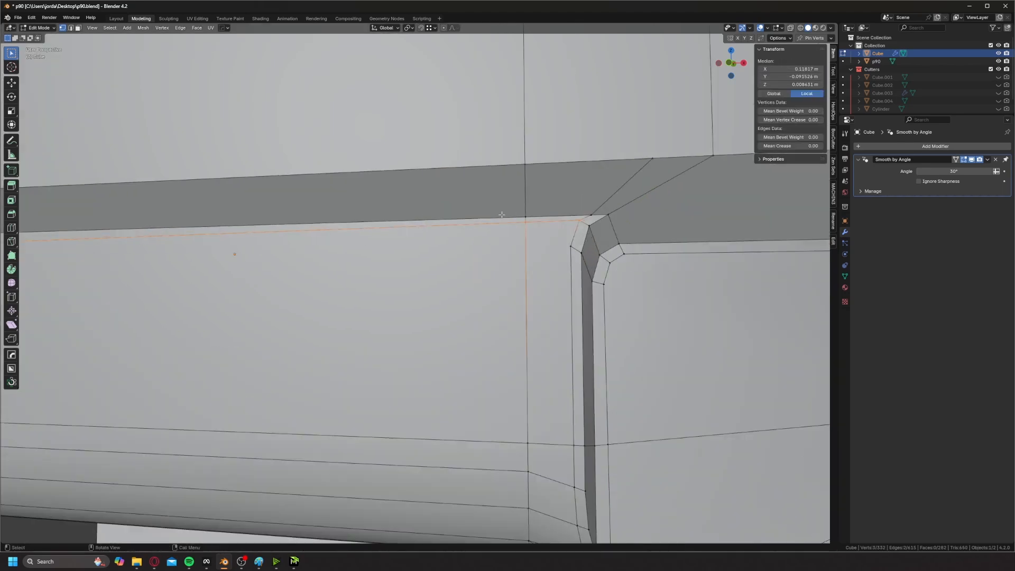
shift+click(579, 220)
key(g)
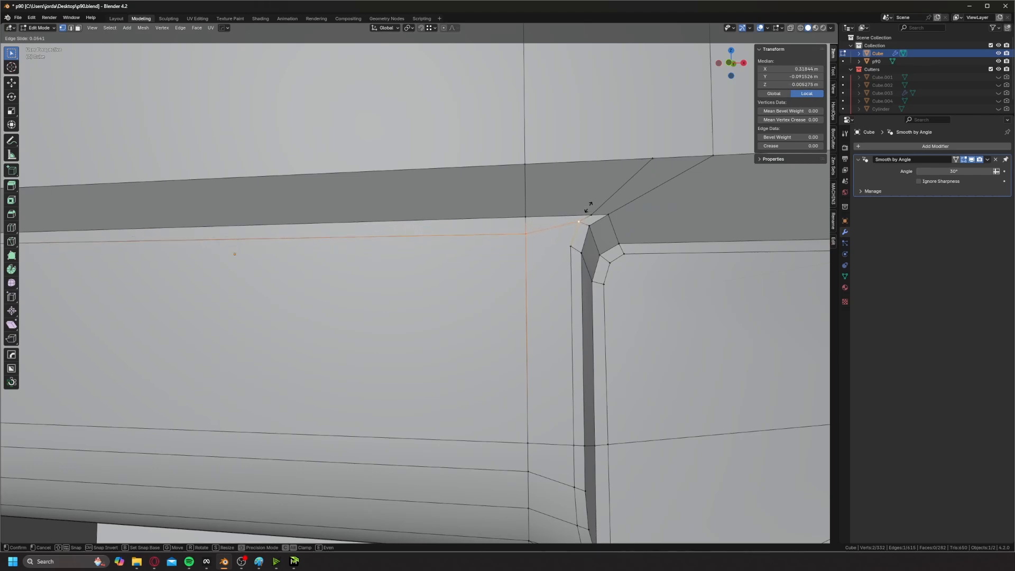
click(594, 204)
- Slide the support edge's corner vertex down its edge by a factor of about 0.27, and adjust it slightly along the horizontal edge
click(579, 220)
key(g)
key(g)
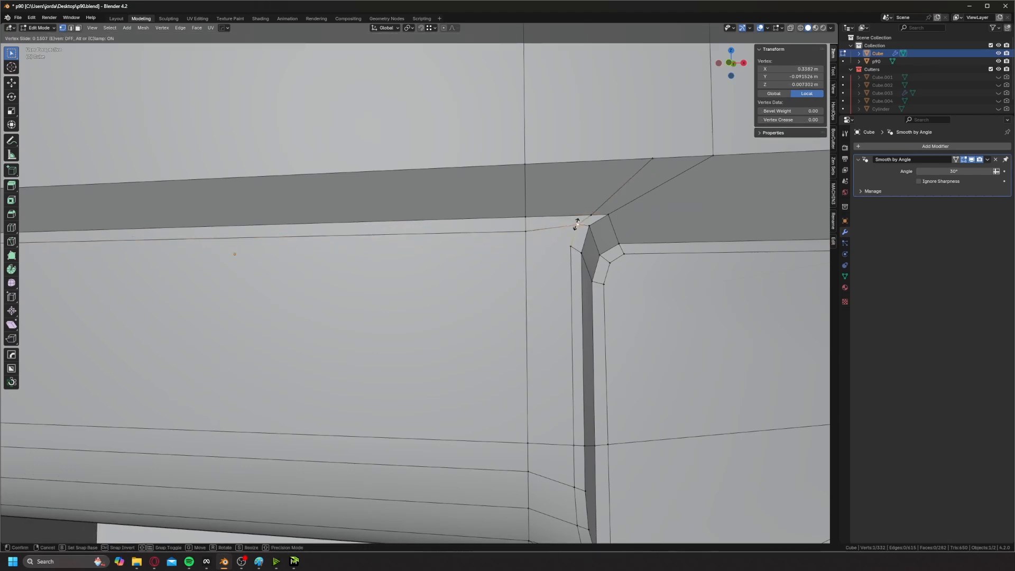
click(574, 226)
key(g)
key(g)
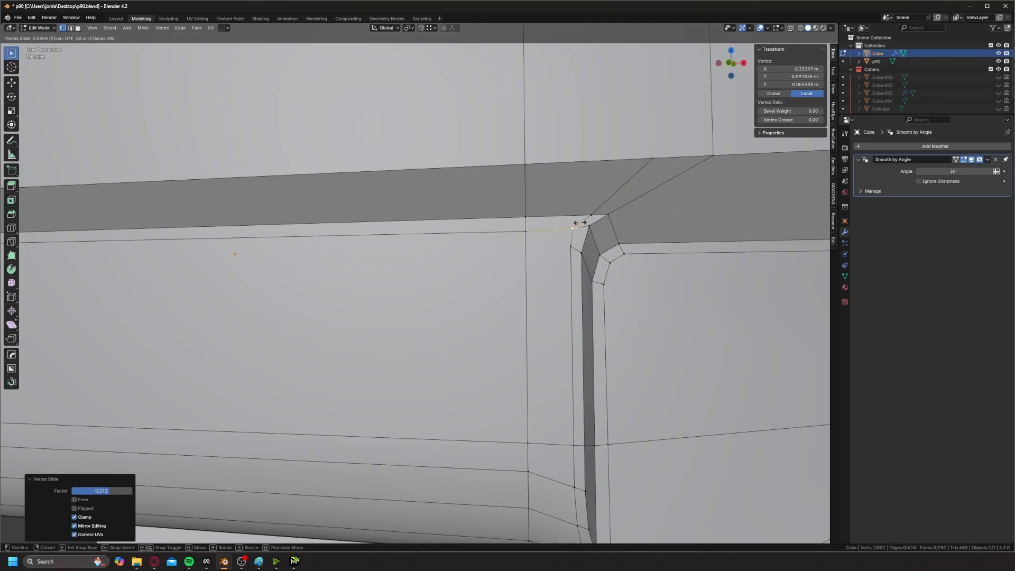
click(583, 222)
- Add a loop cut along the sloped strip opposite the grip hole section and slide it close to the strip's upper border
scroll(581, 223, down, 3)
middle_drag(578, 224, 388, 254)
scroll(542, 250, down, 1)
scroll(512, 236, up, 2)
scroll(335, 255, down, 3)
scroll(335, 268, up, 3)
middle_drag(665, 371, 680, 370)
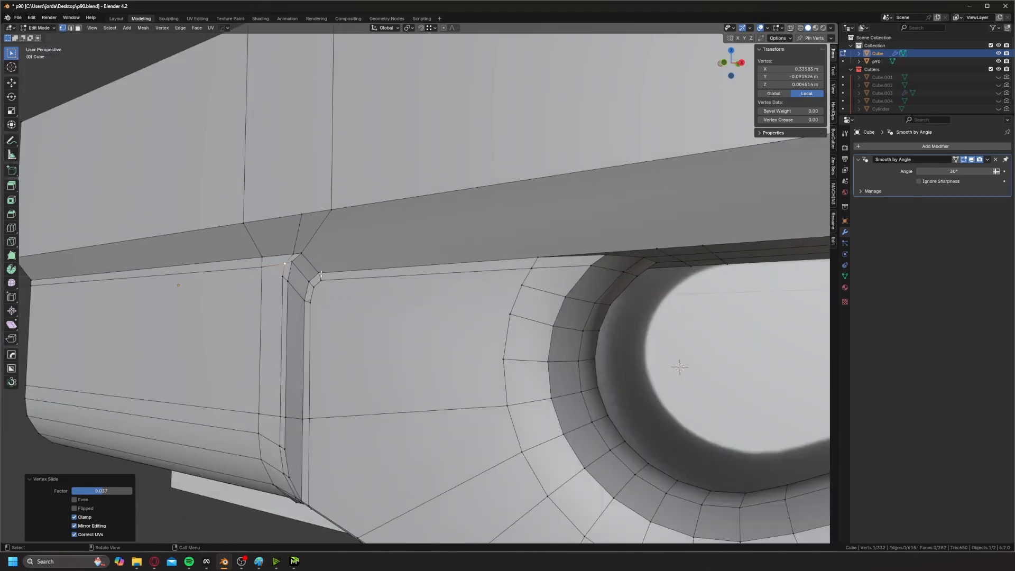
scroll(271, 246, down, 3)
key(ctrl+r)
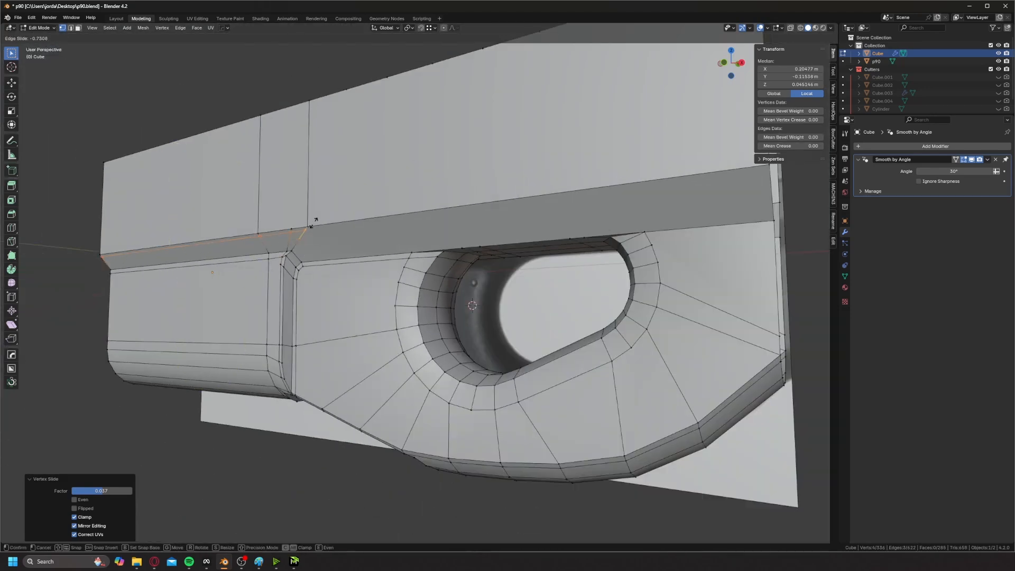
click(314, 226)
click(316, 228)
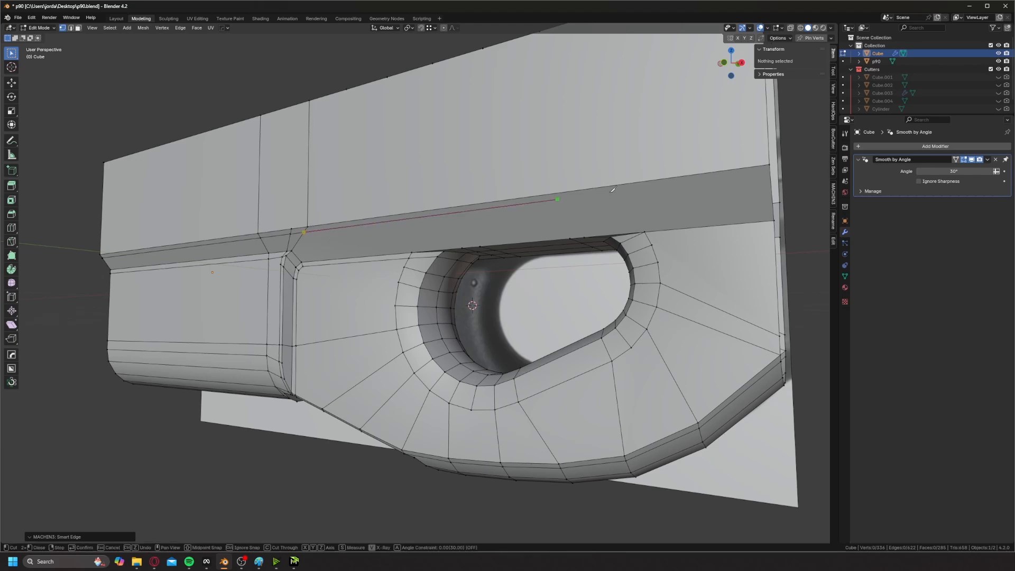
- Knife-cut the support edge onward along the sloped strip to the body's end beyond the grip hole
click(770, 172)
key(Return)
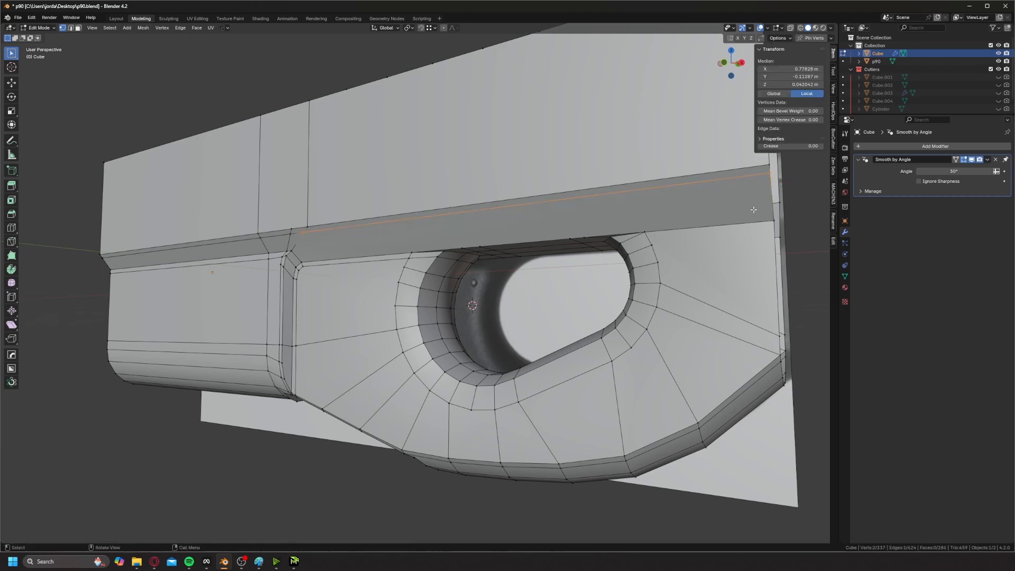
middle_drag(730, 207, 623, 206)
scroll(393, 201, up, 3)
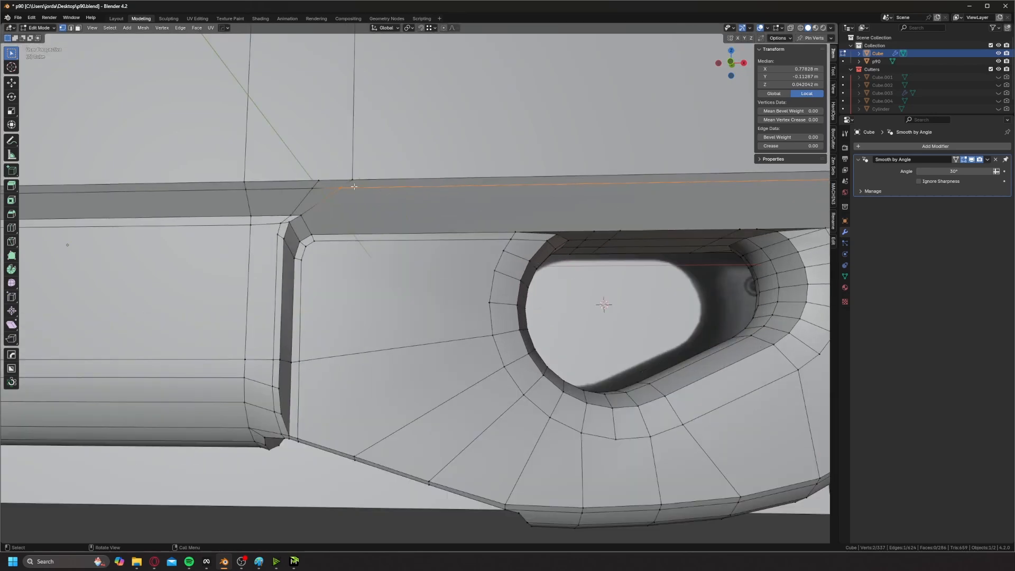
- Knife-cut a vertical edge up the upper side panel from the corner support edge's end to the body's top border
scroll(391, 211, down, 2)
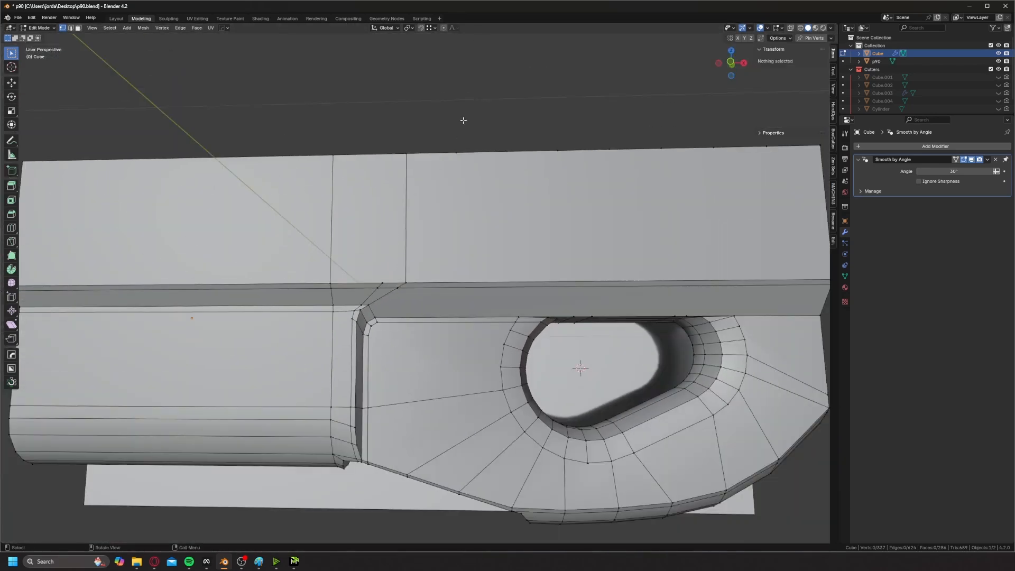
click(388, 153)
key(Return)
- Delete the whole row of faces along the top of the gun body
middle_drag(396, 182, 439, 240)
key(3)
scroll(517, 180, down, 3)
middle_drag(560, 206, 579, 229)
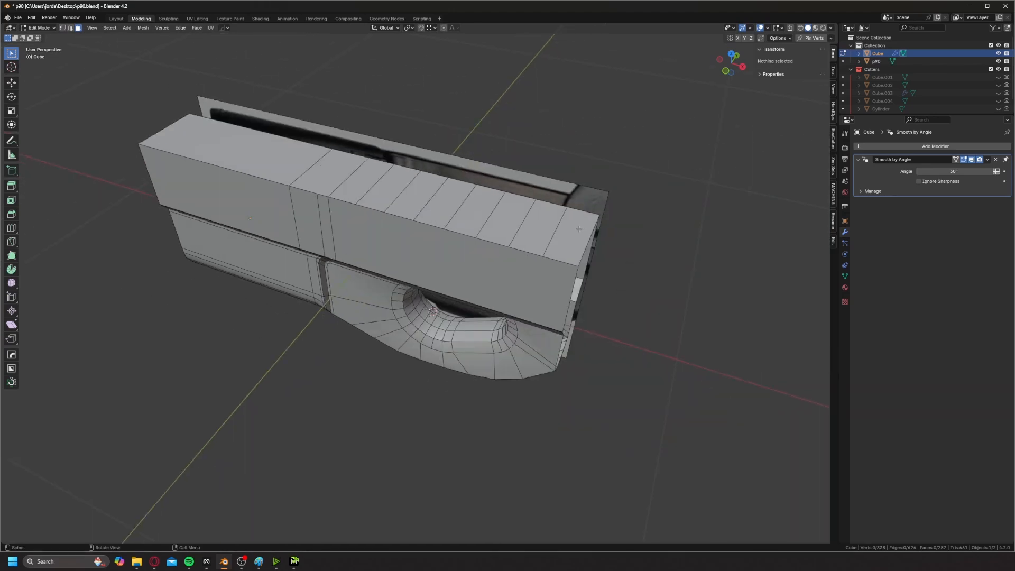
click(579, 229)
ctrl+click(193, 143)
key(x)
click(193, 144)
- Delete the large end-cap face at the body's end opposite the grip hole
middle_drag(257, 223, 233, 189)
click(233, 189)
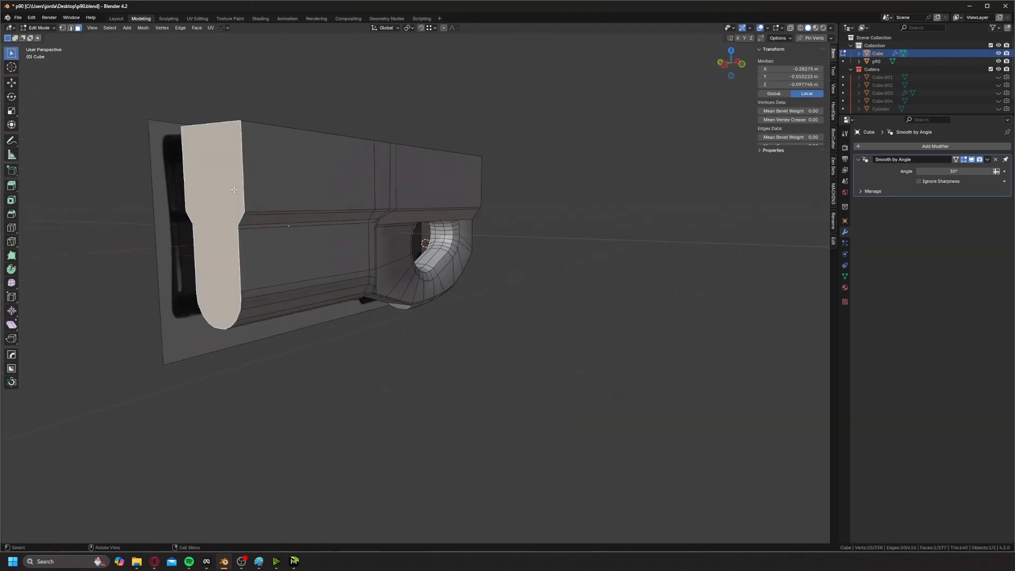
key(x)
click(260, 255)
middle_drag(260, 255, 316, 254)
scroll(317, 254, up, 5)
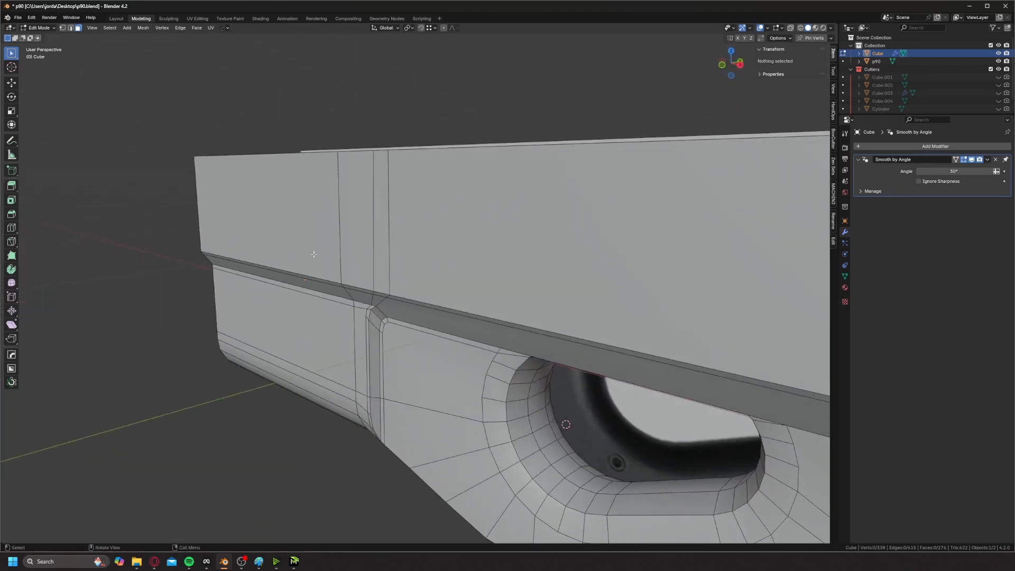
- Add a level 3 Subdivision modifier to the gun body and turn off Use Creases in its advanced settings
scroll(344, 275, down, 4)
key(Tab)
middle_drag(388, 269, 312, 242)
key(ctrl+3)
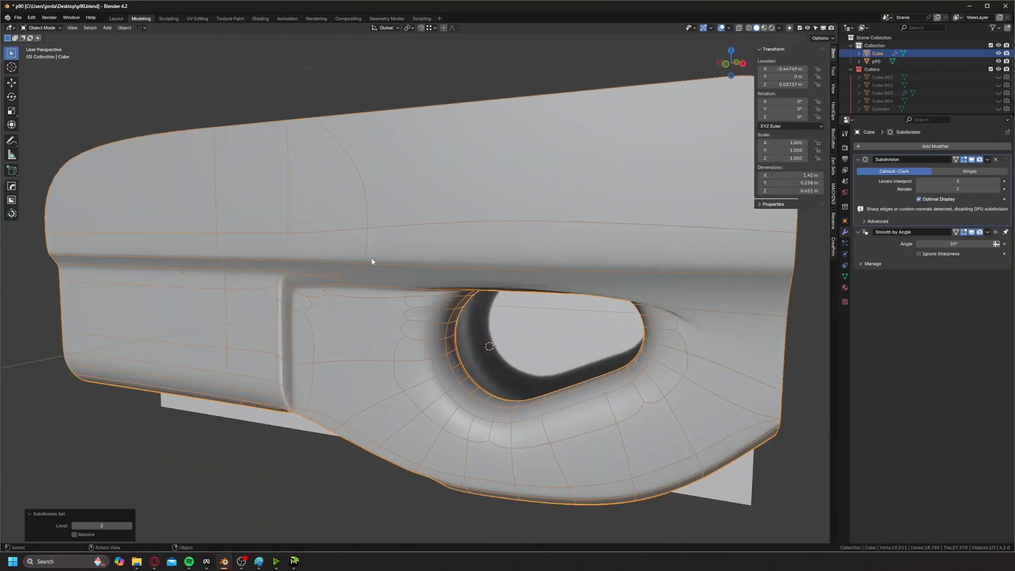
middle_drag(371, 258, 430, 263)
scroll(413, 258, down, 2)
middle_drag(355, 243, 373, 250)
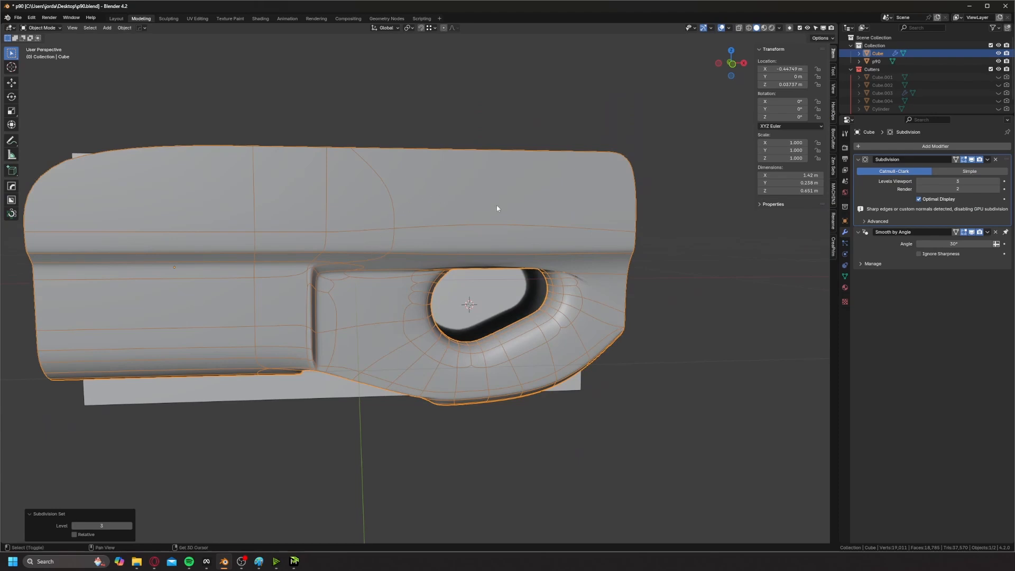
click(866, 221)
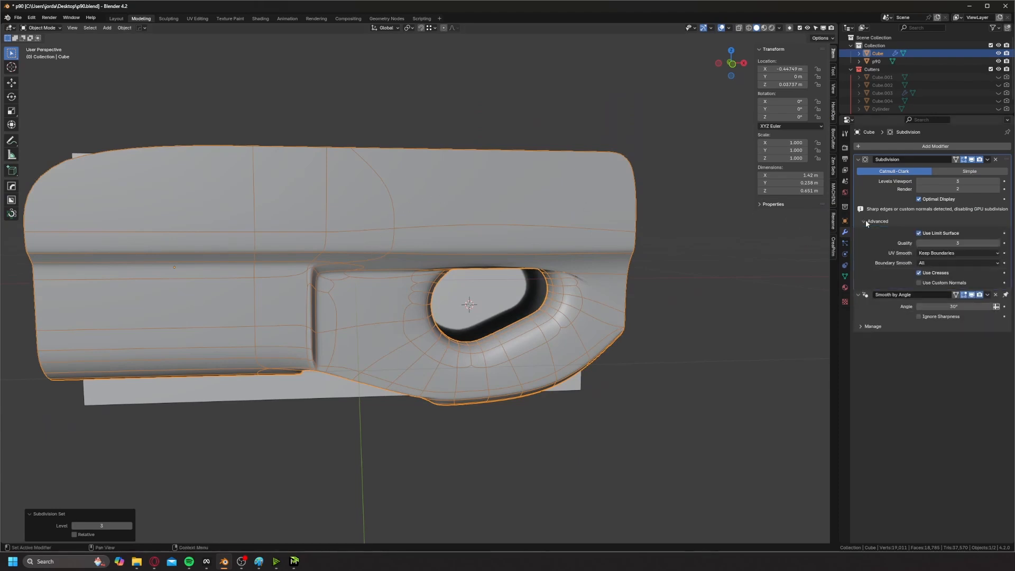
middle_drag(524, 227, 461, 213)
- Turn off the Subdivision modifier's display in edit mode for the gun body
key(Tab)
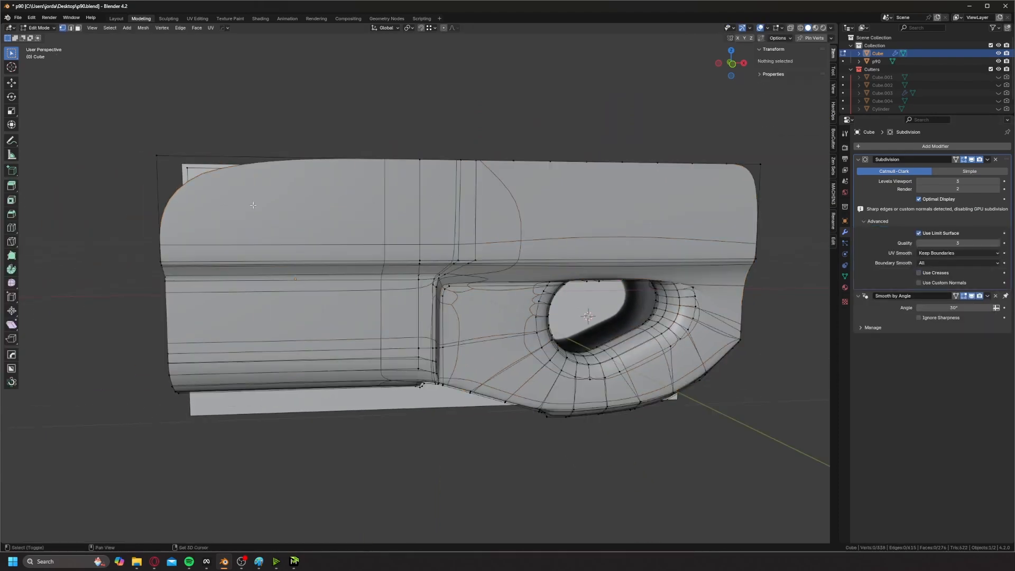
scroll(324, 212, up, 4)
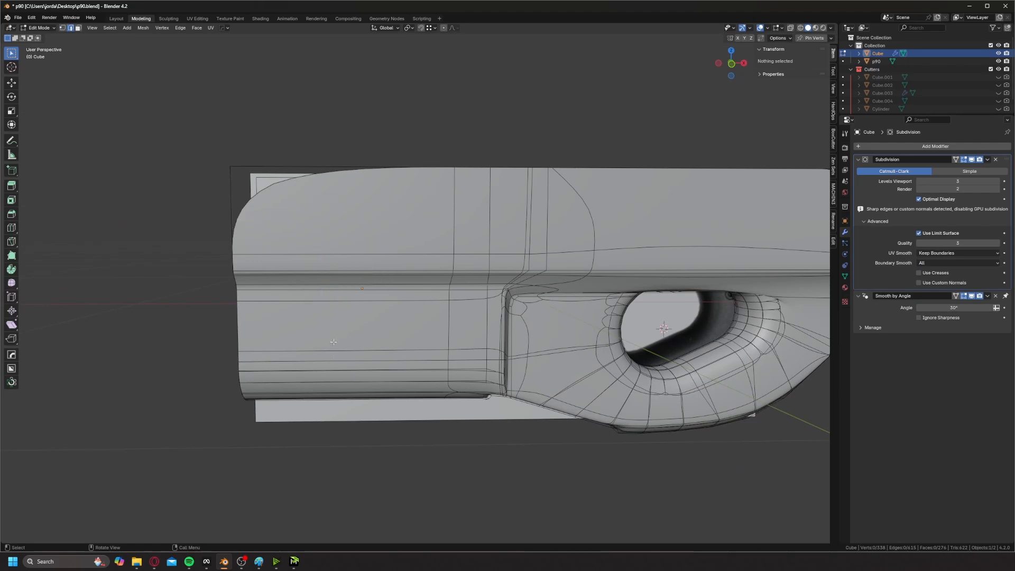
key(Tab)
key(Tab)
click(963, 160)
- Add one loop cut around the body, slid close to the end opposite the grip hole
scroll(294, 222, up, 2)
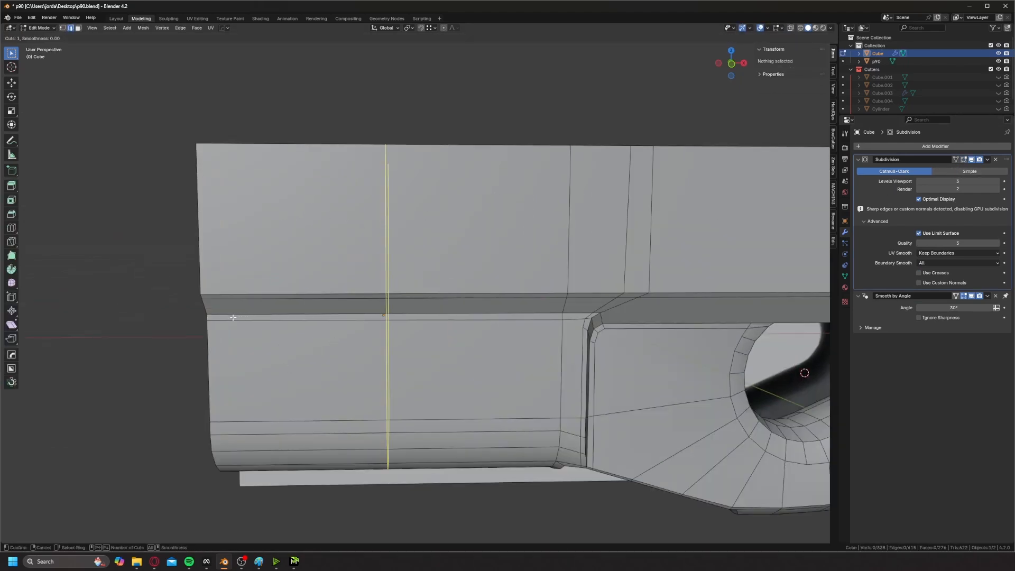
drag(232, 318, 93, 323)
click(55, 324)
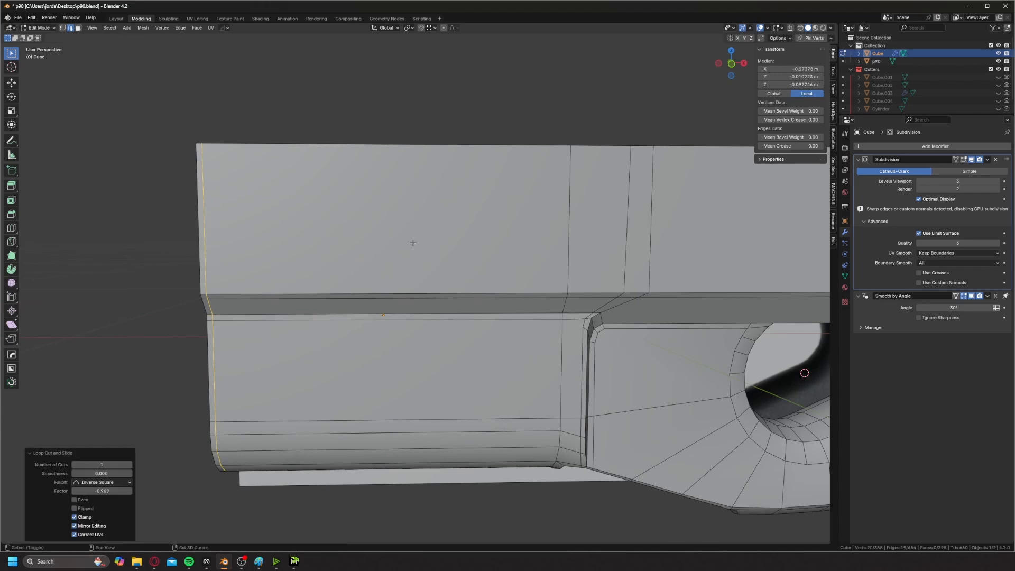
middle_drag(54, 324, 596, 257)
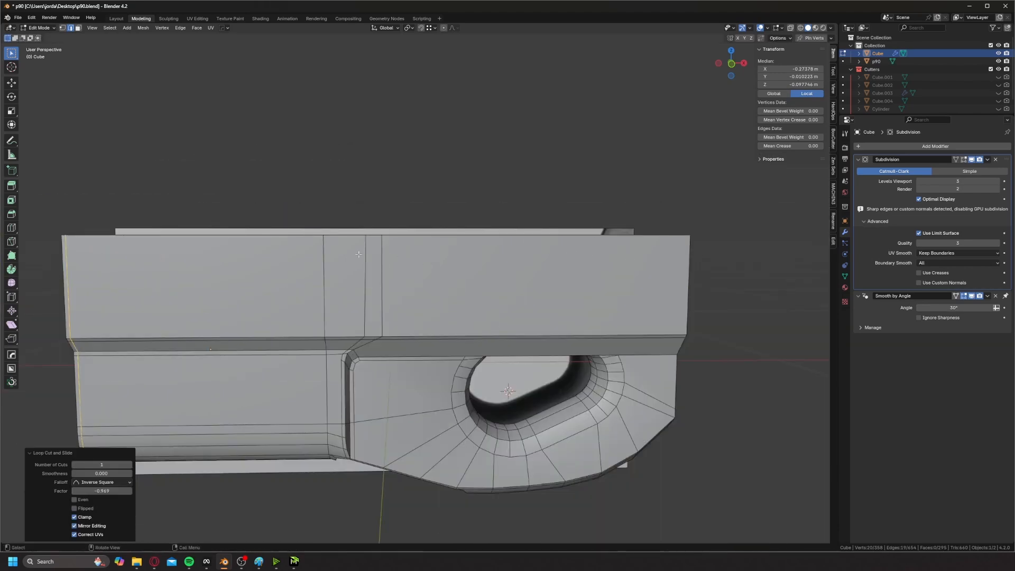
- Knife-cut a straight support edge along the body's top border in front view
click(731, 64)
key(1)
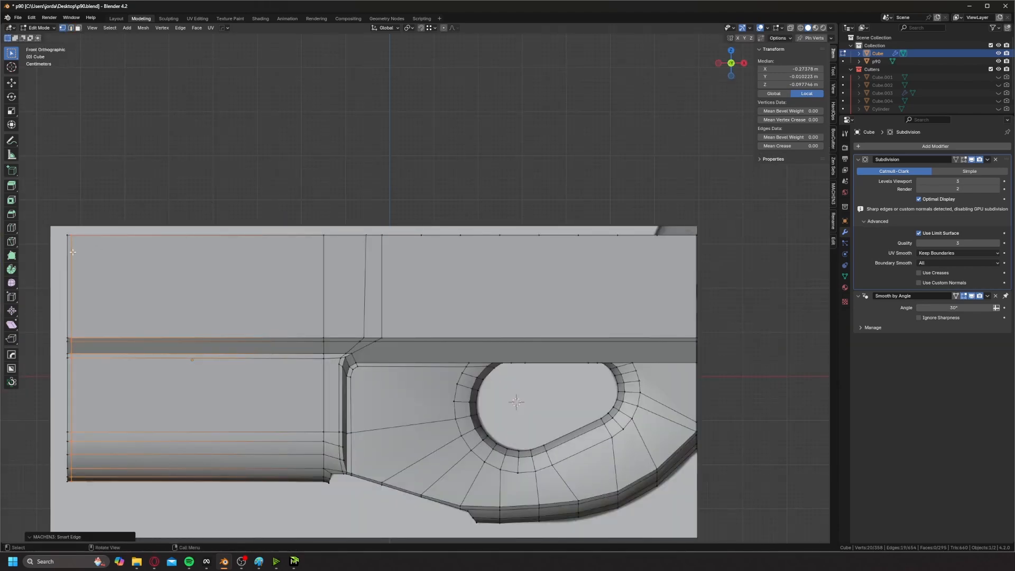
click(109, 198)
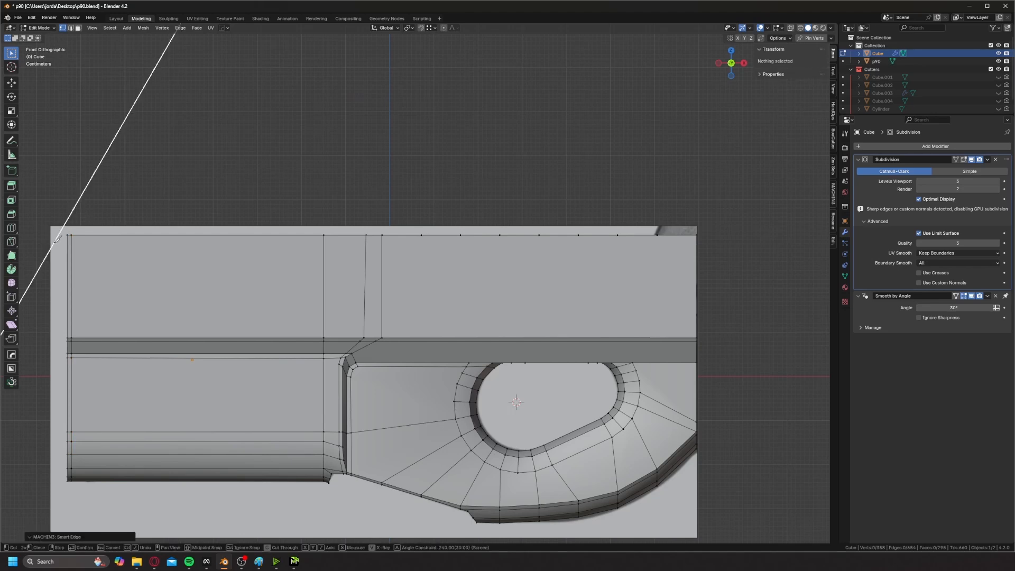
key(Return)
middle_drag(524, 249, 430, 272)
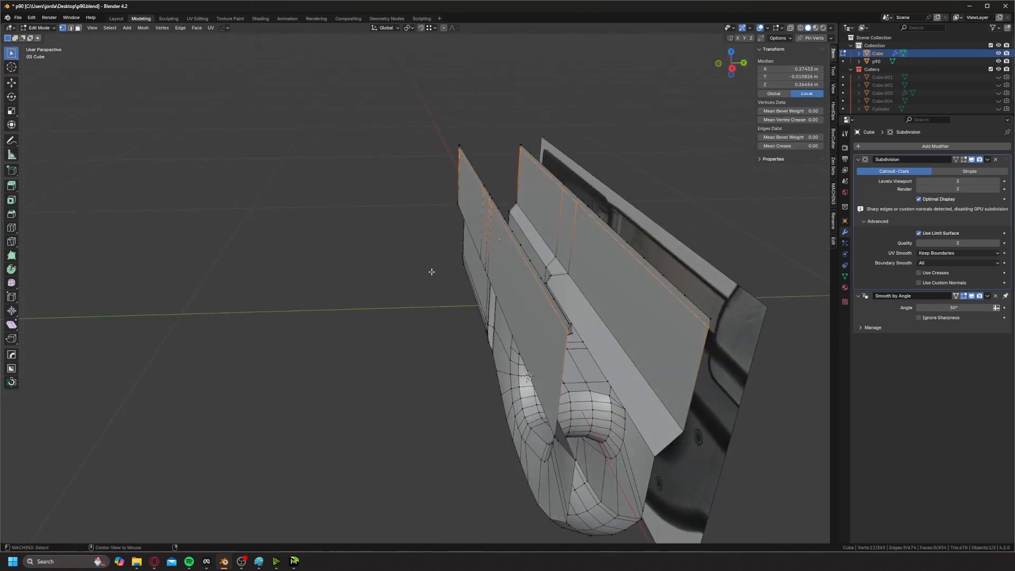
- Symmetrize the gun body along Y and clean up its mesh with MACHIN3 Clean Up
key(alt+x)
middle_drag(491, 267, 582, 238)
shift+middle_drag(661, 190, 408, 162)
key(3)
shift+middle_drag(347, 291, 394, 240)
scroll(385, 241, up, 2)
right_click(383, 240)
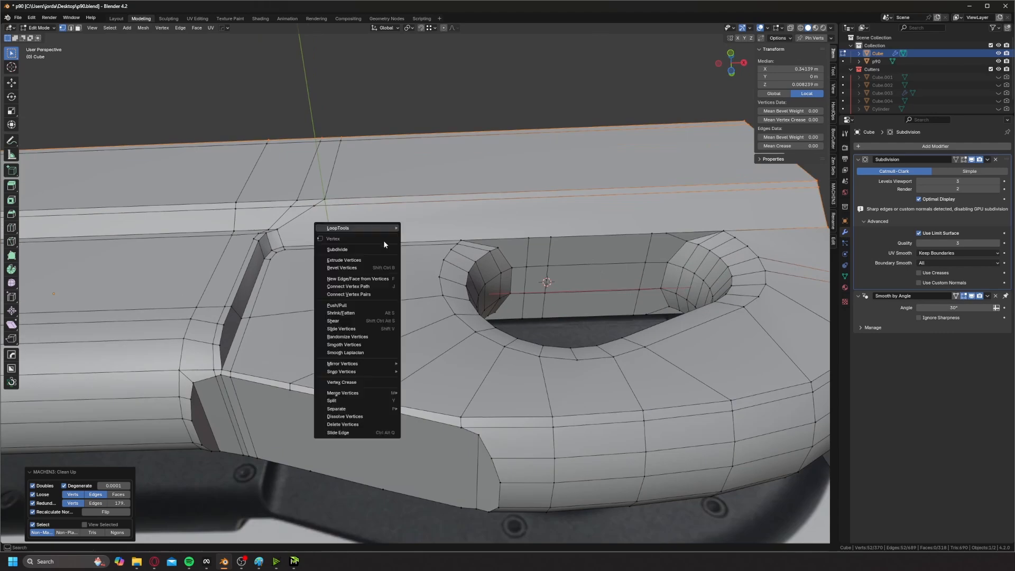
- Connect the opposite border vertices with two edges across the long underside face below the grip hole
shift+middle_drag(396, 361, 421, 300)
click(408, 325)
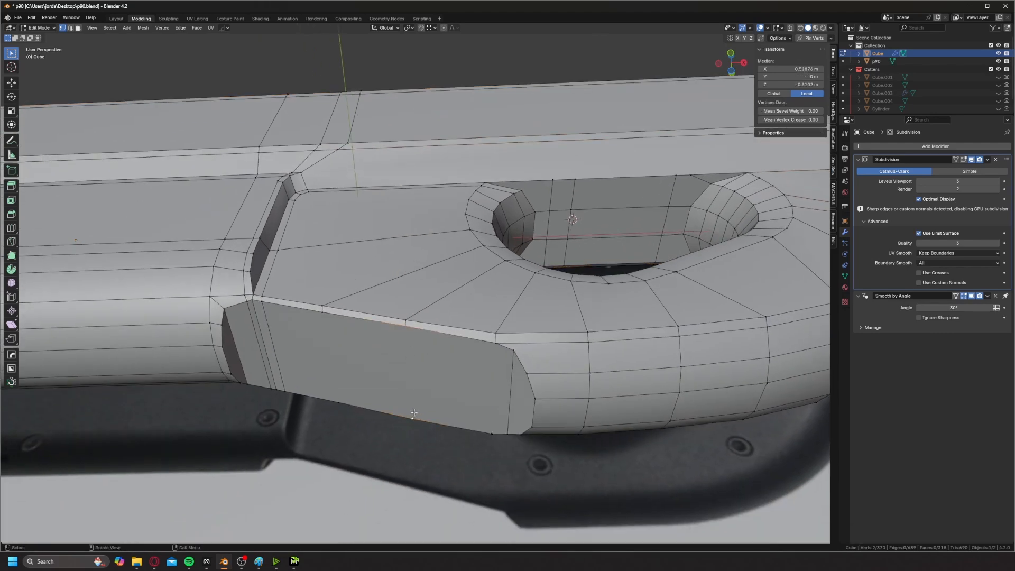
middle_drag(381, 303, 372, 217)
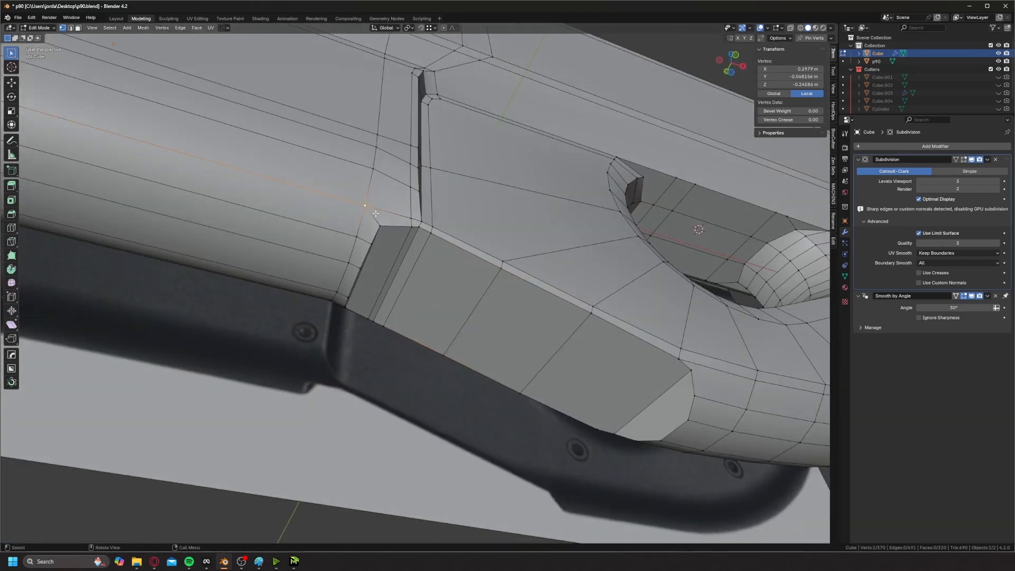
- Slide the vertex beside the underside recess's corner by a factor of about 0.62 and check the smoothed result
scroll(375, 213, up, 3)
middle_drag(330, 186, 383, 224)
key(g)
click(393, 201)
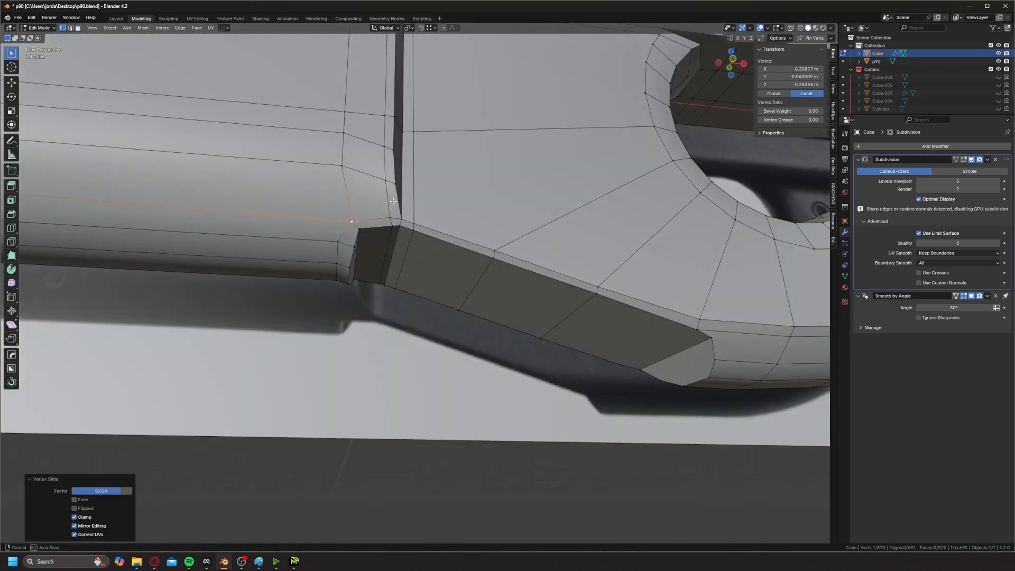
key(Tab)
middle_drag(374, 169, 358, 181)
key(Tab)
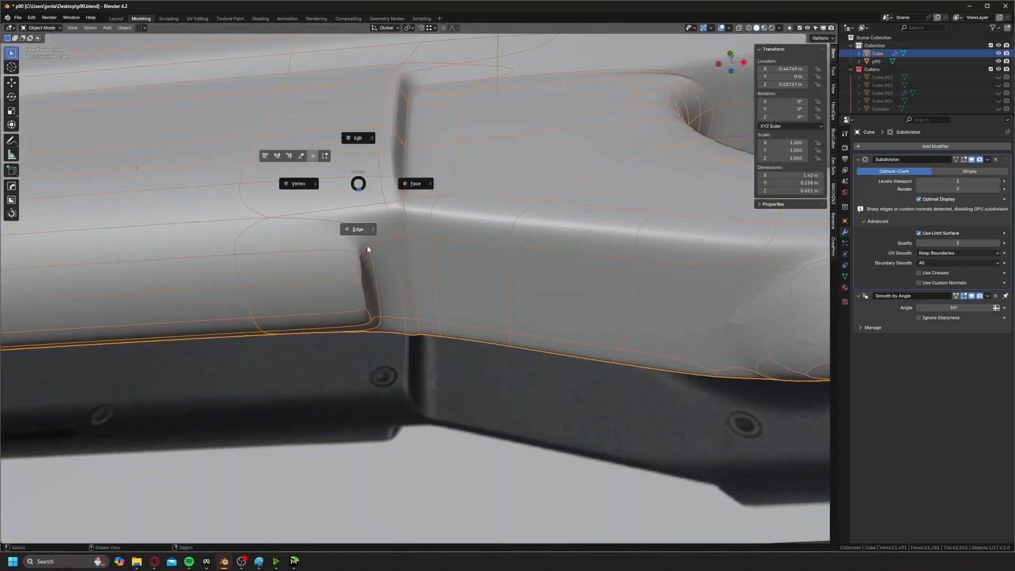
- Select the whole strip of underside recess faces and inset it to create support edges around its border
scroll(367, 245, up, 2)
middle_drag(367, 245, 333, 251)
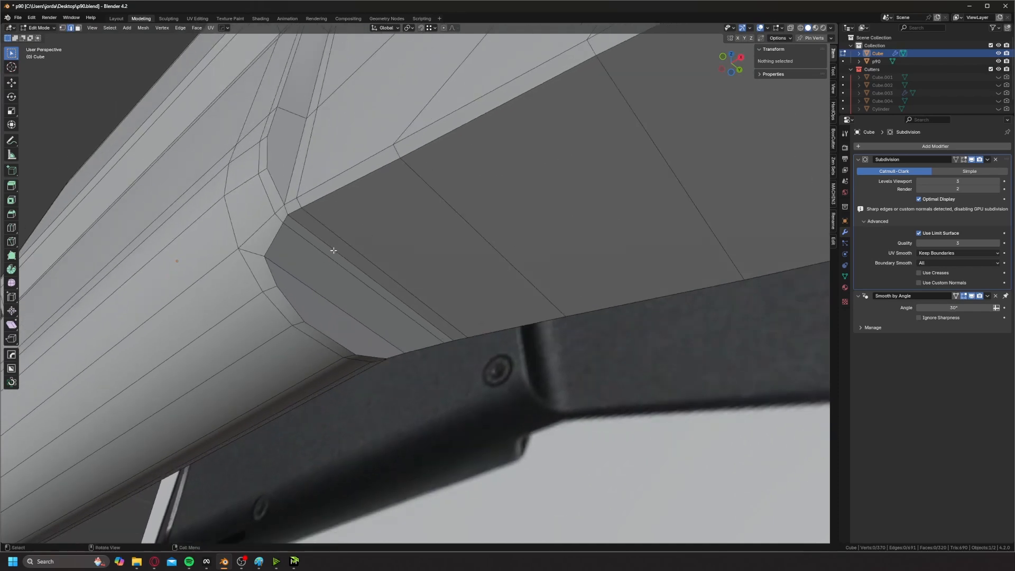
click(445, 264)
click(325, 320)
middle_drag(511, 278, 469, 265)
ctrl+click(497, 259)
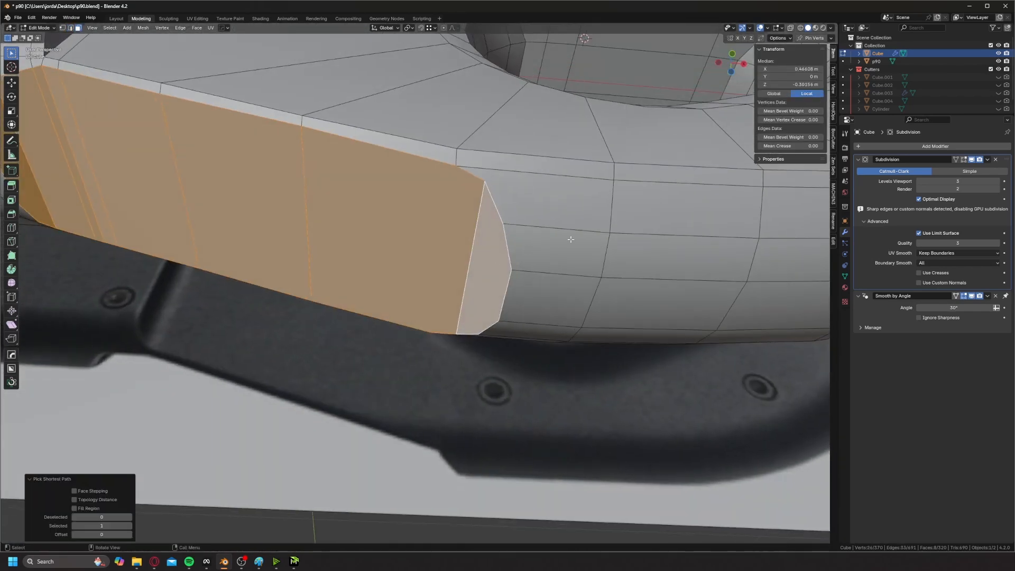
key(i)
click(421, 241)
- Move the two inset corner vertices at the recess step about -0.0026 m in X and -0.0036 m in Z in front view
shift+middle_drag(421, 241, 492, 256)
middle_drag(491, 257, 581, 260)
scroll(338, 256, up, 4)
key(Tab)
click(231, 245)
click(264, 200)
middle_drag(264, 200, 357, 277)
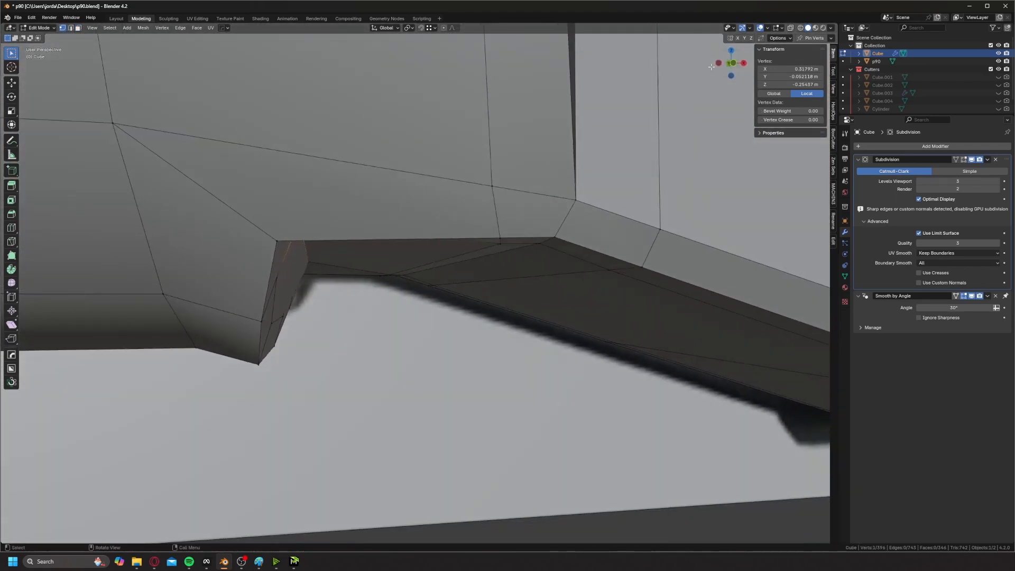
click(732, 63)
shift+middle_drag(285, 202, 319, 183)
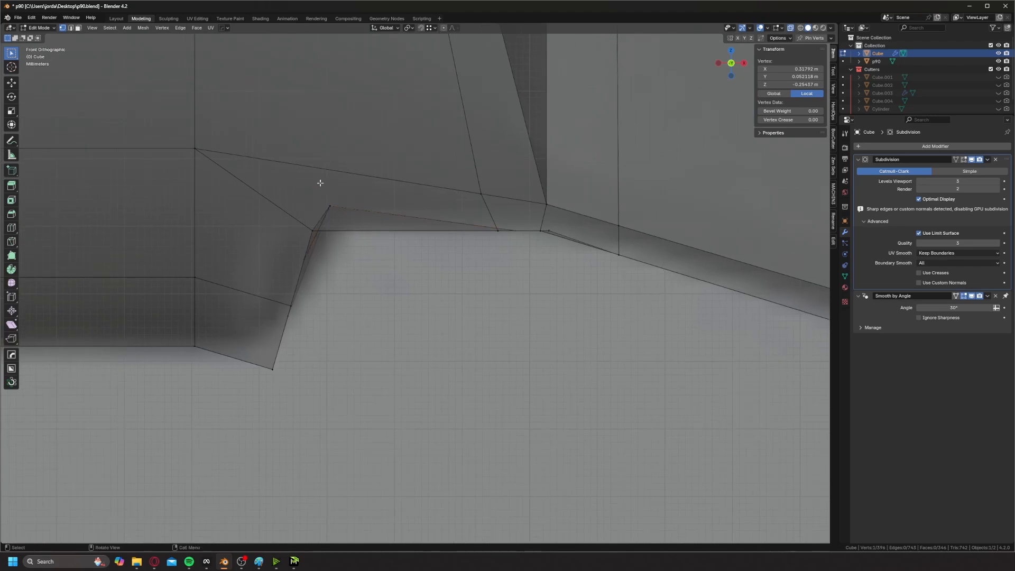
key(g)
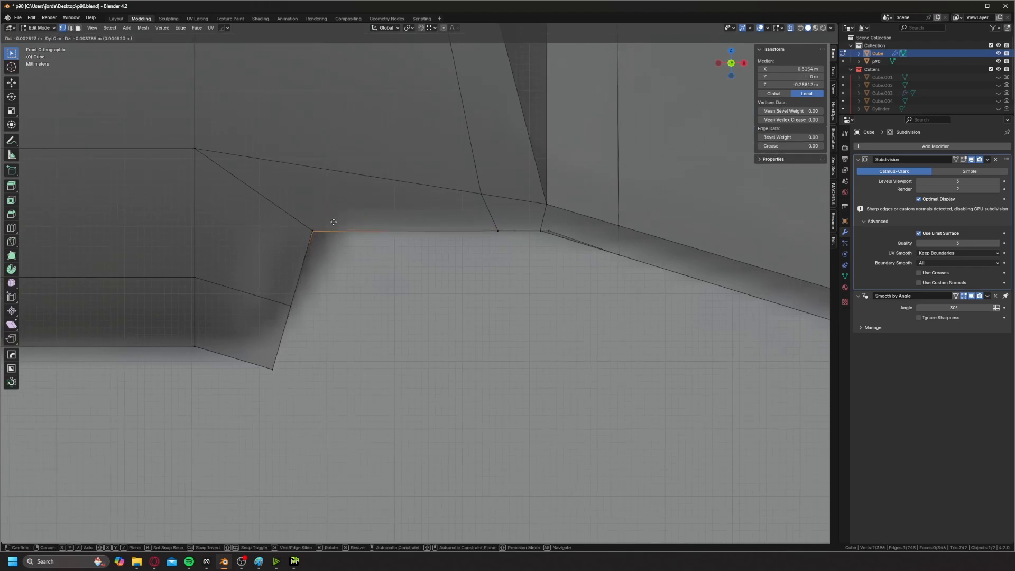
click(333, 221)
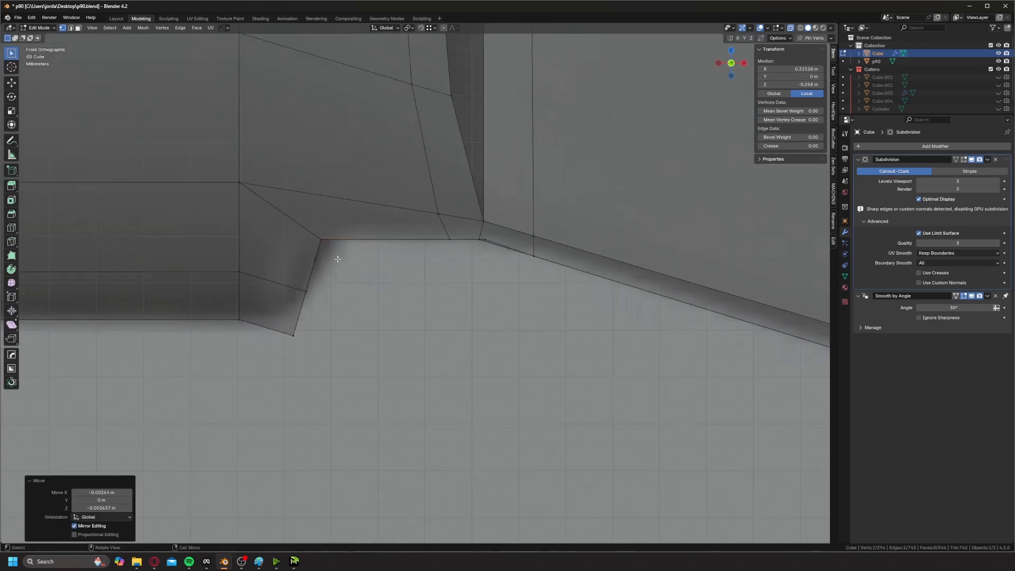
- Merge the two near-coincident inset vertices at the recess's upper corner beside the rounded grip section
middle_drag(335, 256, 301, 239)
scroll(459, 317, up, 8)
scroll(316, 294, up, 4)
click(301, 235)
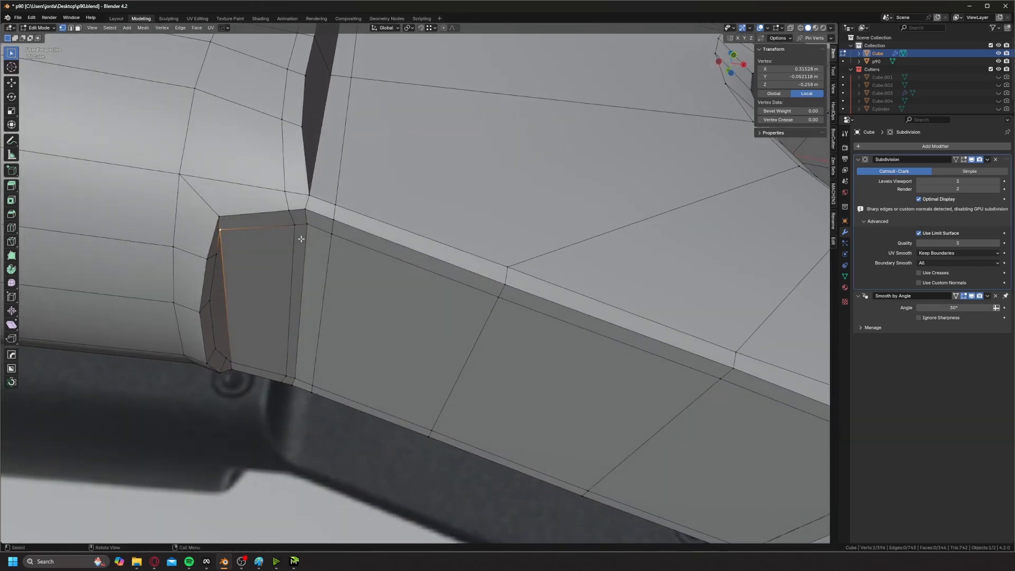
scroll(304, 261, down, 2)
shift+middle_drag(431, 275, 154, 212)
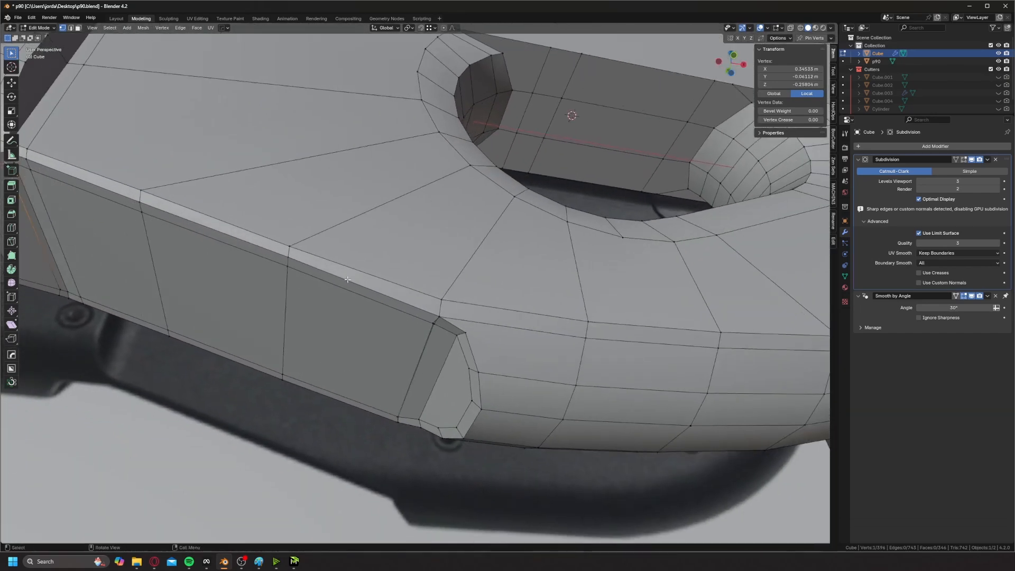
scroll(455, 344, up, 2)
key(Tab)
click(469, 396)
shift+middle_drag(465, 370, 401, 330)
scroll(375, 306, up, 2)
key(1)
click(412, 302)
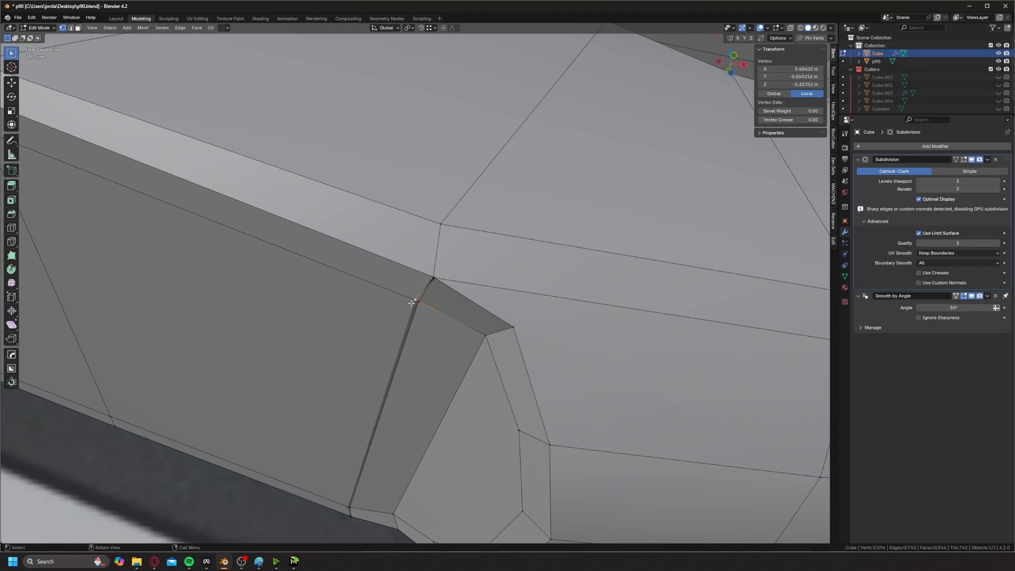
shift+click(415, 301)
shift+click(419, 302)
key(1)
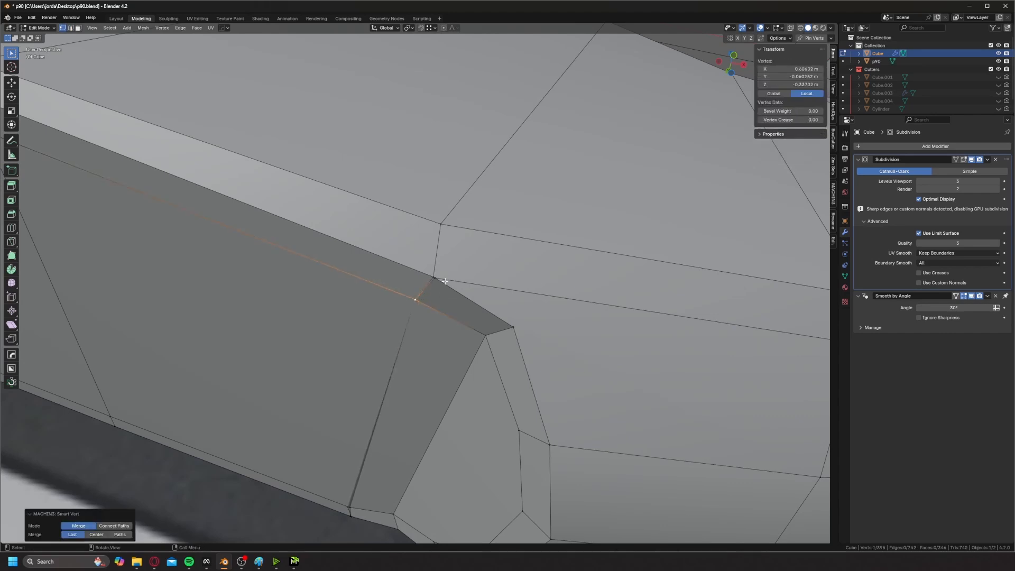
- Merge the near-coincident vertices on the recess's outer border corner and at the lower end of the same edge
shift+click(429, 273)
key(1)
shift+middle_drag(400, 362, 418, 250)
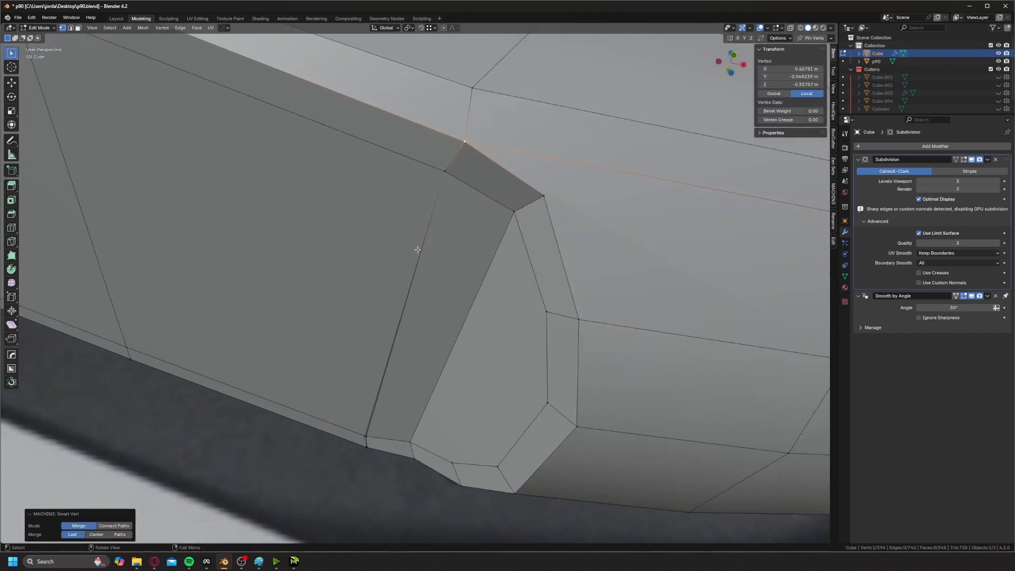
shift+click(360, 430)
key(1)
key(alt+x)
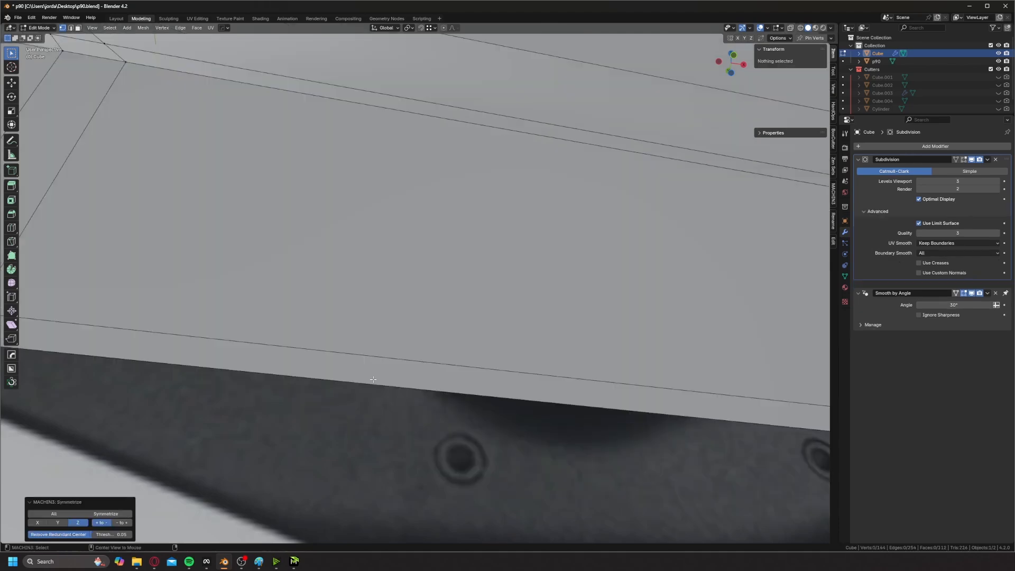
scroll(385, 328, down, 8)
key(ctrl+z)
- Symmetrize the gun body along Y and connect the two inset vertices across the recess beside the rounded grip section
middle_drag(461, 245, 448, 175)
key(alt+x)
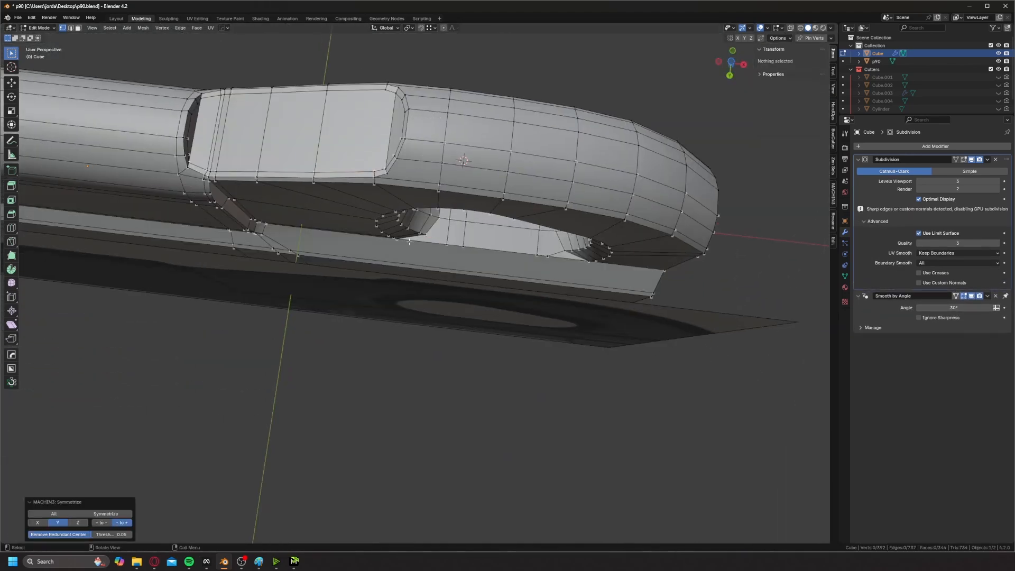
middle_drag(373, 114, 370, 327)
scroll(392, 308, up, 1)
click(438, 183)
key(2)
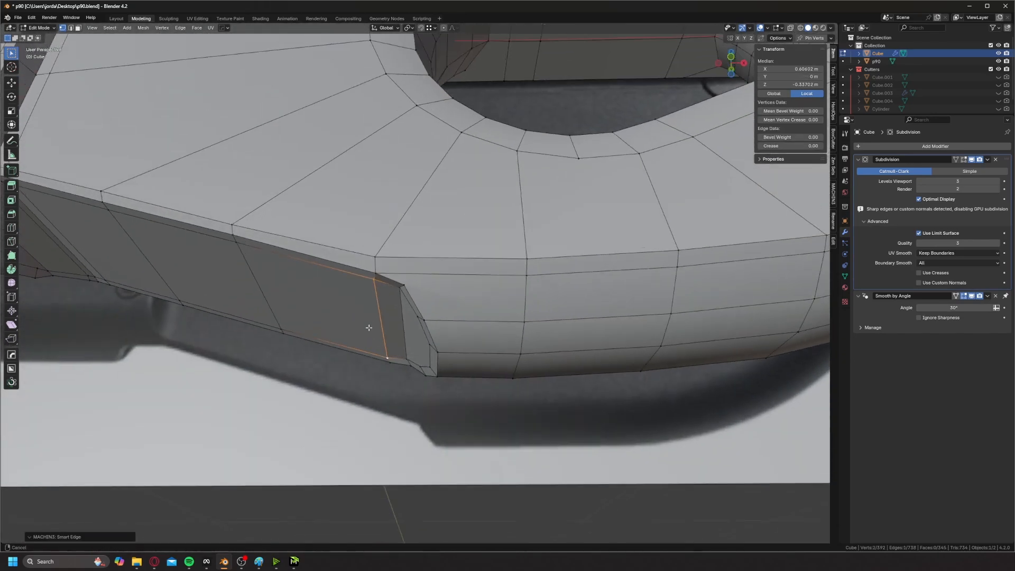
- Add a loop cut across the rounded grip section and slide it close to the recess's end
middle_drag(388, 280, 325, 257)
click(403, 289)
key(ctrl+r)
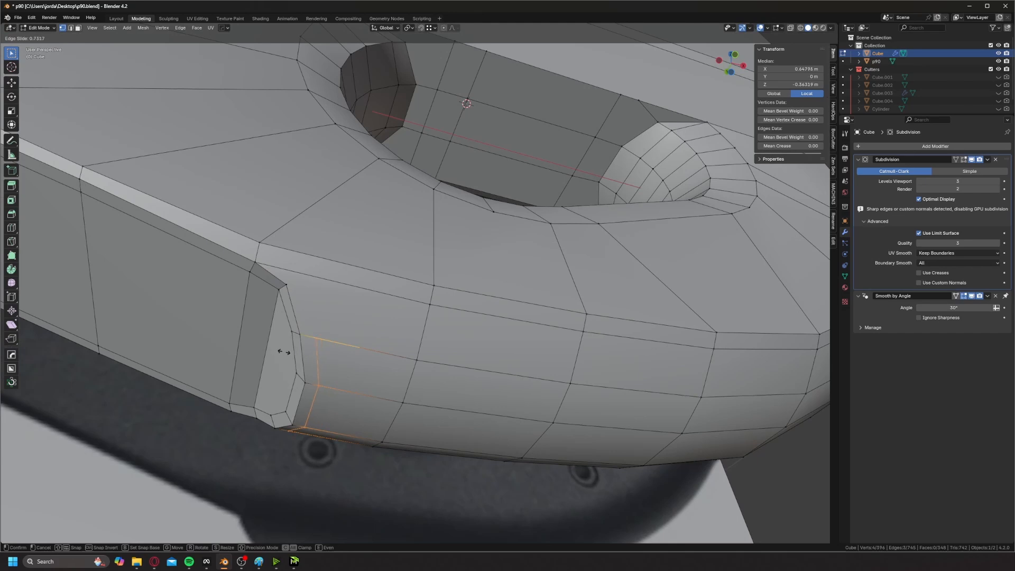
click(283, 351)
- Knife-cut the new support edge onward to the recess's upper corner and dissolve the redundant short edge there
middle_drag(283, 352, 410, 351)
click(416, 344)
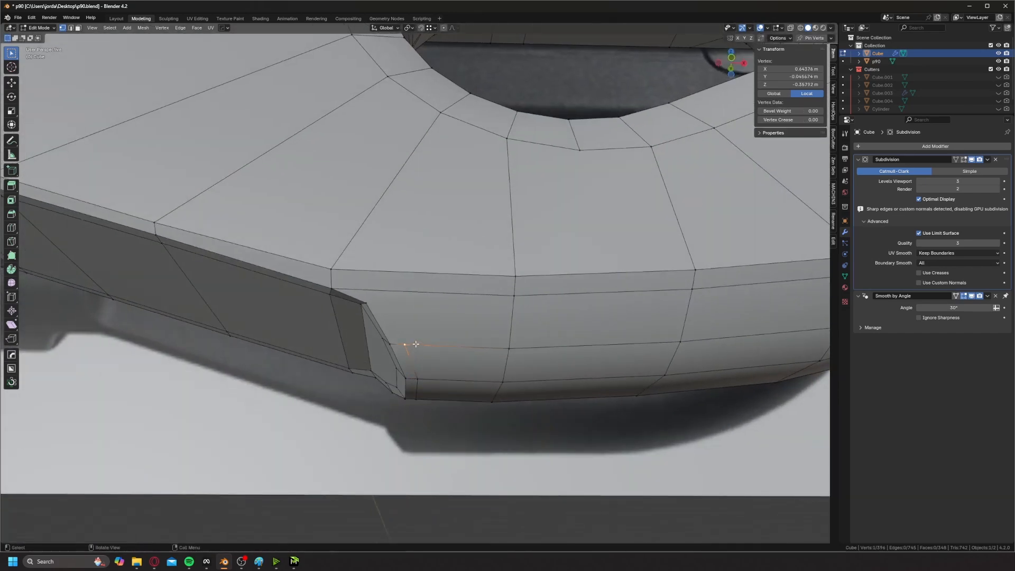
key(2)
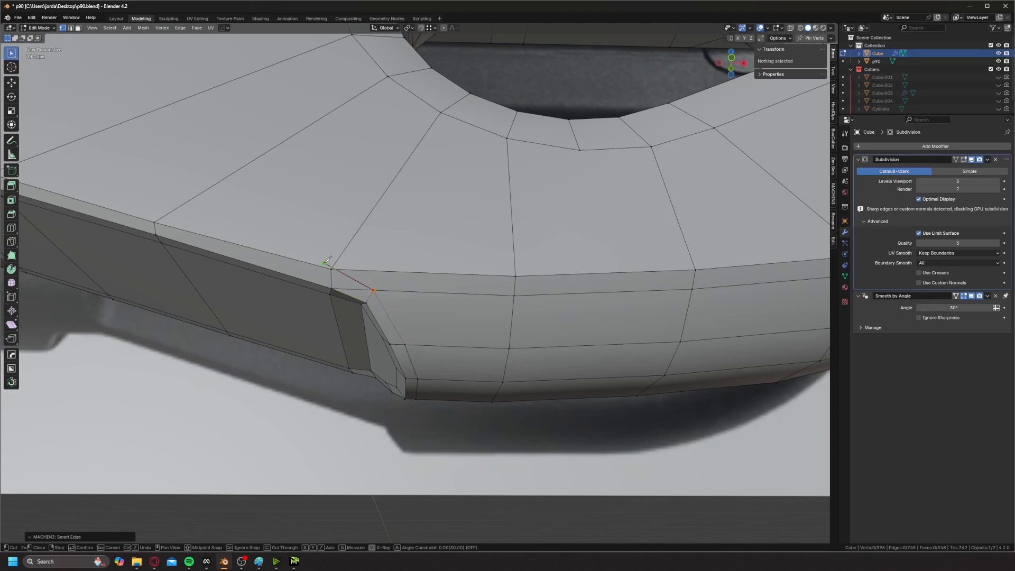
key(Return)
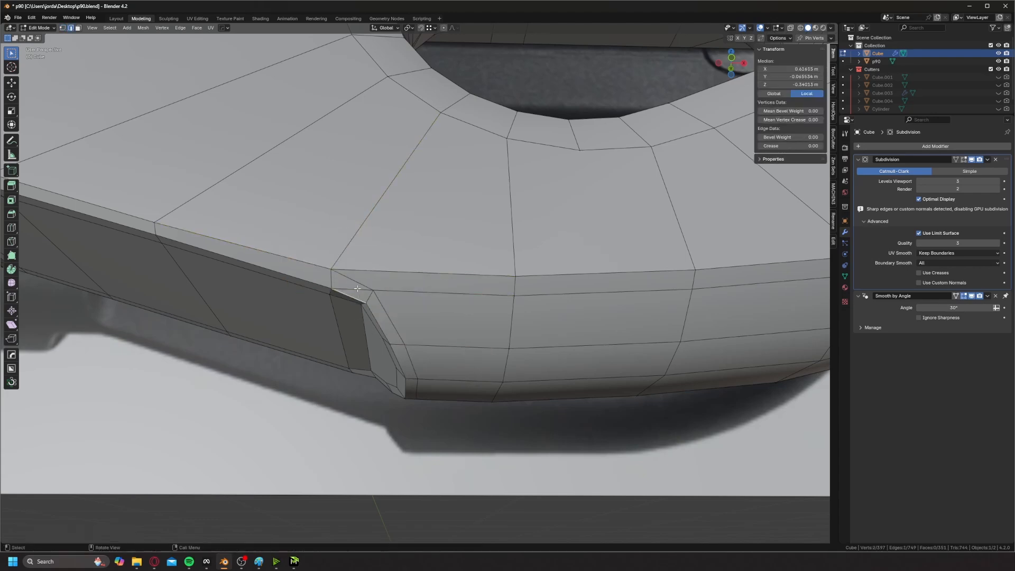
key(ctrl+x)
middle_drag(357, 288, 370, 349)
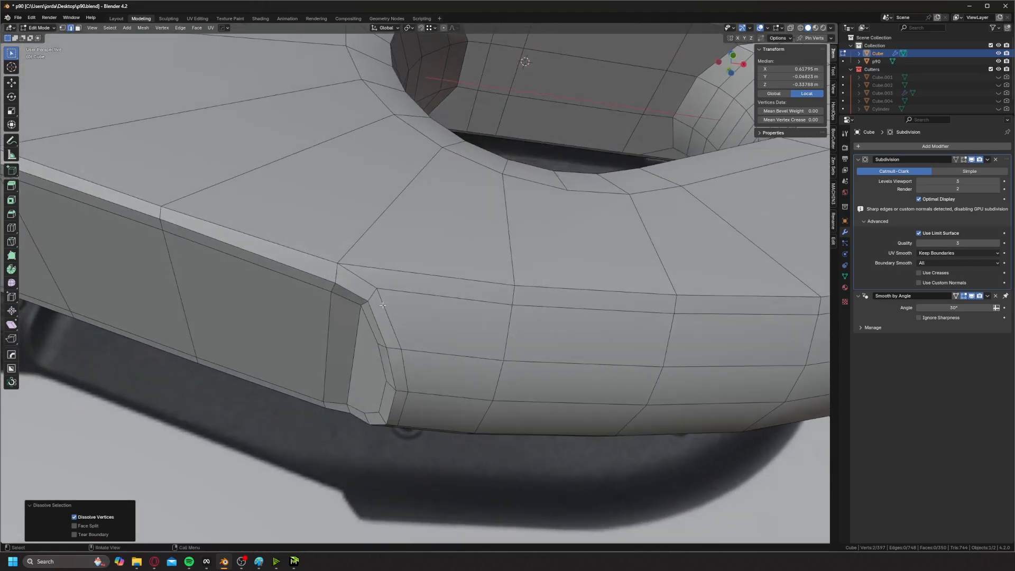
- Symmetrize the gun body along Y
scroll(361, 307, down, 3)
key(alt+x)
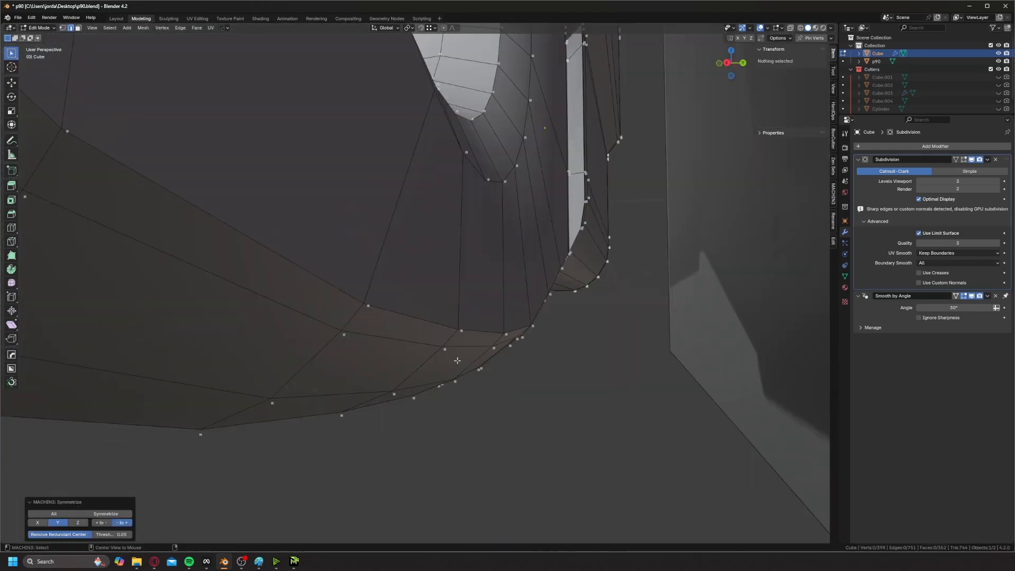
middle_drag(455, 358, 521, 288)
scroll(433, 333, down, 4)
scroll(438, 338, up, 2)
key(ctrl+r)
right_click(491, 317)
shift+middle_drag(377, 306, 389, 335)
scroll(333, 303, down, 3)
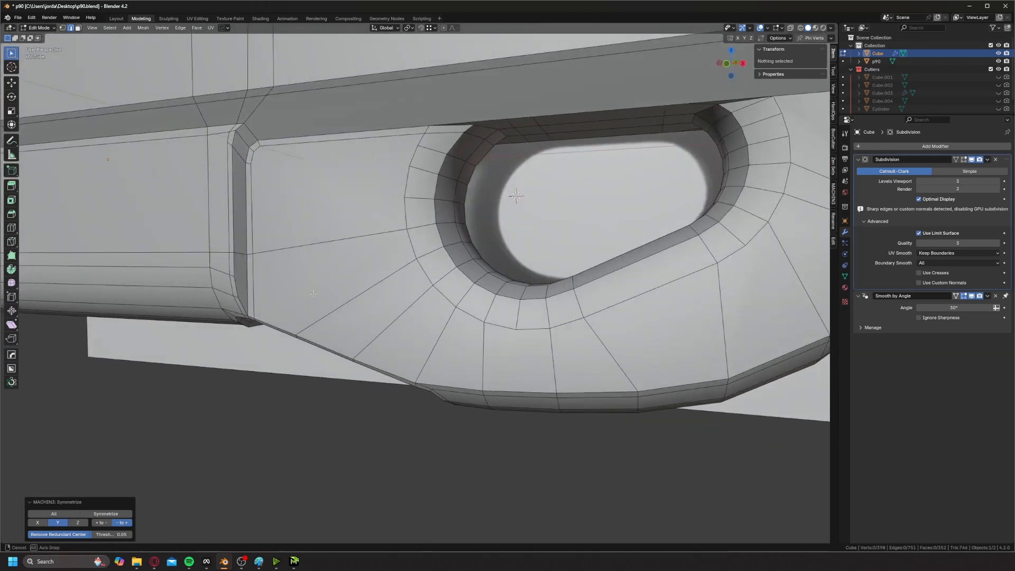
- Knife-cut an edge from the vertex on the rounded lower corner across the recess's end wall to the panel's vertical support edge
scroll(222, 310, up, 3)
scroll(251, 296, up, 2)
middle_drag(258, 280, 243, 281)
scroll(264, 291, up, 1)
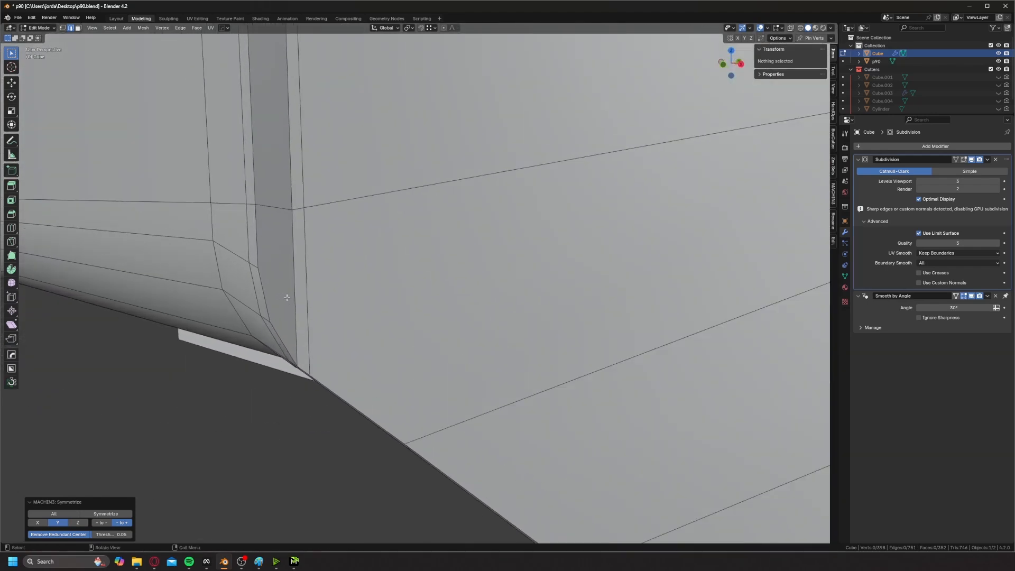
key(2)
right_click(270, 320)
key(Tab)
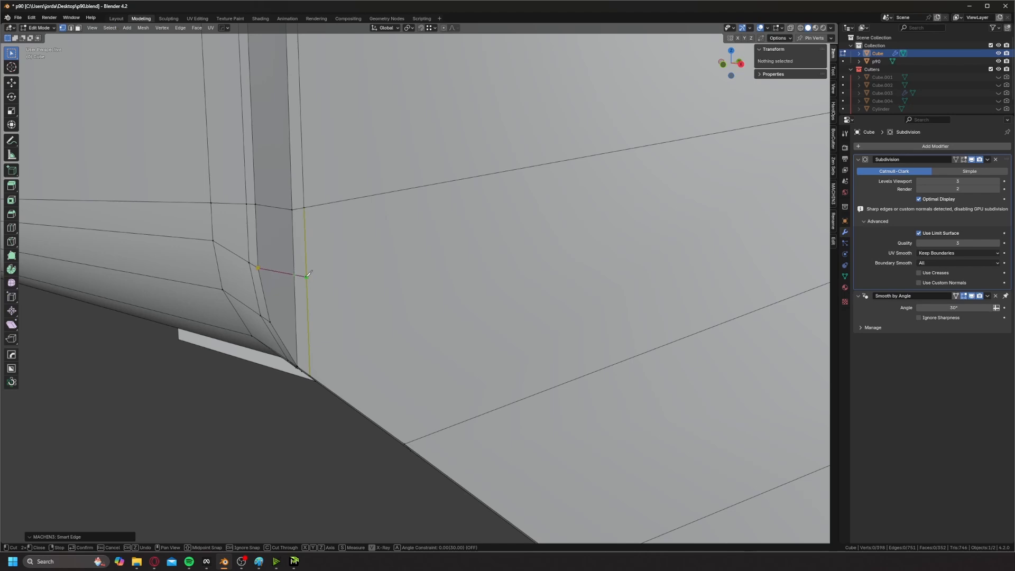
scroll(296, 296, down, 4)
middle_drag(296, 296, 322, 327)
key(Return)
shift+middle_drag(320, 378, 303, 306)
scroll(321, 275, up, 4)
scroll(306, 317, up, 3)
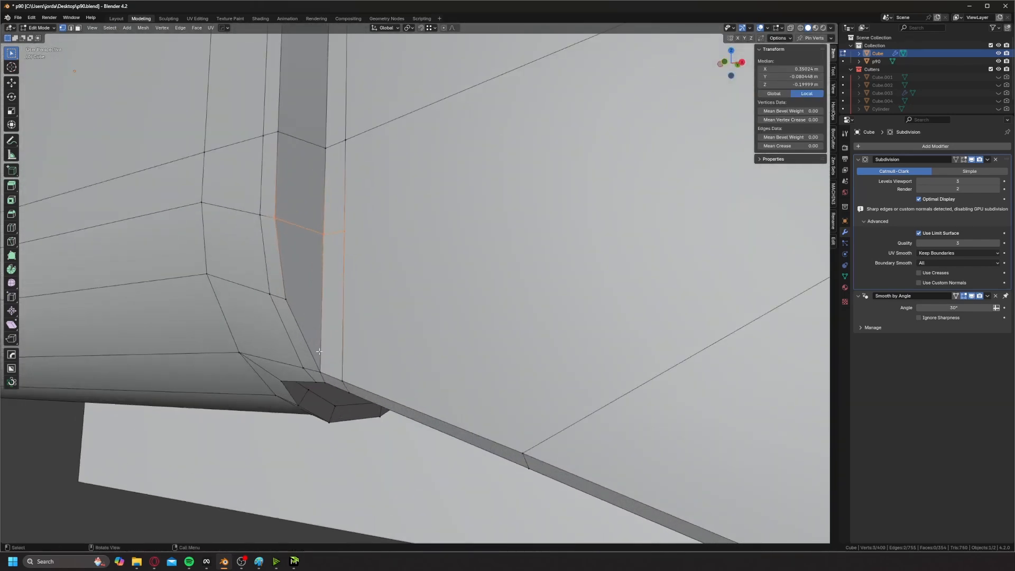
key(alt+a)
- Shift the vertical support edge chain beside the recess's end wall slightly toward the grip hole
middle_drag(262, 269, 278, 259)
middle_drag(451, 309, 357, 272)
key(Tab)
scroll(381, 278, up, 3)
key(Tab)
middle_drag(309, 295, 356, 339)
scroll(356, 339, down, 2)
click(355, 340)
middle_drag(367, 296, 363, 203)
ctrl+click(363, 203)
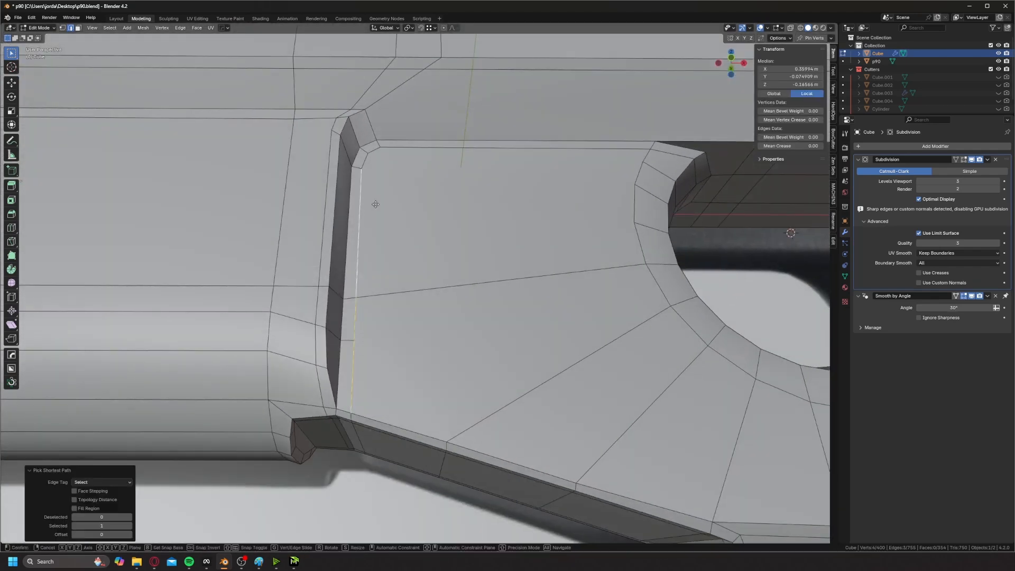
key(g)
key(g)
right_click(380, 204)
key(g)
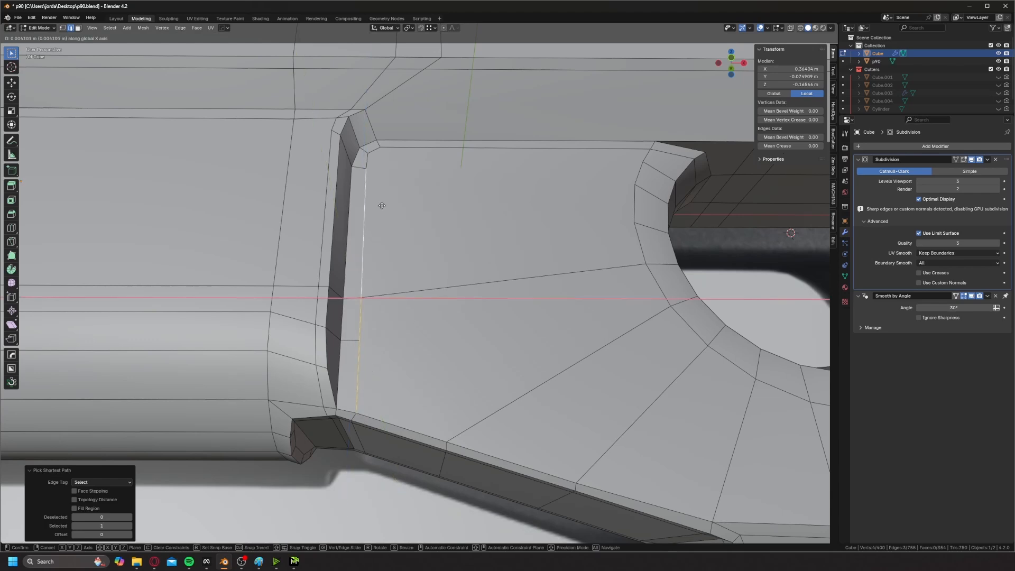
key(g)
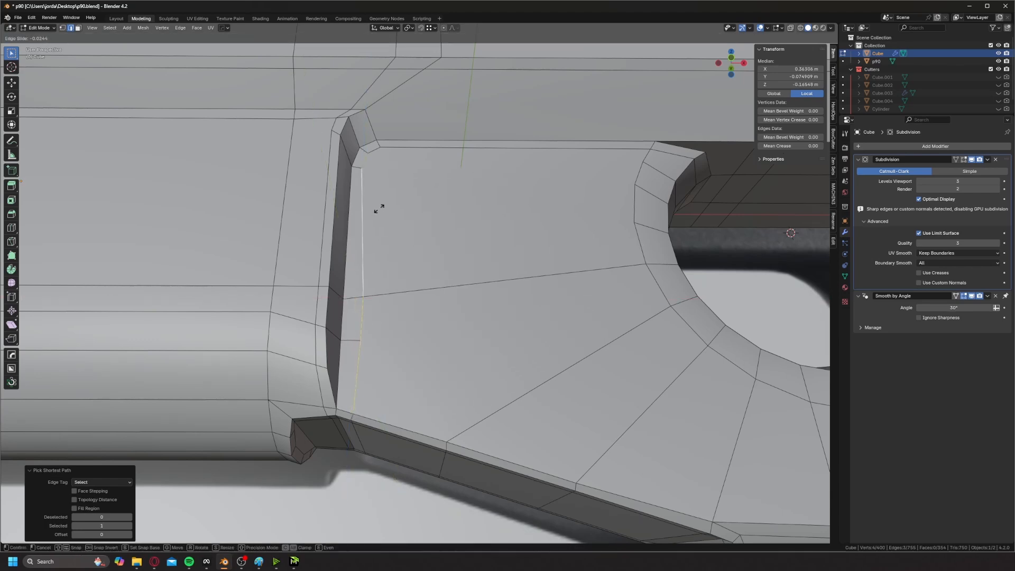
click(379, 207)
- Even out the upper part of that support edge by moving its top vertex along X near the recess corner
click(363, 201)
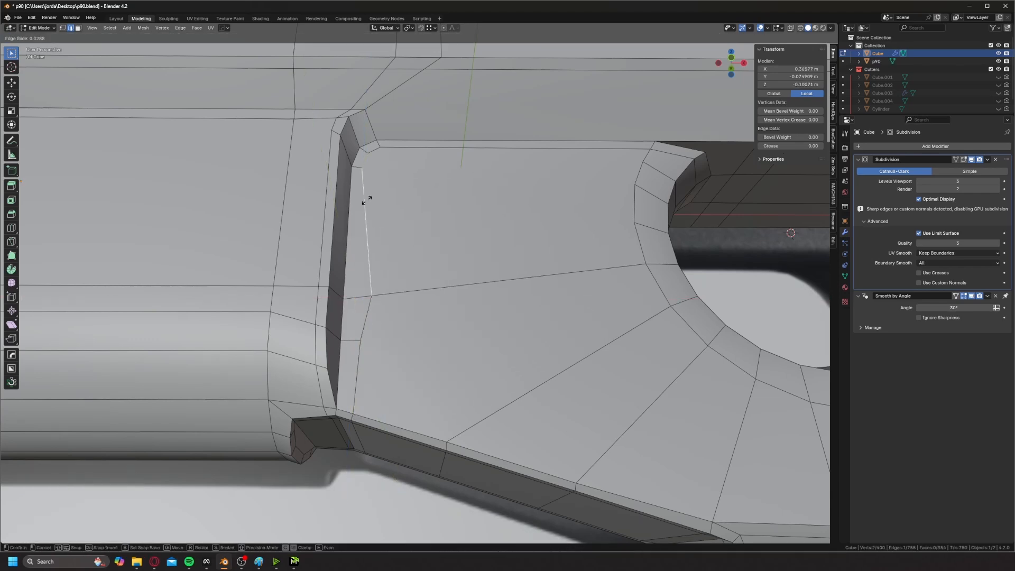
key(g)
key(x)
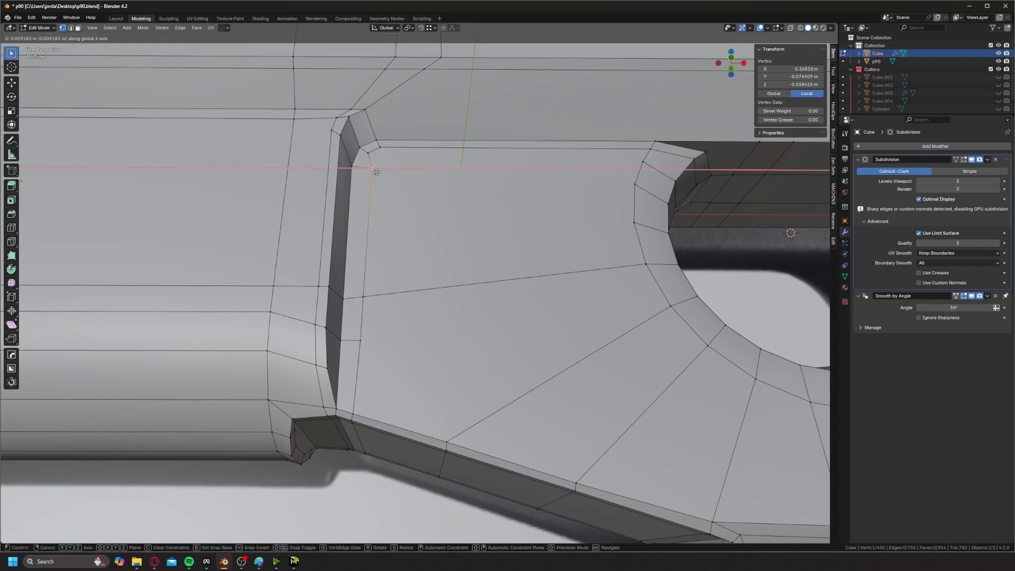
click(371, 173)
click(374, 160)
key(g)
mouse_move(378, 158)
middle_down()
mouse_move(381, 180)
mouse_move(368, 145)
middle_up()
right_click(380, 161)
key(g)
click(388, 162)
click(381, 149)
- Examine the subdivided shading around the grip hole and its upper border
key(Tab)
middle_drag(373, 151, 385, 251)
scroll(284, 230, up, 4)
scroll(282, 211, up, 4)
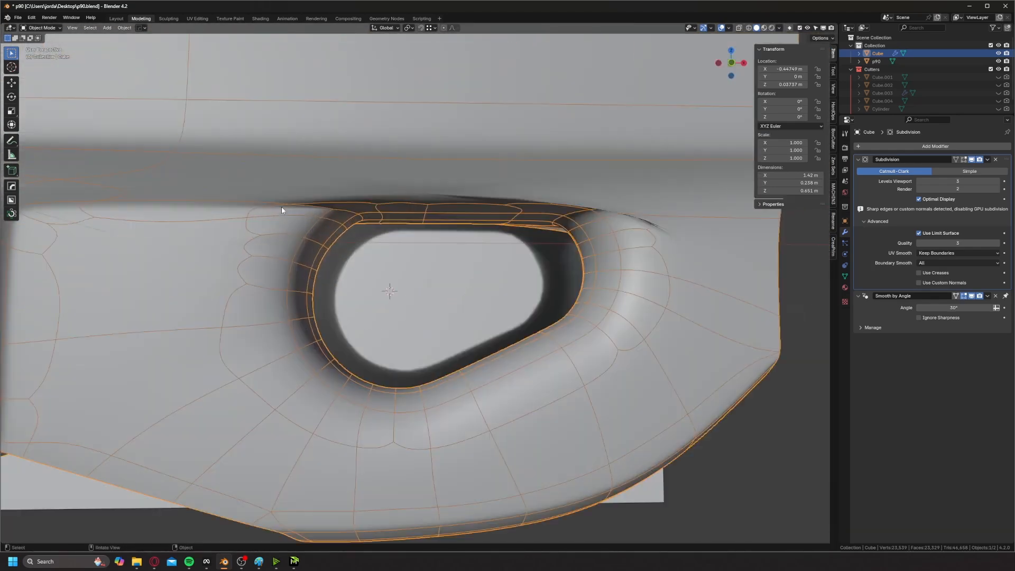
key(Tab)
middle_drag(317, 225, 313, 188)
scroll(305, 192, down, 2)
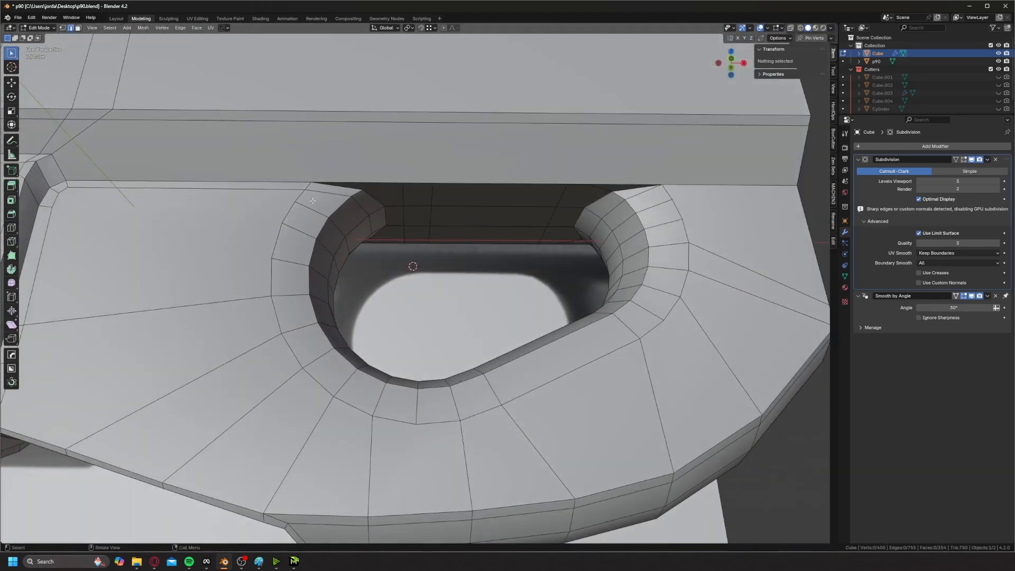
click(312, 187)
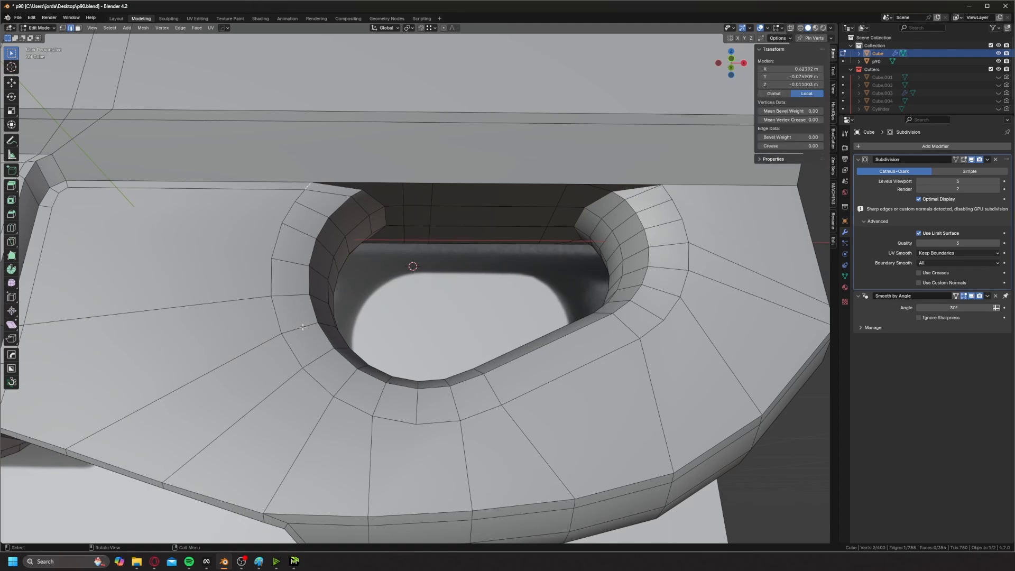
ctrl+click(662, 188)
key(ctrl+z)
ctrl+click(663, 327)
key(ctrl+z)
ctrl+click(539, 374)
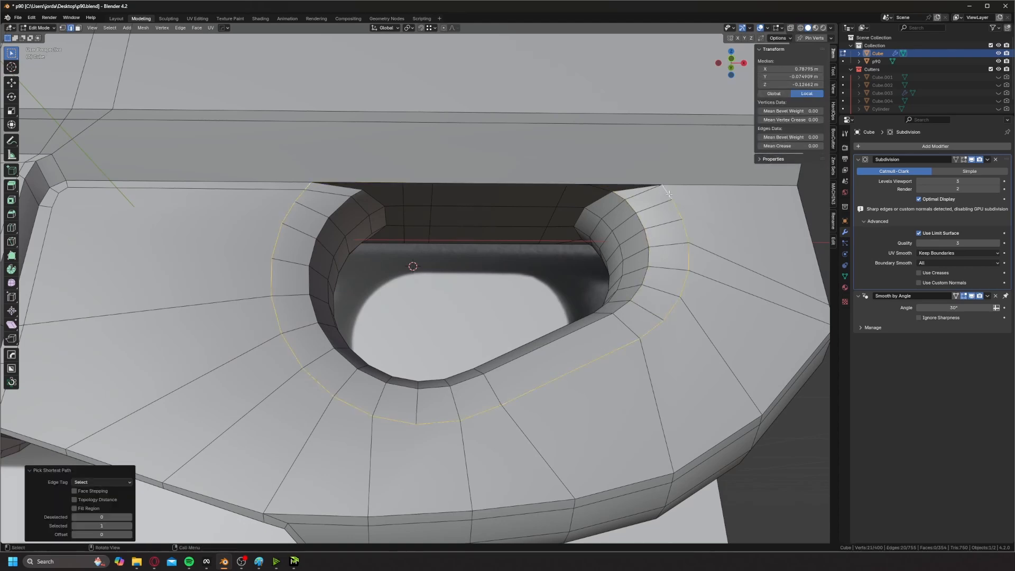
middle_drag(669, 194, 565, 205)
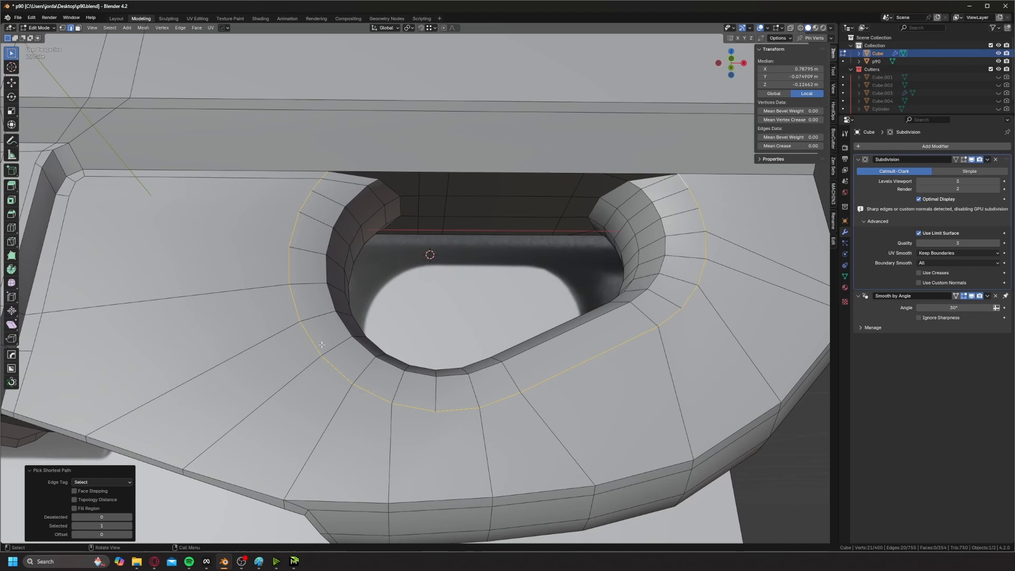
- Inset the ring of flat side-panel faces around the grip hole, from the recess to the body end, by about 0.012 m
click(191, 259)
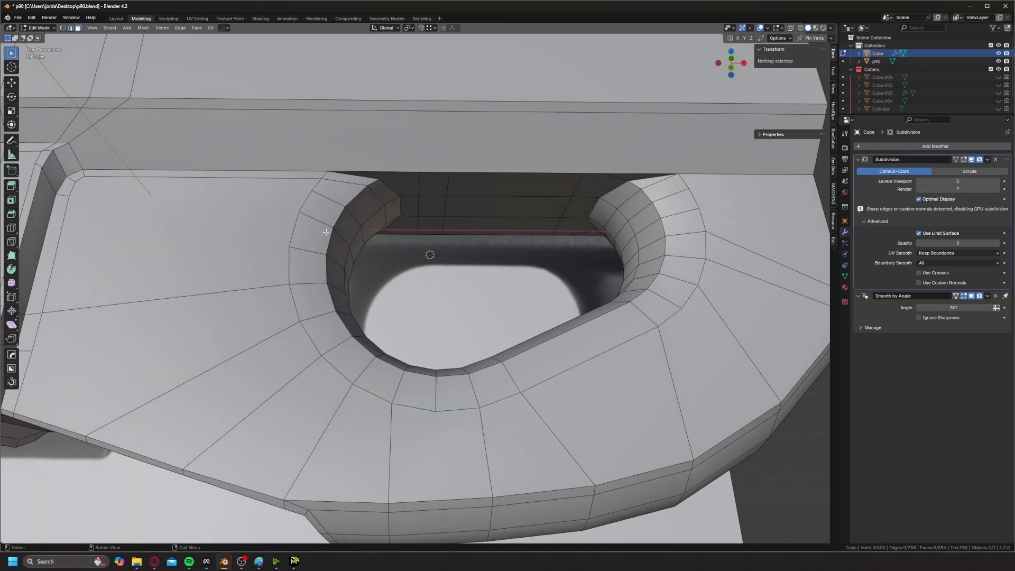
ctrl+click(748, 211)
key(ctrl+z)
ctrl+click(540, 444)
key(ctrl+z)
ctrl+click(435, 447)
key(ctrl+z)
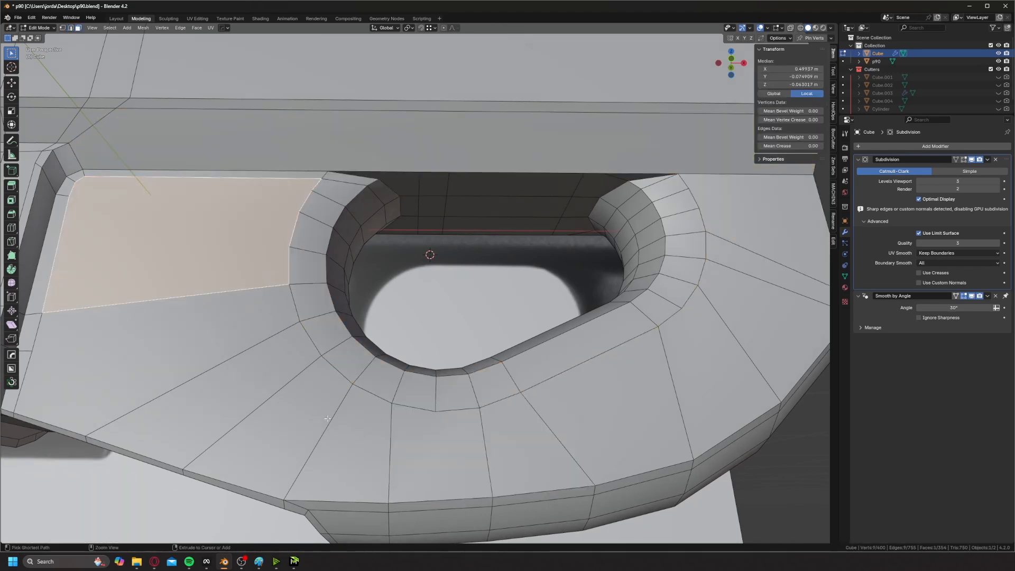
ctrl+click(328, 418)
key(ctrl+z)
ctrl+click(317, 414)
ctrl+click(351, 411)
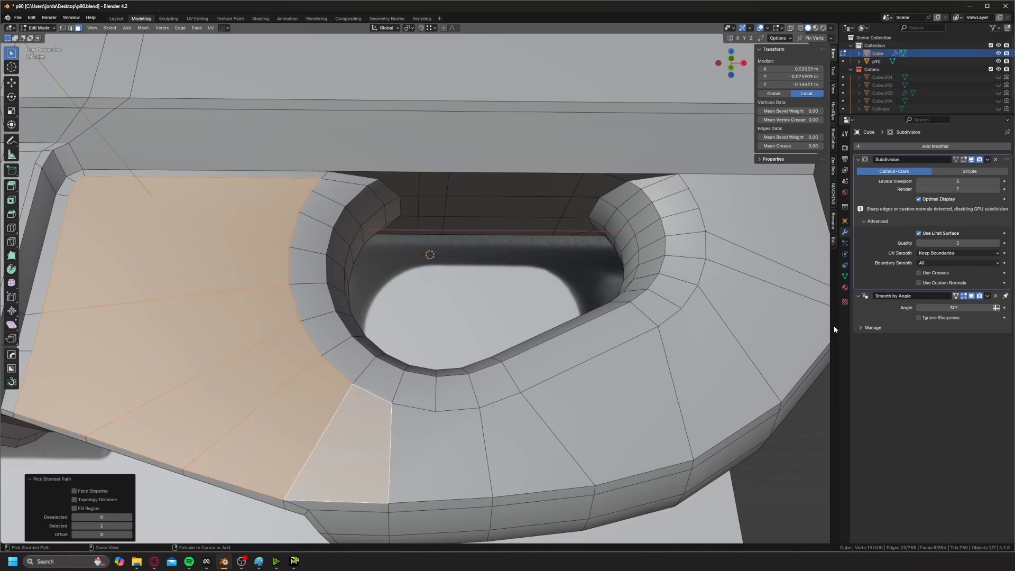
ctrl+click(709, 357)
ctrl+click(758, 206)
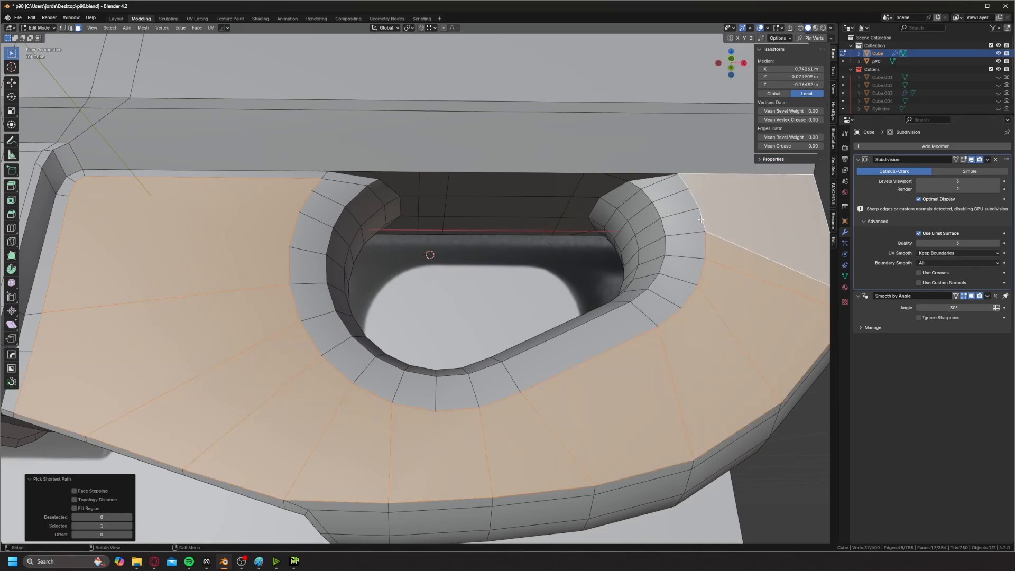
shift+middle_drag(758, 207, 713, 226)
scroll(714, 226, up, 1)
scroll(444, 213, down, 2)
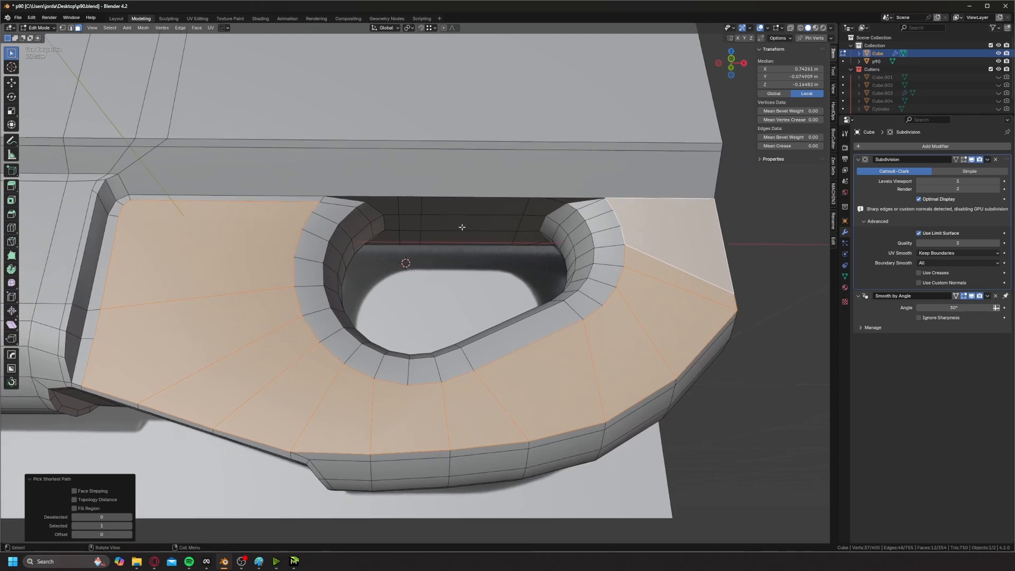
scroll(444, 221, up, 2)
key(i)
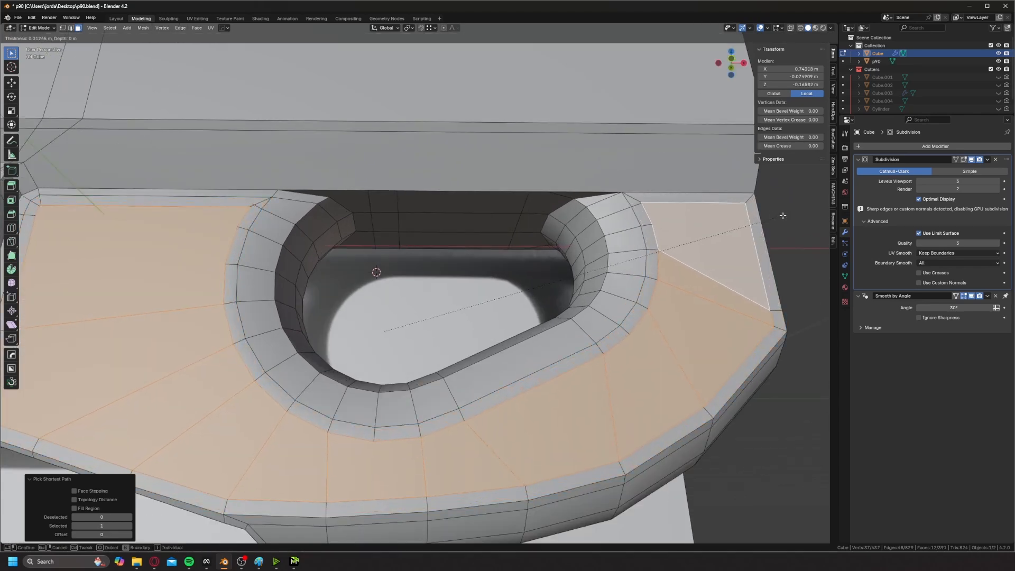
click(781, 215)
- Dissolve the redundant inset edges along the panel's upper border and beside the recess wall
shift+middle_drag(272, 187, 330, 190)
key(2)
scroll(330, 190, down, 2)
scroll(290, 224, up, 2)
ctrl+drag(174, 181, 265, 235)
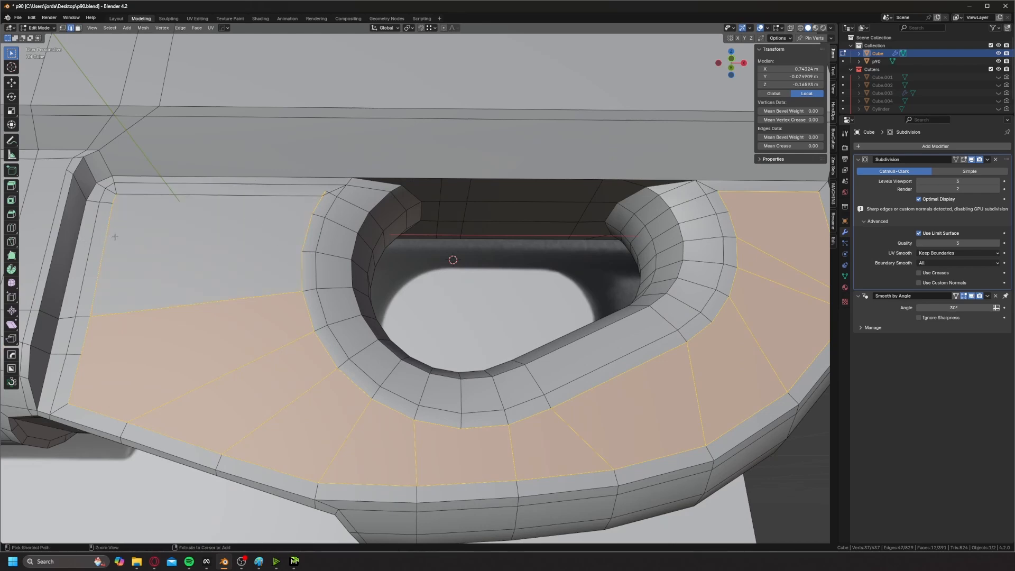
scroll(246, 247, down, 2)
key(ctrl+z)
click(178, 199)
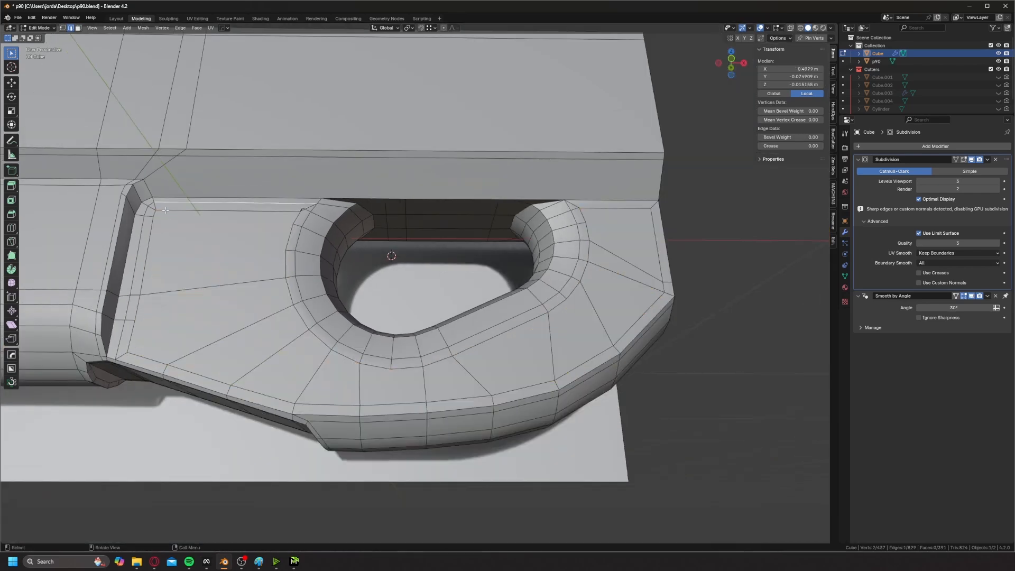
ctrl+click(196, 364)
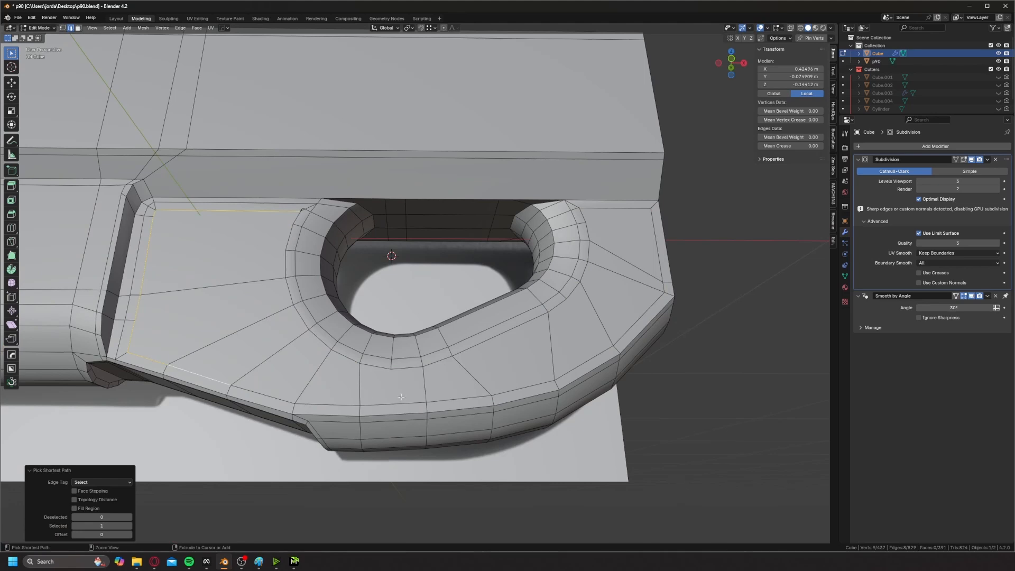
key(ctrl+z)
key(ctrl+x)
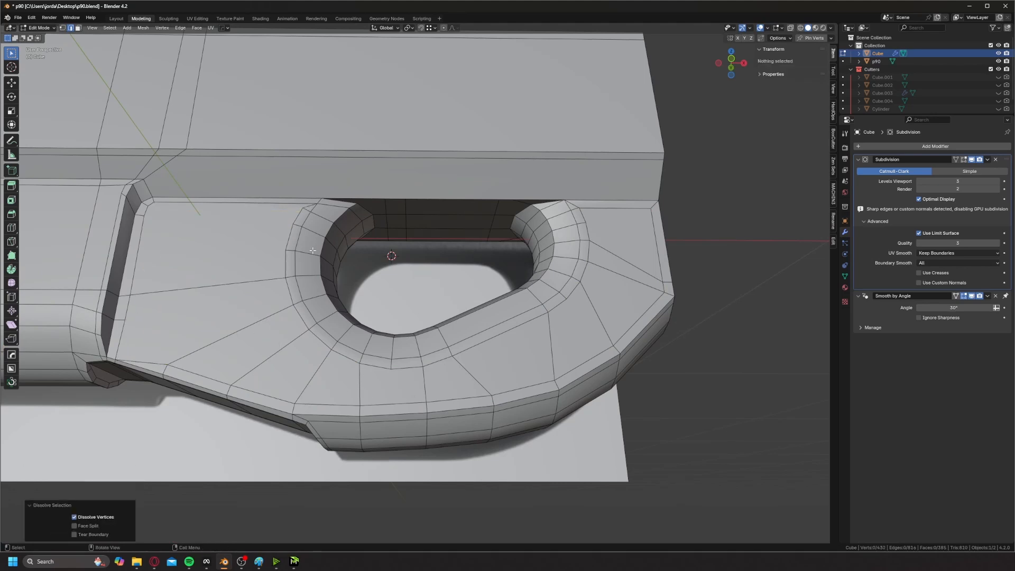
shift+middle_drag(312, 250, 250, 244)
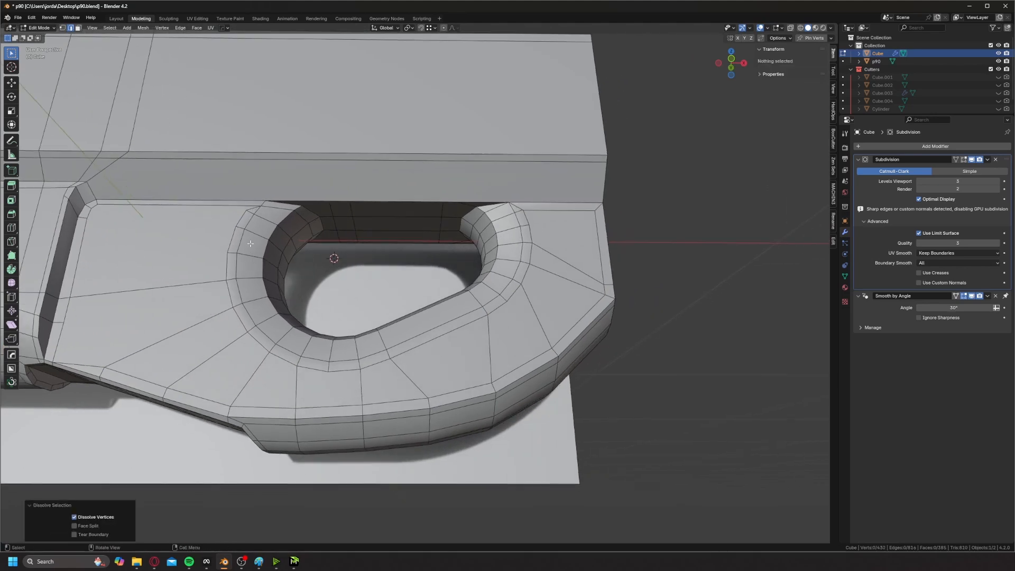
- Dissolve the redundant inset edges along the upper border and outer side at the body end
click(538, 214)
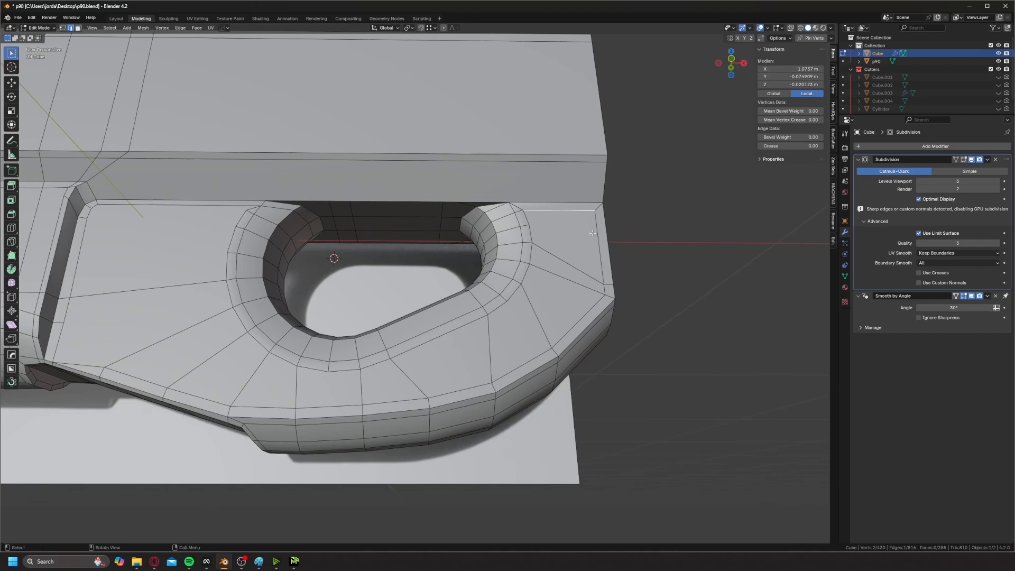
middle_drag(592, 232, 612, 331)
key(ctrl+x)
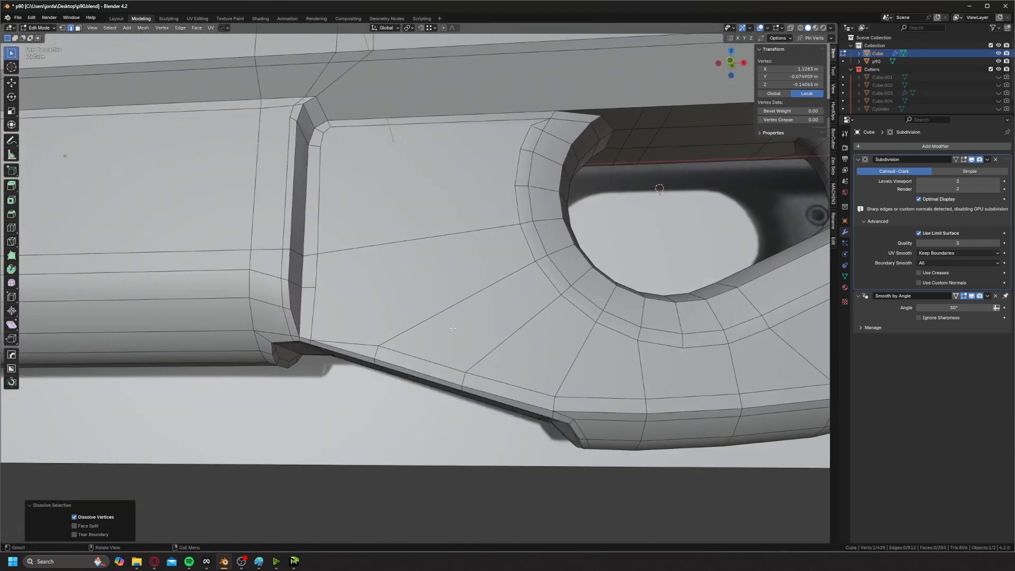
- Connect the knife-cut vertex on the recess-side support edge to the nearest inset vertex on the panel's lower border
key(1)
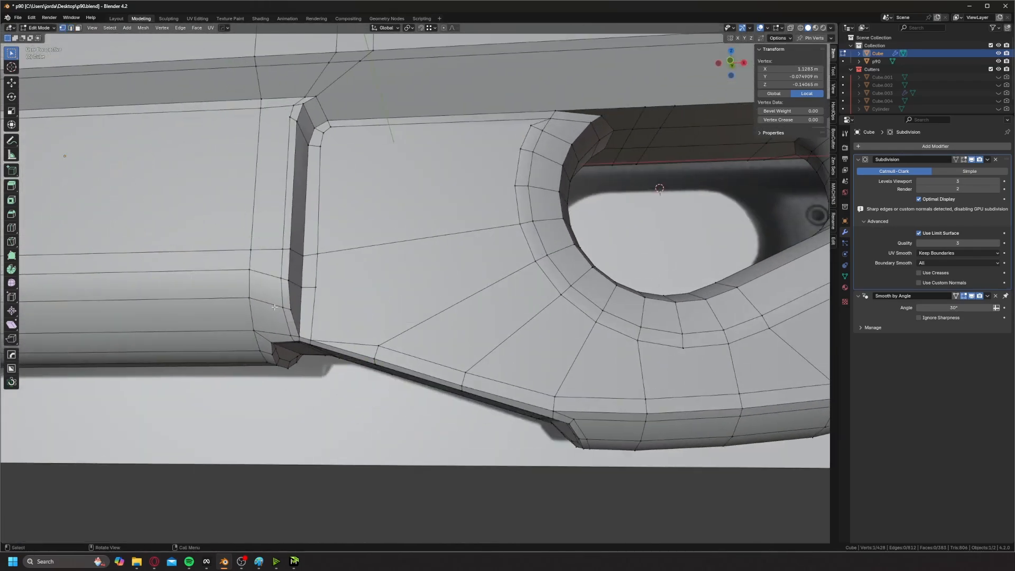
scroll(314, 314, up, 2)
middle_drag(315, 315, 321, 289)
click(322, 290)
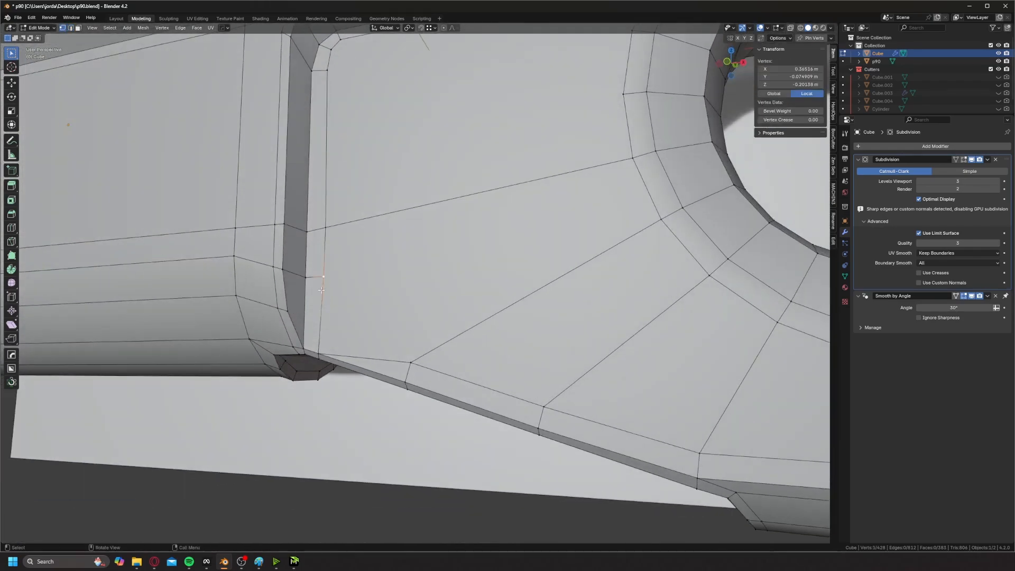
shift+click(408, 356)
key(j)
- Dissolve the redundant short edge at the panel's lower recess-side corner and check the subdivided result
middle_drag(405, 353, 312, 328)
key(Tab)
click(344, 351)
click(346, 349)
key(ctrl+x)
scroll(322, 296, down, 5)
key(Tab)
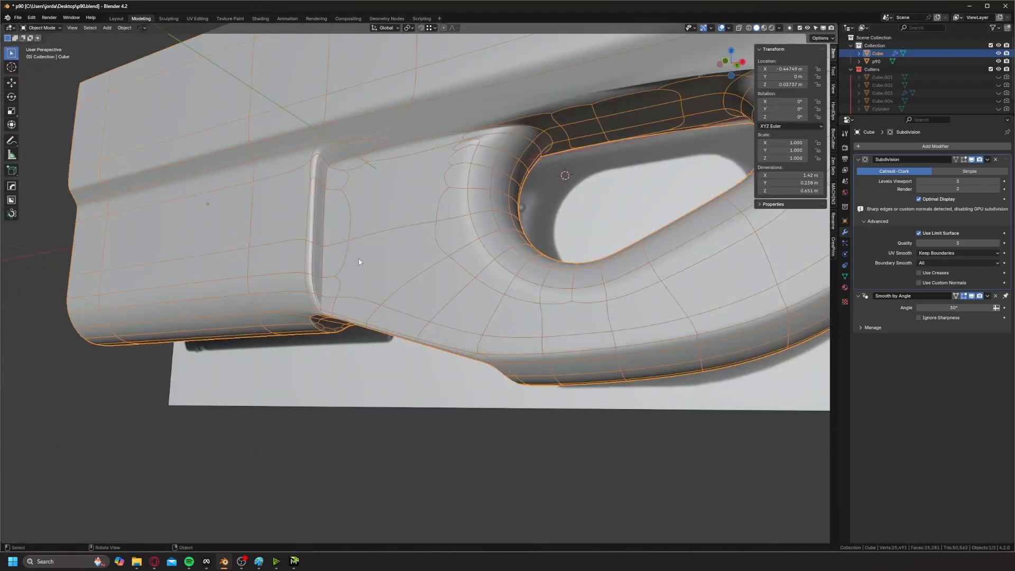
middle_drag(359, 262, 391, 278)
scroll(391, 278, down, 2)
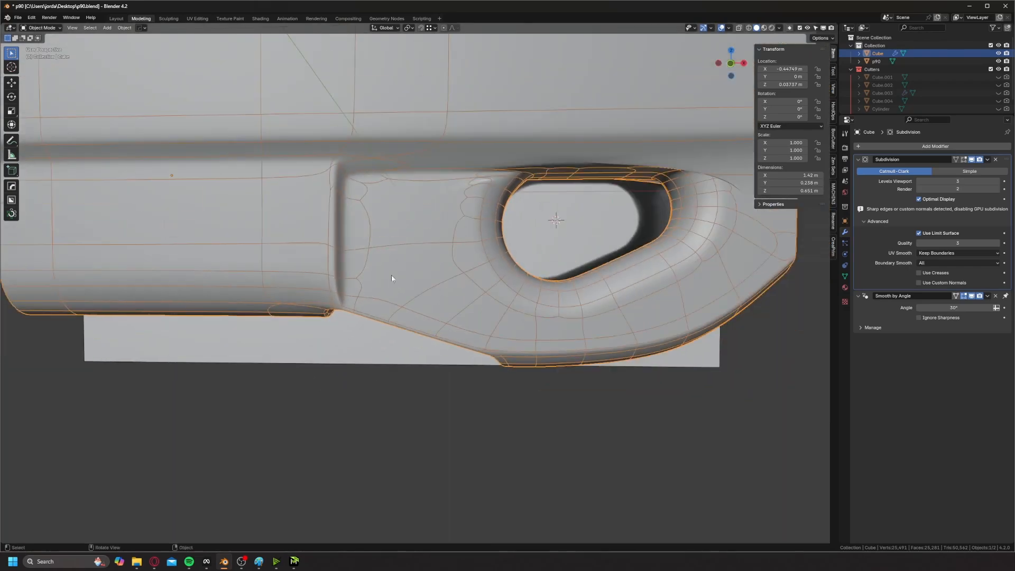
- Add a loop cut across the narrow strip on the panel's upper border and slide it close to the recess corner
key(Tab)
scroll(359, 190, up, 6)
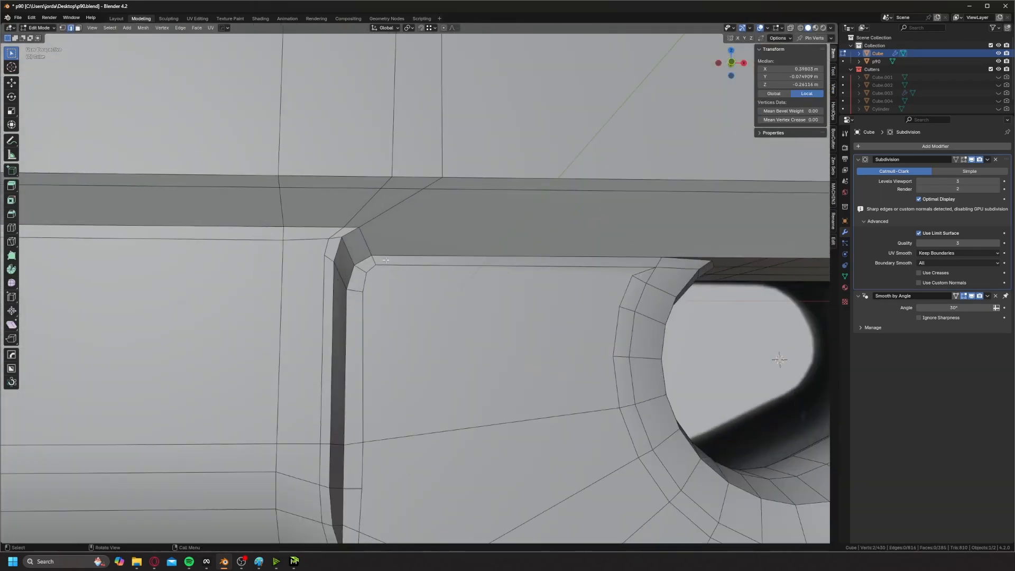
key(ctrl+r)
click(393, 259)
click(283, 257)
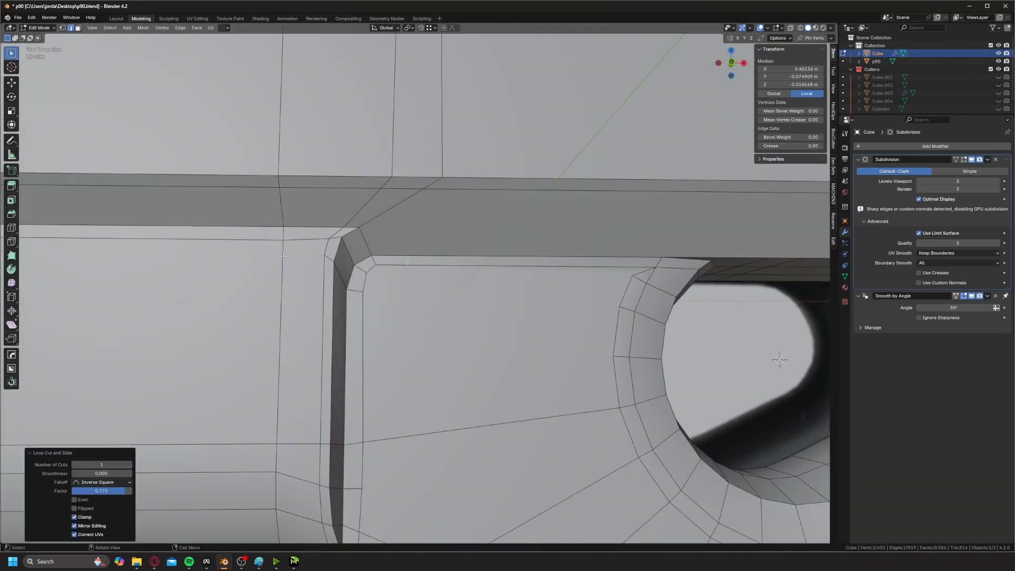
- Connect the new loop-cut vertex on the panel's upper border to the support-edge vertex on the sloped strip above the recess corner
key(1)
click(406, 252)
shift+click(441, 182)
key(ctrl+z)
shift+click(422, 193)
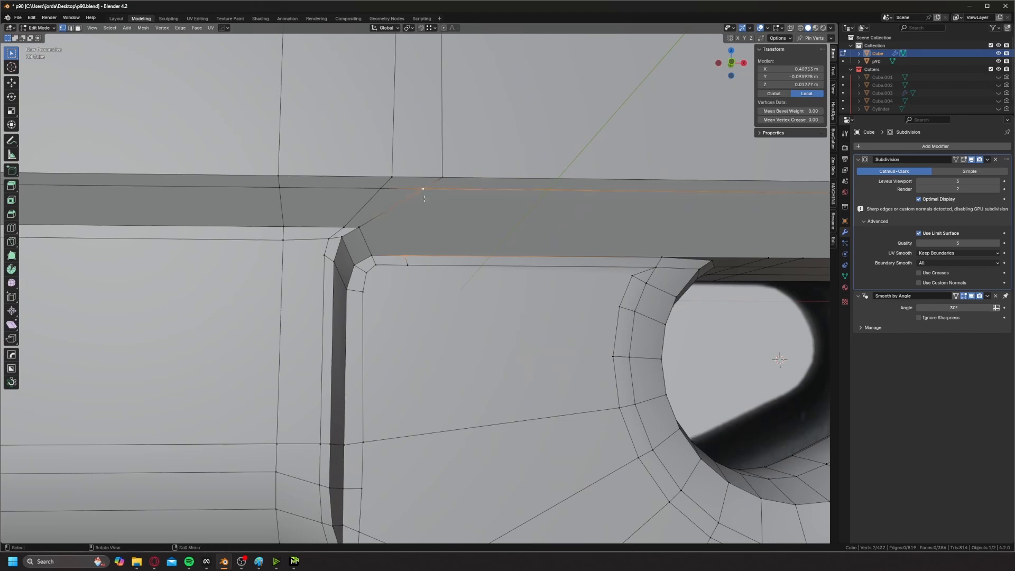
key(j)
- Examine the subdivided surface and the underlying edge flow around the recess corner and the adjoining grip hole
key(Tab)
click(383, 258)
click(387, 233)
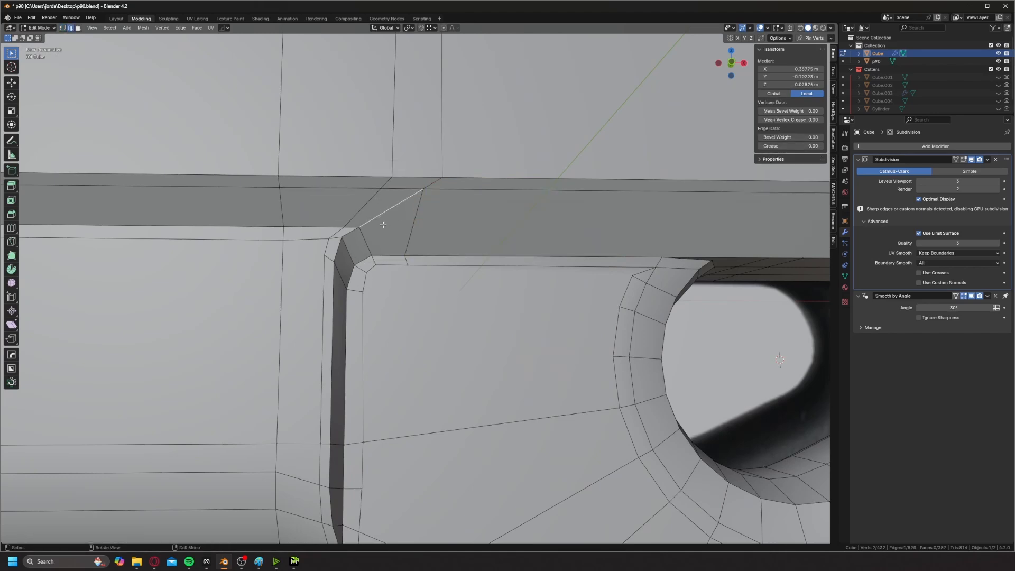
key(Tab)
click(371, 182)
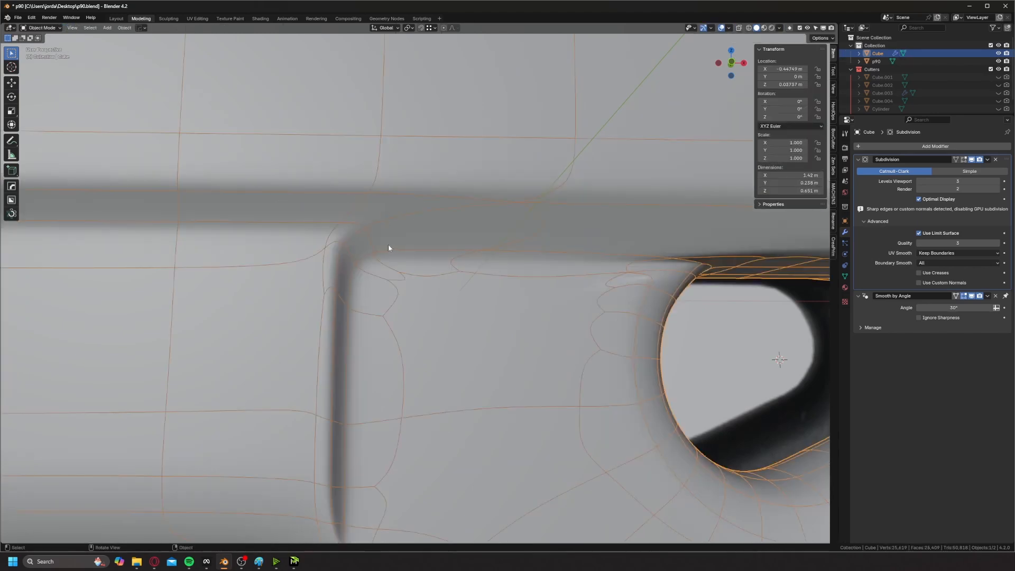
mouse_move(388, 244)
middle_down()
mouse_move(356, 238)
mouse_move(381, 255)
mouse_move(439, 252)
mouse_move(351, 231)
mouse_move(381, 235)
middle_up()
scroll(440, 252, down, 5)
key(Tab)
scroll(404, 269, up, 4)
middle_drag(404, 270, 417, 287)
key(Tab)
click(392, 242)
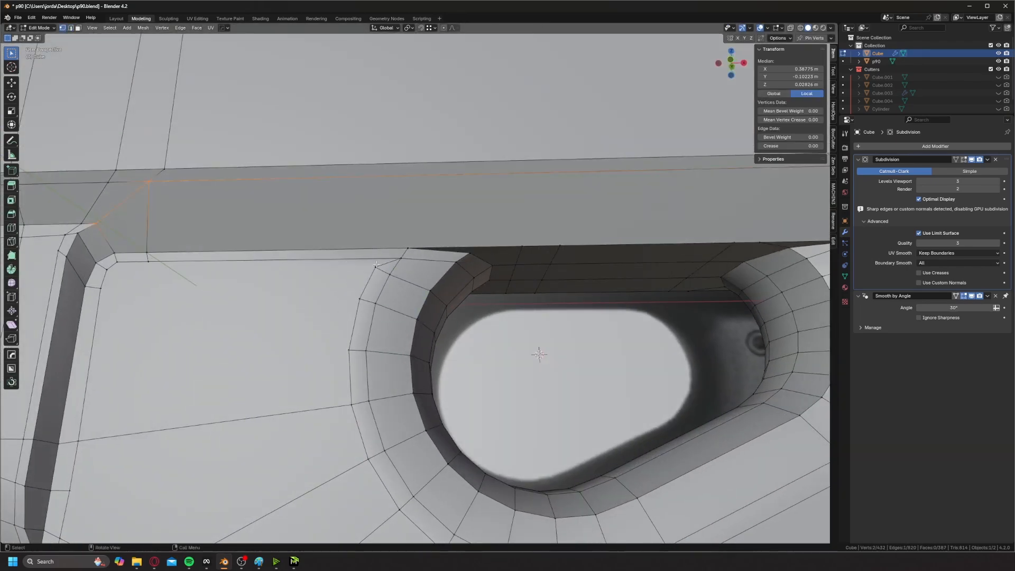
middle_drag(392, 244, 396, 255)
- Knife-cut two slanted edges across the sloped strip, connecting the grip hole's recess-side ring vertices to the strip's upper edge
click(502, 285)
key(alt+a)
key(2)
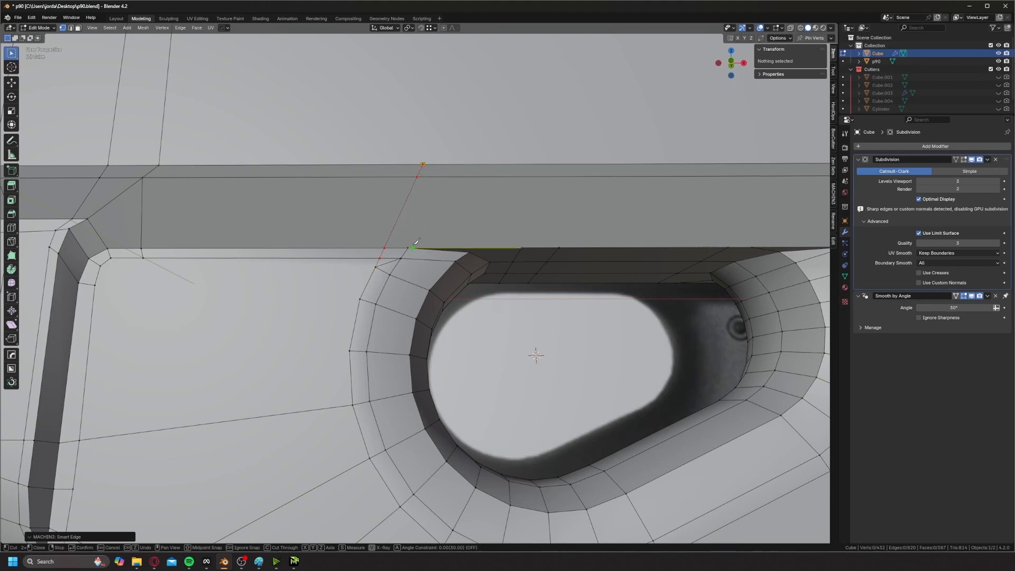
click(446, 165)
key(Return)
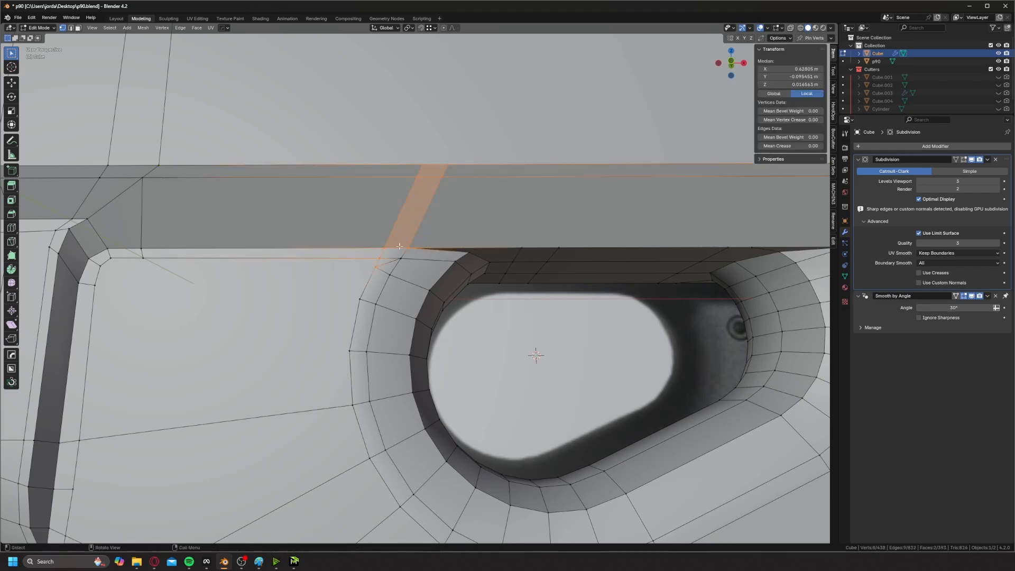
- Dissolve the leftover short edge where the slanted cuts meet the grip hole's recess-side ring
key(Tab)
key(2)
click(390, 267)
key(ctrl+x)
middle_drag(352, 259, 449, 251)
key(Tab)
shift+middle_drag(565, 243, 529, 274)
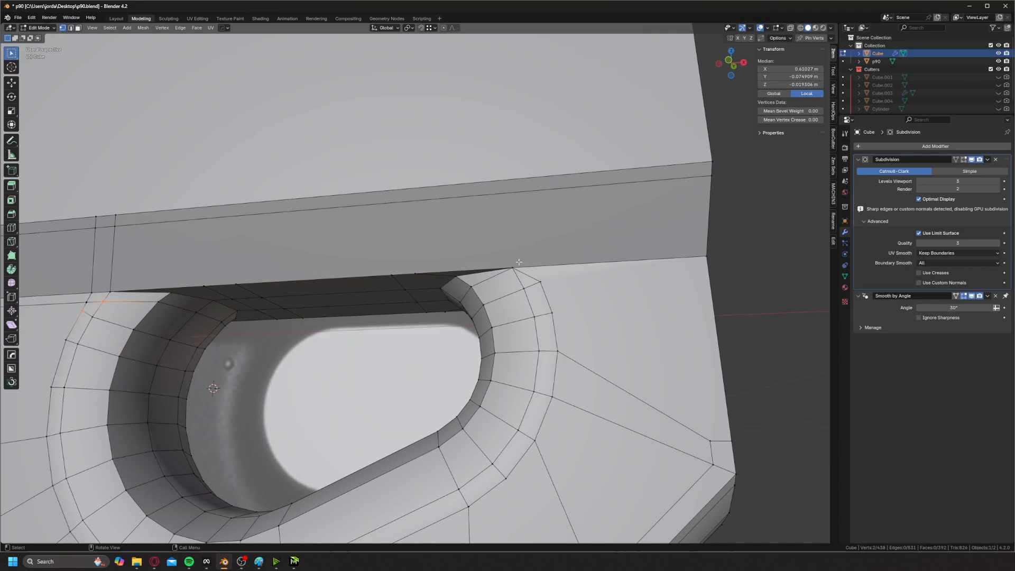
- Knife-cut two slanted edges across the sloped strip from the grip hole's body-end ring vertices to the strip's upper edge
key(alt+a)
key(2)
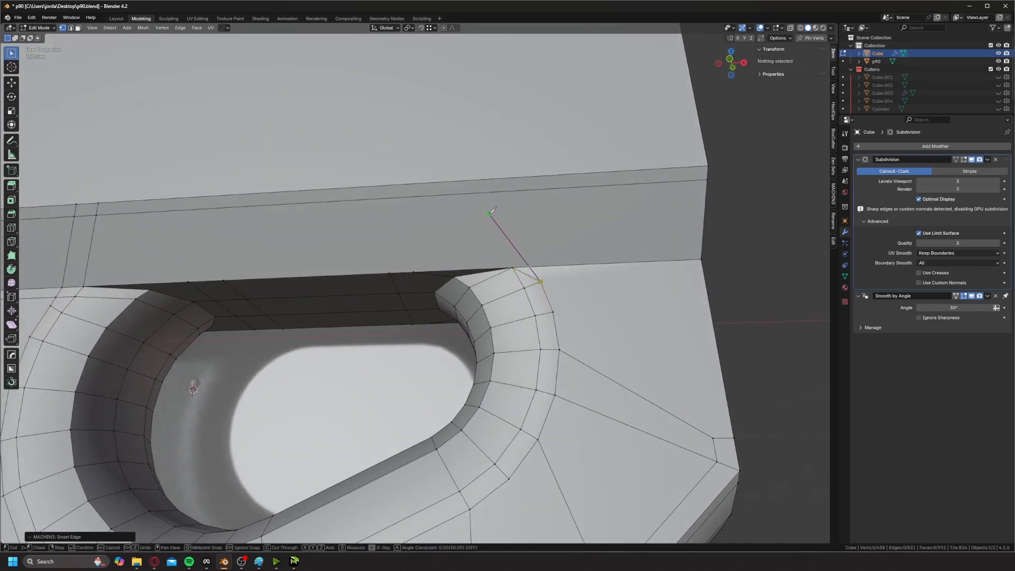
click(488, 179)
key(Return)
- Dissolve the leftover short edge at the hole's body-end ring corner and check the subdivided grip hole
key(2)
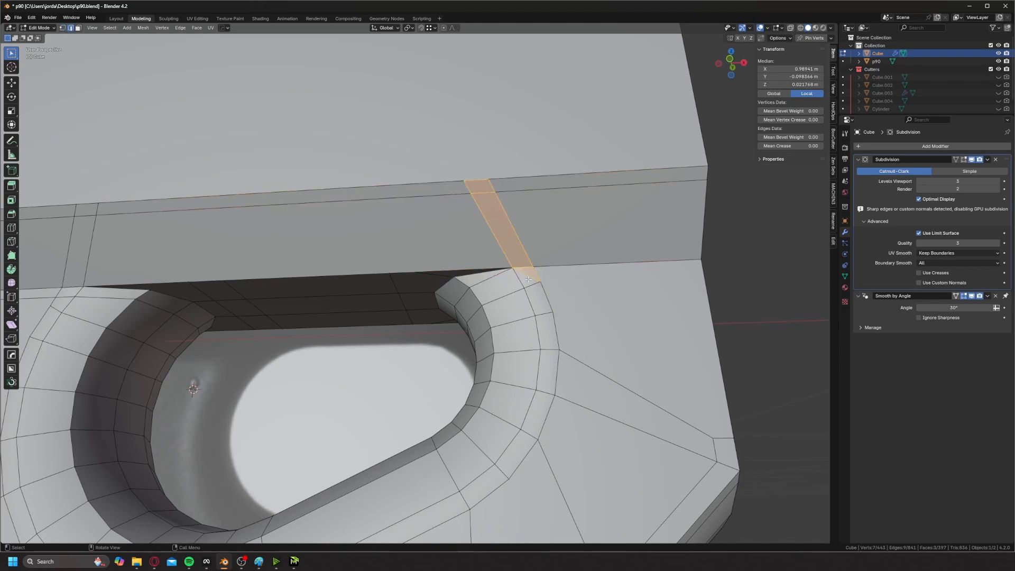
click(527, 276)
key(ctrl+x)
scroll(424, 278, down, 3)
scroll(424, 279, up, 4)
middle_drag(489, 276, 510, 279)
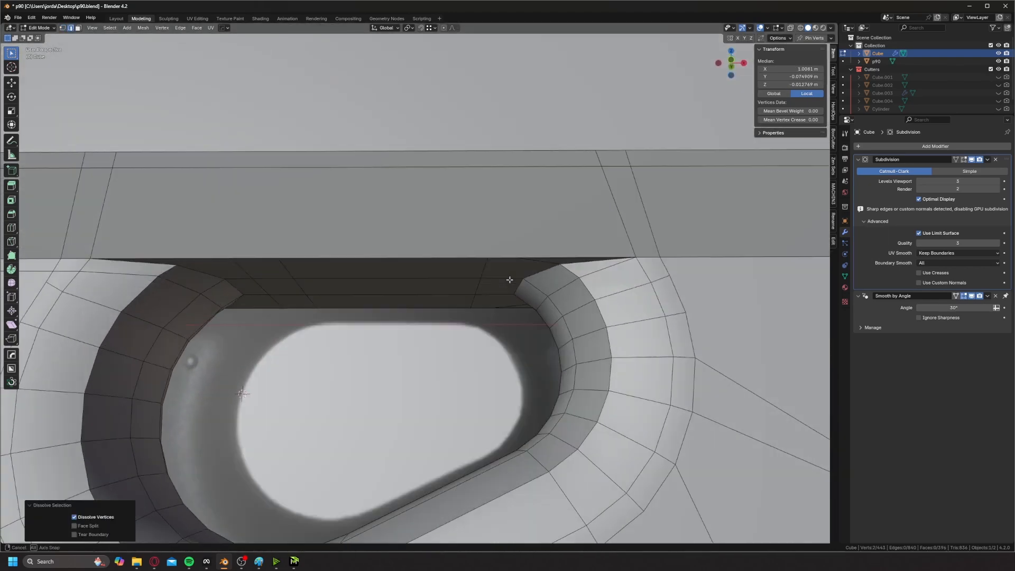
key(Tab)
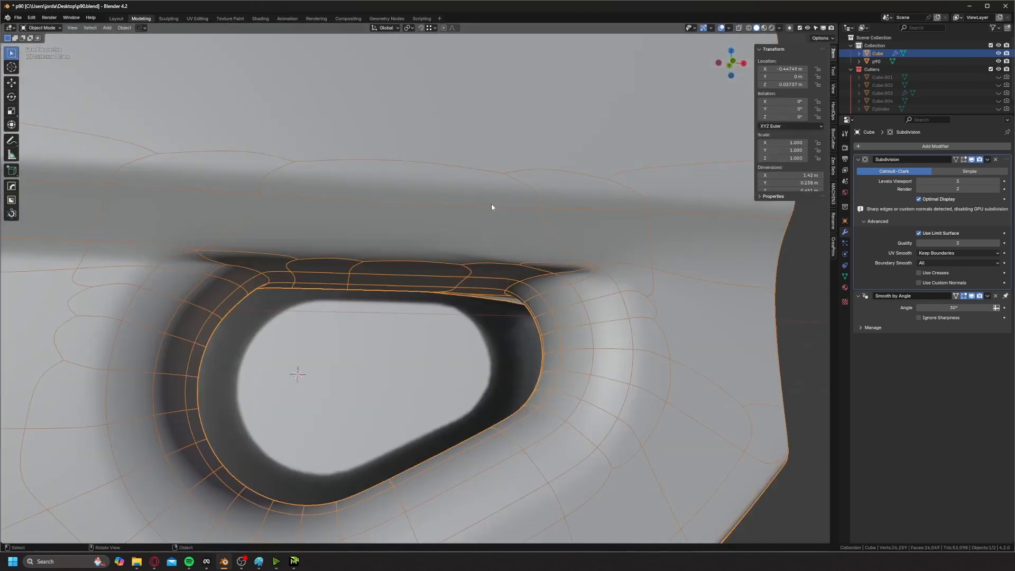
middle_drag(490, 203, 444, 207)
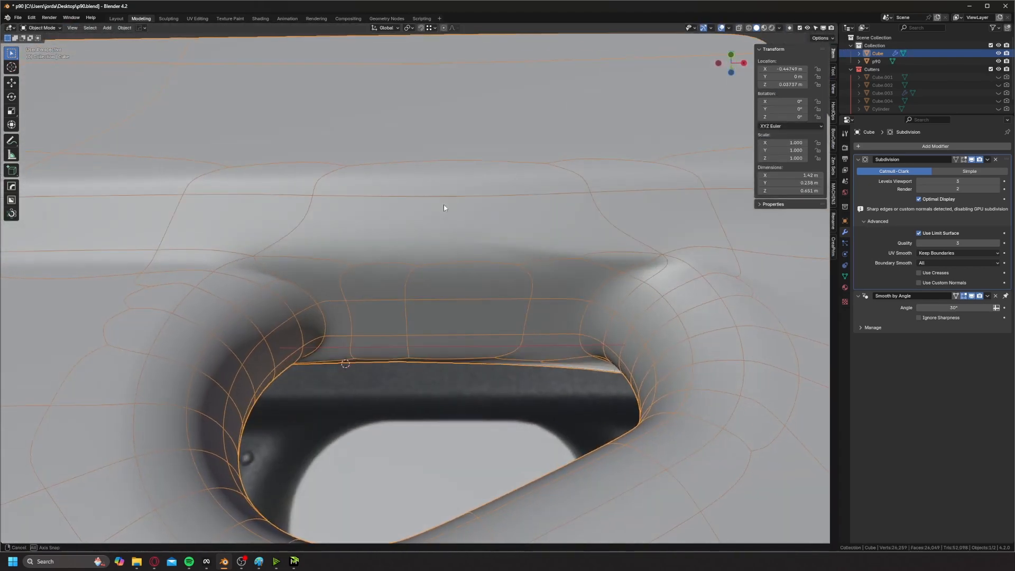
- Add a loop cut along the recess wall and sloped strip up to the grip hole, sliding it toward the panel border at factor 0.613
key(Tab)
shift+middle_drag(407, 328, 437, 256)
scroll(423, 249, down, 2)
shift+middle_drag(338, 233, 443, 234)
middle_drag(443, 233, 405, 243)
key(ctrl+r)
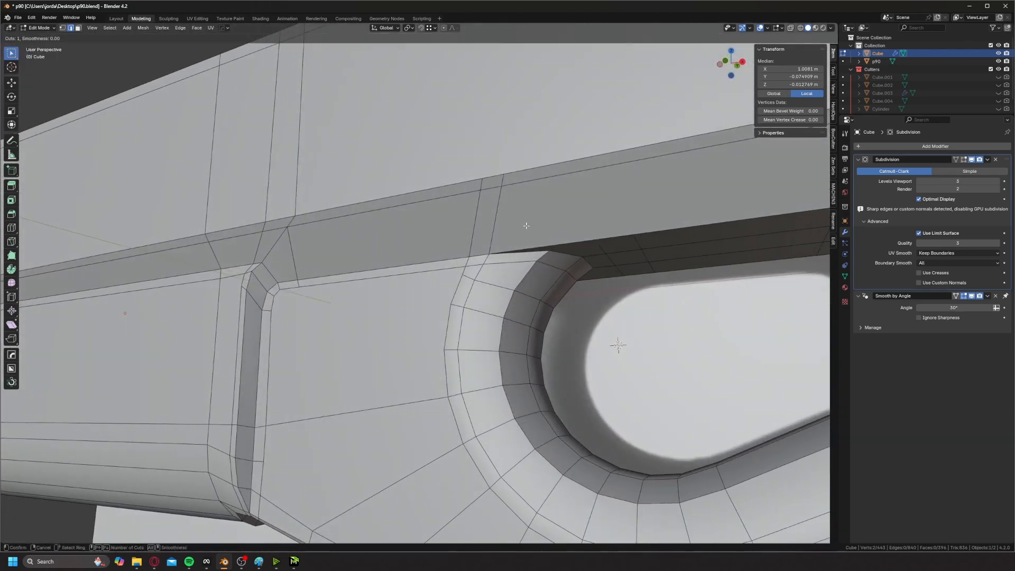
click(488, 234)
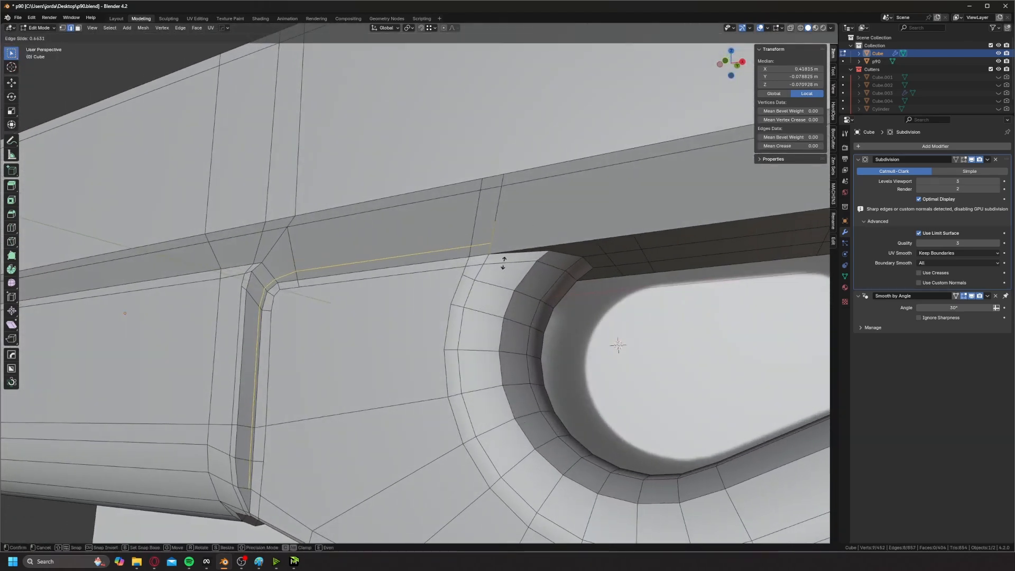
click(502, 260)
middle_drag(502, 260, 360, 273)
scroll(453, 255, down, 3)
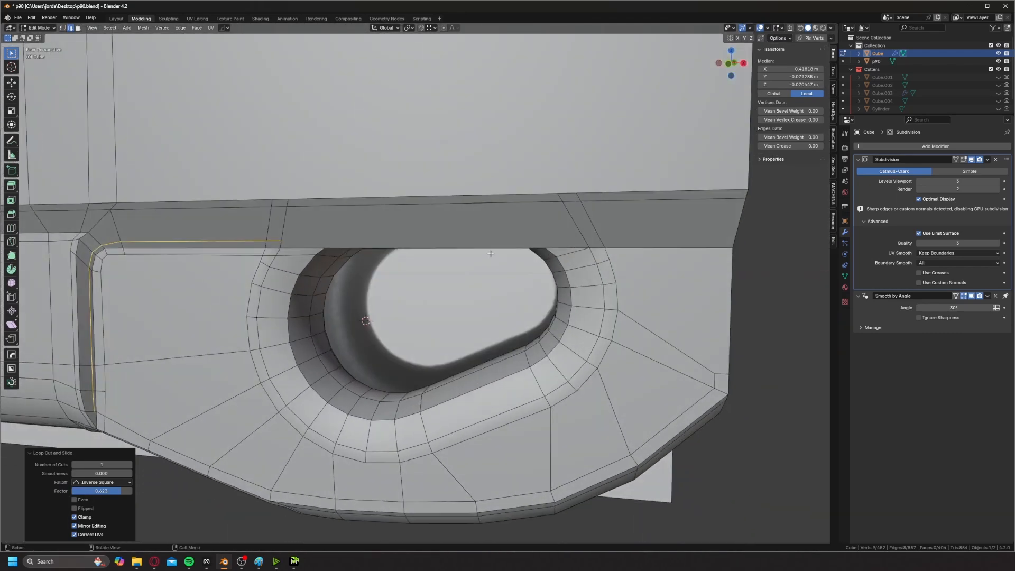
- Continue the support edge with a straight knife cut along the strip above the grip hole to the body end
click(739, 253)
key(Tab)
key(2)
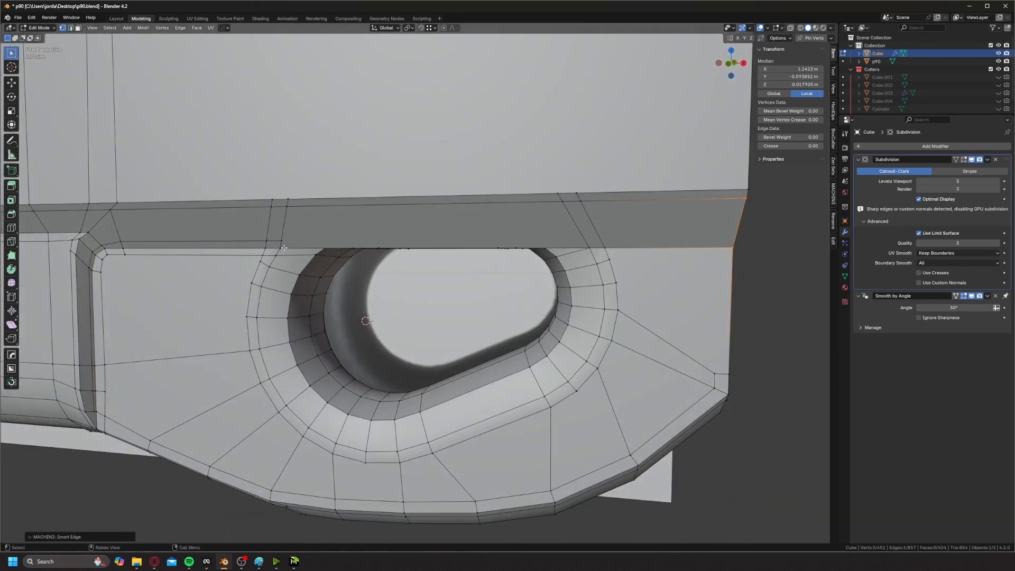
right_click(400, 255)
drag(817, 255, 815, 256)
key(k)
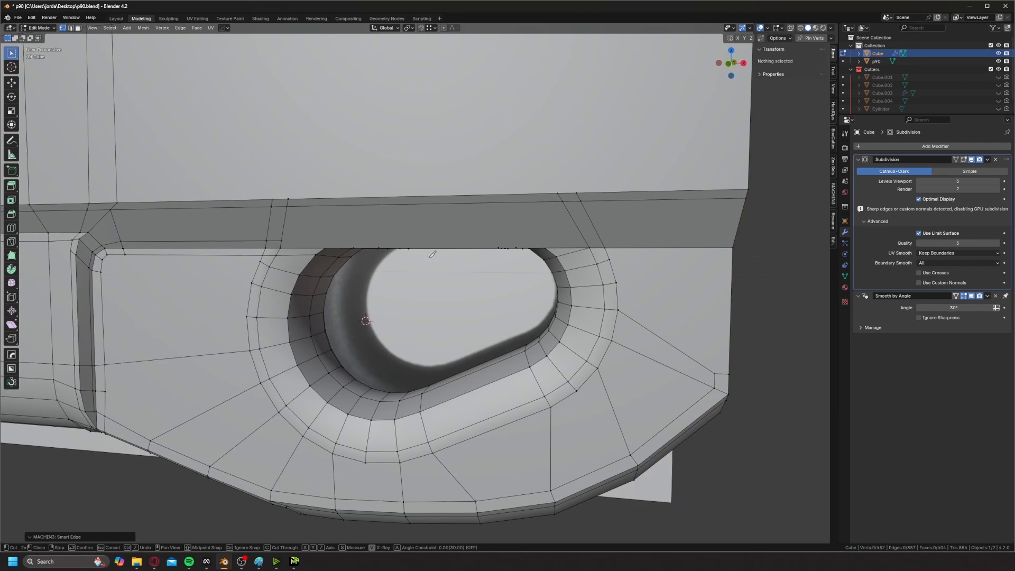
click(281, 240)
click(735, 239)
key(Return)
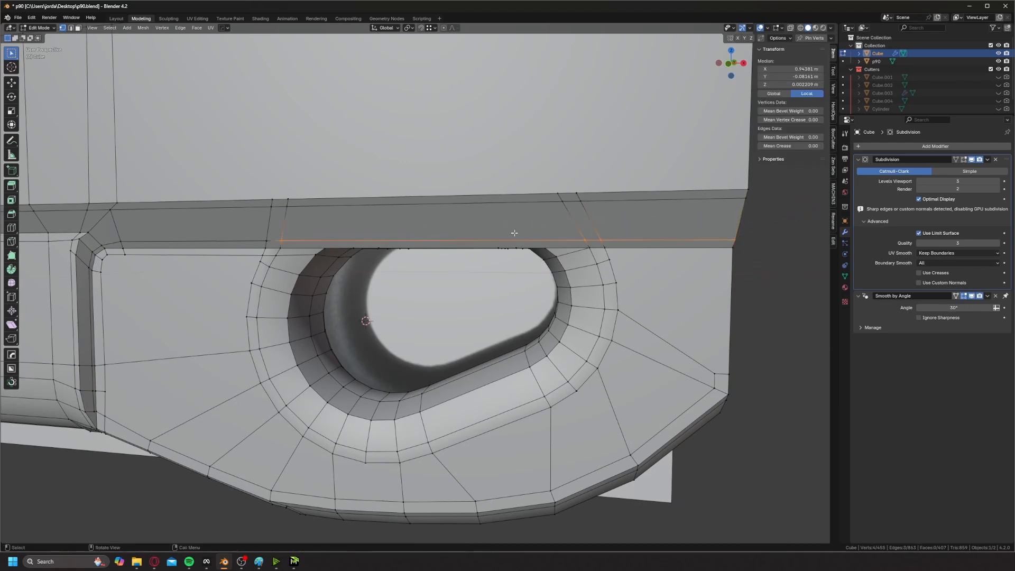
- Knife-cut support edges around the recess-side corner of the grip hole's upper inner wall, linking them to the nearest vertical edge
shift+middle_drag(420, 232, 572, 212)
scroll(598, 231, up, 3)
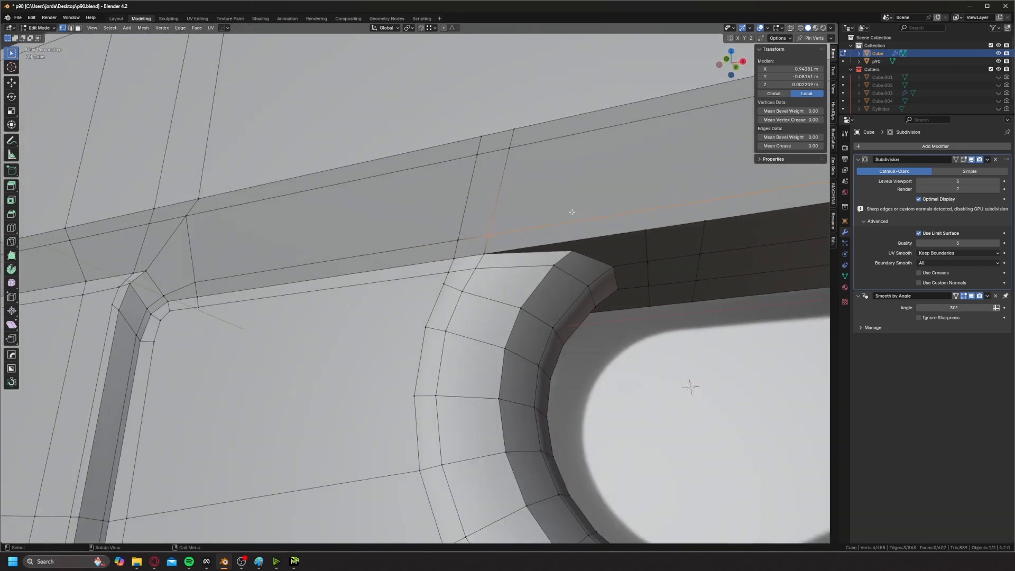
shift+middle_drag(564, 262, 394, 264)
middle_drag(394, 265, 425, 221)
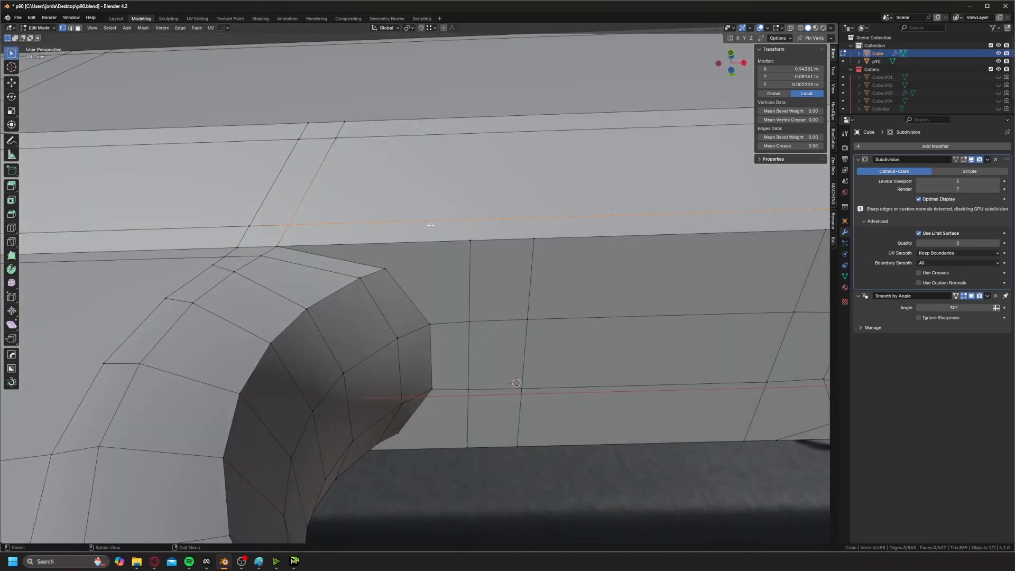
click(386, 268)
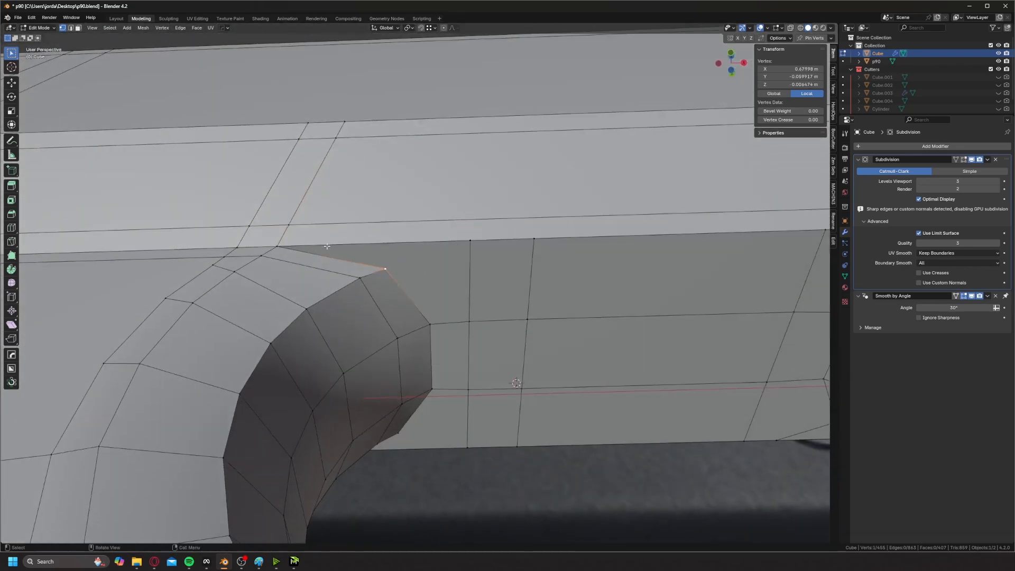
shift+middle_drag(470, 252, 387, 233)
scroll(387, 233, down, 3)
scroll(387, 233, up, 3)
click(471, 350)
key(2)
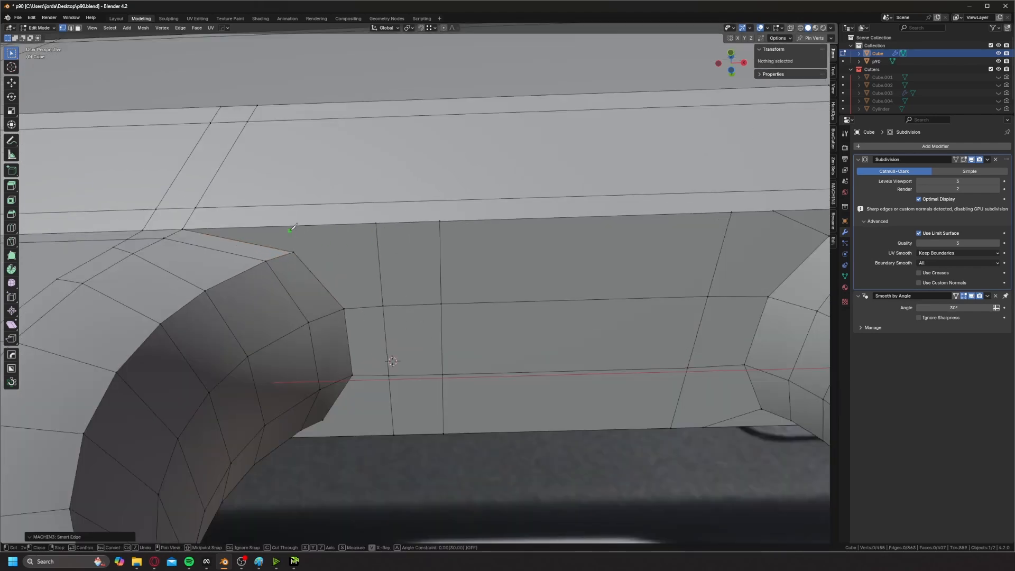
scroll(283, 246, up, 3)
click(272, 244)
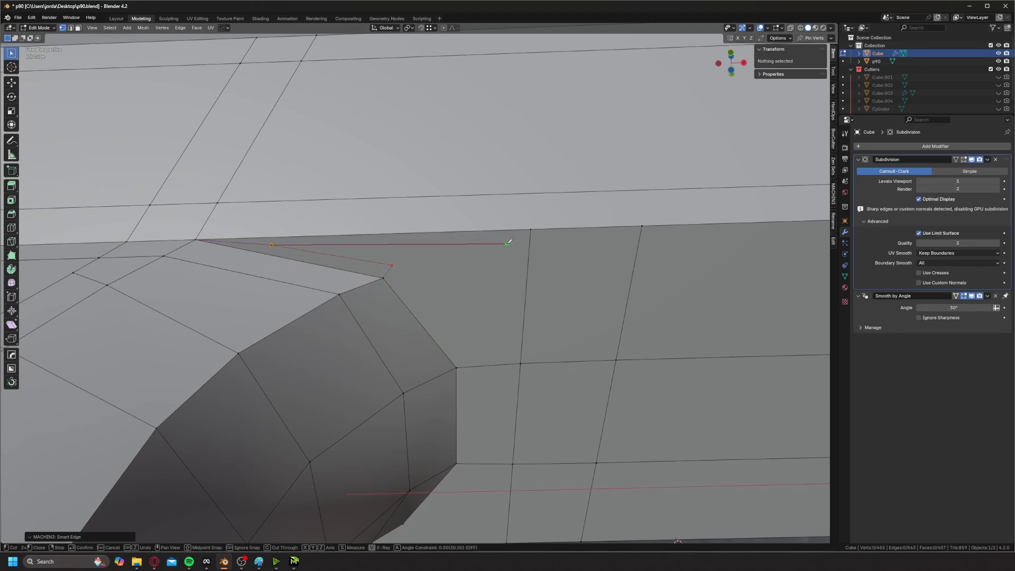
click(530, 242)
middle_drag(492, 398, 443, 213)
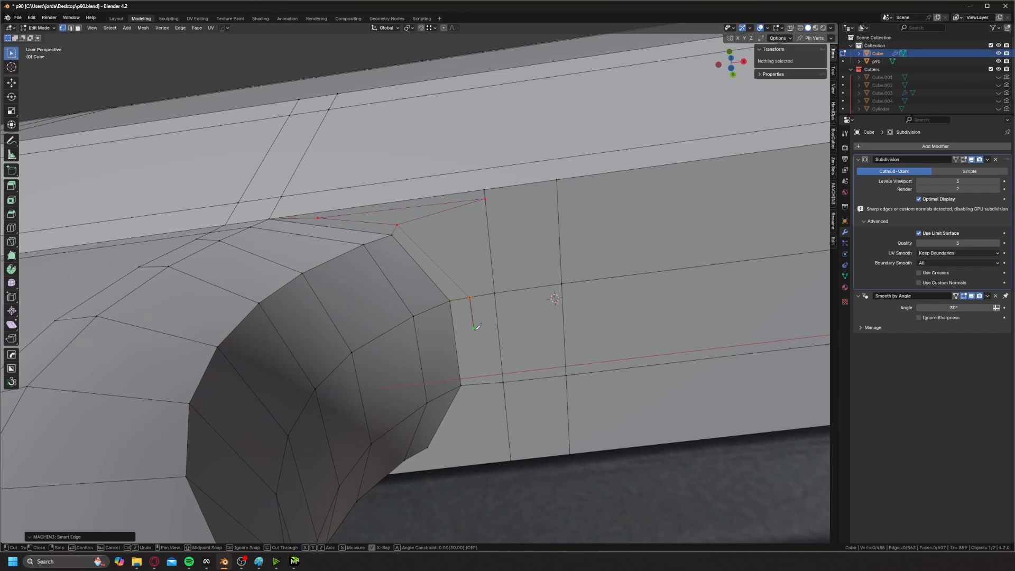
key(Return)
- Knife-cut a support edge along the top of the hole's upper inner wall and around its body-end corner
middle_drag(518, 252, 311, 280)
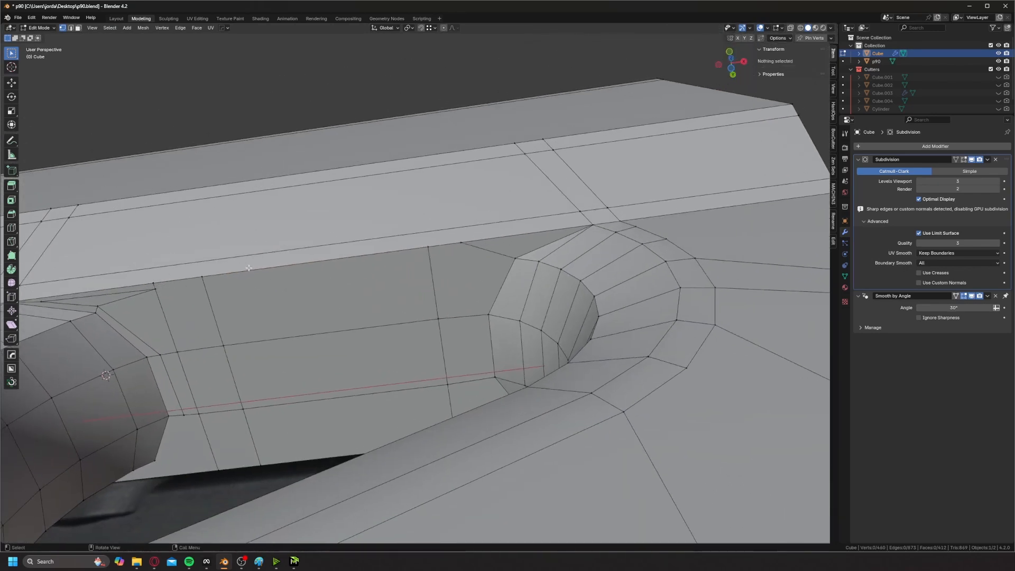
key(2)
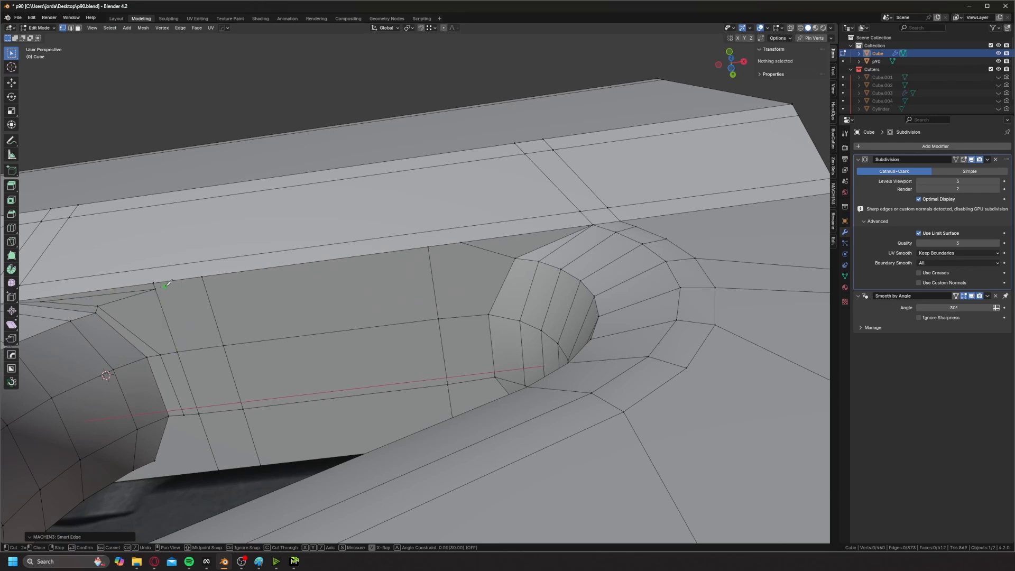
click(156, 288)
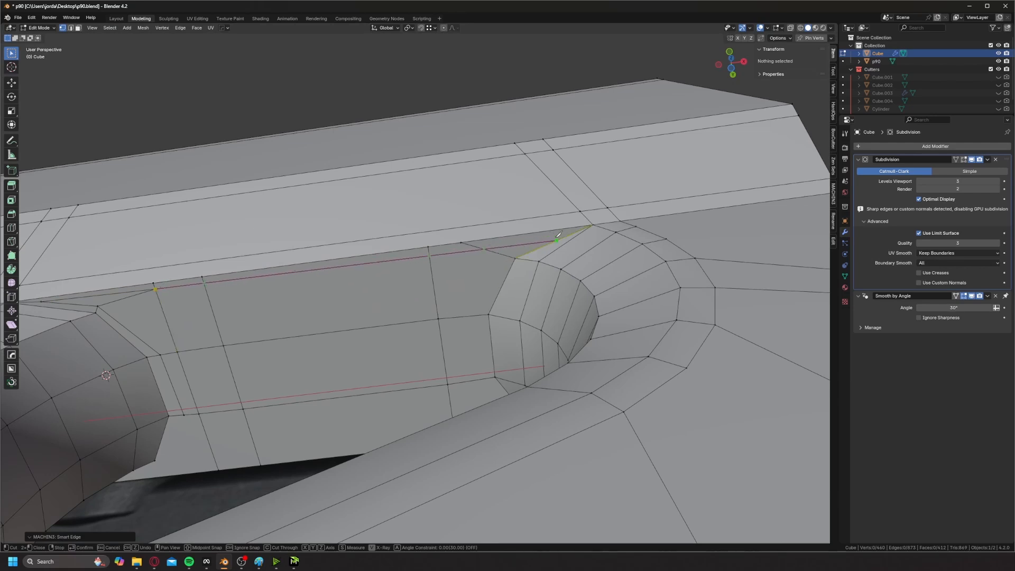
scroll(577, 227, up, 4)
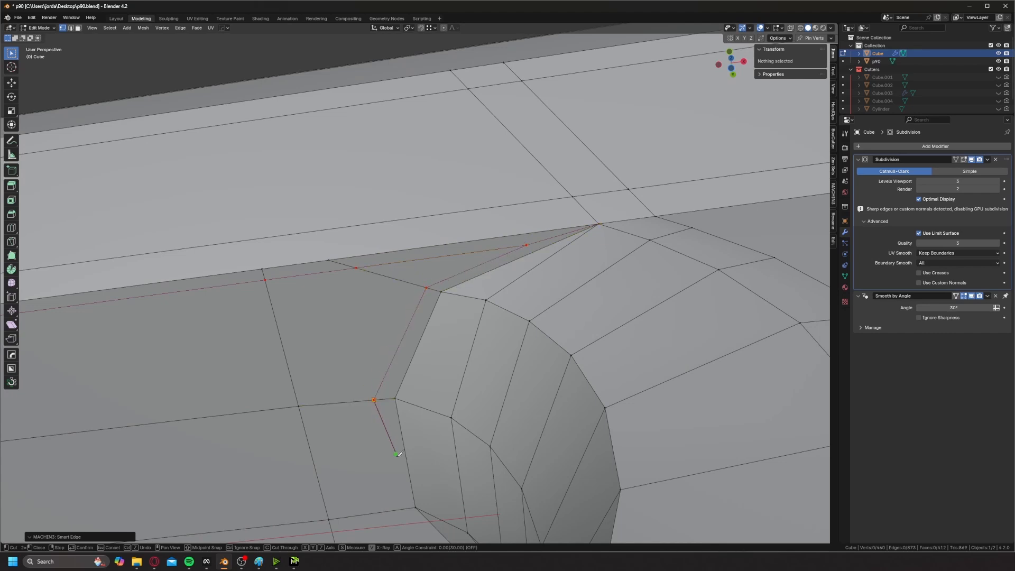
scroll(435, 385, down, 4)
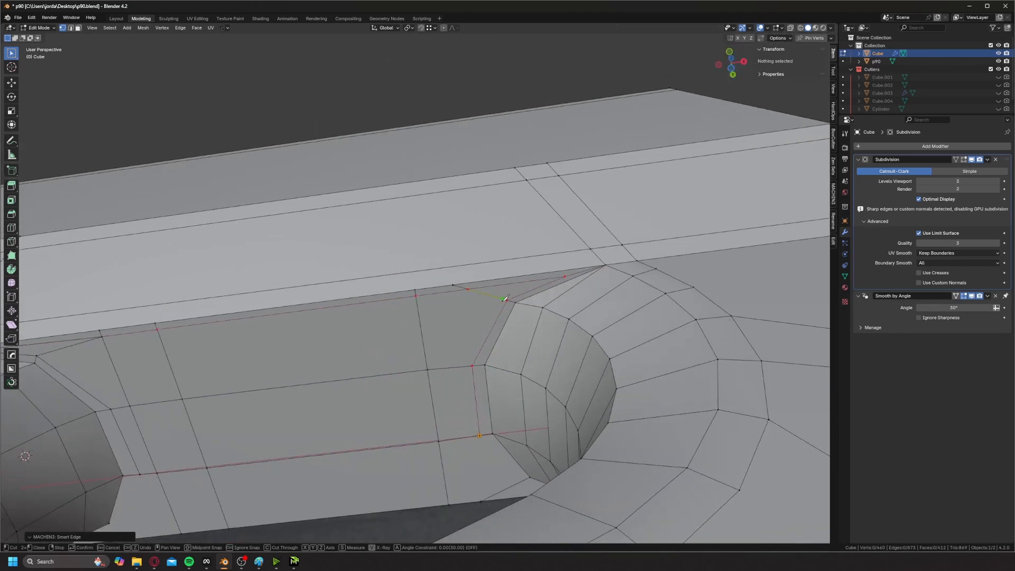
key(Return)
- Dissolve the redundant diagonal edge segments at the body-end corner of the hole's upper inner wall
scroll(495, 313, up, 4)
click(495, 313)
scroll(463, 277, down, 2)
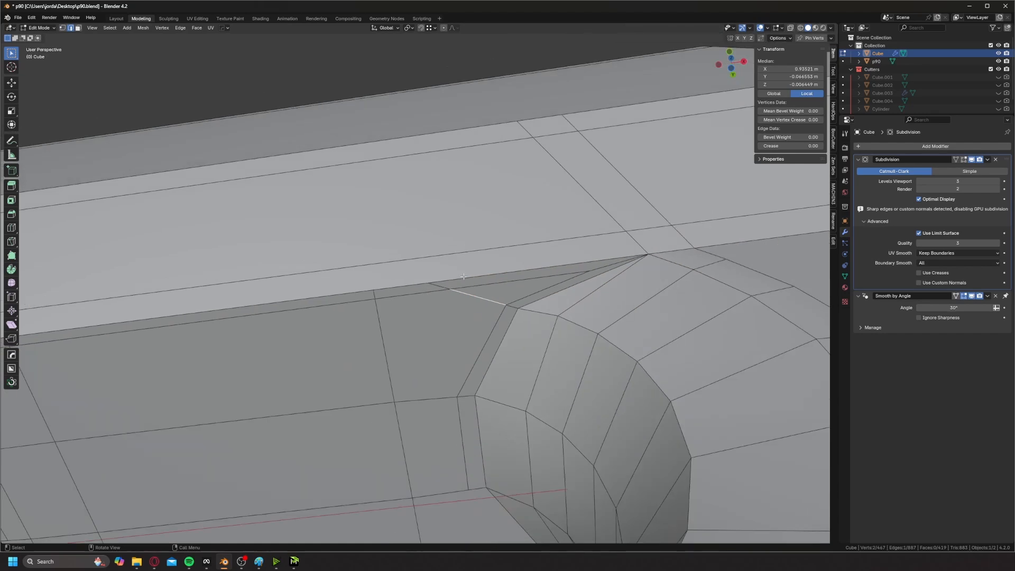
shift+click(439, 285)
key(ctrl+z)
key(ctrl+x)
- Dissolve the redundant diagonal edge between the recess-side corner support vertex and the vertical edge on the hole's inner wall
scroll(380, 297, down, 2)
shift+middle_drag(397, 299, 569, 265)
key(1)
click(643, 269)
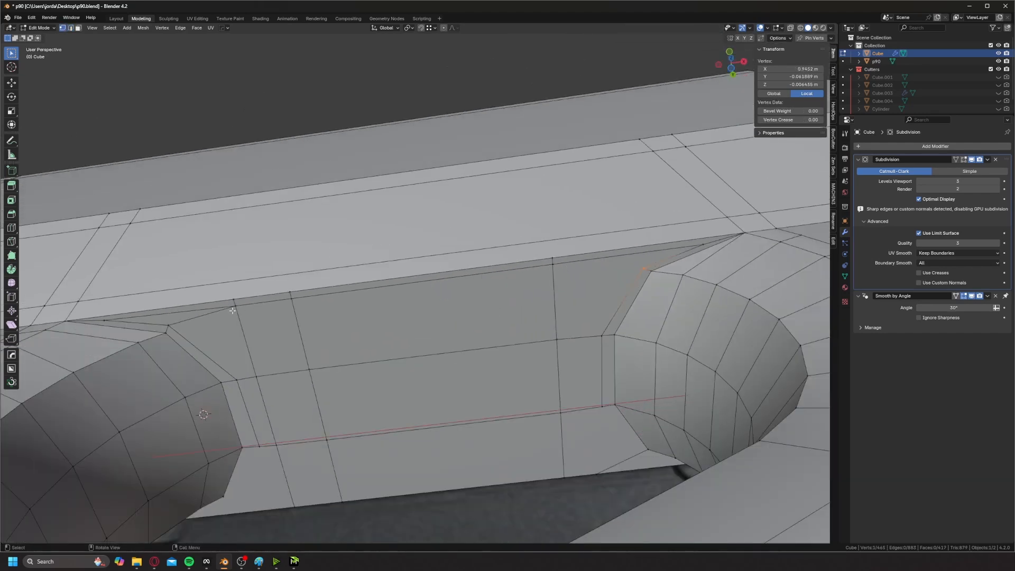
key(Tab)
click(212, 346)
click(201, 316)
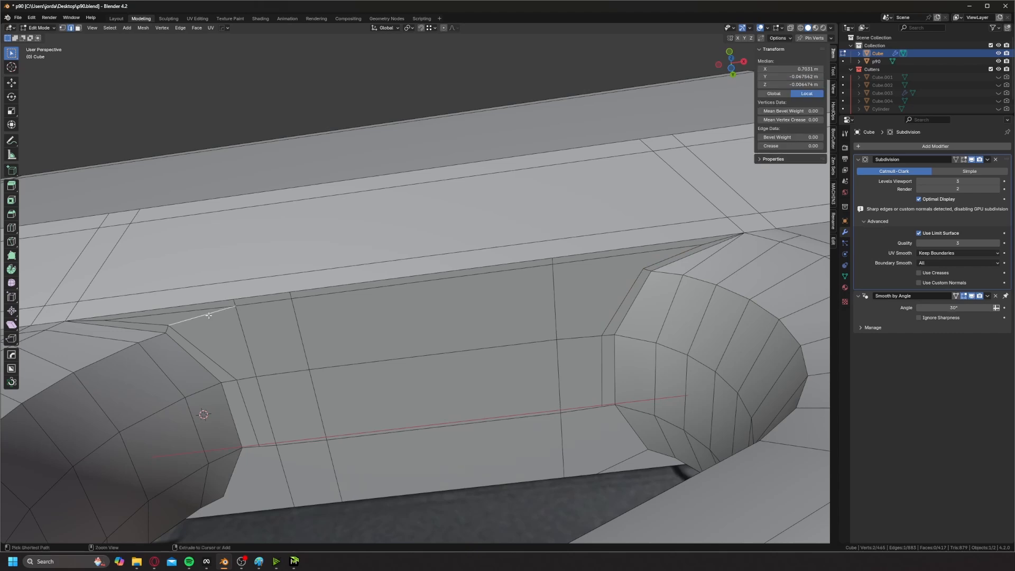
key(ctrl+x)
- Knife-cut a straight support edge across the grip hole's upper inner wall, between its recess-side and body-end corner support vertices
key(Tab)
click(163, 320)
click(169, 324)
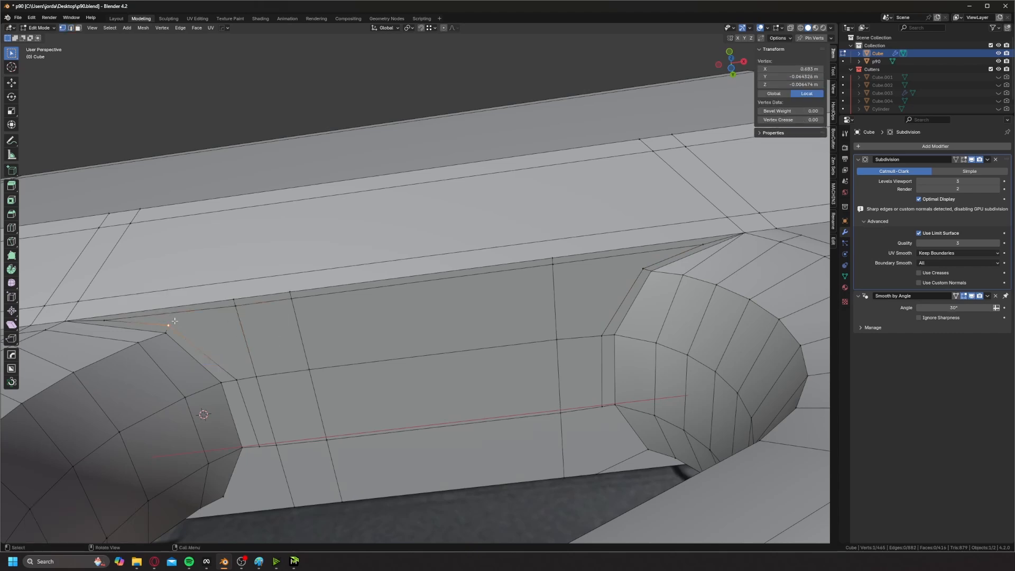
click(213, 331)
click(237, 370)
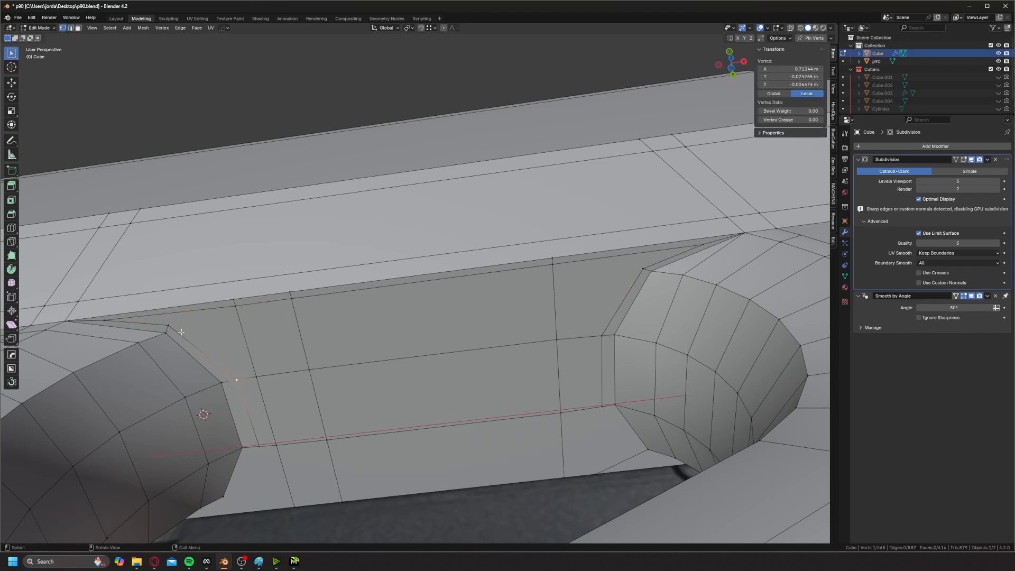
click(305, 324)
key(2)
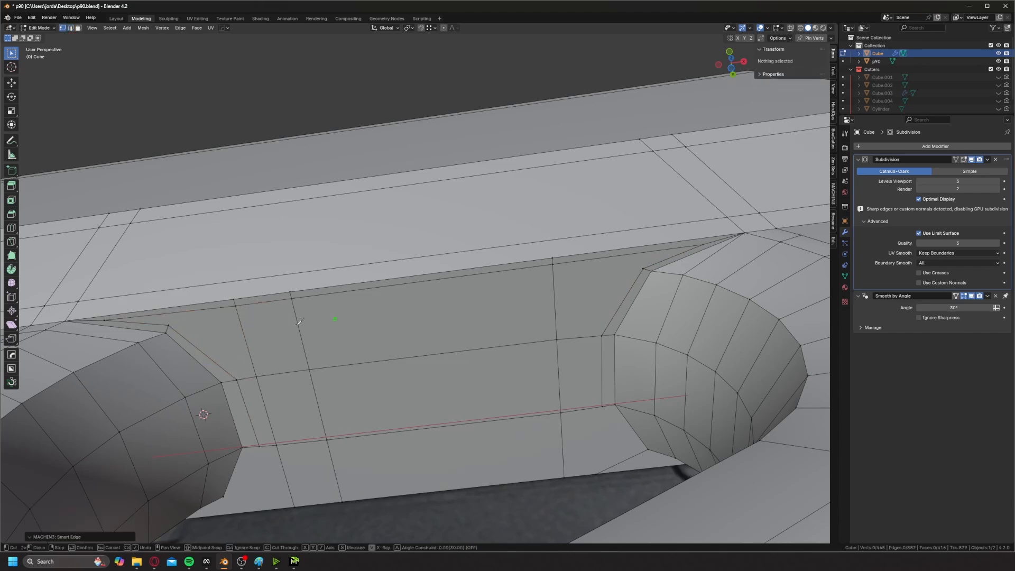
click(174, 320)
click(644, 268)
key(Return)
- Edge-slide the uppermost support edge row of the inner wall down toward the new cut
middle_drag(645, 264, 179, 354)
click(180, 353)
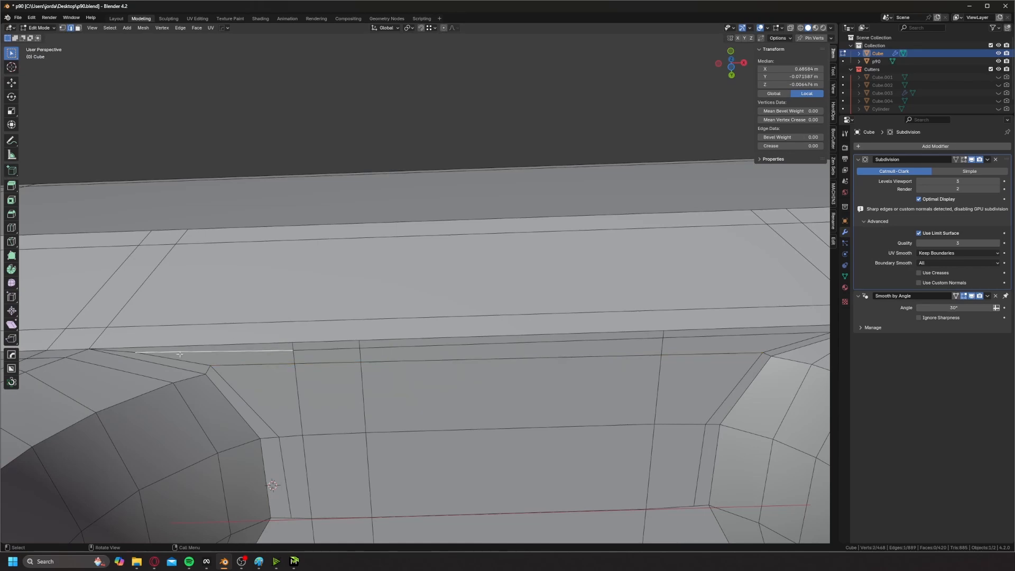
ctrl+click(721, 338)
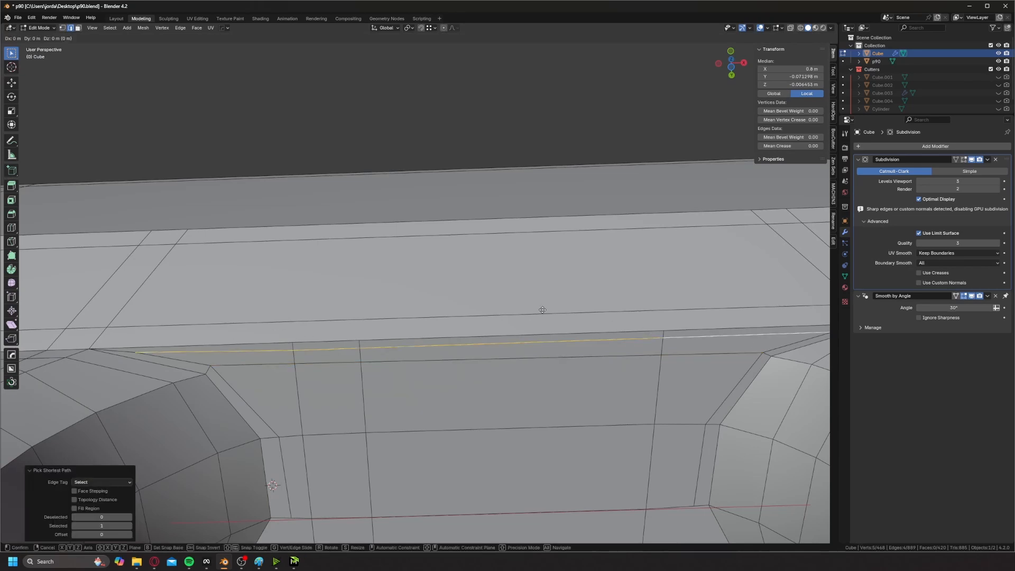
key(g)
key(g)
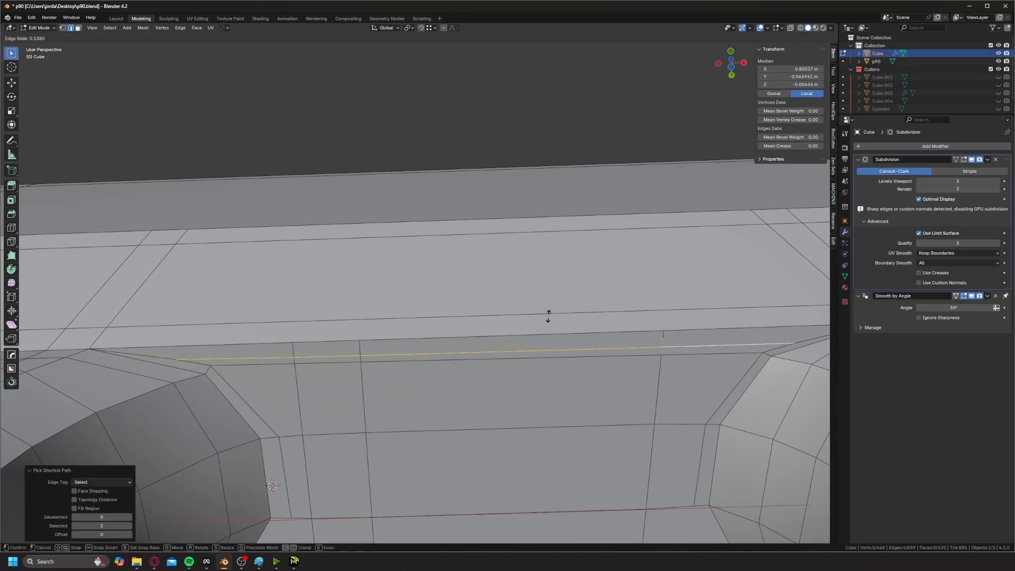
click(549, 316)
middle_drag(548, 316, 434, 338)
key(g)
key(g)
click(449, 319)
- Inspect the subdivided shading and wireframe around the grip hole's upper edge in object mode
key(Tab)
scroll(507, 329, down, 4)
key(alt+a)
middle_drag(573, 299, 524, 284)
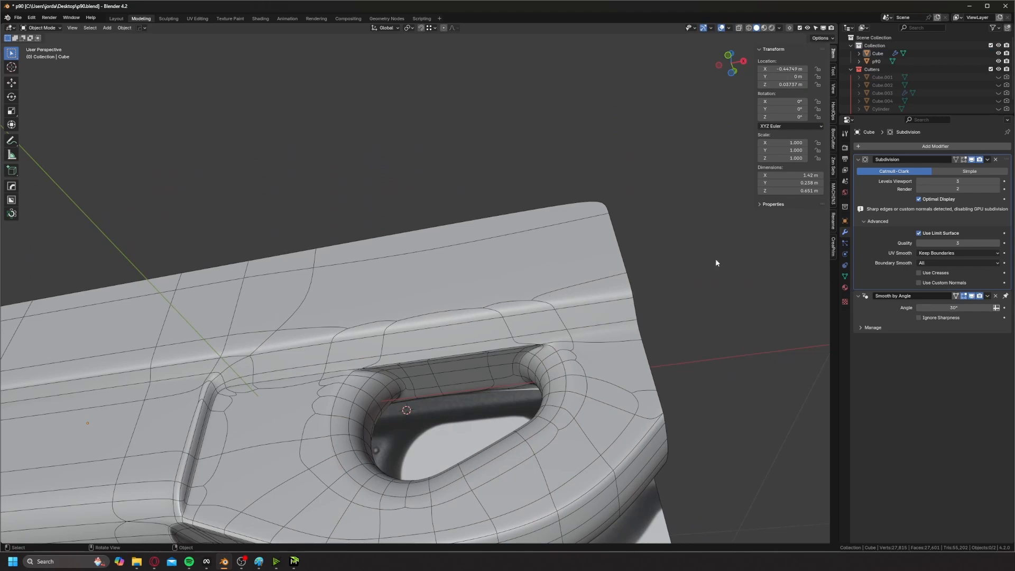
scroll(444, 307, up, 2)
middle_drag(439, 306, 433, 225)
key(alt+v)
click(496, 249)
- Dissolve the uppermost support edge row on the grip hole's upper inner wall
key(Tab)
click(423, 329)
scroll(365, 335, up, 3)
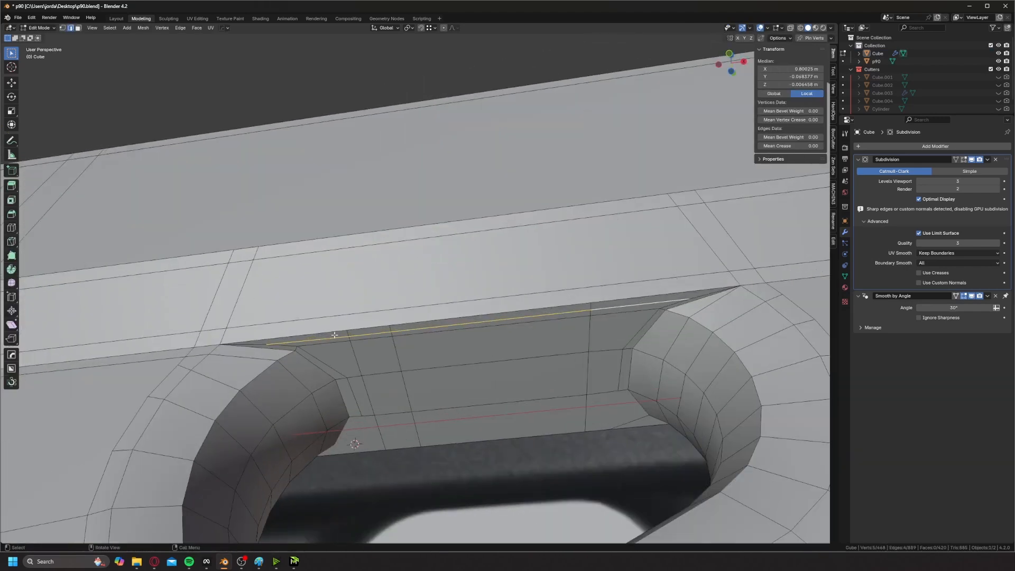
scroll(338, 335, up, 2)
key(ctrl+x)
- Dissolve the diagonal edge joining the body-end corner support vertex to the grip hole's upper corner
key(Tab)
middle_drag(381, 248, 406, 232)
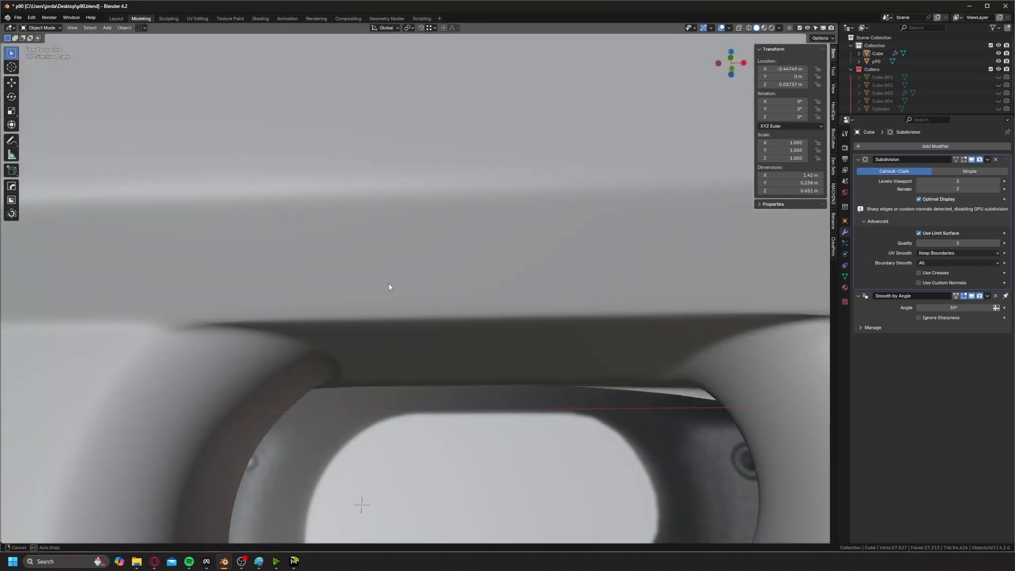
scroll(390, 284, down, 5)
key(Tab)
shift+middle_drag(584, 296, 484, 310)
scroll(485, 310, up, 2)
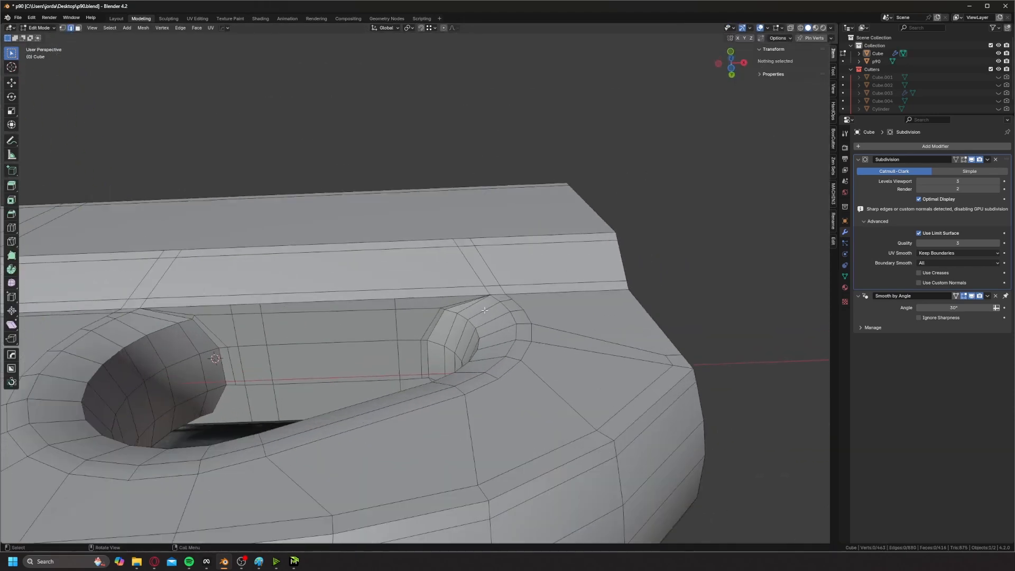
scroll(484, 310, up, 4)
click(447, 287)
key(ctrl+x)
- Knife-cut edges from both upper corner support vertices of the grip hole up across the adjoining chamfer strip to its far edge
middle_drag(445, 281, 458, 306)
key(1)
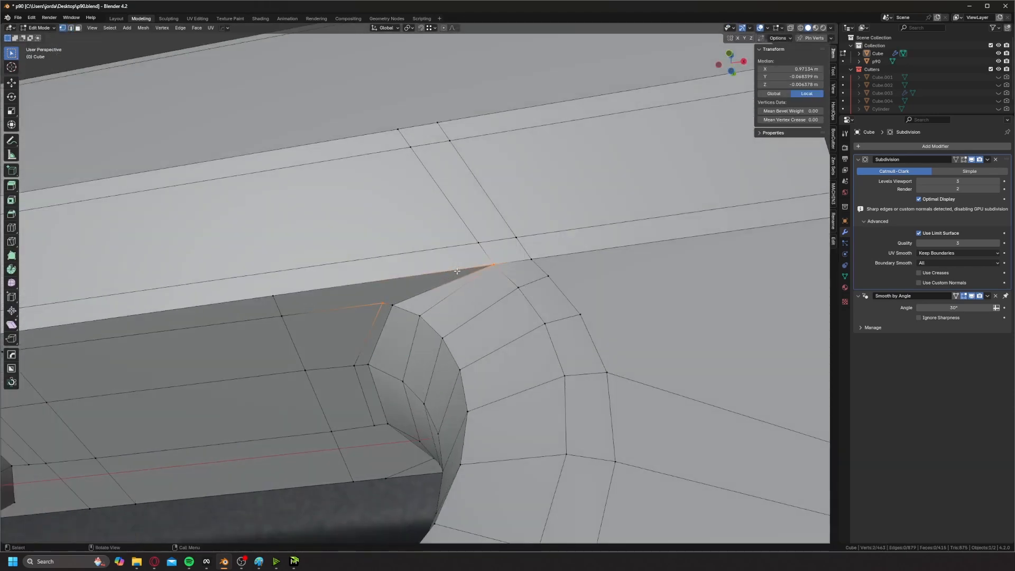
click(521, 180)
key(2)
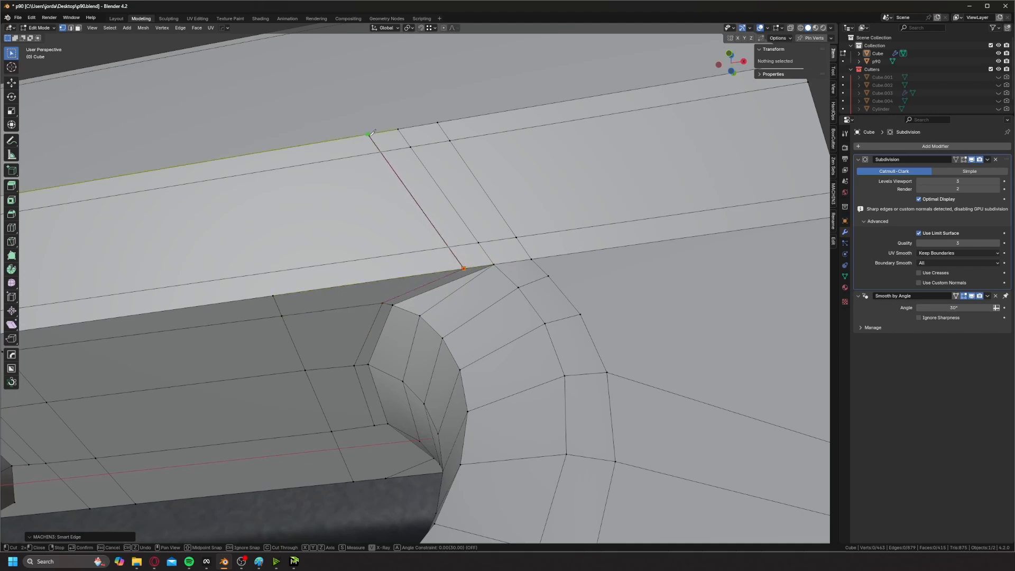
scroll(384, 207, down, 4)
shift+middle_drag(385, 207, 668, 157)
right_click(436, 248)
scroll(302, 276, up, 4)
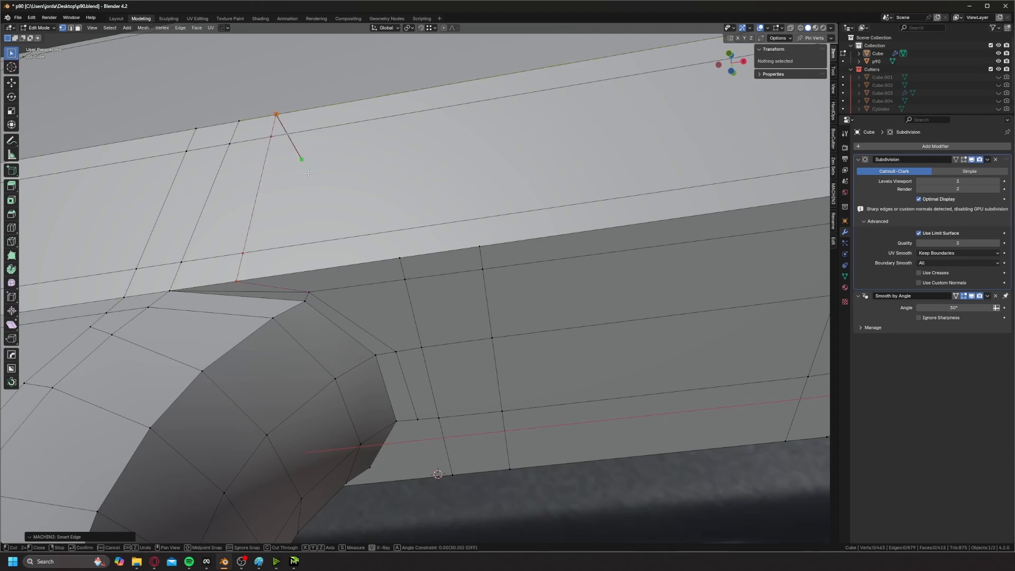
key(Return)
- Dissolve the redundant edge between the recess-side corner support vertex and the hole's corner, and check the subdivided result
key(Tab)
click(268, 290)
key(ctrl+x)
key(Tab)
key(alt+a)
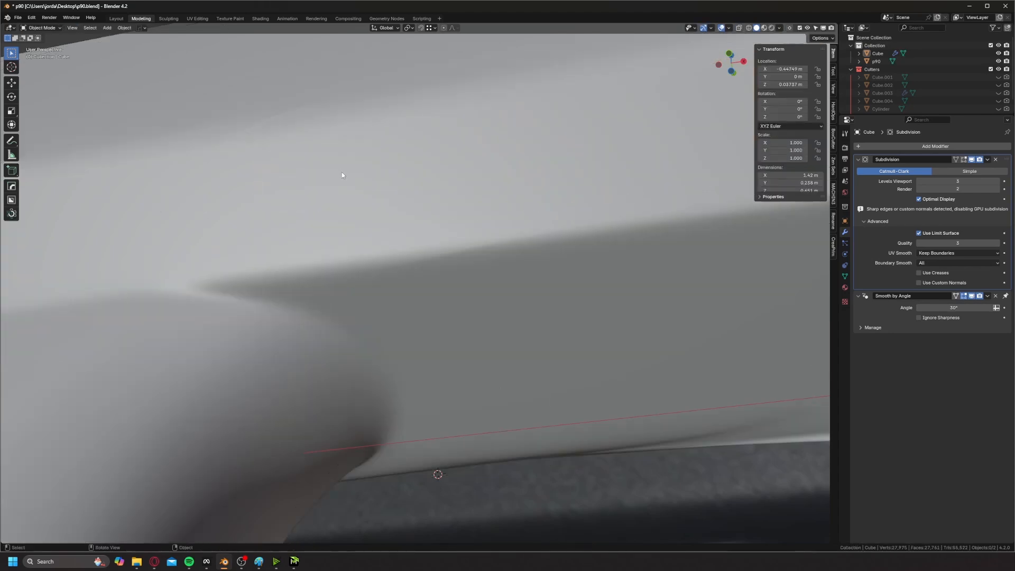
scroll(344, 177, down, 4)
middle_drag(357, 218, 356, 266)
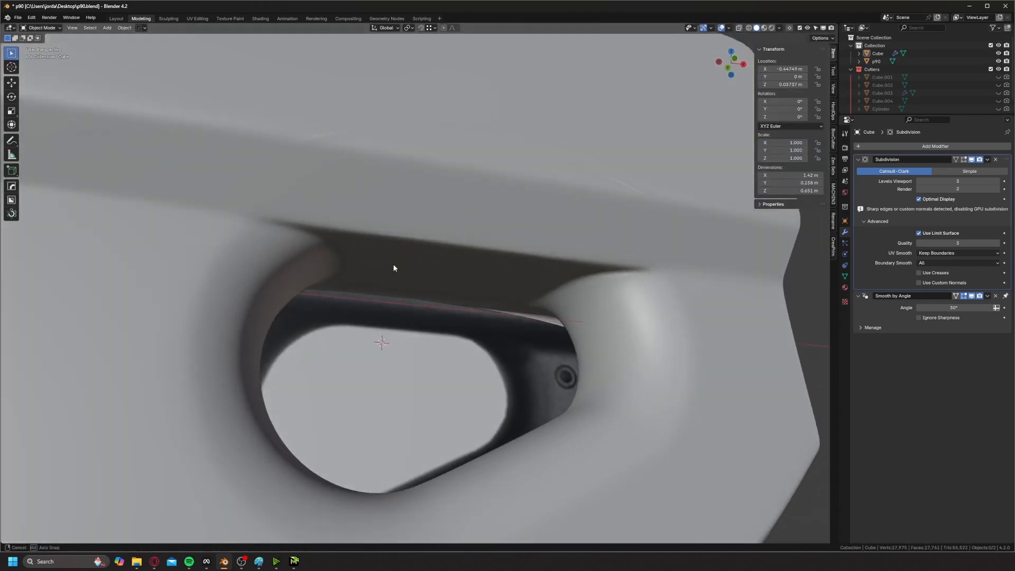
scroll(380, 243, down, 3)
scroll(396, 215, up, 4)
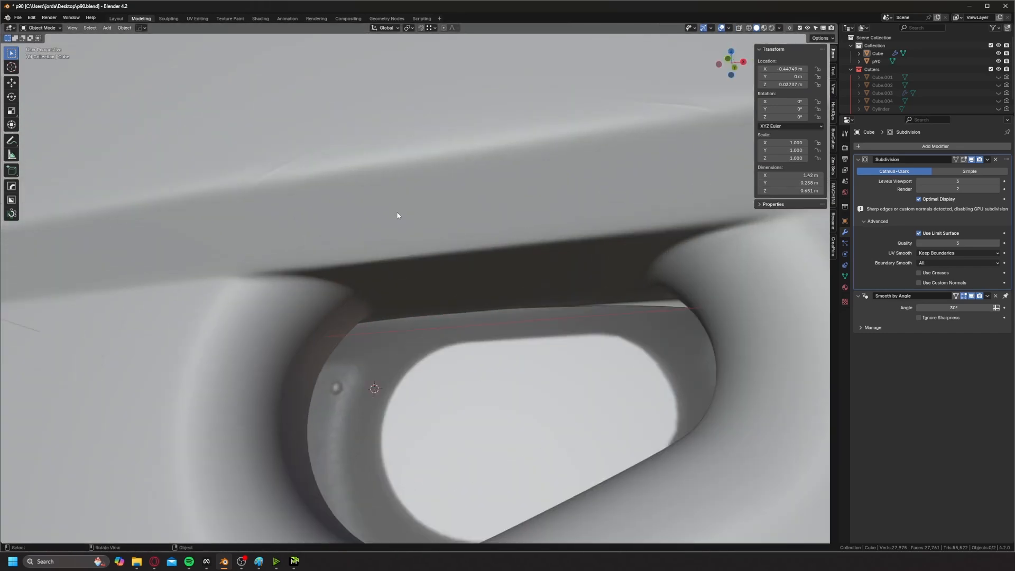
- Edge-slide the inner wall's horizontal support row slightly away from the grip hole's upper edge
key(Tab)
scroll(394, 226, up, 2)
scroll(393, 226, up, 1)
click(324, 294)
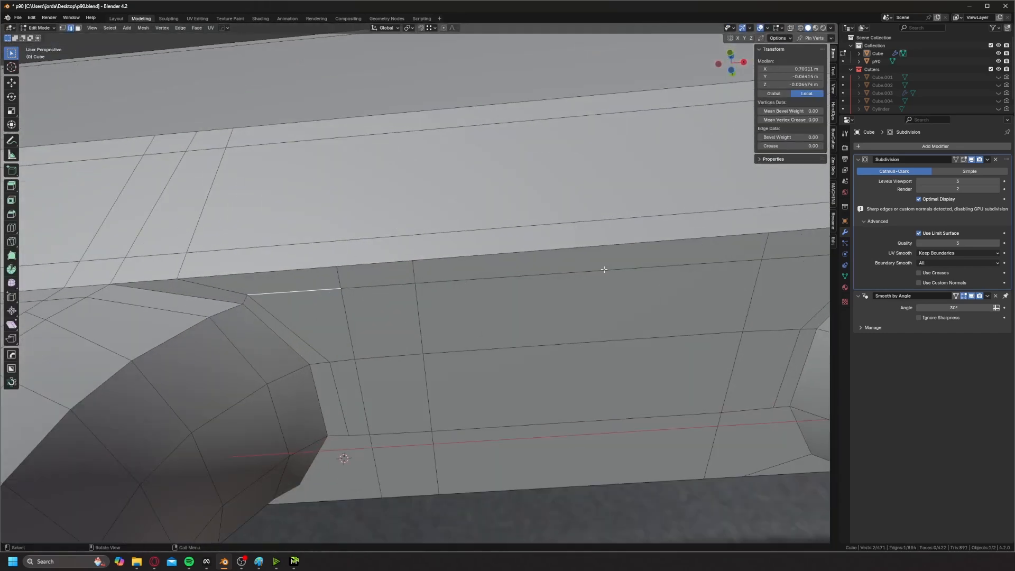
scroll(604, 270, down, 2)
middle_drag(604, 269, 579, 267)
ctrl+click(579, 270)
key(g)
key(g)
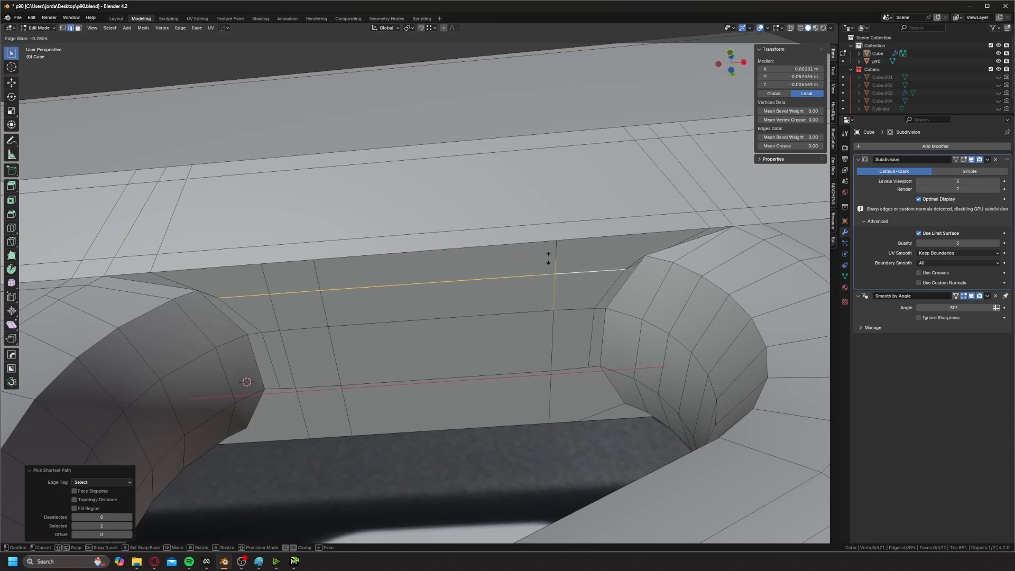
click(549, 257)
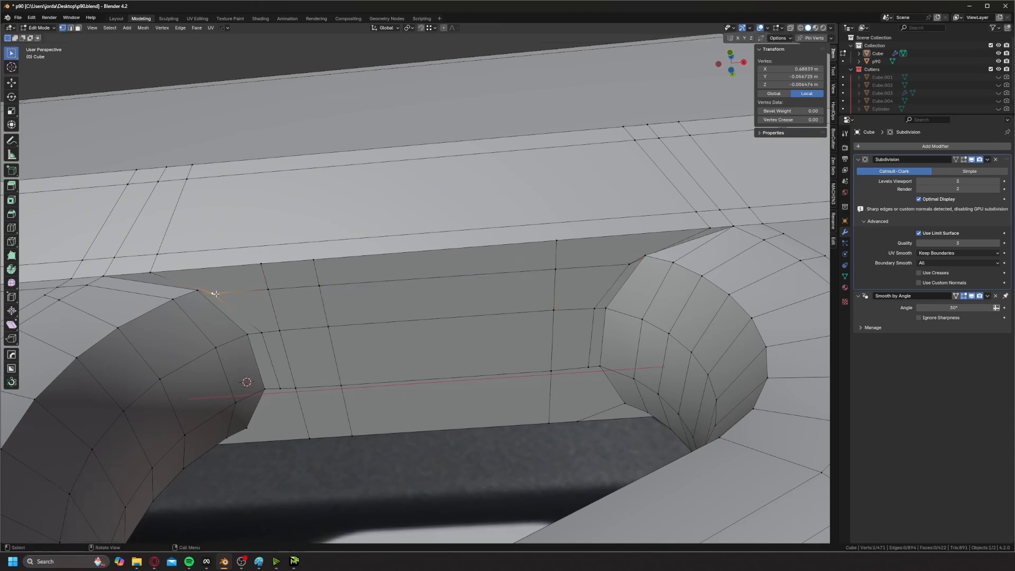
- Slide the support row's recess-side and body-end corner vertices inward along the row, away from the hole's rounded ends
key(g)
key(g)
click(233, 288)
key(g)
key(g)
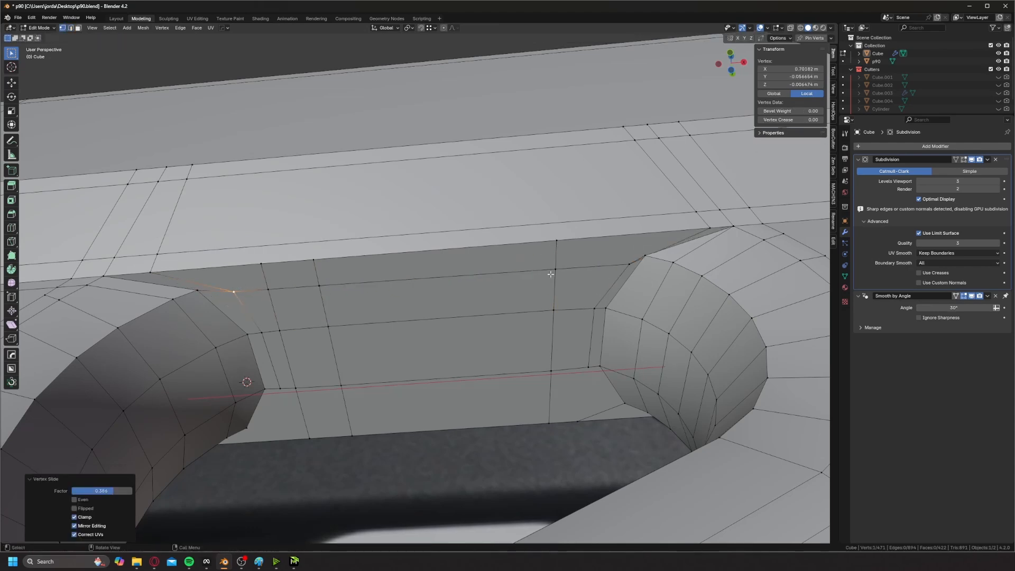
click(628, 264)
key(g)
key(g)
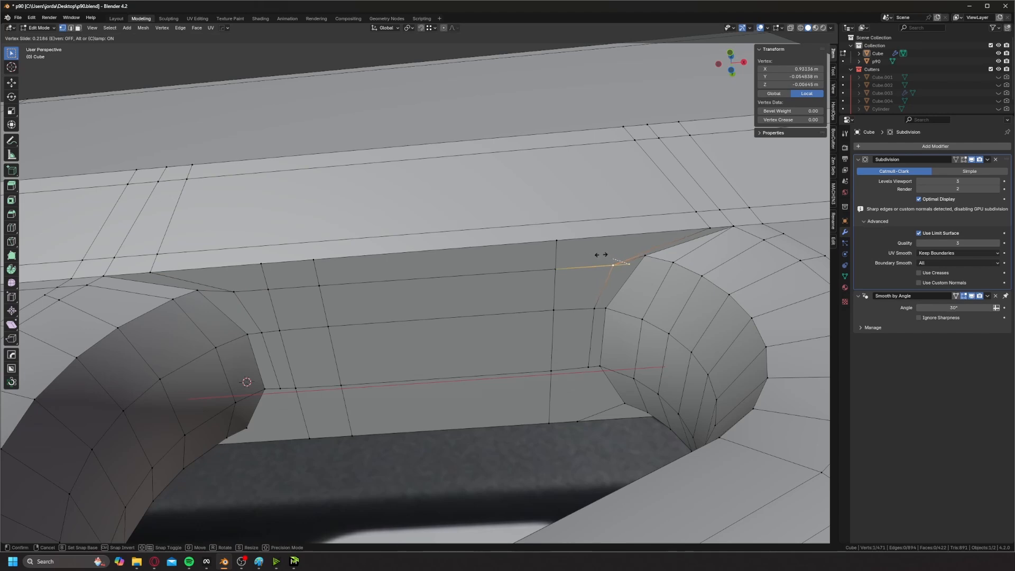
click(594, 254)
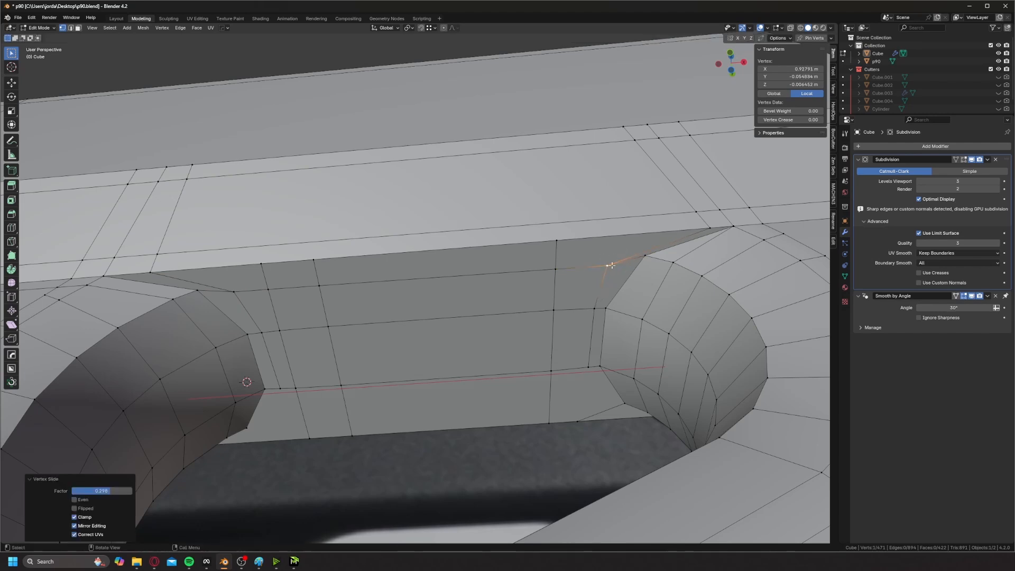
- Slide the body-end and recess-side cut vertices along the grip hole's upper edge, moving both away from the corners
key(Tab)
key(Tab)
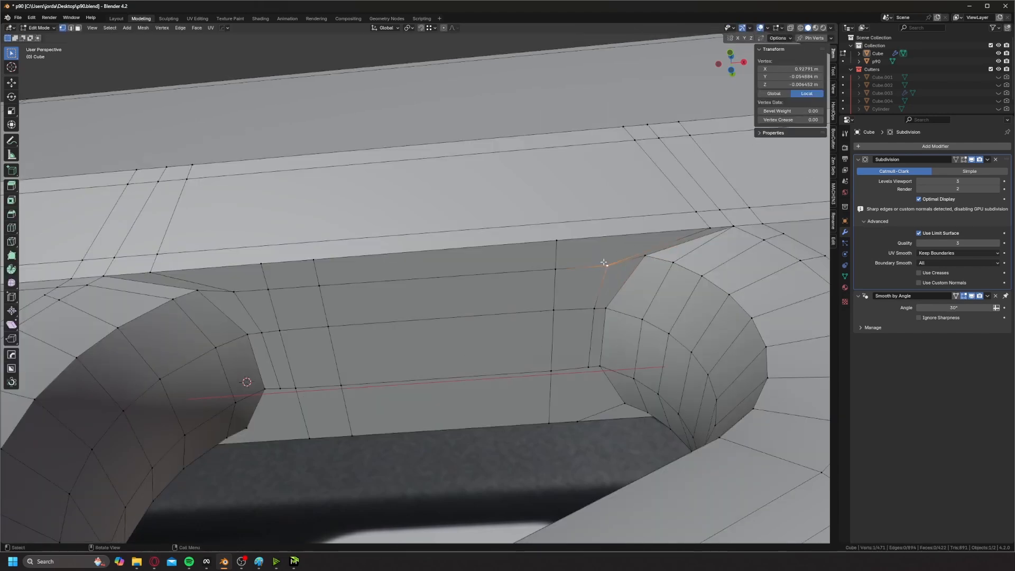
key(g)
key(g)
middle_drag(613, 247, 697, 172)
key(g)
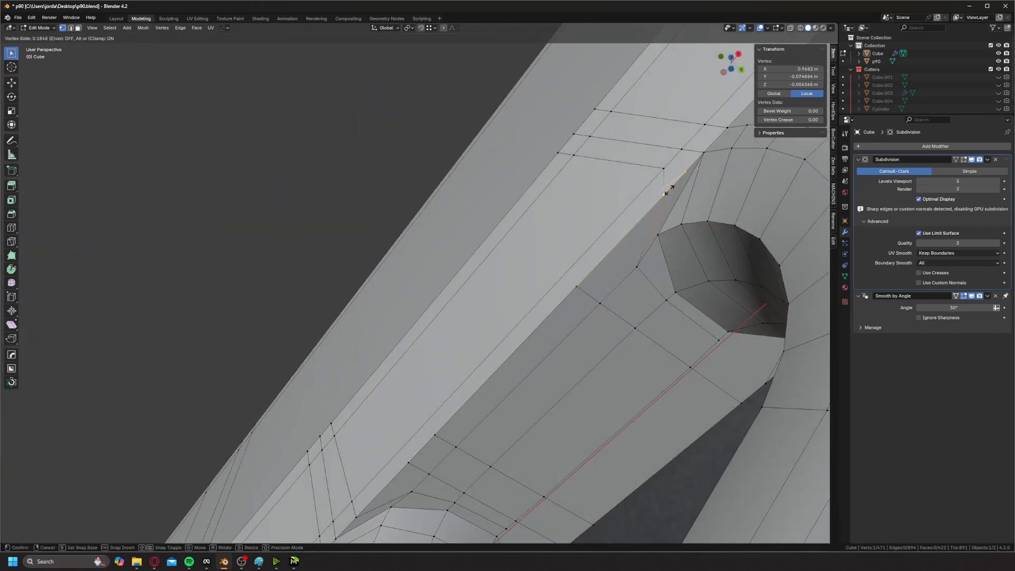
click(659, 194)
middle_drag(659, 194, 463, 235)
click(229, 132)
key(g)
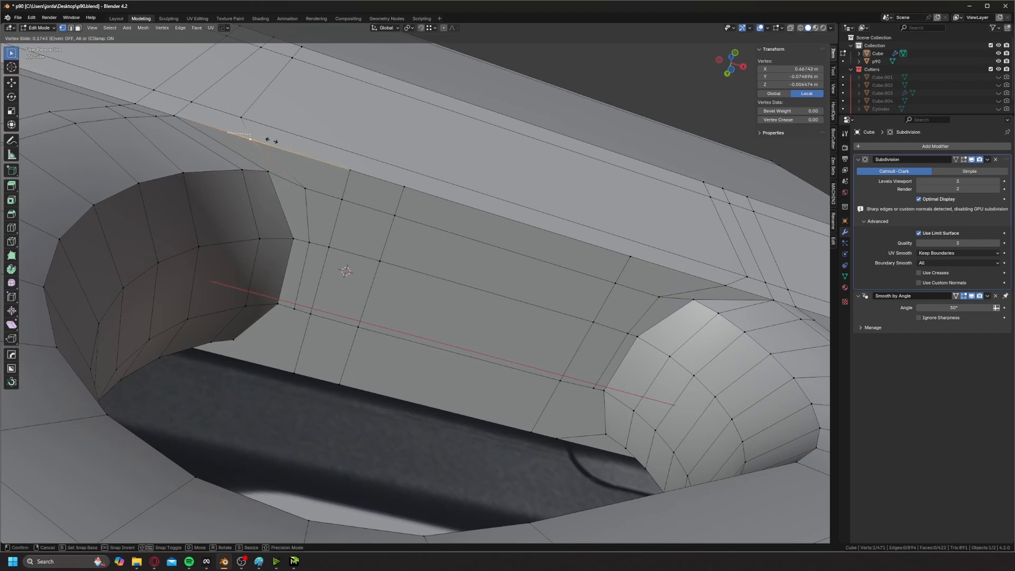
click(271, 141)
- Vertex-slide the inner wall's recess-side and body-end corner support vertices to even out the spacing beneath the upper edge
click(307, 187)
key(g)
click(314, 182)
key(g)
key(g)
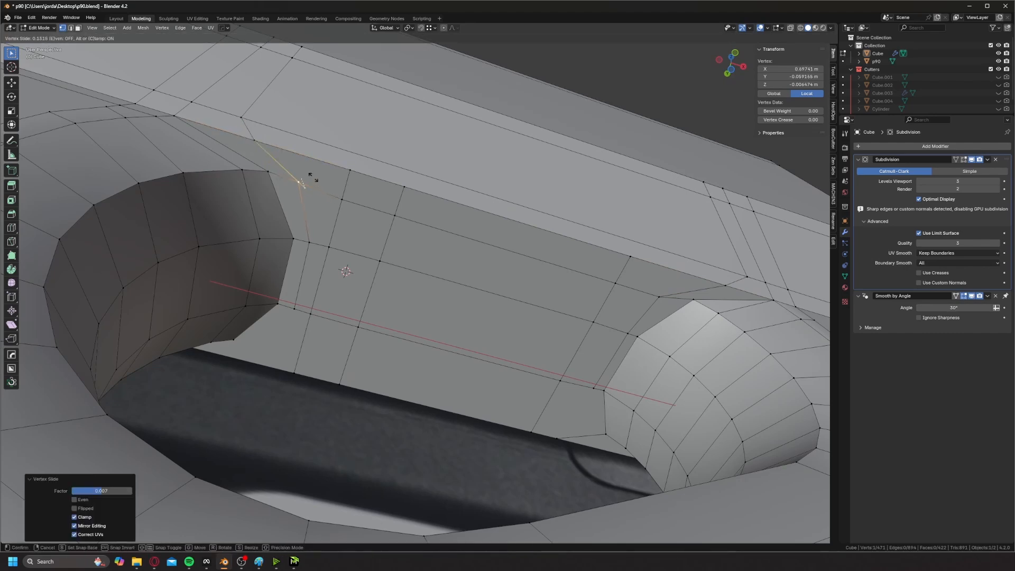
click(310, 173)
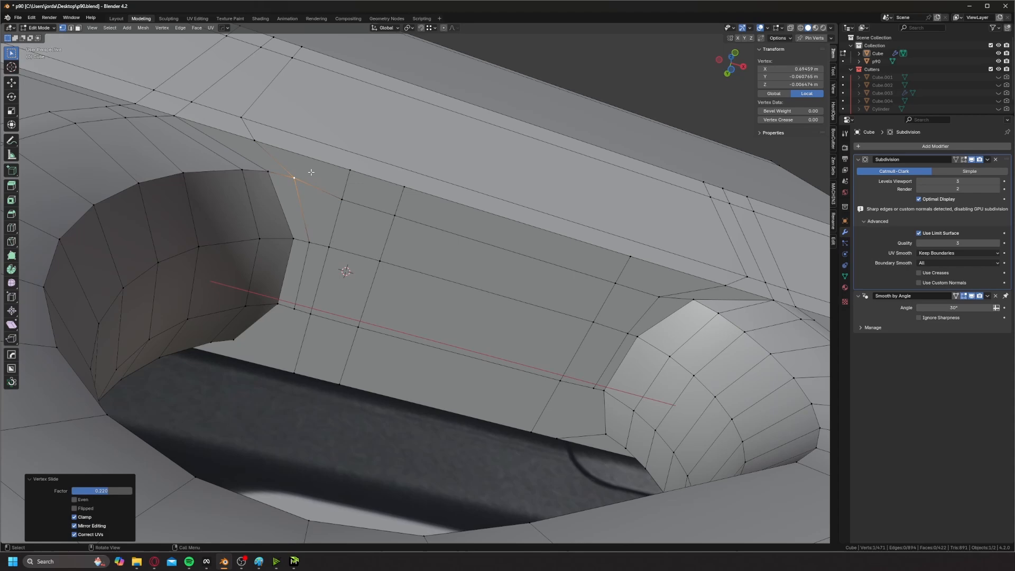
click(658, 294)
key(g)
key(g)
click(672, 282)
- Inspect the subdivided surface around the grip hole's upper edge and the neighbouring recess in object mode
middle_drag(671, 282, 551, 270)
key(Tab)
scroll(611, 290, down, 6)
scroll(529, 266, up, 3)
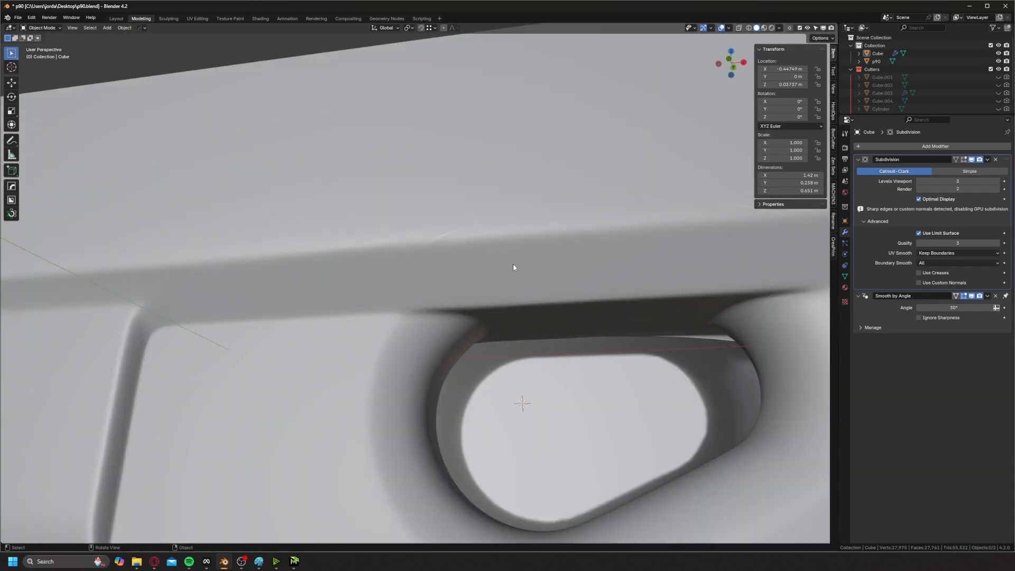
key(alt+Tab)
key(alt+Tab)
scroll(451, 263, up, 4)
- Try dissolving the edge loop that runs between the recess corner and the grip hole's upper corner
key(Tab)
middle_drag(459, 301, 432, 257)
alt+click(425, 280)
key(ctrl+x)
key(Tab)
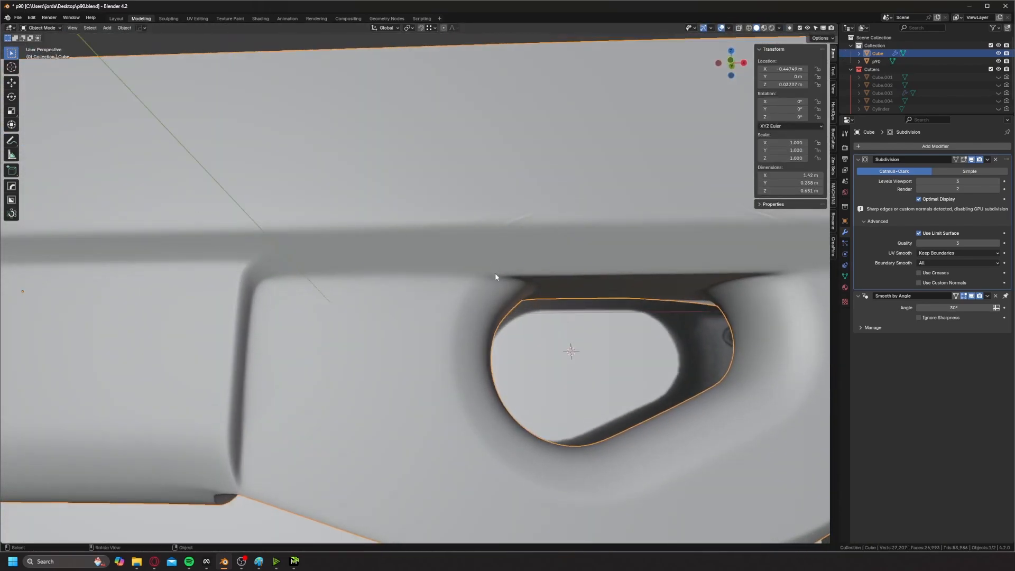
- Connect the recess corner's support vertex to the hole rim's outer support loop, and try dissolving the edge loop above it
key(Tab)
scroll(419, 257, up, 2)
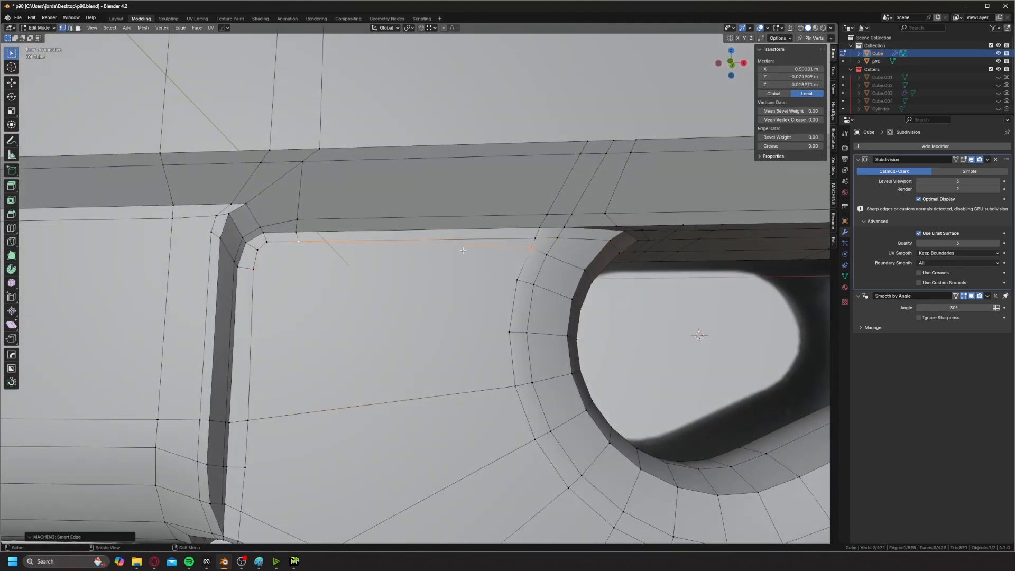
key(ctrl+x)
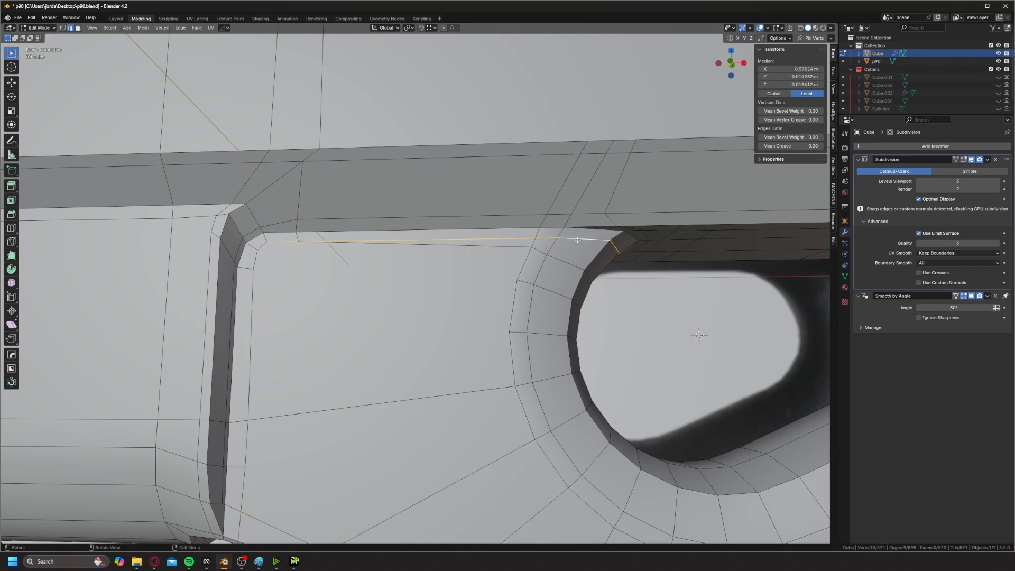
middle_drag(578, 241, 472, 250)
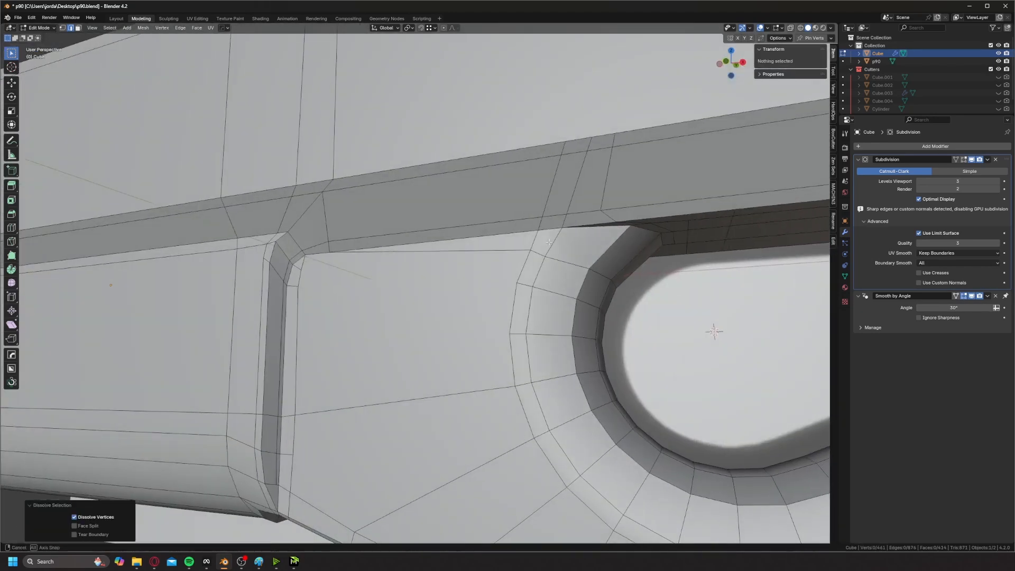
key(ctrl+z)
- Dissolve the old support edge segments between the recess corner and the grip hole's rim, above the new connecting edge
scroll(472, 250, up, 1)
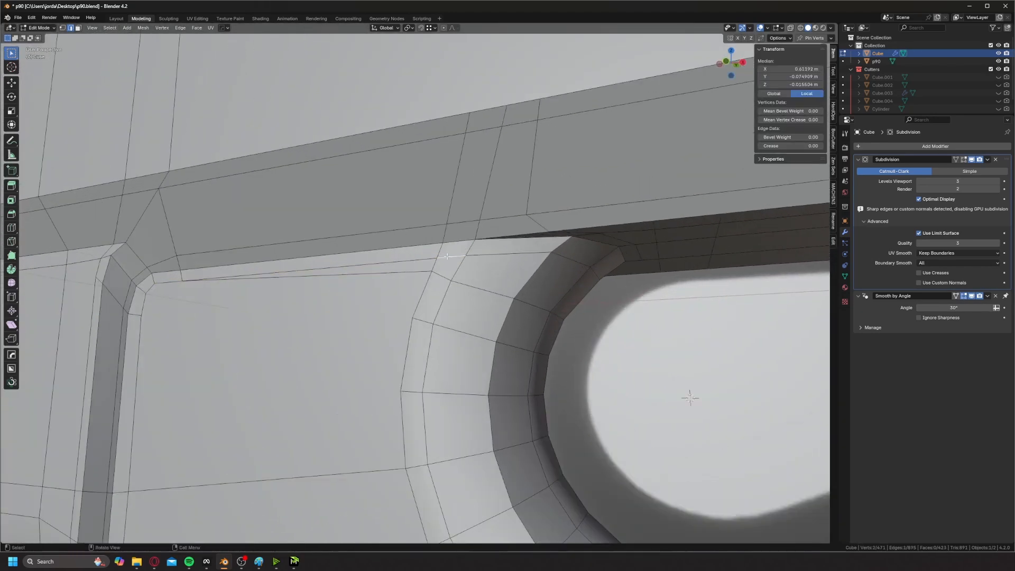
key(ctrl+x)
click(420, 260)
key(ctrl+x)
- Slide the remaining support vertex at the hole rim's recess-side upper corner downward by a factor of about 0.2
key(1)
click(468, 254)
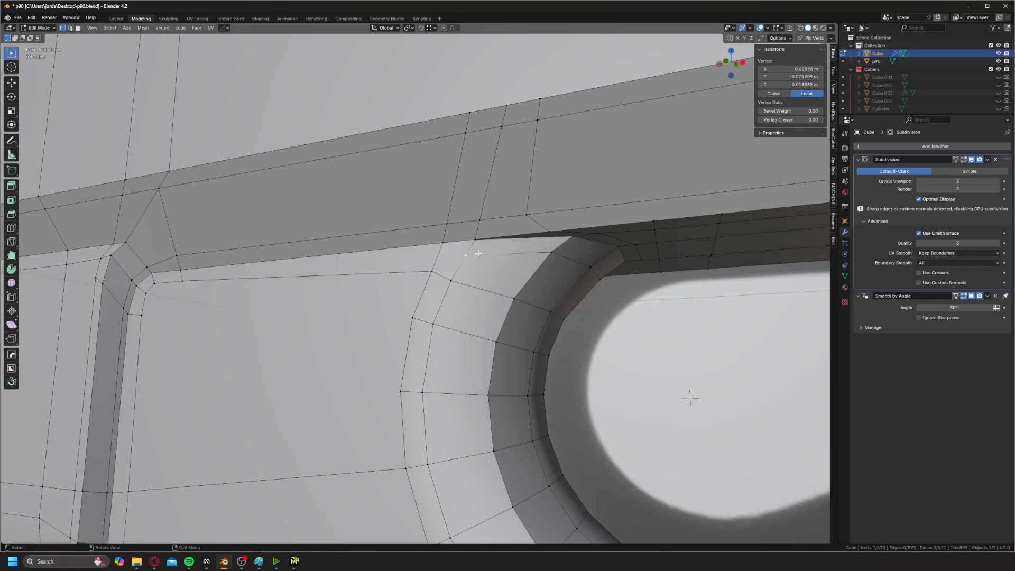
key(g)
click(465, 262)
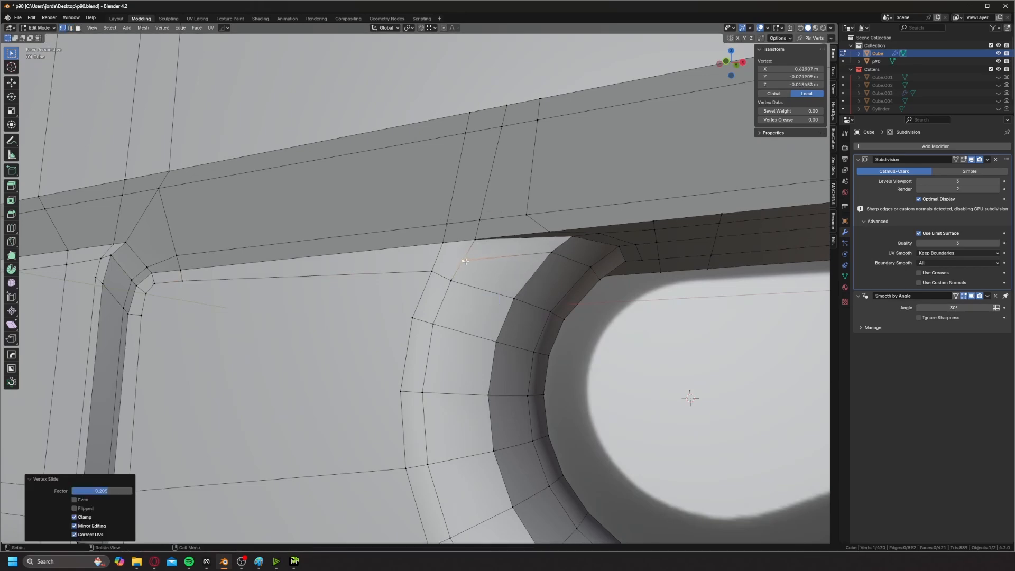
- Dissolve the leftover edge loop at the grip hole's recess-side upper corner and preview the smoothed body
middle_drag(465, 263, 550, 266)
key(2)
alt+click(561, 257)
key(ctrl+x)
key(Tab)
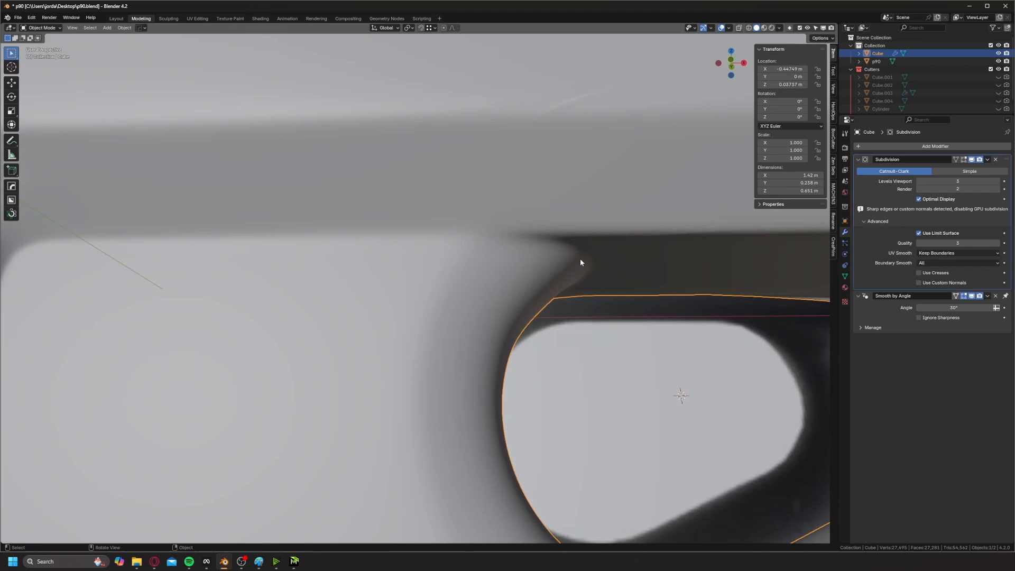
- Dissolve the extra edge loop at the grip hole's opposite upper corner and preview the smoothed hole
scroll(580, 260, down, 6)
scroll(551, 266, up, 4)
key(Tab)
scroll(512, 297, up, 1)
mouse_move(513, 297)
middle_down()
mouse_move(507, 276)
mouse_move(513, 302)
middle_up()
alt+click(506, 276)
key(ctrl+x)
key(Tab)
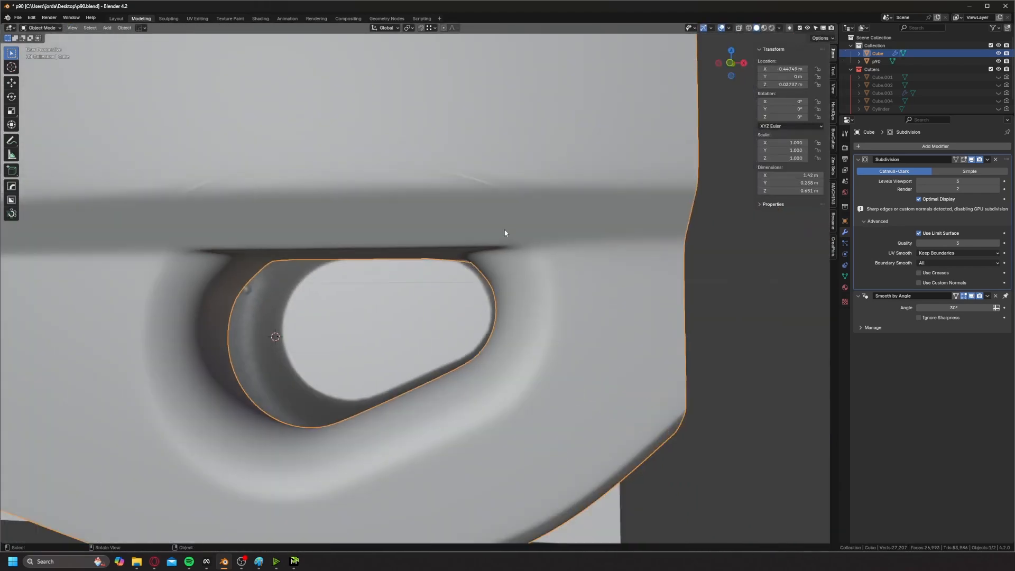
- Cut an edge from the hole rim's outer support vertex on the body-end side to the body's end edge
middle_drag(503, 229, 486, 184)
key(Tab)
scroll(511, 313, up, 3)
middle_drag(509, 273, 401, 312)
scroll(401, 312, down, 2)
click(648, 255)
key(2)
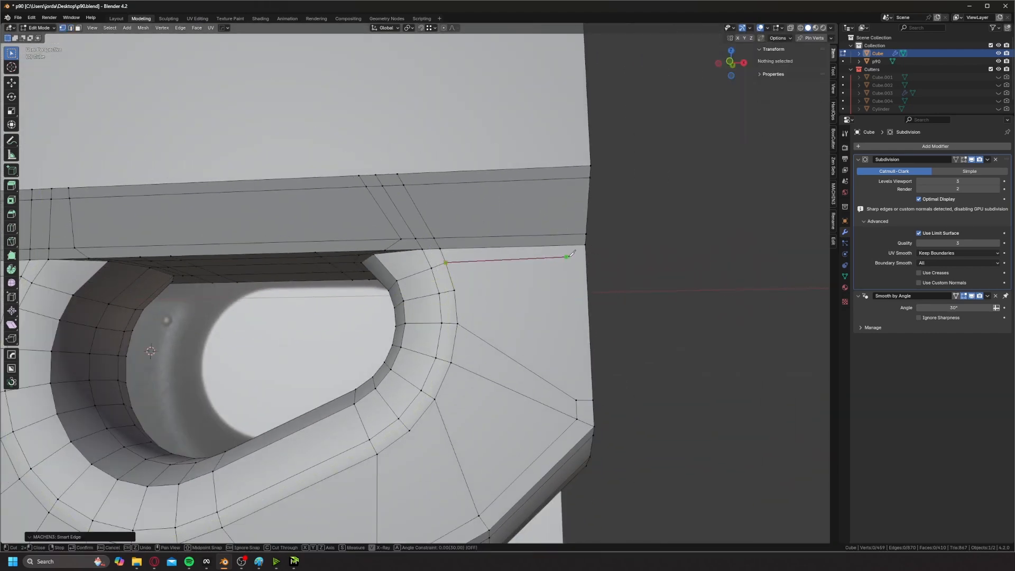
click(586, 260)
key(space)
key(Tab)
scroll(455, 212, down, 3)
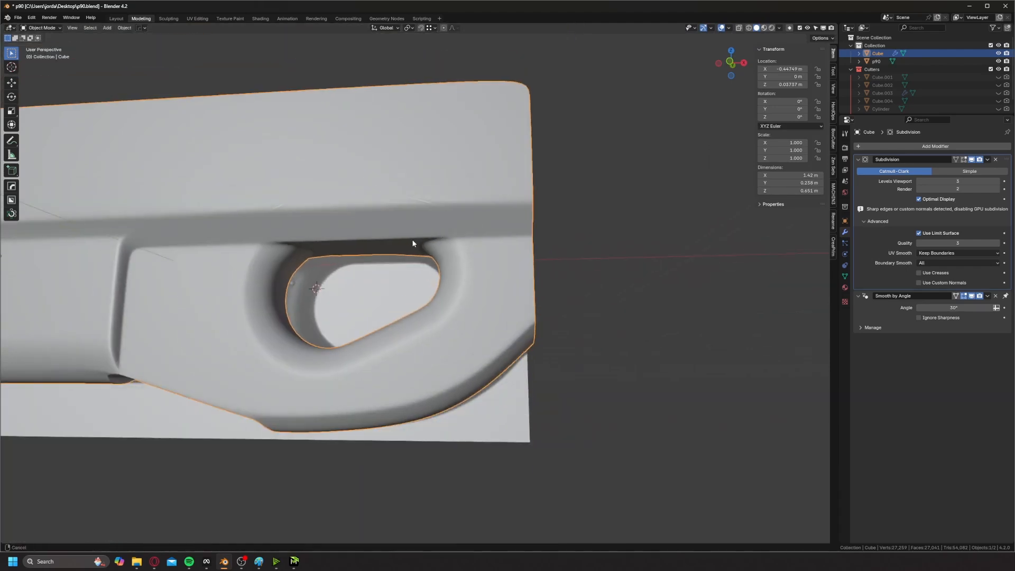
- Lower the support vertex beside the recess corner by about 0.008 m along Z to level its edge with the hole rim
shift+middle_drag(412, 240, 541, 210)
middle_drag(541, 211, 548, 247)
scroll(388, 234, up, 3)
key(Tab)
click(385, 275)
shift+middle_drag(211, 246, 341, 273)
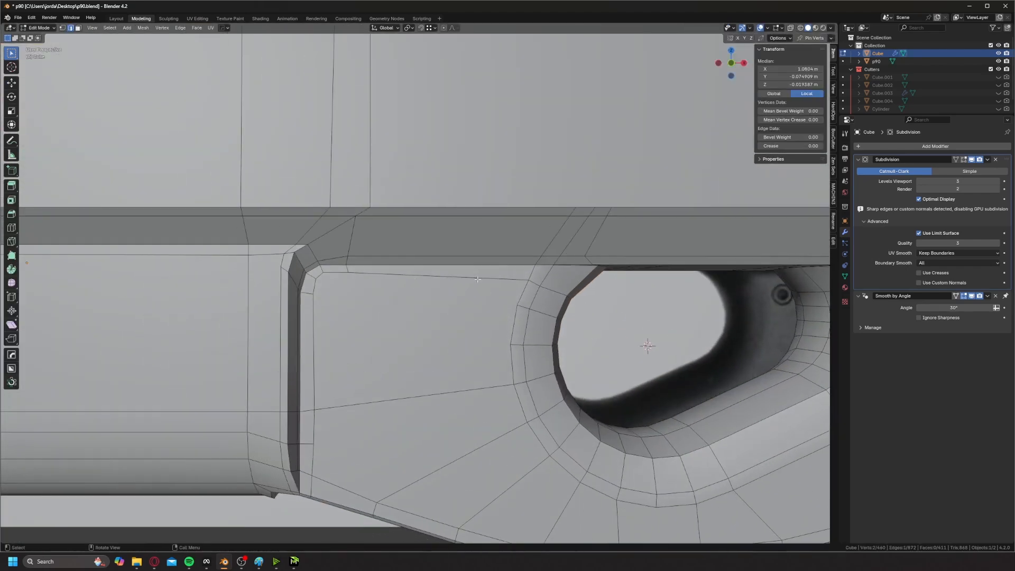
scroll(339, 270, up, 4)
key(g)
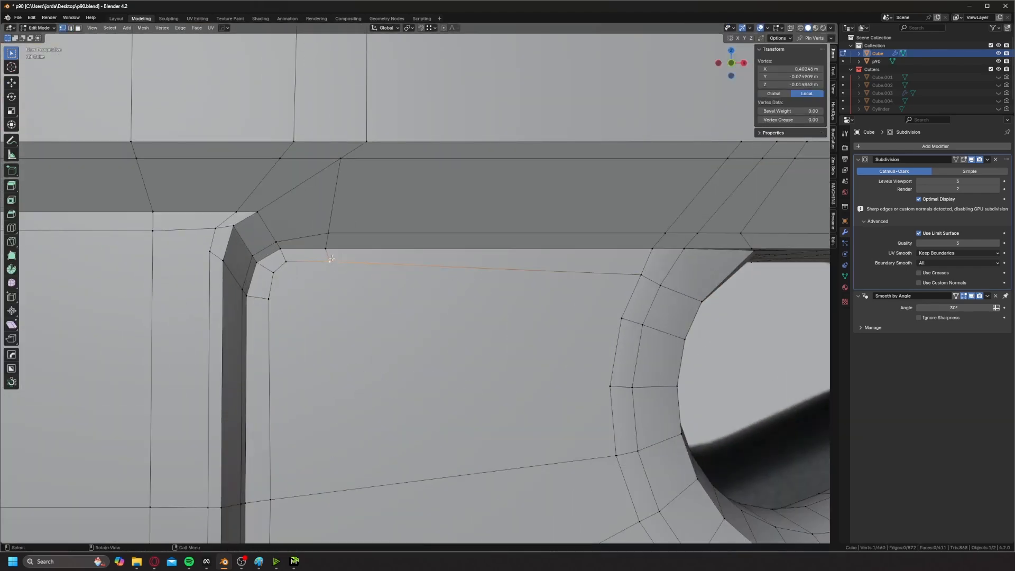
key(z)
click(639, 271)
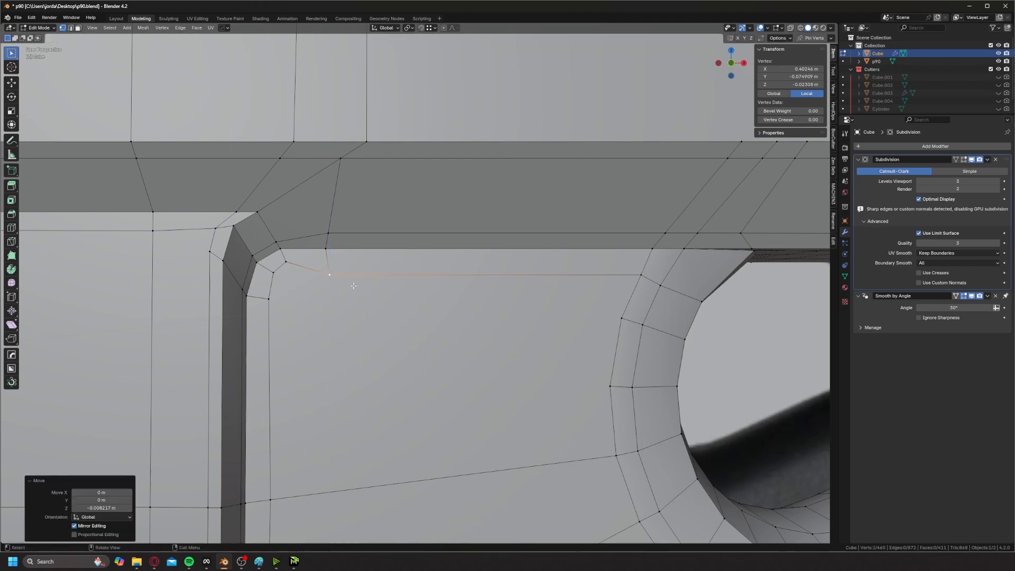
- Reposition the inner support vertices around the recess's upper corner to even out the rounded outline
click(281, 267)
key(g)
middle_drag(289, 265, 277, 229)
click(314, 275)
click(273, 275)
key(g)
click(275, 285)
click(270, 300)
key(g)
click(275, 305)
key(g)
right_click(279, 301)
- Select the support vertex path down the recess's side edge and move it about 0.003 m along X
scroll(279, 300, down, 3)
ctrl+click(270, 425)
key(ctrl+z)
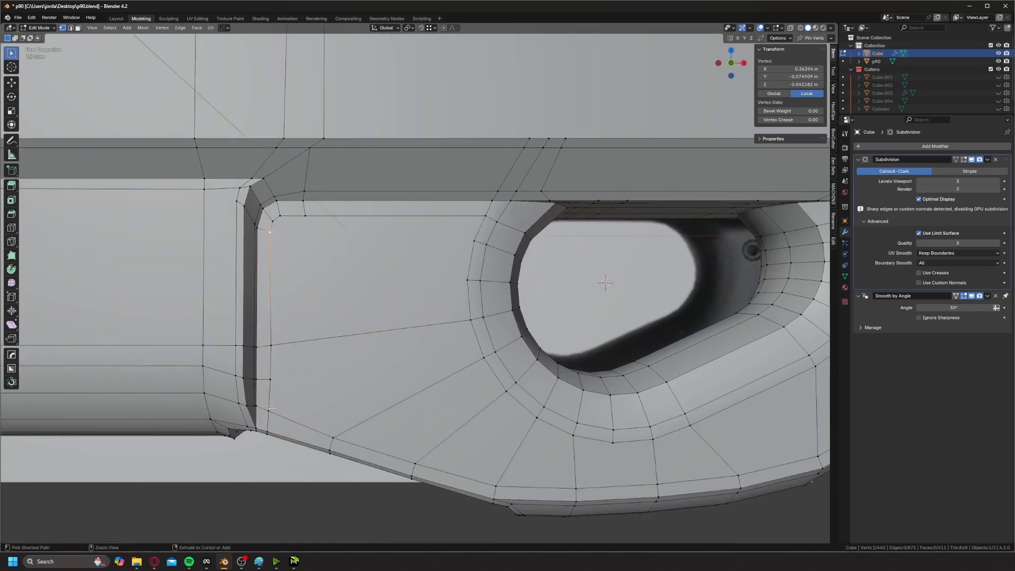
ctrl+click(270, 411)
key(g)
middle_drag(324, 347, 333, 347)
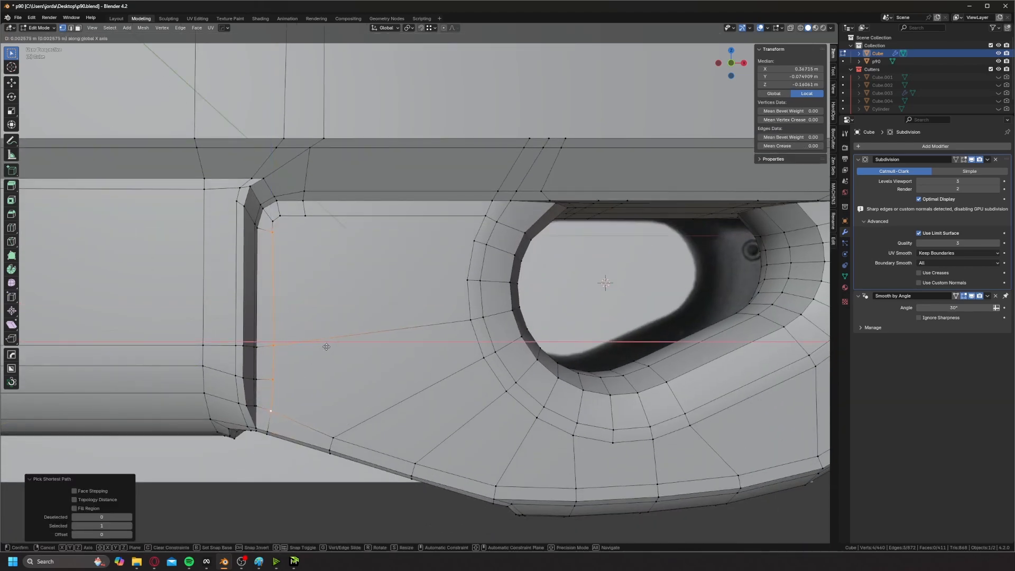
click(326, 347)
- Nudge the middle support vertex of the recess's upper corner to smooth the bend between its neighbours
click(278, 216)
scroll(275, 217, up, 3)
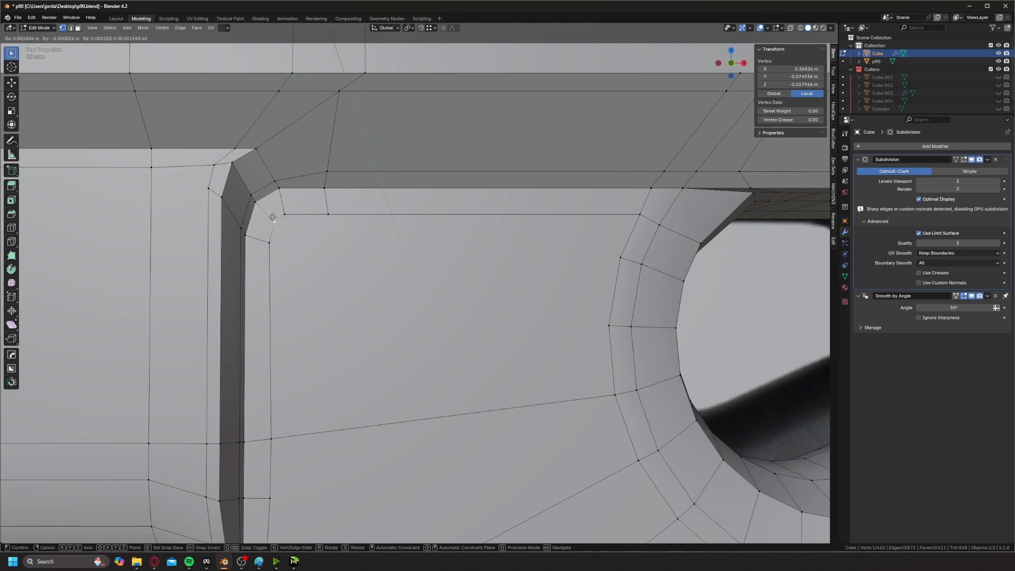
click(277, 226)
click(295, 219)
scroll(292, 227, down, 5)
mouse_move(327, 268)
shift+middle_down()
mouse_move(360, 297)
mouse_move(316, 261)
mouse_move(336, 233)
mouse_move(319, 265)
mouse_move(338, 290)
mouse_move(340, 261)
shift+middle_up()
scroll(319, 265, up, 4)
scroll(319, 265, down, 6)
scroll(340, 261, up, 4)
- Cut a support edge around the underside notch, from the recess's lower end down along the notch's body-side edge
key(Tab)
click(317, 324)
shift+middle_drag(316, 327, 363, 333)
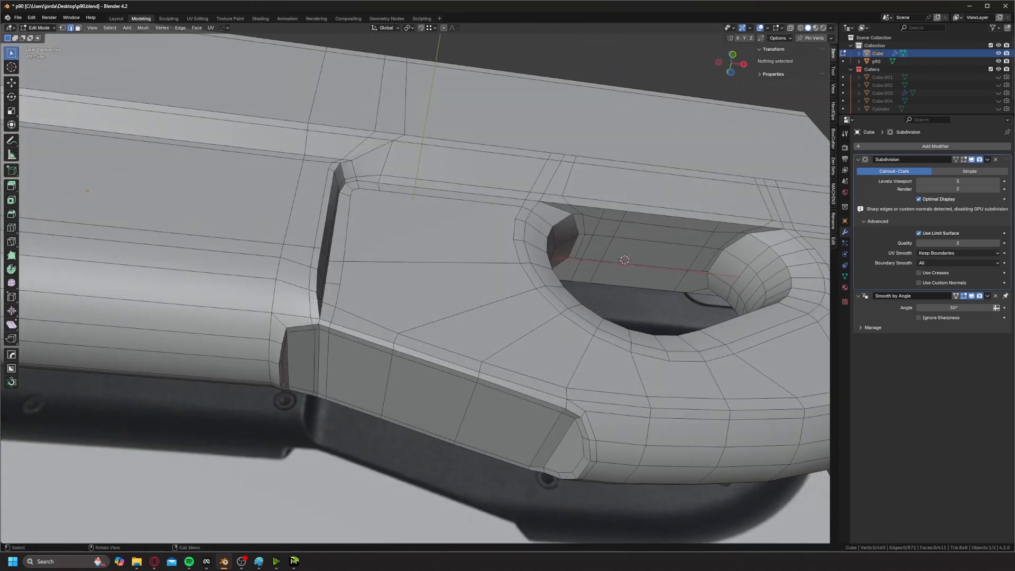
scroll(311, 307, up, 3)
middle_drag(292, 317, 349, 321)
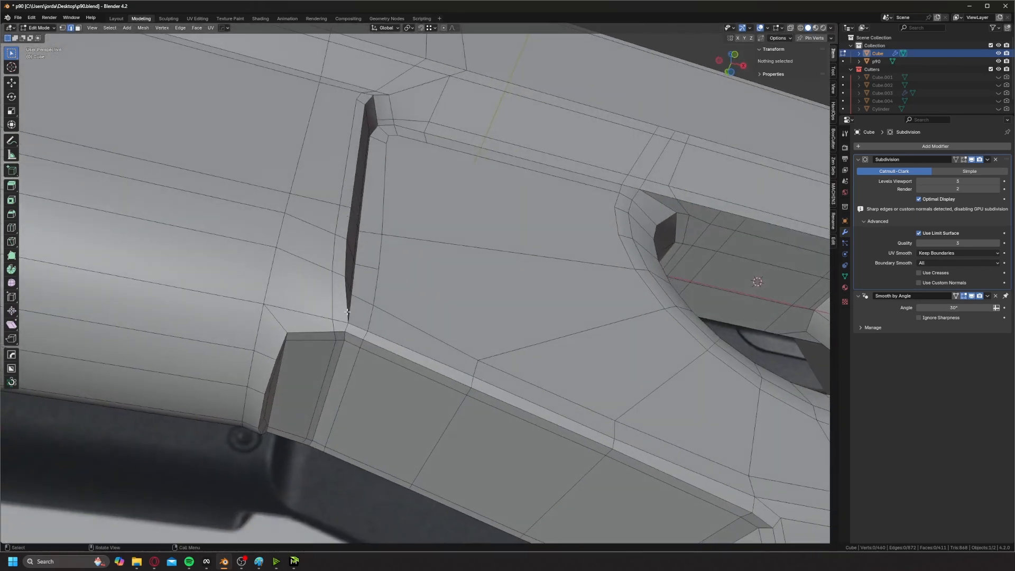
scroll(358, 318, up, 2)
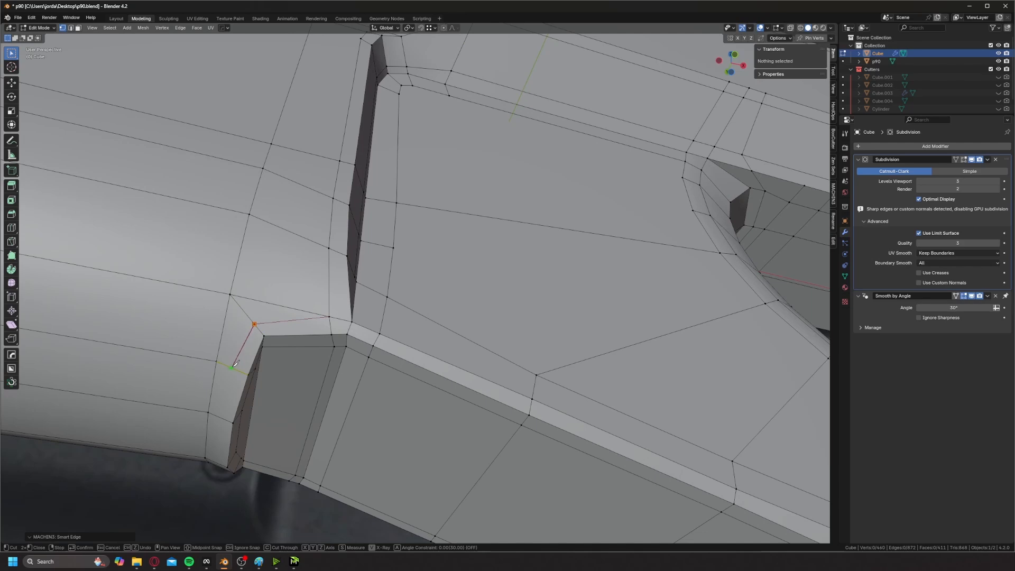
middle_drag(237, 367, 254, 360)
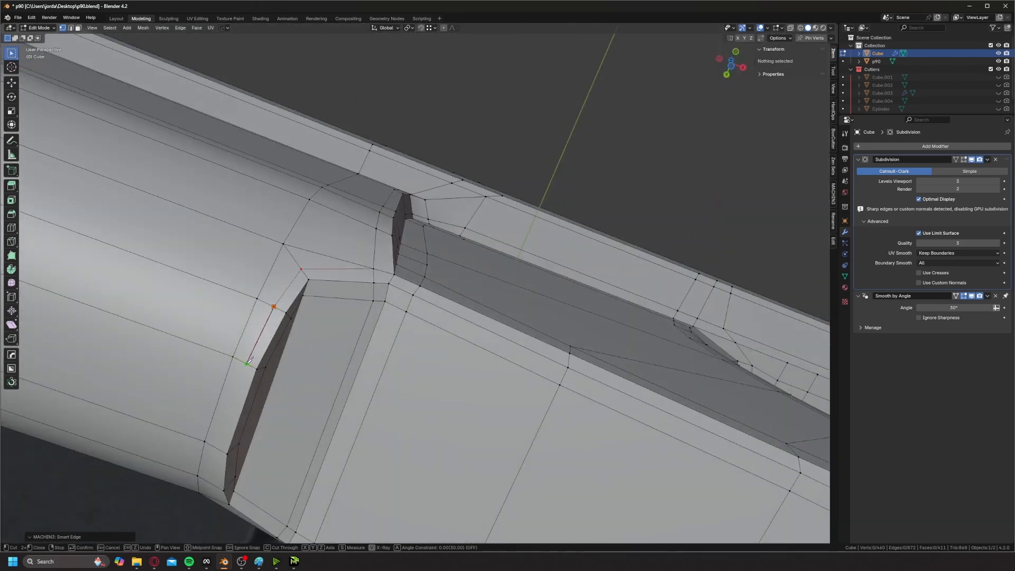
click(217, 447)
key(space)
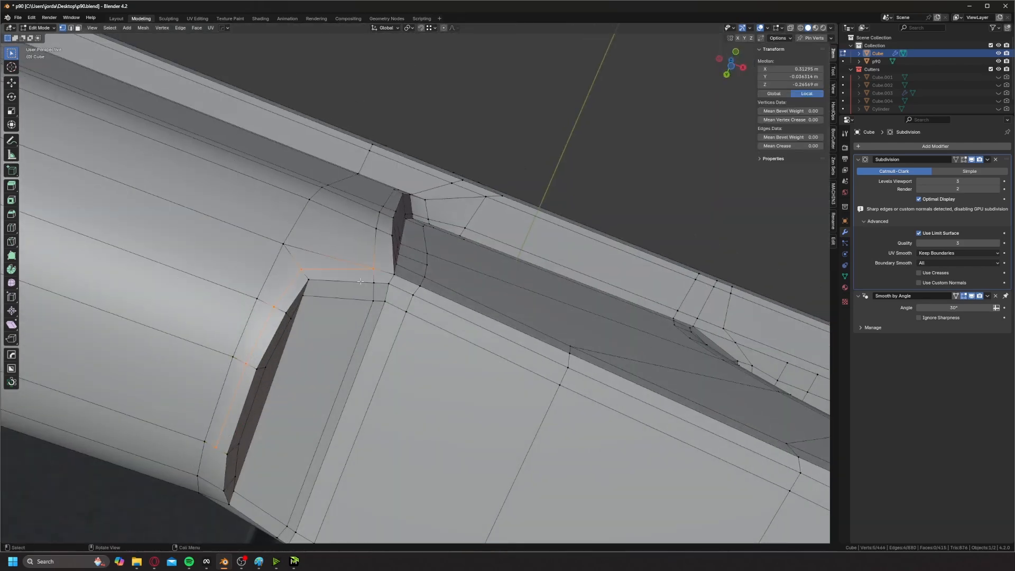
- Dissolve the old edge segments on the rounded body beside the notch's new support edge
scroll(378, 254, down, 4)
key(3)
key(Tab)
scroll(394, 240, up, 4)
middle_drag(394, 241, 436, 327)
key(Tab)
scroll(366, 332, up, 1)
click(365, 335)
ctrl+click(347, 407)
key(ctrl+x)
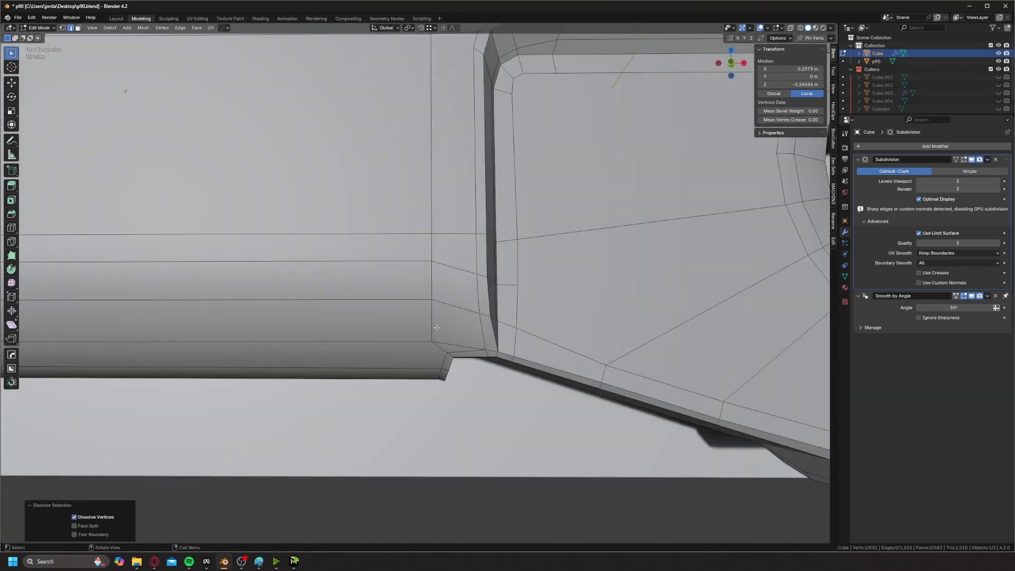
scroll(436, 328, up, 2)
key(ctrl+z)
key(ctrl+x)
key(alt+z)
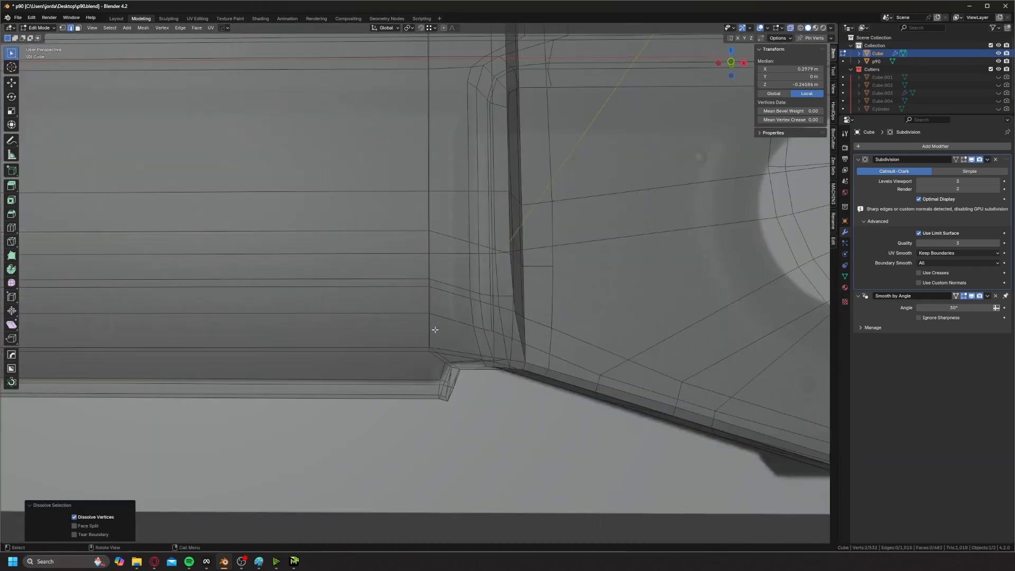
- Add an edge loop around the body's rounded underside and slide it close to the notch
scroll(435, 330, down, 3)
key(Tab)
key(alt+z)
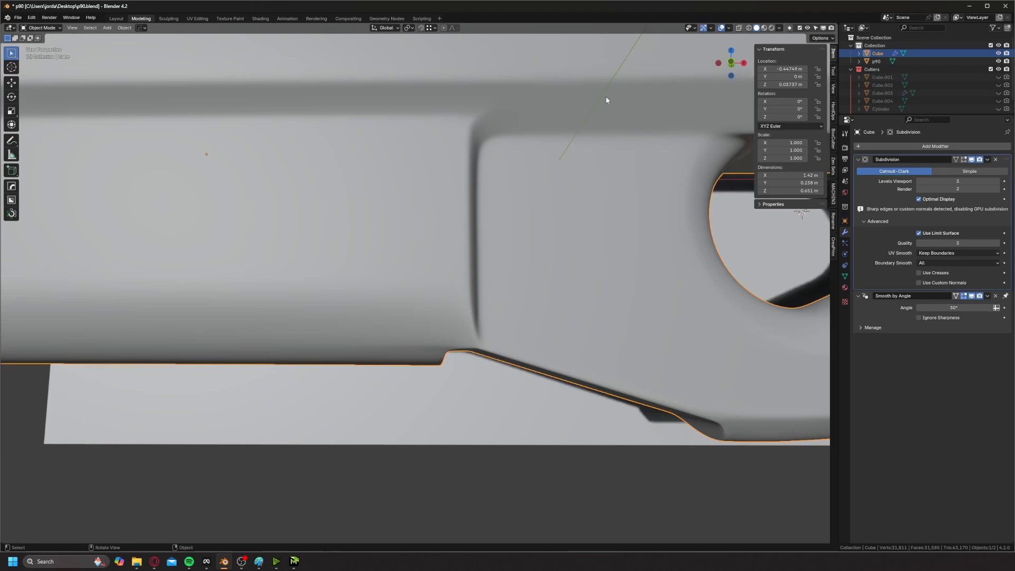
click(724, 63)
scroll(494, 266, up, 2)
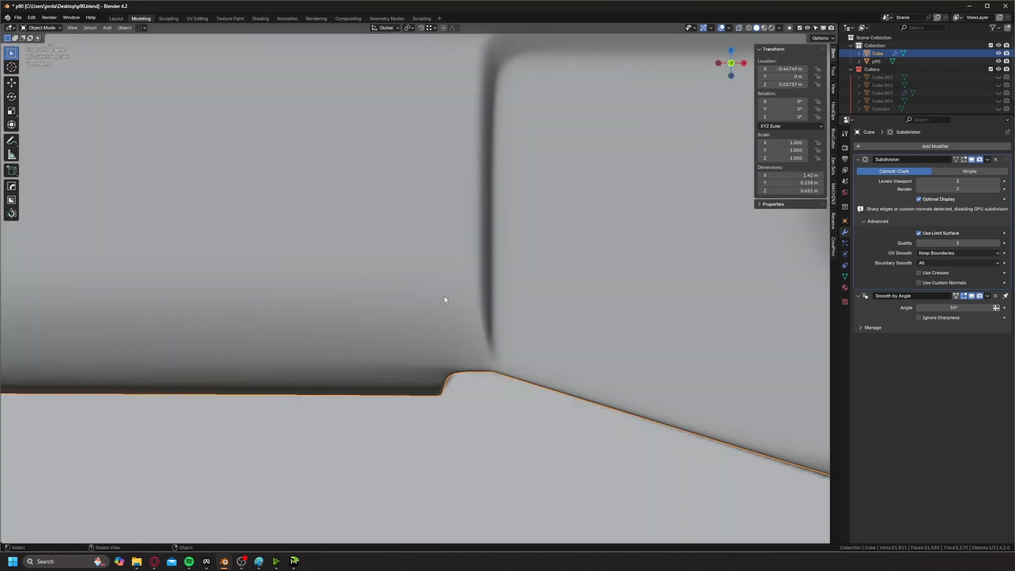
key(Tab)
middle_drag(444, 299, 443, 271)
key(ctrl+r)
click(431, 322)
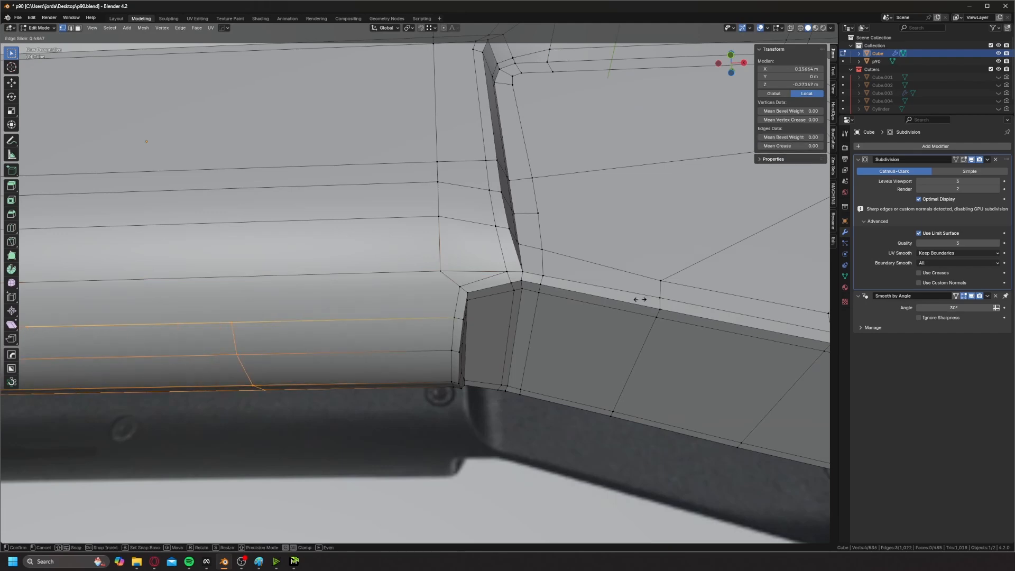
click(807, 284)
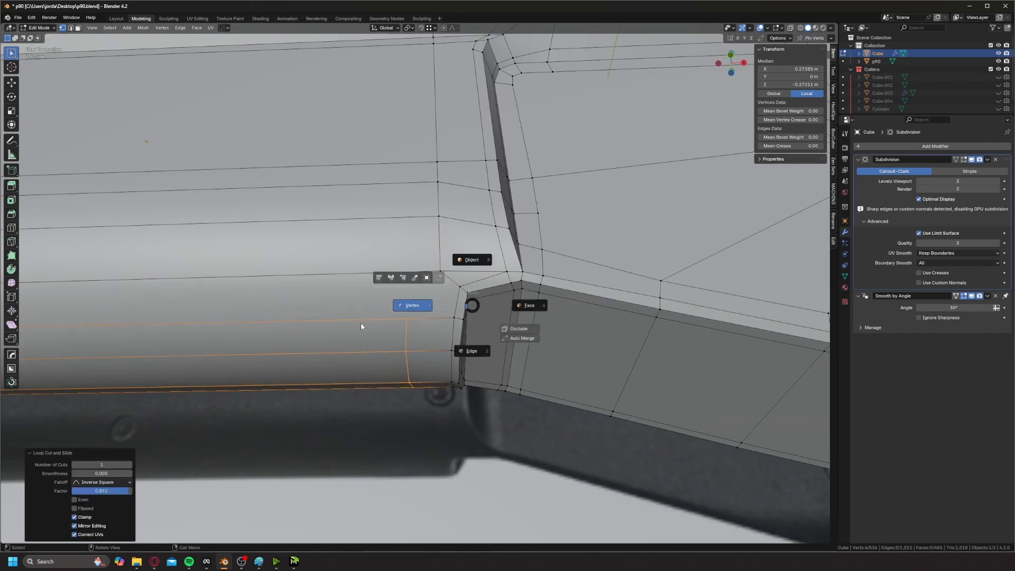
- Connect the new loop's upper vertex to the notch corner's support vertex and symmetrize the body along Y
click(360, 326)
click(406, 319)
key(Tab)
middle_drag(438, 220, 487, 233)
key(Tab)
click(426, 239)
click(415, 250)
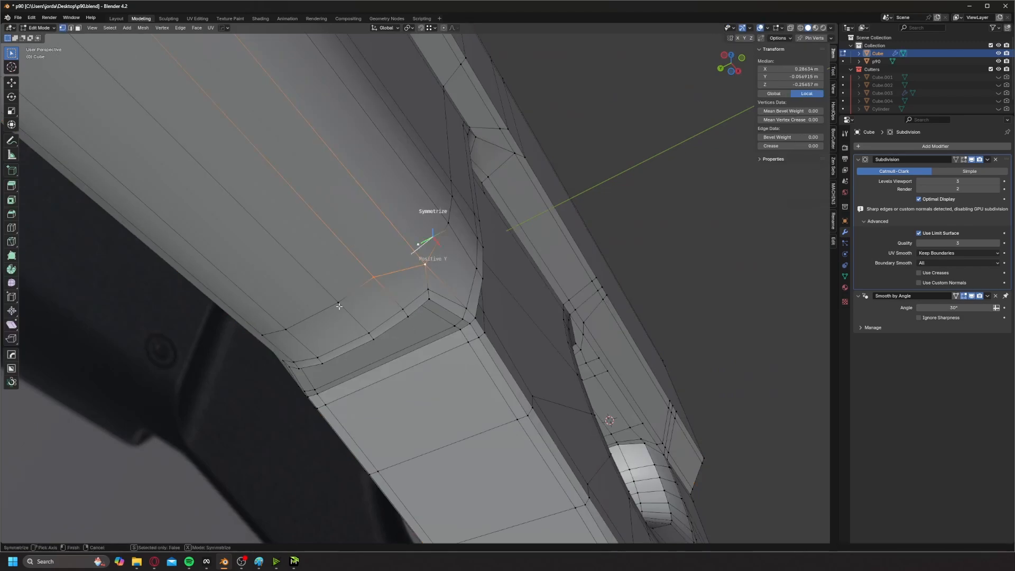
key(j)
key(Tab)
middle_drag(421, 189, 433, 276)
- Cut two lengthwise edges across the flat underside panel, from the notch wall to the panel's rounded far end
key(Tab)
click(428, 285)
click(371, 309)
middle_drag(371, 309, 563, 345)
middle_drag(458, 269, 265, 302)
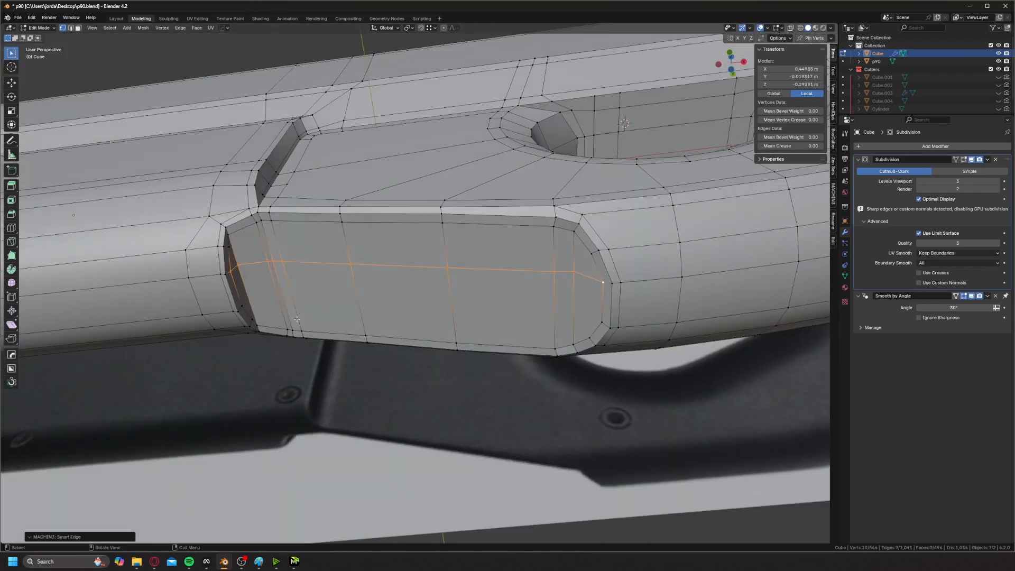
click(265, 302)
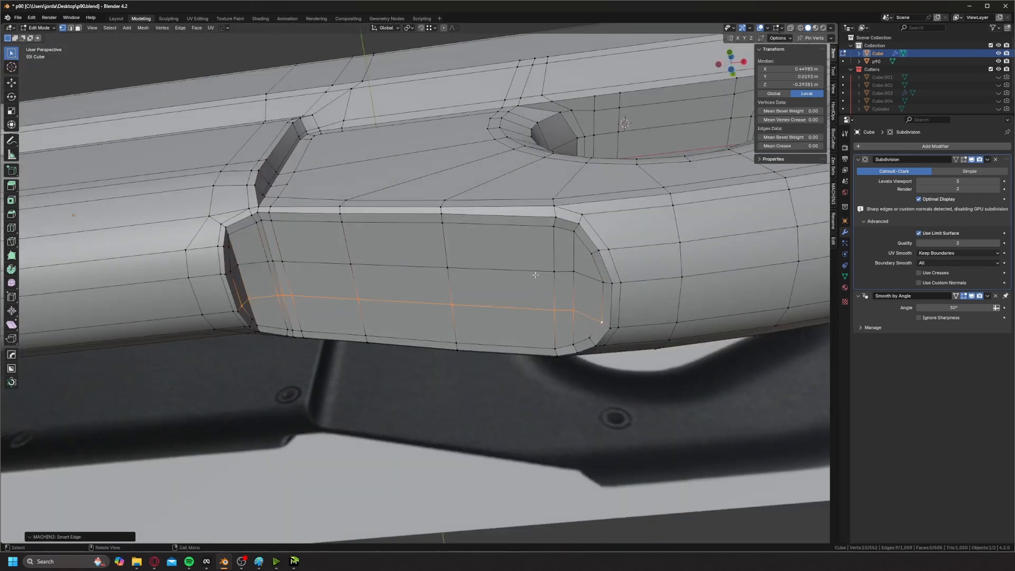
click(502, 227)
middle_drag(502, 226, 278, 263)
key(Tab)
click(279, 296)
scroll(235, 275, up, 4)
scroll(301, 318, up, 3)
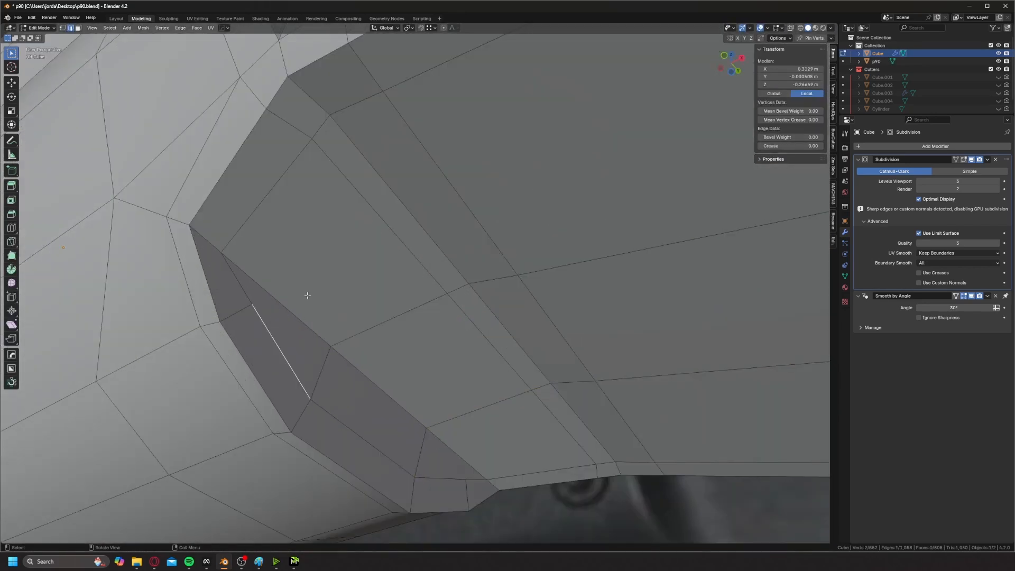
middle_drag(307, 295, 375, 211)
key(ctrl+r)
click(325, 230)
right_click(326, 229)
click(361, 212)
key(Tab)
key(ctrl+x)
- Slide the support edge path across the notch's flat ledge toward the notch wall, away from the ledge's bend
scroll(376, 228, up, 2)
click(373, 205)
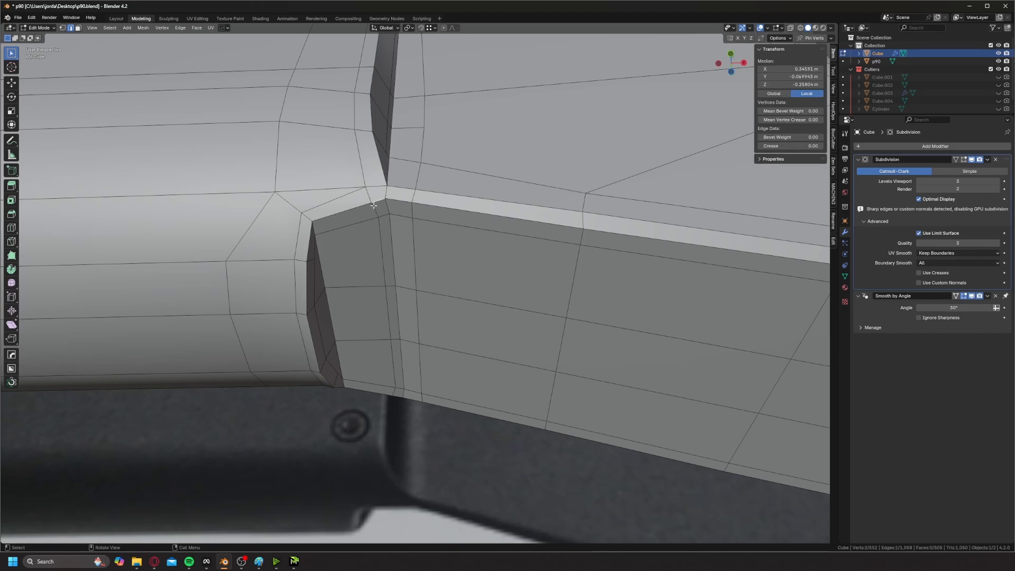
ctrl+click(393, 393)
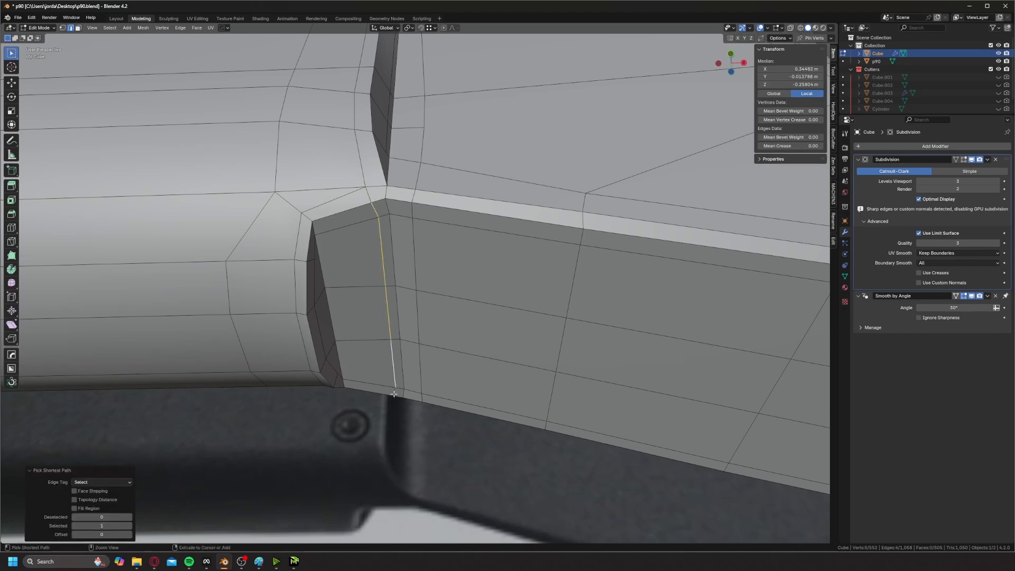
key(g)
key(g)
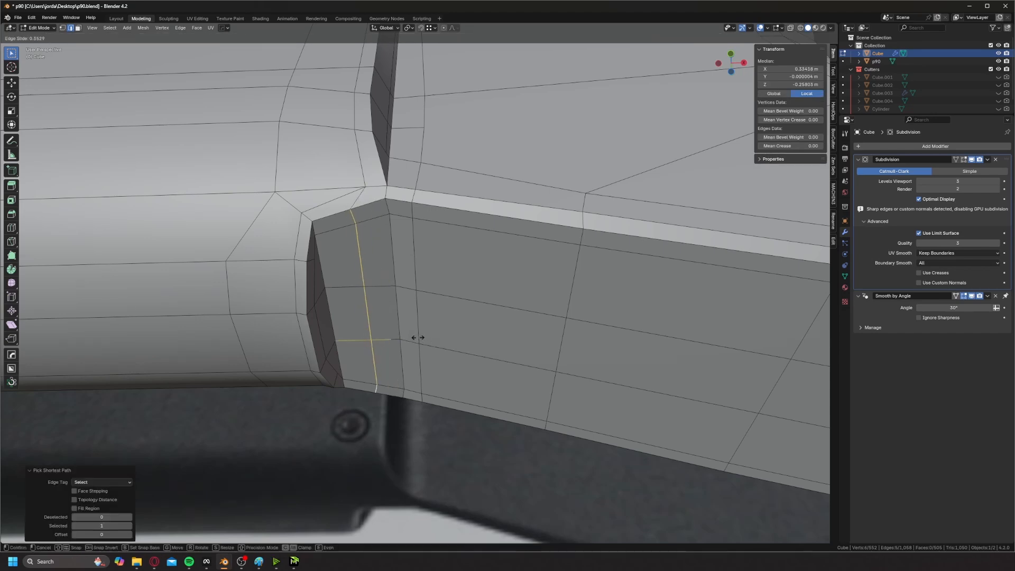
click(419, 334)
key(Tab)
- Slide another edge at the underside notch to adjust its spacing and preview the smoothed shape
click(414, 268)
middle_drag(413, 267, 309, 247)
key(Tab)
click(387, 312)
scroll(385, 307, up, 2)
key(g)
key(g)
click(343, 228)
key(Tab)
- Examine the notch corner and its surrounding surface in both the cage and the smoothed preview
click(367, 200)
scroll(388, 222, down, 4)
key(Tab)
click(399, 212)
scroll(388, 234, up, 4)
key(1)
click(352, 243)
key(KP_Decimal)
scroll(328, 254, down, 9)
scroll(326, 257, down, 14)
key(KP_Decimal)
scroll(334, 261, down, 14)
middle_drag(376, 239, 403, 213)
key(Tab)
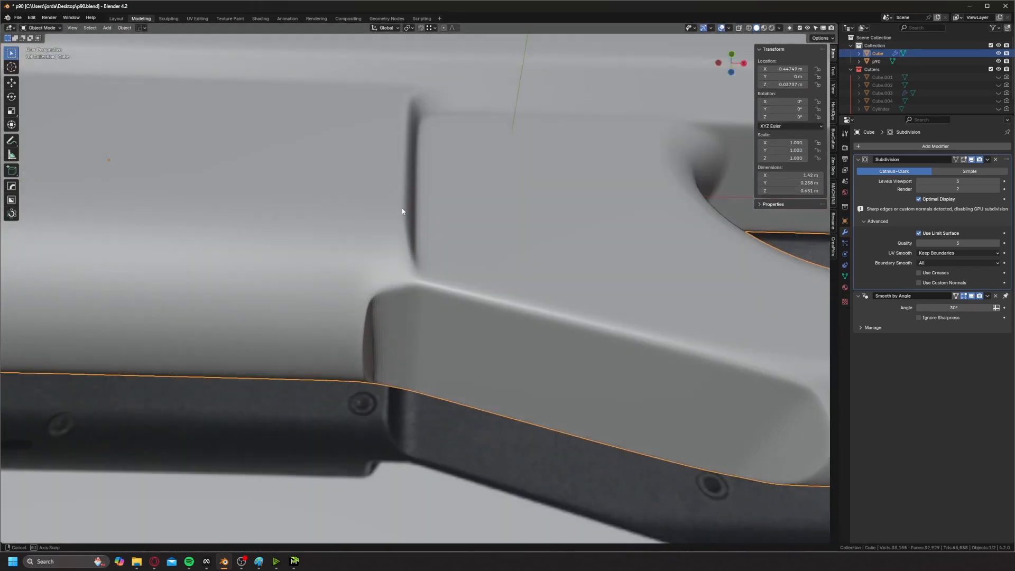
- Symmetrize the body mesh along Y and inspect the grip end
key(Tab)
key(alt+x)
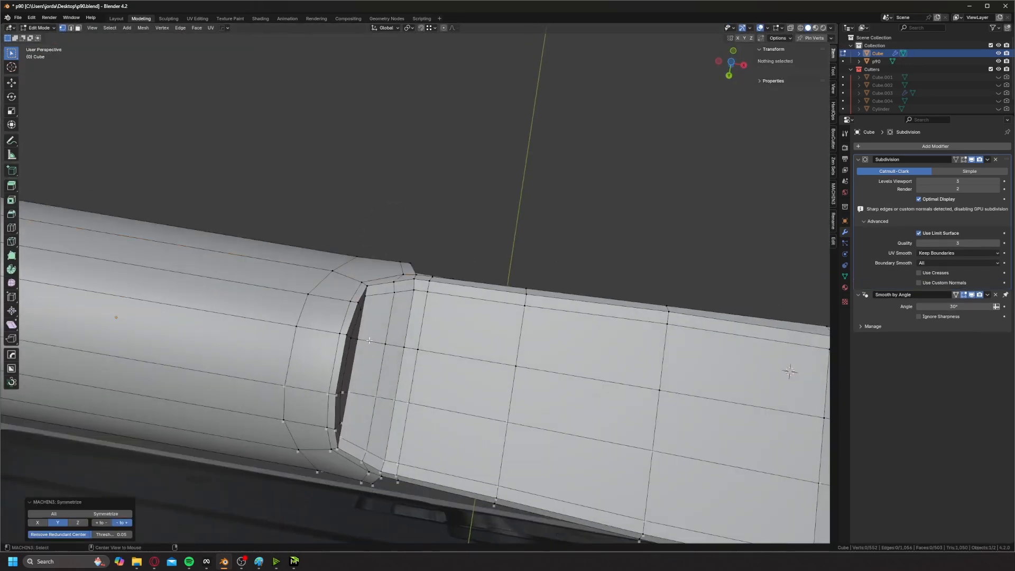
key(Tab)
middle_drag(382, 177, 369, 256)
key(Tab)
shift+middle_drag(407, 183, 339, 245)
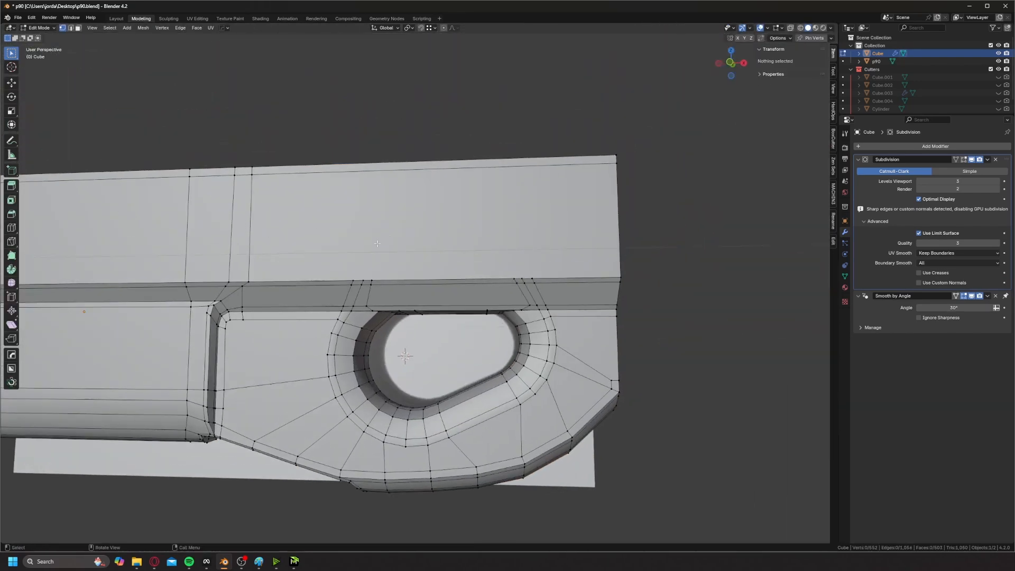
- Cut three vertical support edges from the ridge vertices above the grip hole's forward end up to the body's top edge
scroll(353, 250, up, 1)
key(2)
click(375, 147)
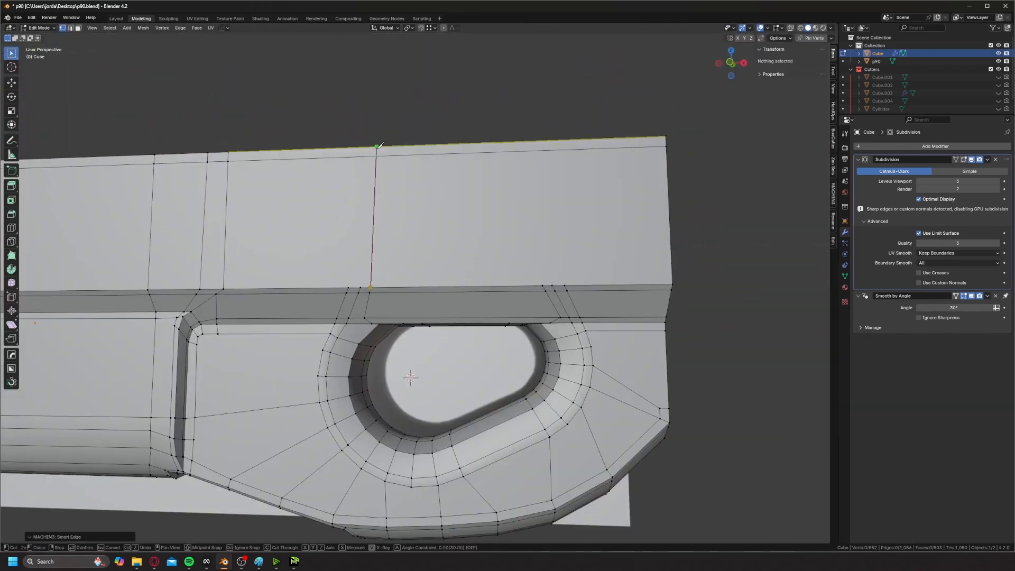
click(348, 287)
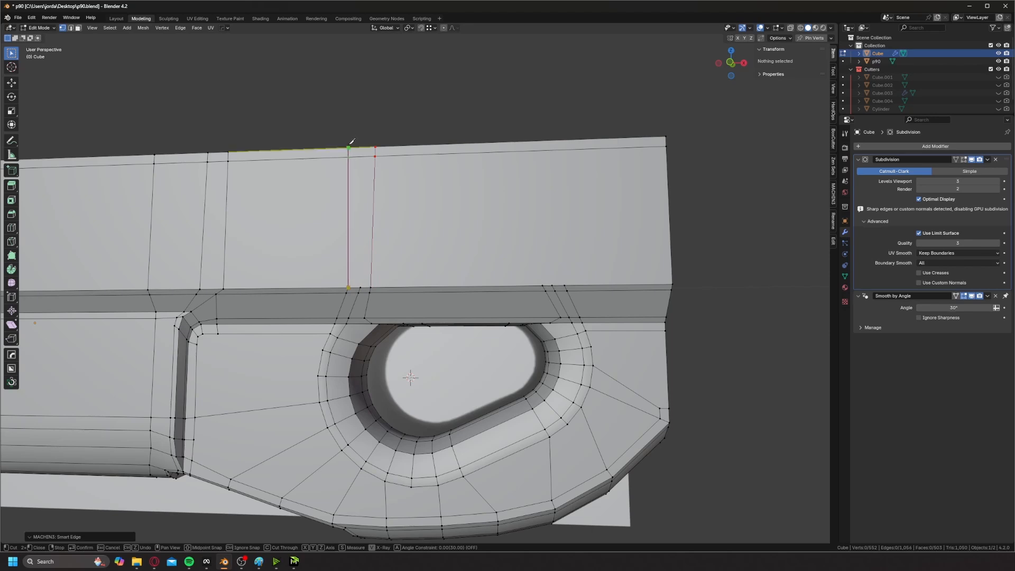
click(348, 148)
right_click(365, 285)
click(360, 288)
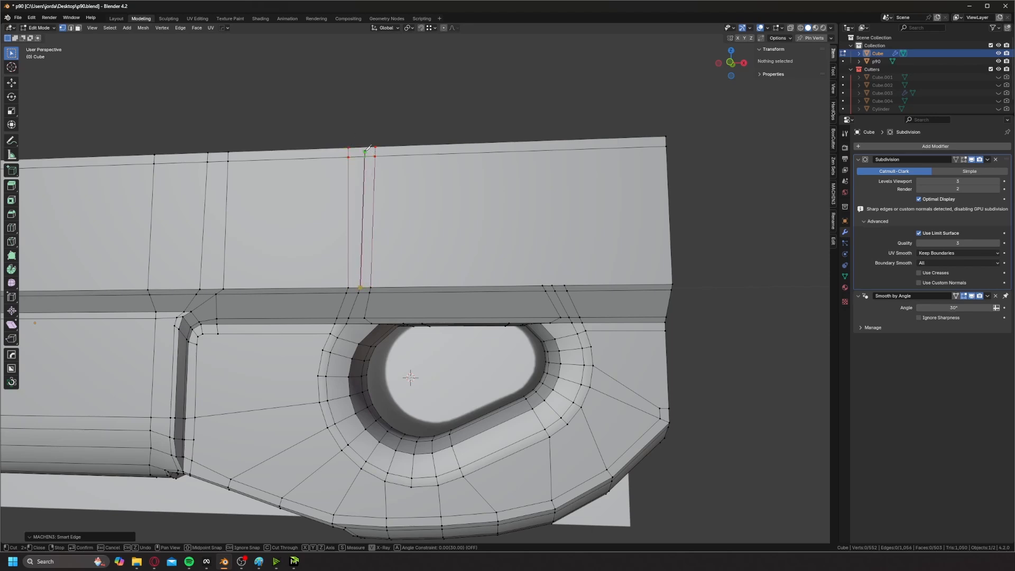
click(363, 148)
- Cut three vertical support edges from the ridge vertices above the grip hole's rear end up to the body's top edge
click(542, 285)
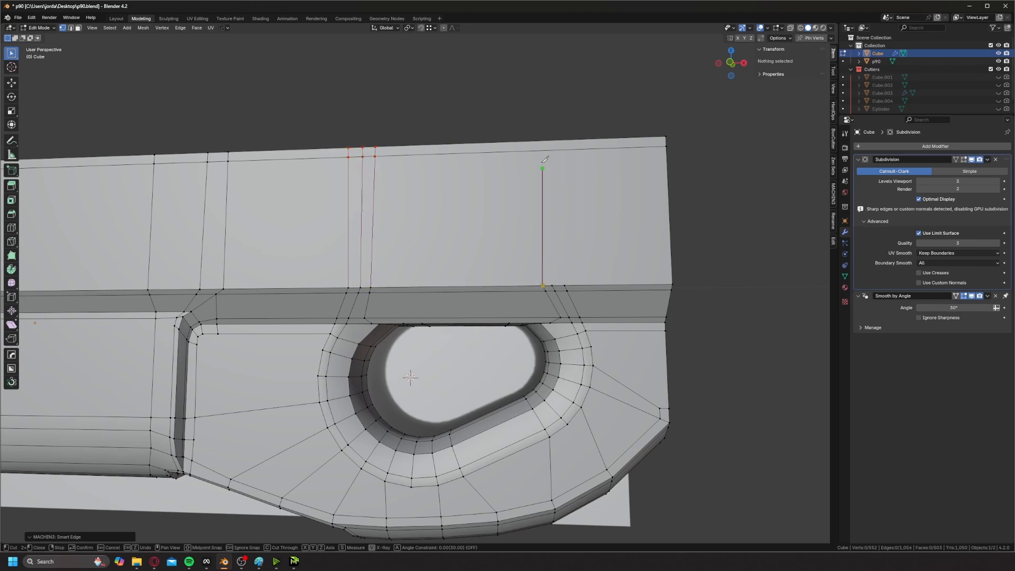
click(539, 141)
right_click(553, 277)
click(552, 285)
click(551, 141)
click(564, 285)
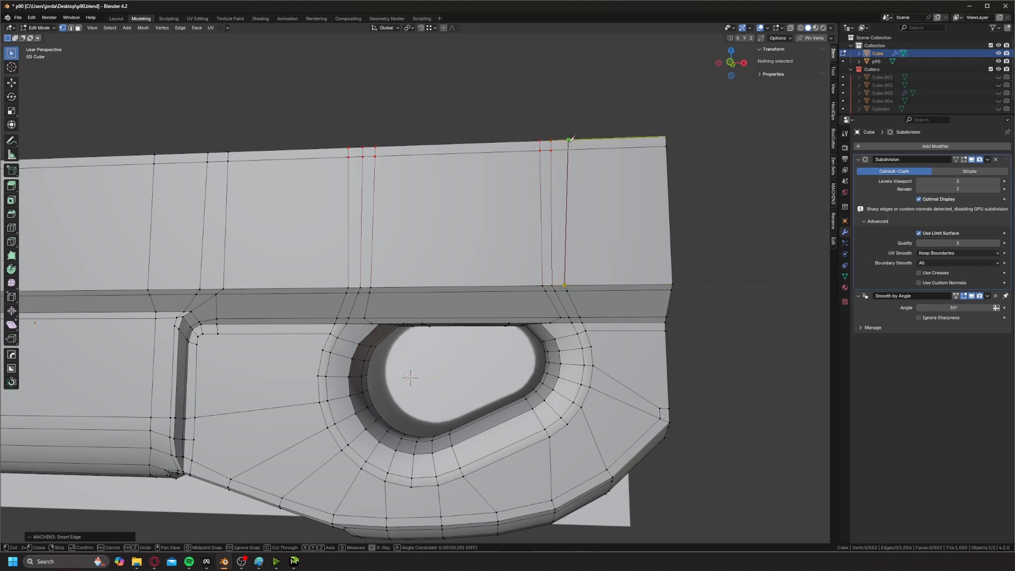
- Undo the stray horizontal cut across the rear support edges and finish the cutting operation
scroll(575, 212, up, 3)
scroll(550, 219, down, 1)
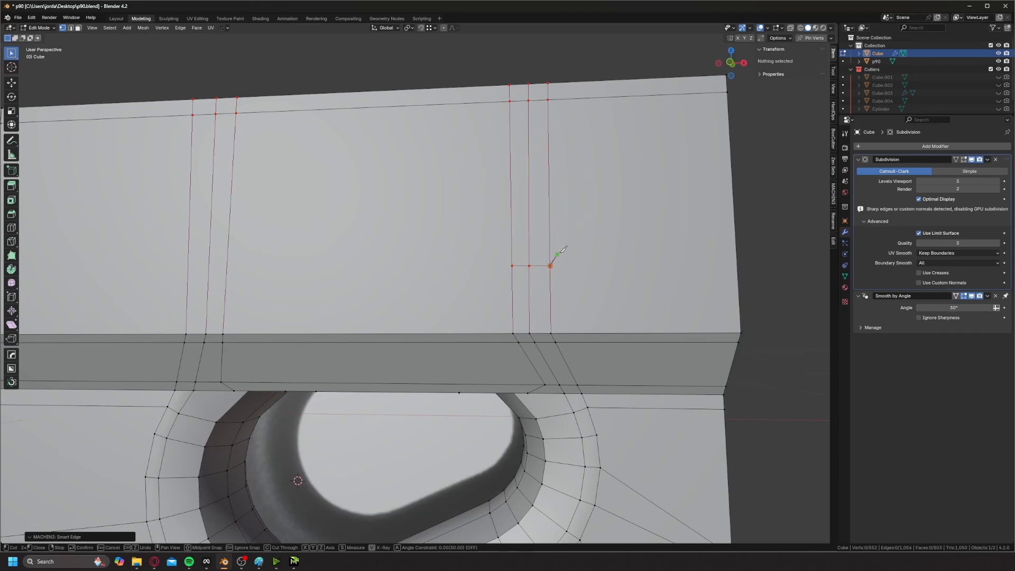
click(529, 265)
key(ctrl+z)
key(Return)
- Recut the outermost vertical support edge above the grip hole's rear end, from its ridge vertex to the top edge
click(553, 329)
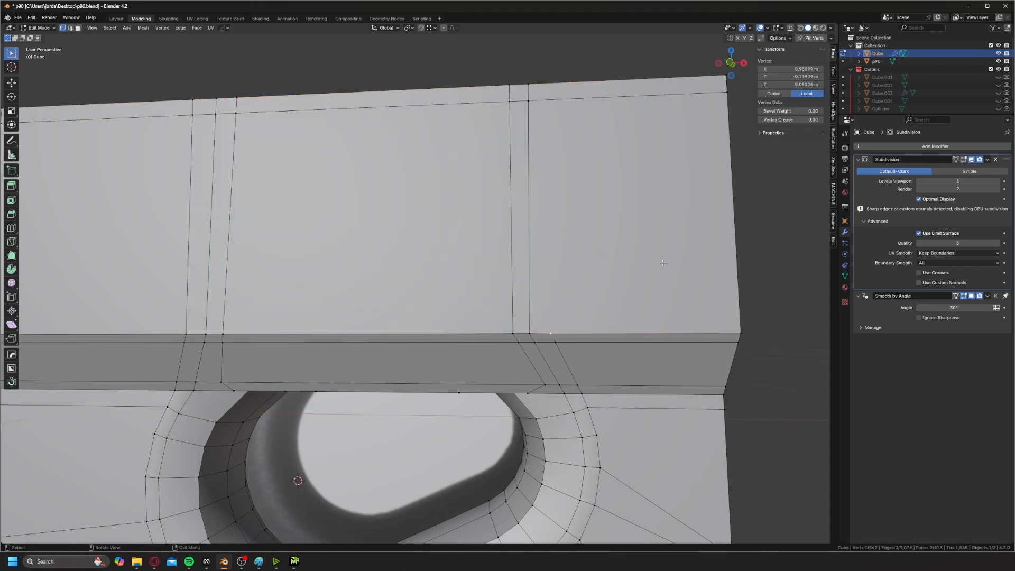
key(alt+a)
key(2)
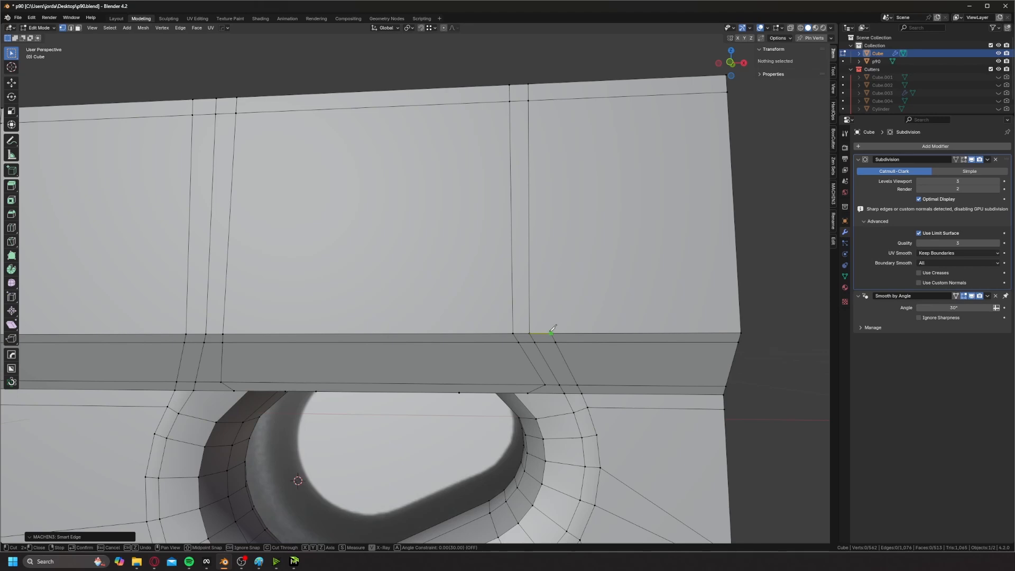
click(551, 332)
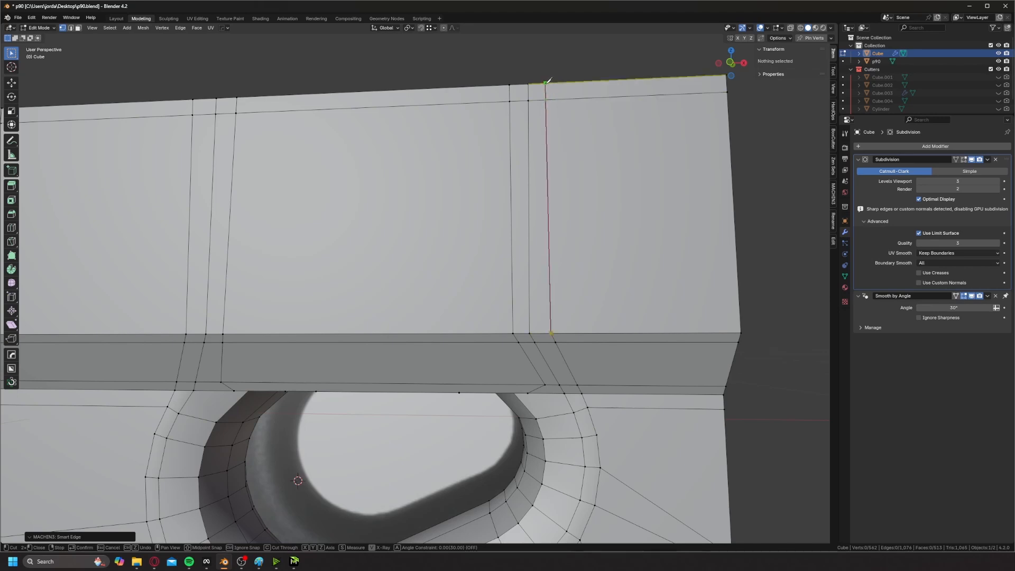
click(545, 83)
key(Return)
- Return to Object Mode and set the viewport lighting to the glossy red MatCap to examine the smoothed body around the grip hole
scroll(523, 206, down, 3)
key(Tab)
middle_drag(447, 197, 517, 193)
scroll(514, 180, up, 1)
middle_drag(565, 163, 579, 156)
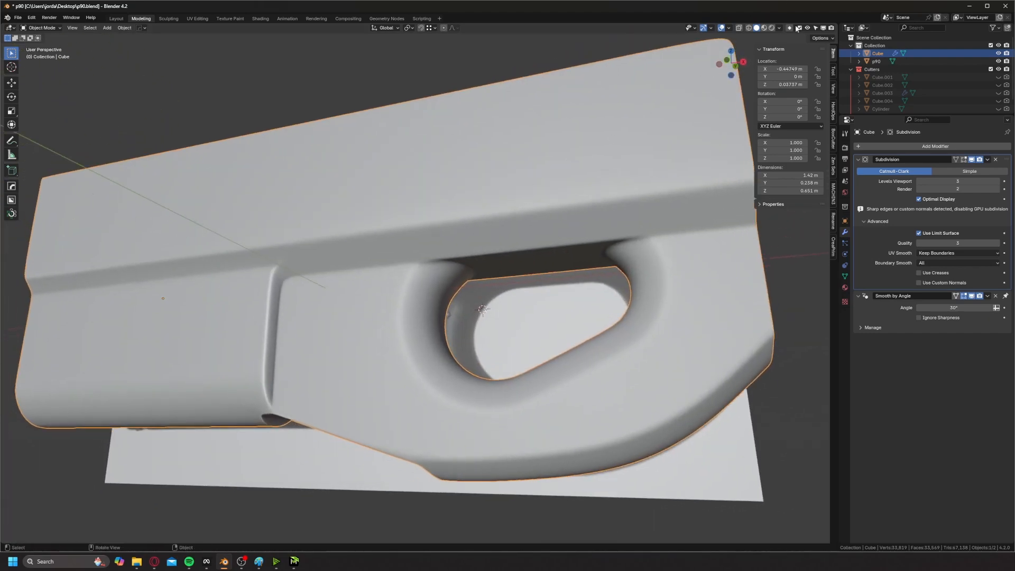
click(779, 28)
click(772, 66)
click(771, 84)
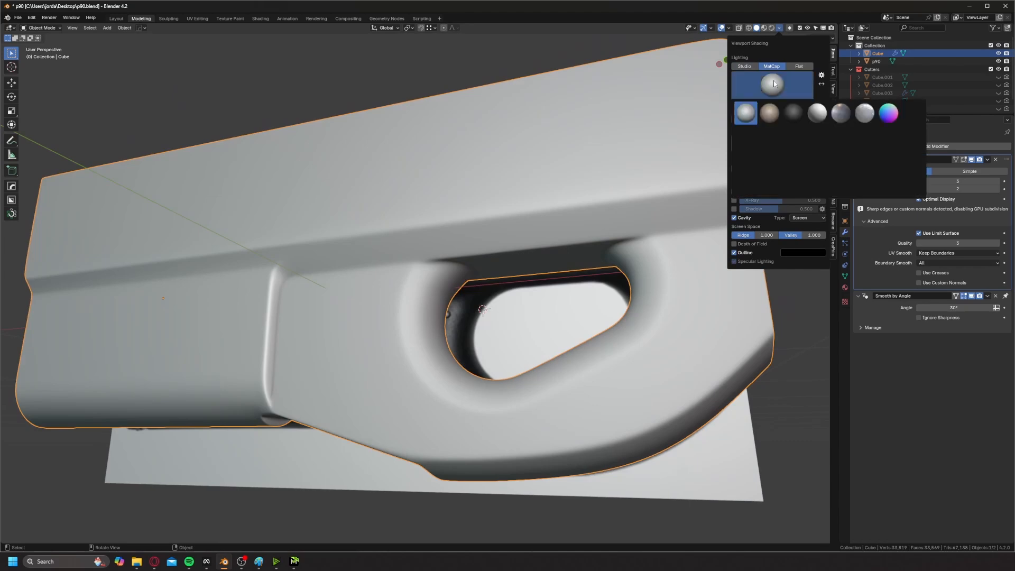
click(778, 154)
mouse_move(590, 177)
middle_down()
mouse_move(575, 158)
mouse_move(539, 166)
mouse_move(533, 186)
mouse_move(548, 191)
mouse_move(584, 171)
mouse_move(575, 168)
mouse_move(600, 188)
mouse_move(529, 237)
middle_up()
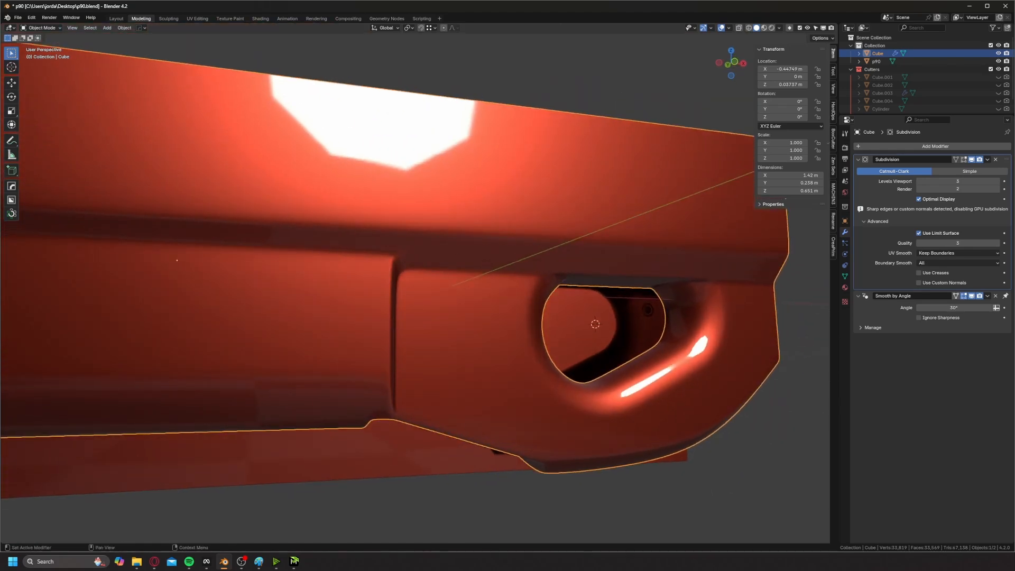
key(alt+Tab)
key(alt+Tab)
key(alt+Tab)
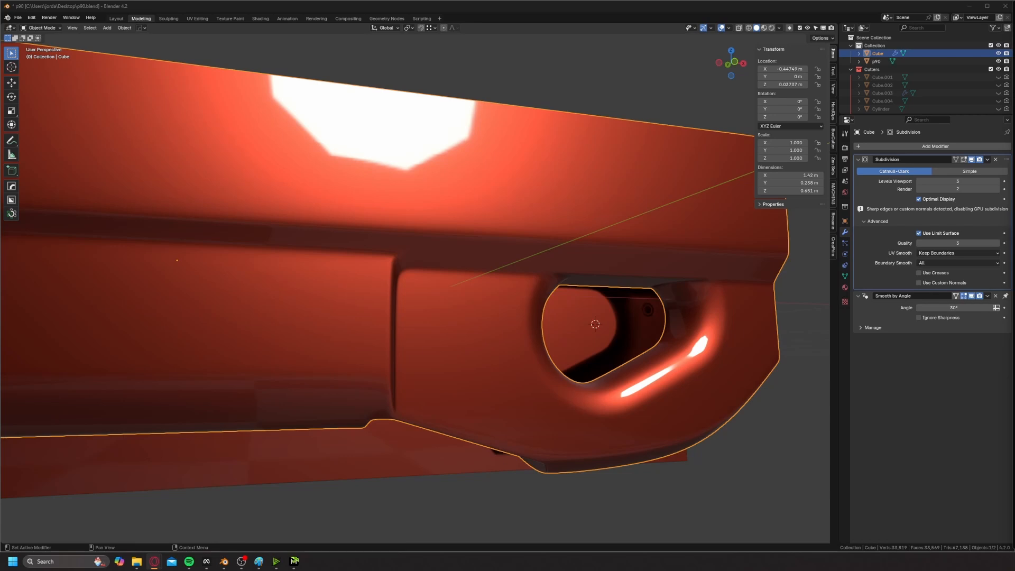